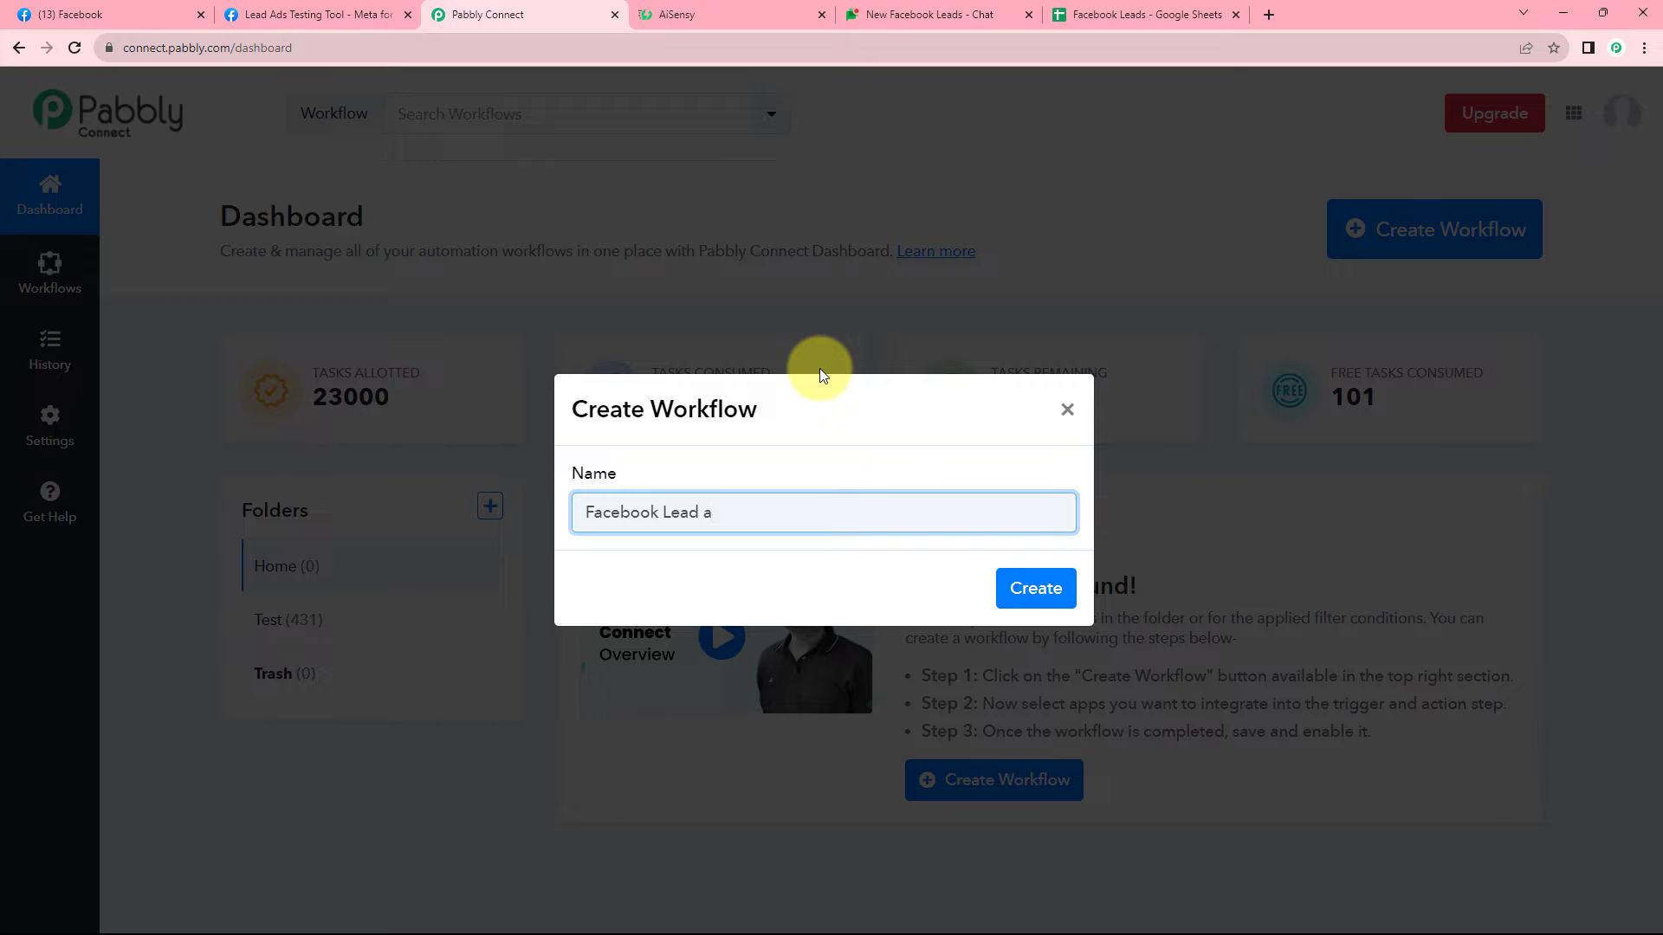
Type the workflow name 'Facebook Lead Ads to AiSensy to Google Chat to Google Sheets', correcting the typos.
{"action": "key", "text": "BackSpace"}
{"action": "type", "text": "Ads to AiSensy to Gogole"}
{"action": "key", "text": "BackSpace"}
{"action": "key", "text": "BackSpace"}
{"action": "key", "text": "BackSpace"}
{"action": "key", "text": "BackSpace"}
{"action": "key", "text": "BackSpace"}
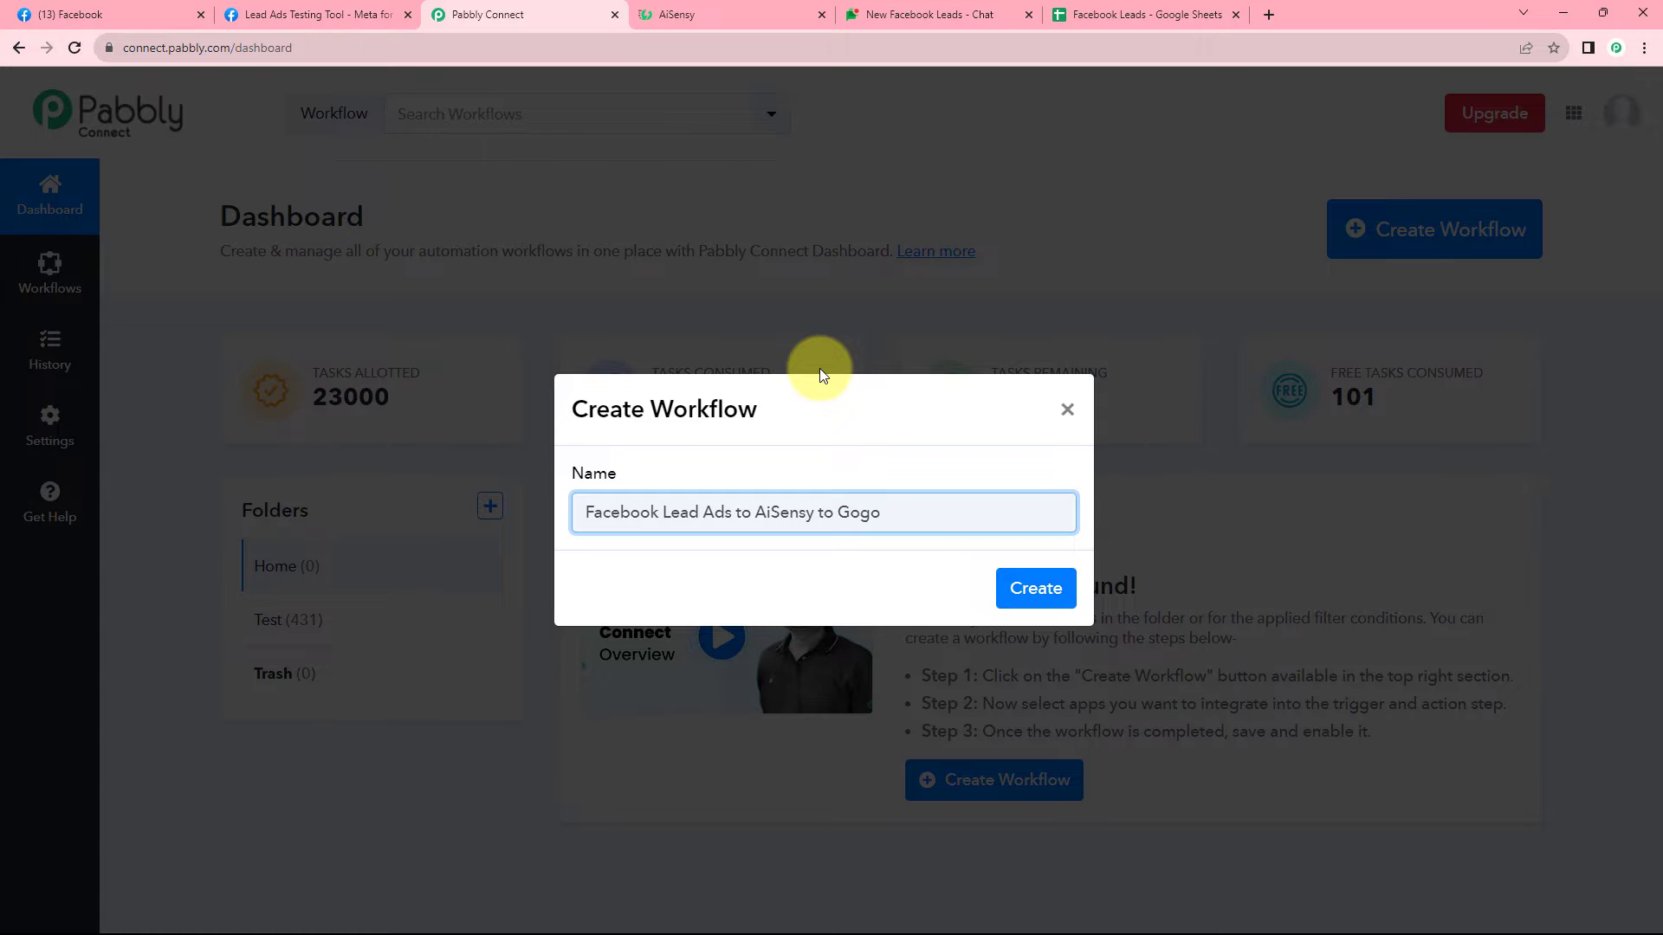
{"action": "type", "text": "oGle Chat to Google Sheets"}
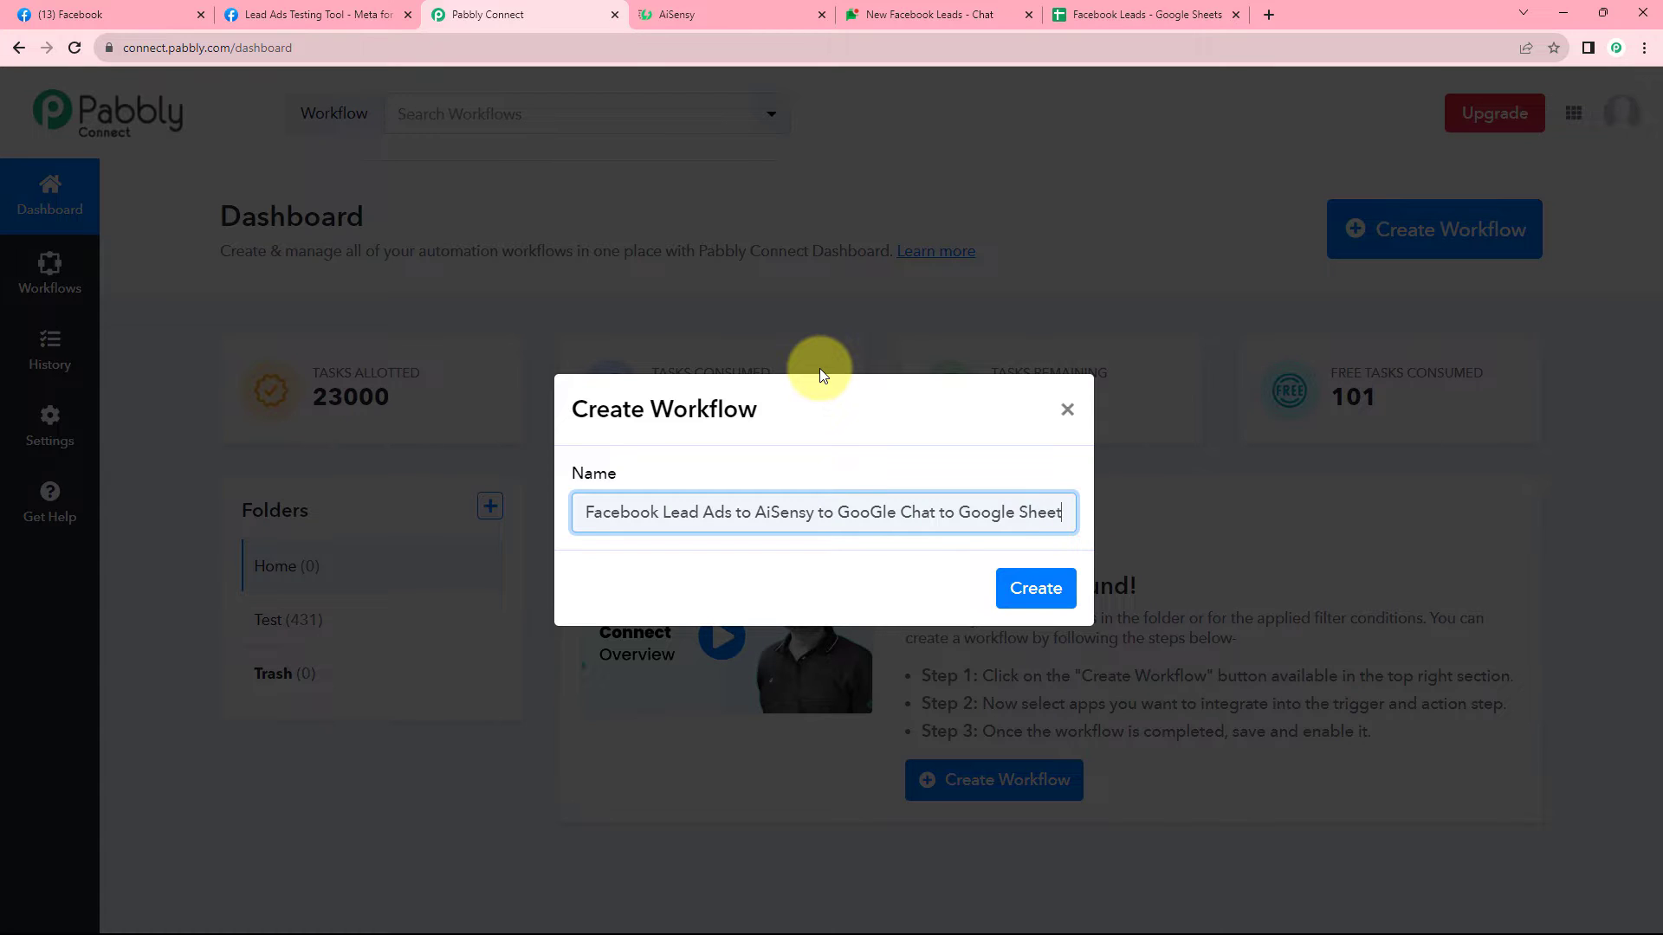
{"action": "key", "text": "Right"}
{"action": "key", "text": "Right"}
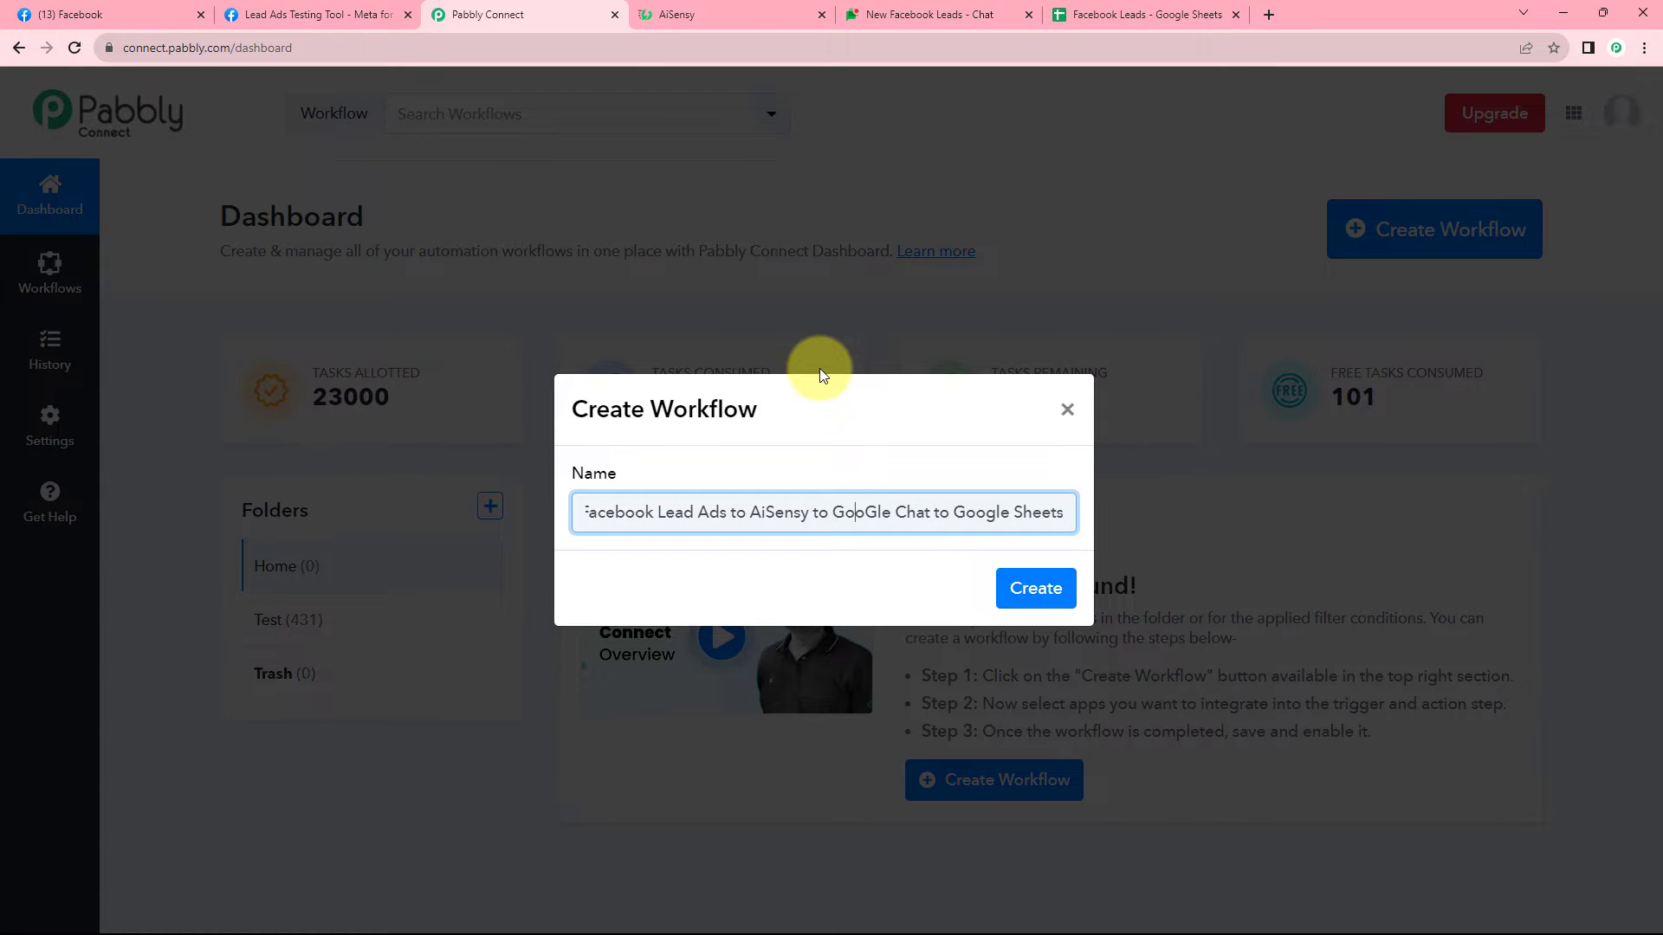
{"action": "key", "text": "BackSpace"}
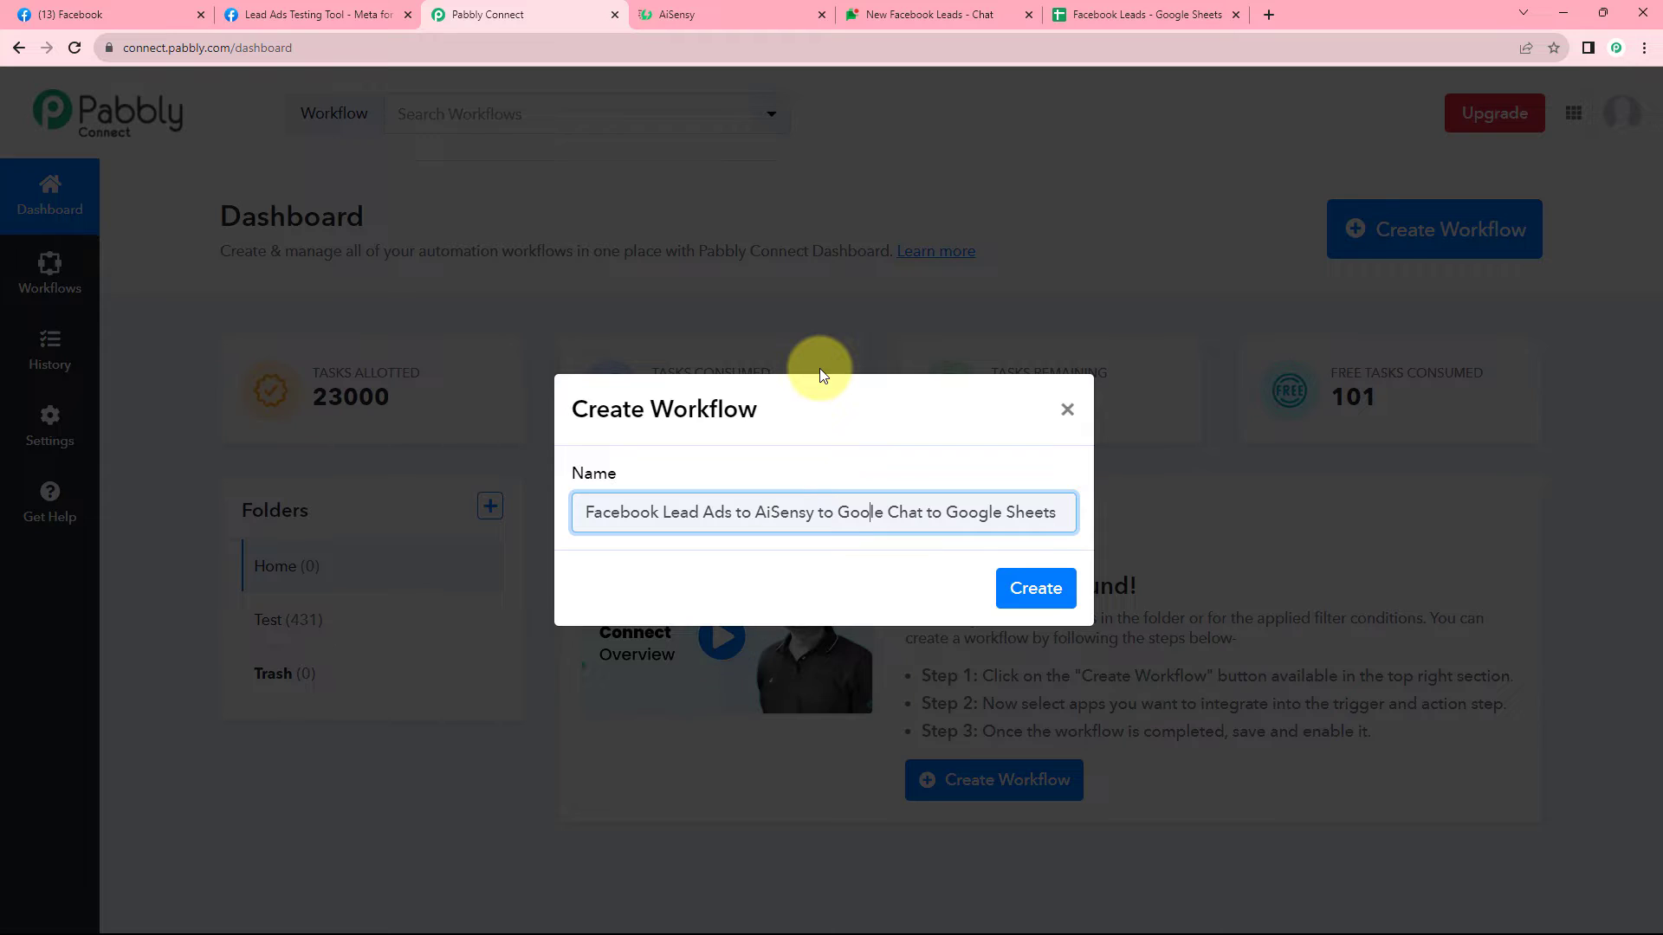
{"action": "type", "text": "g"}
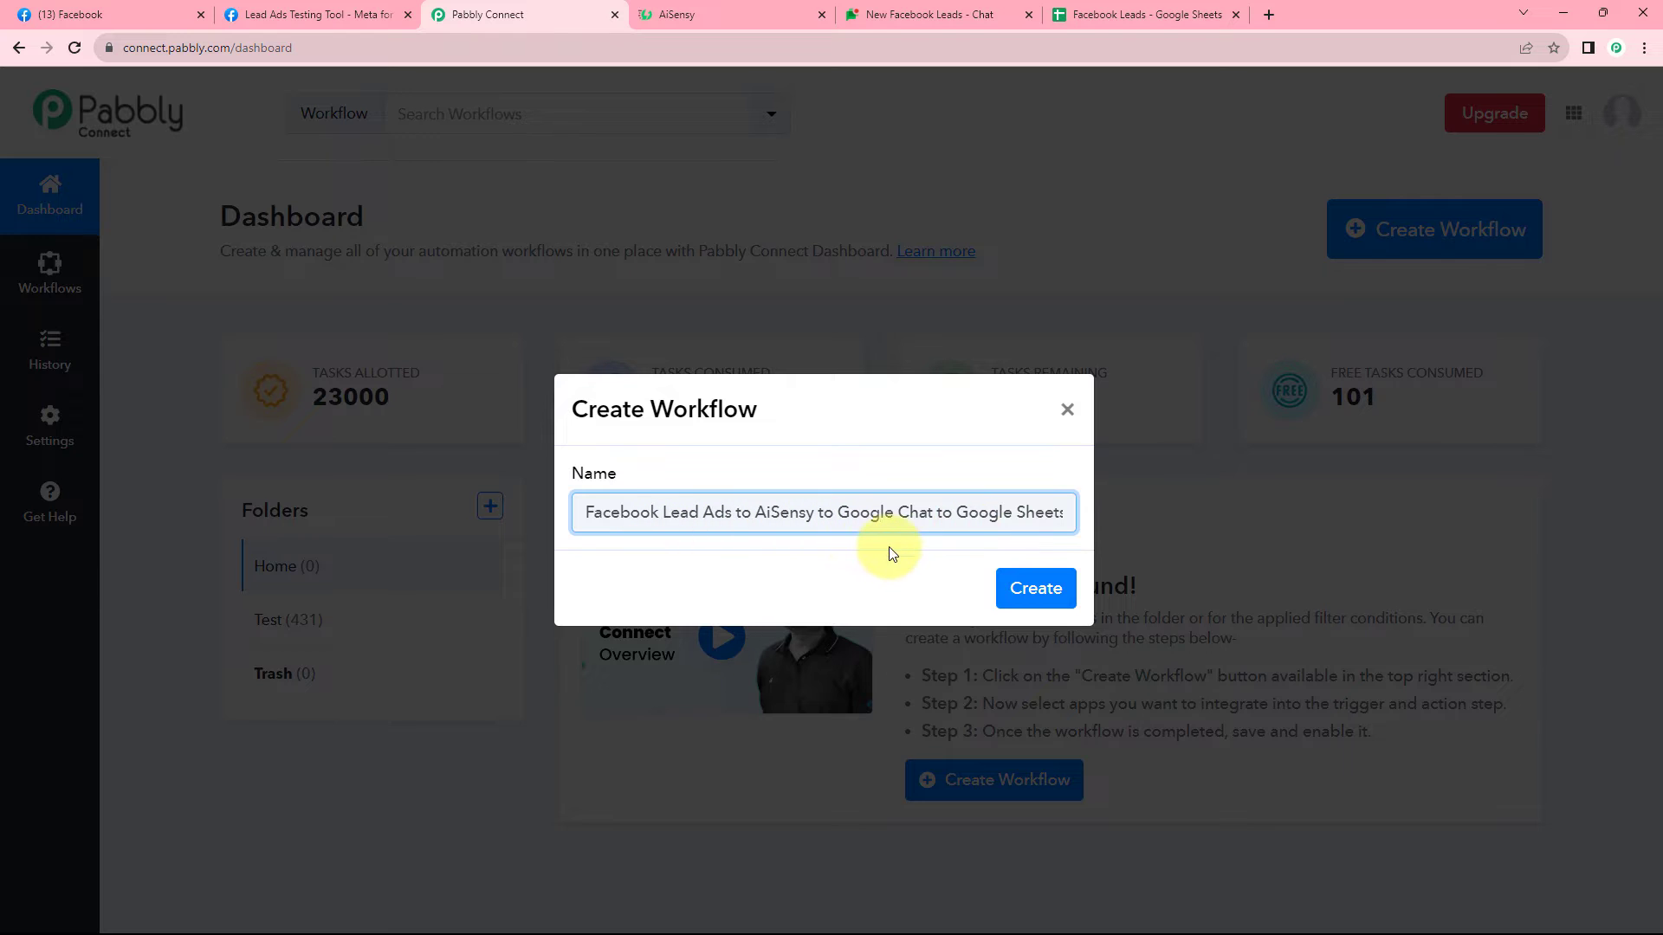
Create the workflow, then collapse and re-expand the trigger step to show its app list.
{"action": "left_click", "coordinate": [1037, 594]}
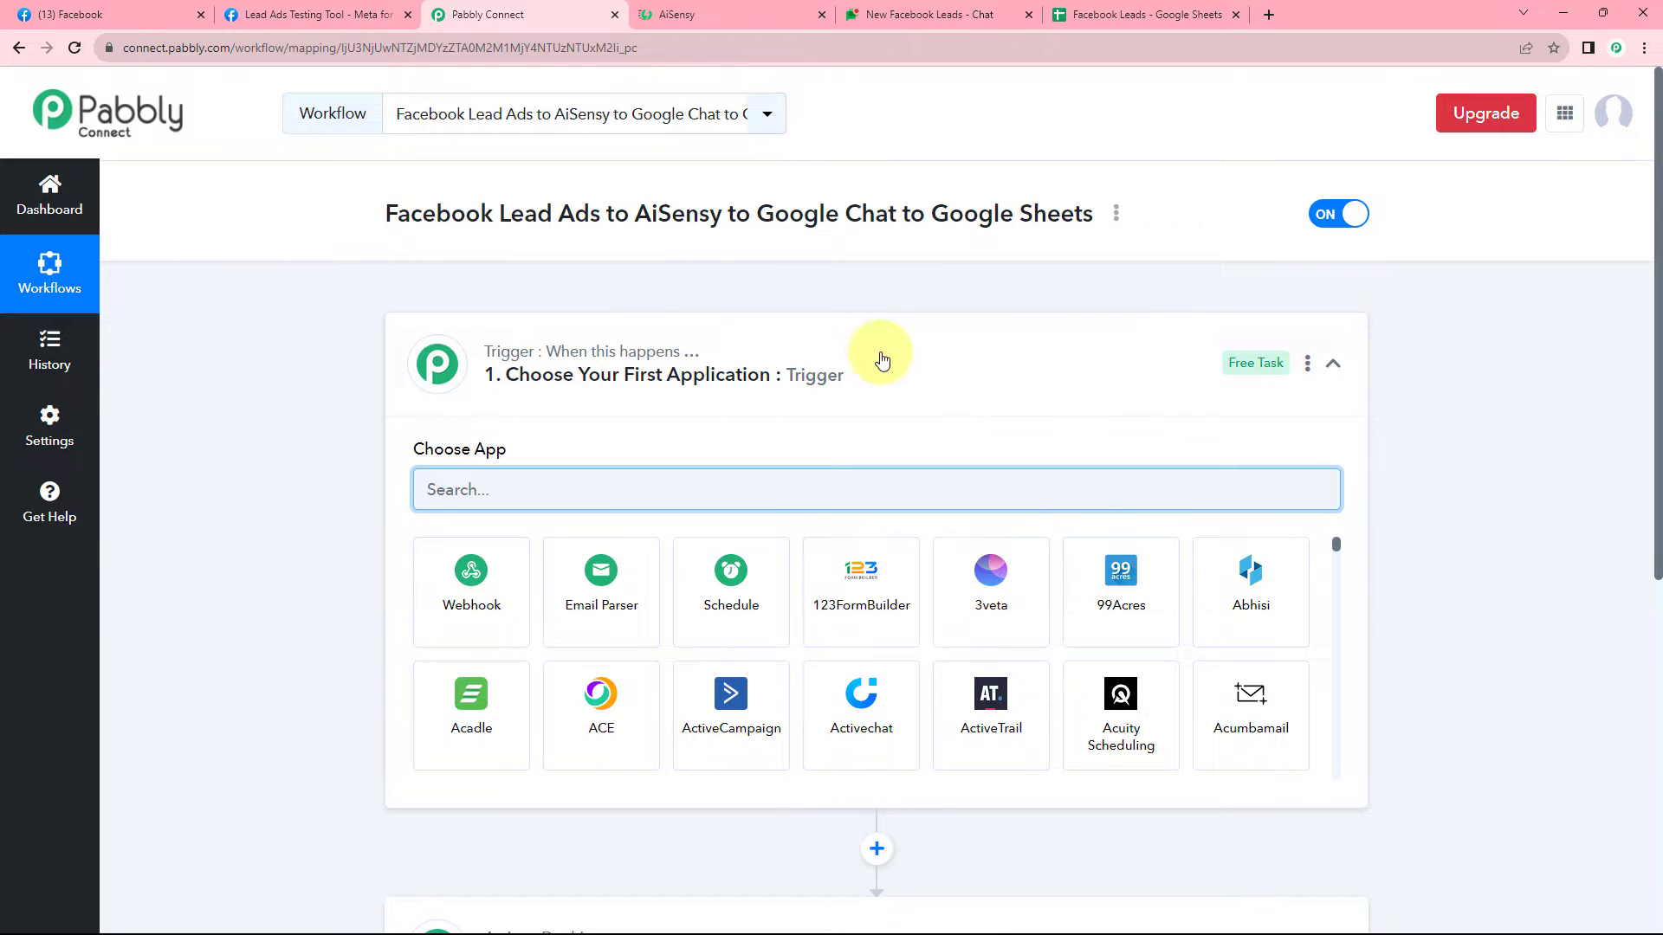
{"action": "left_click", "coordinate": [969, 347]}
{"action": "scroll", "coordinate": [344, 308], "scroll_direction": "down", "scroll_amount": 1}
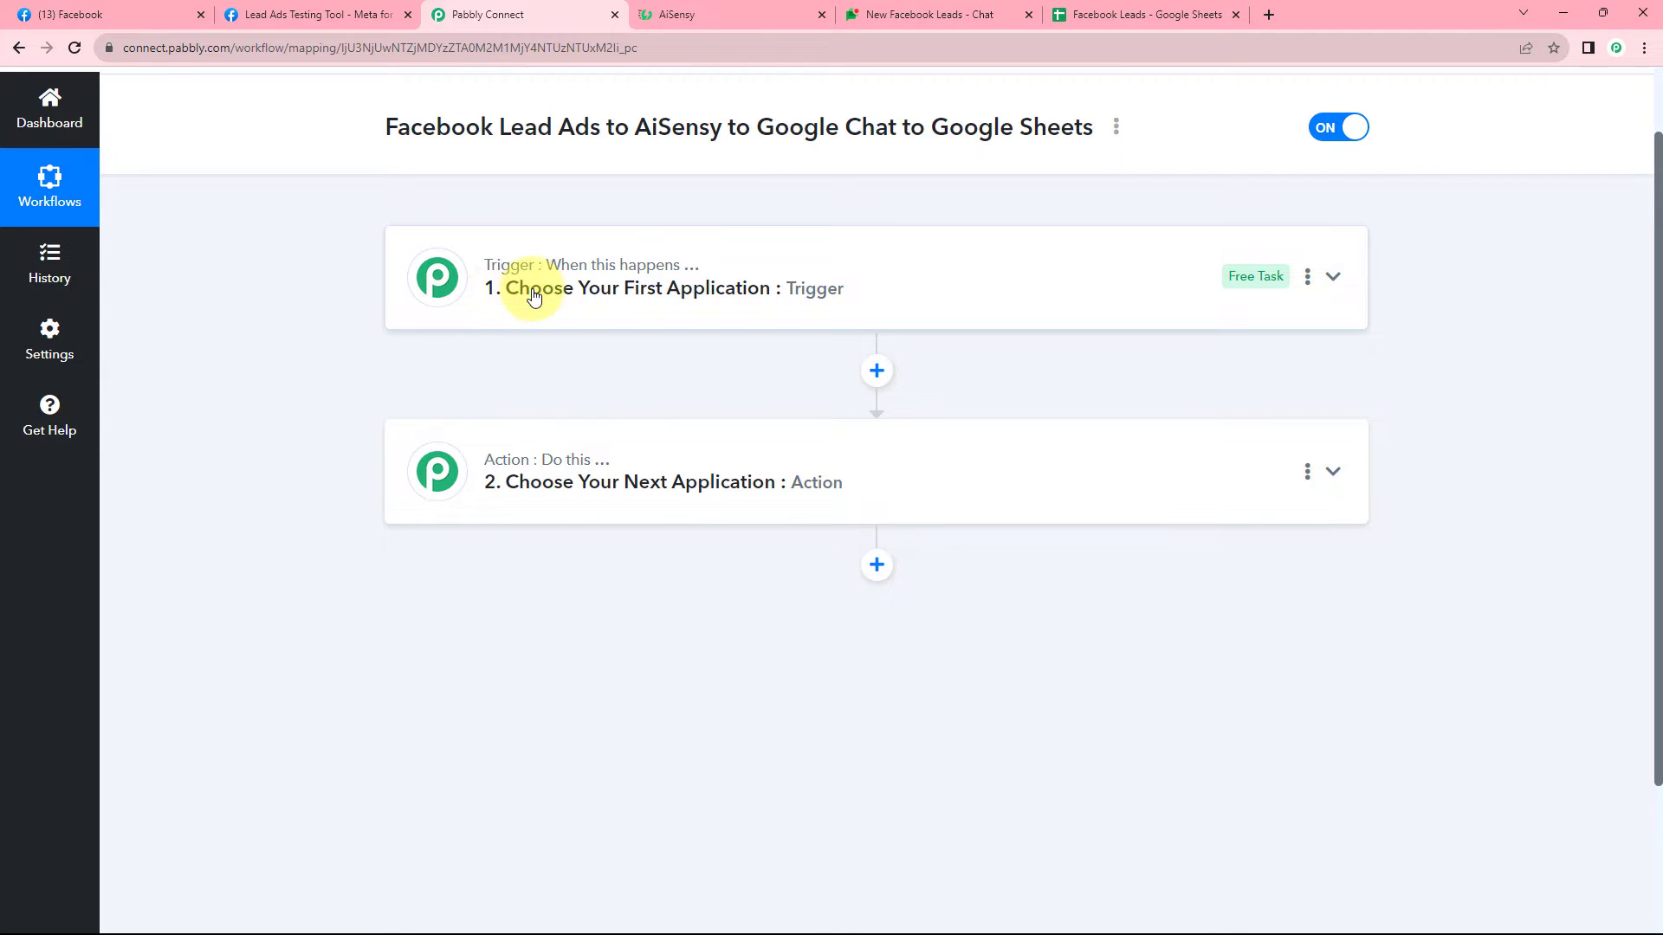
{"action": "mouse_move", "coordinate": [498, 475]}
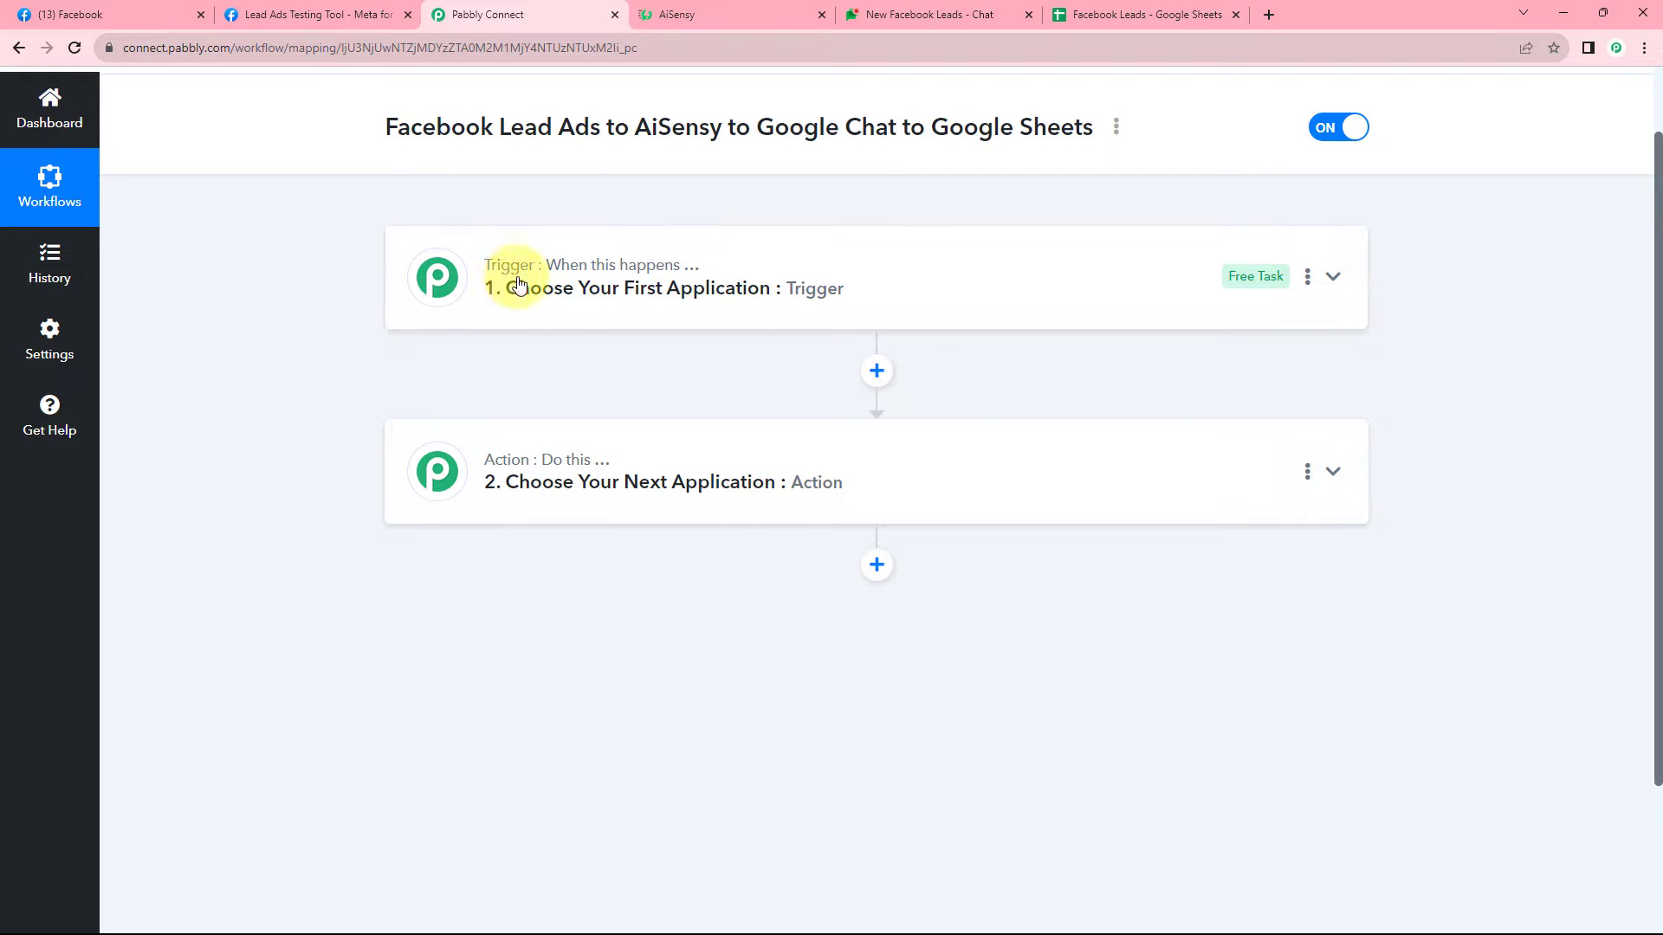
{"action": "mouse_move", "coordinate": [538, 265]}
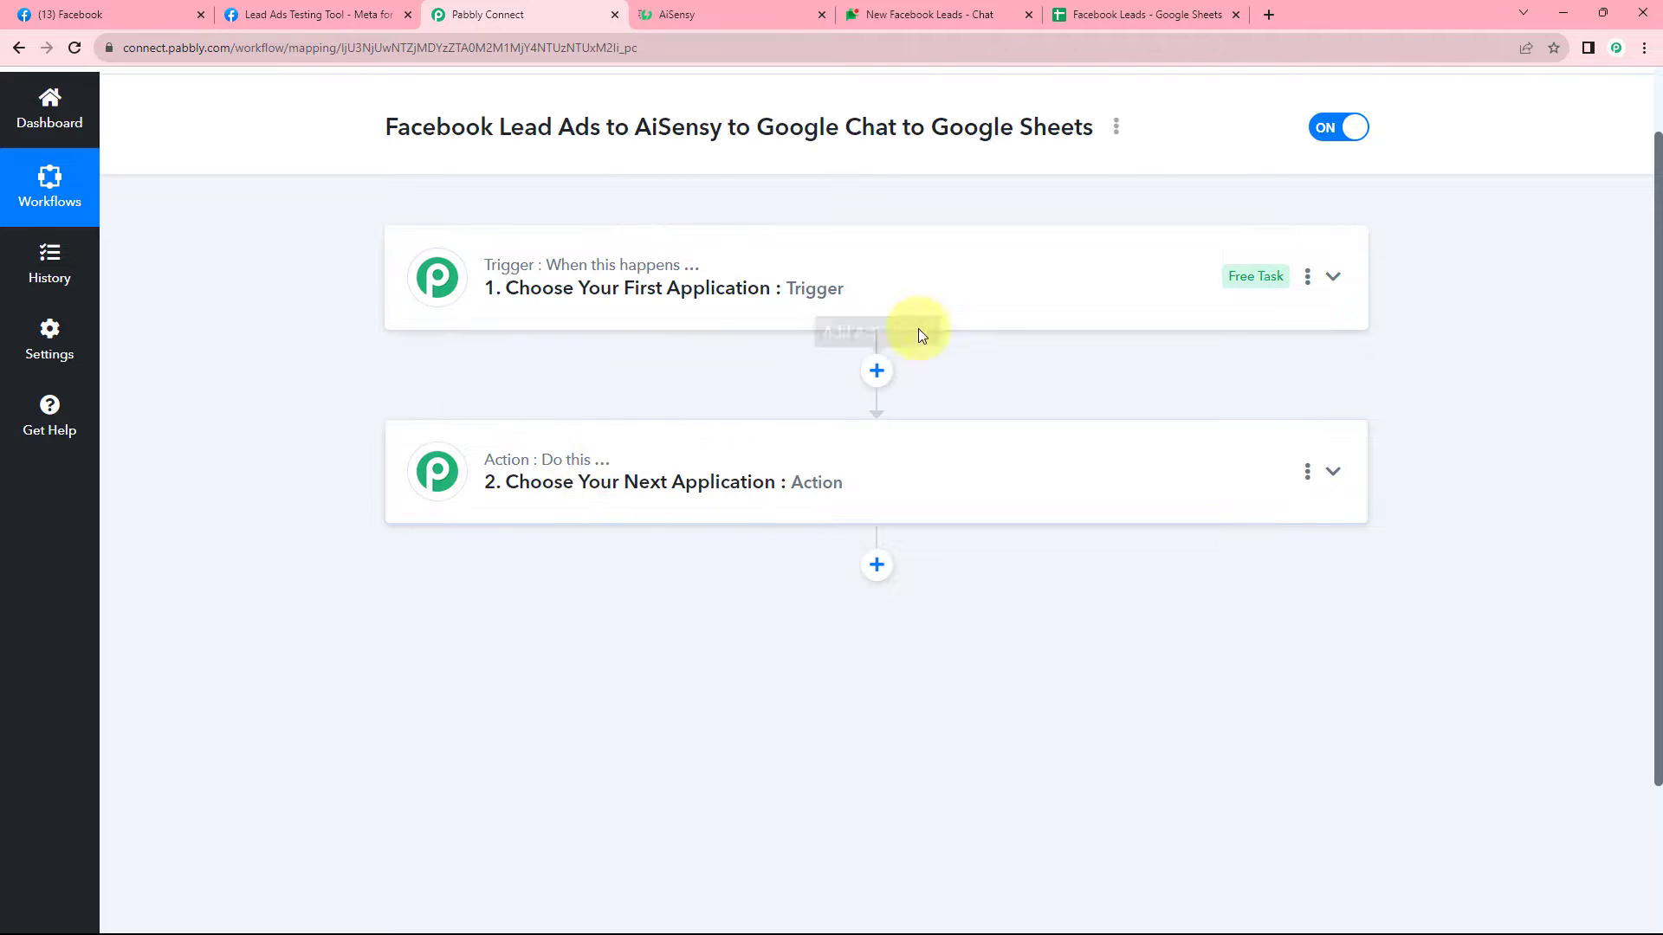
{"action": "left_click", "coordinate": [891, 282]}
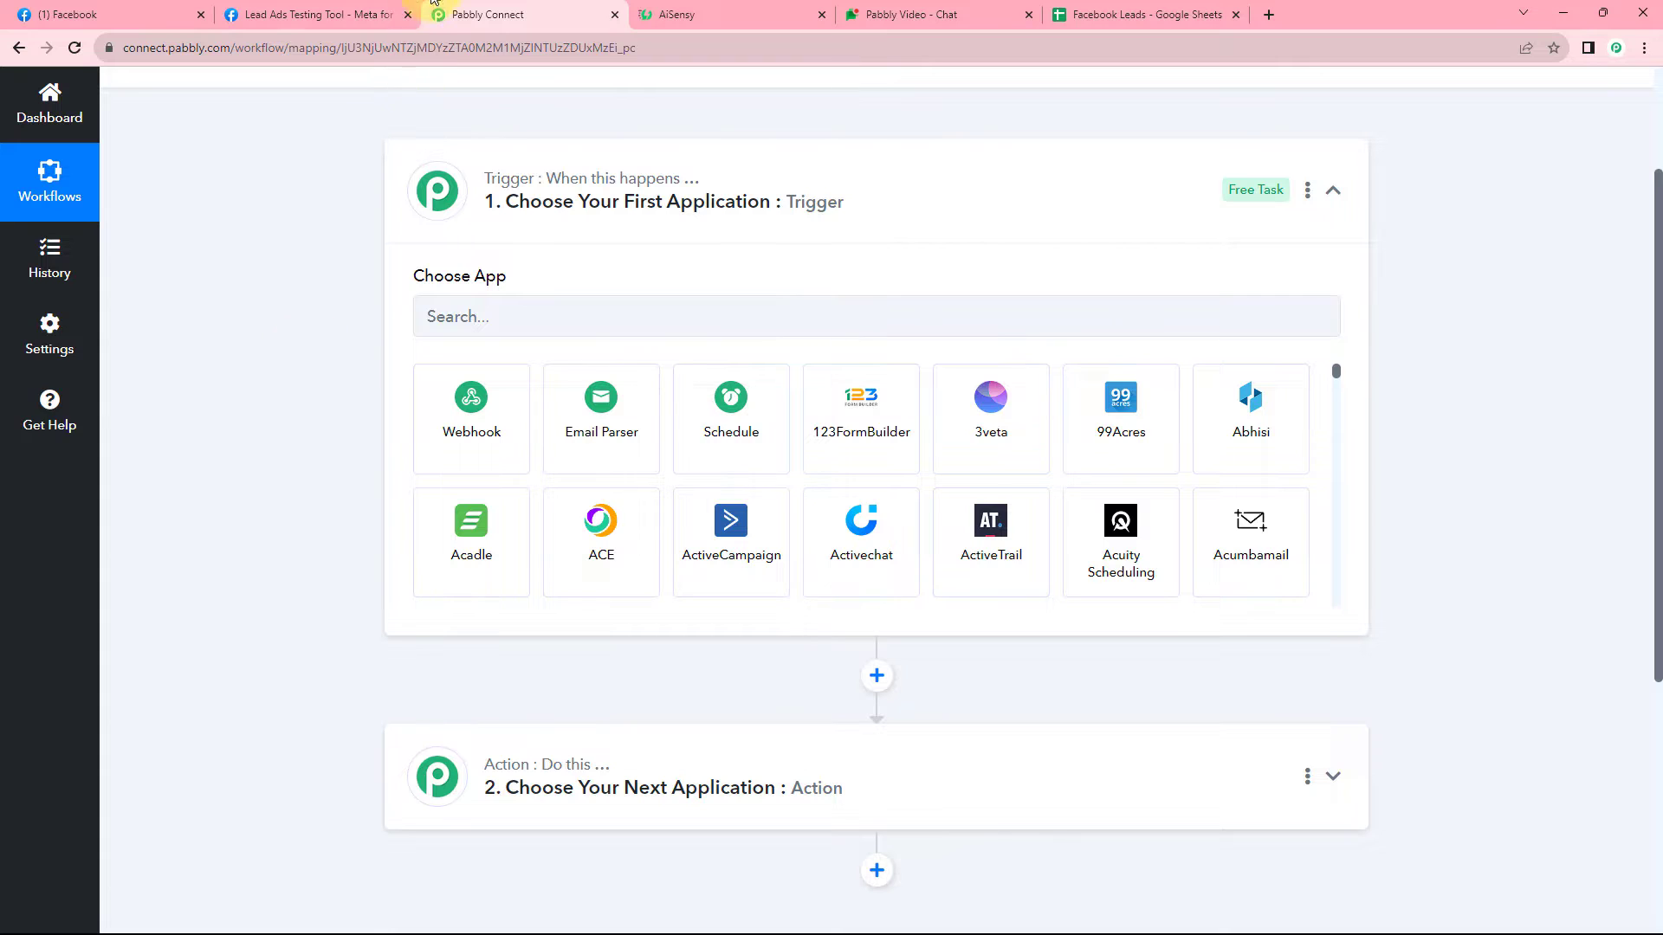
Review the Lead Ads Testing Tool and Green Pro Landscaping Facebook page, then bring up the AiSensy dashboard.
{"action": "left_click", "coordinate": [346, 14]}
{"action": "left_click", "coordinate": [472, 14]}
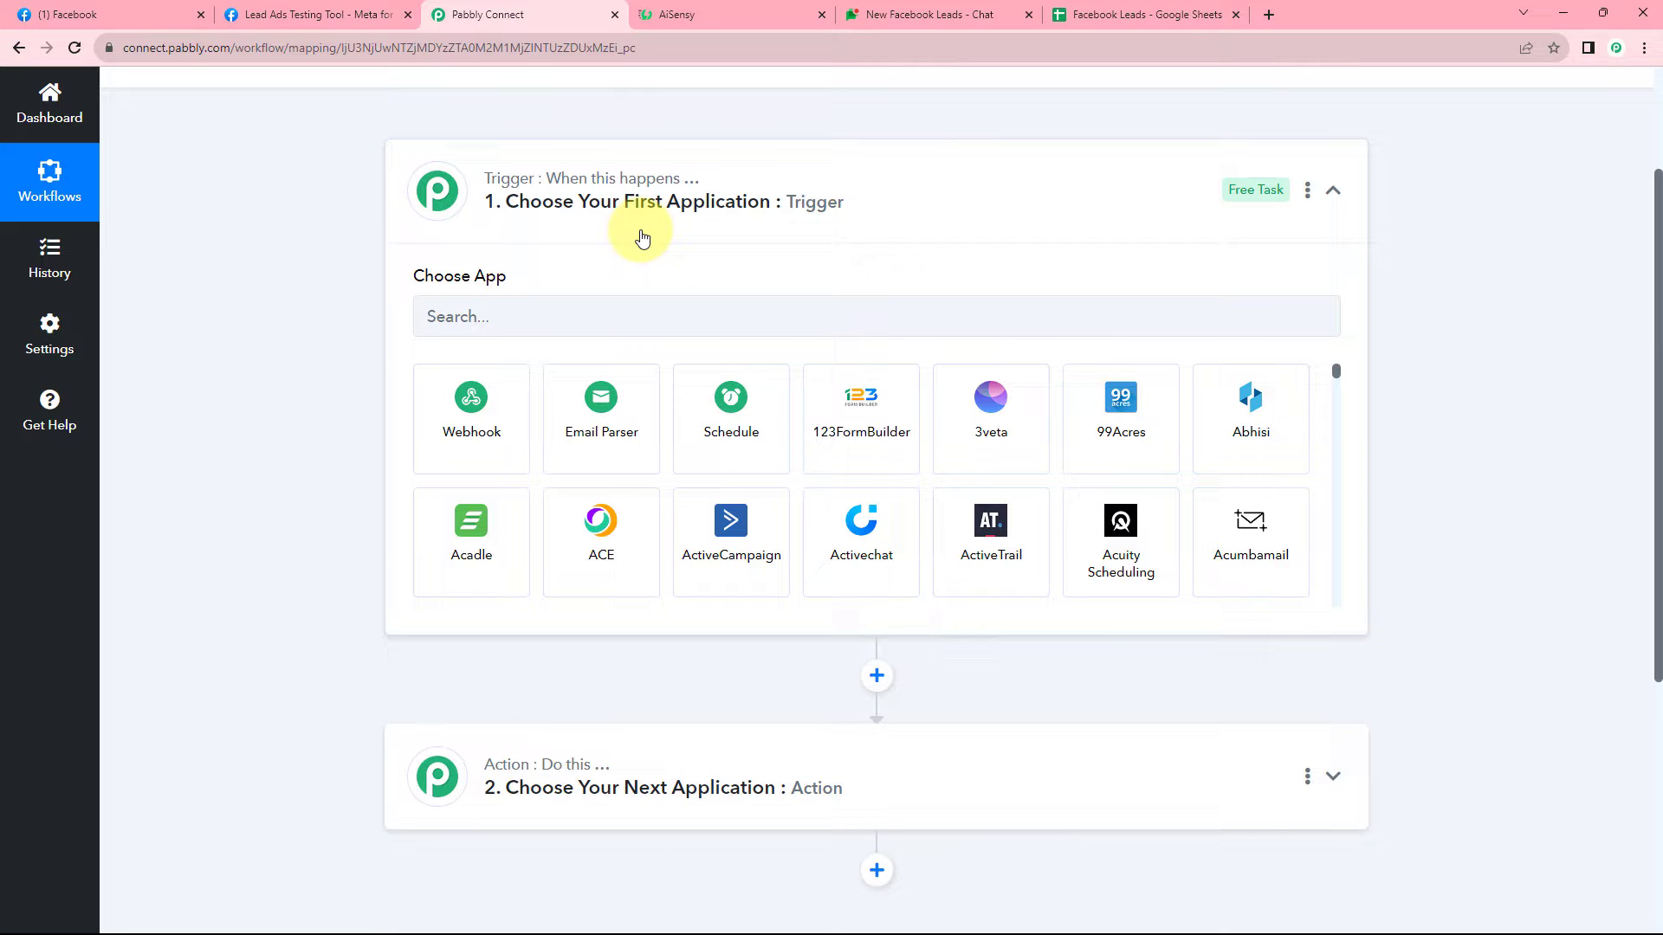
{"action": "left_click", "coordinate": [178, 10]}
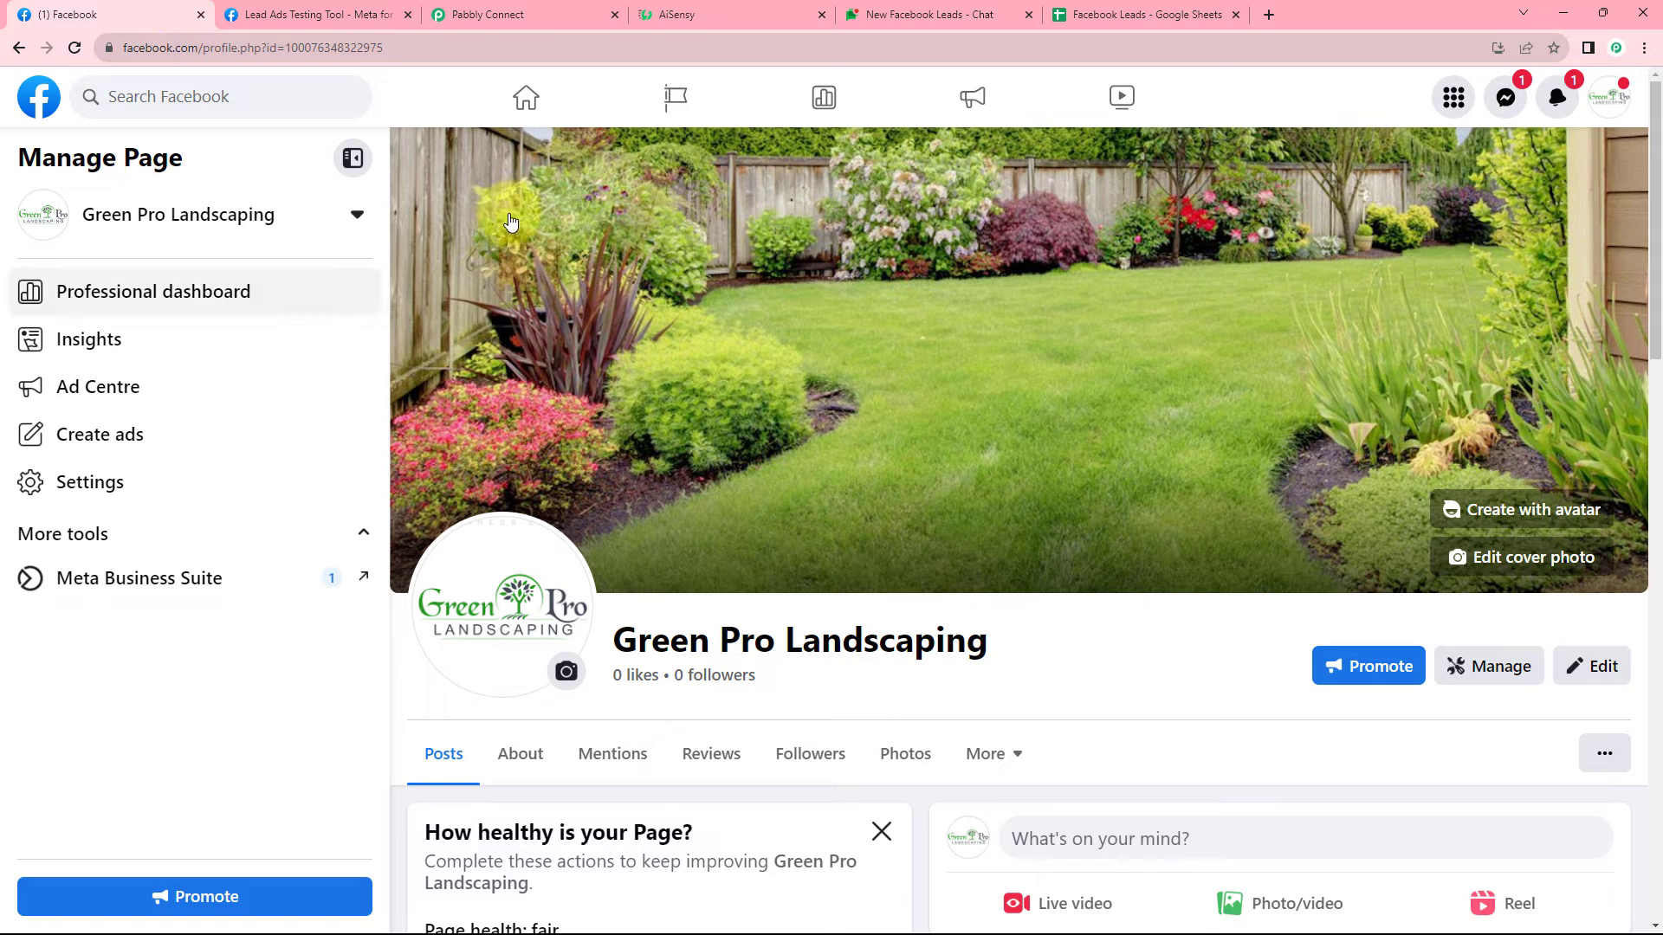
{"action": "left_click", "coordinate": [488, 8]}
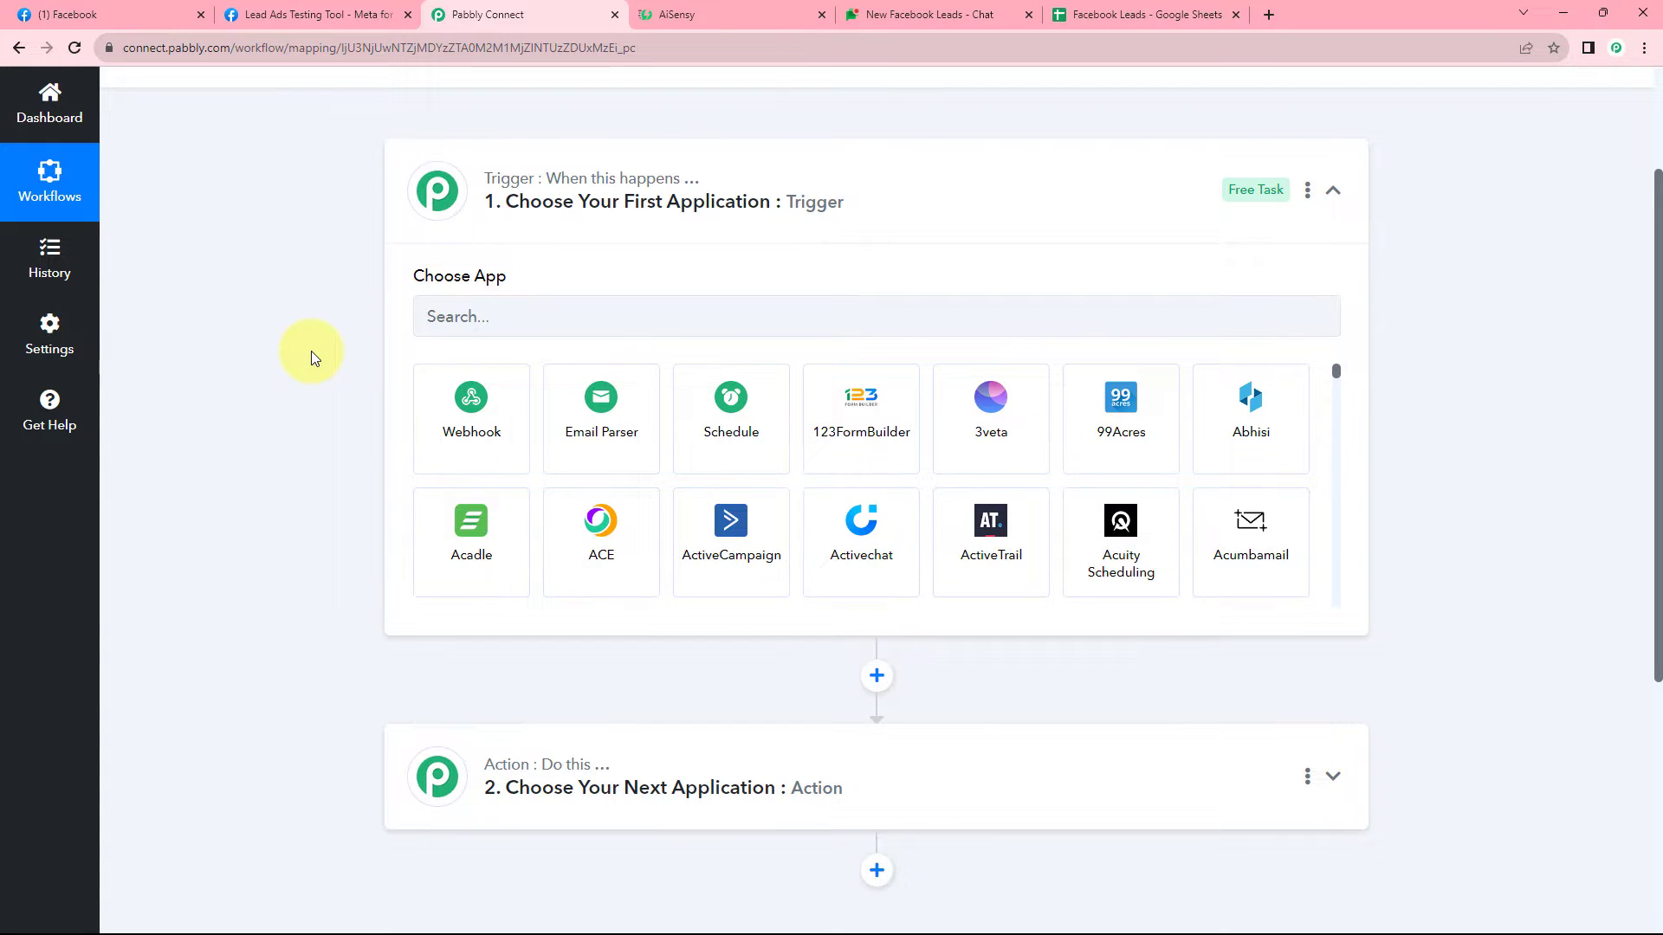
{"action": "left_click", "coordinate": [69, 14]}
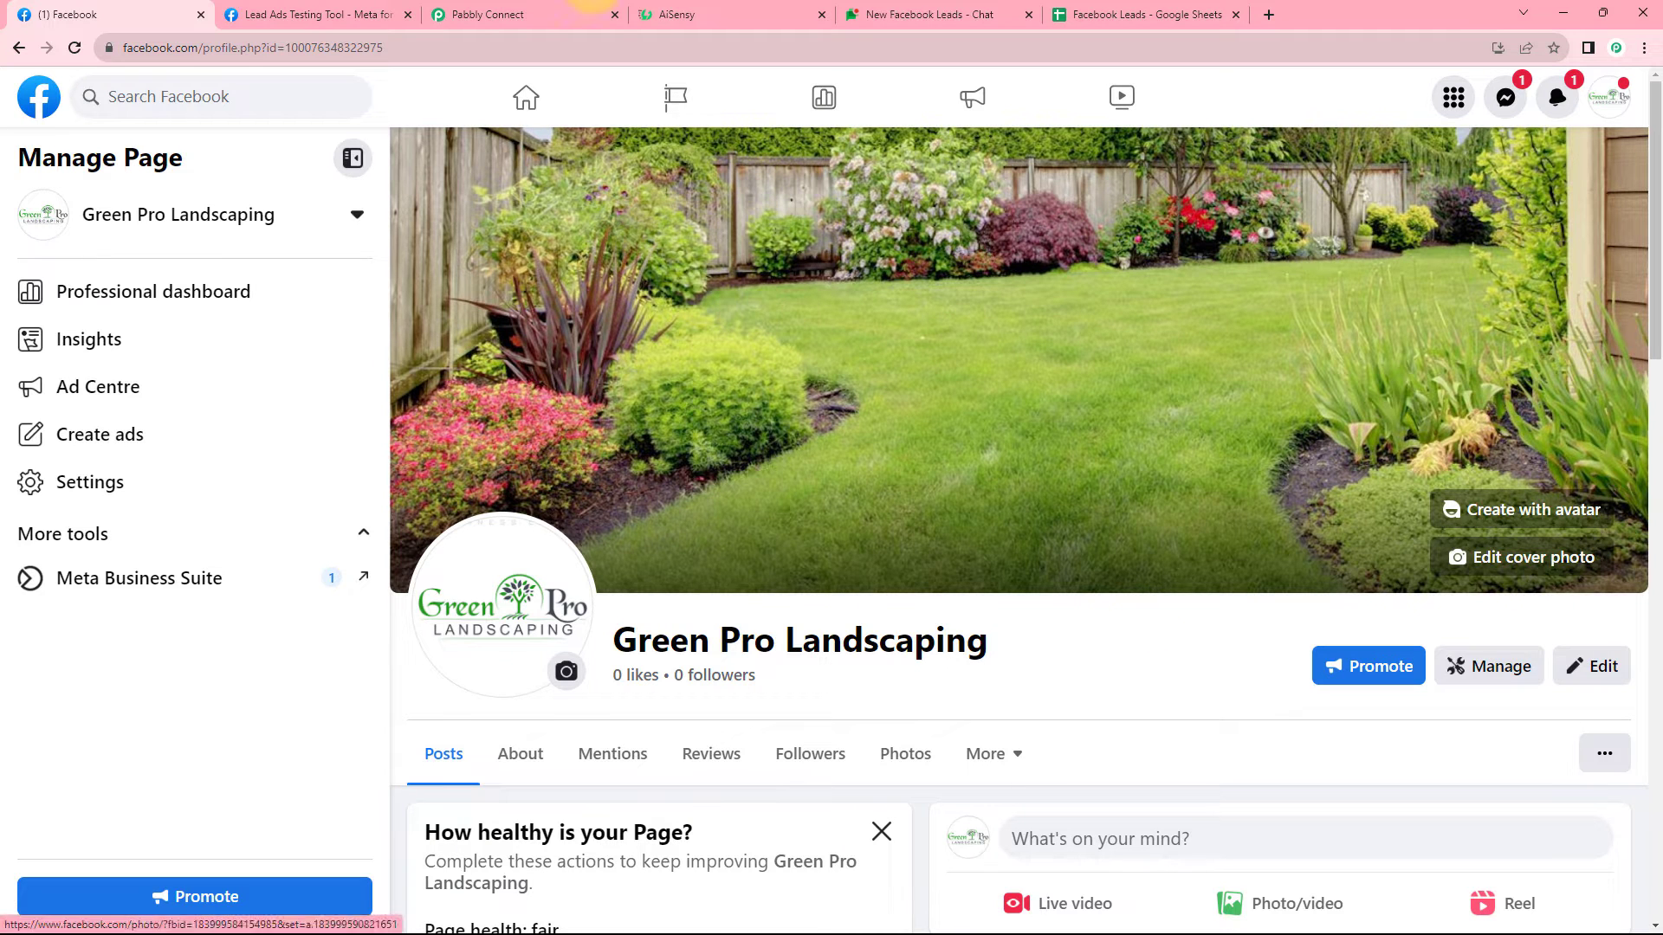
{"action": "left_click", "coordinate": [539, 10]}
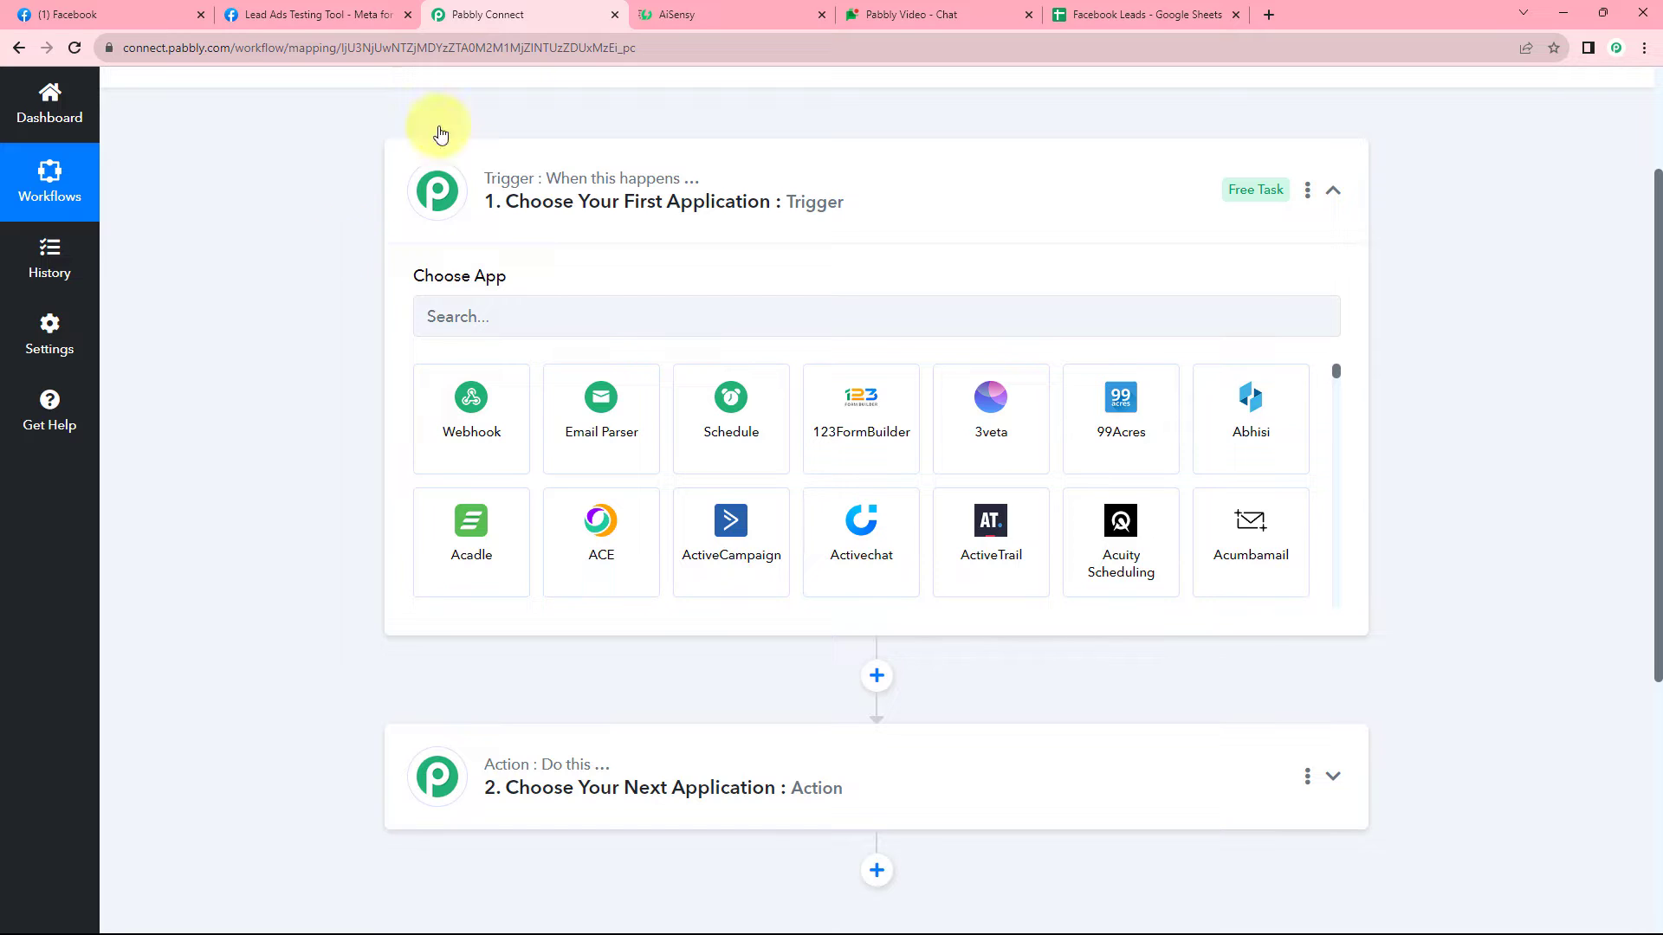
{"action": "left_click", "coordinate": [771, 13]}
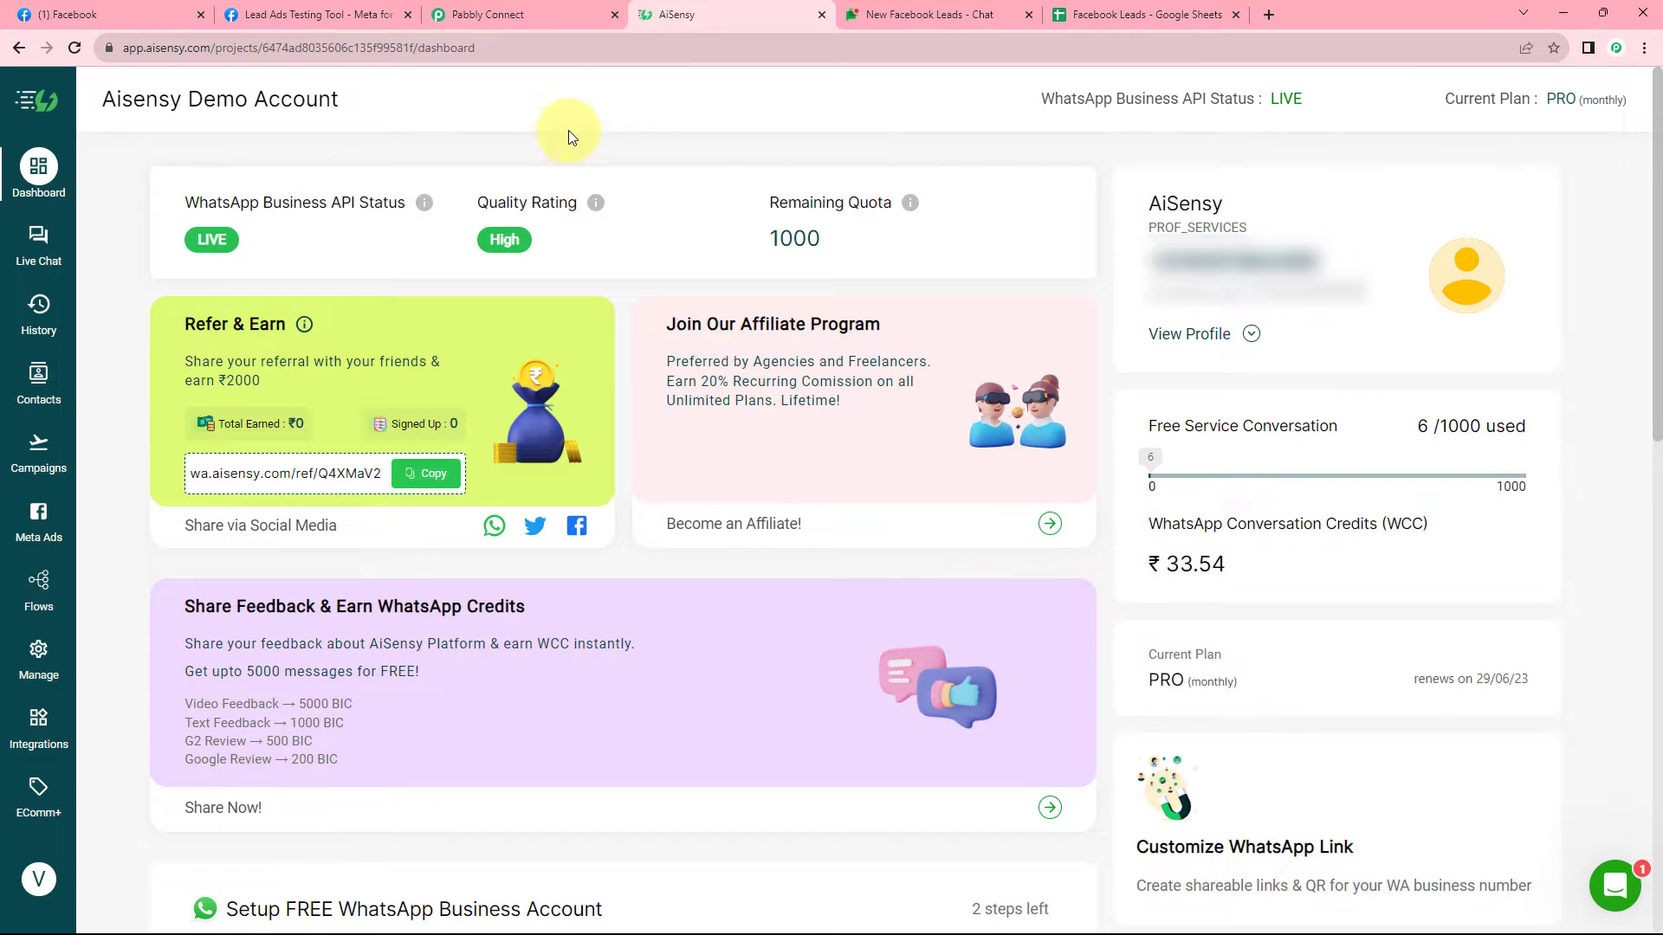
Glance at the workflow and AiSensy demo dashboard, then show the New Facebook Leads Google Chat space.
{"action": "left_click", "coordinate": [498, 13]}
{"action": "key", "text": "ctrl+Tab"}
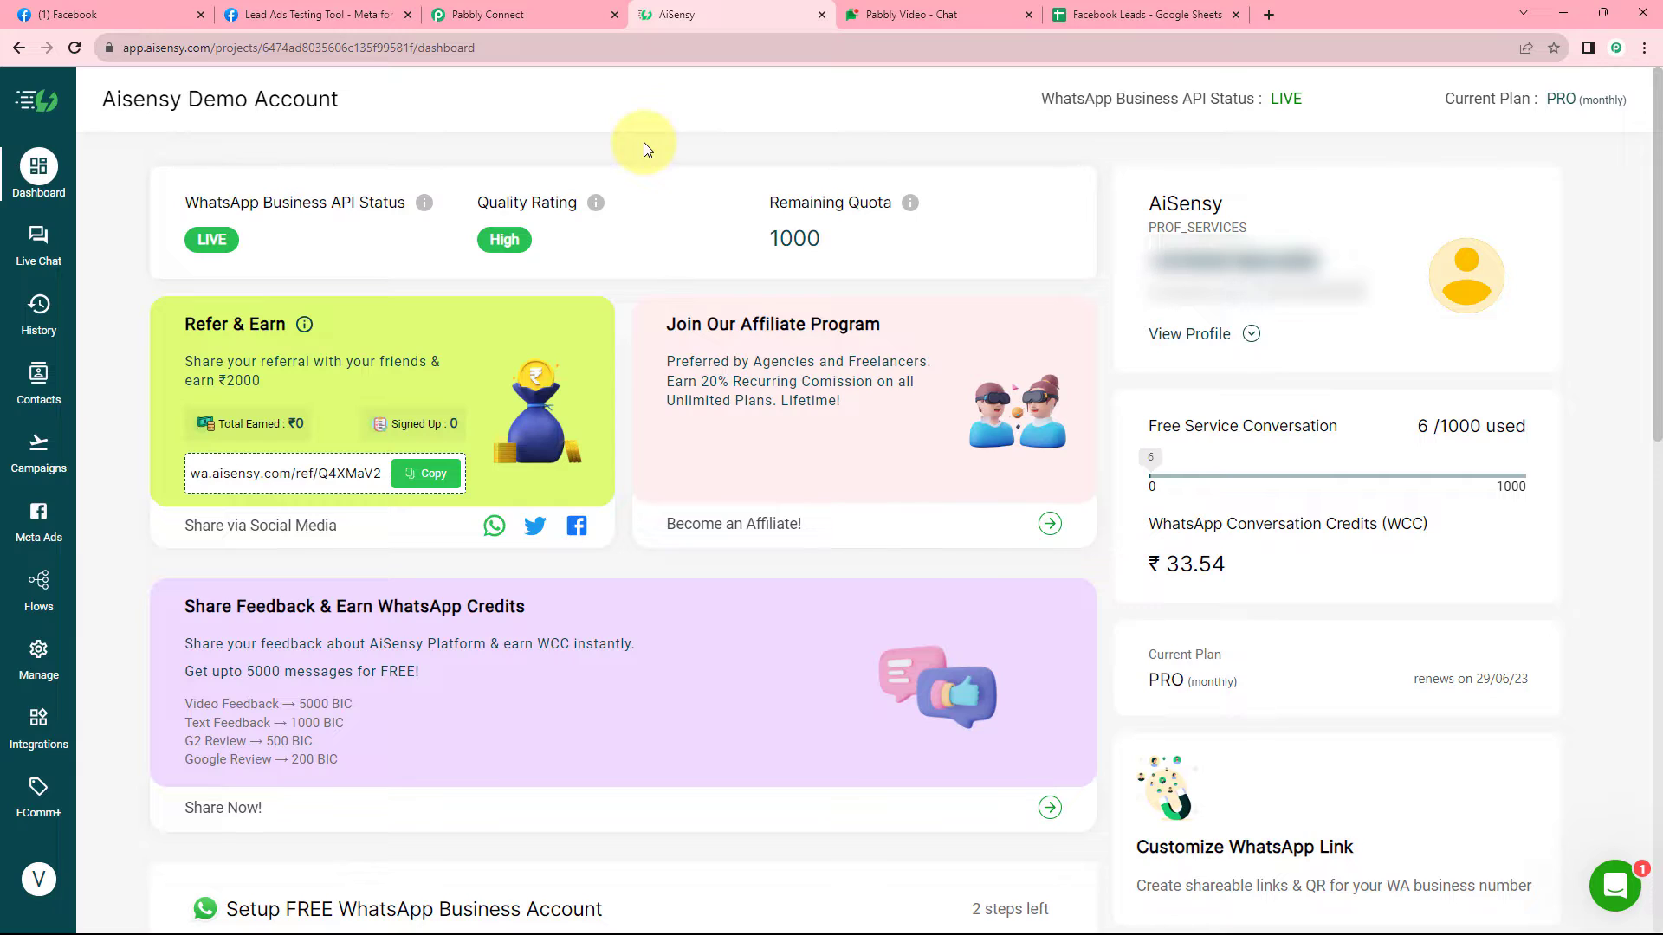
{"action": "left_click", "coordinate": [916, 8]}
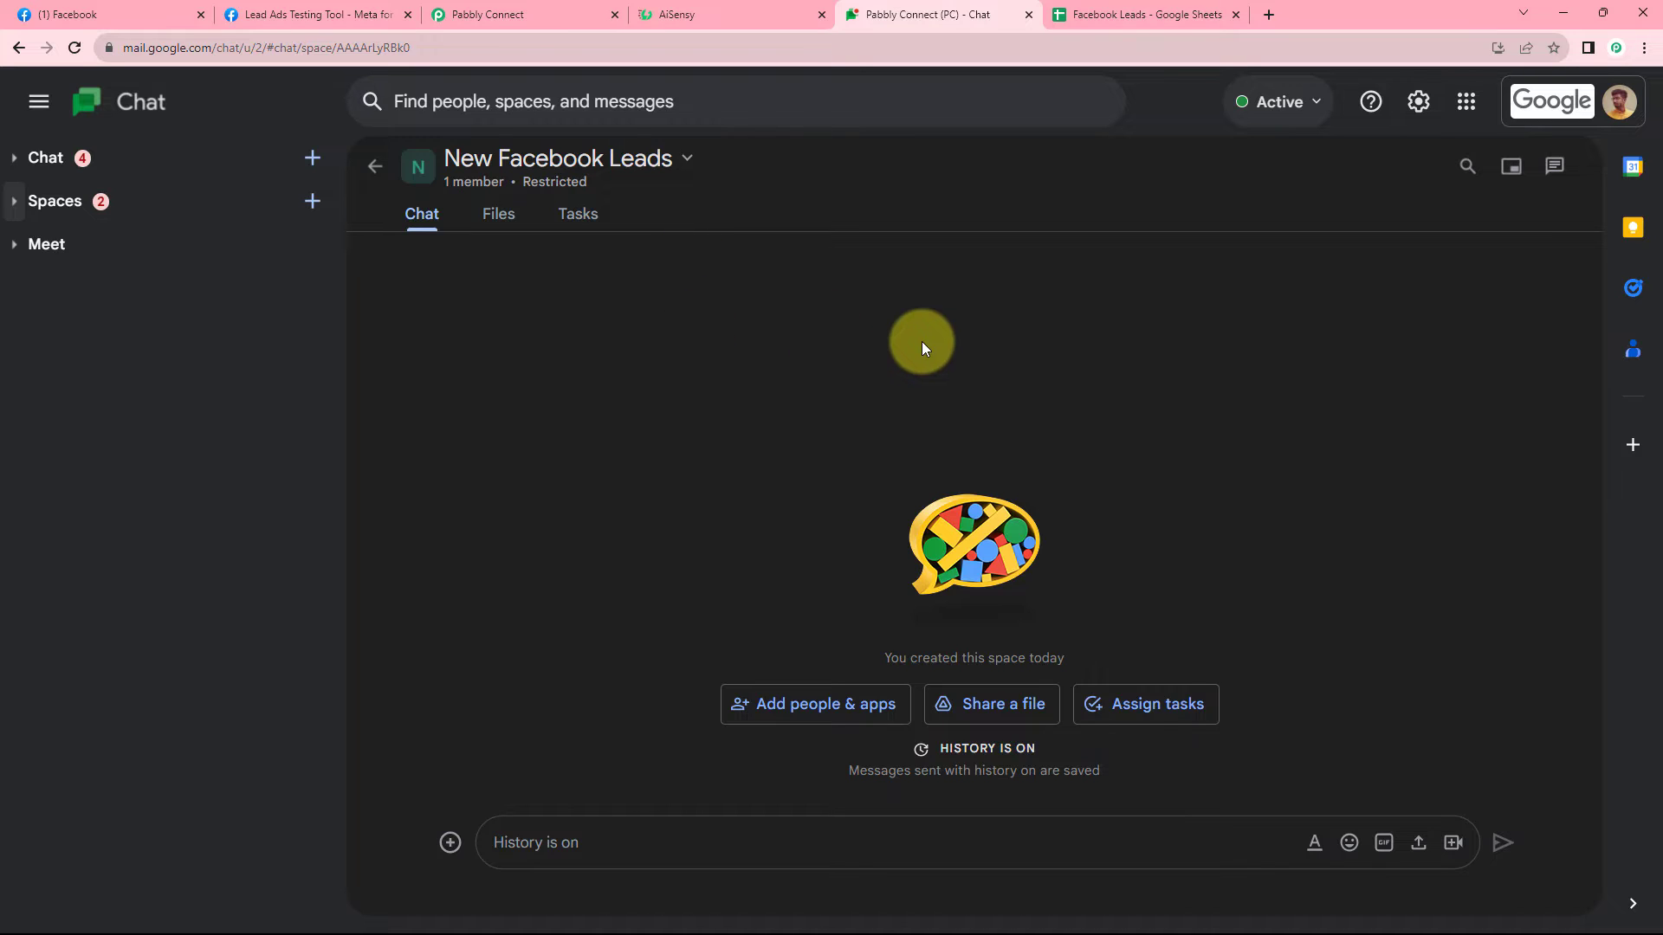
Check the Facebook Leads sheet's column headers, then return to the Pabbly Connect workflow.
{"action": "left_click", "coordinate": [1178, 12]}
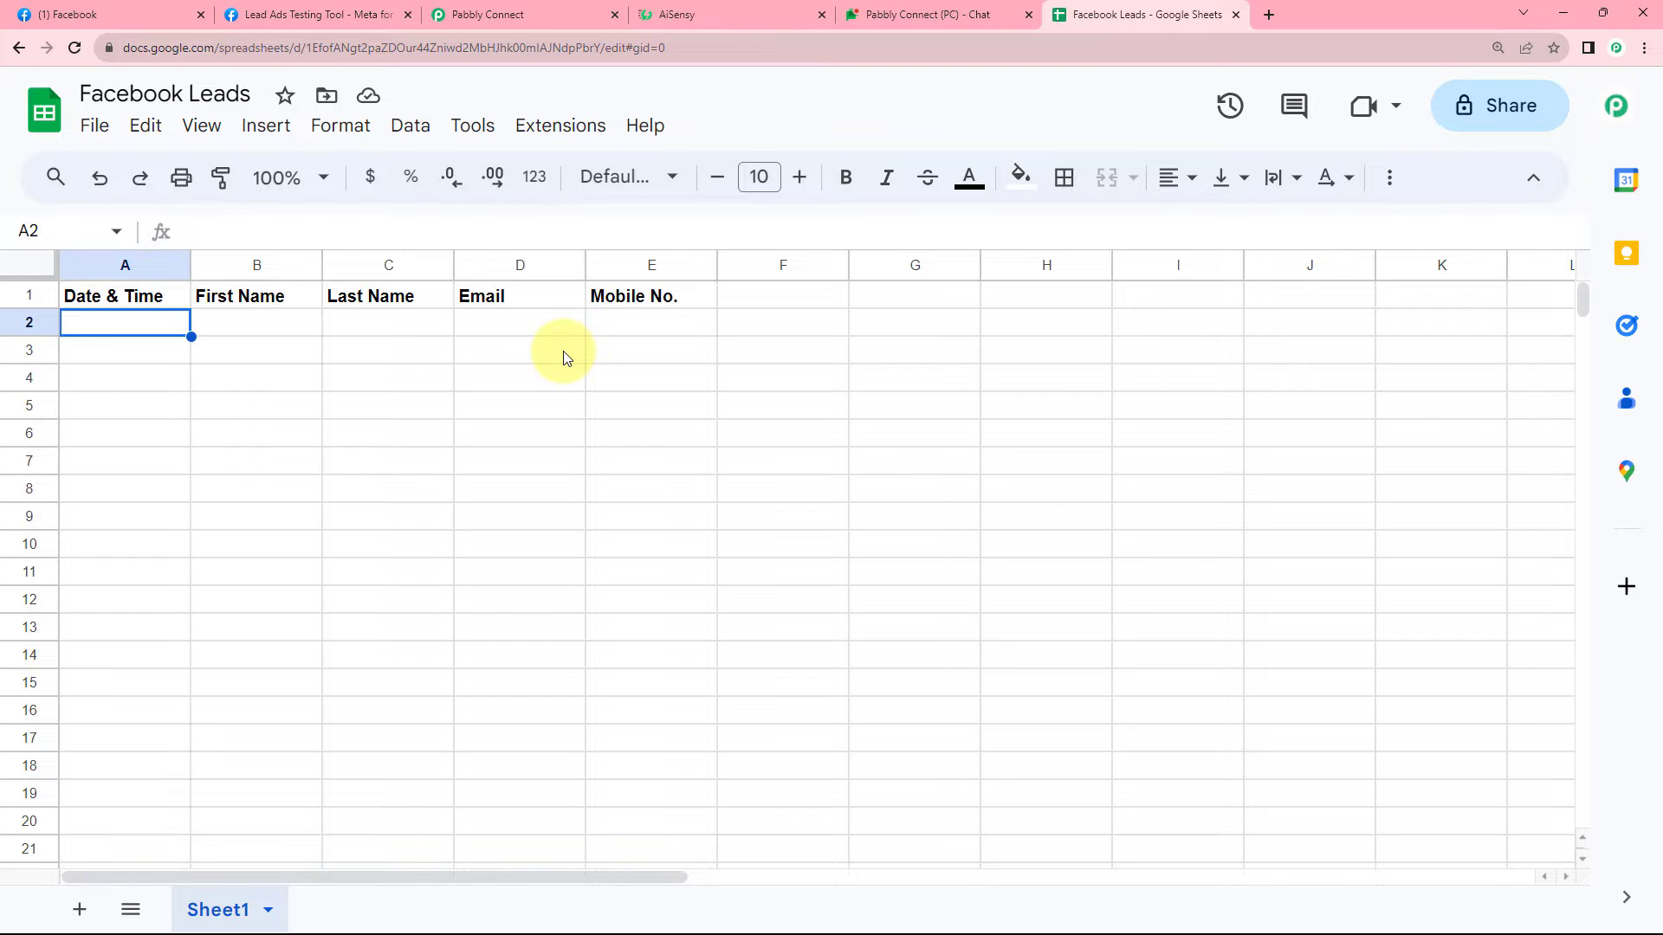
{"action": "left_click", "coordinate": [550, 7]}
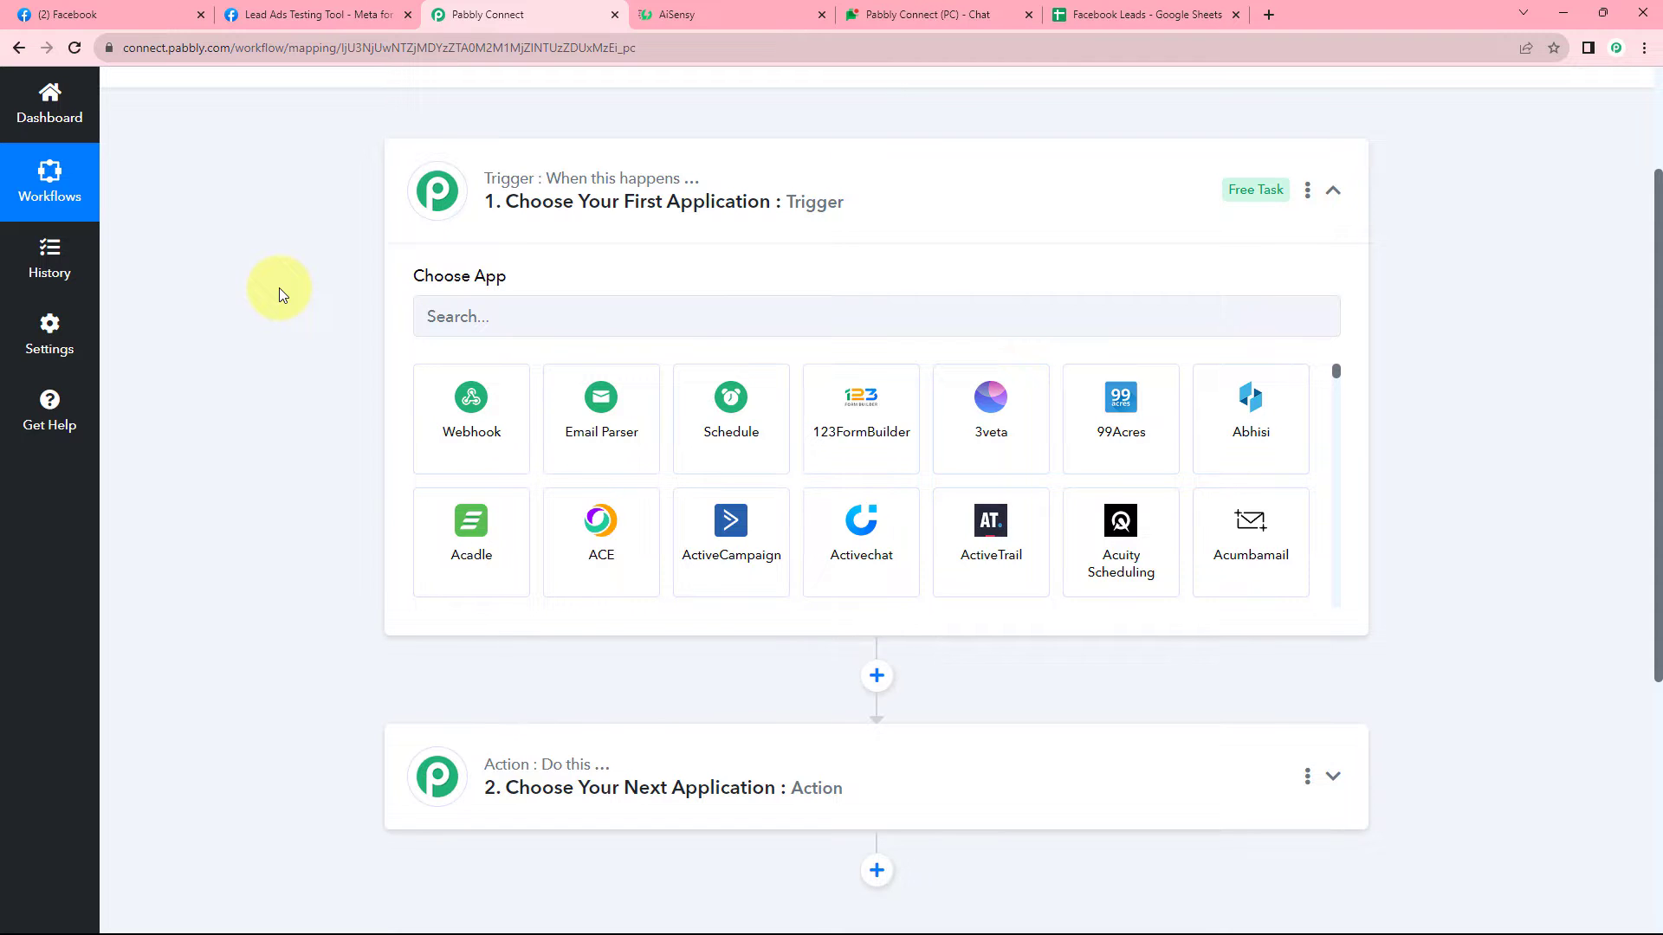
Set the trigger app to Facebook Lead Ads with the New Lead (Instant) event, then start connecting.
{"action": "left_click", "coordinate": [416, 331]}
{"action": "type", "text": "Faceb"}
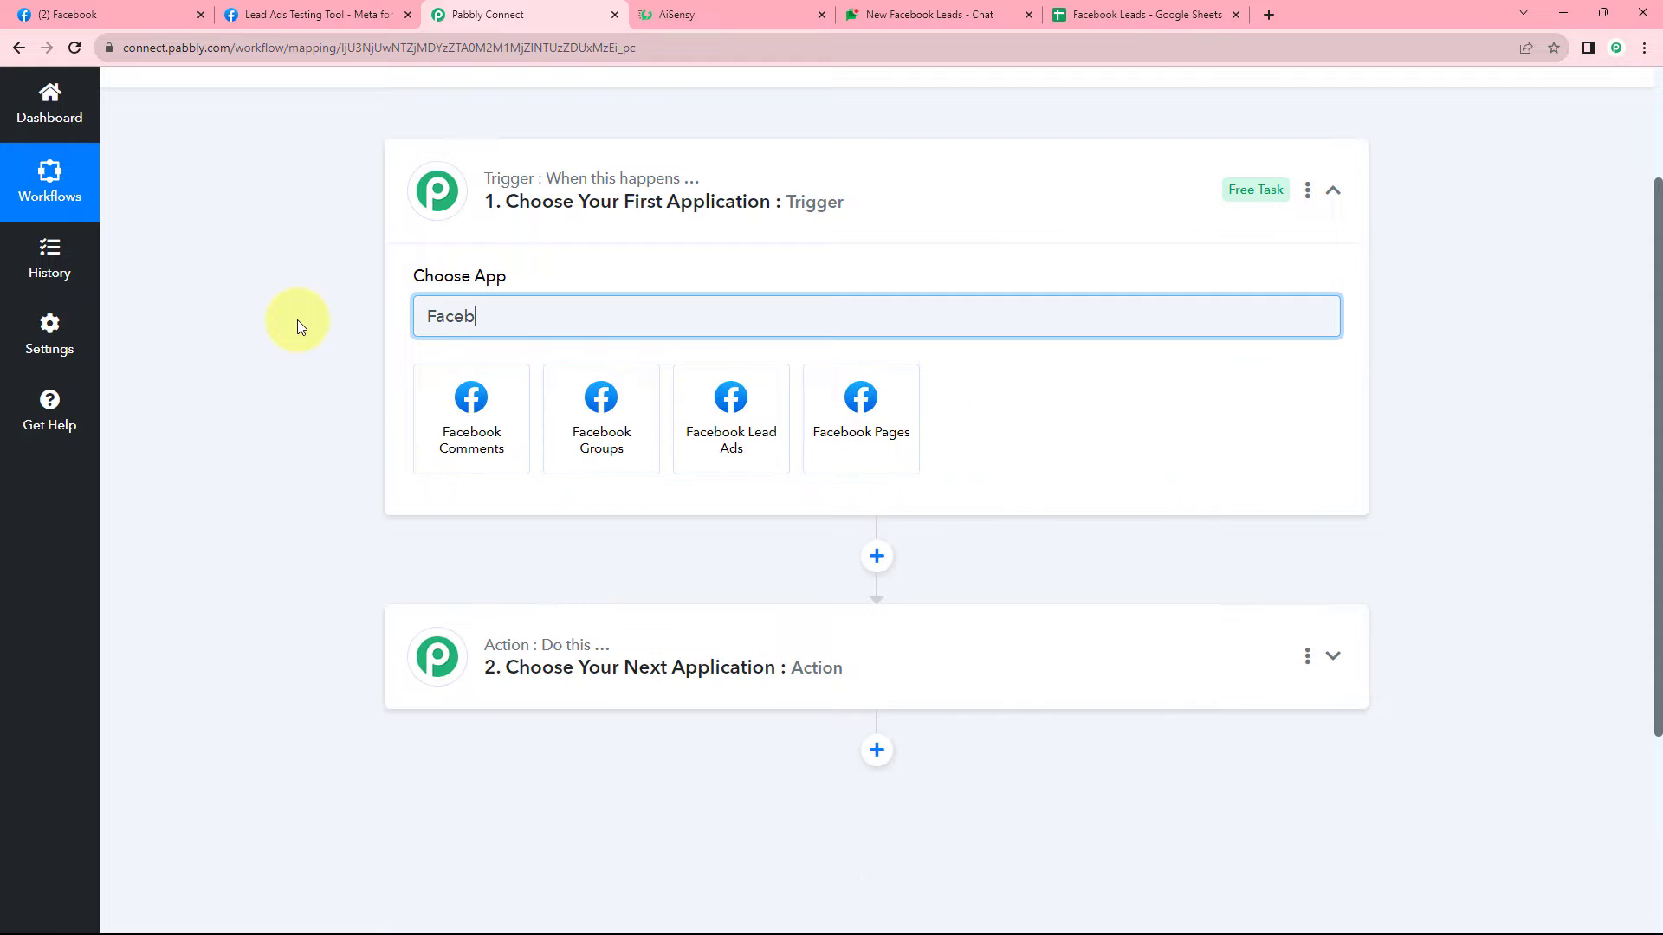
{"action": "type", "text": "ook"}
{"action": "left_click", "coordinate": [710, 404]}
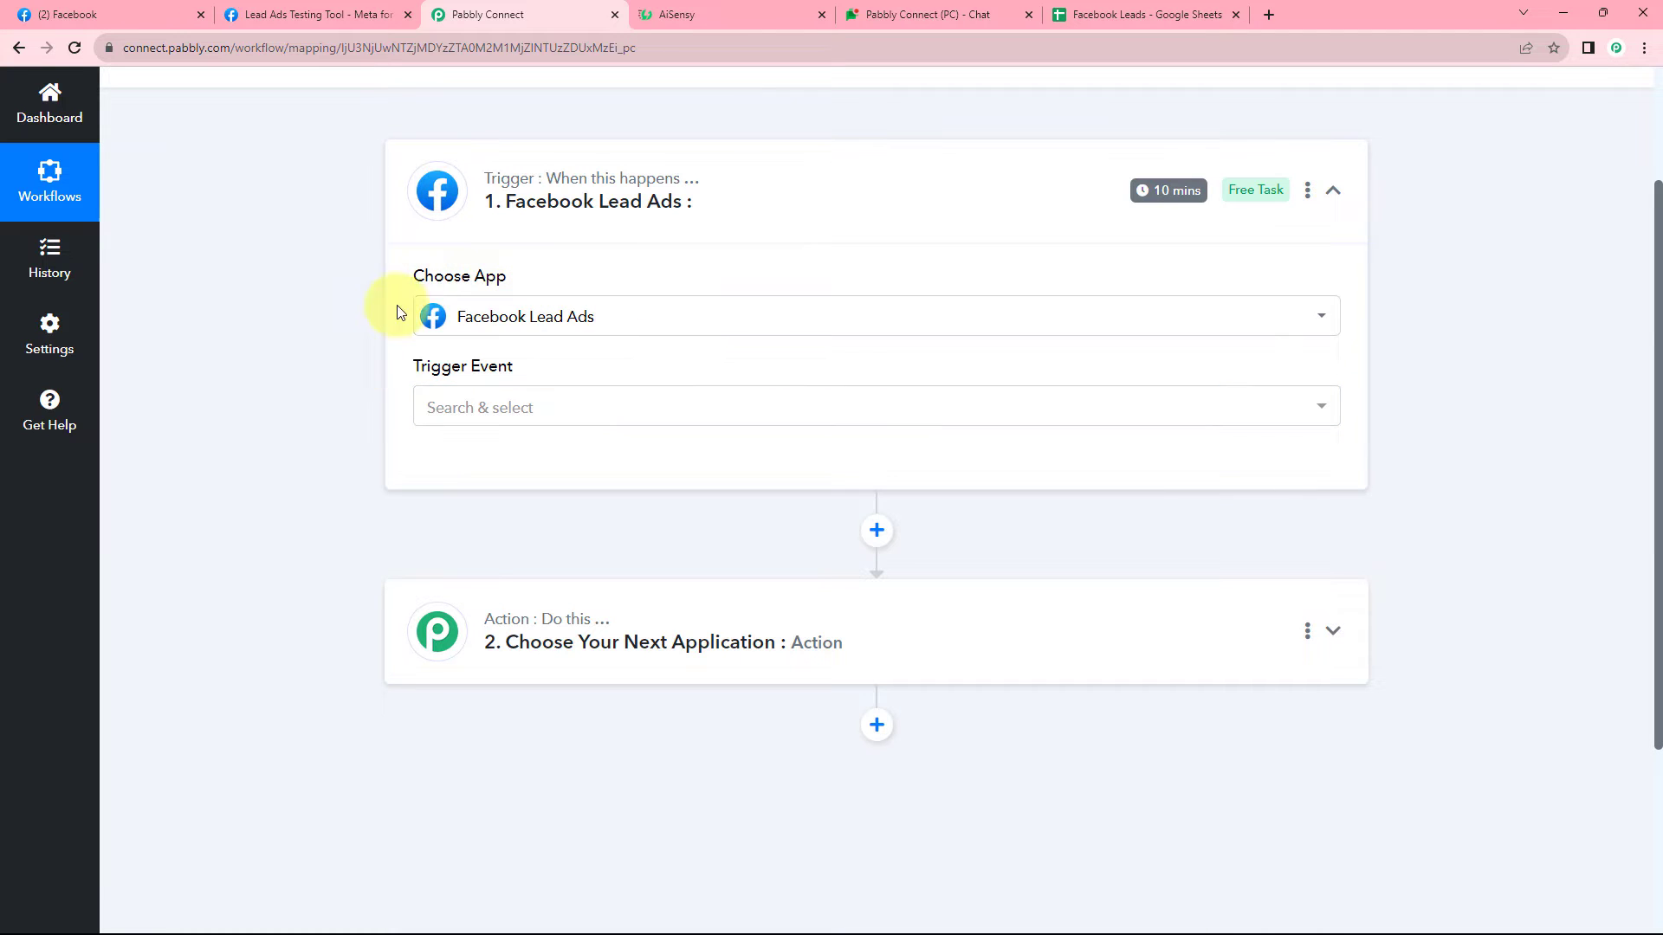
{"action": "left_click", "coordinate": [550, 407]}
{"action": "scroll", "coordinate": [359, 419], "scroll_direction": "down", "scroll_amount": 1}
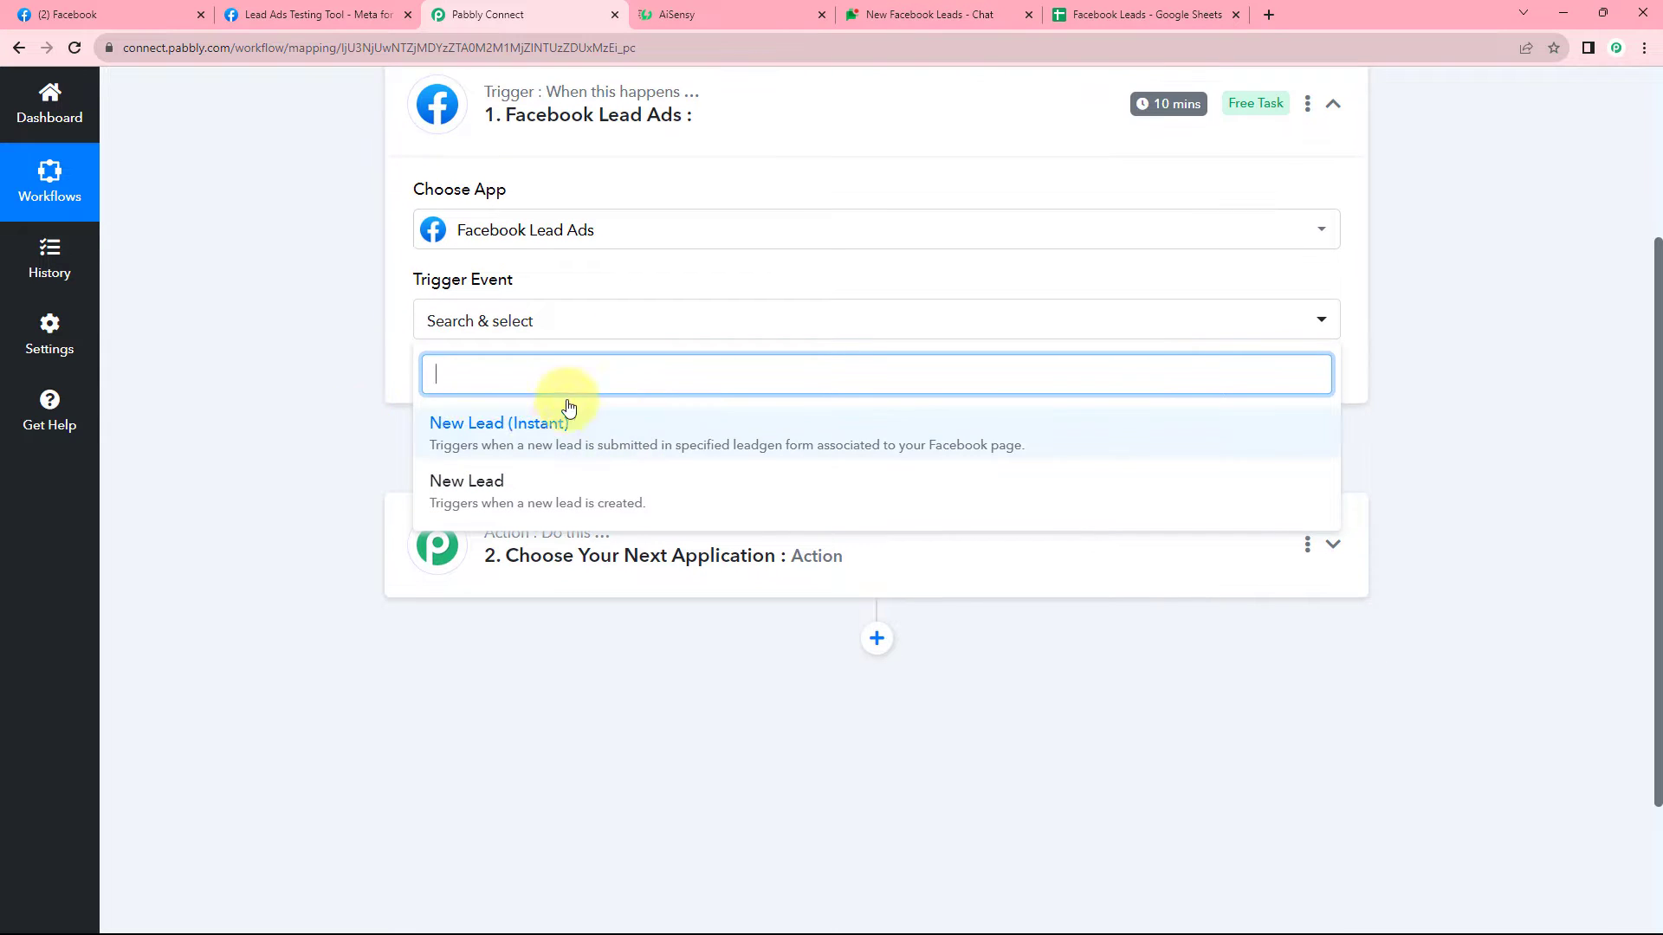
{"action": "left_click", "coordinate": [514, 424]}
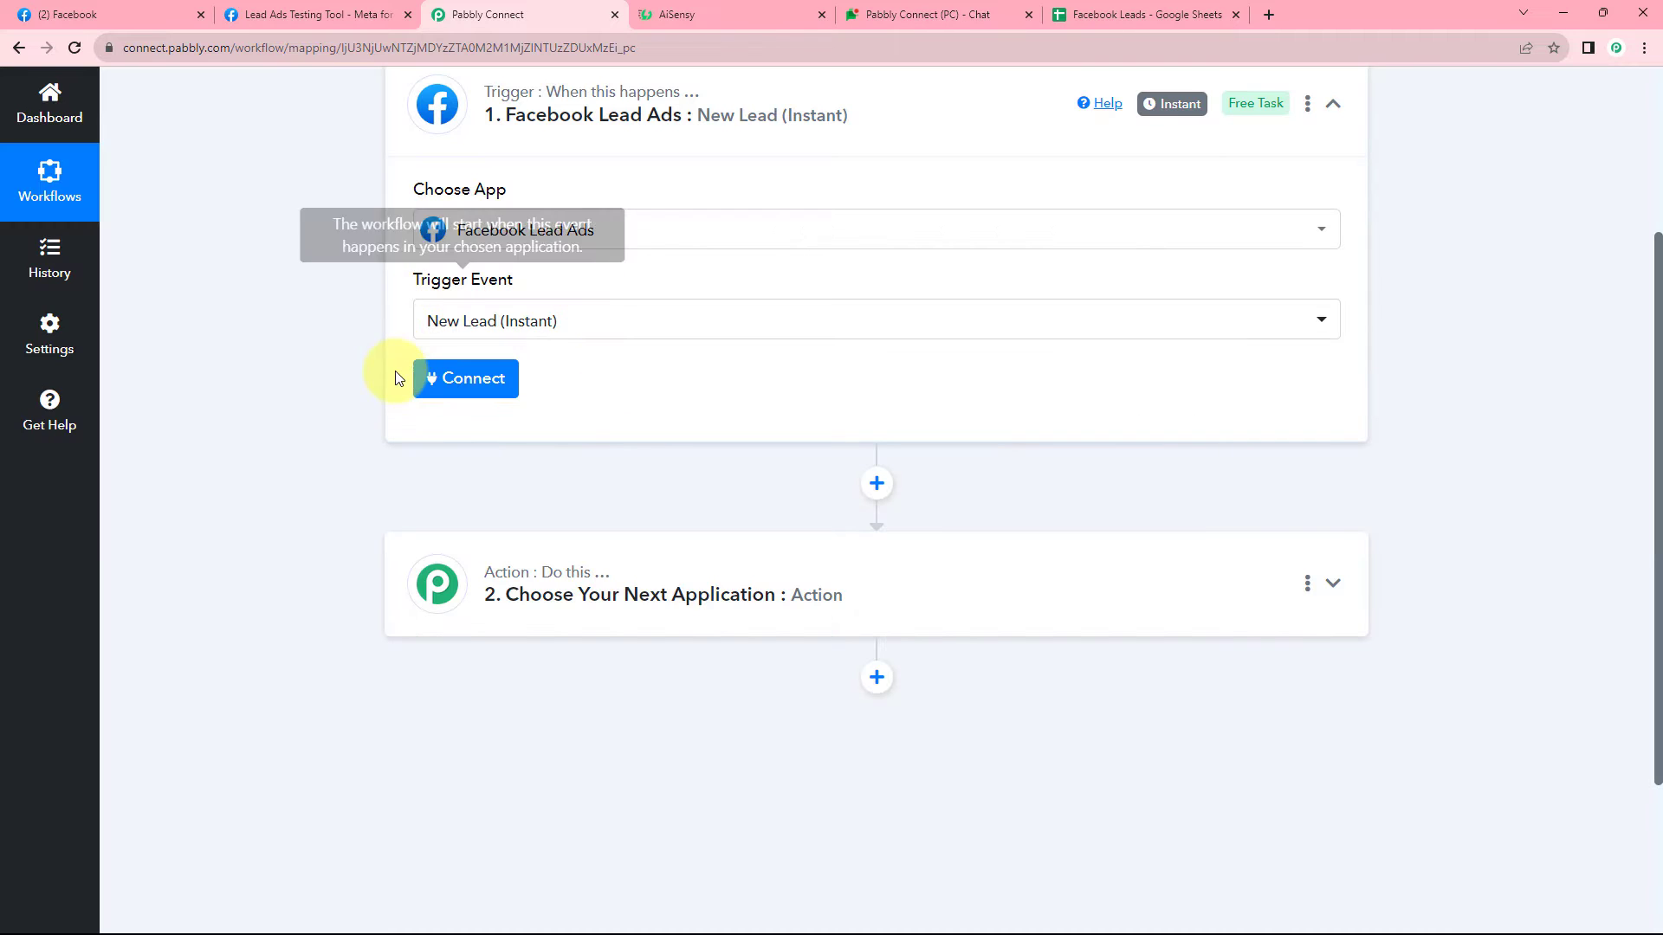
{"action": "left_click", "coordinate": [473, 379]}
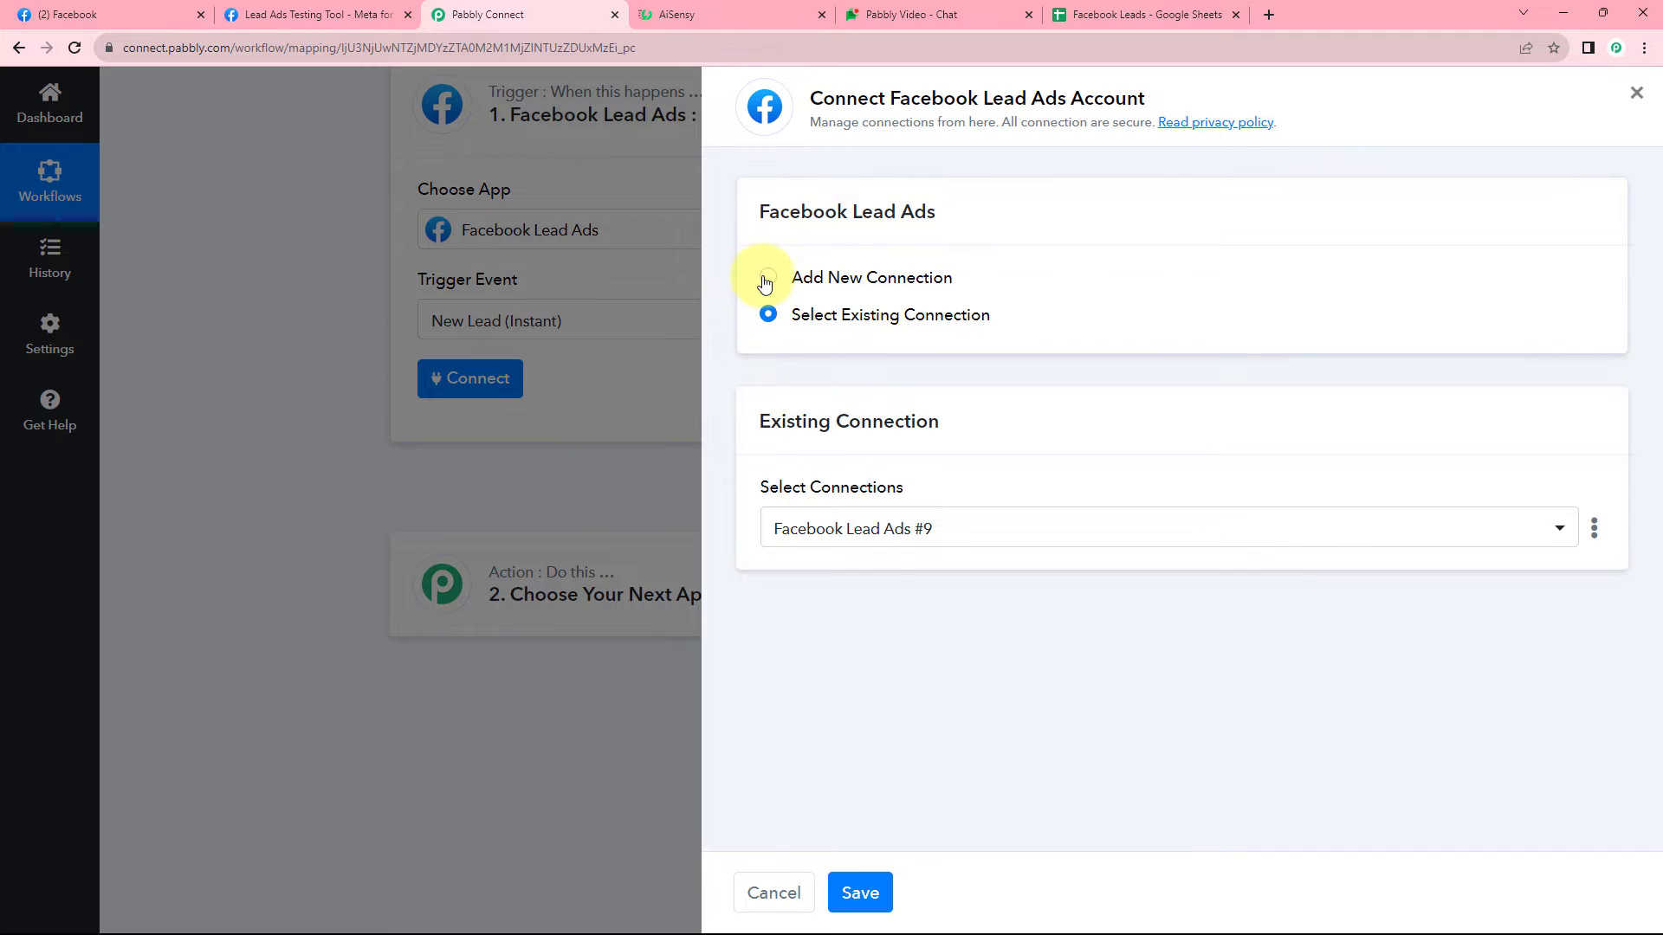
Add a new Facebook Lead Ads connection and authorize it in the enlarged Facebook window.
{"action": "left_click", "coordinate": [768, 276]}
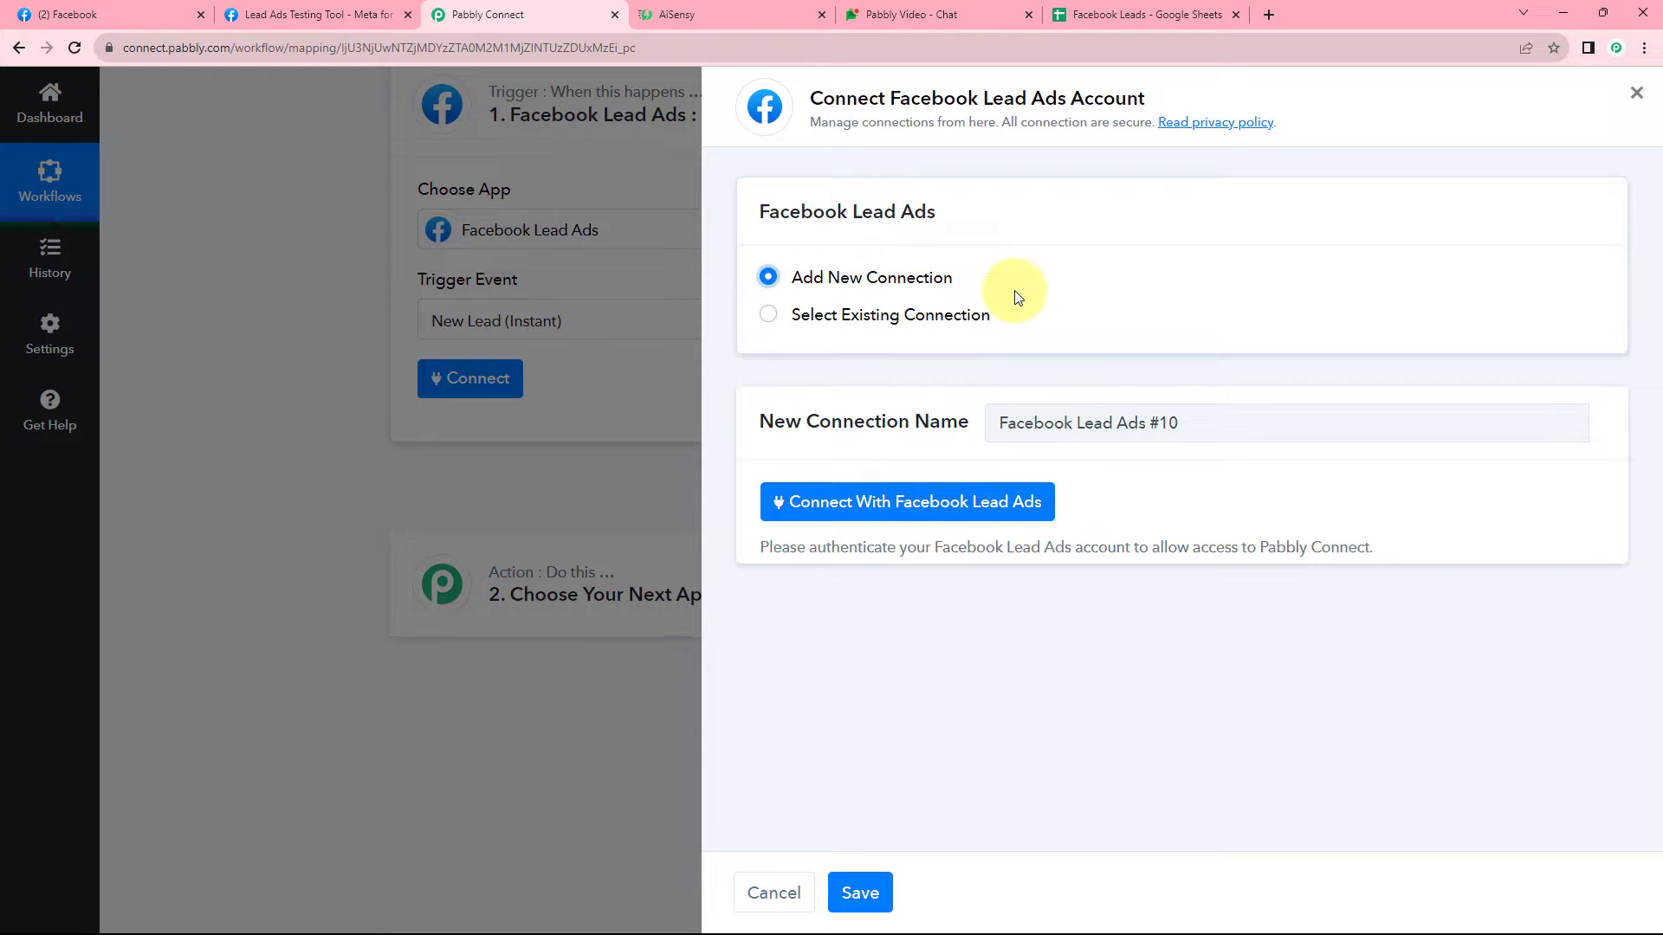
{"action": "left_click", "coordinate": [903, 507]}
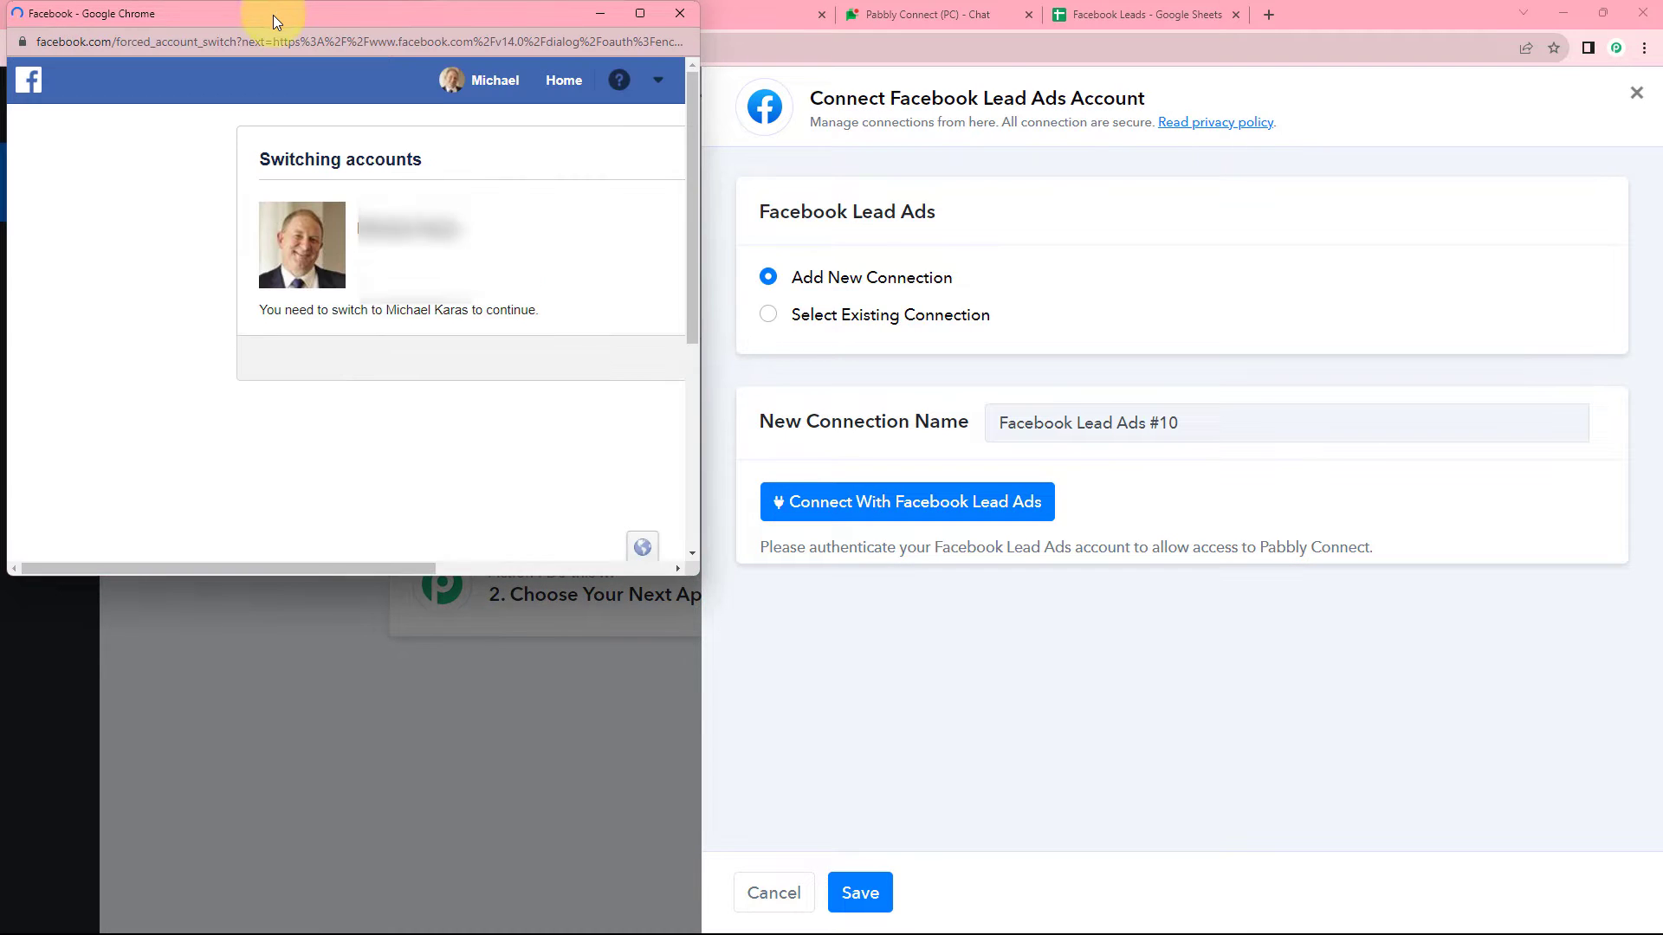
{"action": "left_click_drag", "start_coordinate": [273, 14], "coordinate": [174, 12]}
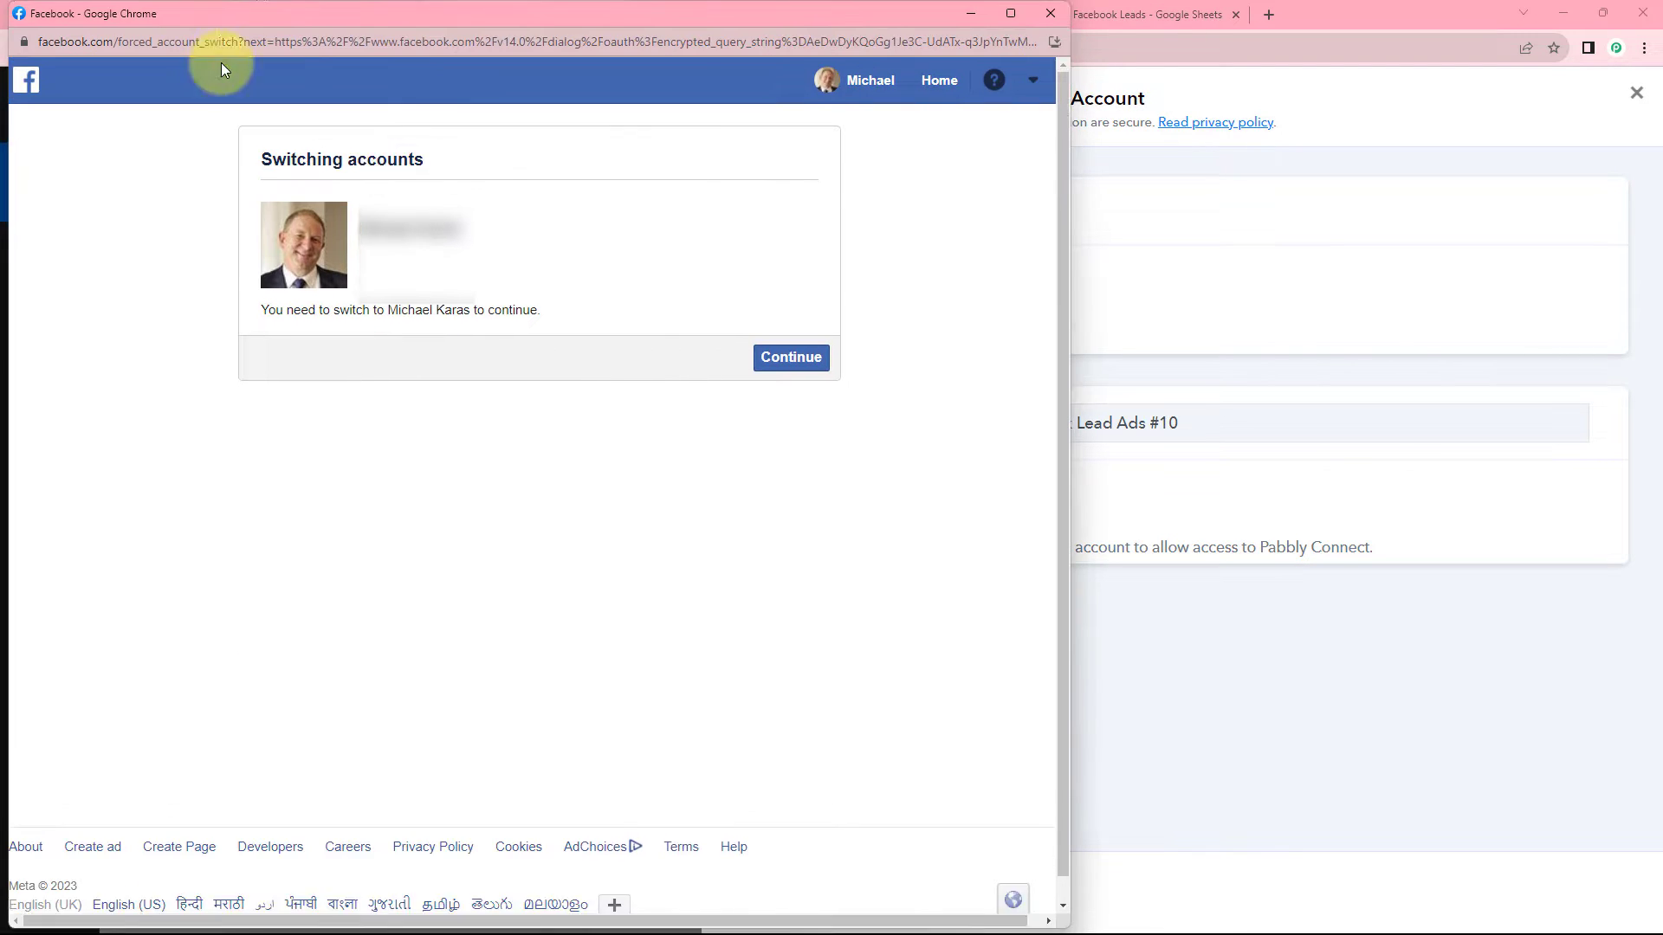
{"action": "left_click", "coordinate": [818, 361]}
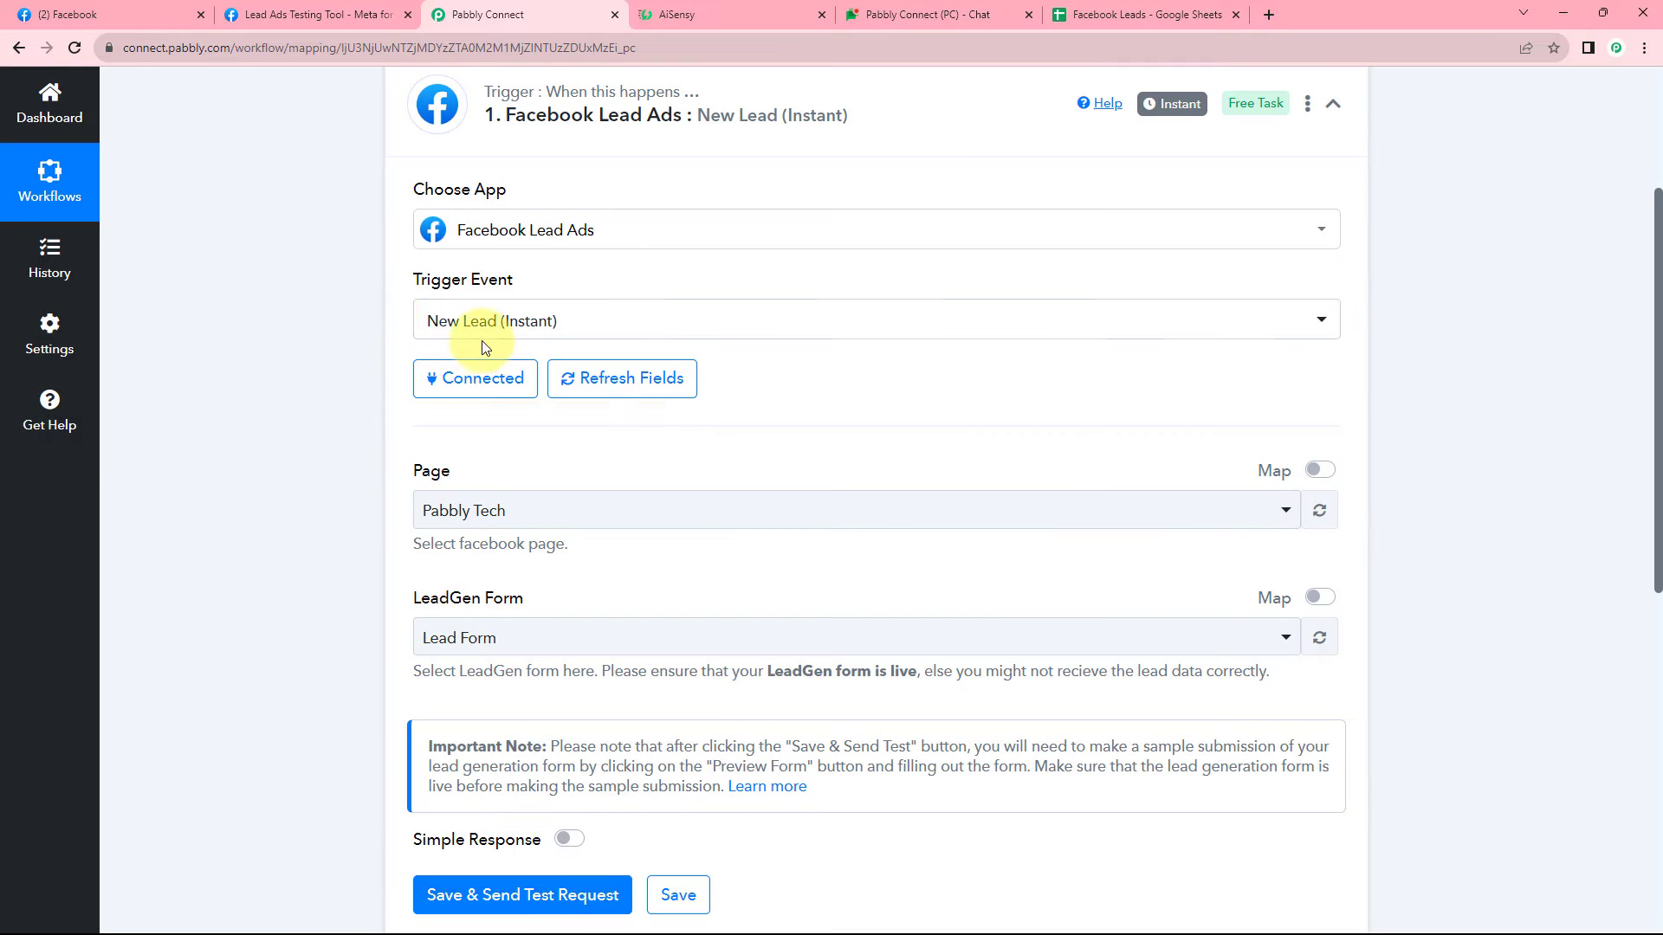
Open the Page dropdown and browse the list of available Facebook pages.
{"action": "scroll", "coordinate": [307, 407], "scroll_direction": "down", "scroll_amount": 2}
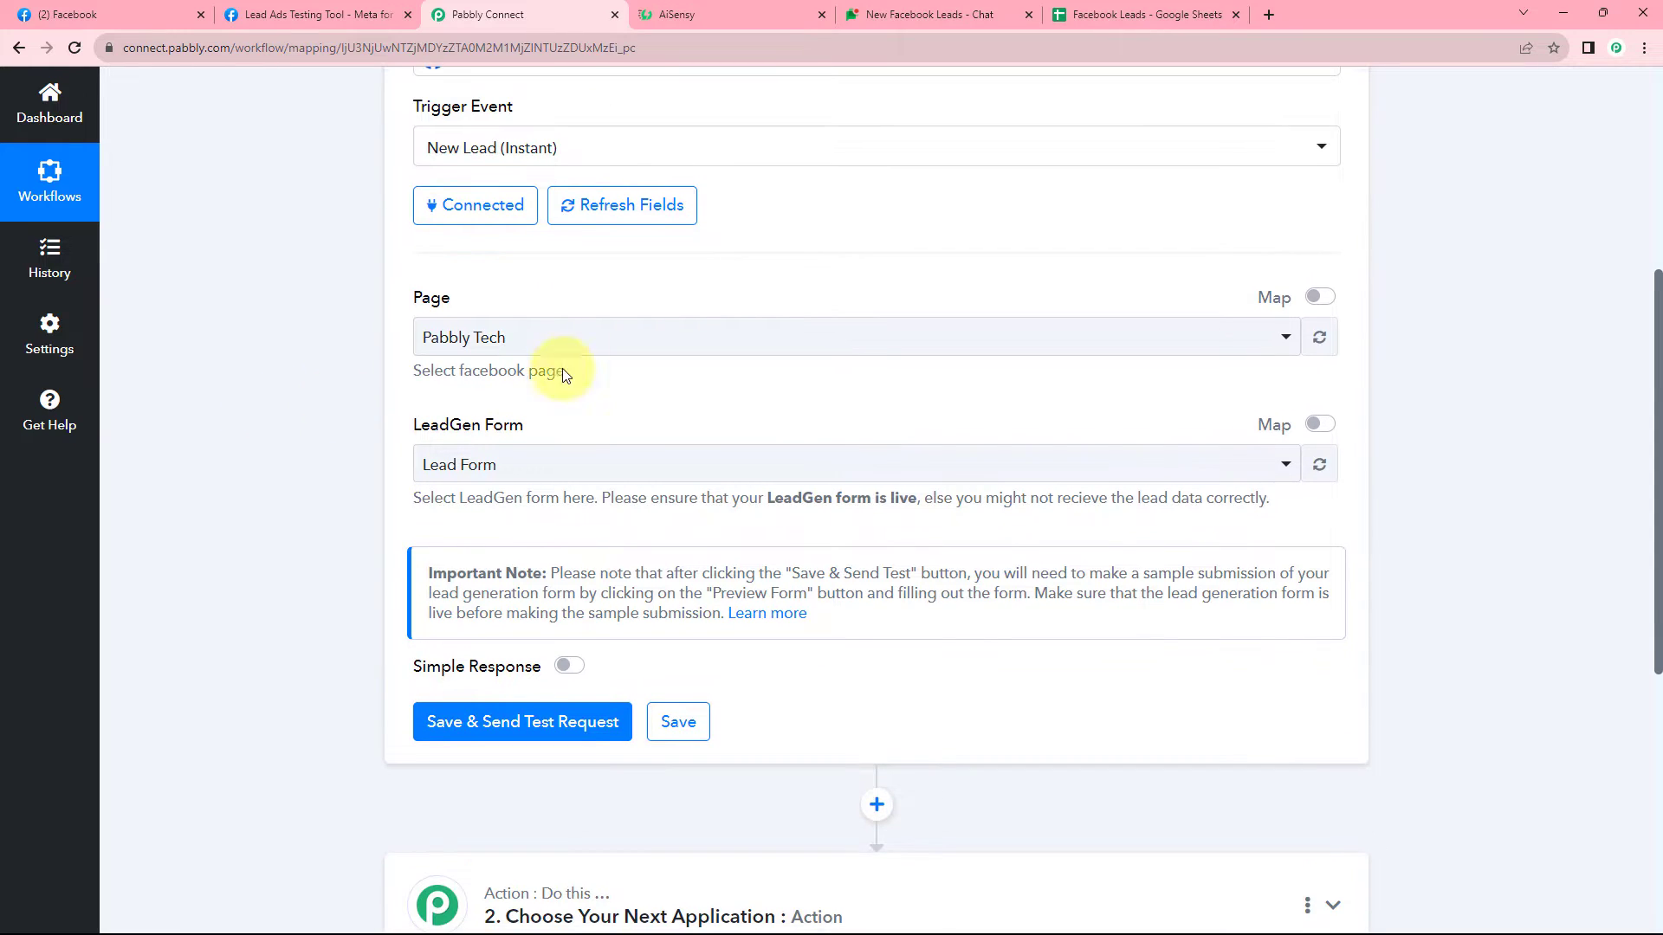
{"action": "left_click", "coordinate": [668, 337]}
{"action": "scroll", "coordinate": [313, 299], "scroll_direction": "down", "scroll_amount": 1}
{"action": "scroll", "coordinate": [314, 300], "scroll_direction": "down", "scroll_amount": 1}
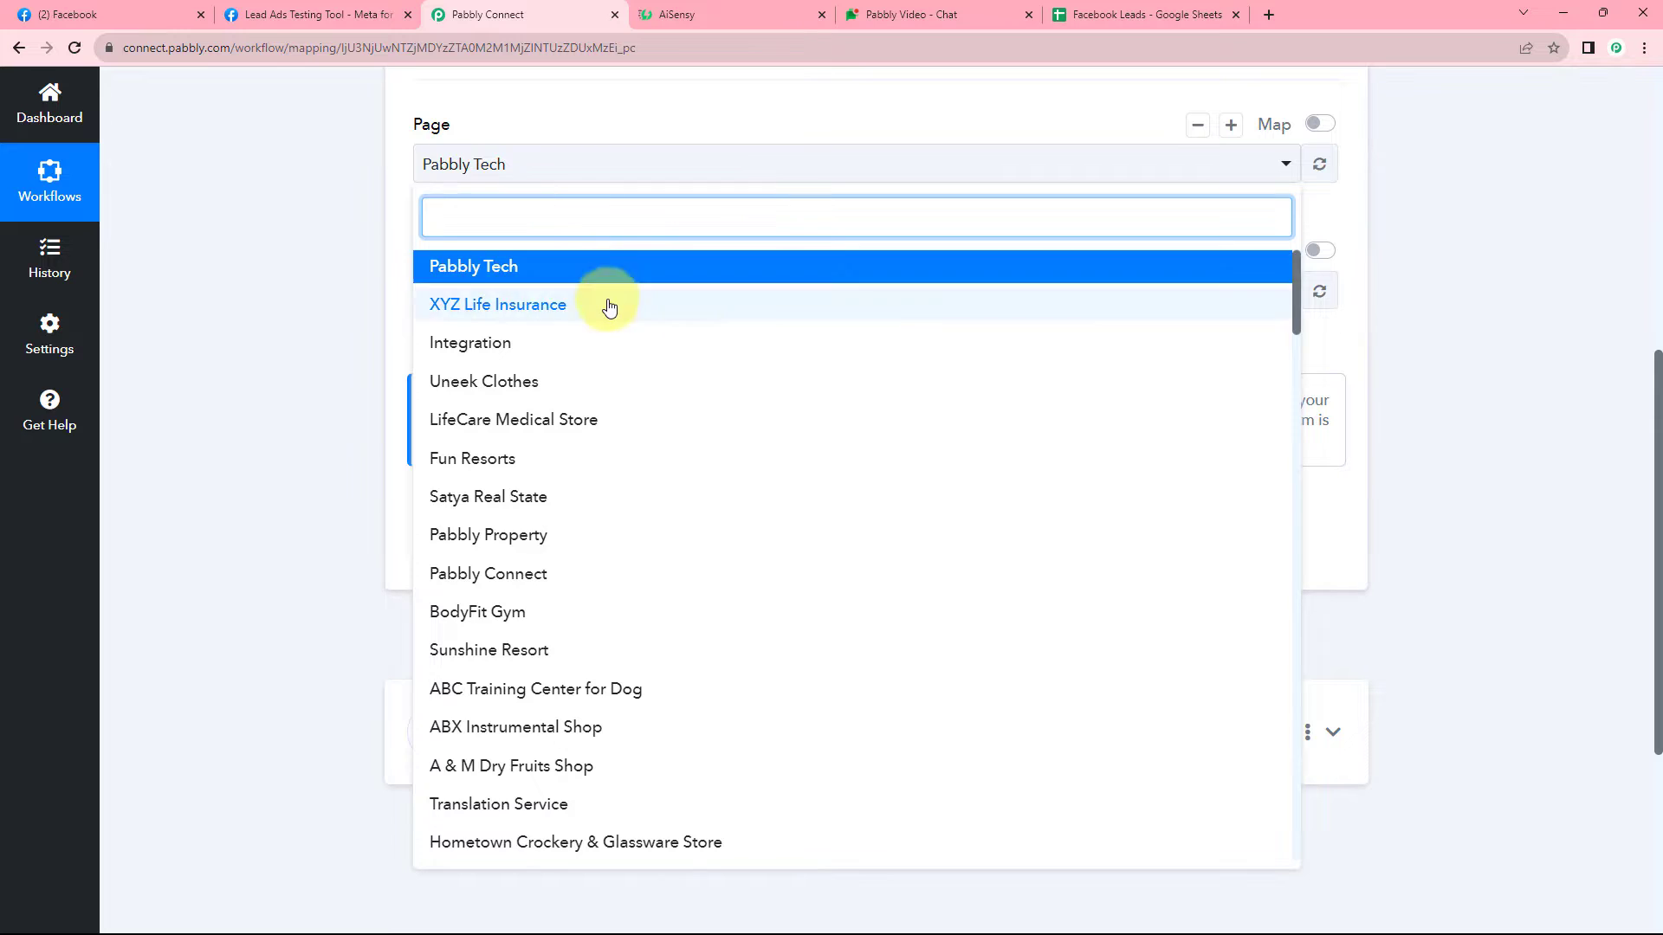
{"action": "scroll", "coordinate": [605, 308], "scroll_direction": "down", "scroll_amount": 9}
{"action": "scroll", "coordinate": [609, 322], "scroll_direction": "down", "scroll_amount": 6}
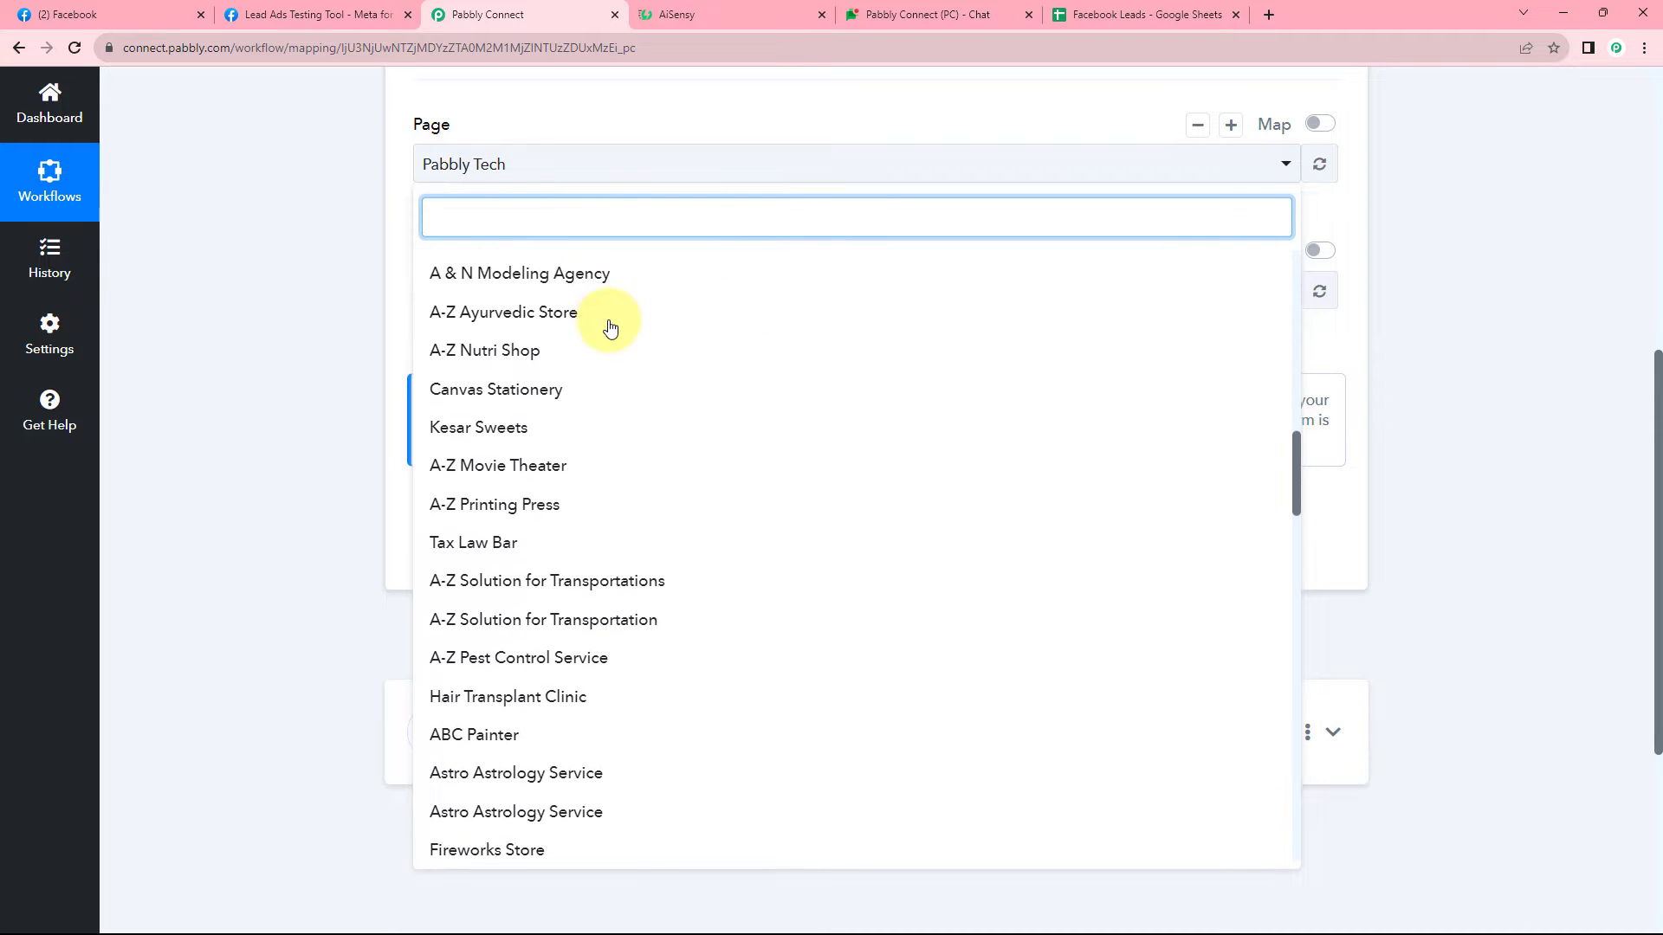
{"action": "scroll", "coordinate": [610, 335], "scroll_direction": "up", "scroll_amount": 4}
{"action": "scroll", "coordinate": [609, 334], "scroll_direction": "up", "scroll_amount": 10}
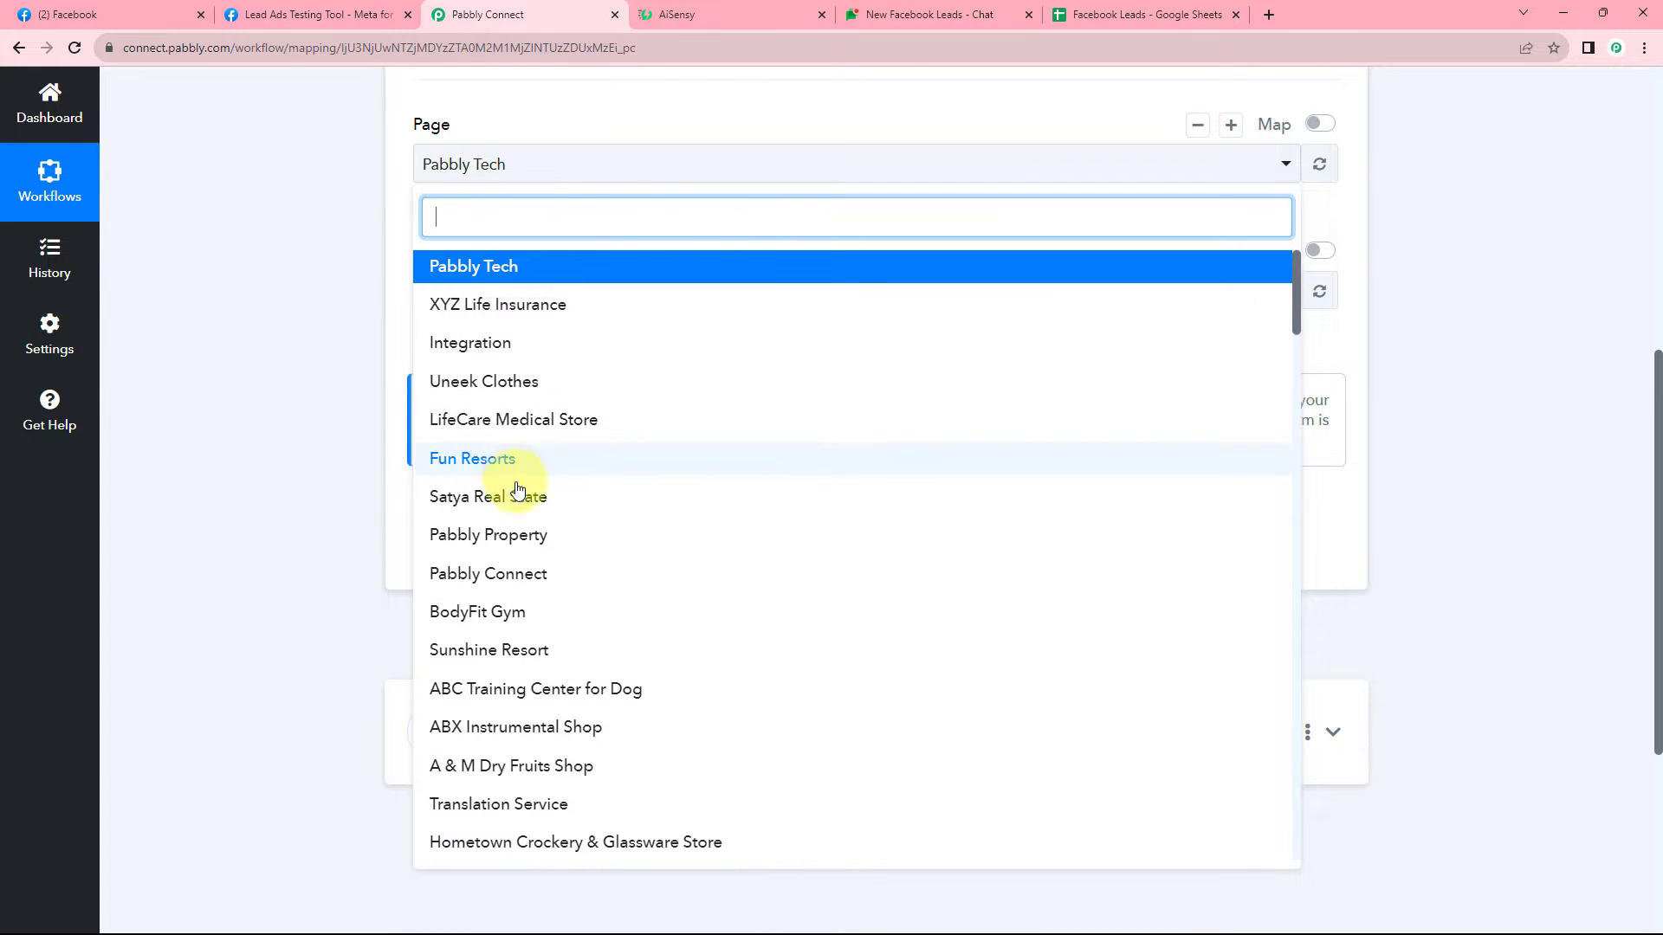
{"action": "scroll", "coordinate": [557, 386], "scroll_direction": "down", "scroll_amount": 5}
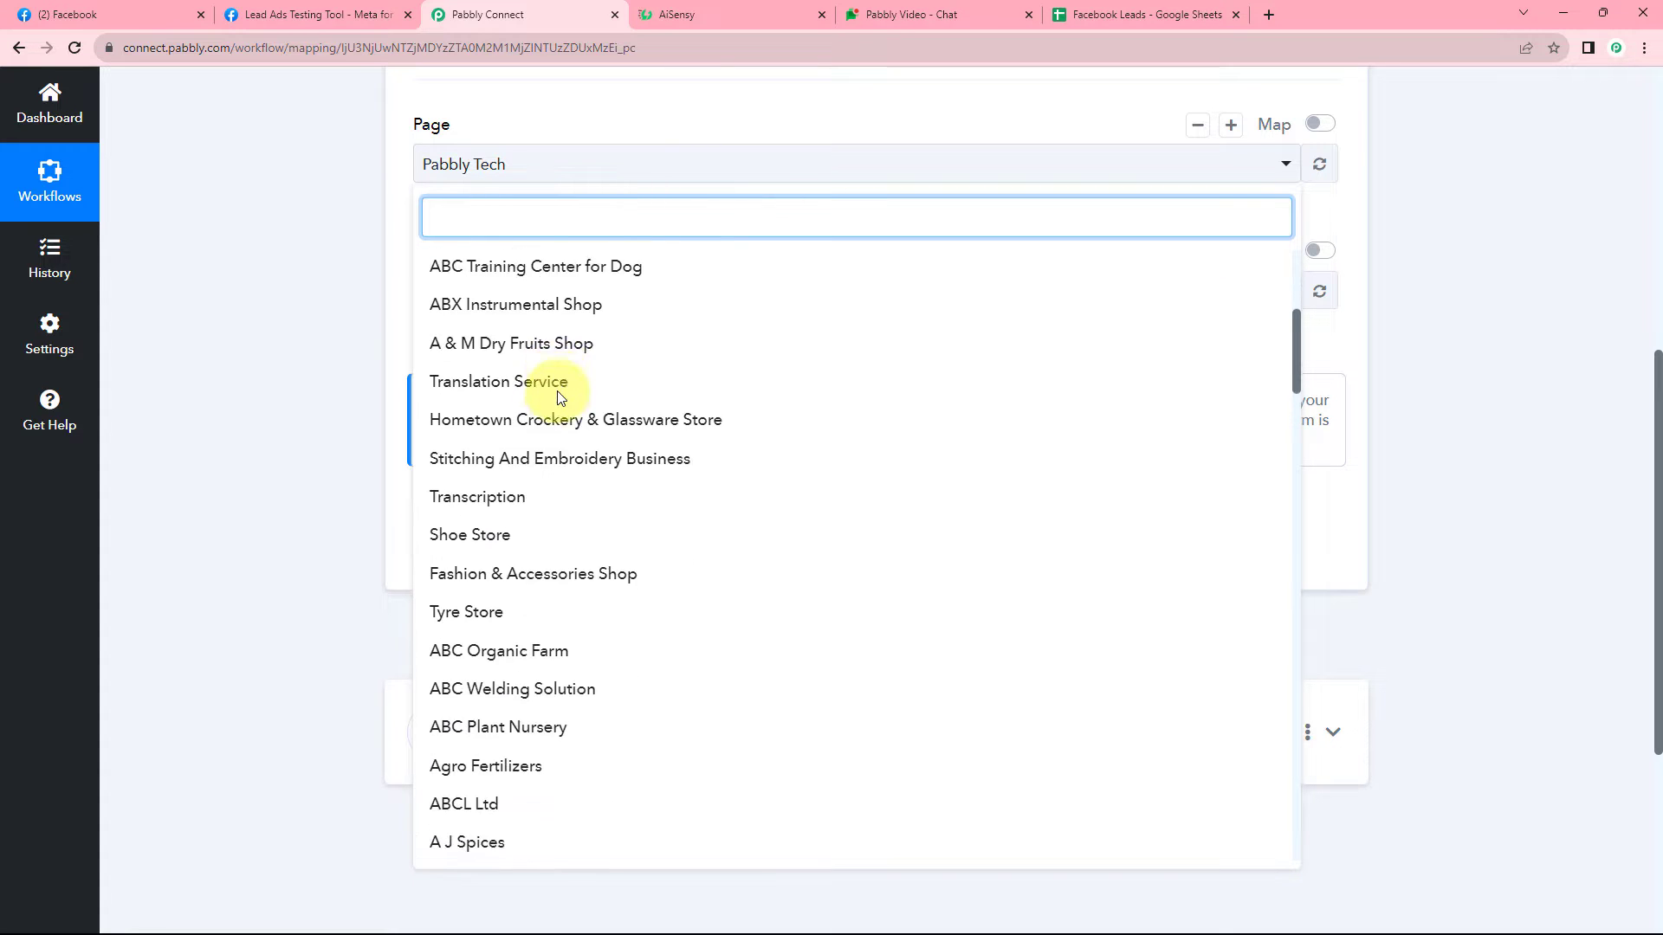
{"action": "scroll", "coordinate": [561, 401], "scroll_direction": "up", "scroll_amount": 5}
Reload the Facebook tab to confirm the business page's name.
{"action": "left_click", "coordinate": [157, 12]}
{"action": "key", "text": "F5"}
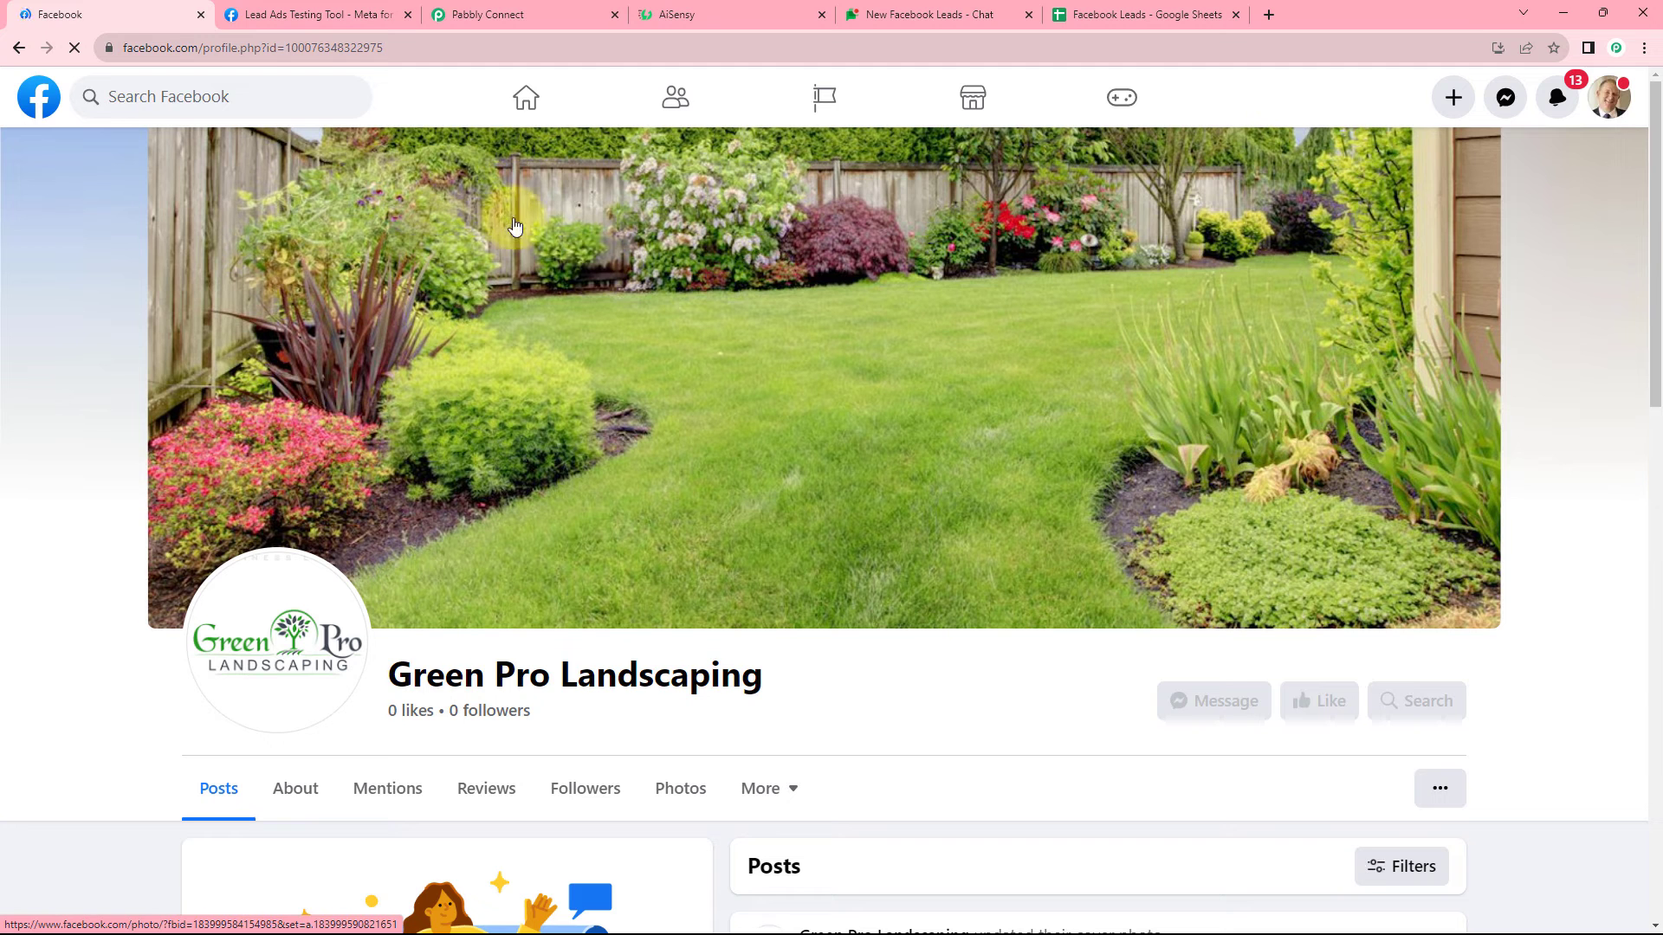
{"action": "scroll", "coordinate": [546, 454], "scroll_direction": "down", "scroll_amount": 5}
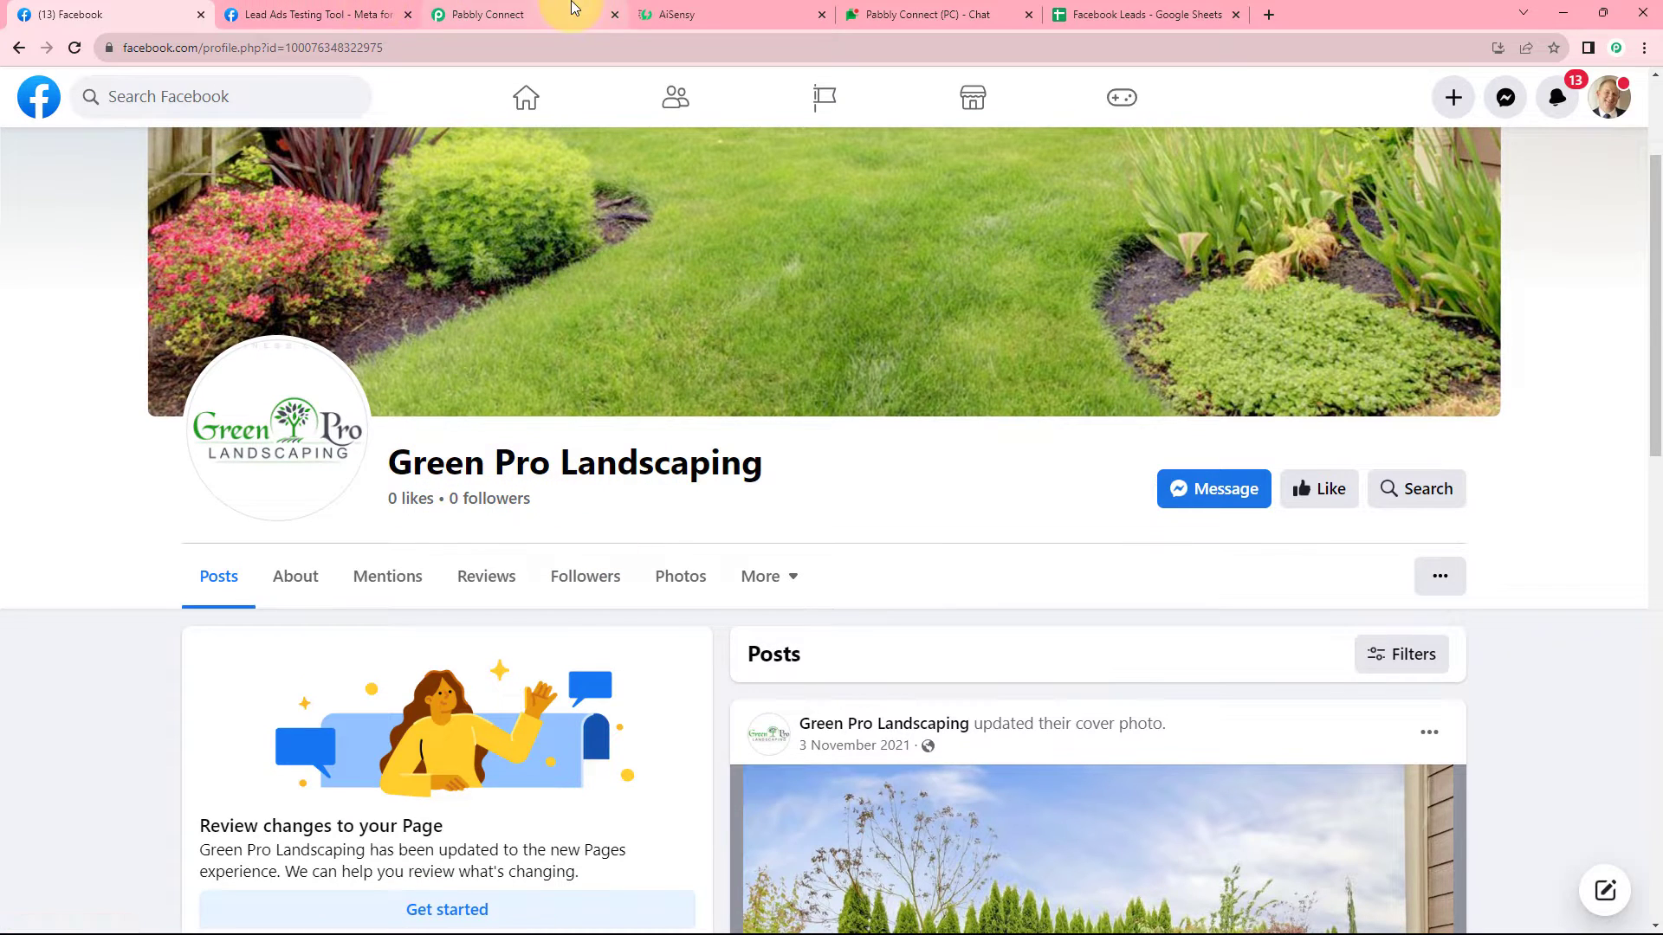
Search 'Gr' and choose Green Pro Landscaping as the page, loading the Green Landscape form.
{"action": "left_click", "coordinate": [485, 14]}
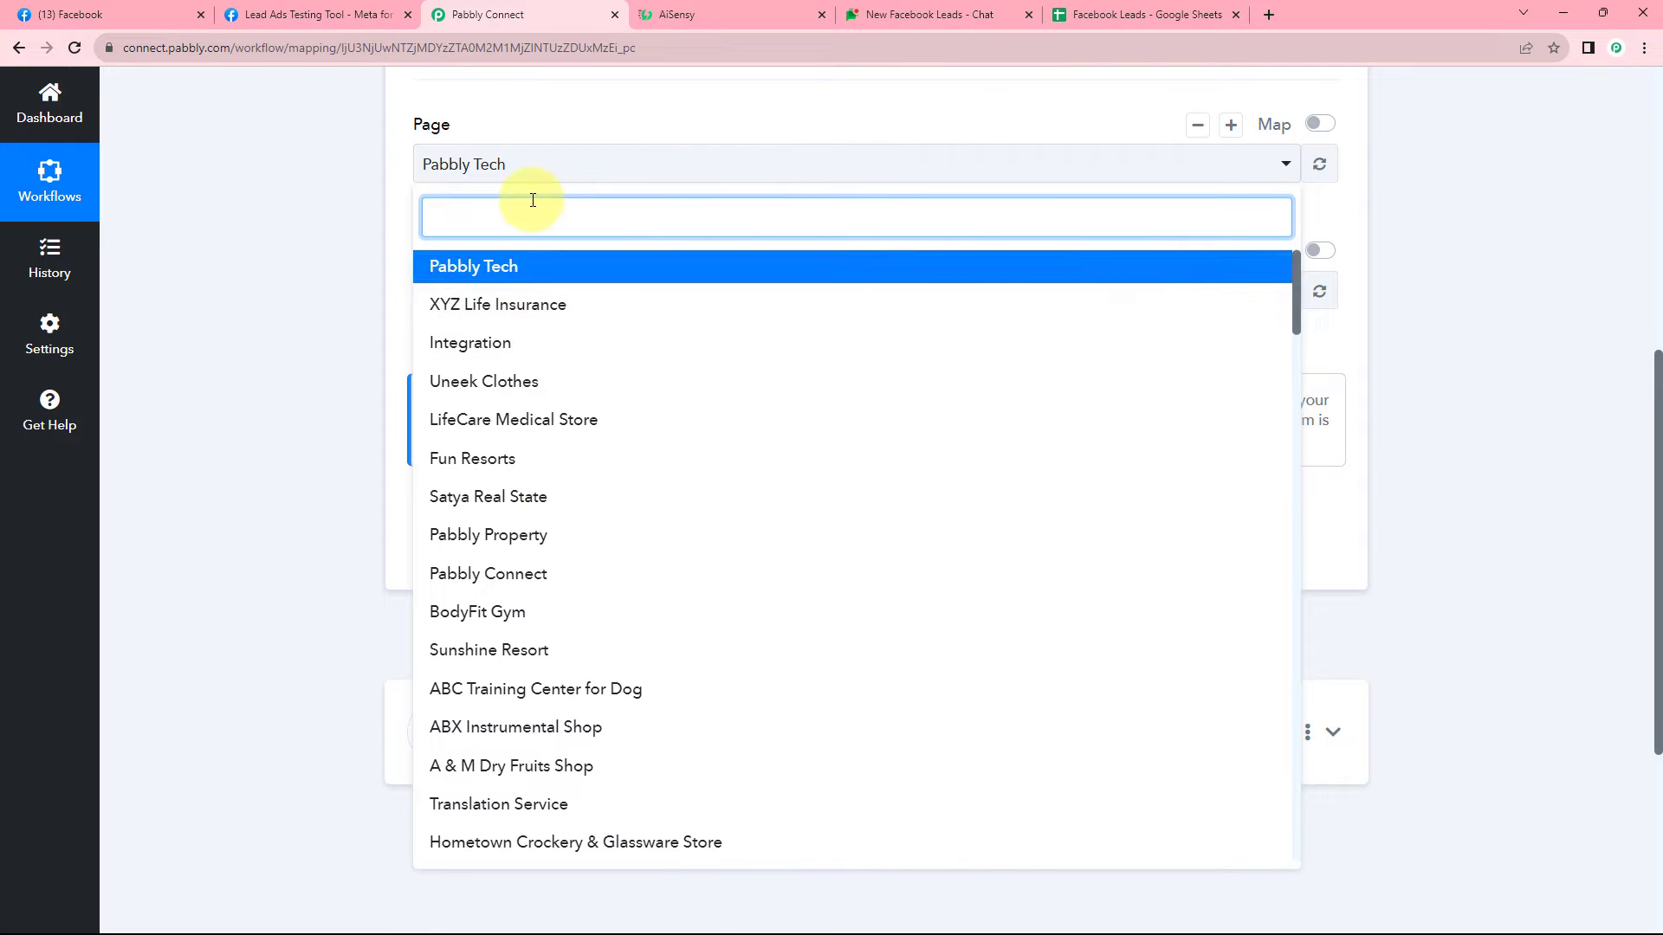
{"action": "type", "text": "Gr"}
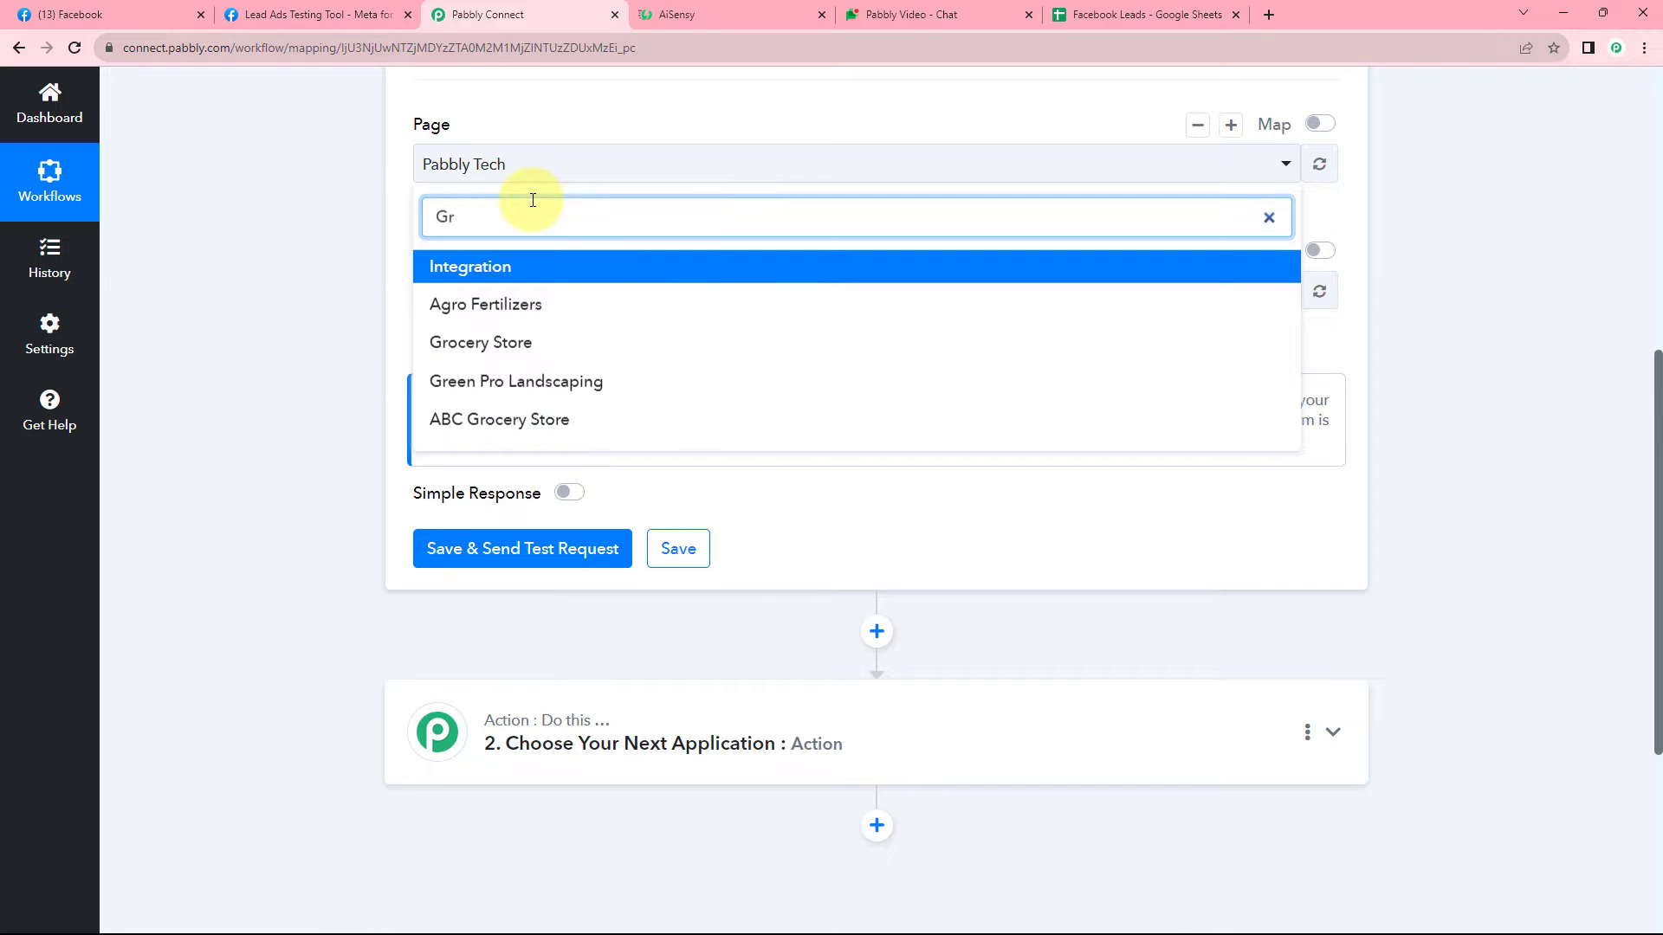
{"action": "left_click", "coordinate": [575, 381]}
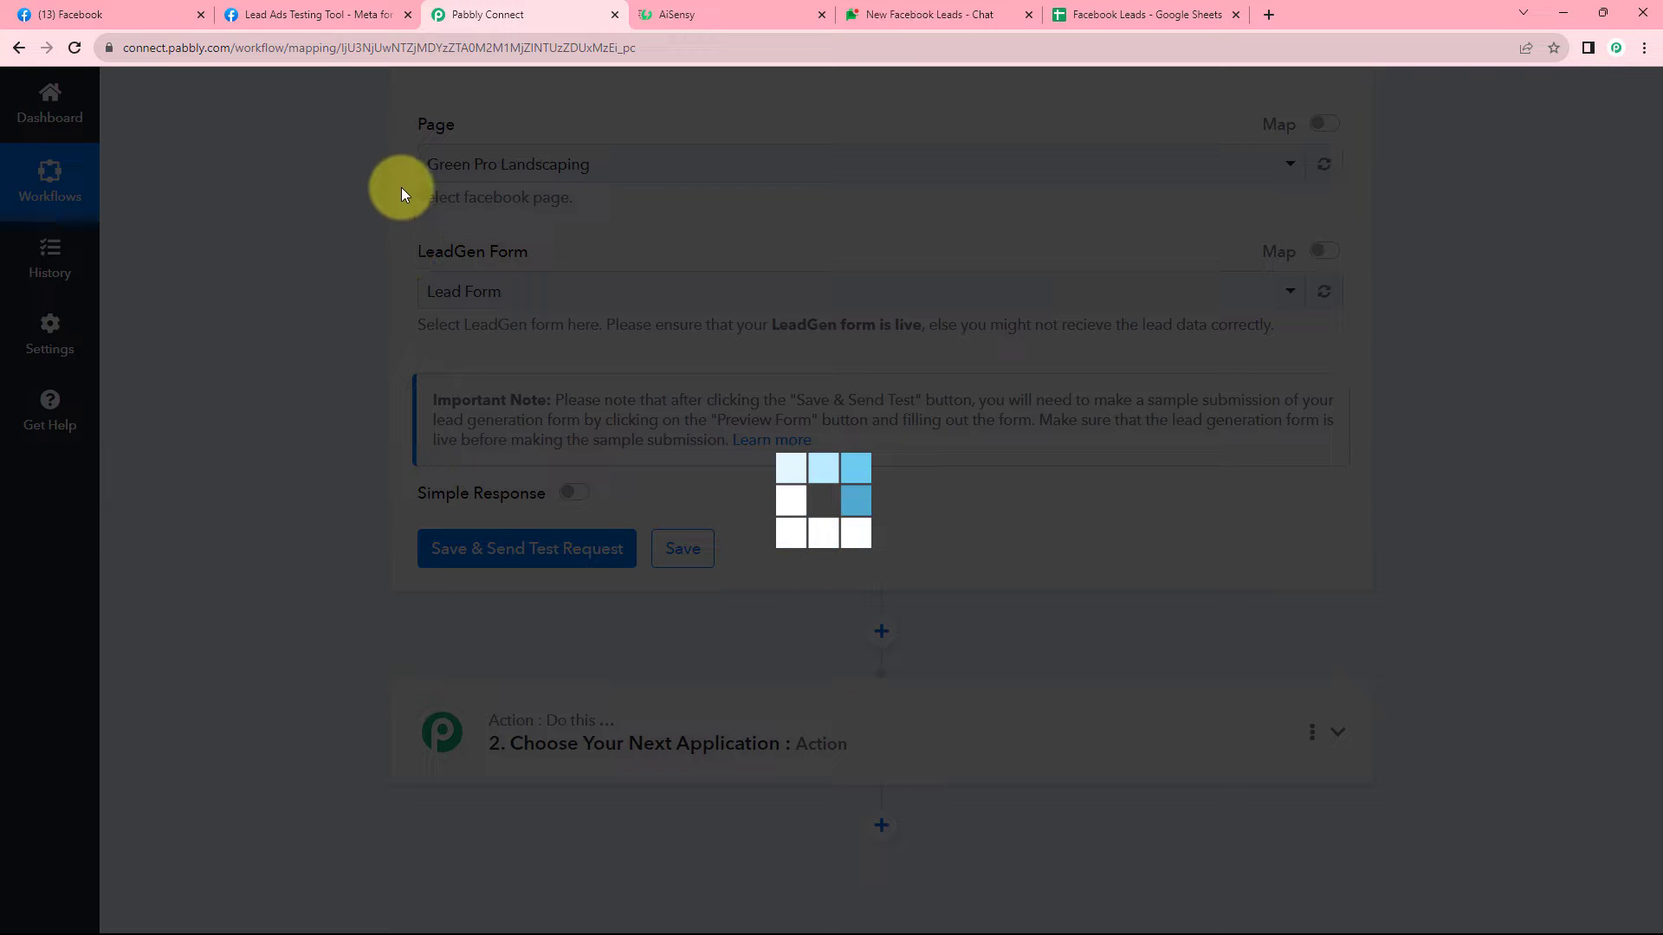
{"action": "scroll", "coordinate": [640, 211], "scroll_direction": "up", "scroll_amount": 1}
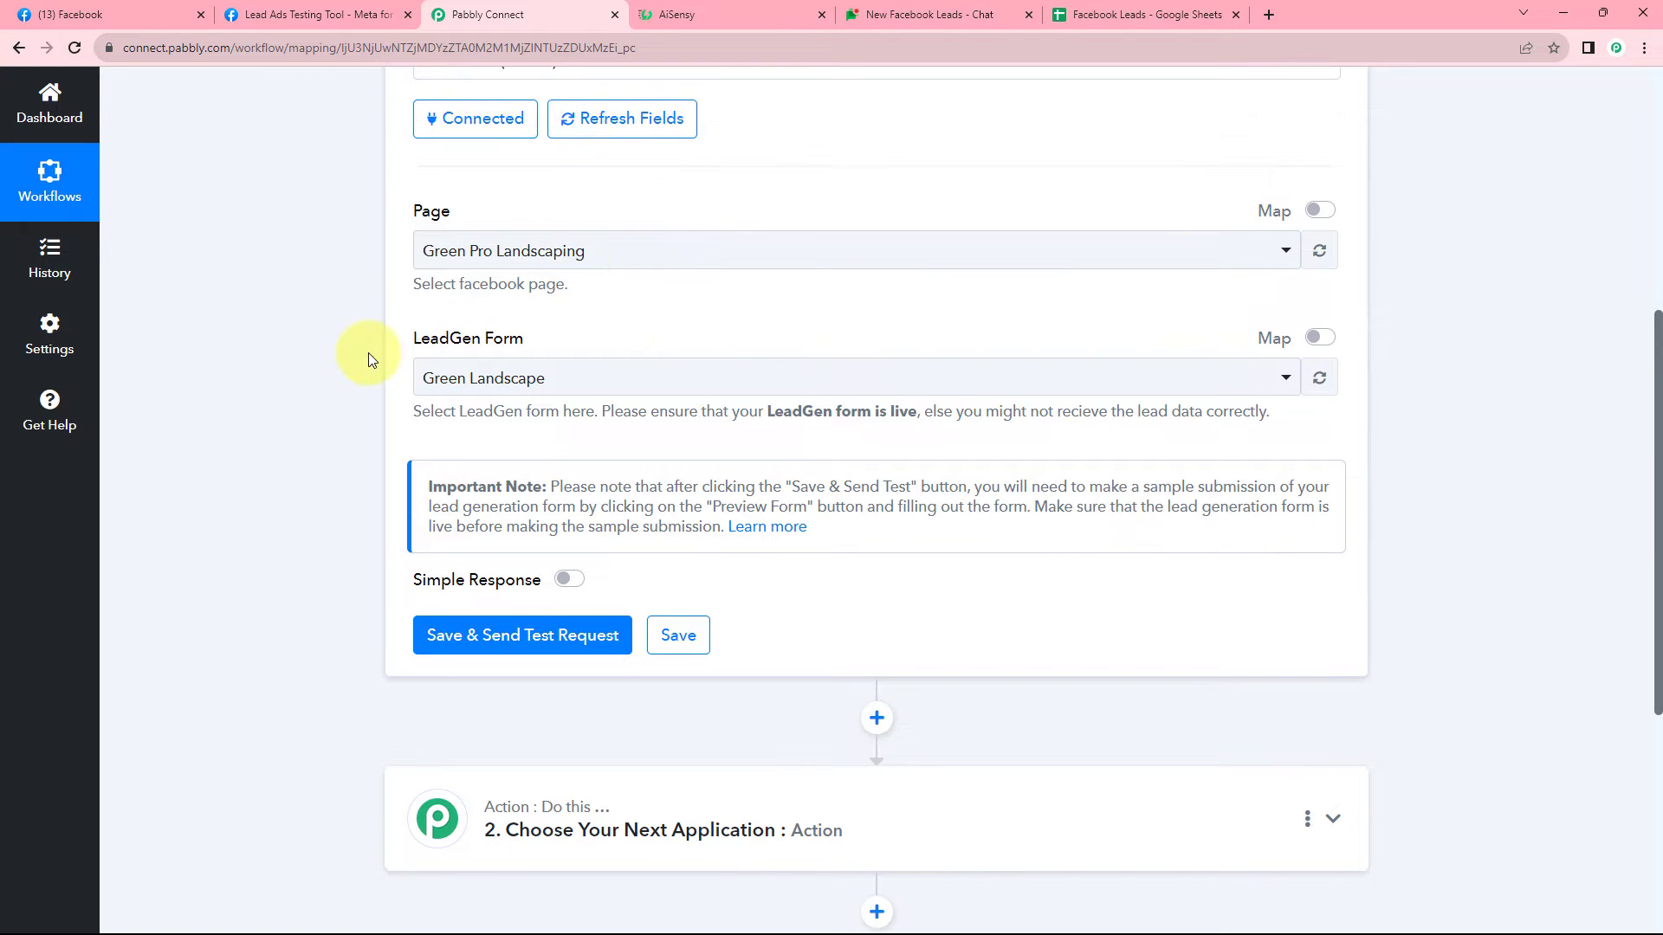
{"action": "left_click", "coordinate": [693, 379]}
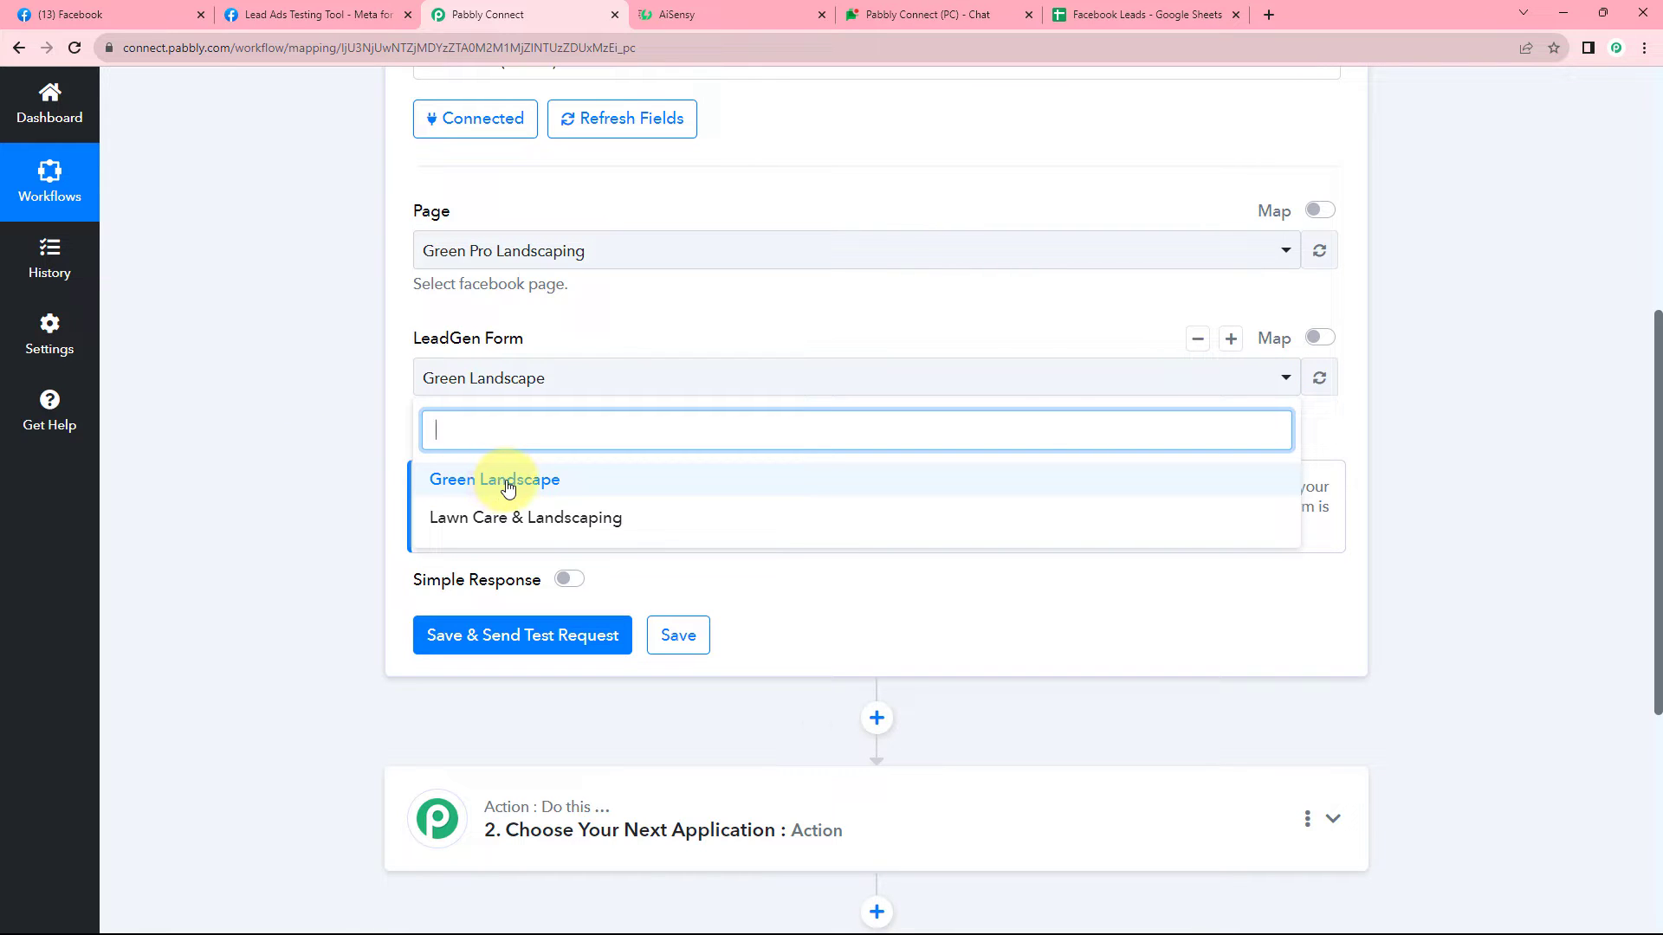
{"action": "left_click", "coordinate": [156, 15]}
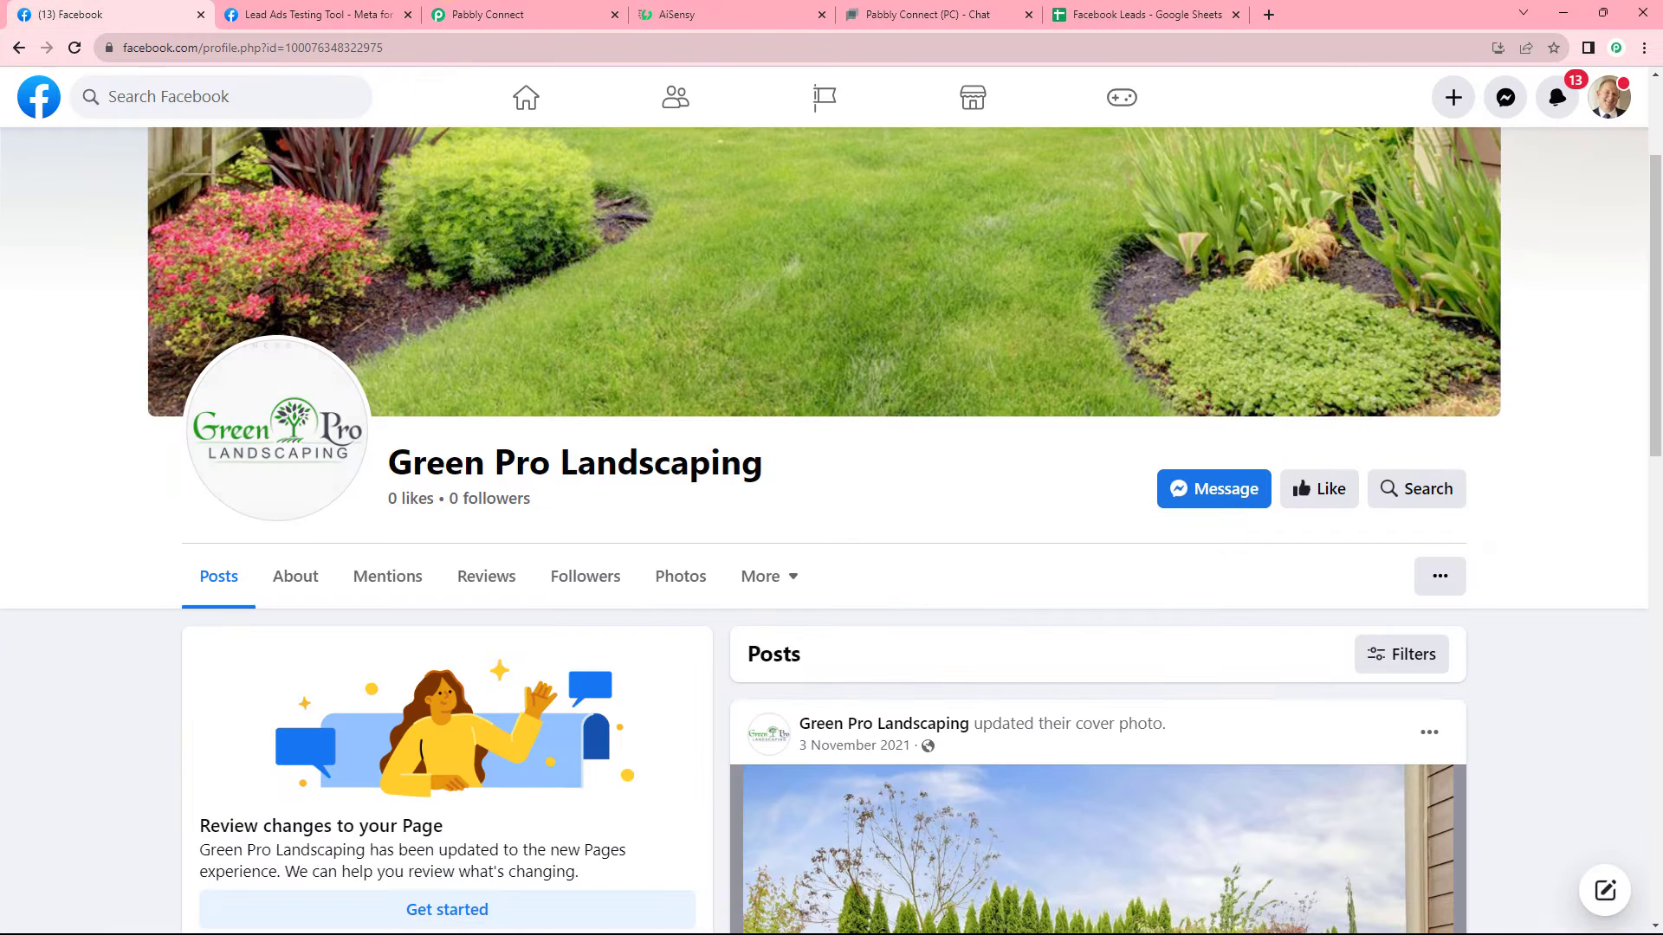
{"action": "left_click", "coordinate": [372, 16]}
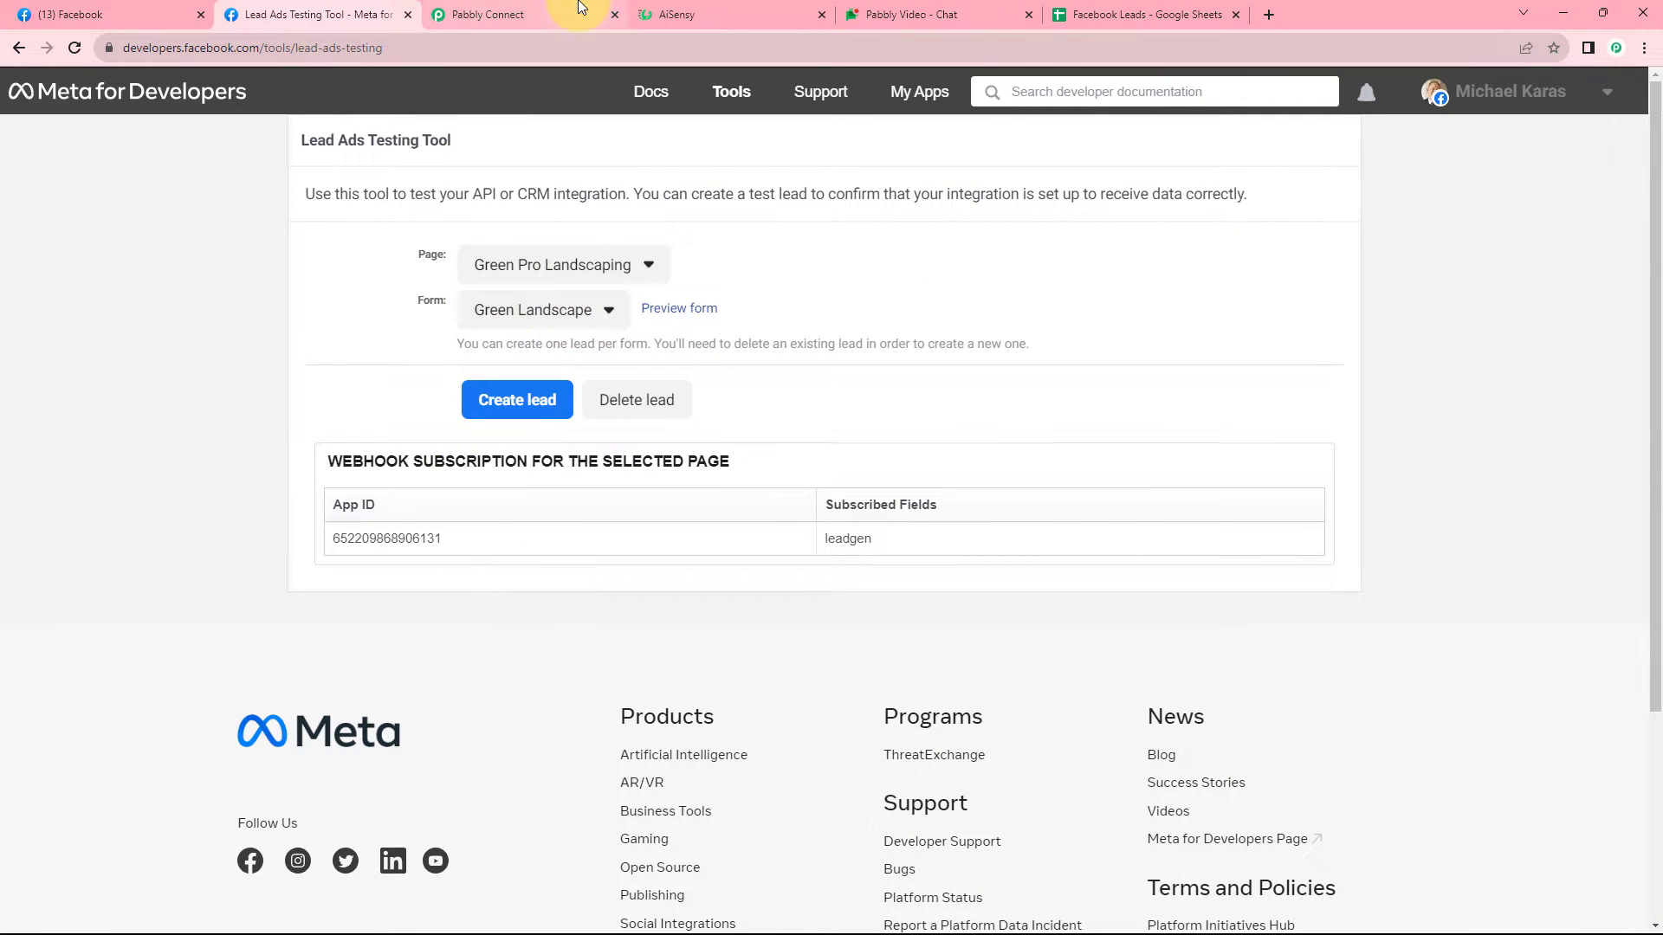
{"action": "left_click", "coordinate": [524, 14]}
{"action": "left_click", "coordinate": [495, 481]}
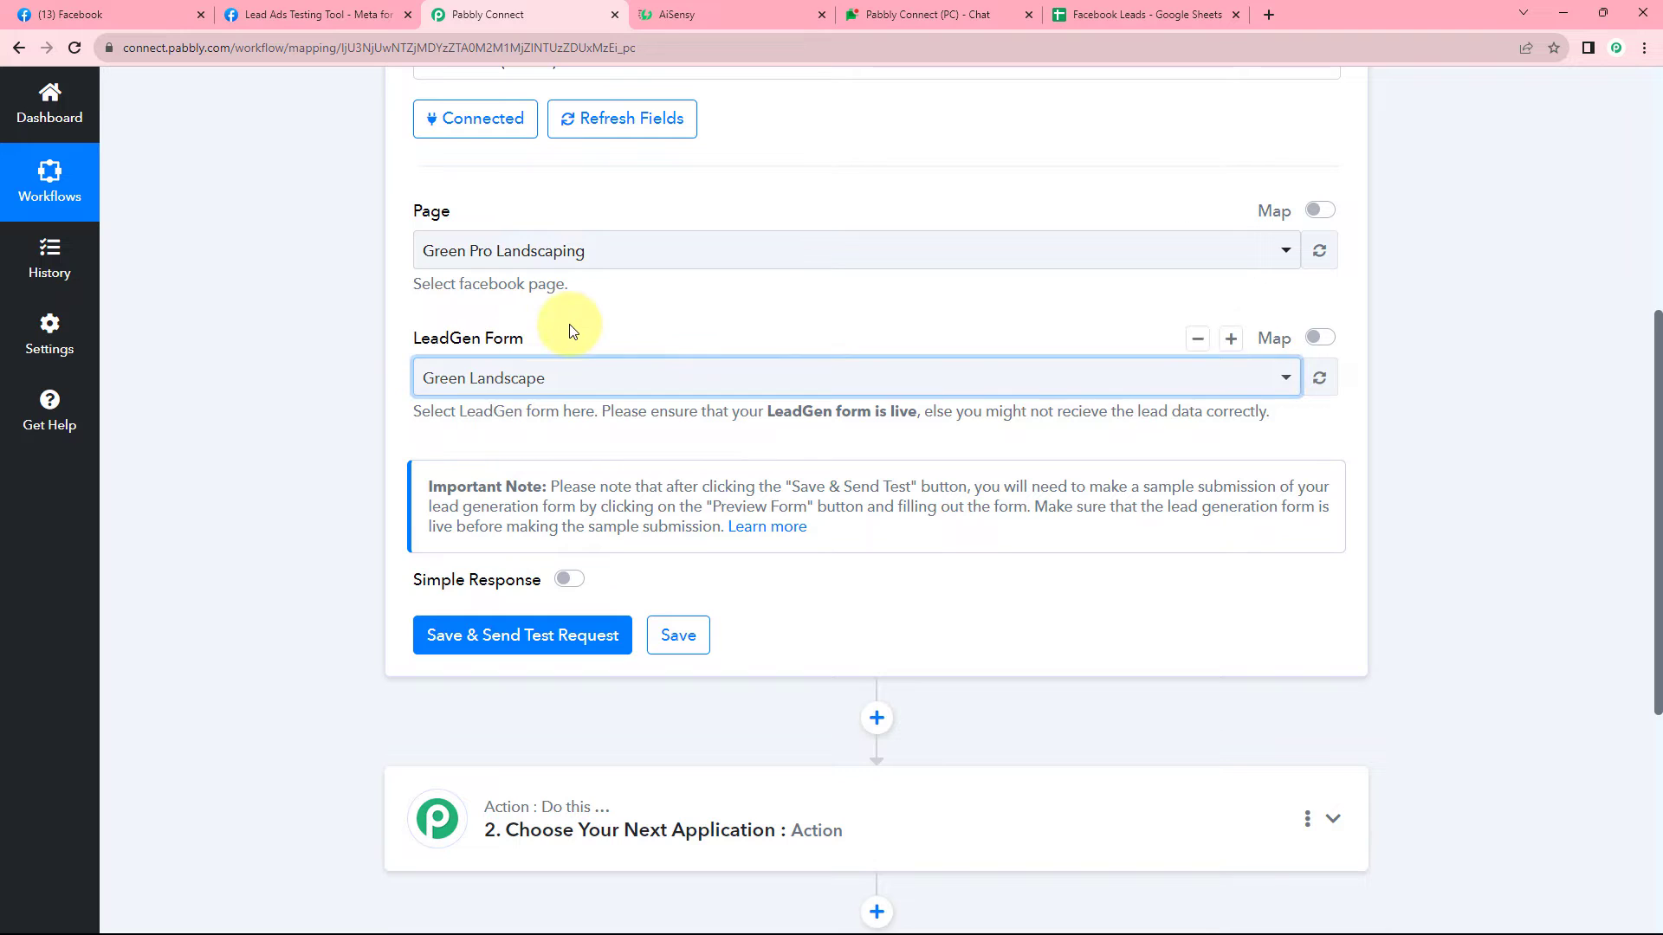
{"action": "left_click", "coordinate": [368, 15]}
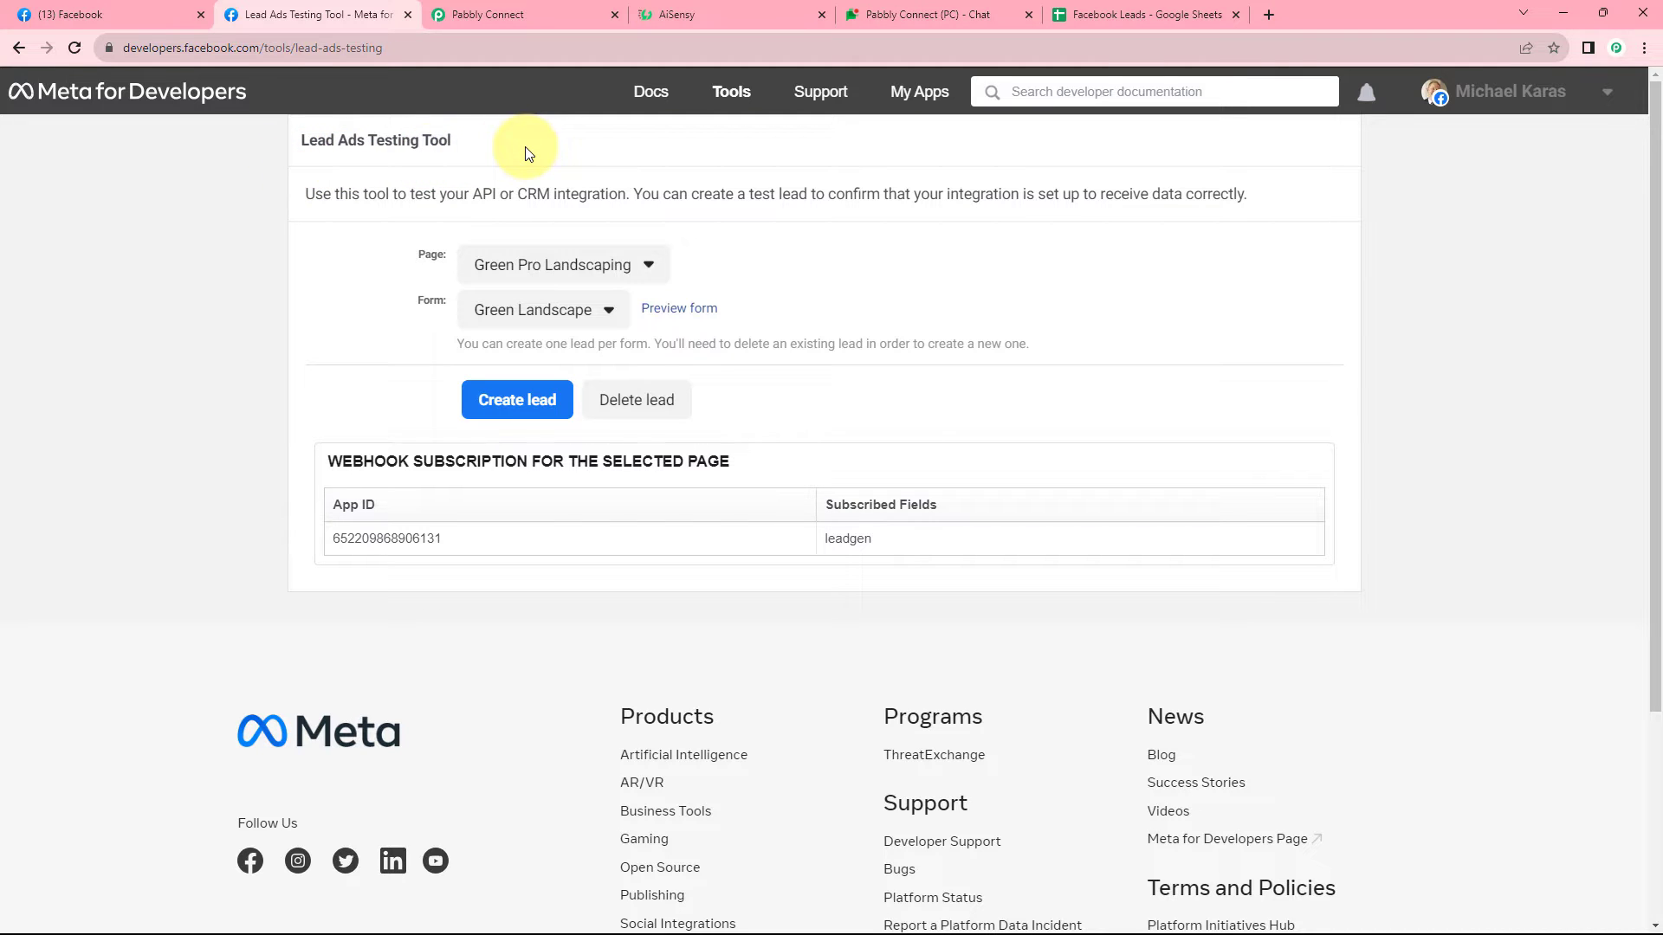
{"action": "left_click", "coordinate": [558, 9]}
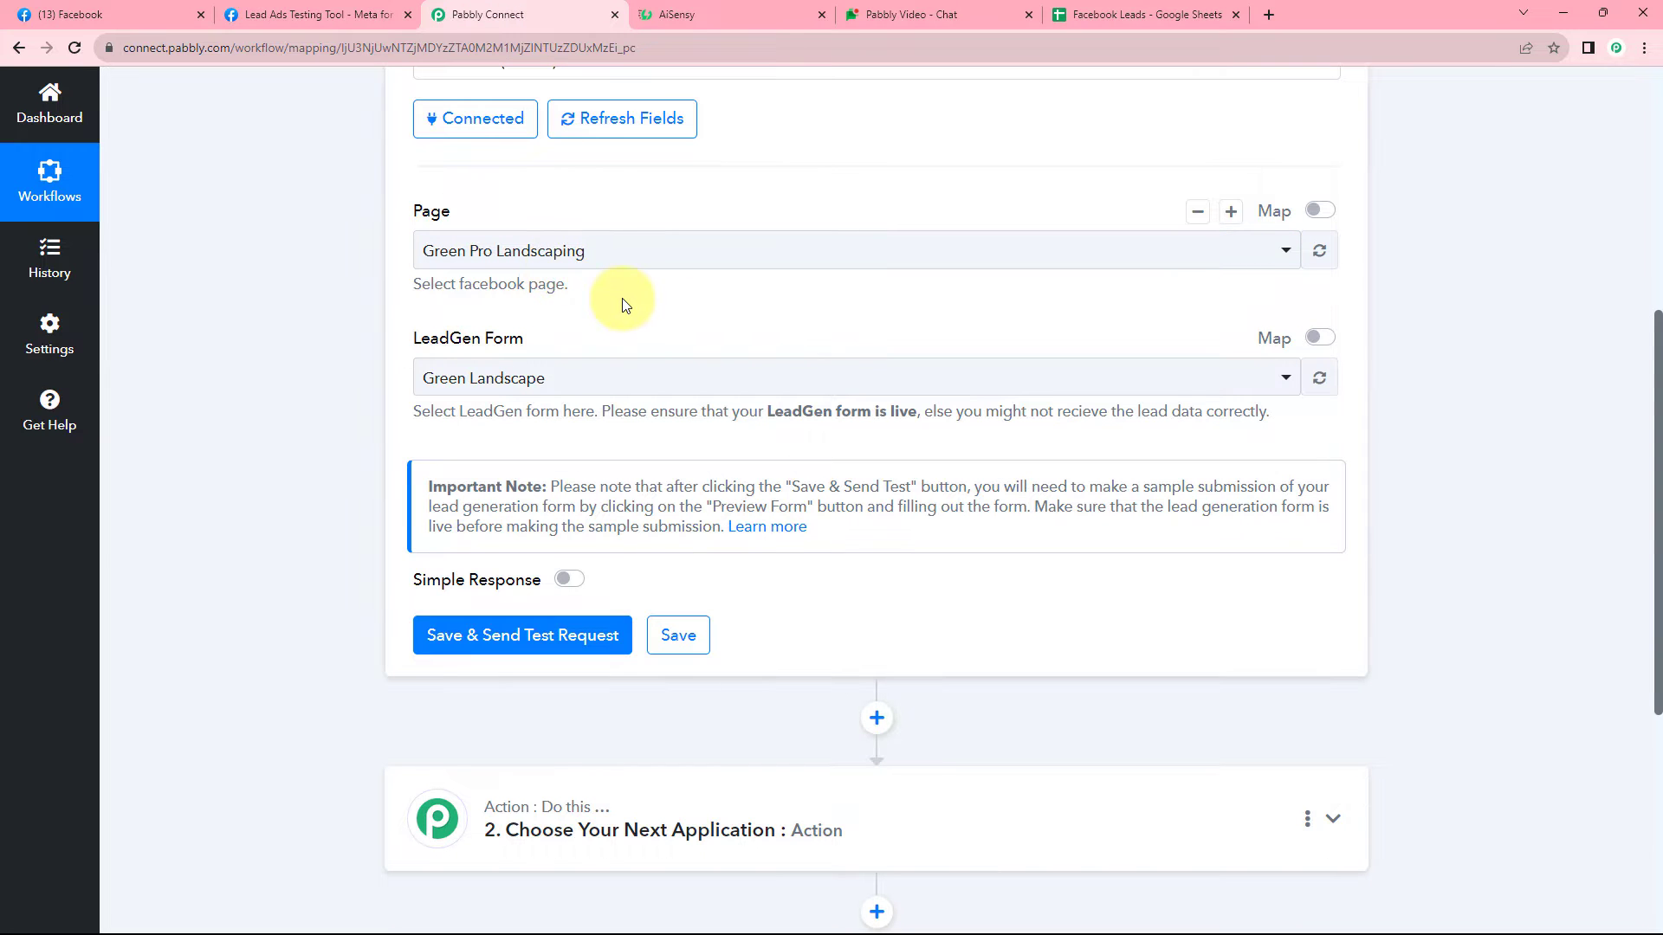
{"action": "left_click", "coordinate": [319, 8]}
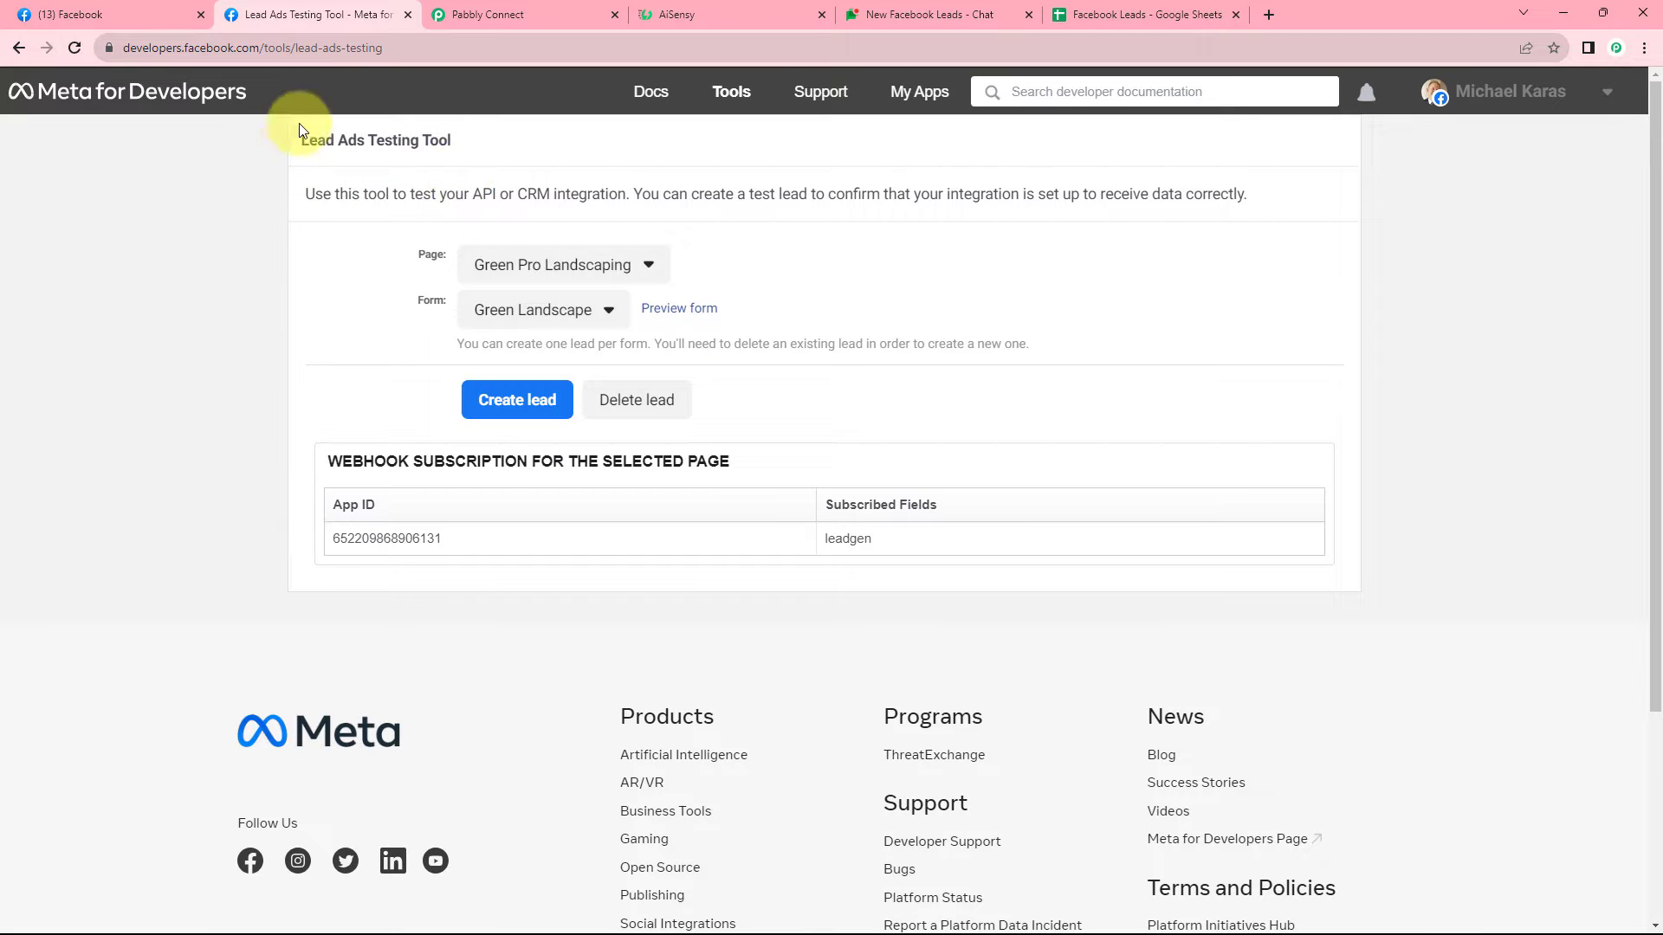
{"action": "left_click", "coordinate": [488, 15]}
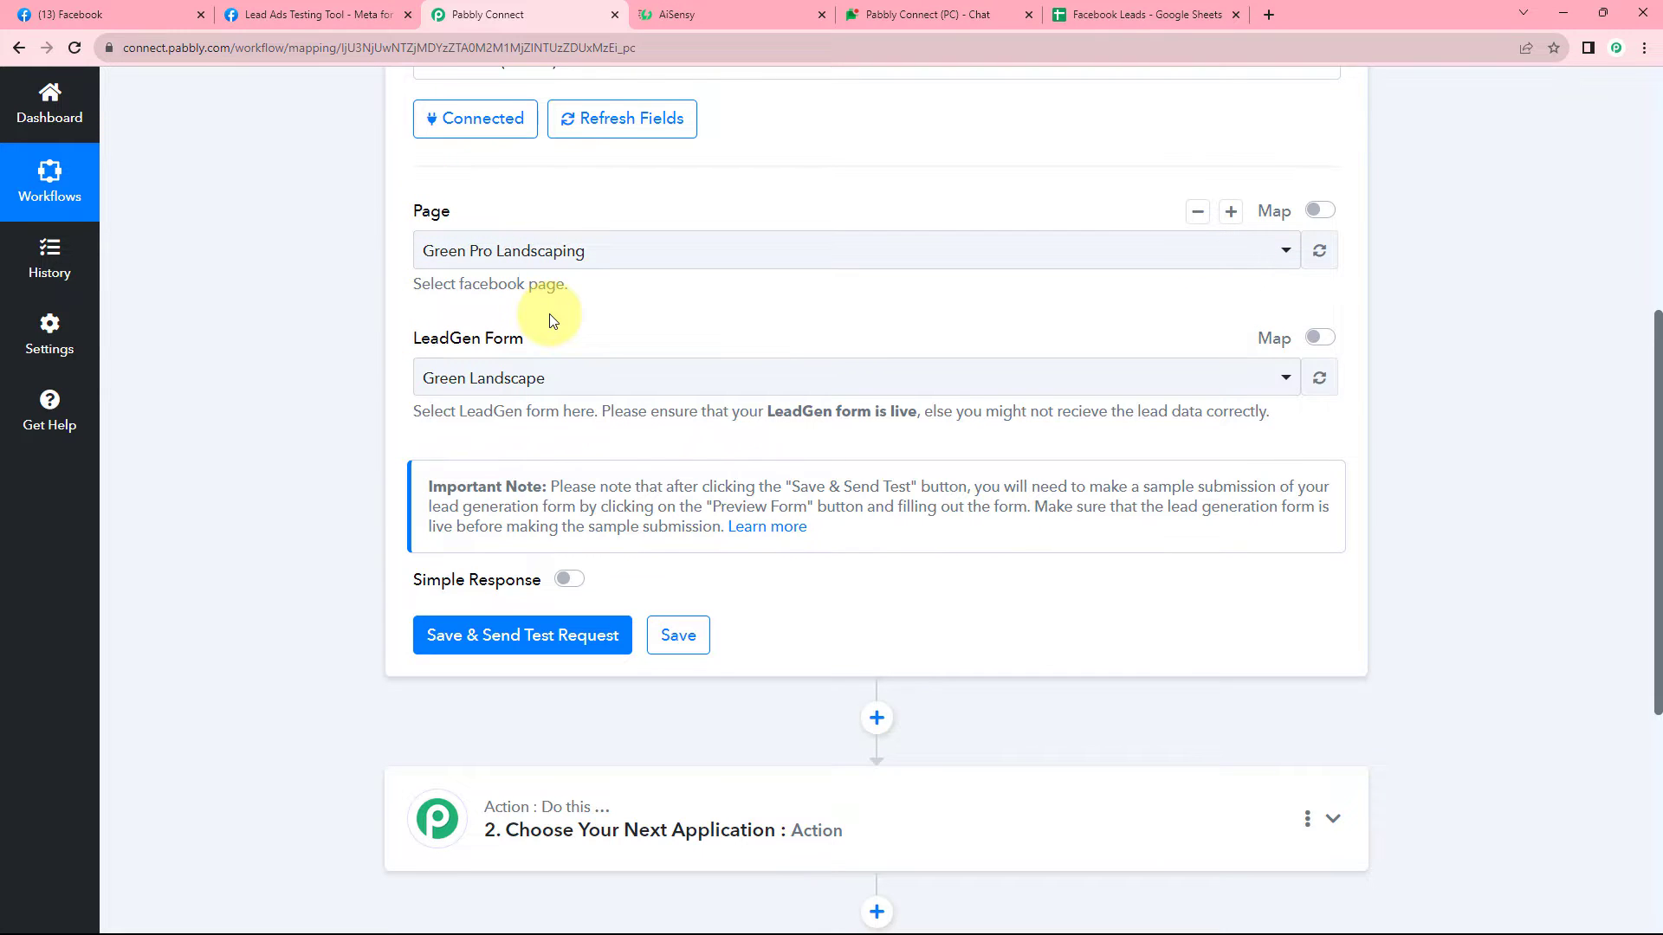
{"action": "scroll", "coordinate": [552, 321], "scroll_direction": "down", "scroll_amount": 2}
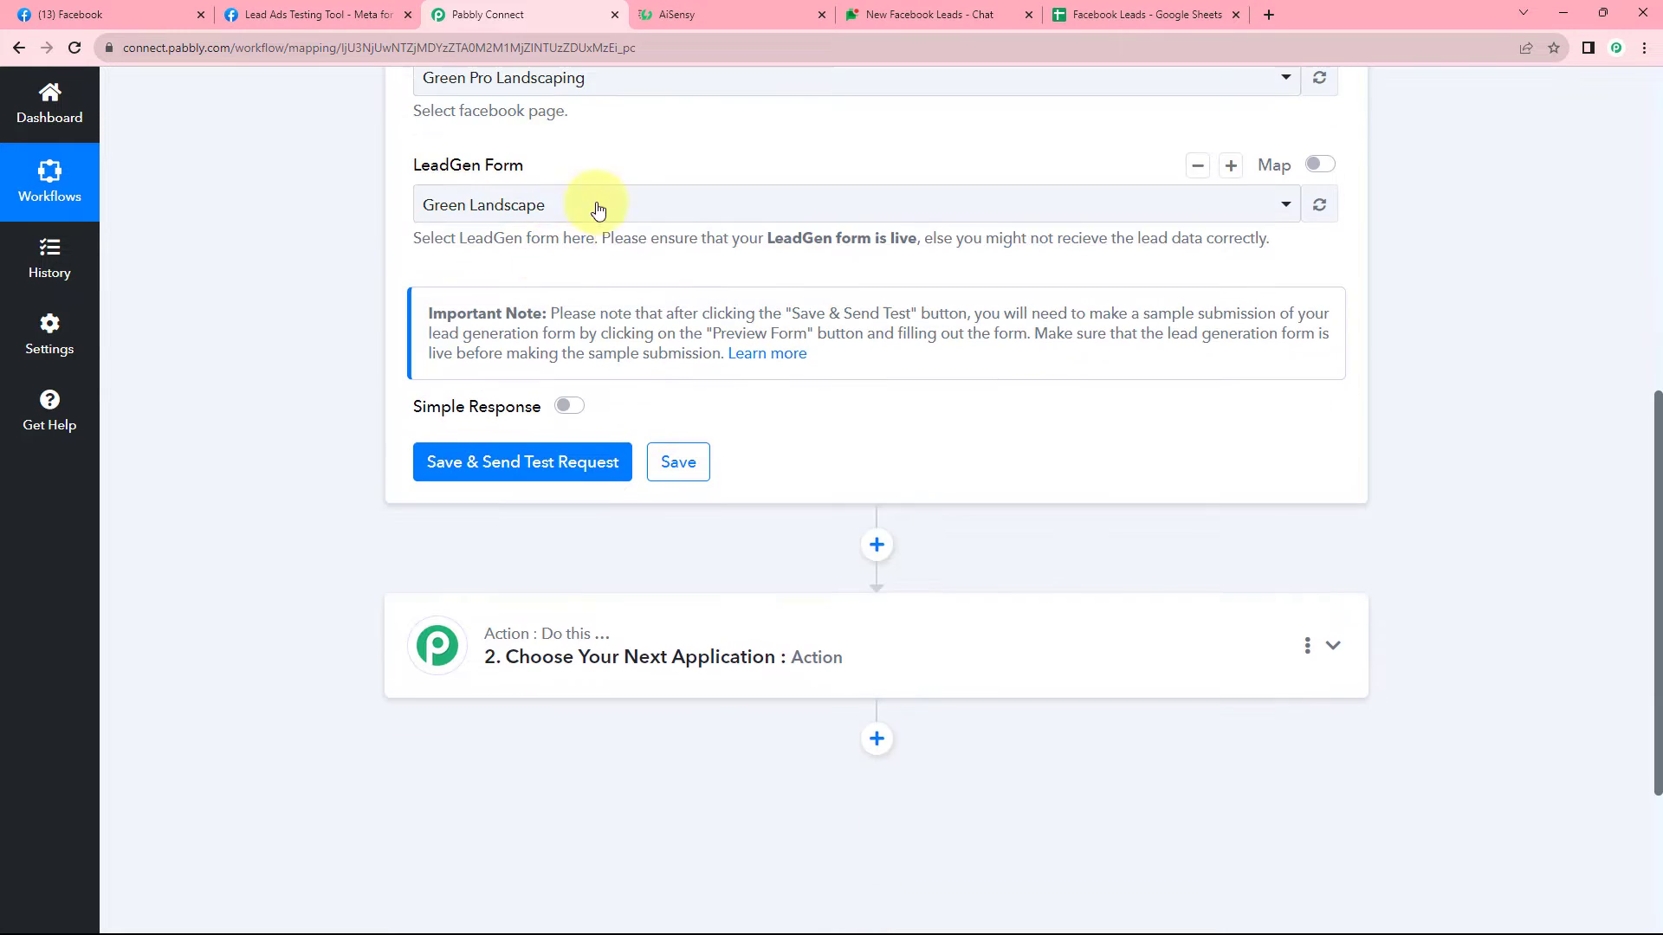
Save and send the test request so the trigger awaits a webhook, then show the Lead Ads Testing Tool.
{"action": "left_click", "coordinate": [517, 468]}
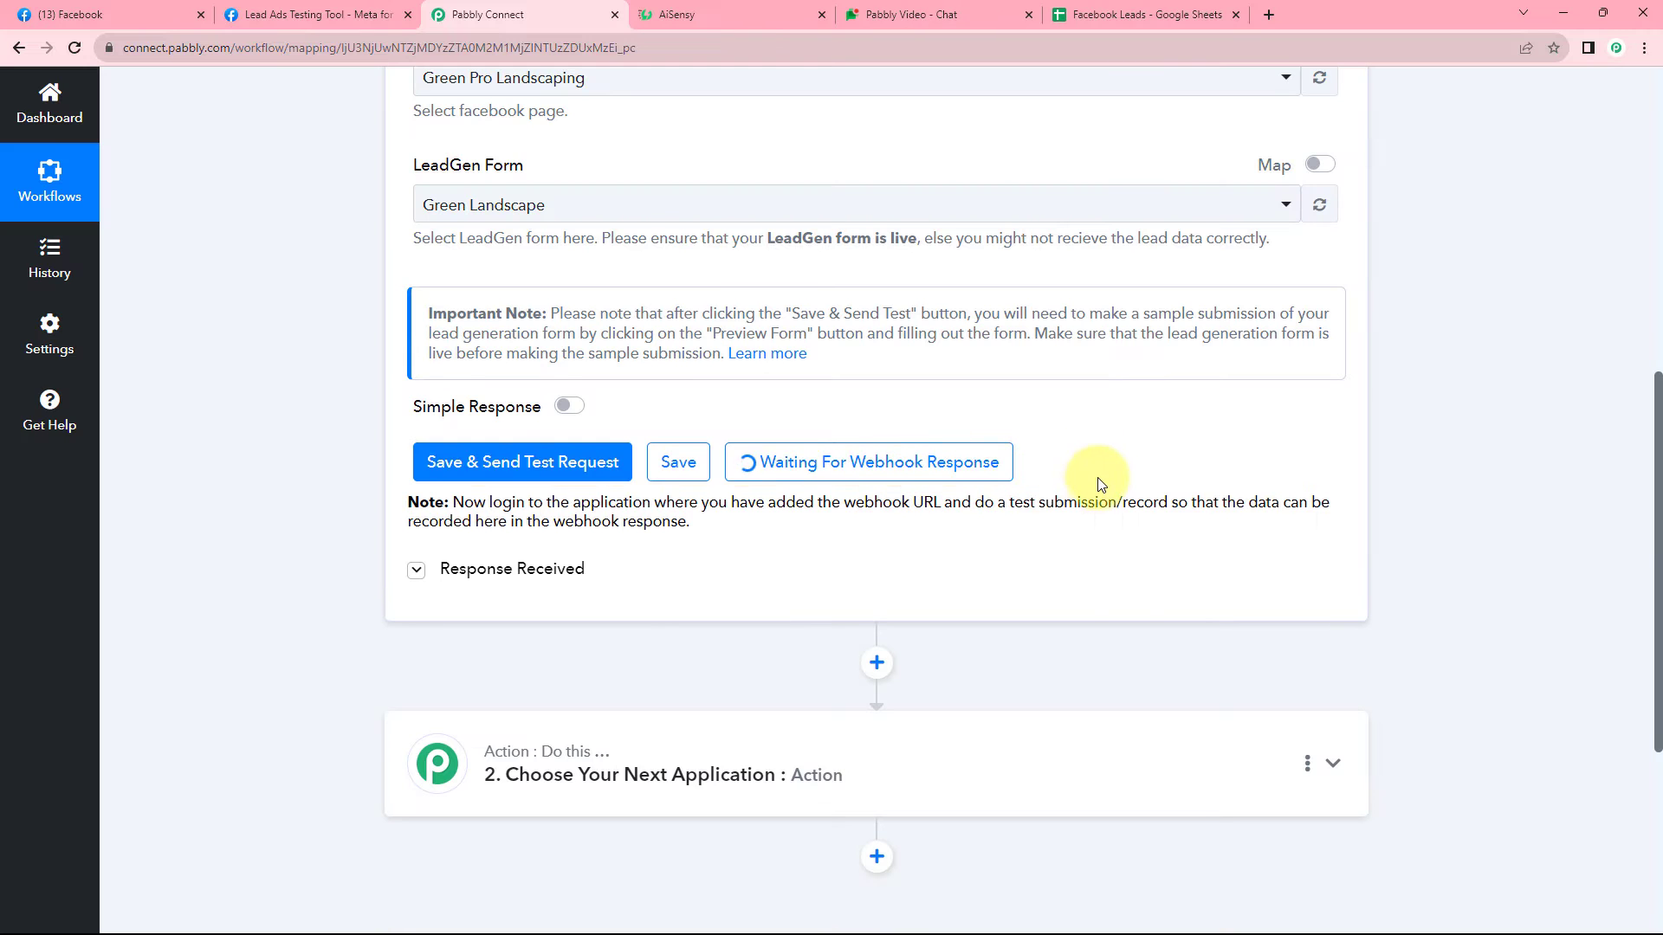
{"action": "scroll", "coordinate": [1098, 520], "scroll_direction": "up", "scroll_amount": 2}
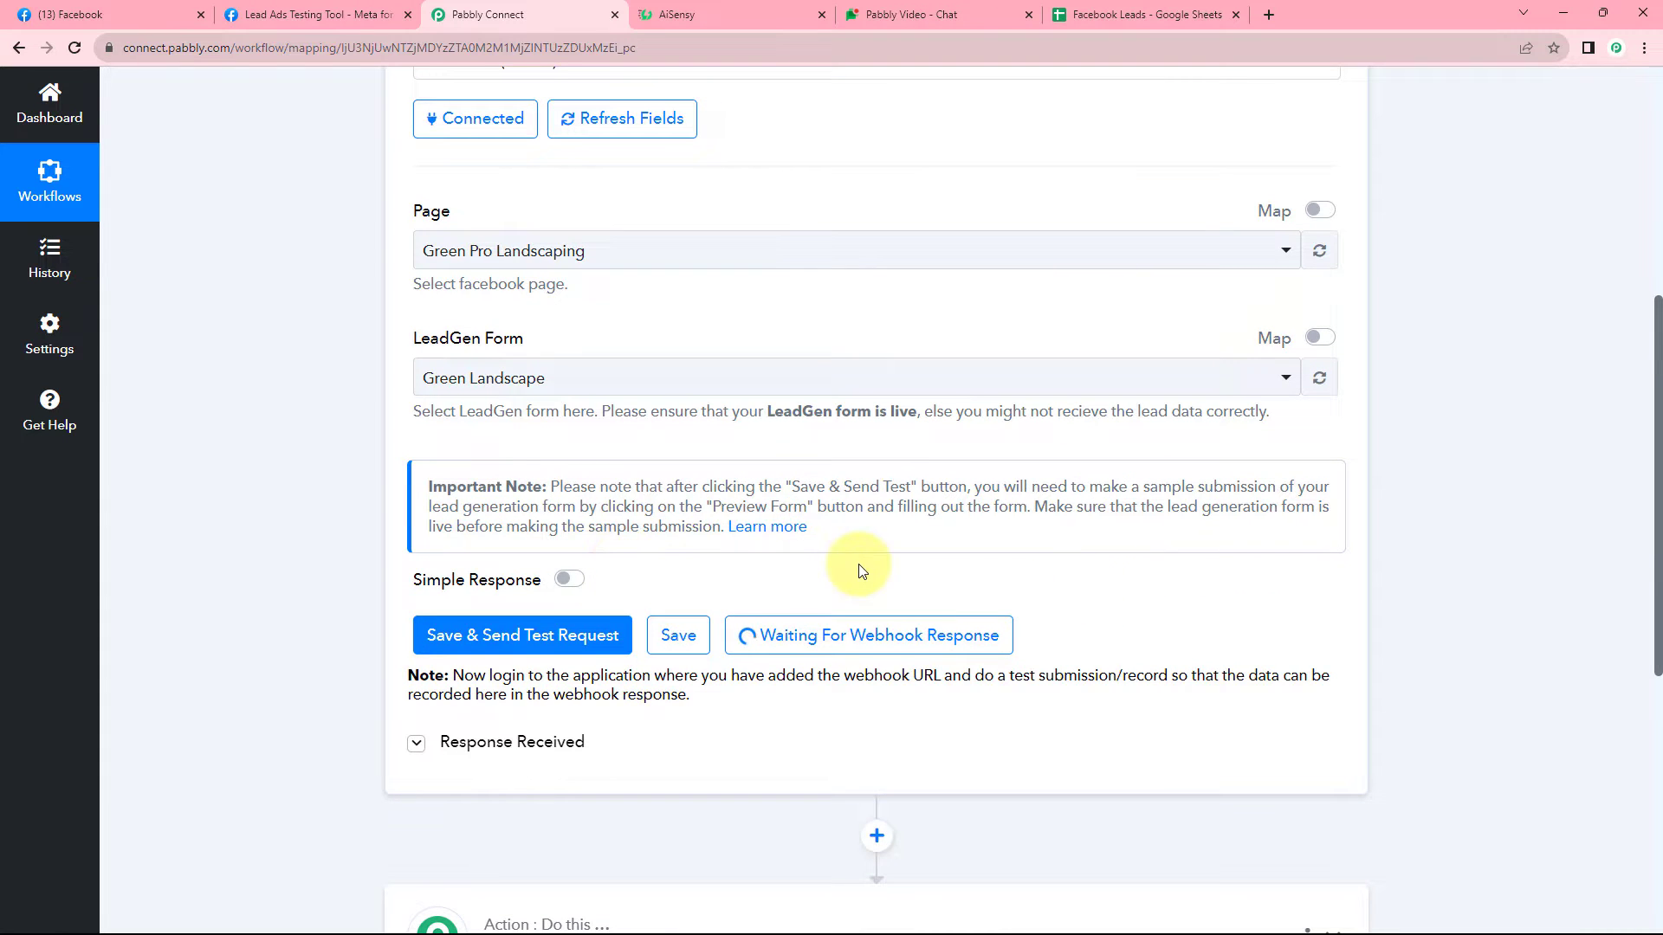
{"action": "scroll", "coordinate": [762, 568], "scroll_direction": "up", "scroll_amount": 1}
{"action": "scroll", "coordinate": [669, 558], "scroll_direction": "down", "scroll_amount": 2}
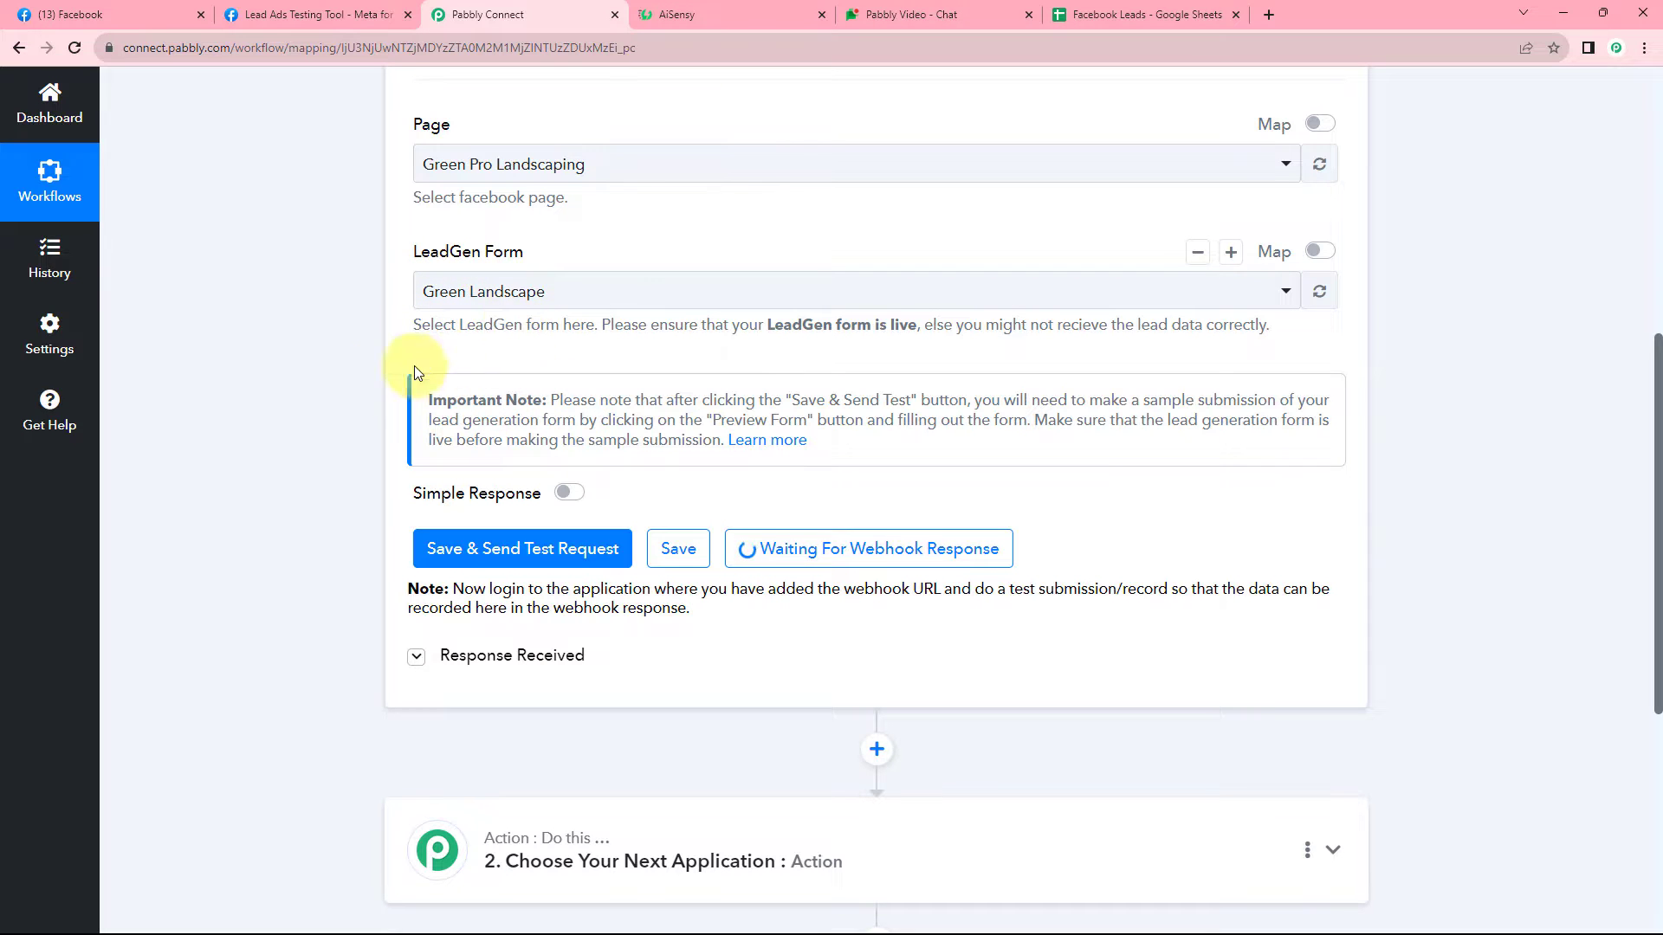
{"action": "scroll", "coordinate": [345, 387], "scroll_direction": "down", "scroll_amount": 3}
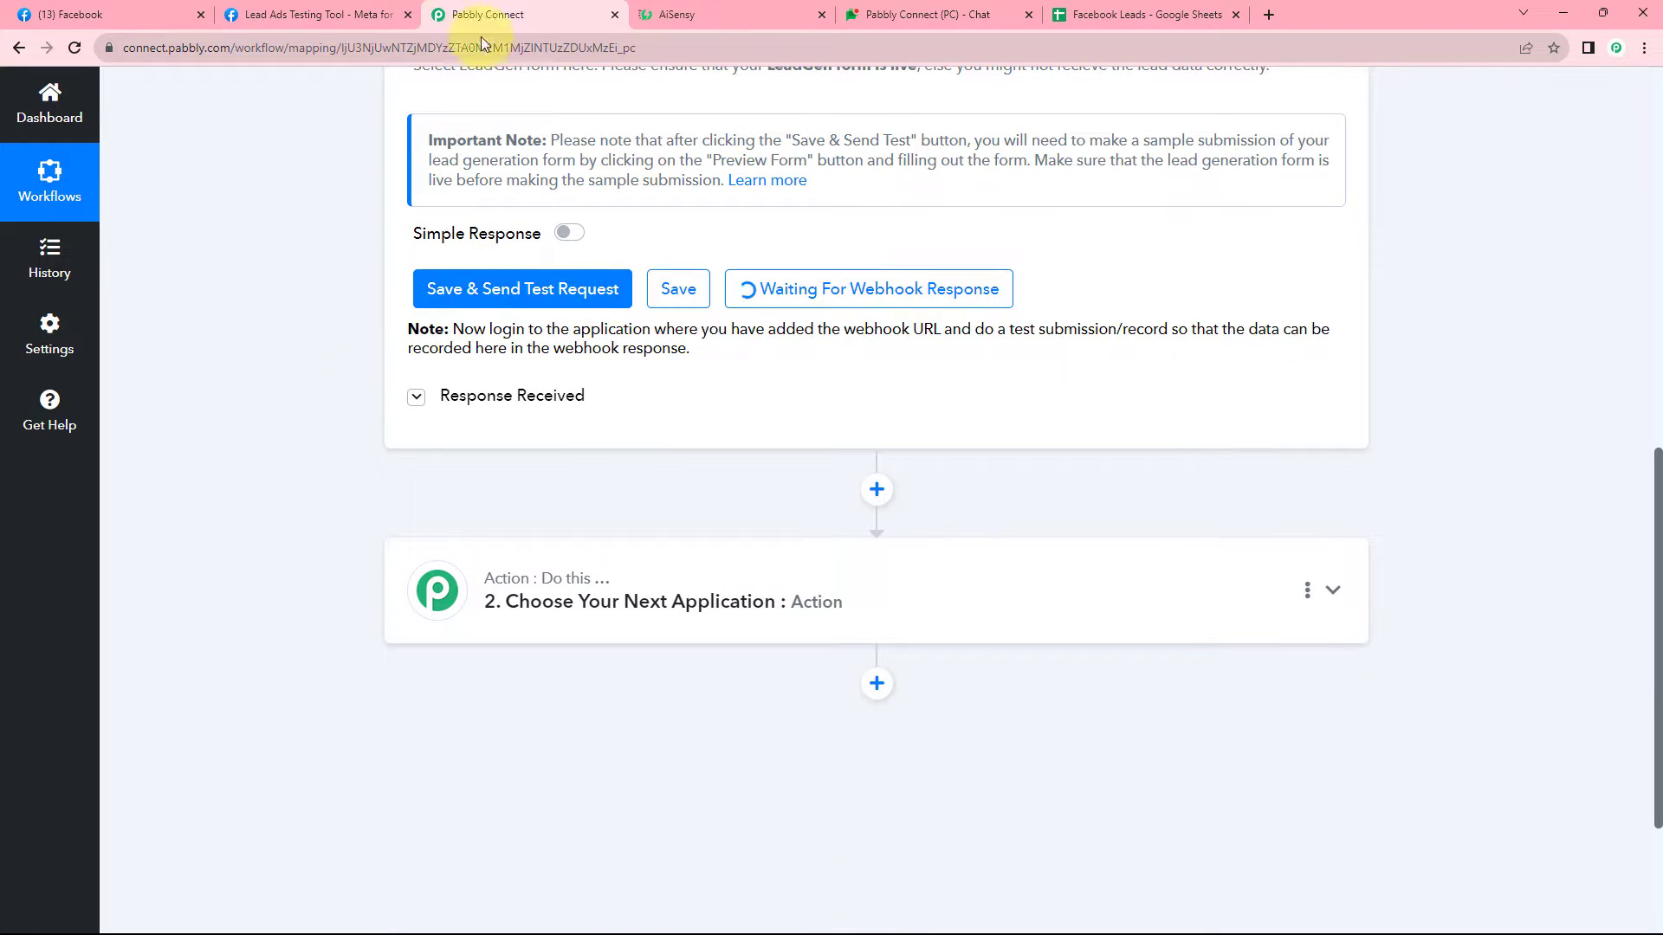
{"action": "left_click", "coordinate": [333, 14]}
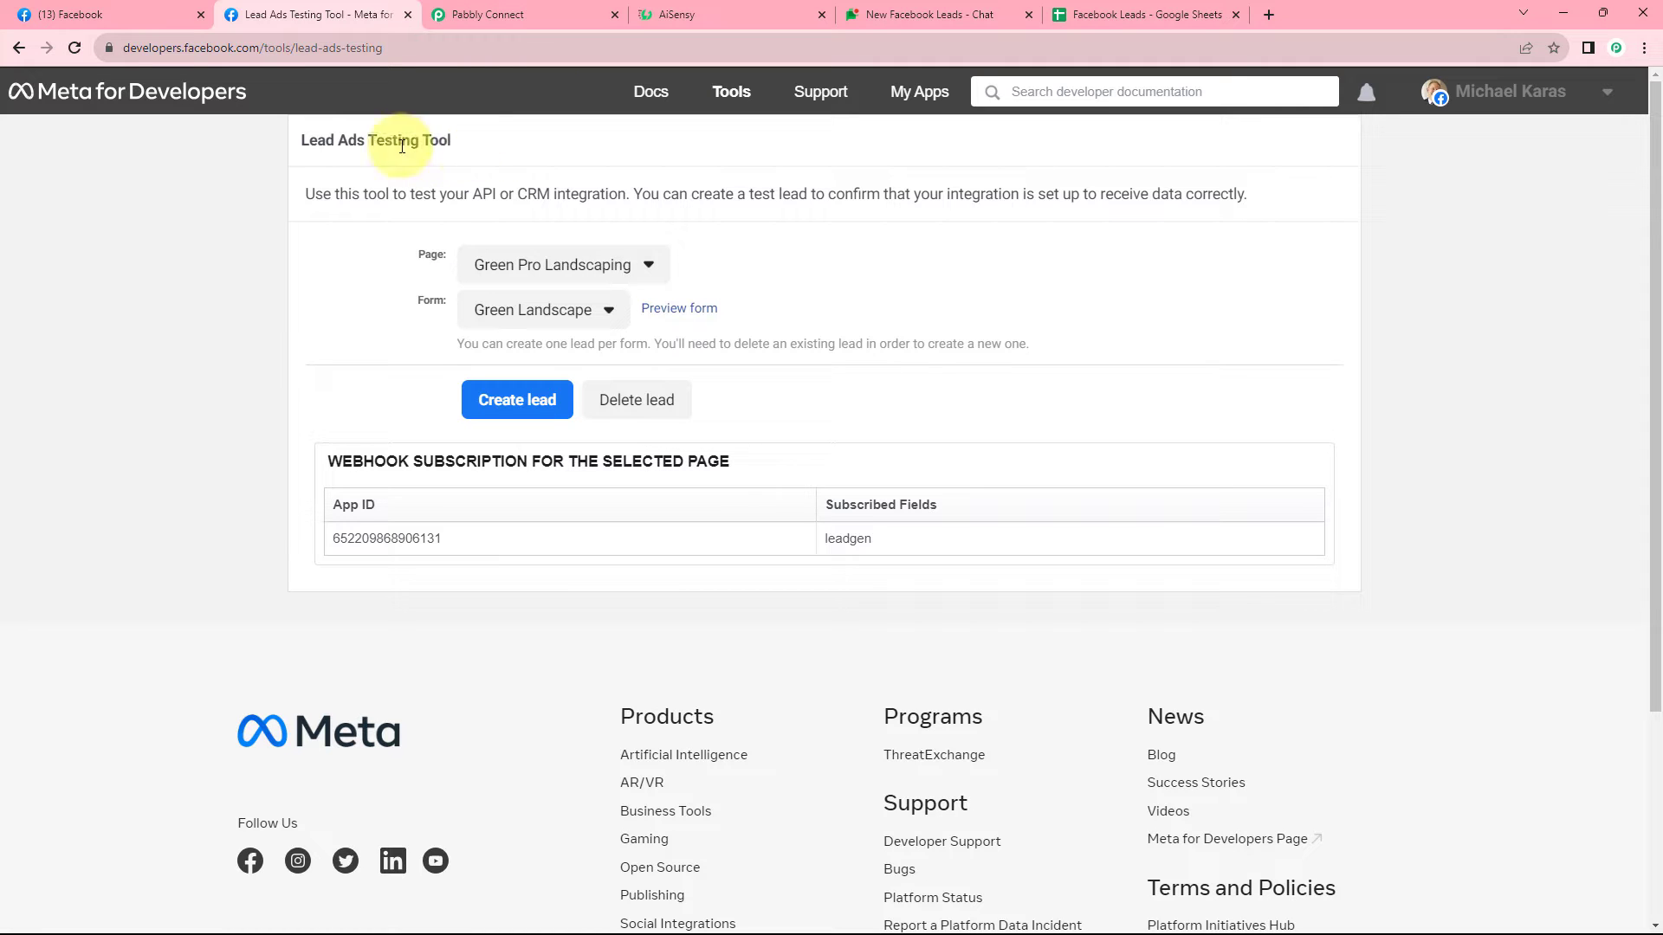
Keep the Green Pro Landscaping page with the Green Landscape form and open its preview.
{"action": "left_click", "coordinate": [571, 270]}
{"action": "left_click", "coordinate": [567, 266]}
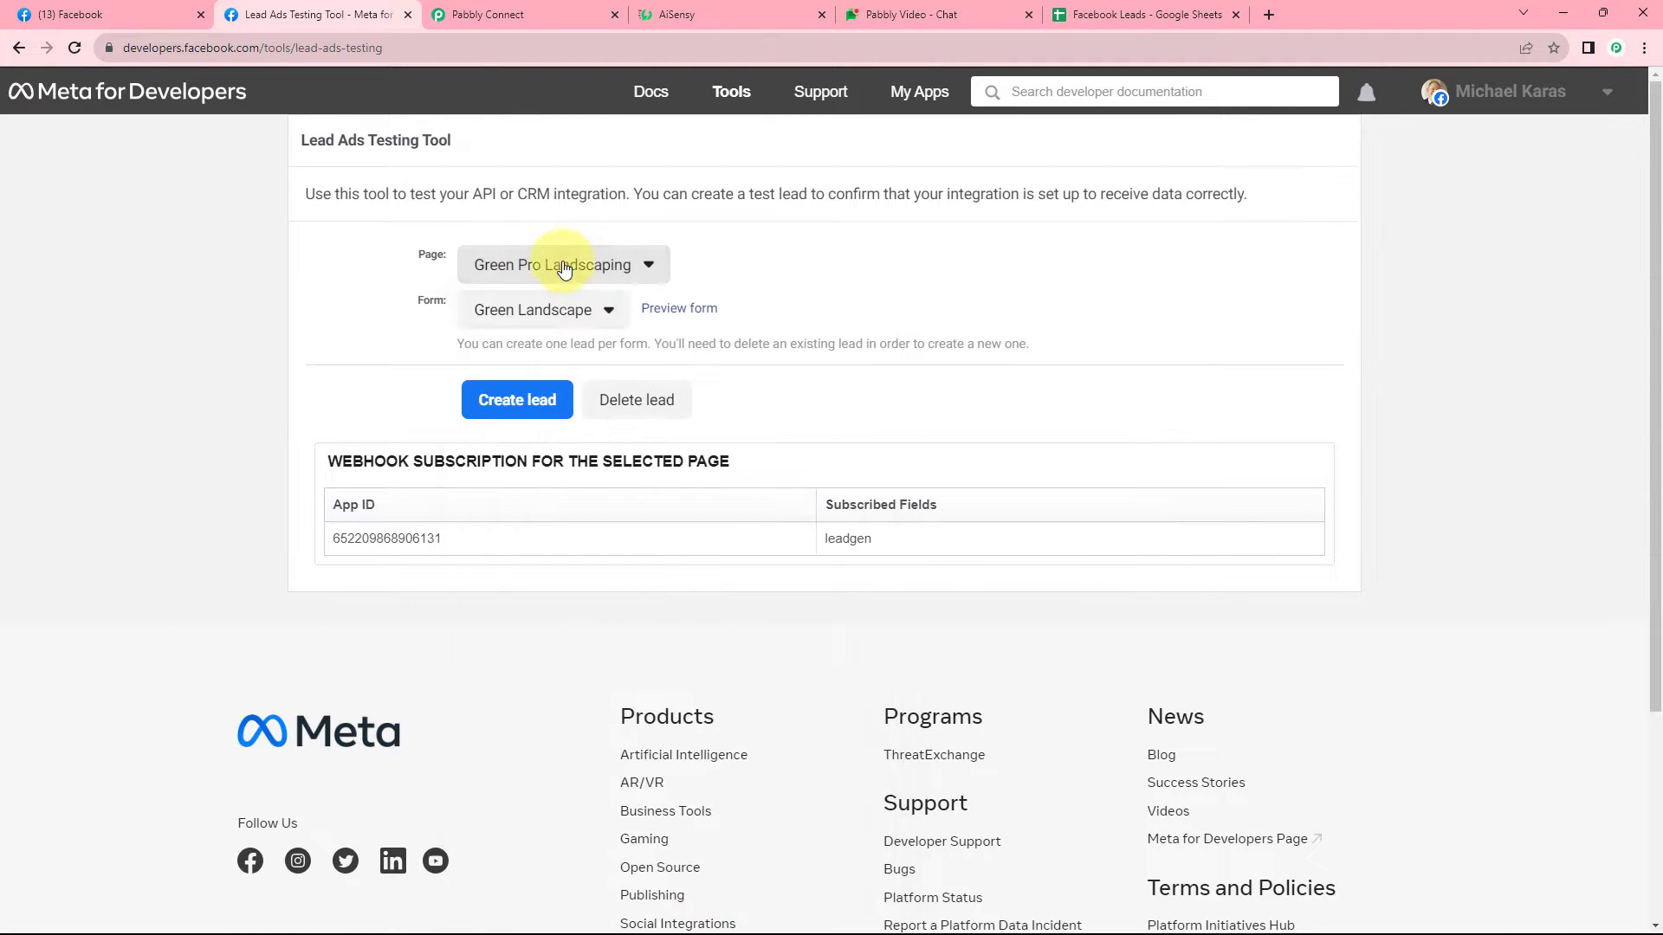
{"action": "left_click", "coordinate": [553, 310]}
{"action": "left_click", "coordinate": [544, 346]}
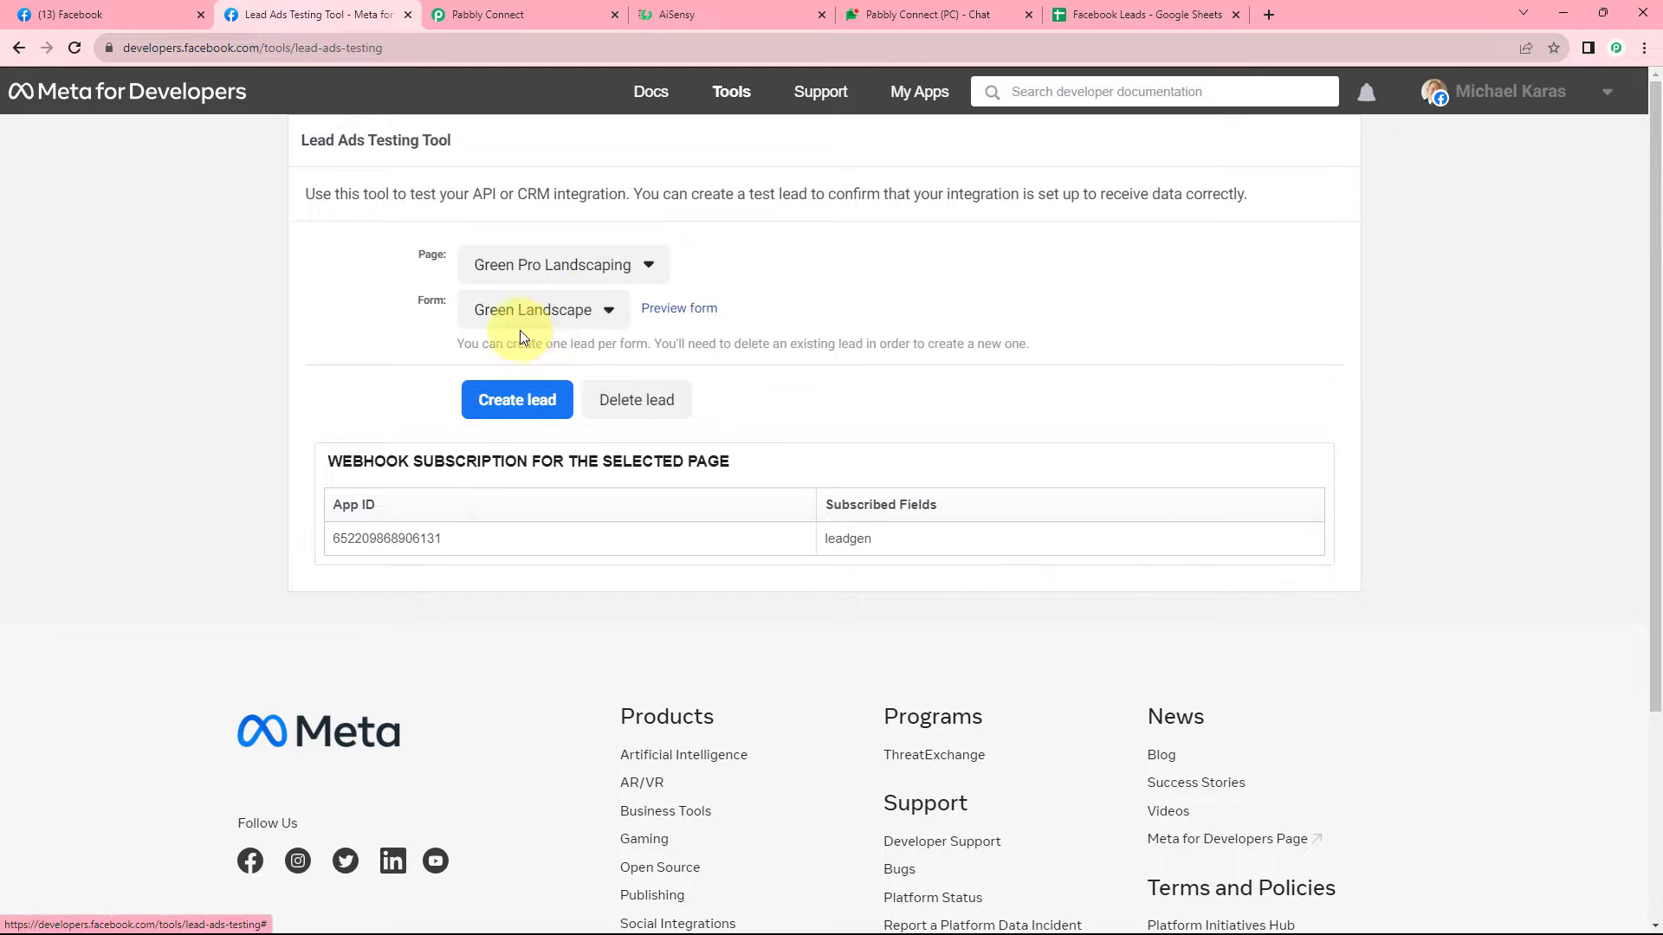
{"action": "left_click", "coordinate": [675, 313]}
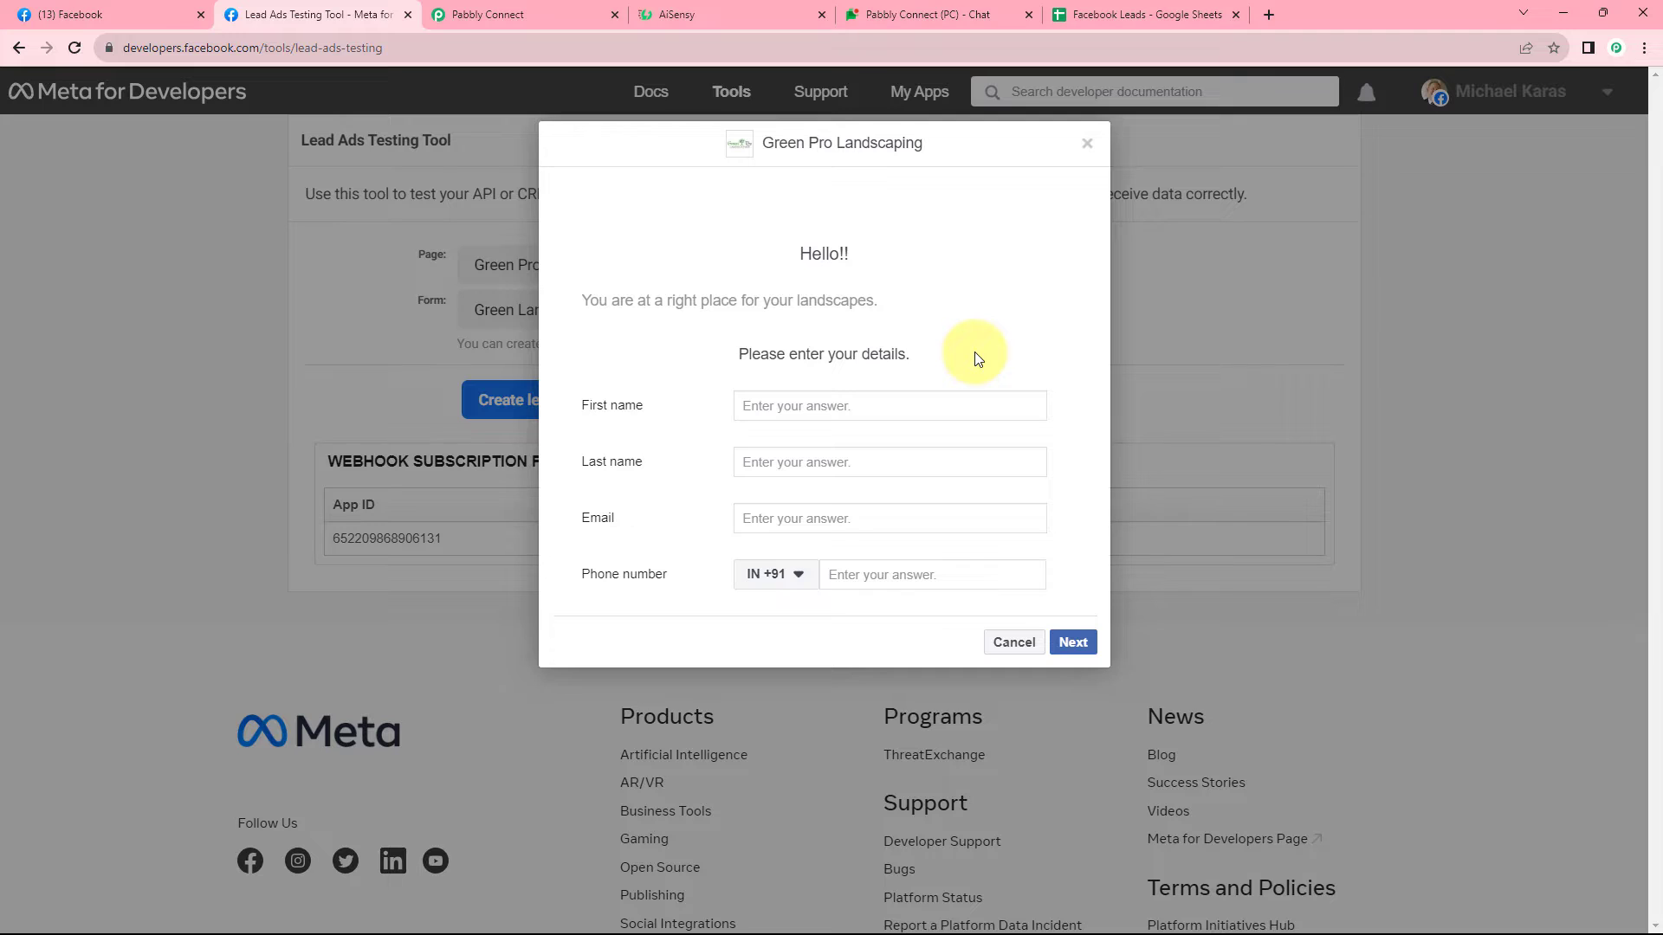
Fill the test lead with a first name, e-mail and phone number, and submit it.
{"action": "left_click", "coordinate": [822, 414]}
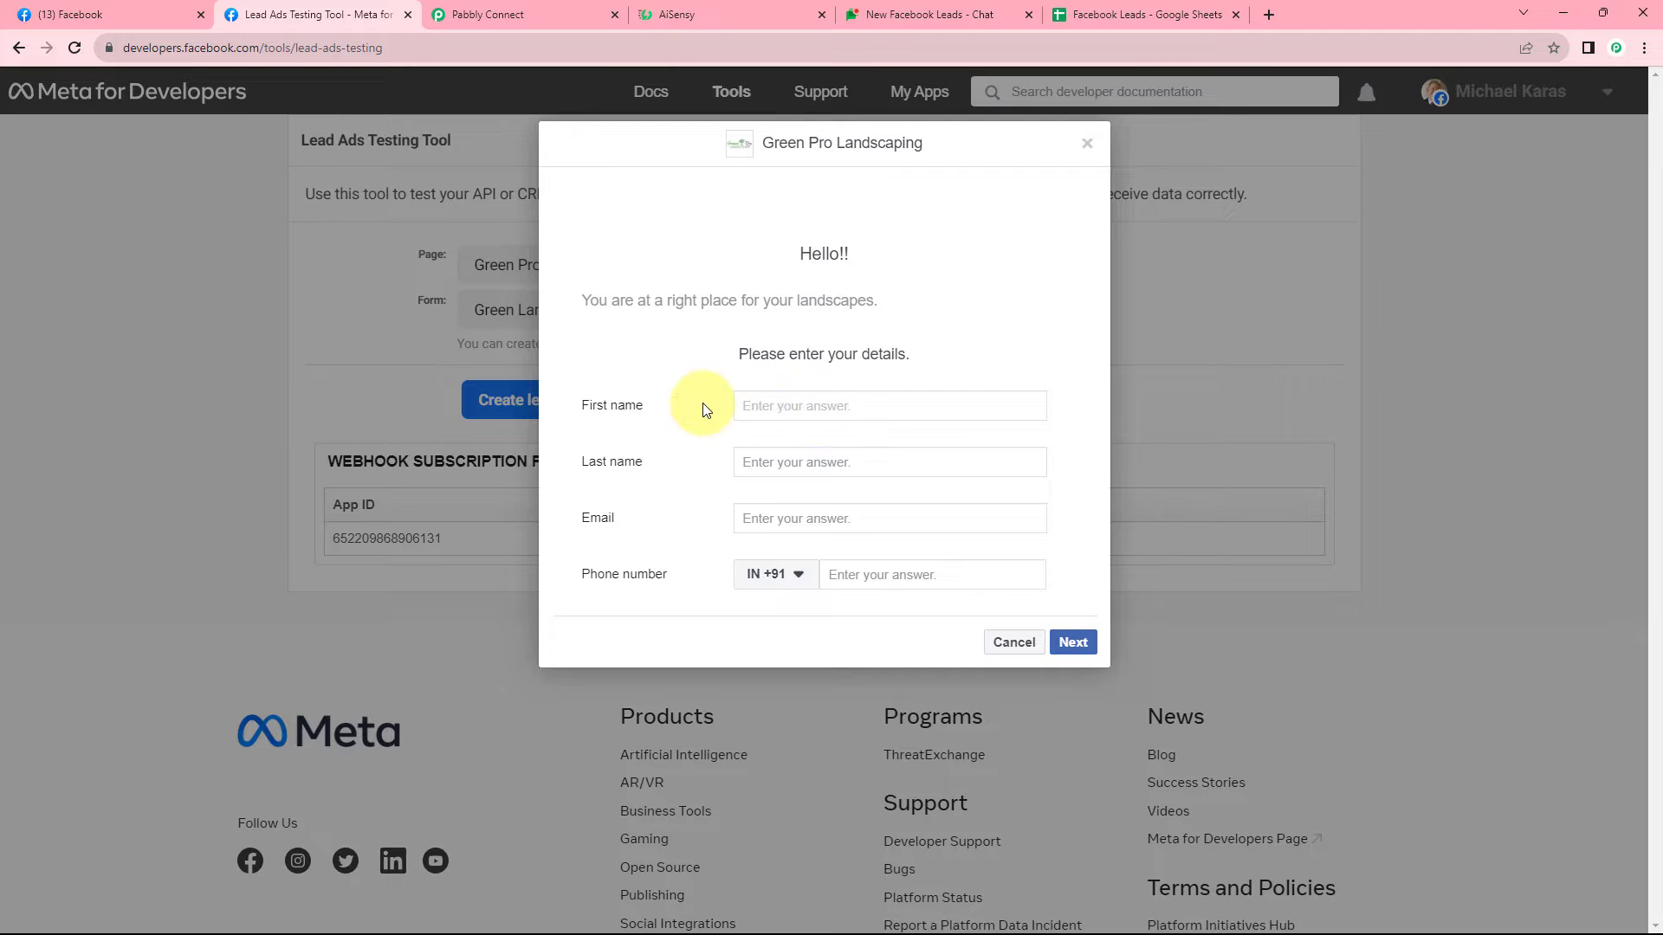
{"action": "type", "text": "De"}
{"action": "type", "text": "User"}
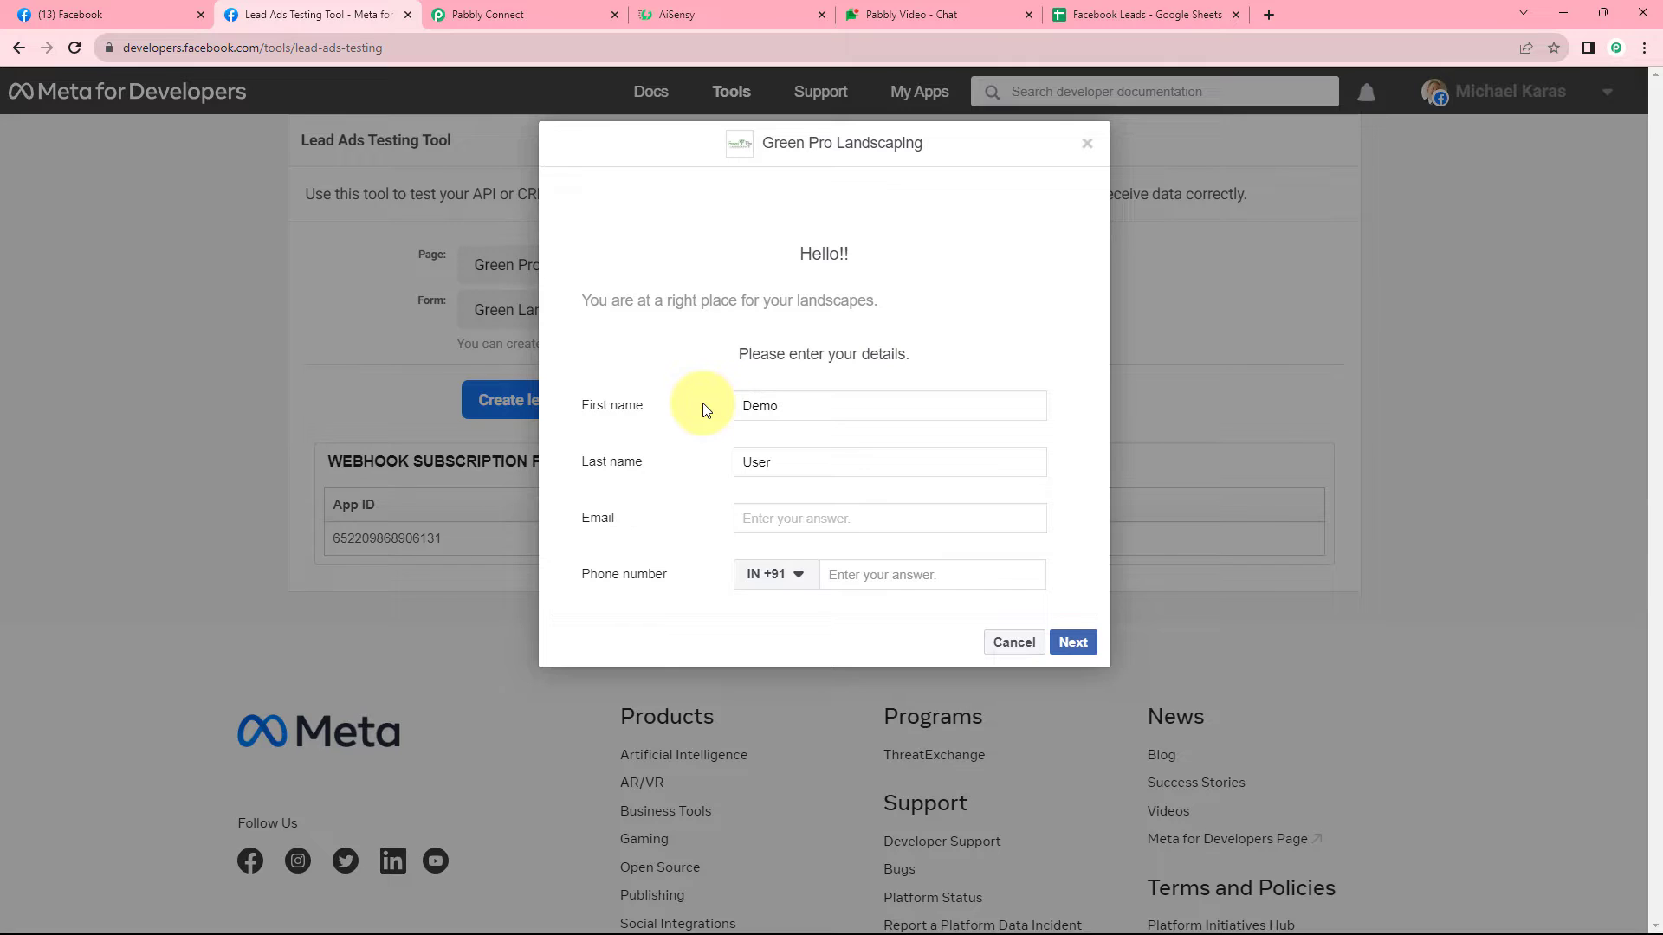
{"action": "key", "text": "Tab"}
{"action": "type", "text": "demo@"}
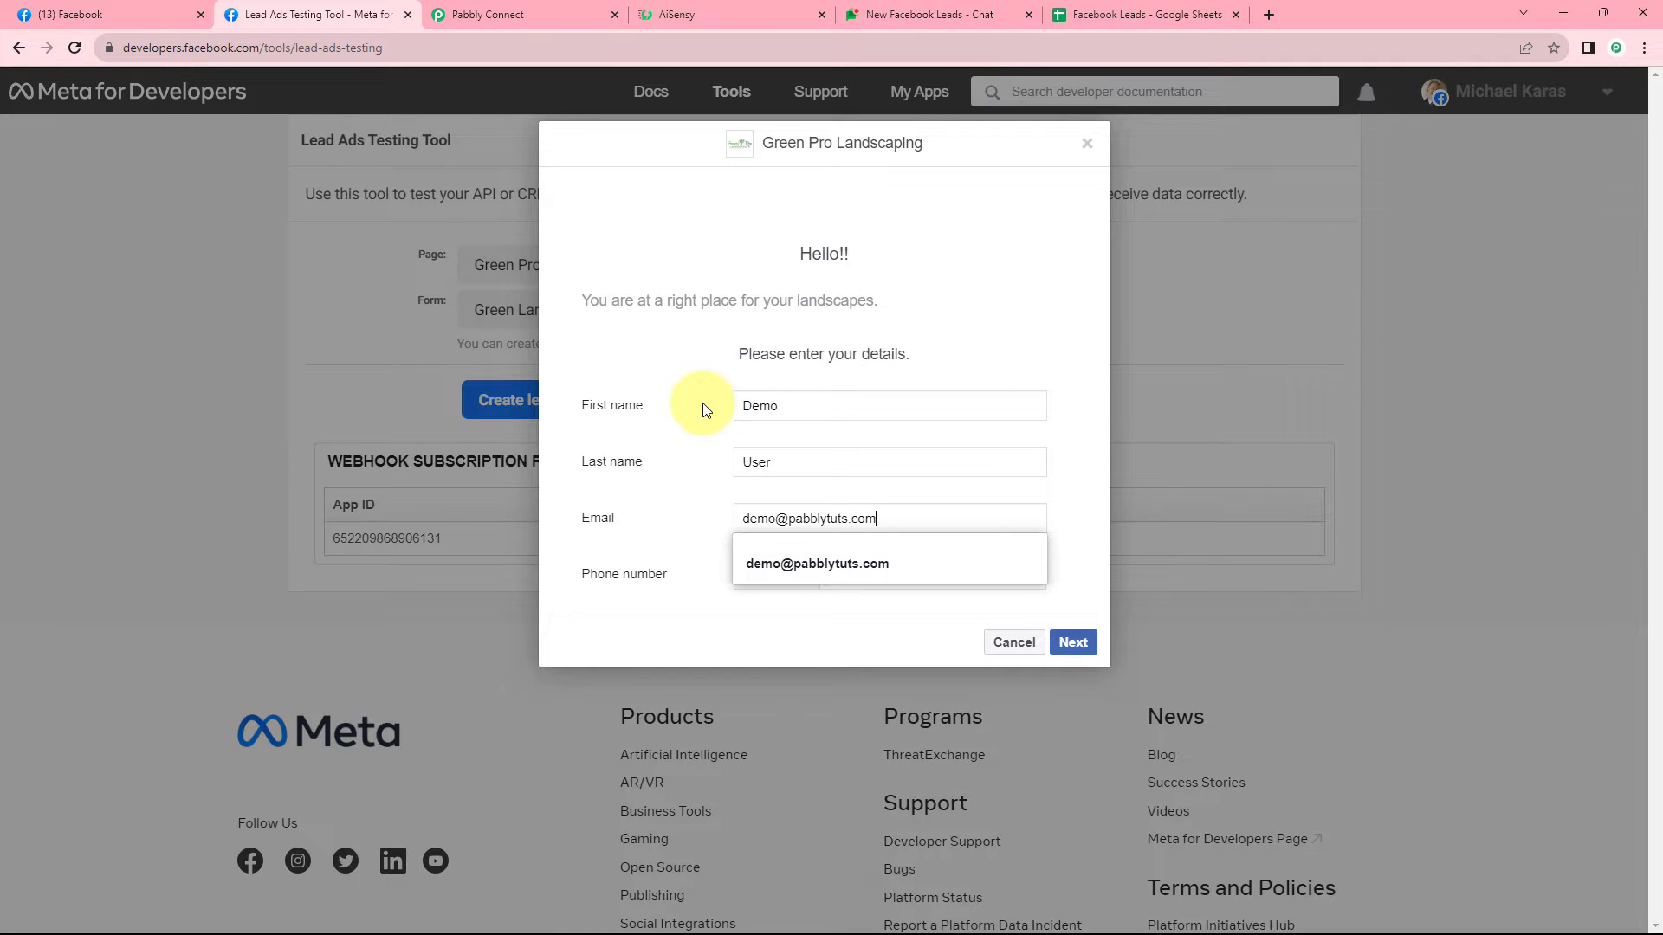
{"action": "left_click", "coordinate": [857, 567]}
{"action": "type", "text": "93"}
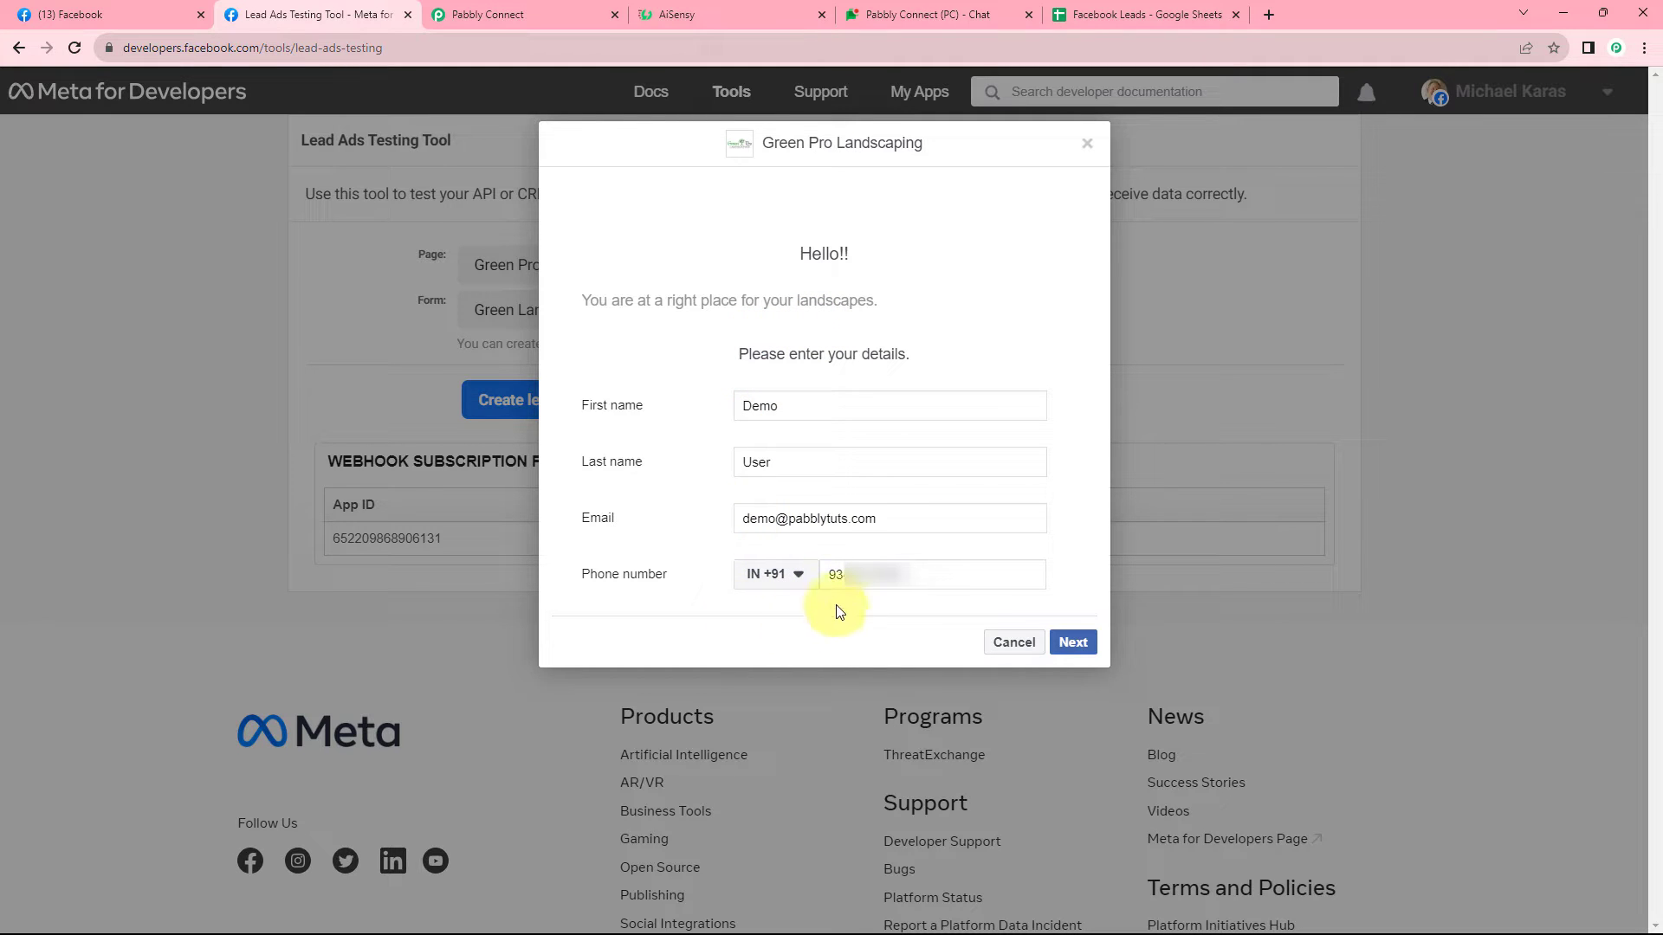
{"action": "left_click", "coordinate": [1074, 642]}
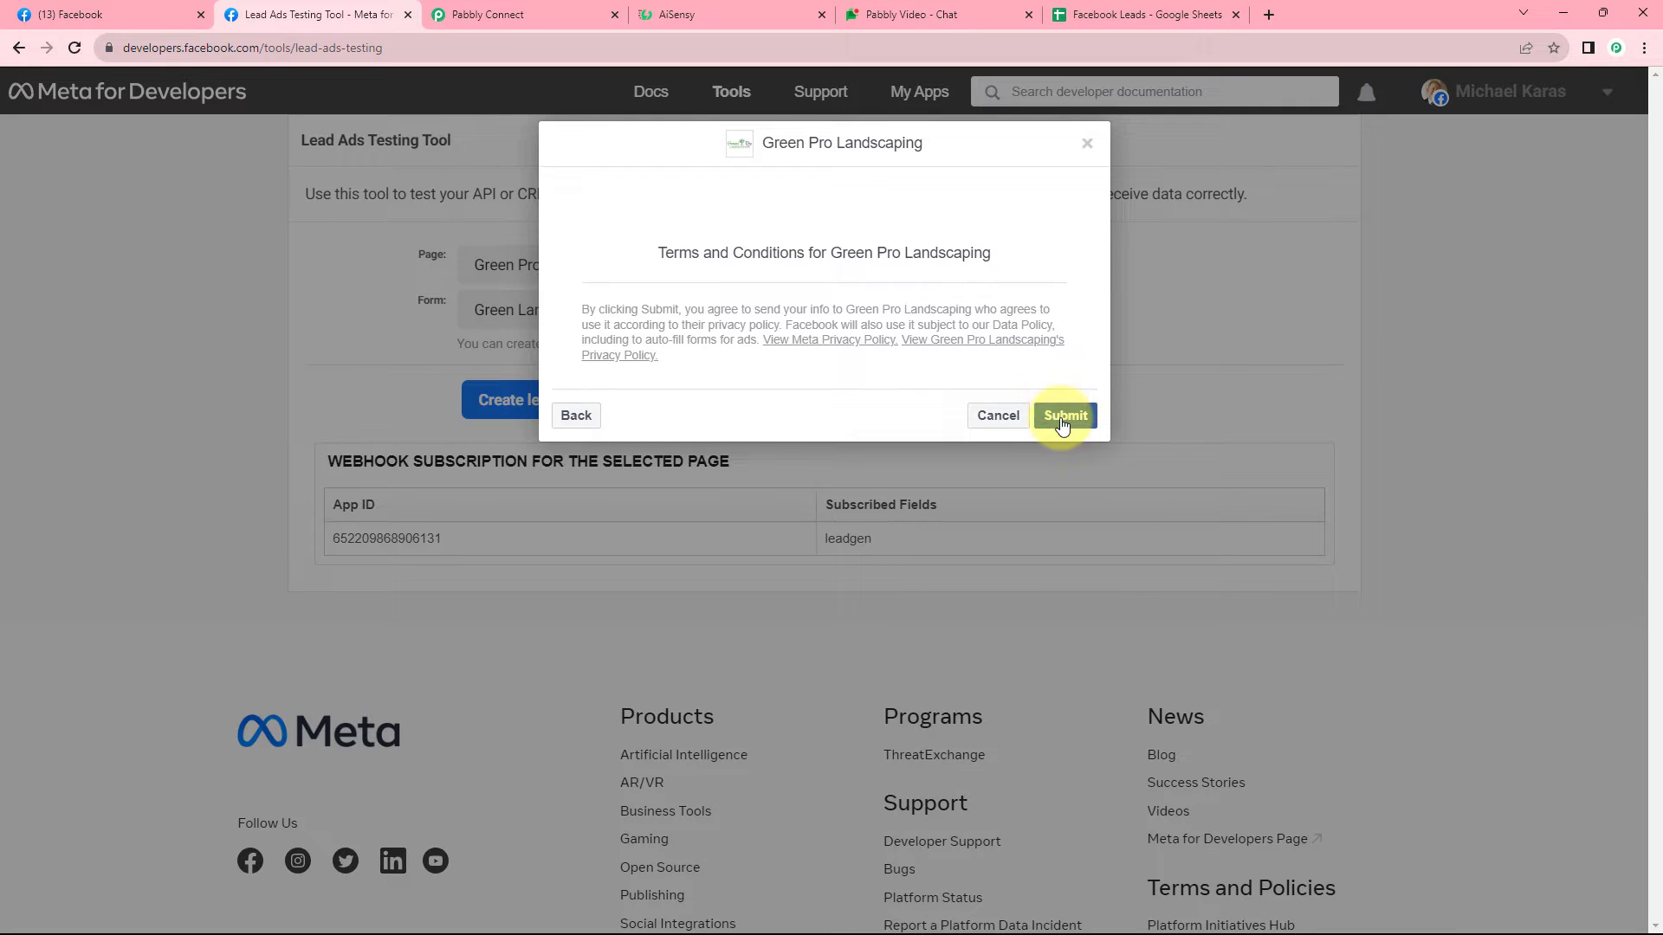
{"action": "left_click", "coordinate": [1063, 421]}
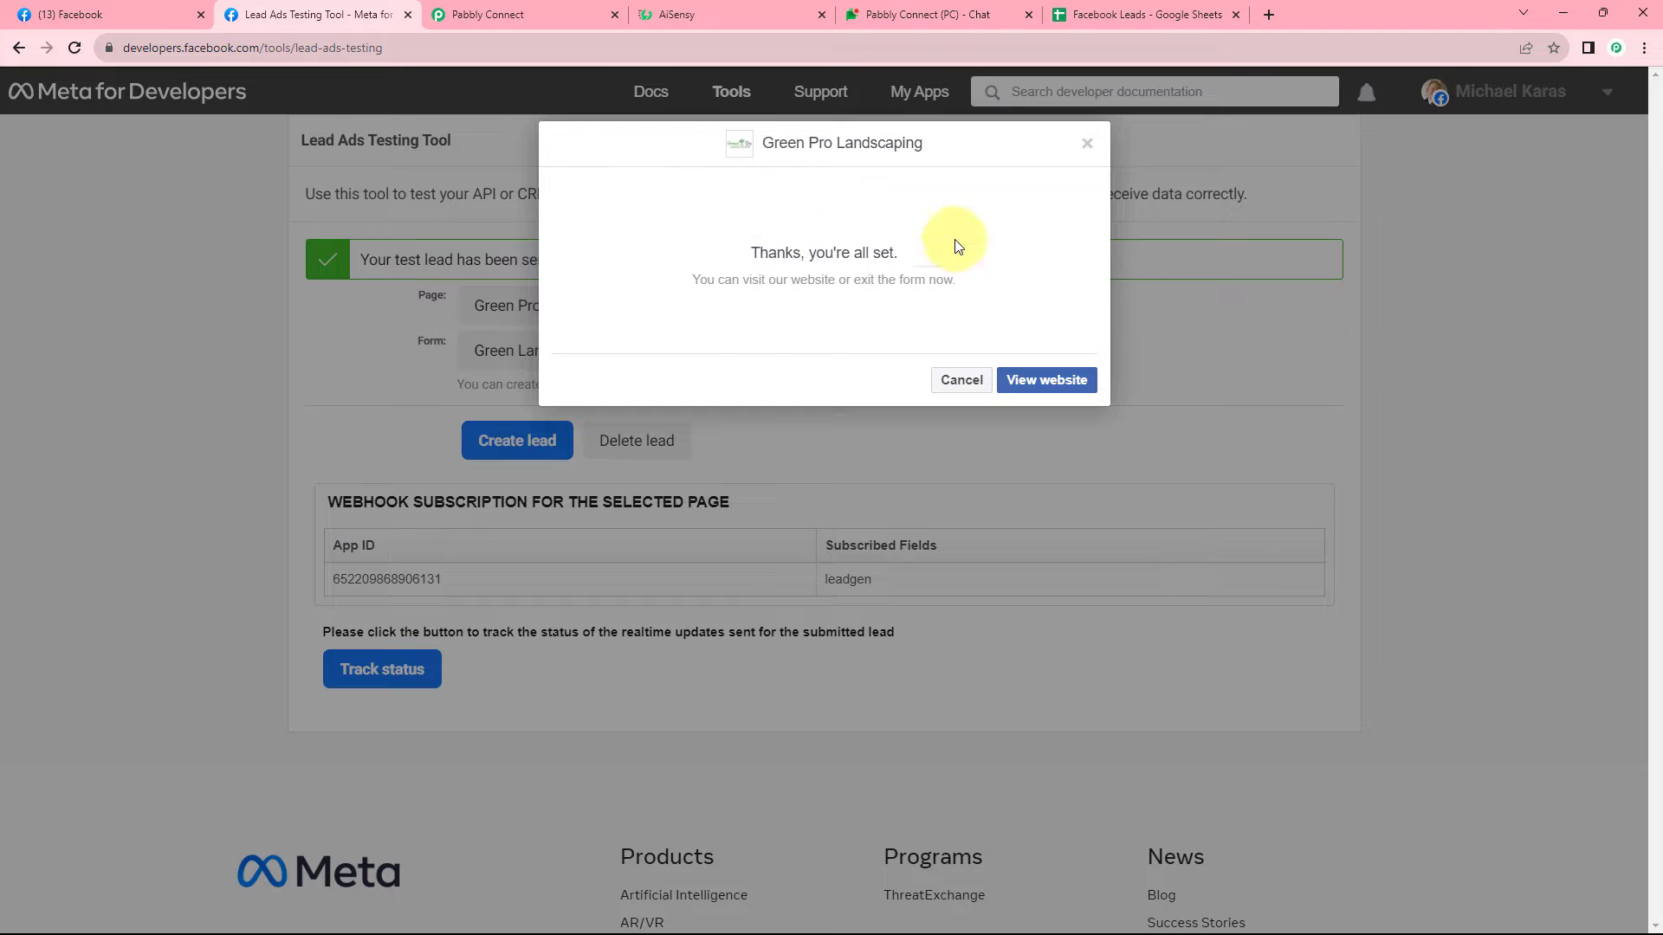
Dismiss the submission message, confirm the test lead was sent, and return to Pabbly Connect.
{"action": "left_click", "coordinate": [1086, 144]}
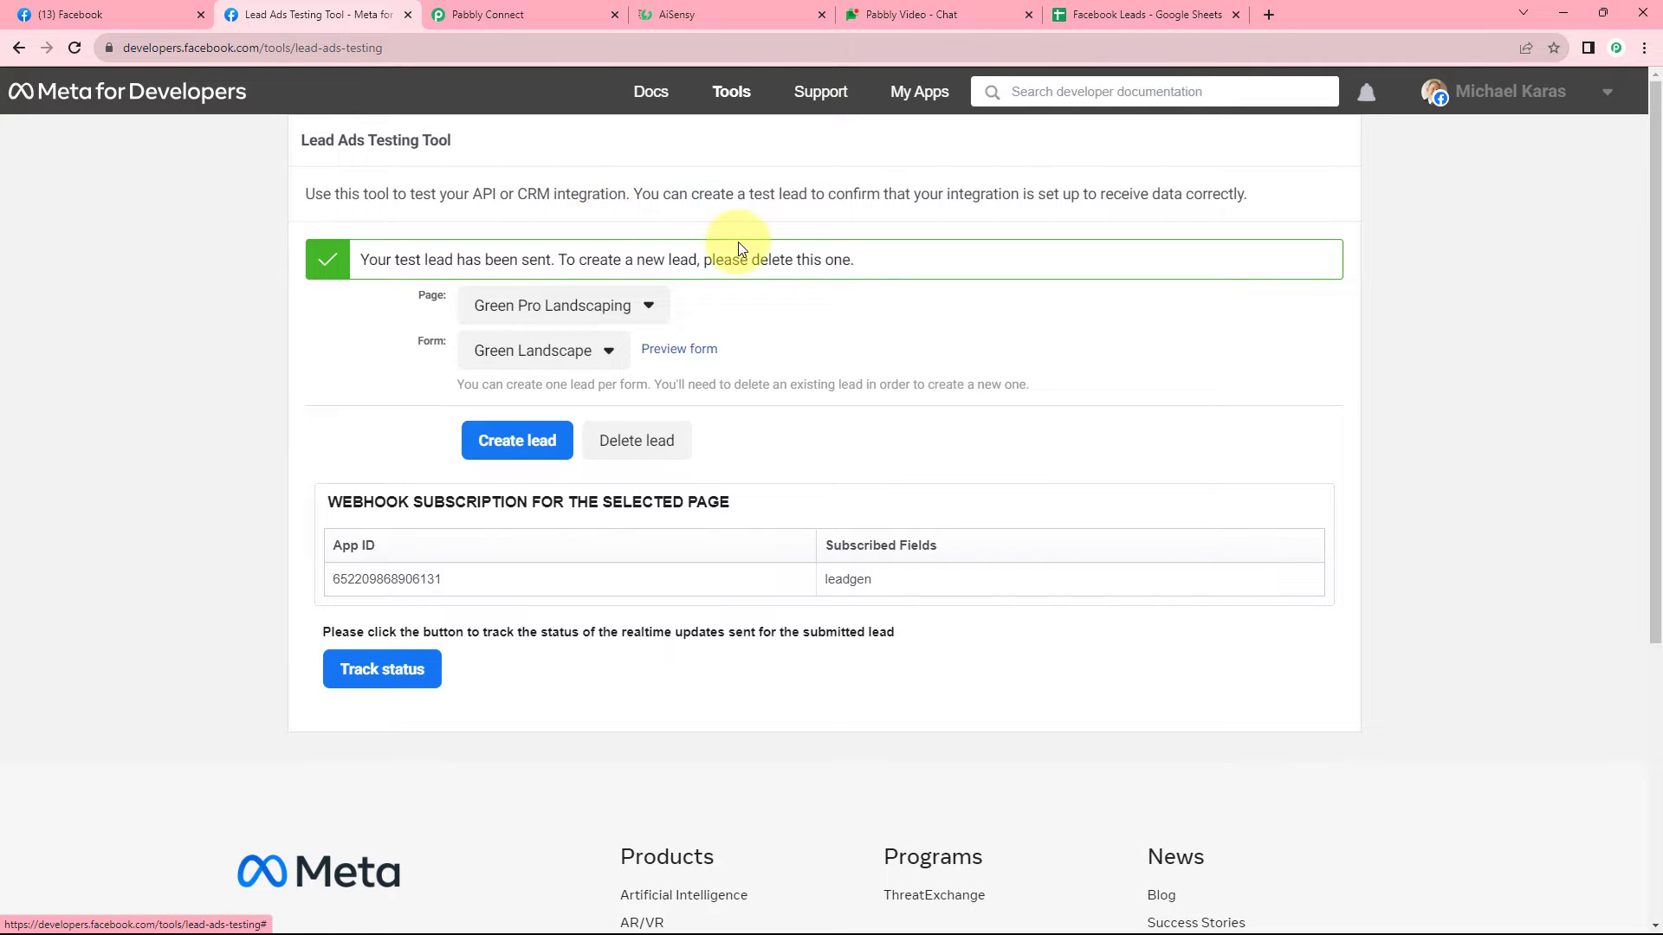
{"action": "left_click_drag", "start_coordinate": [395, 262], "coordinate": [452, 265]}
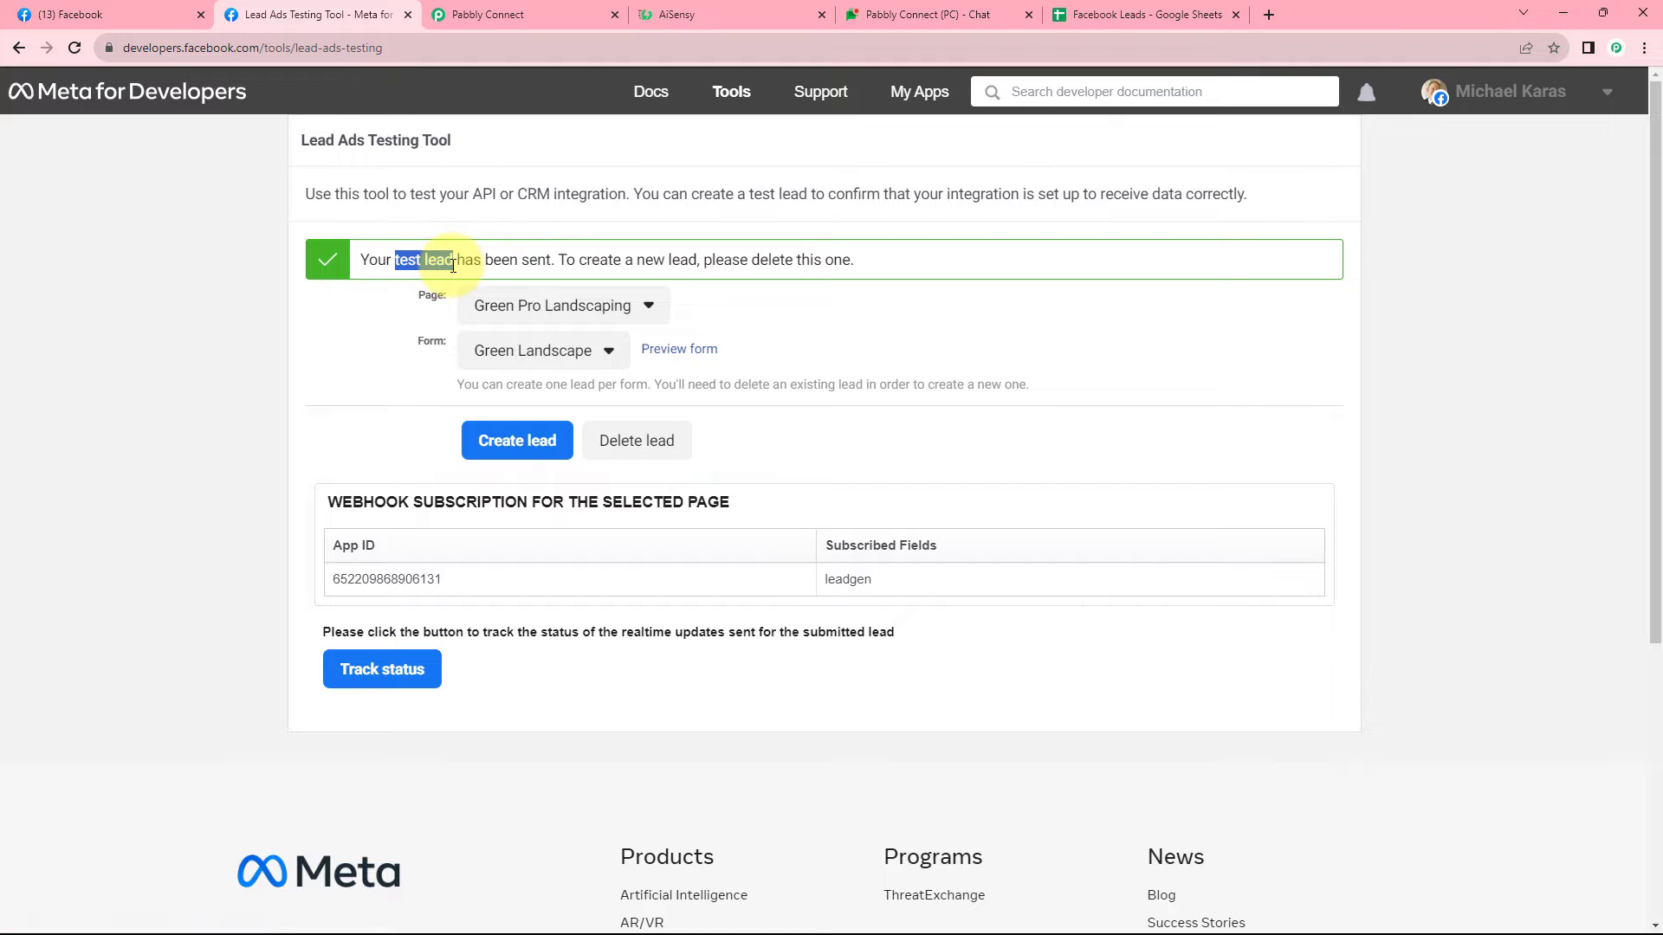
{"action": "left_click", "coordinate": [535, 214]}
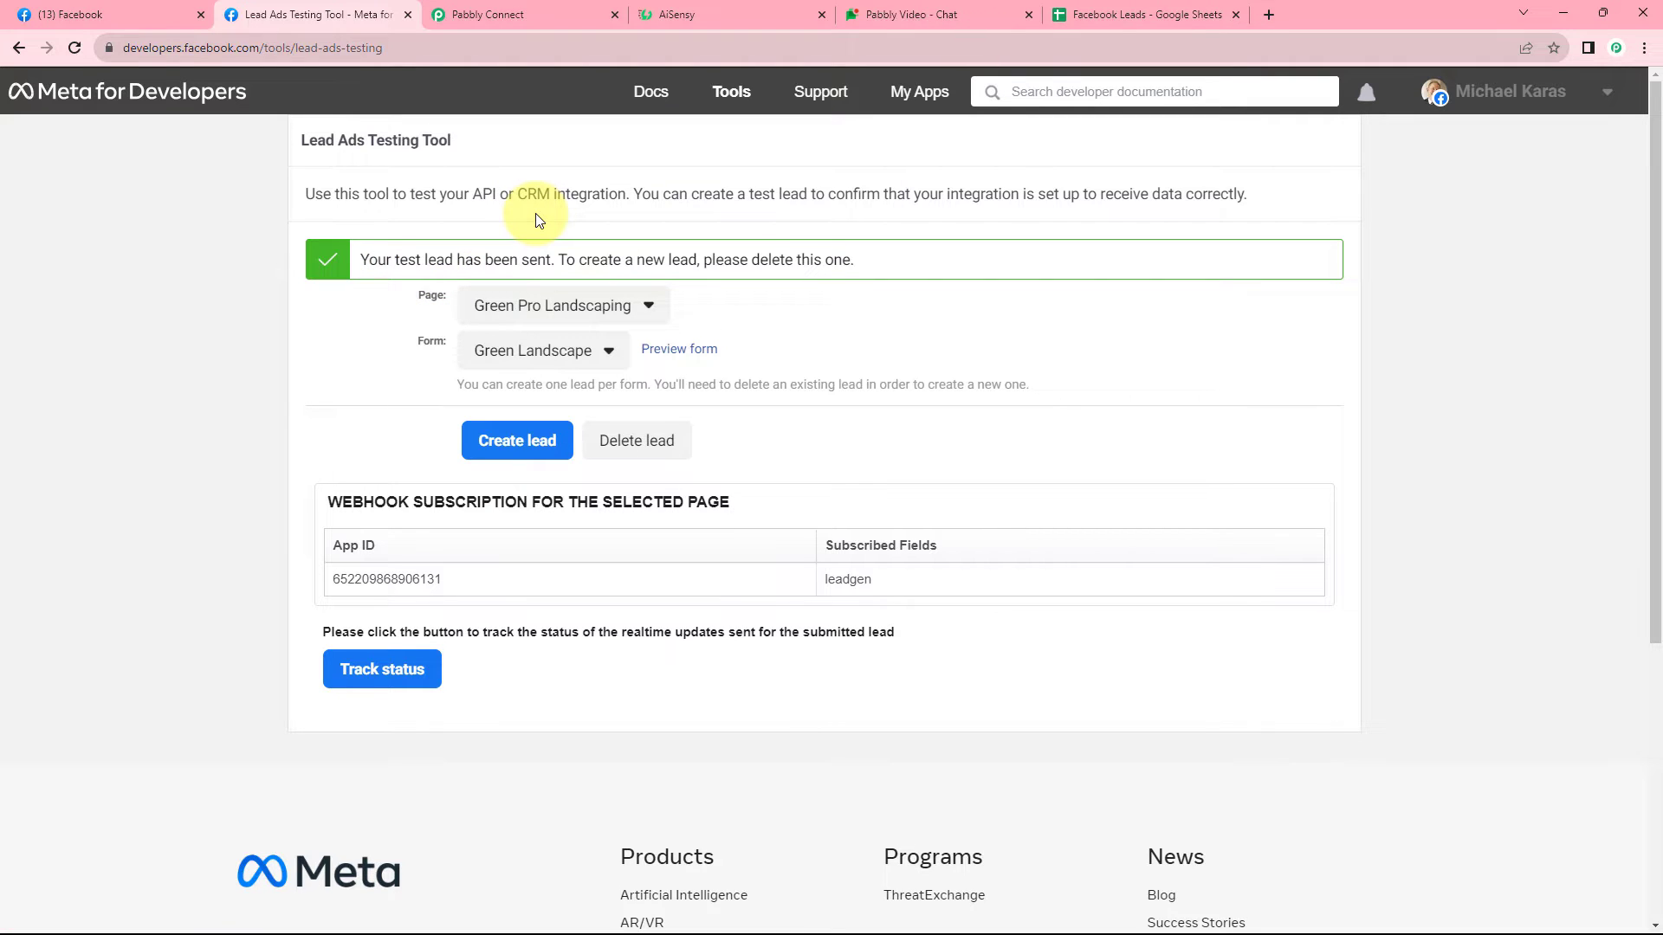
{"action": "left_click", "coordinate": [520, 15]}
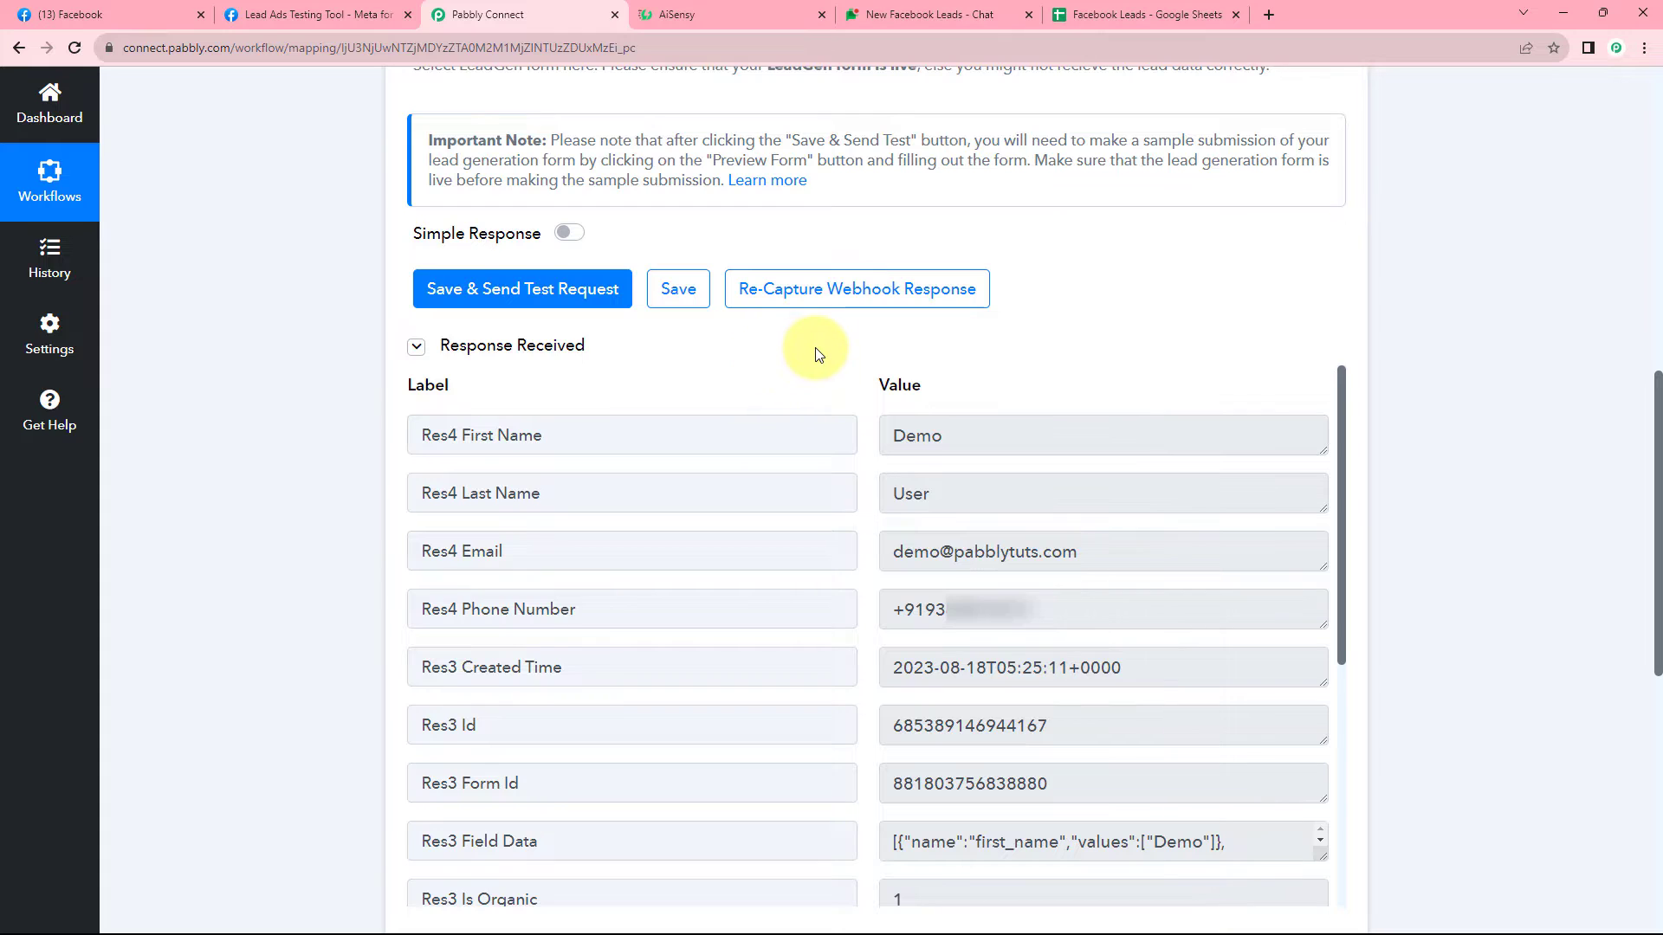
{"action": "scroll", "coordinate": [808, 345], "scroll_direction": "down", "scroll_amount": 1}
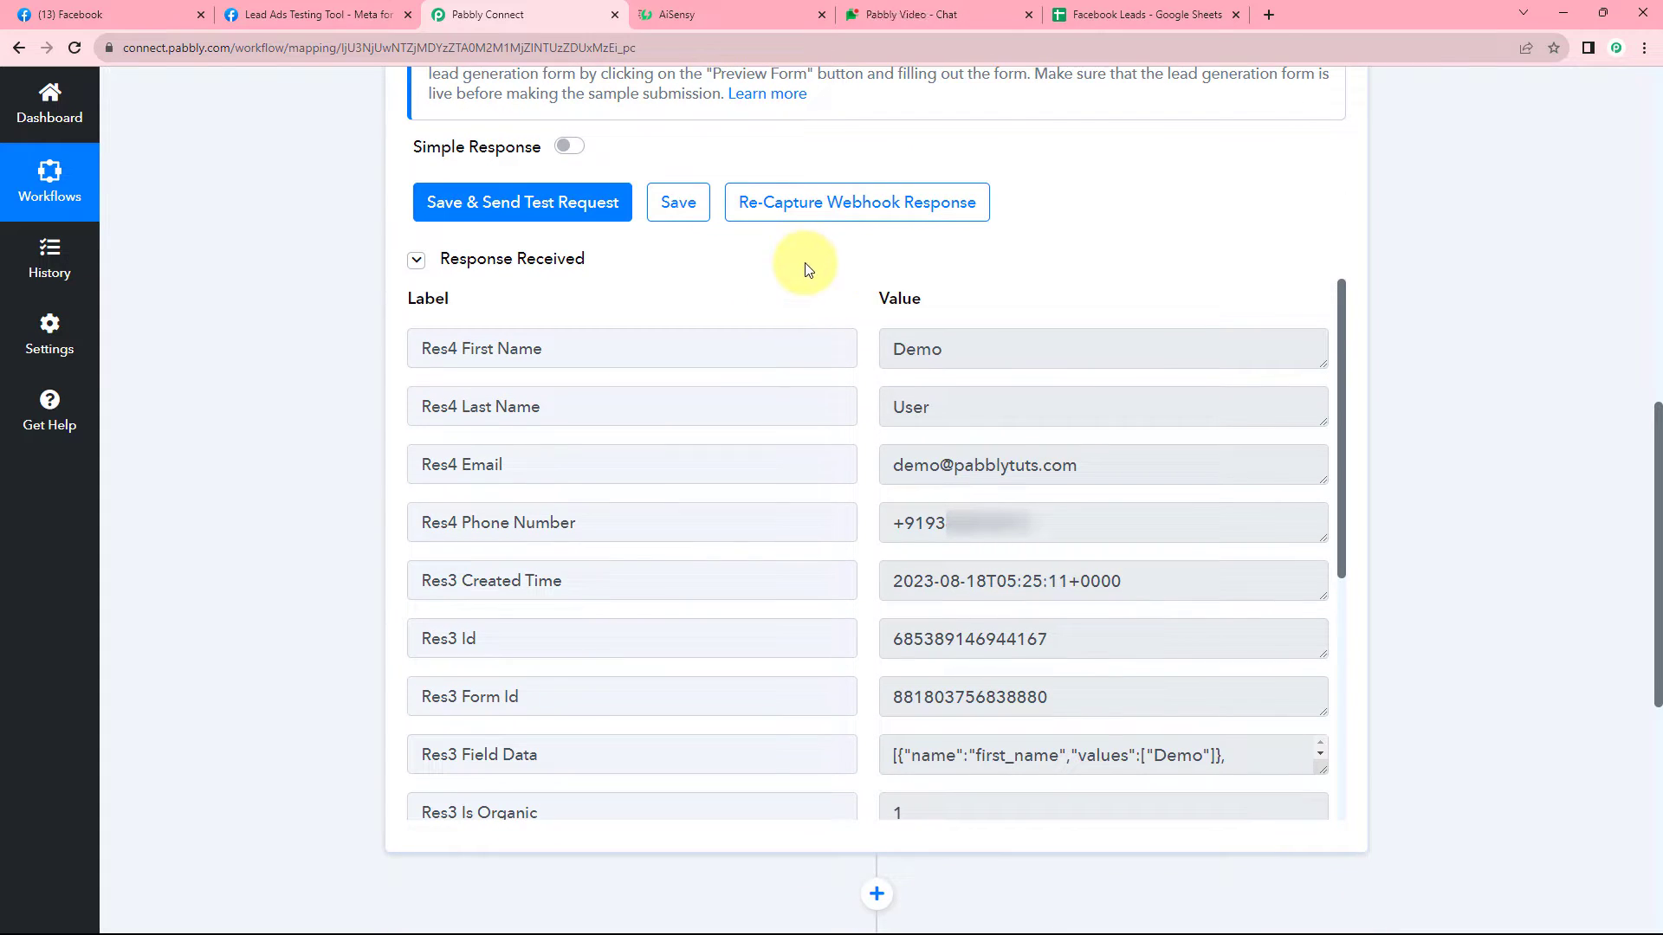
{"action": "double_click", "coordinate": [937, 348]}
{"action": "left_click", "coordinate": [962, 403]}
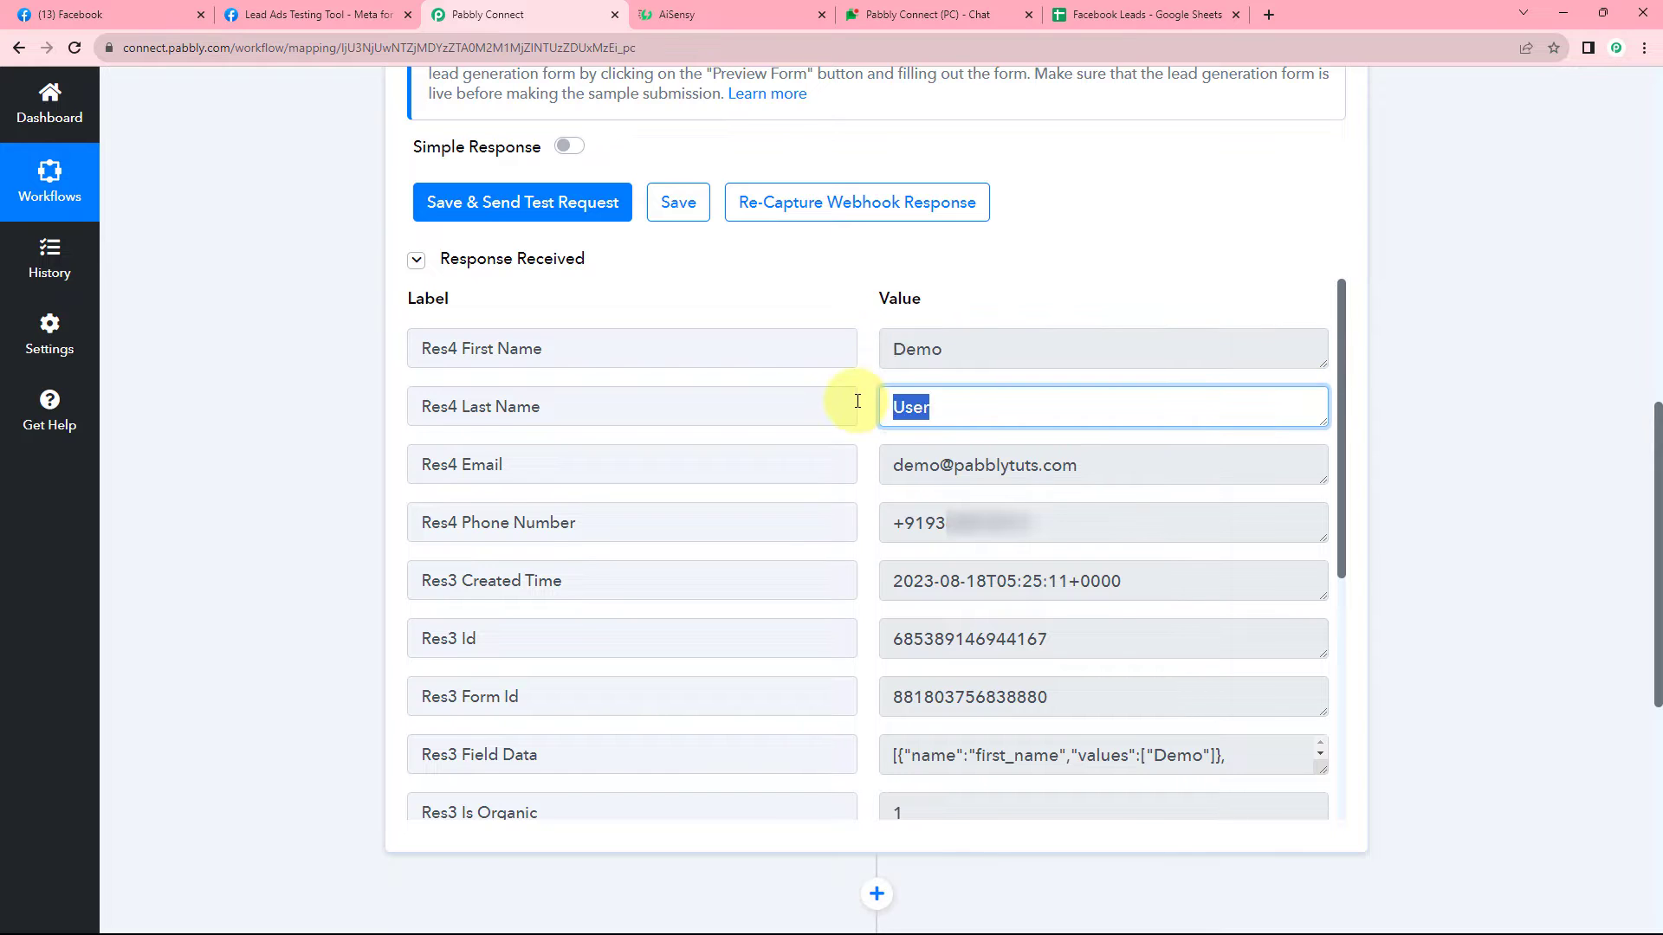
{"action": "left_click", "coordinate": [1086, 459]}
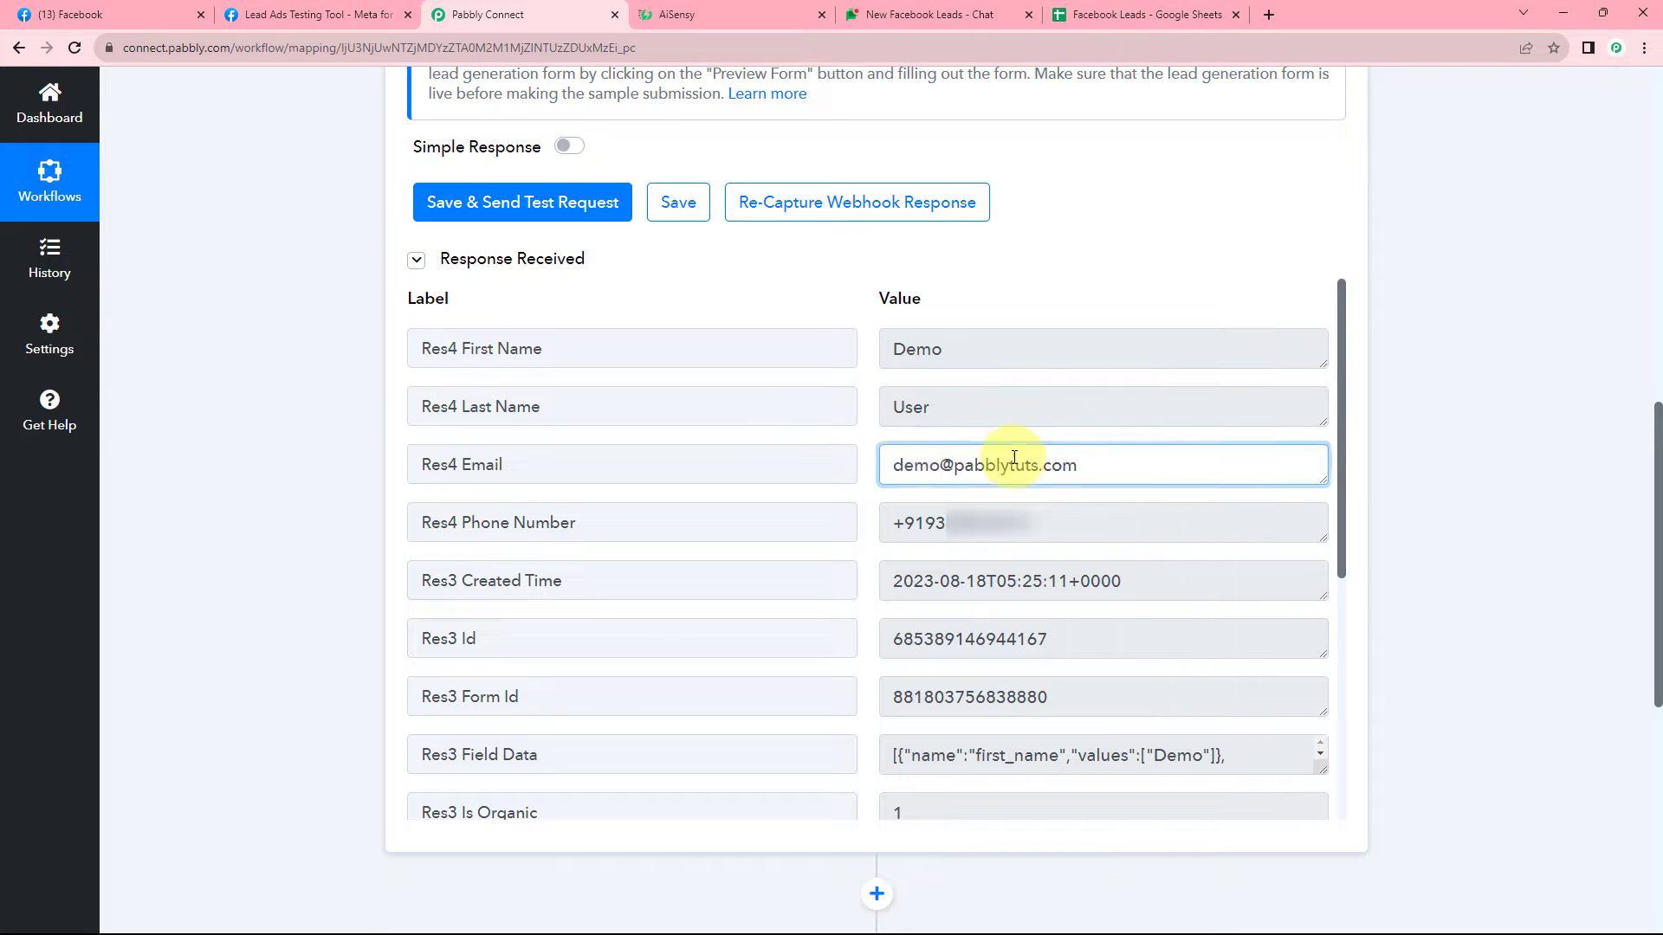
{"action": "left_click", "coordinate": [1083, 524]}
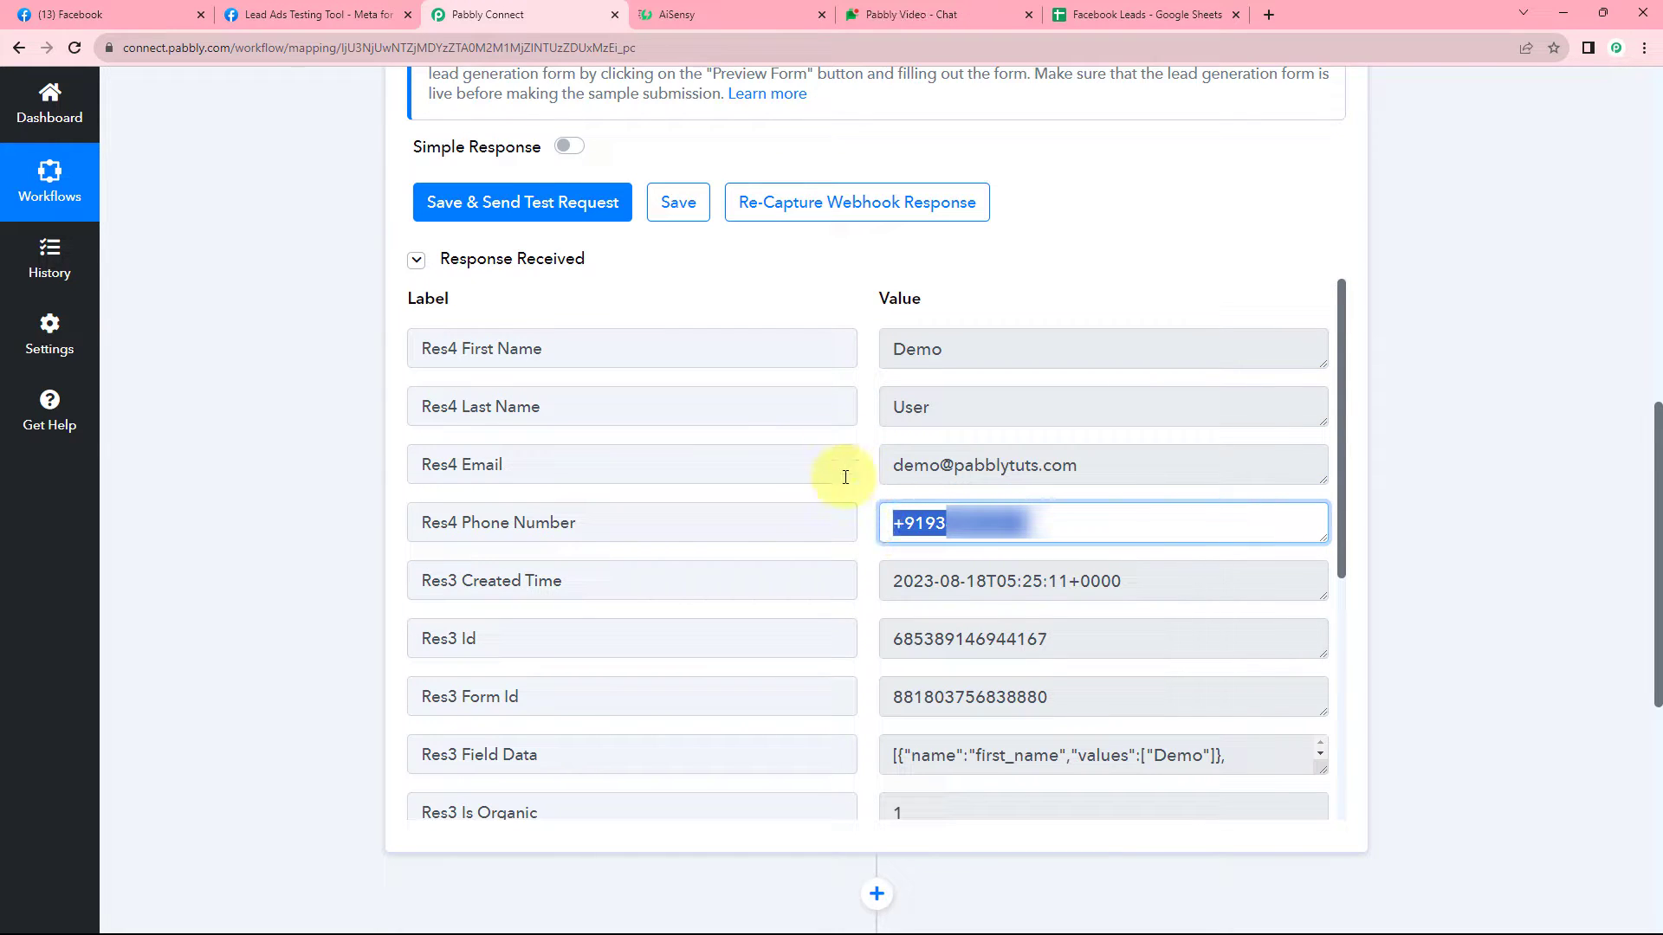
{"action": "left_click", "coordinate": [808, 265]}
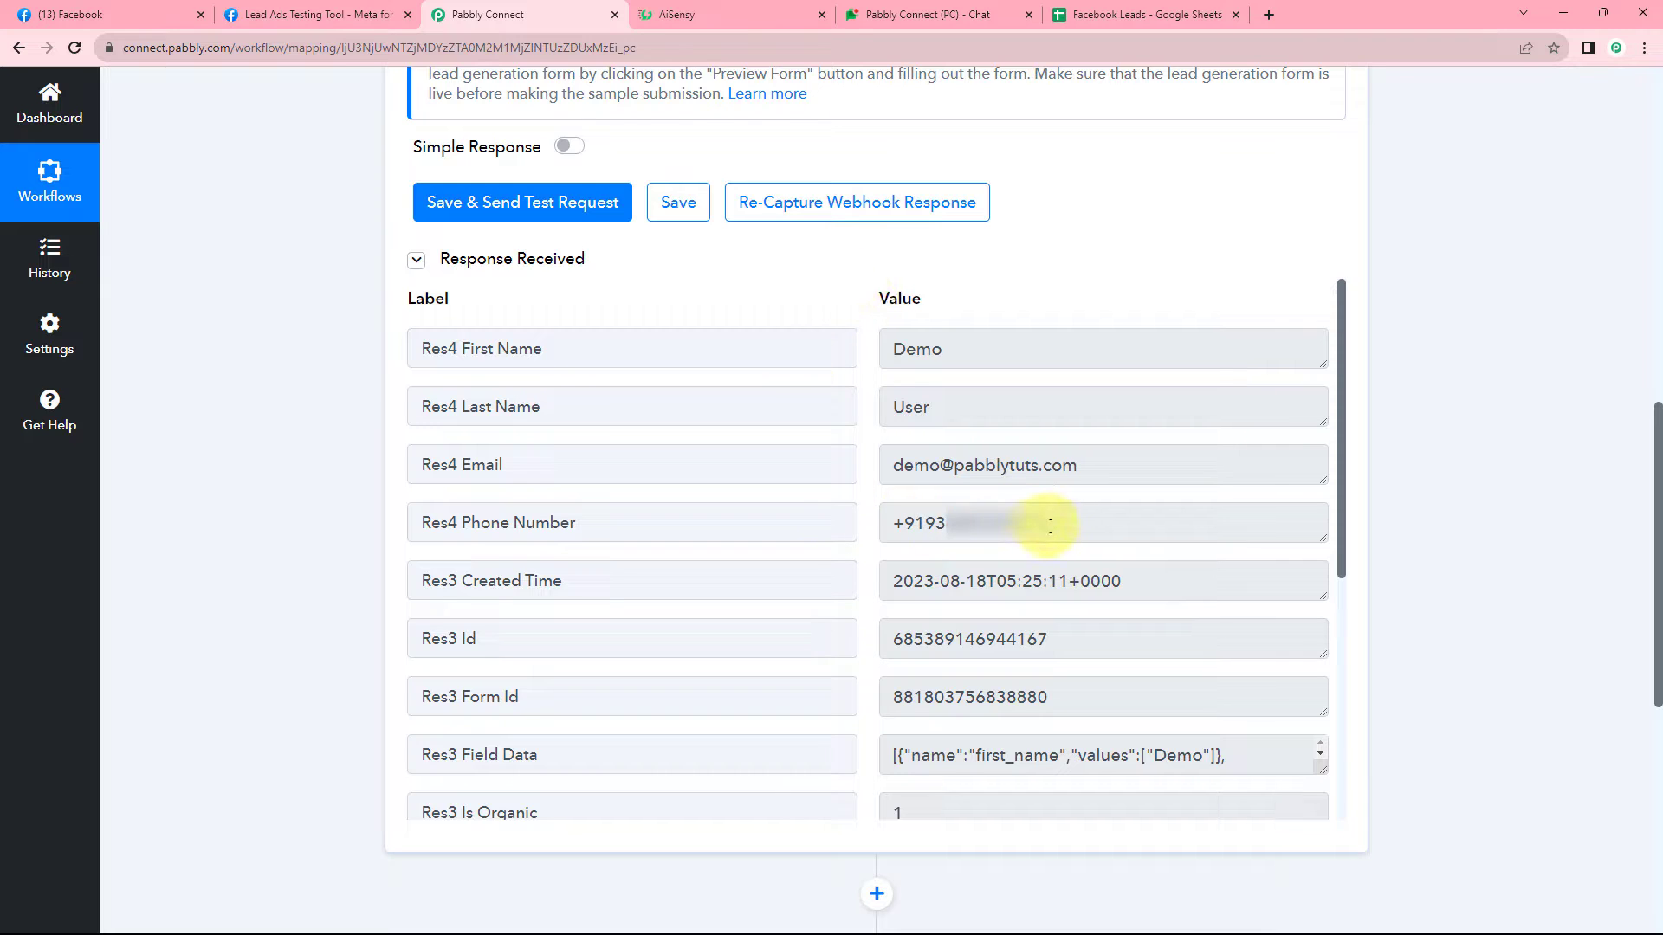
{"action": "left_click_drag", "start_coordinate": [1049, 523], "coordinate": [888, 521]}
{"action": "left_click", "coordinate": [868, 517]}
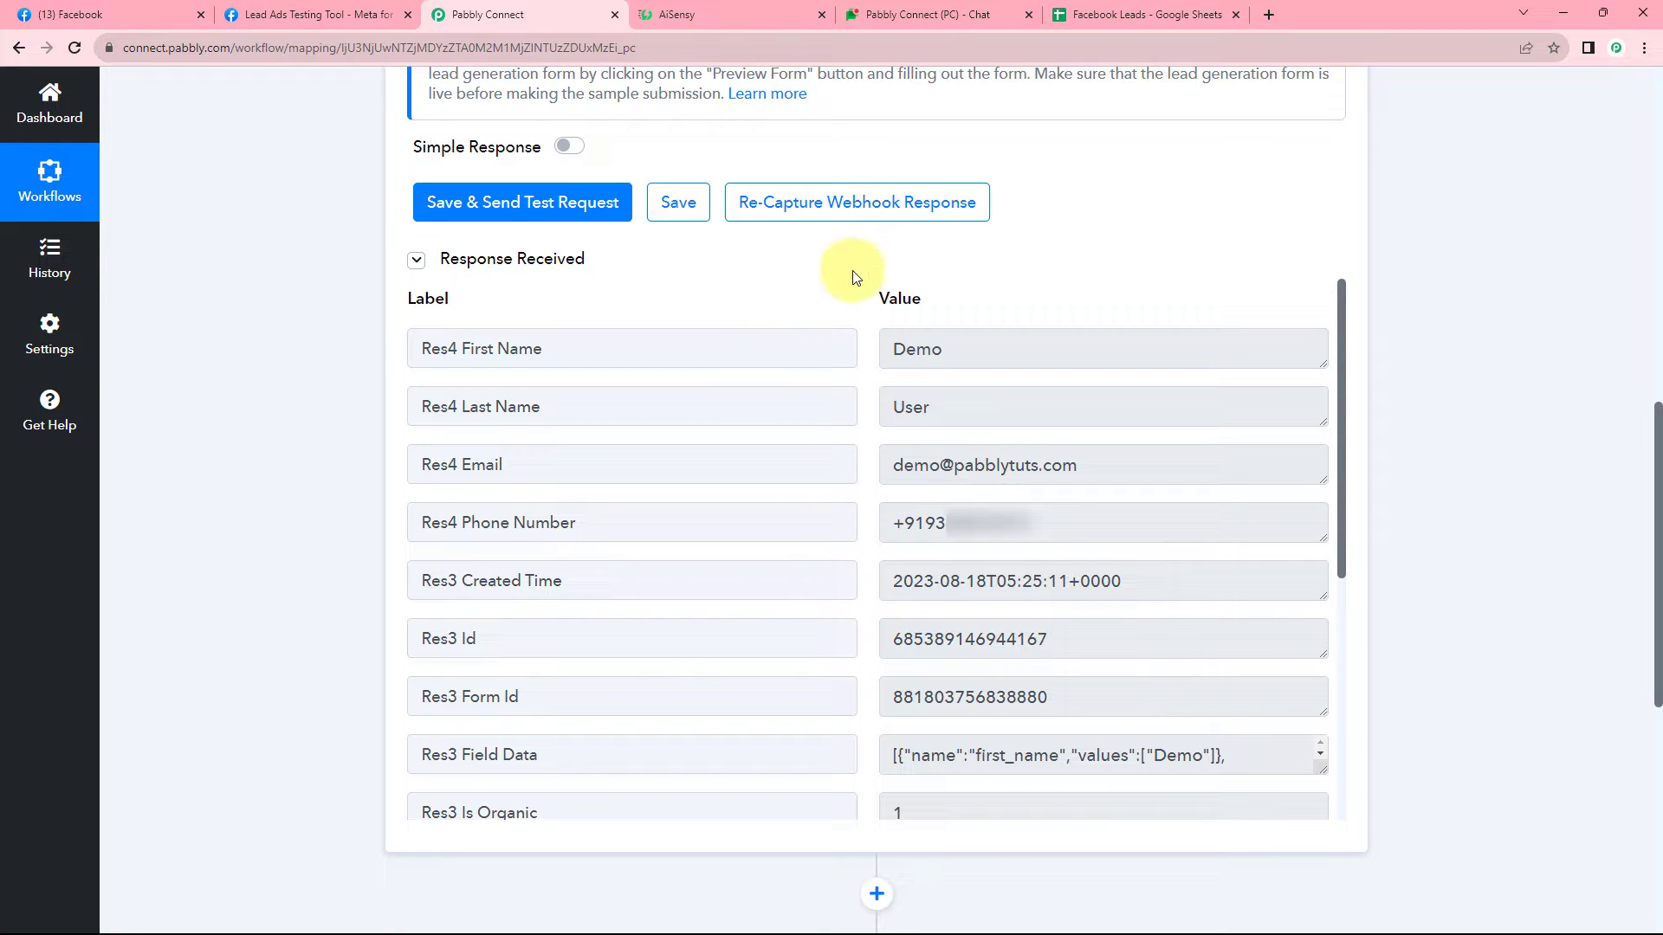
{"action": "left_click", "coordinate": [712, 13]}
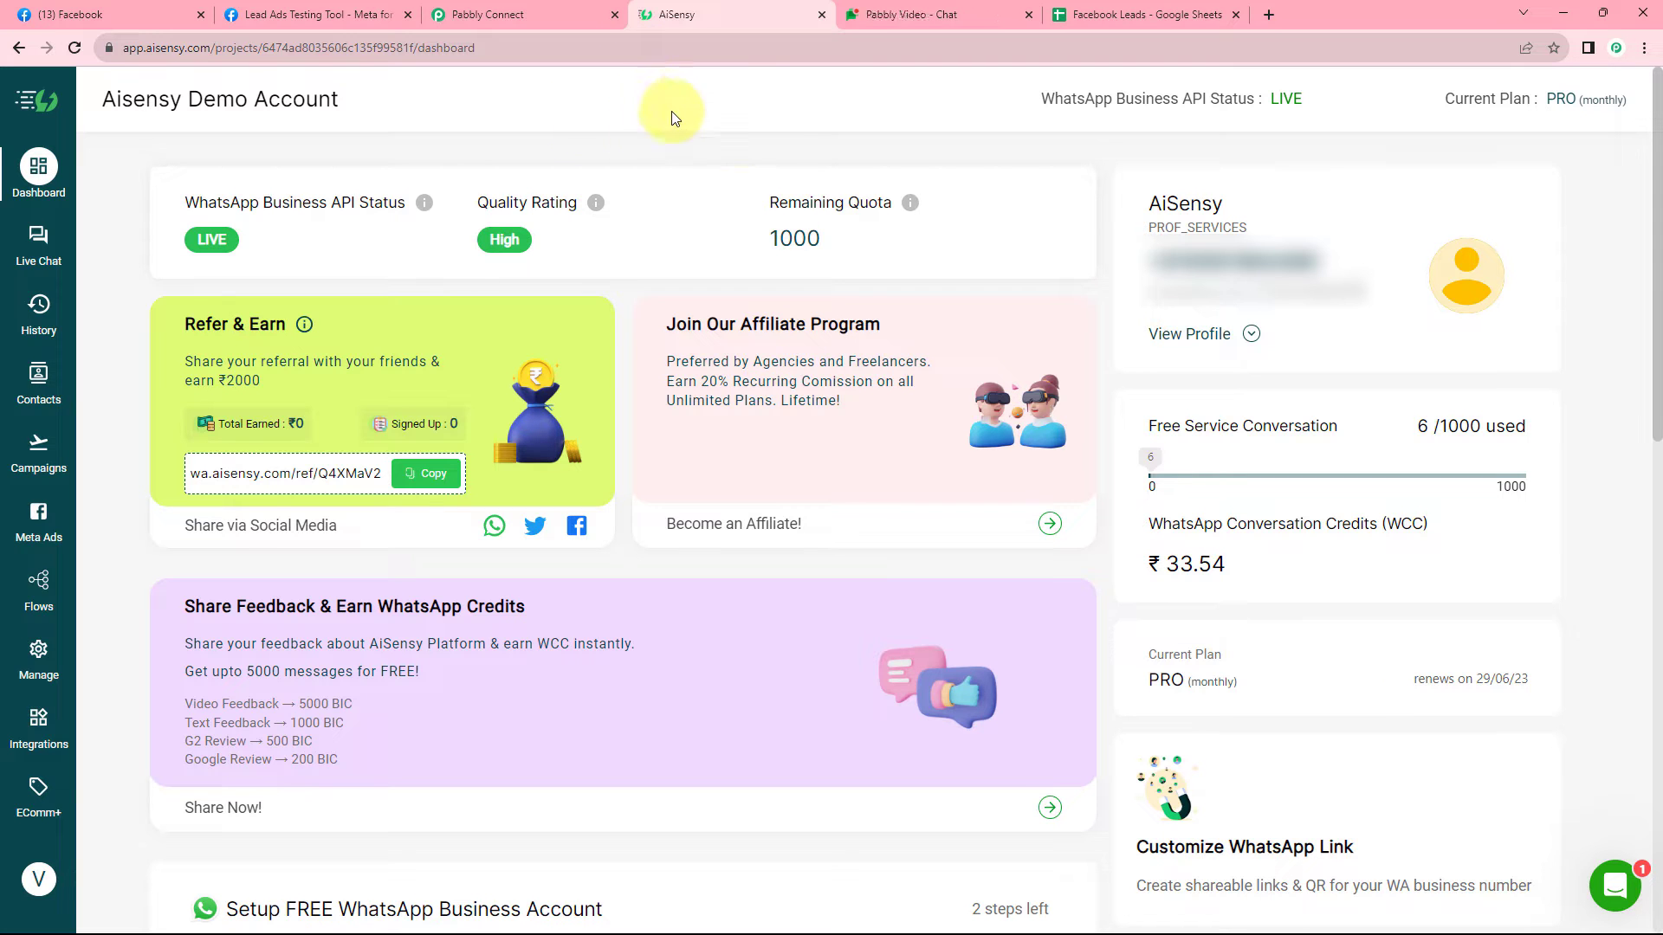
{"action": "left_click", "coordinate": [577, 6]}
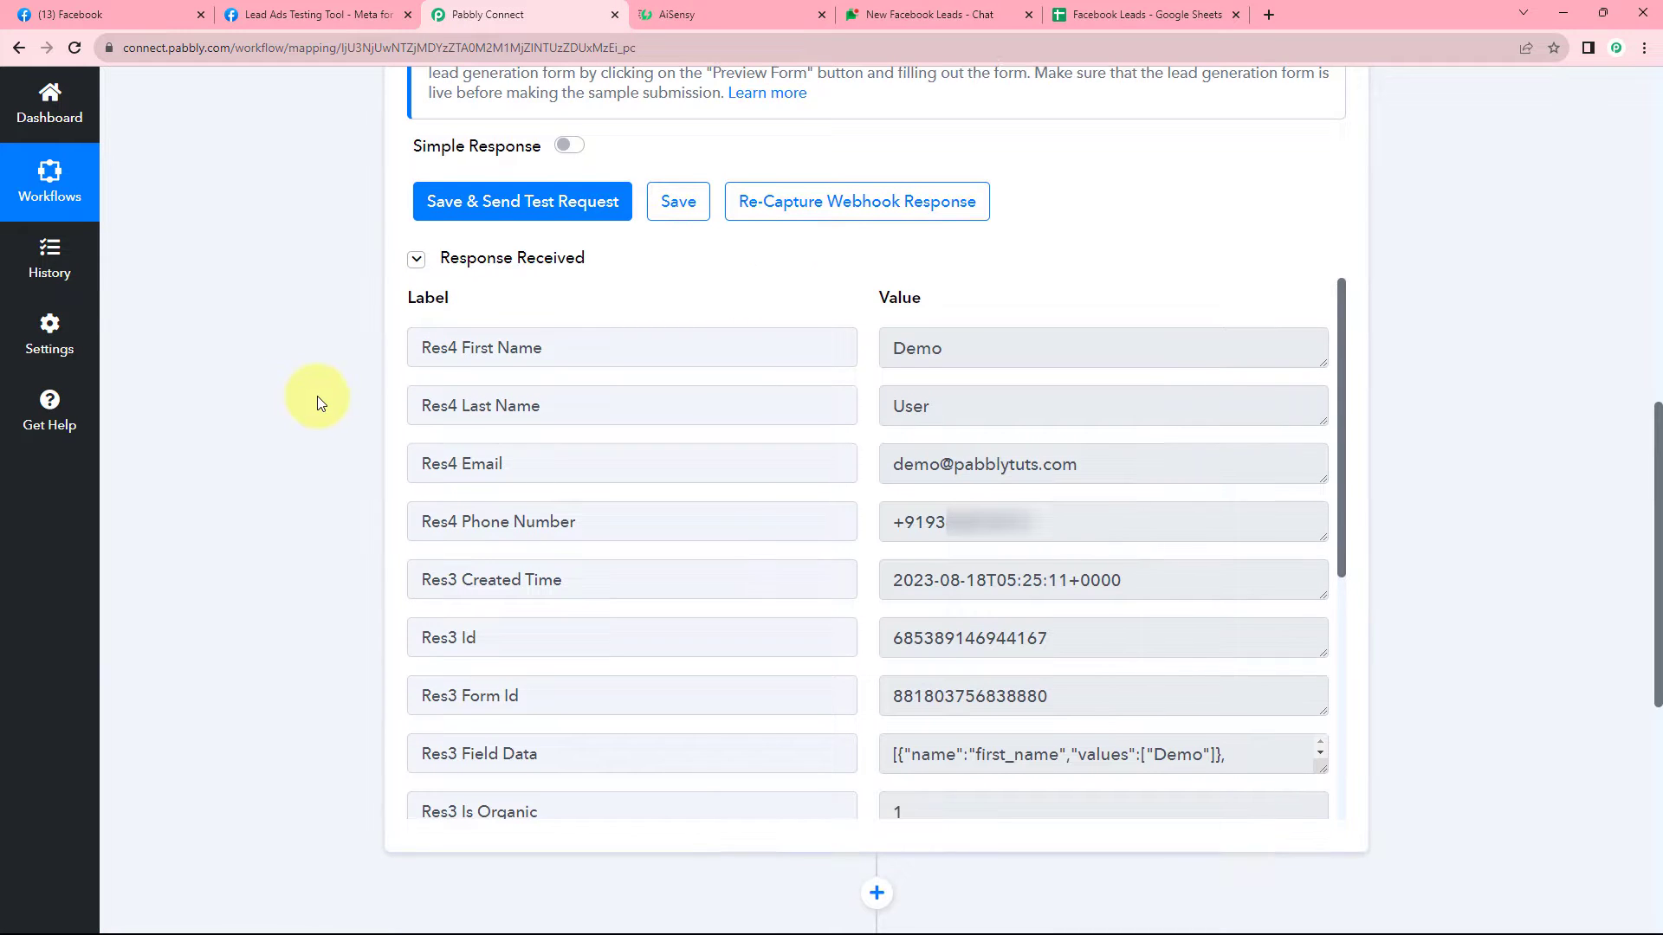
{"action": "scroll", "coordinate": [317, 397], "scroll_direction": "down", "scroll_amount": 7}
Choose WhatsApp by AiSensy as the app for action step 2.
{"action": "left_click", "coordinate": [630, 355]}
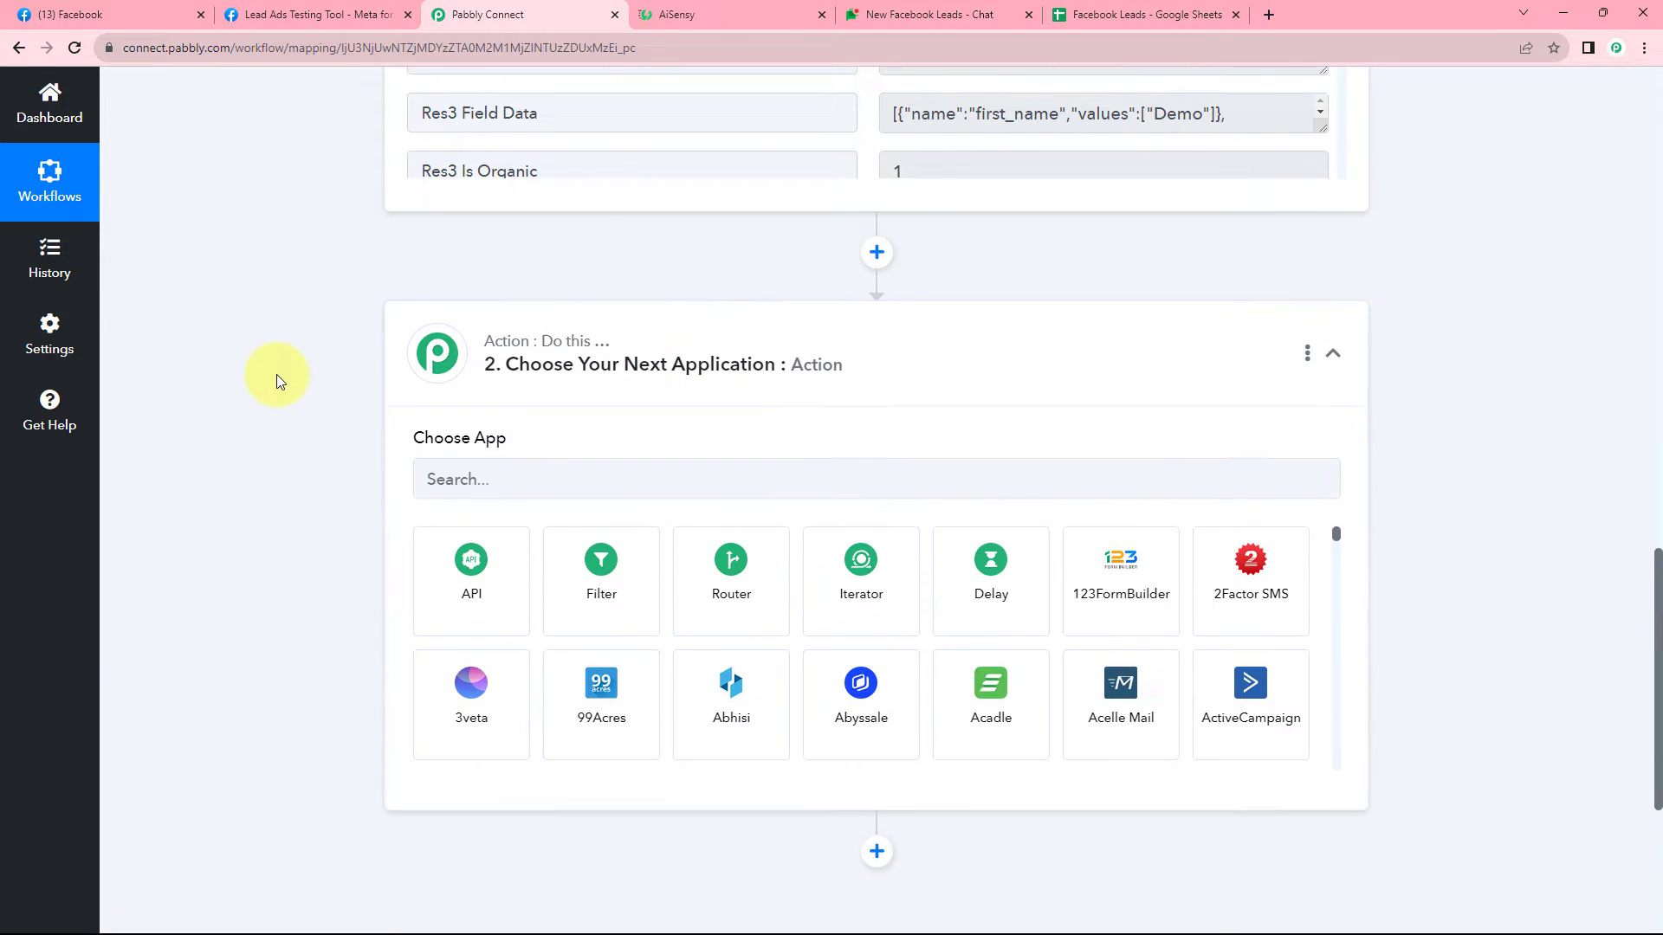
{"action": "scroll", "coordinate": [277, 374], "scroll_direction": "down", "scroll_amount": 2}
{"action": "left_click", "coordinate": [525, 308]}
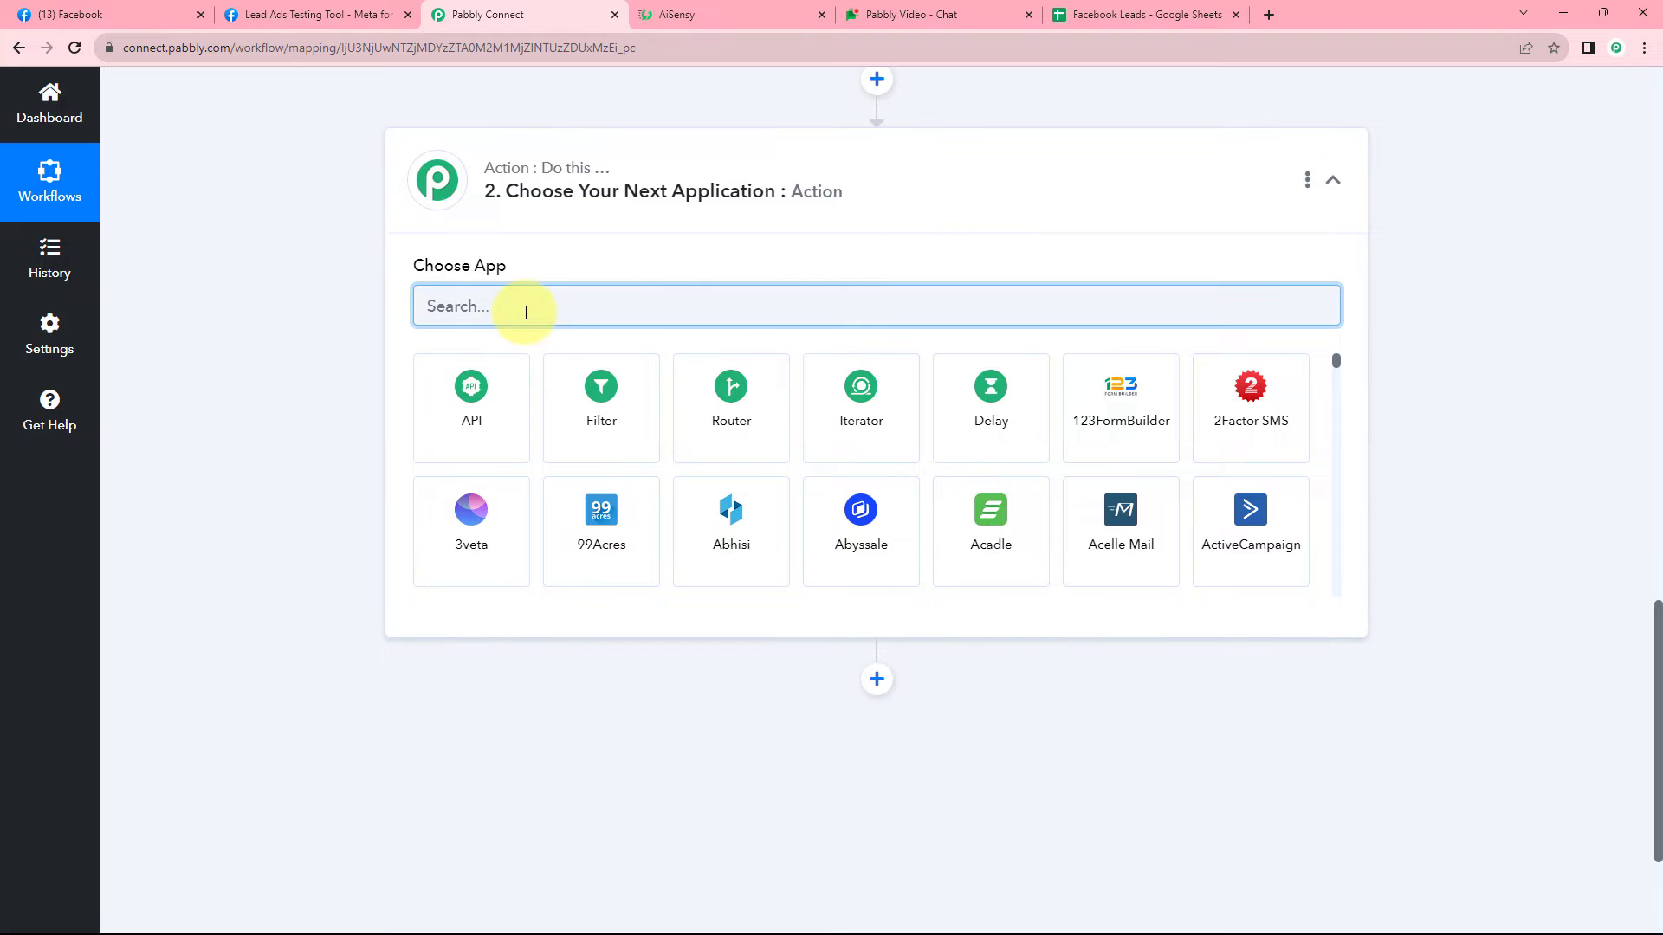
{"action": "type", "text": "AiSEn"}
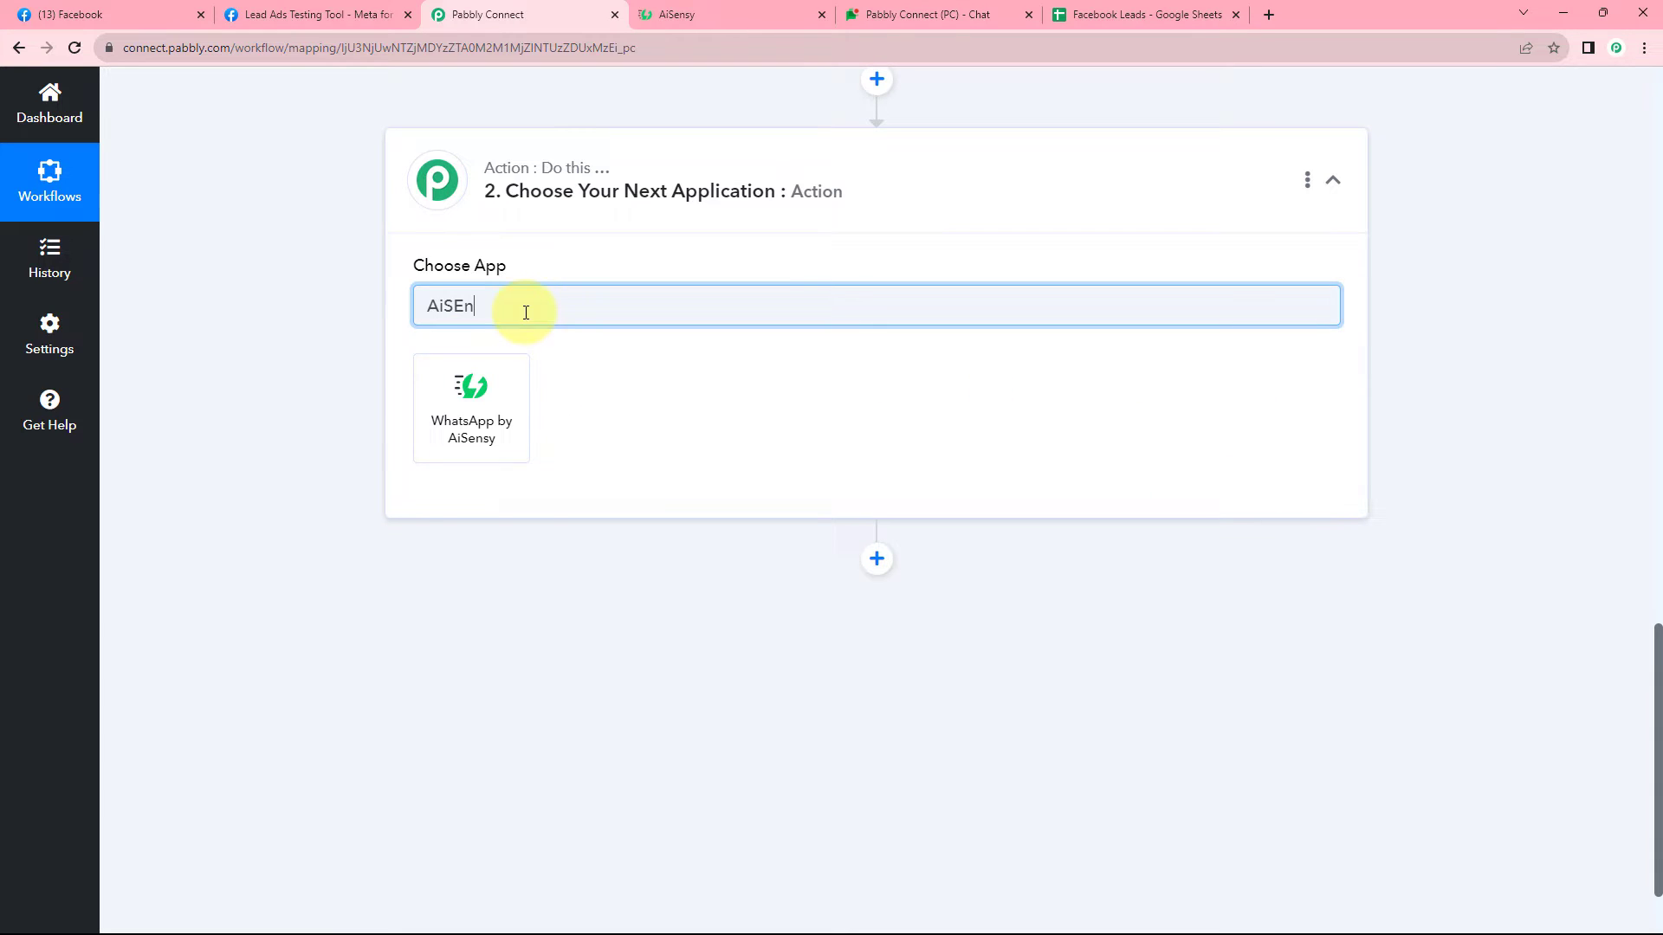
{"action": "left_click", "coordinate": [439, 414]}
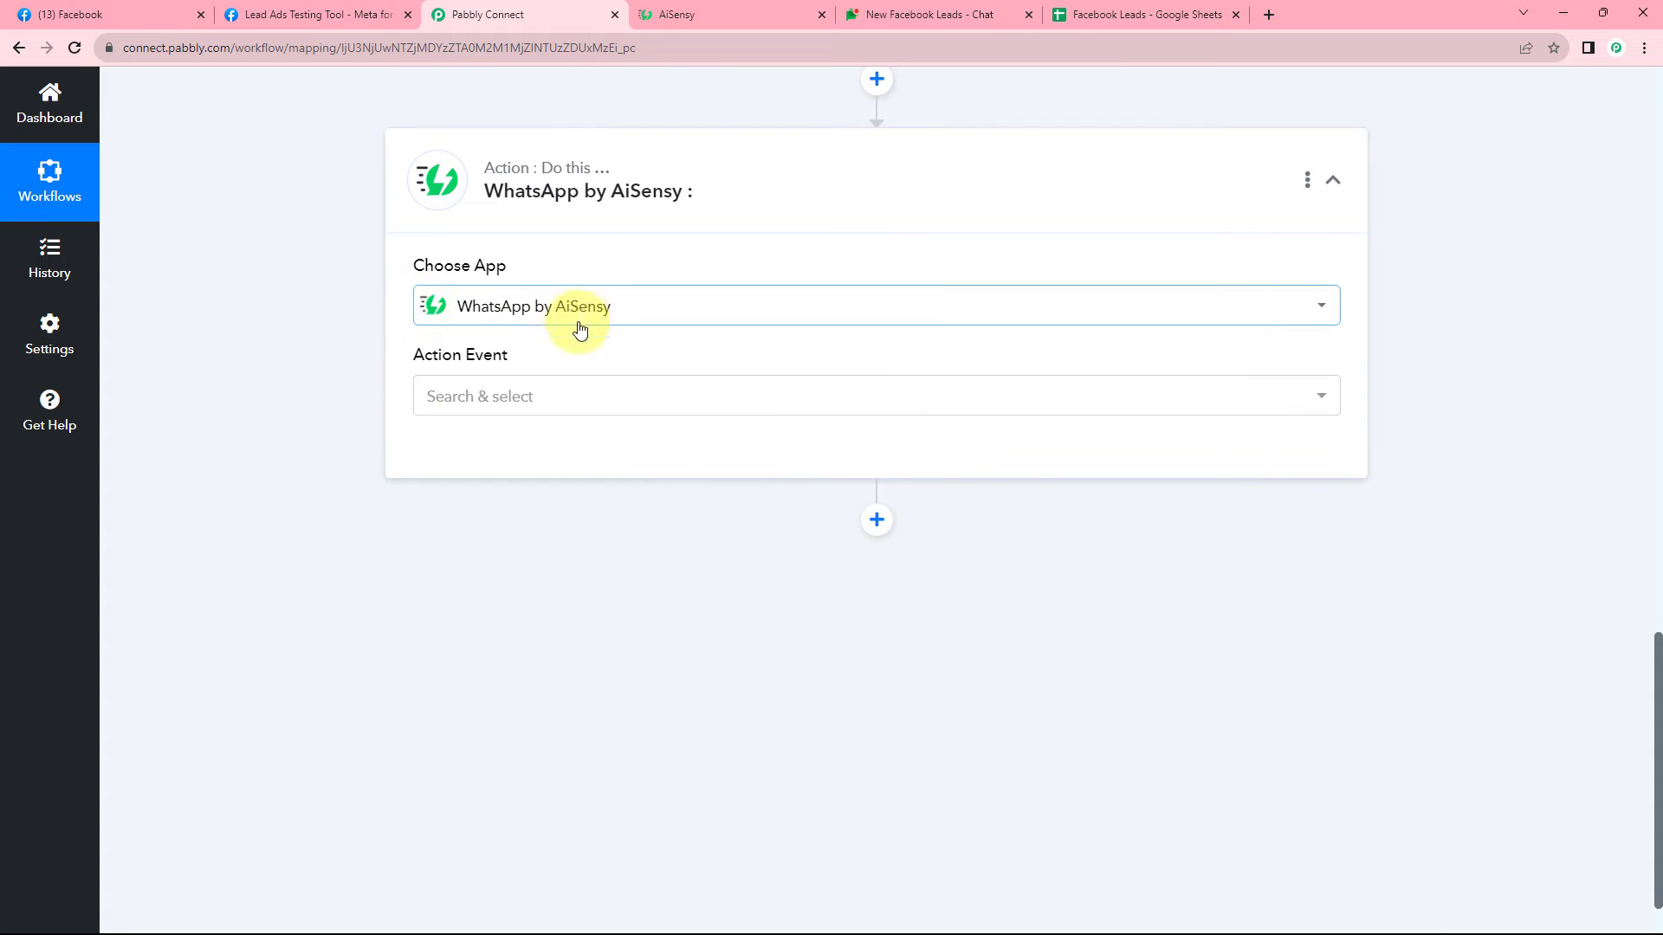
Set the event to Send Template Message and start adding a new AiSensy connection.
{"action": "left_click", "coordinate": [606, 395]}
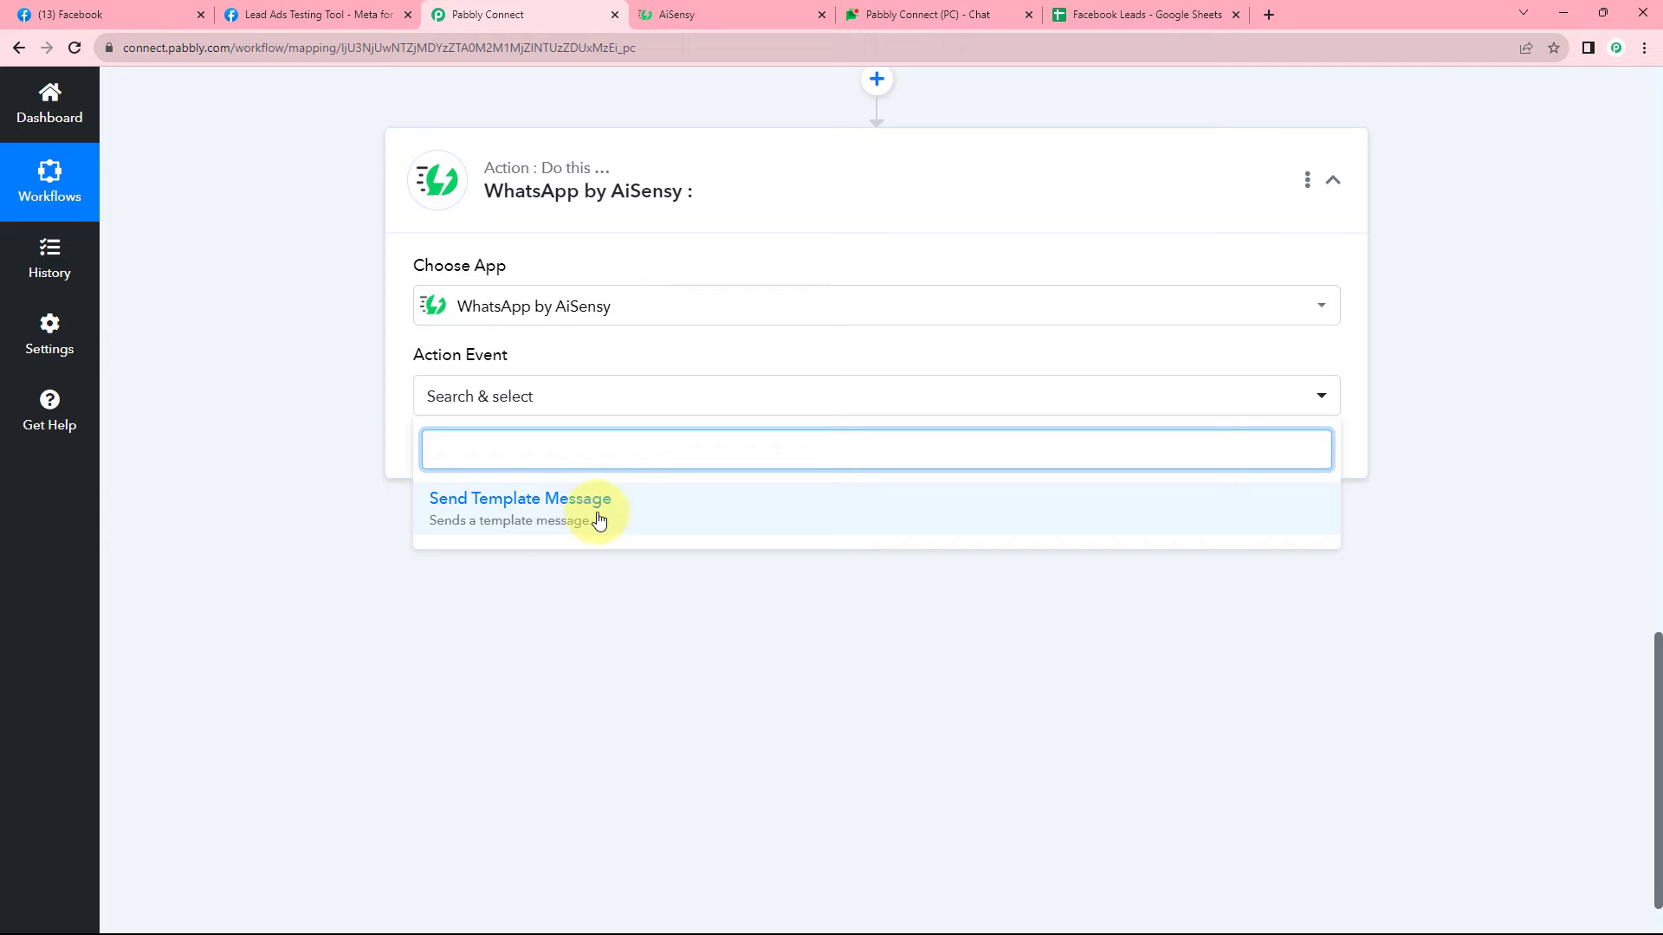
{"action": "left_click", "coordinate": [617, 520]}
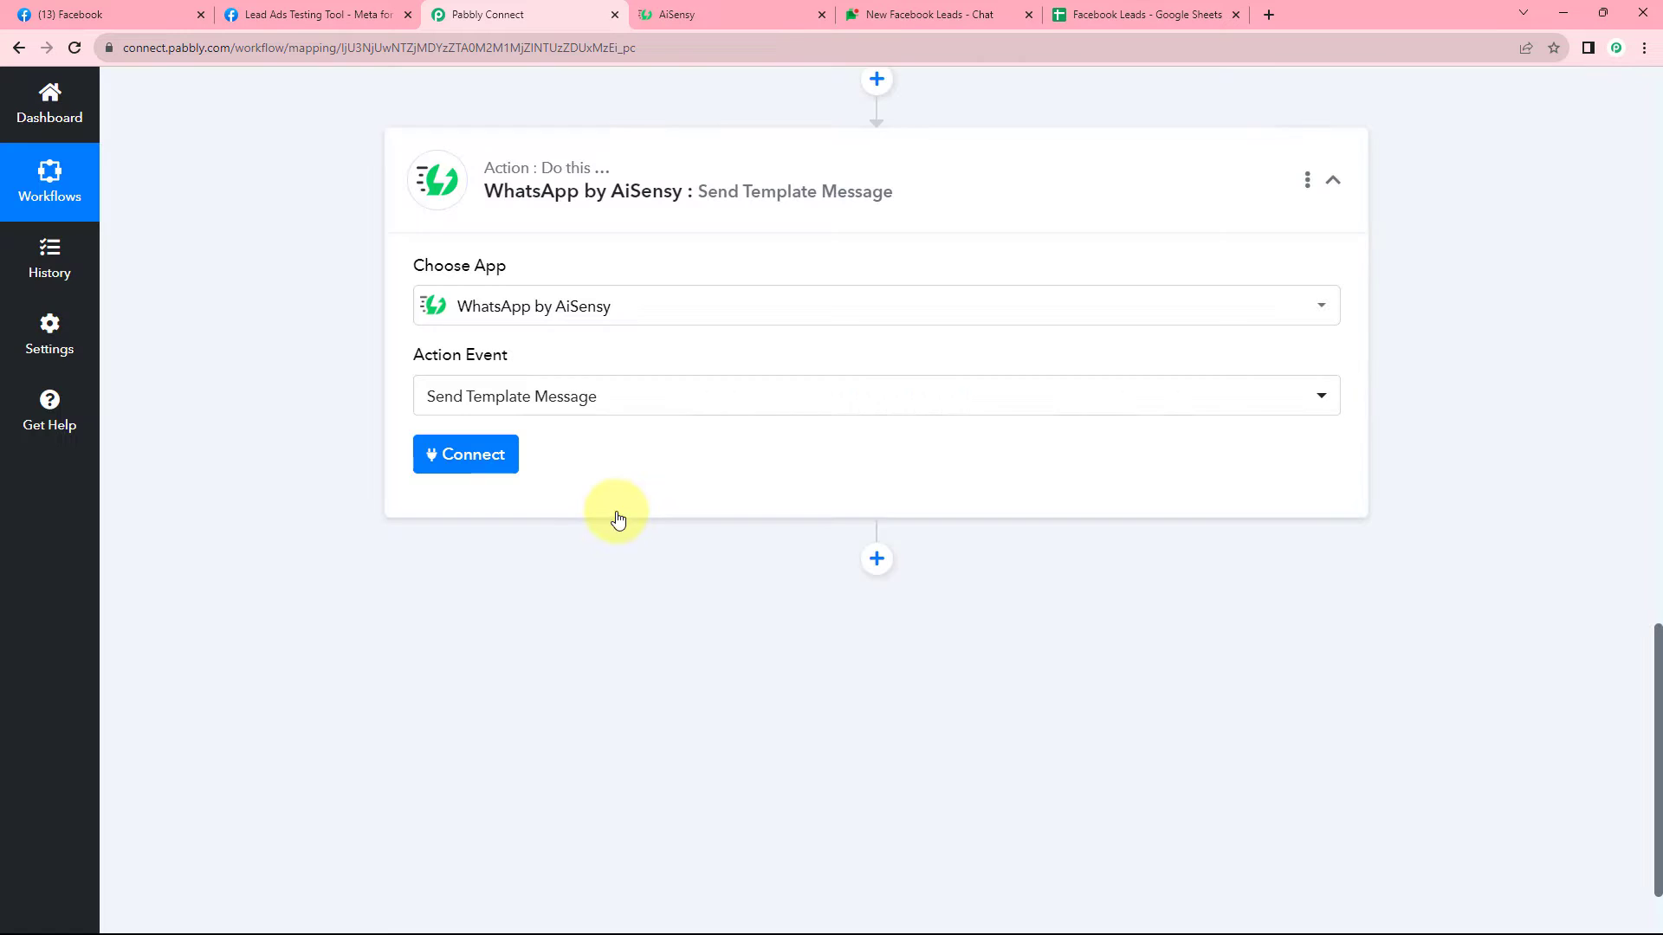
{"action": "left_click", "coordinate": [500, 450]}
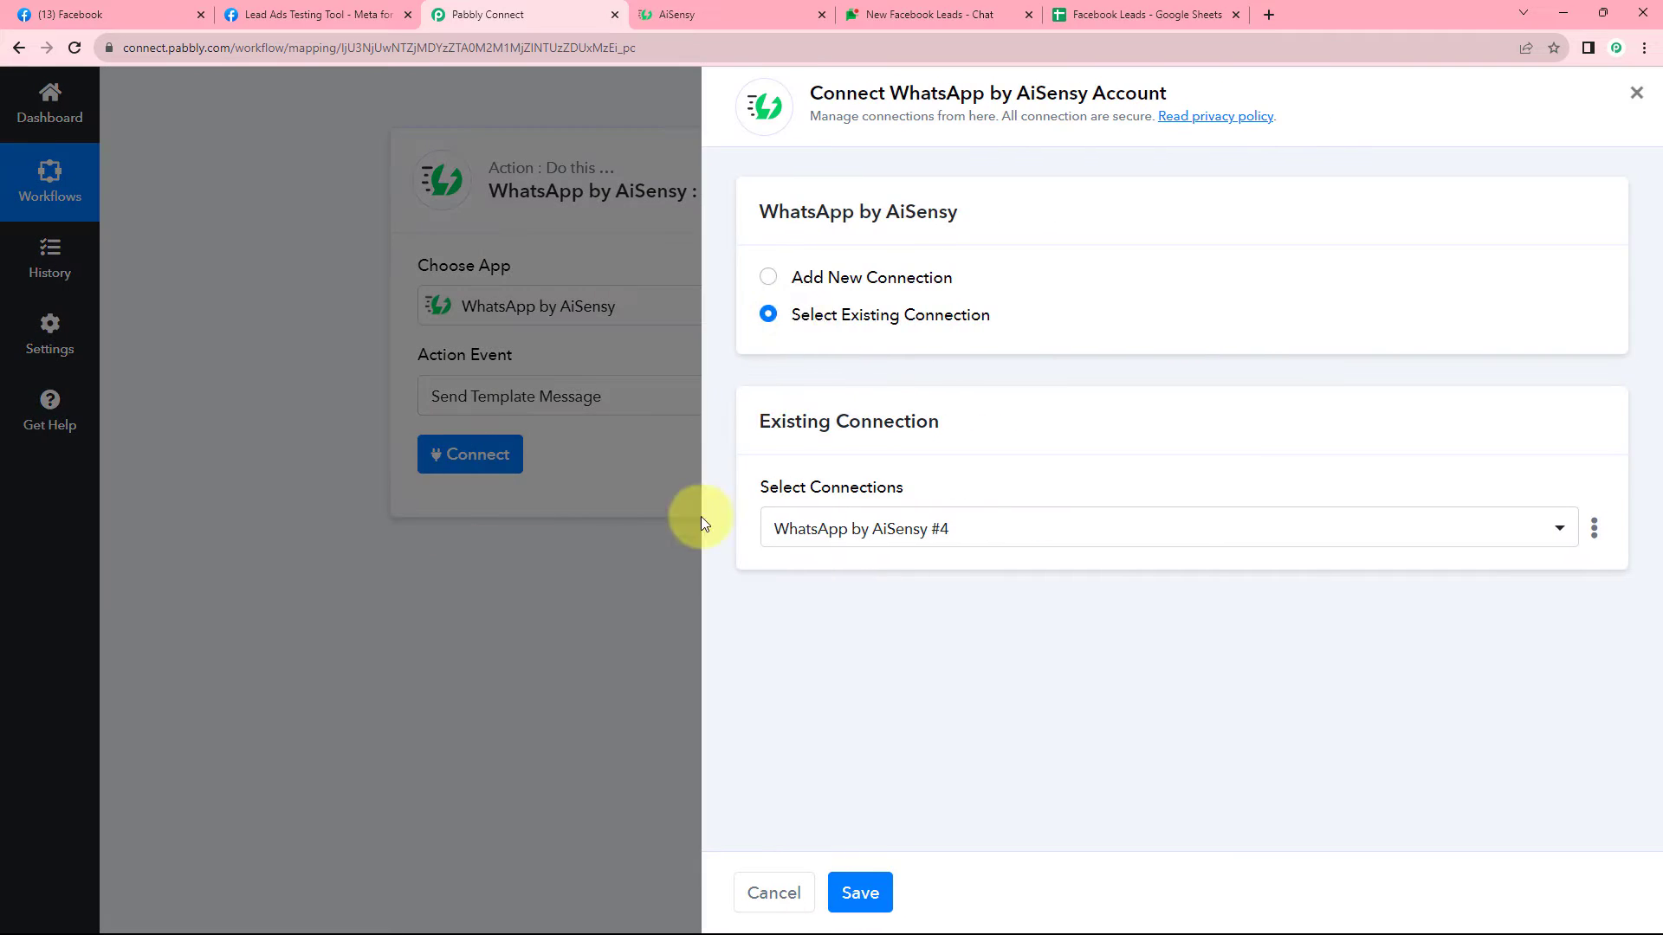
{"action": "left_click", "coordinate": [765, 277]}
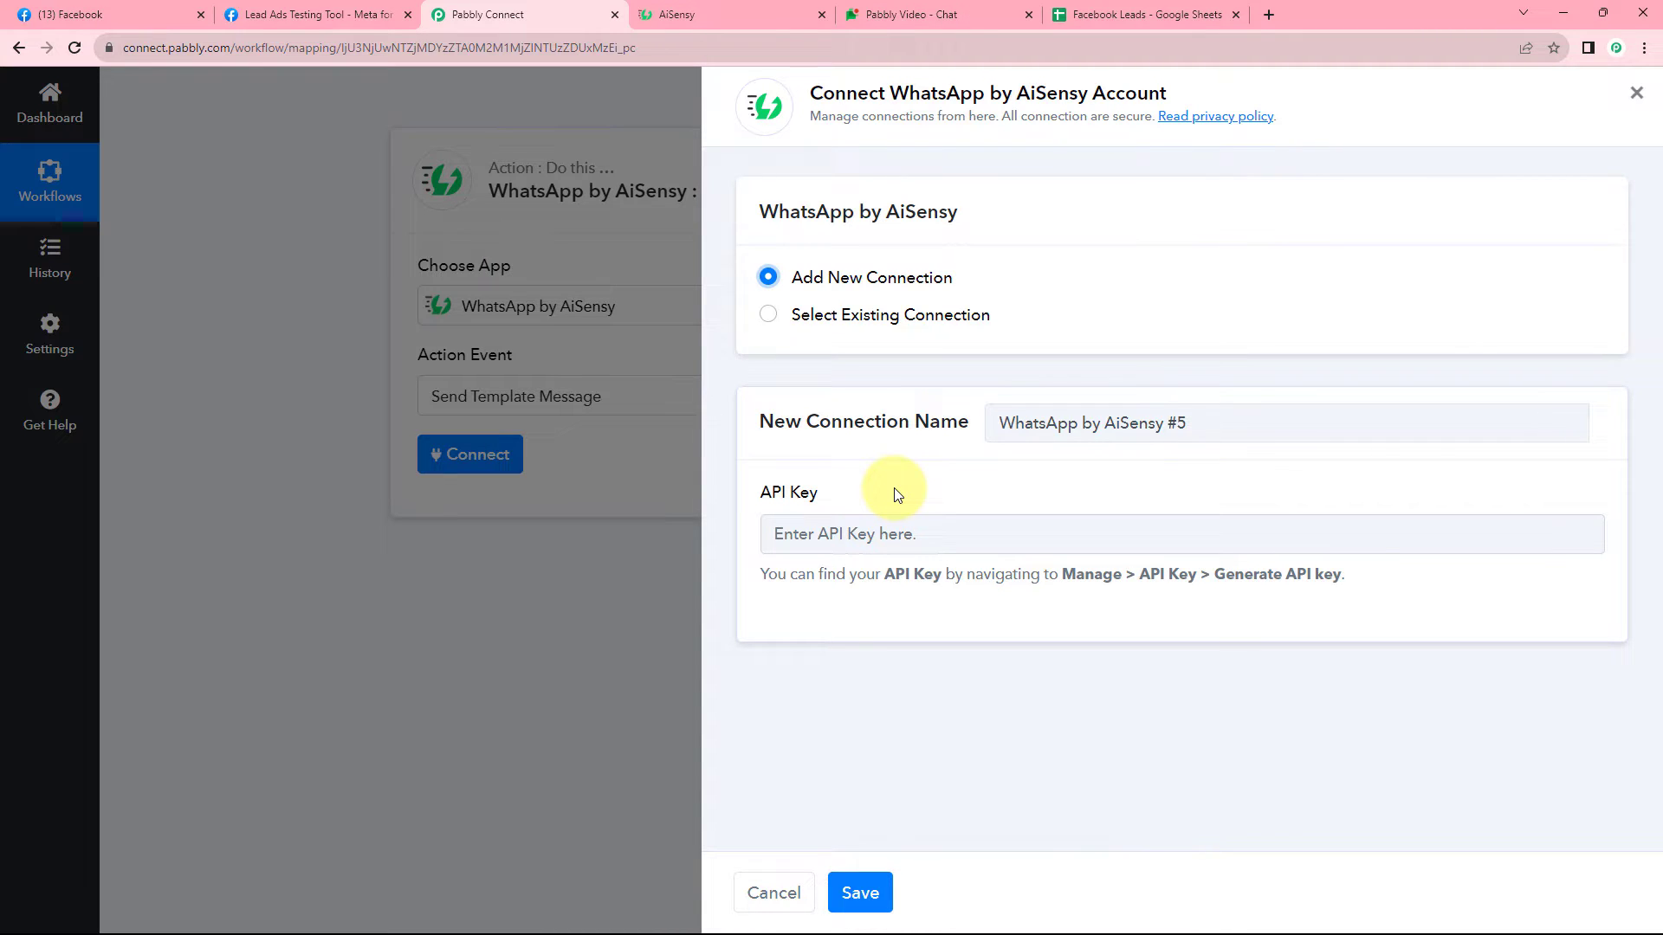
Copy the AiSensy account's API key from Manage > API Key.
{"action": "left_click", "coordinate": [739, 5]}
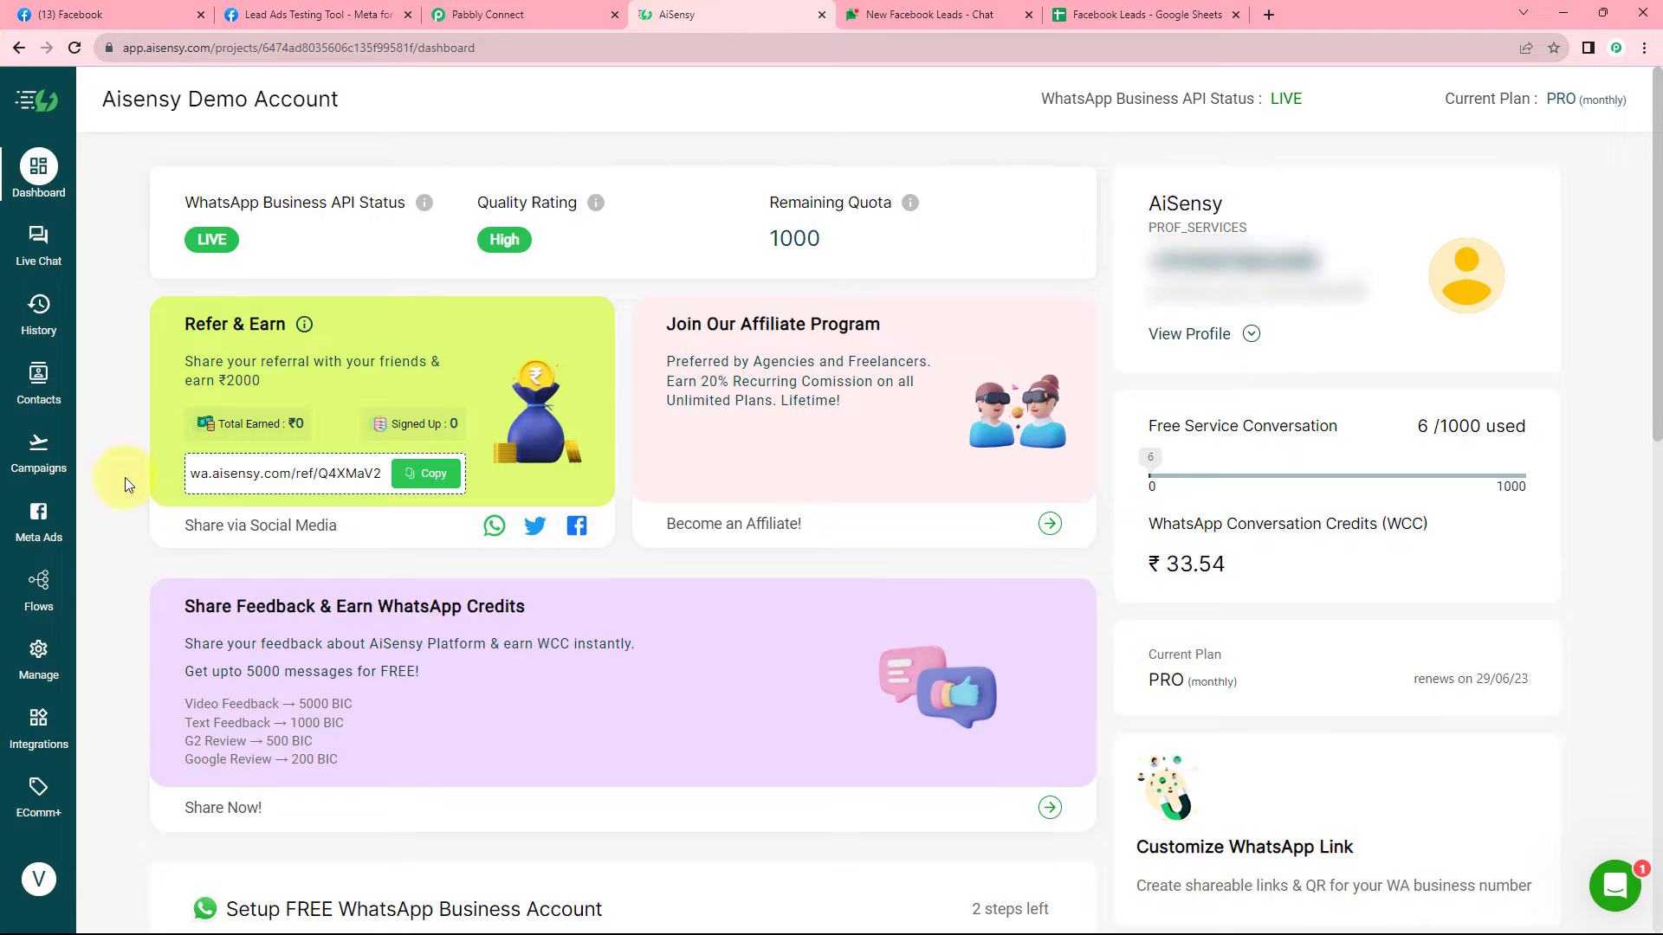
{"action": "left_click", "coordinate": [28, 665]}
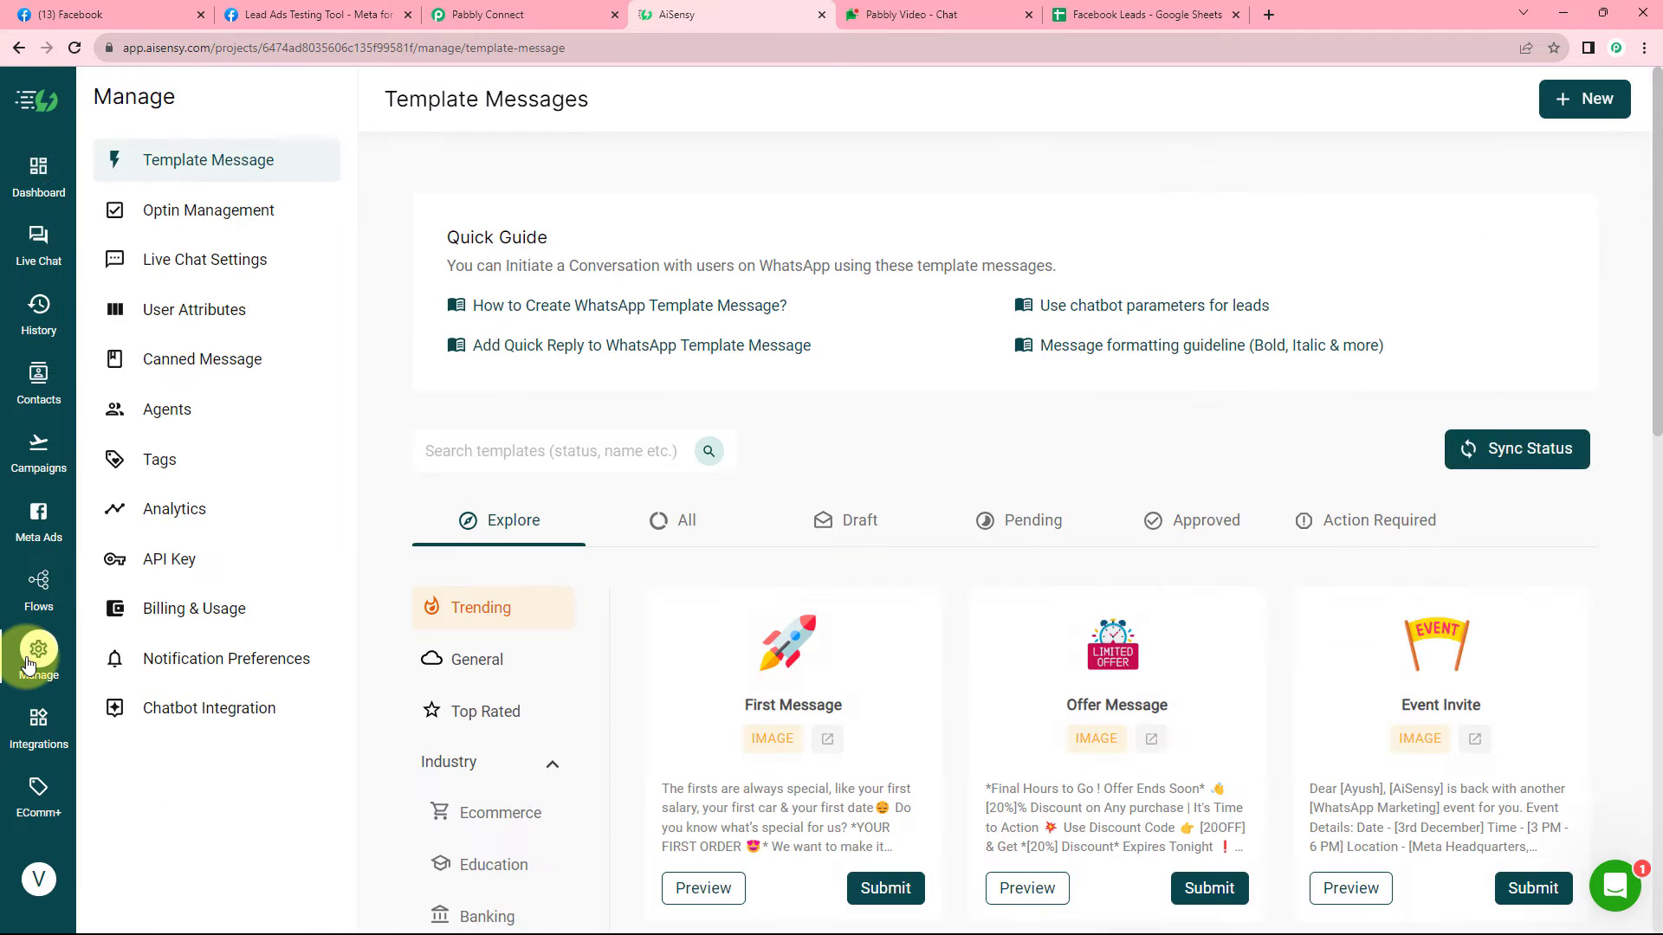
{"action": "left_click", "coordinate": [180, 561]}
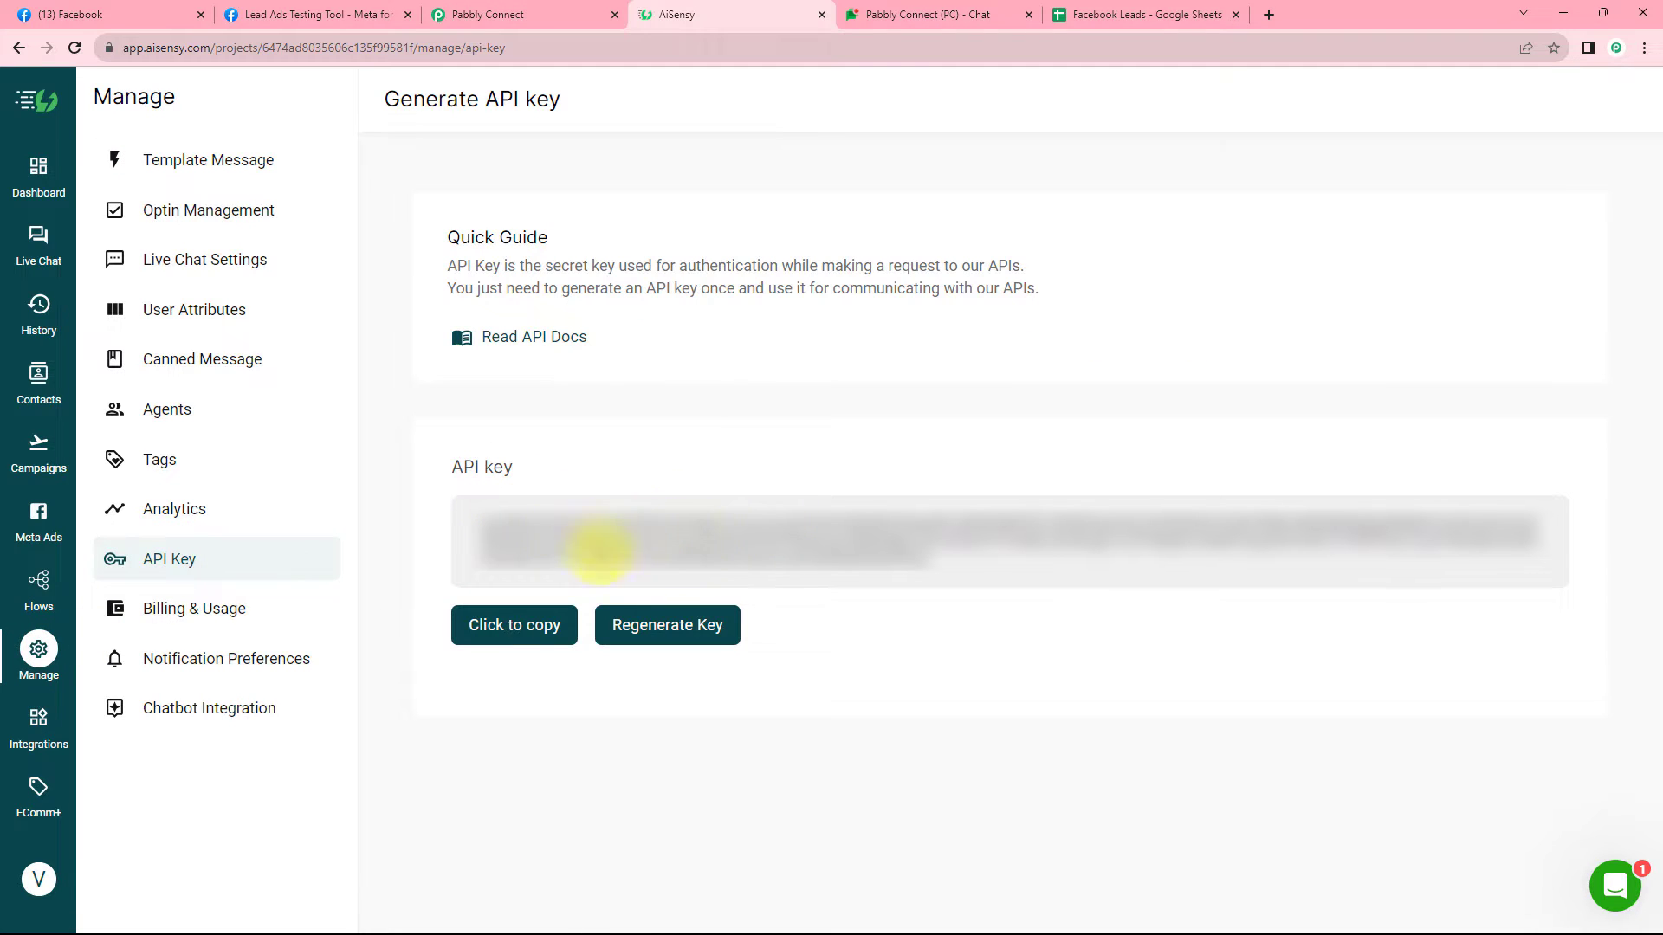
{"action": "left_click", "coordinate": [542, 624]}
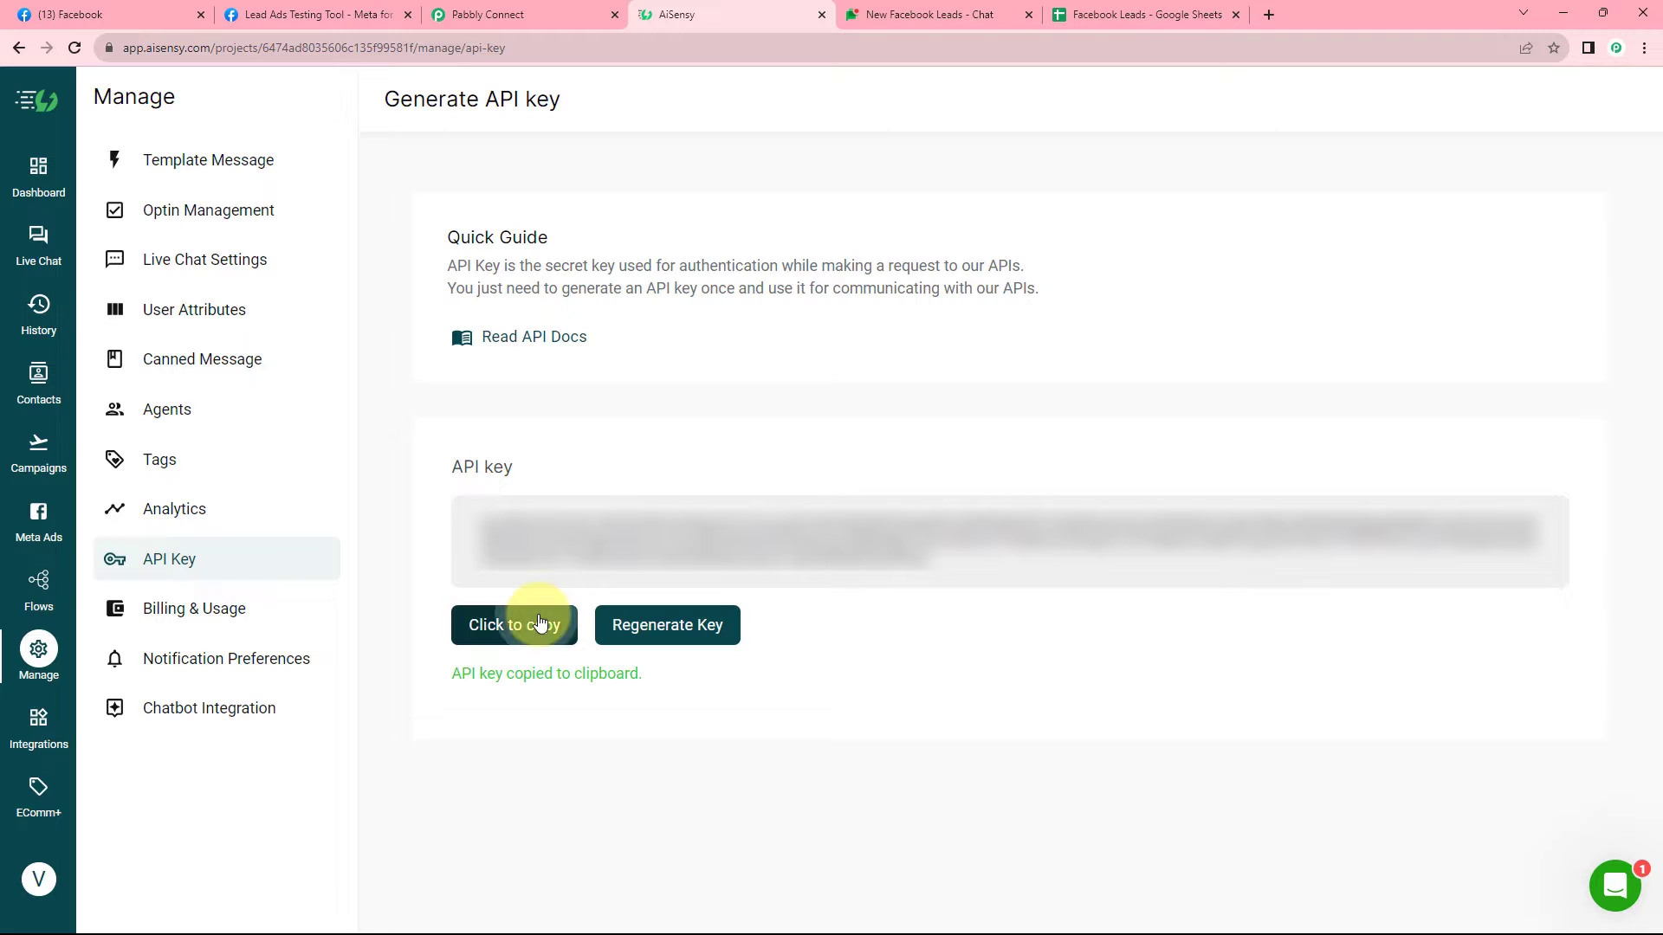
Paste the copied API key into Pabbly Connect's new-connection field.
{"action": "left_click", "coordinate": [597, 14]}
{"action": "right_click", "coordinate": [863, 534]}
{"action": "left_click", "coordinate": [927, 663]}
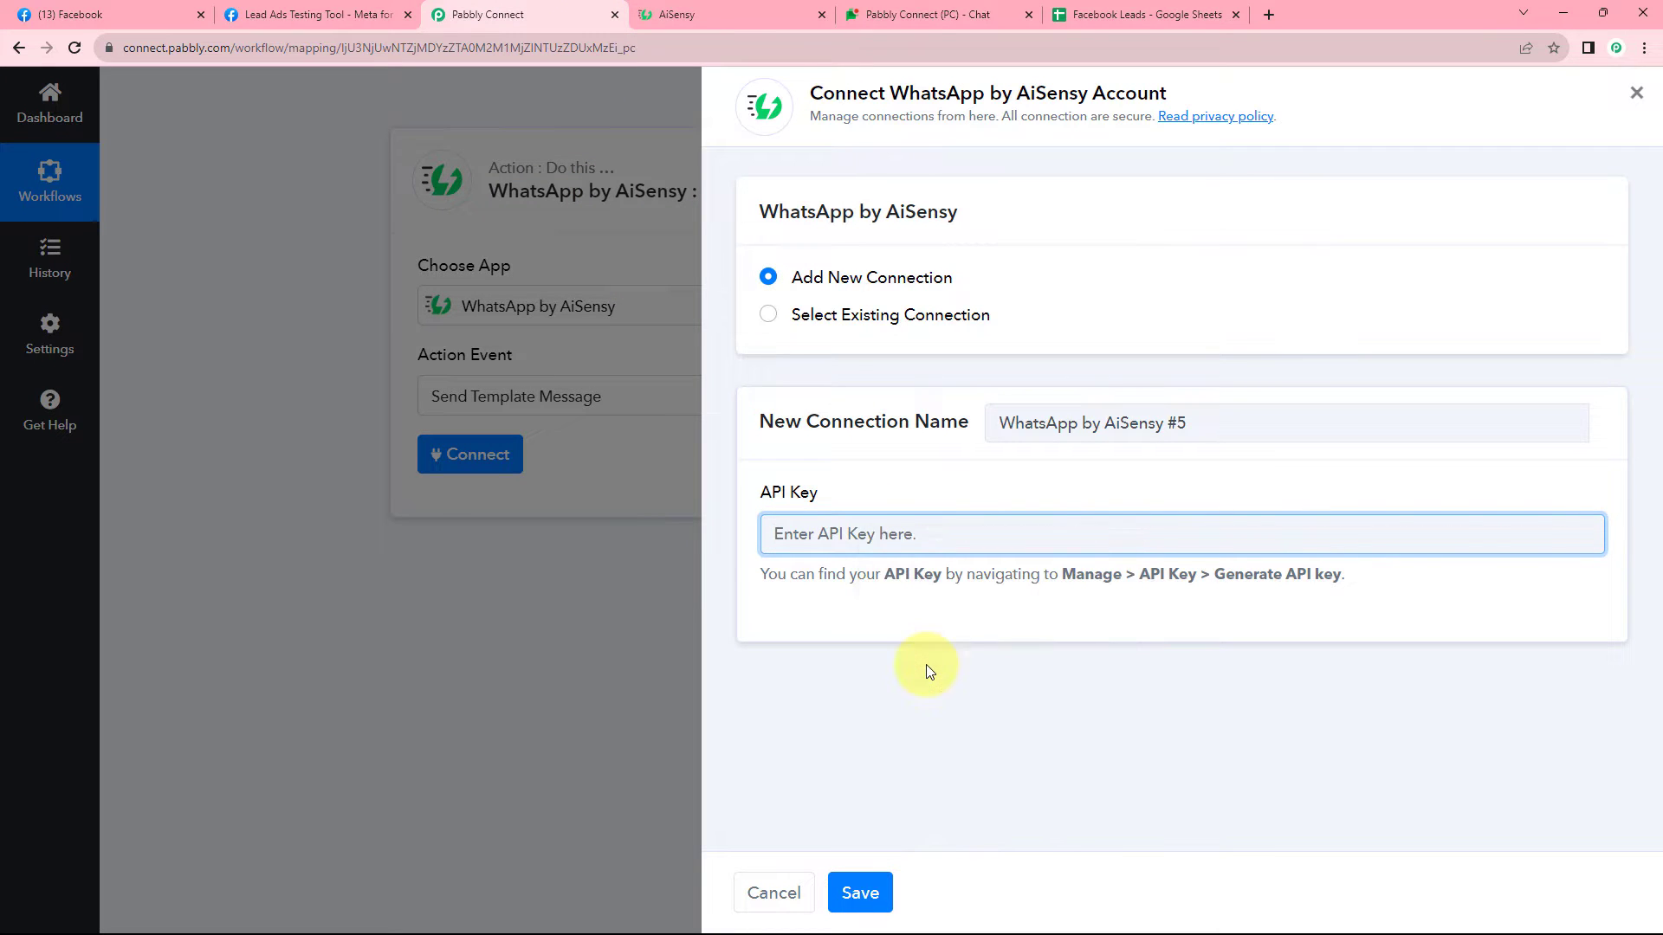
Save the AiSensy connection and review its Campaign Name and Mobile Number fields.
{"action": "left_click", "coordinate": [860, 893]}
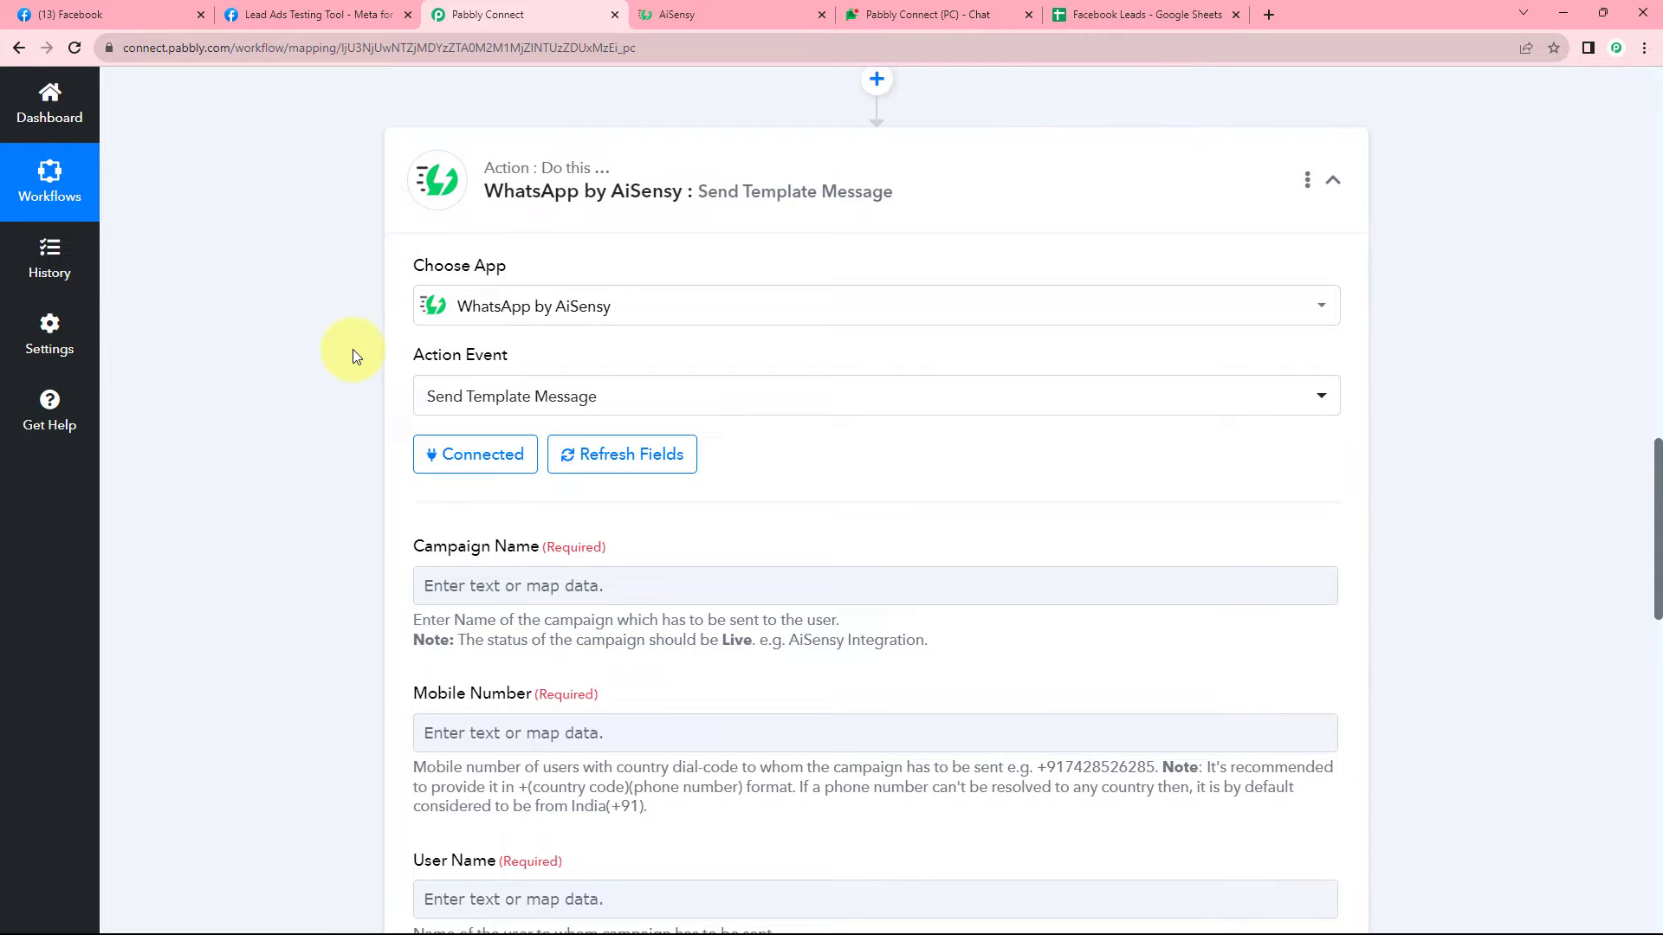
{"action": "scroll", "coordinate": [352, 350], "scroll_direction": "down", "scroll_amount": 3}
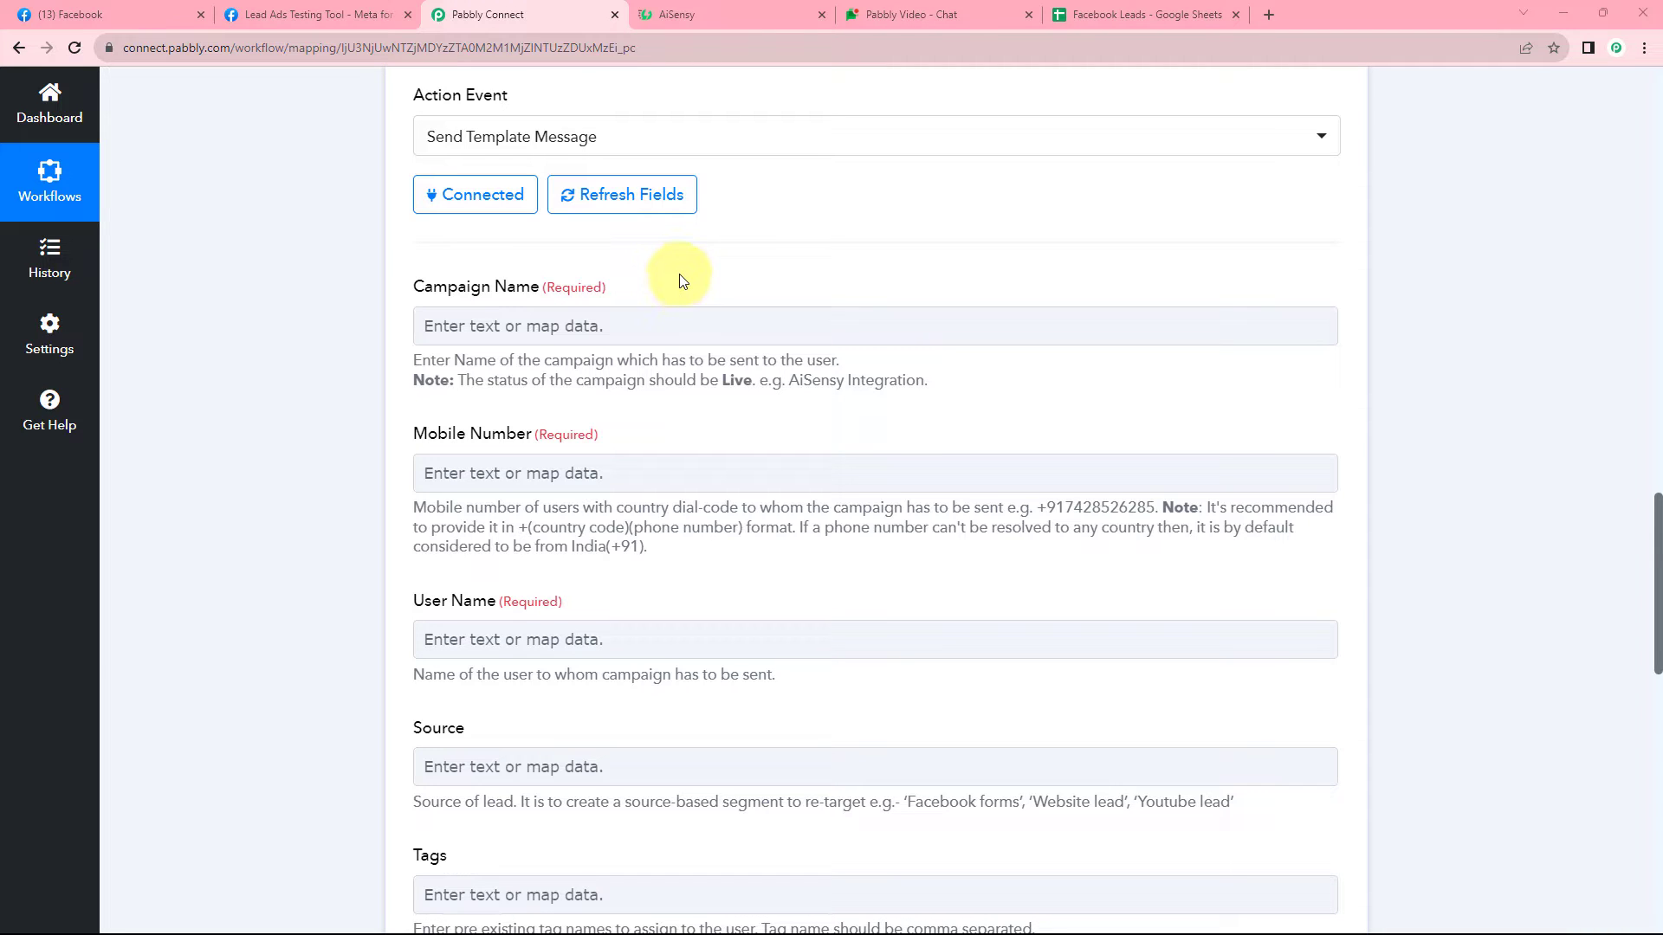
{"action": "left_click", "coordinate": [730, 5]}
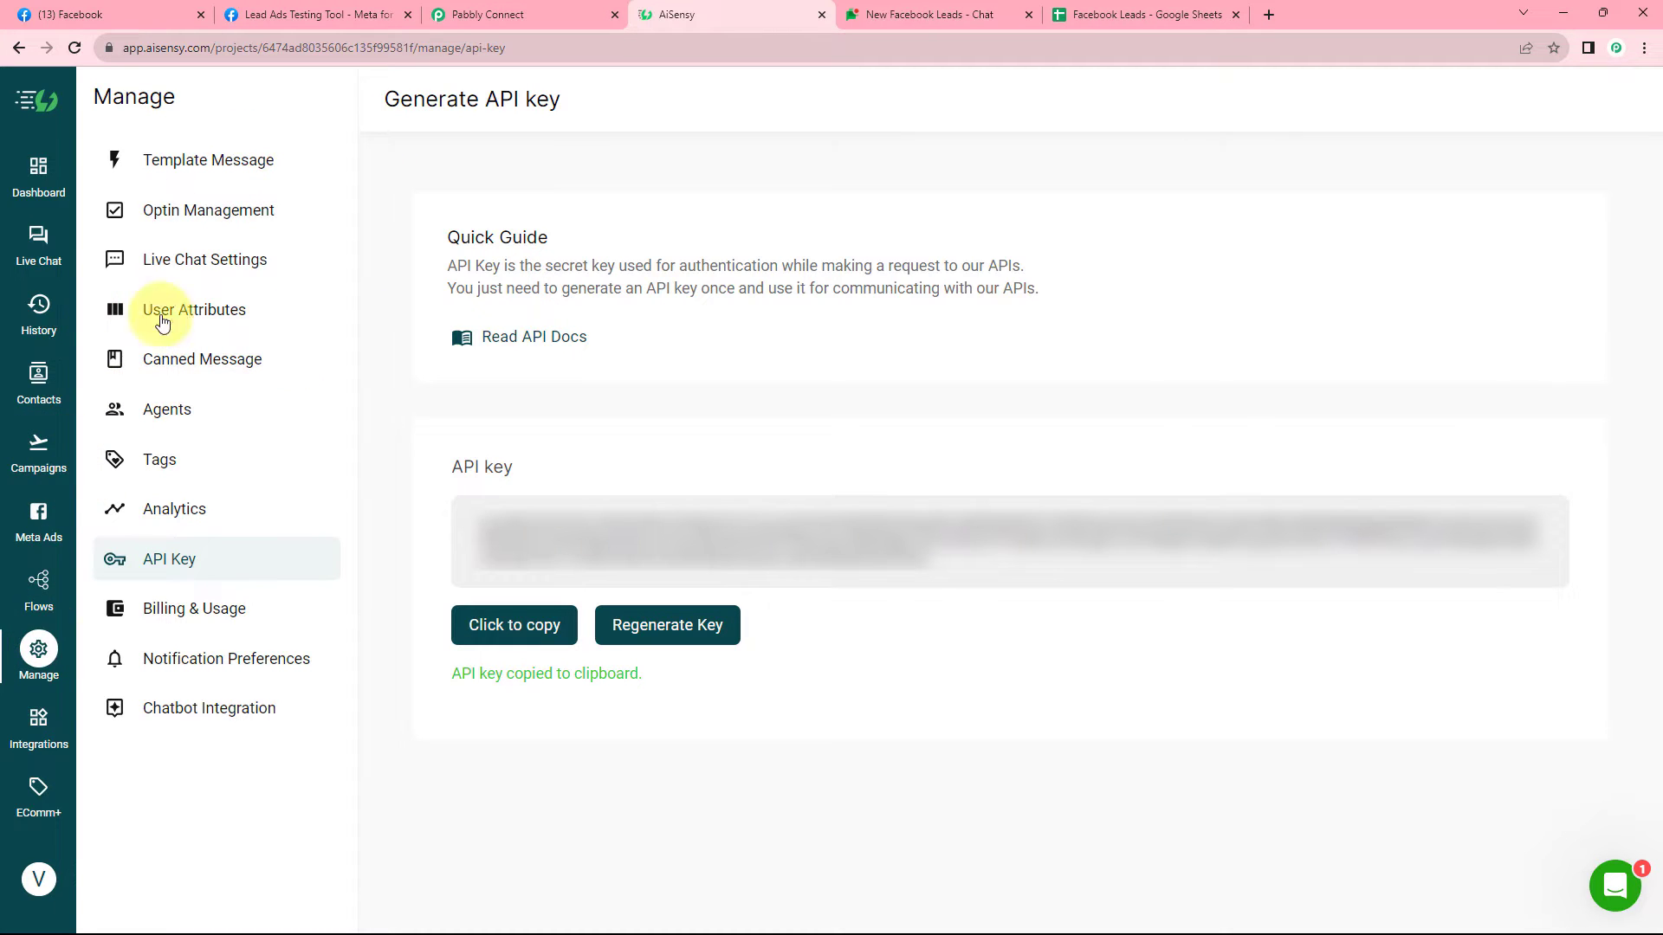
Open AiSensy's Template Messages list and browse all existing templates.
{"action": "left_click", "coordinate": [210, 159]}
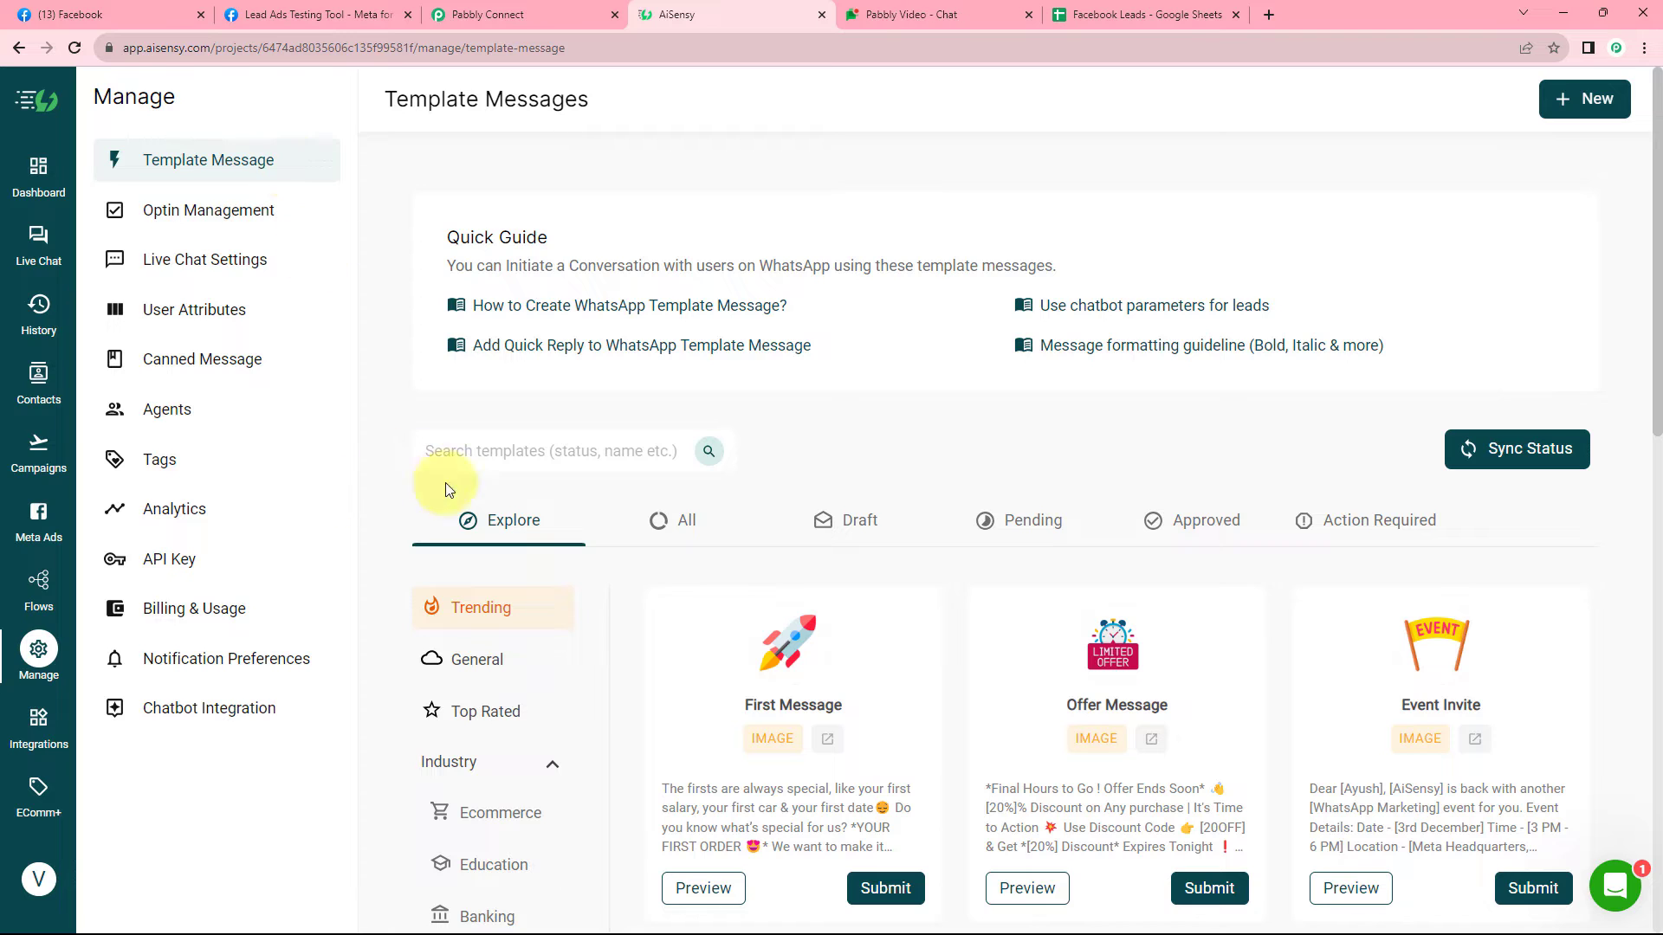
{"action": "left_click", "coordinate": [670, 524]}
{"action": "scroll", "coordinate": [793, 447], "scroll_direction": "down", "scroll_amount": 5}
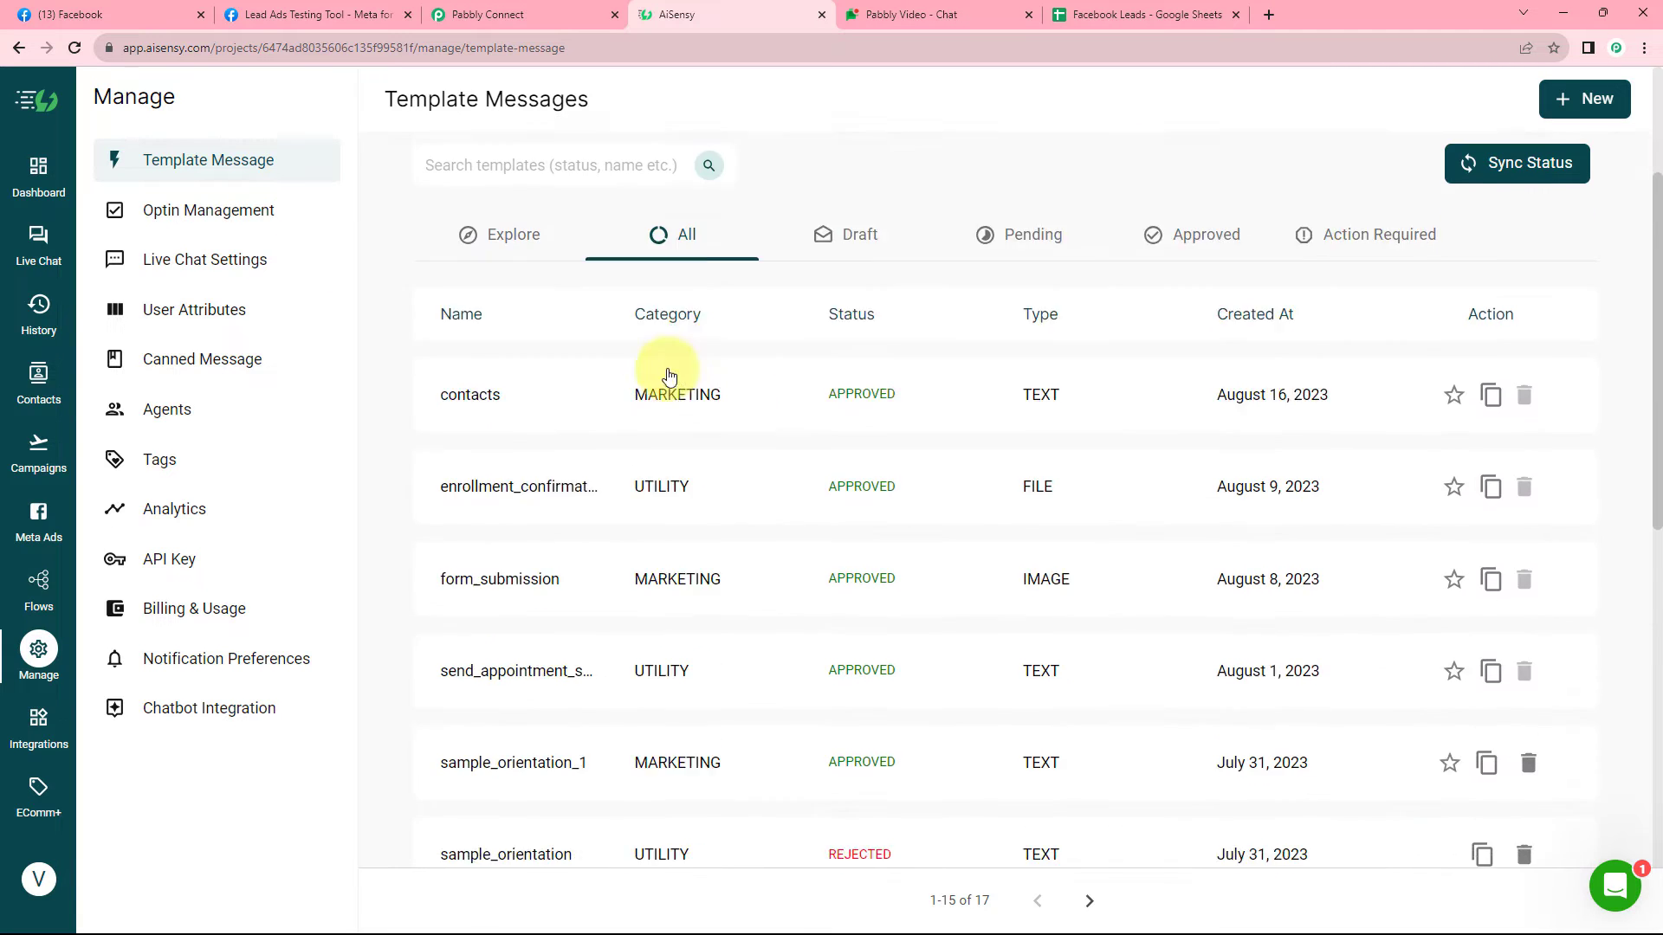
{"action": "scroll", "coordinate": [409, 385], "scroll_direction": "up", "scroll_amount": 2}
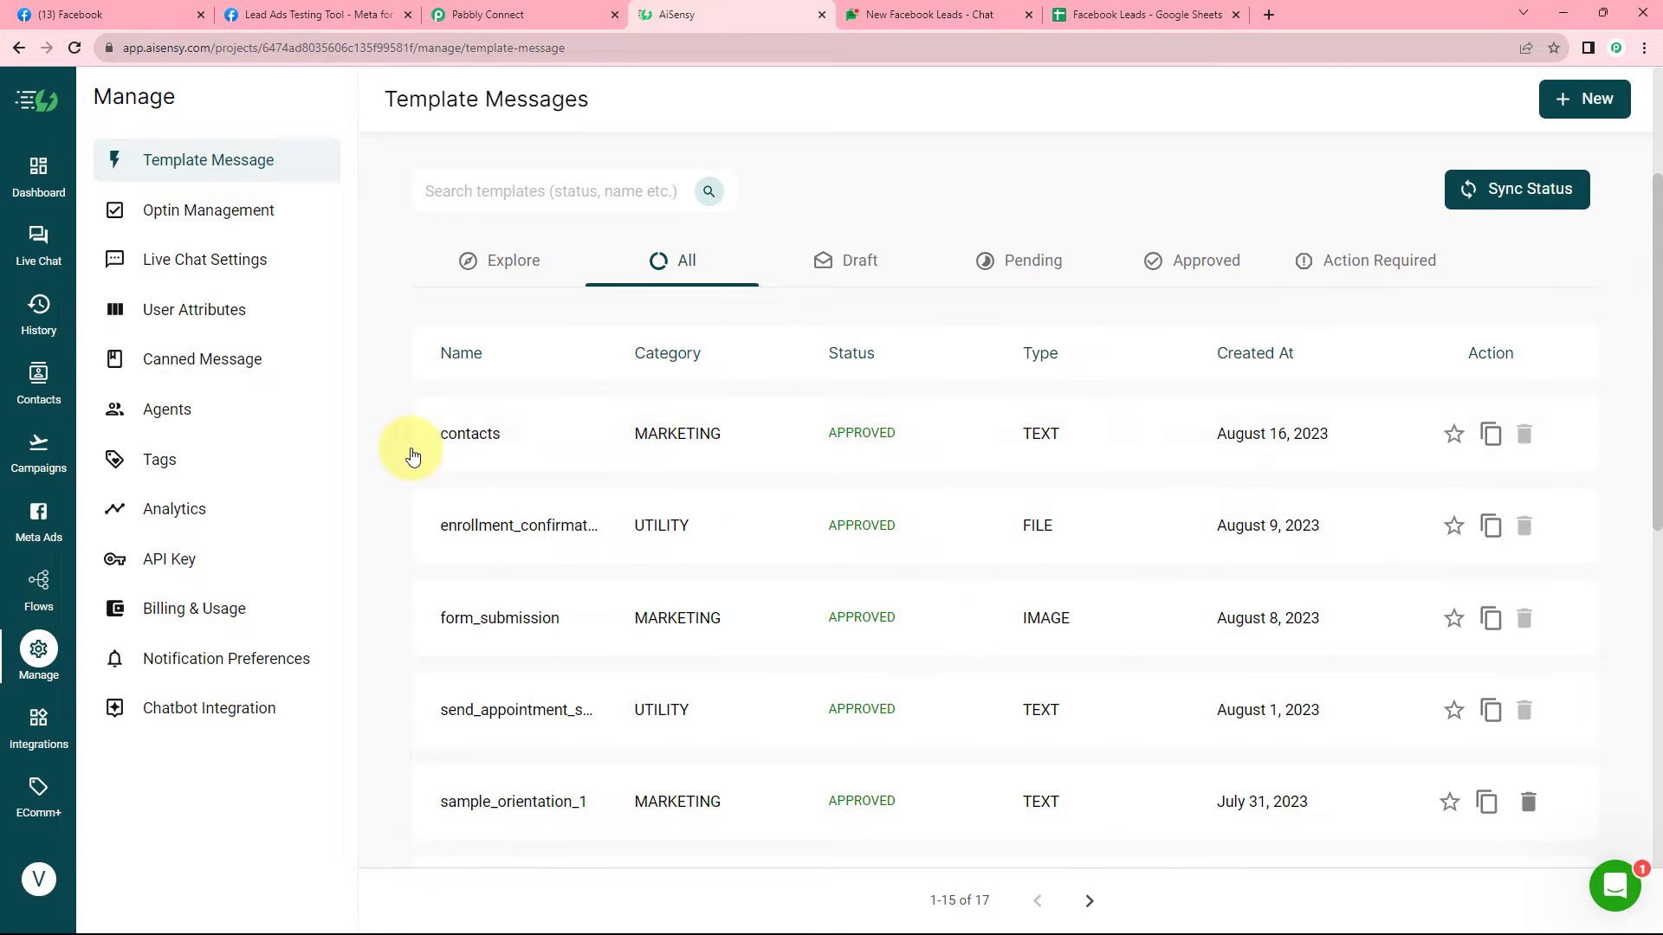
{"action": "scroll", "coordinate": [398, 462], "scroll_direction": "down", "scroll_amount": 3}
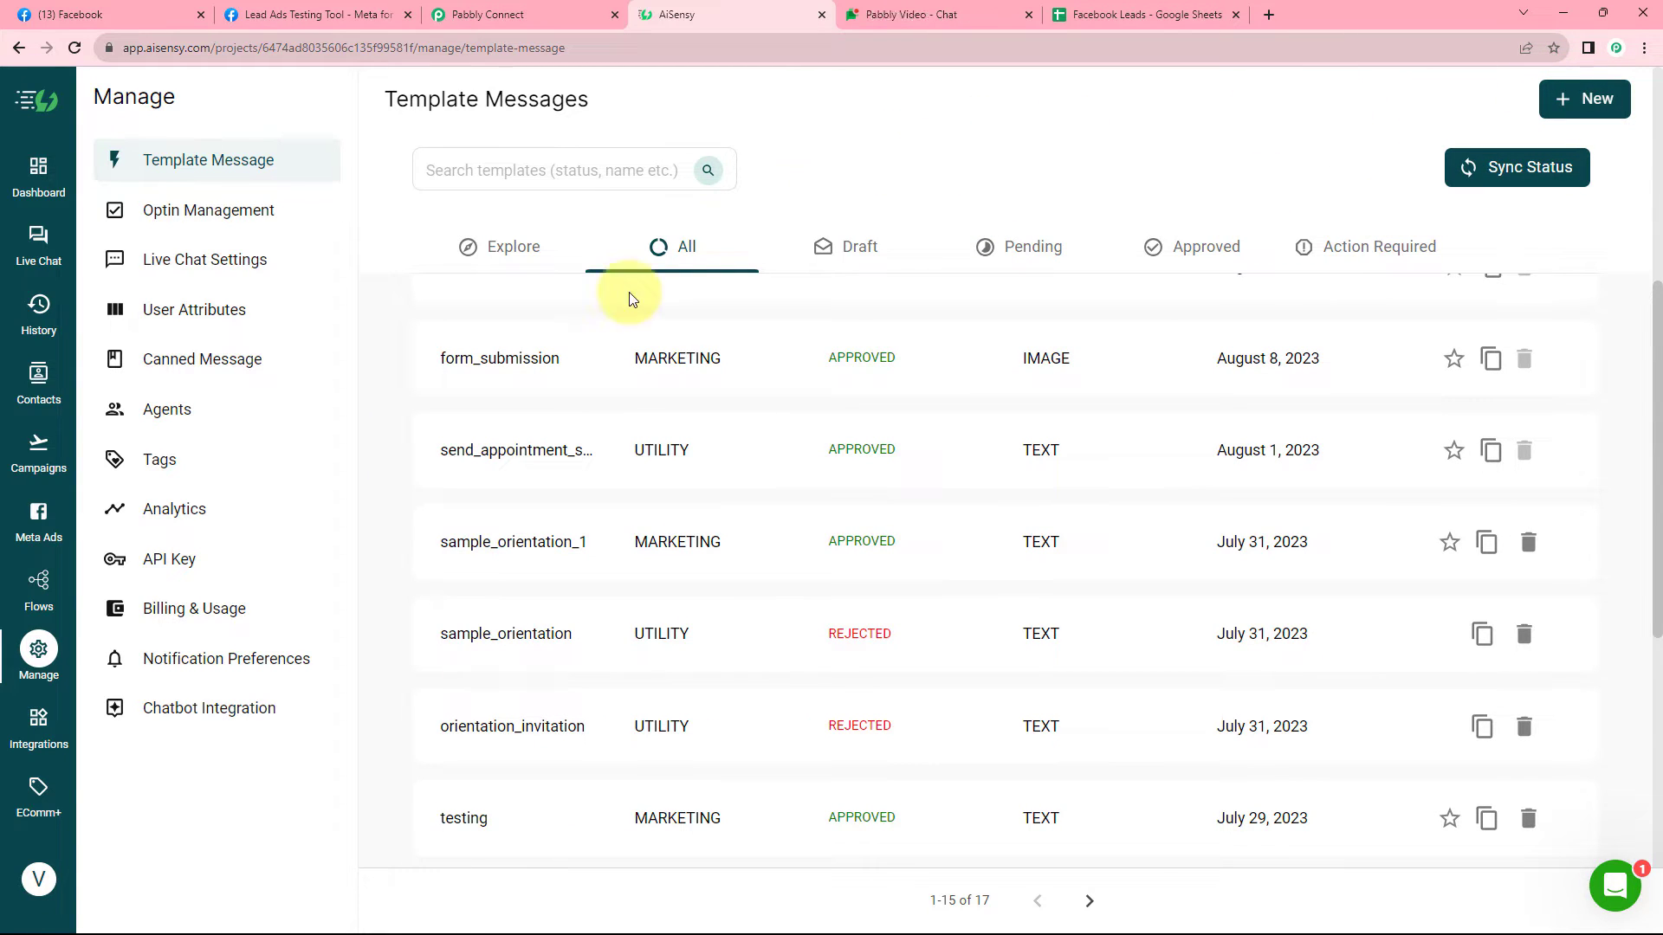
{"action": "scroll", "coordinate": [558, 367], "scroll_direction": "down", "scroll_amount": 2}
{"action": "scroll", "coordinate": [558, 371], "scroll_direction": "down", "scroll_amount": 2}
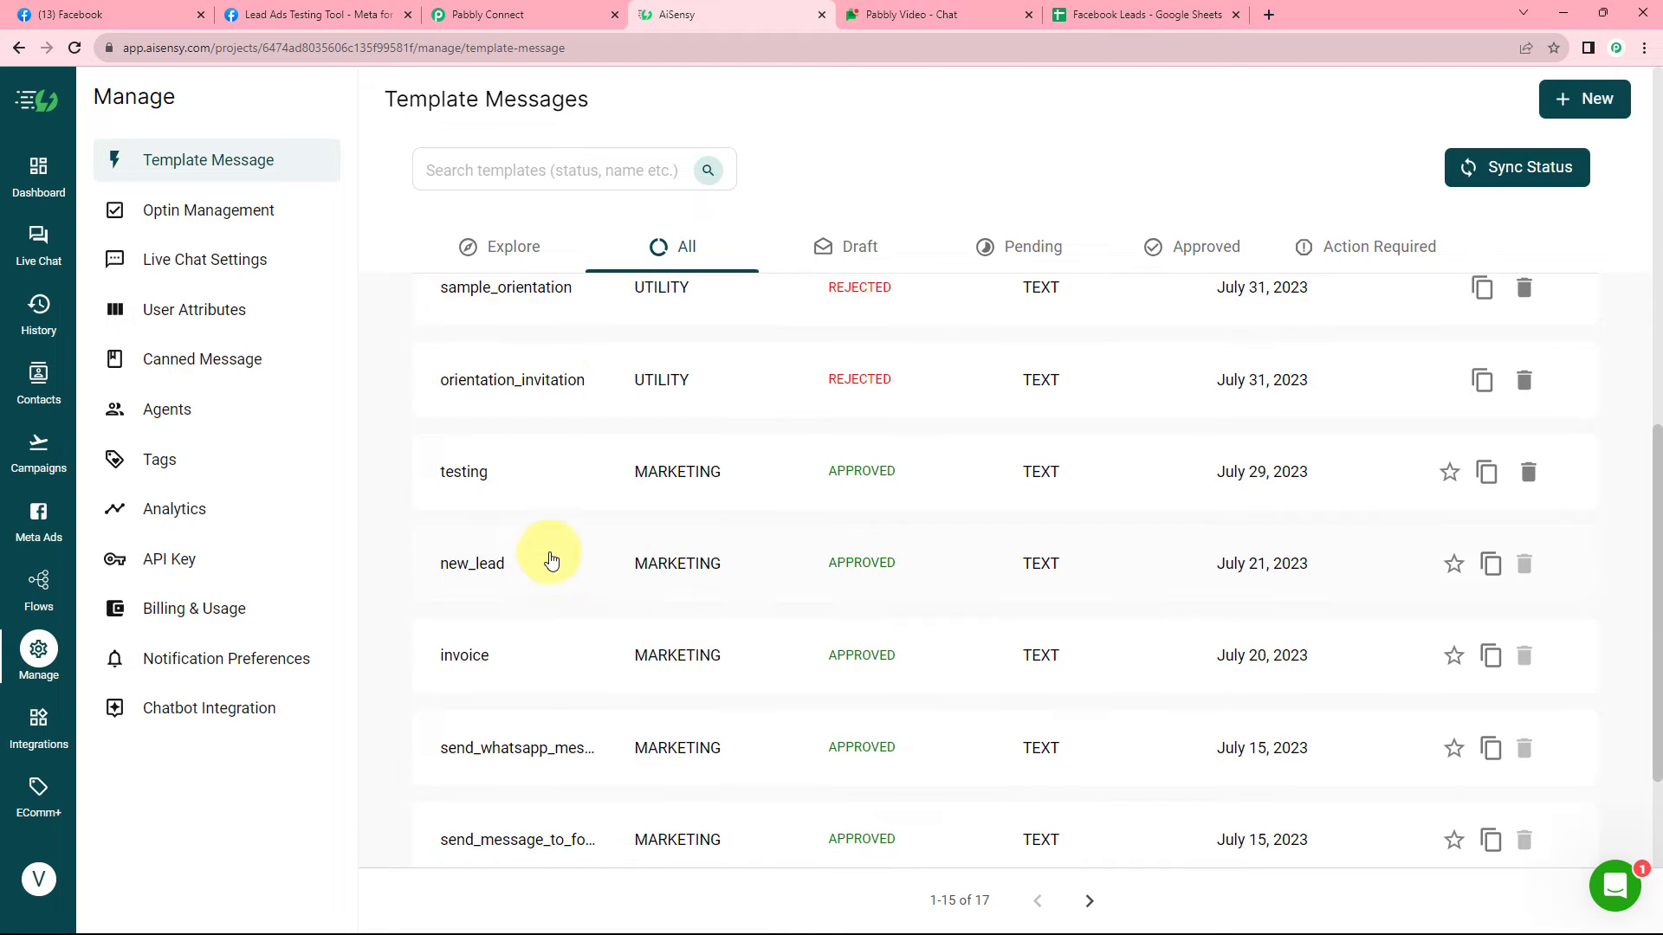
{"action": "scroll", "coordinate": [590, 504], "scroll_direction": "down", "scroll_amount": 5}
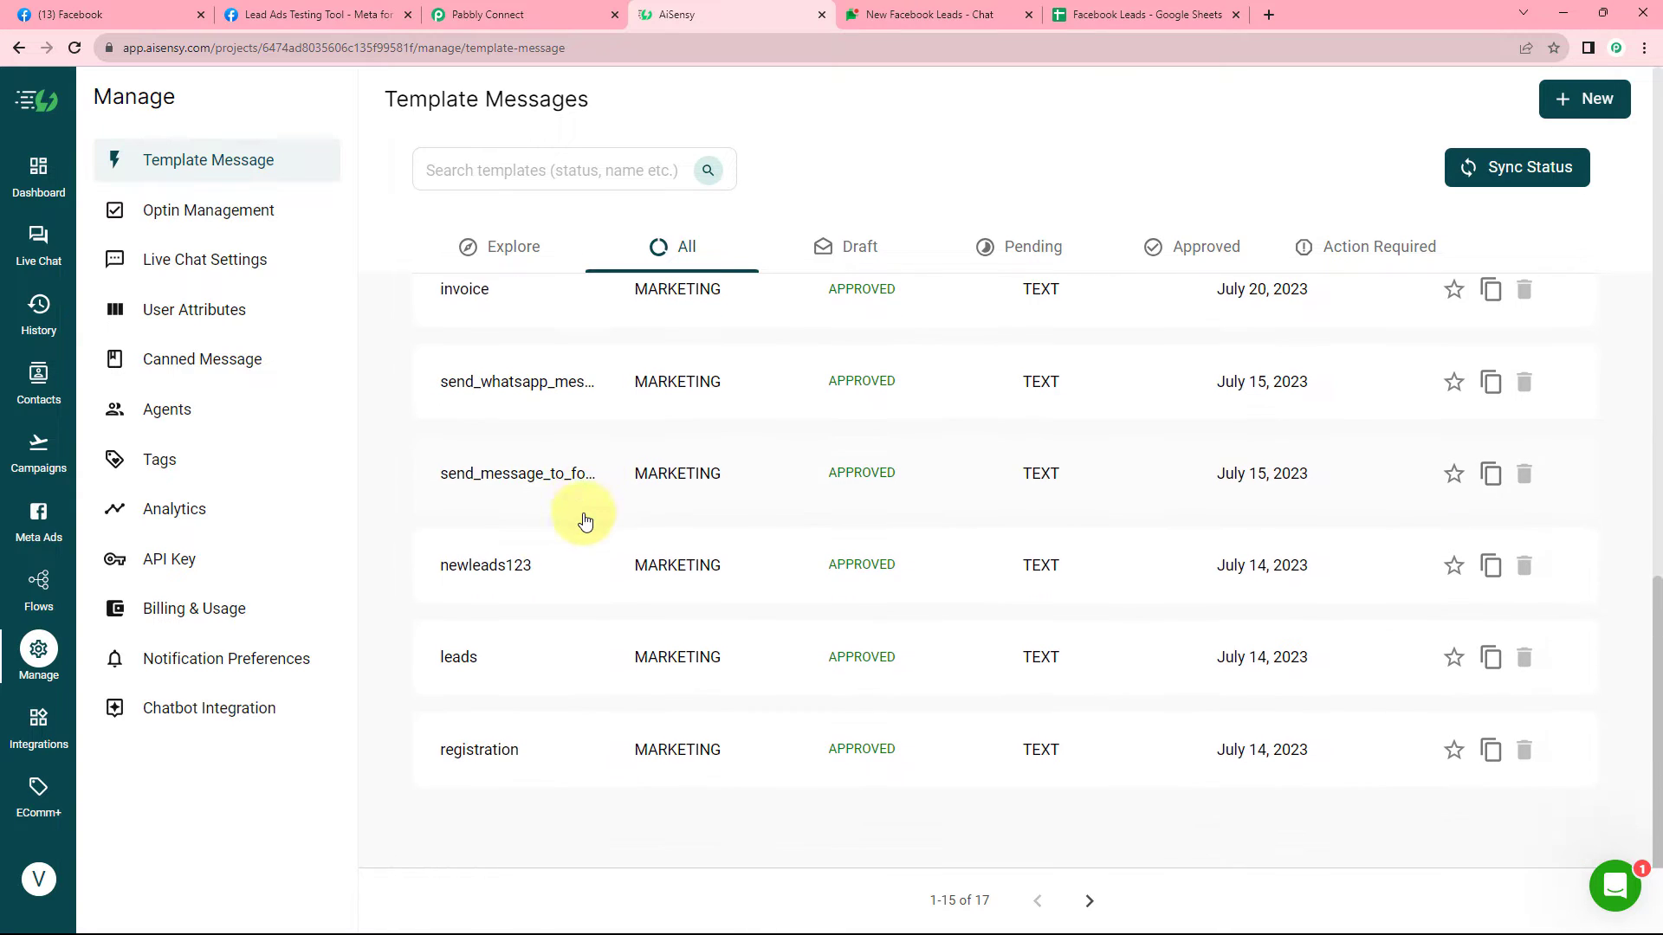
Preview the newleads123 template and its Welcome Onboard message.
{"action": "left_click", "coordinate": [585, 565]}
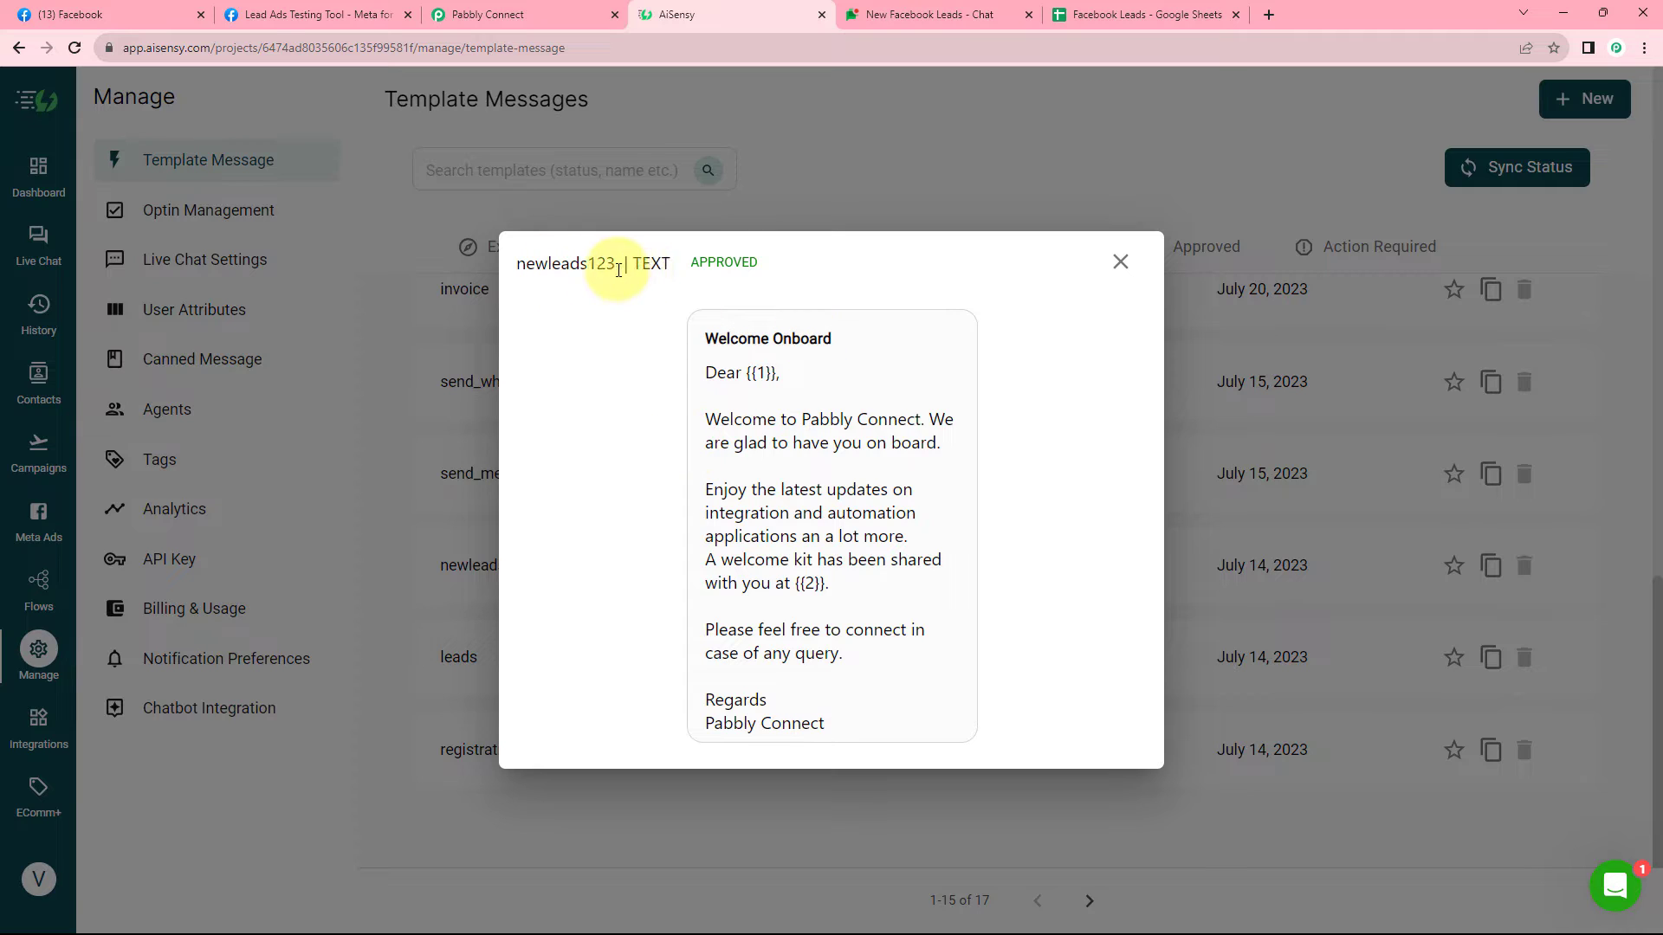
{"action": "left_click_drag", "start_coordinate": [609, 265], "coordinate": [511, 260]}
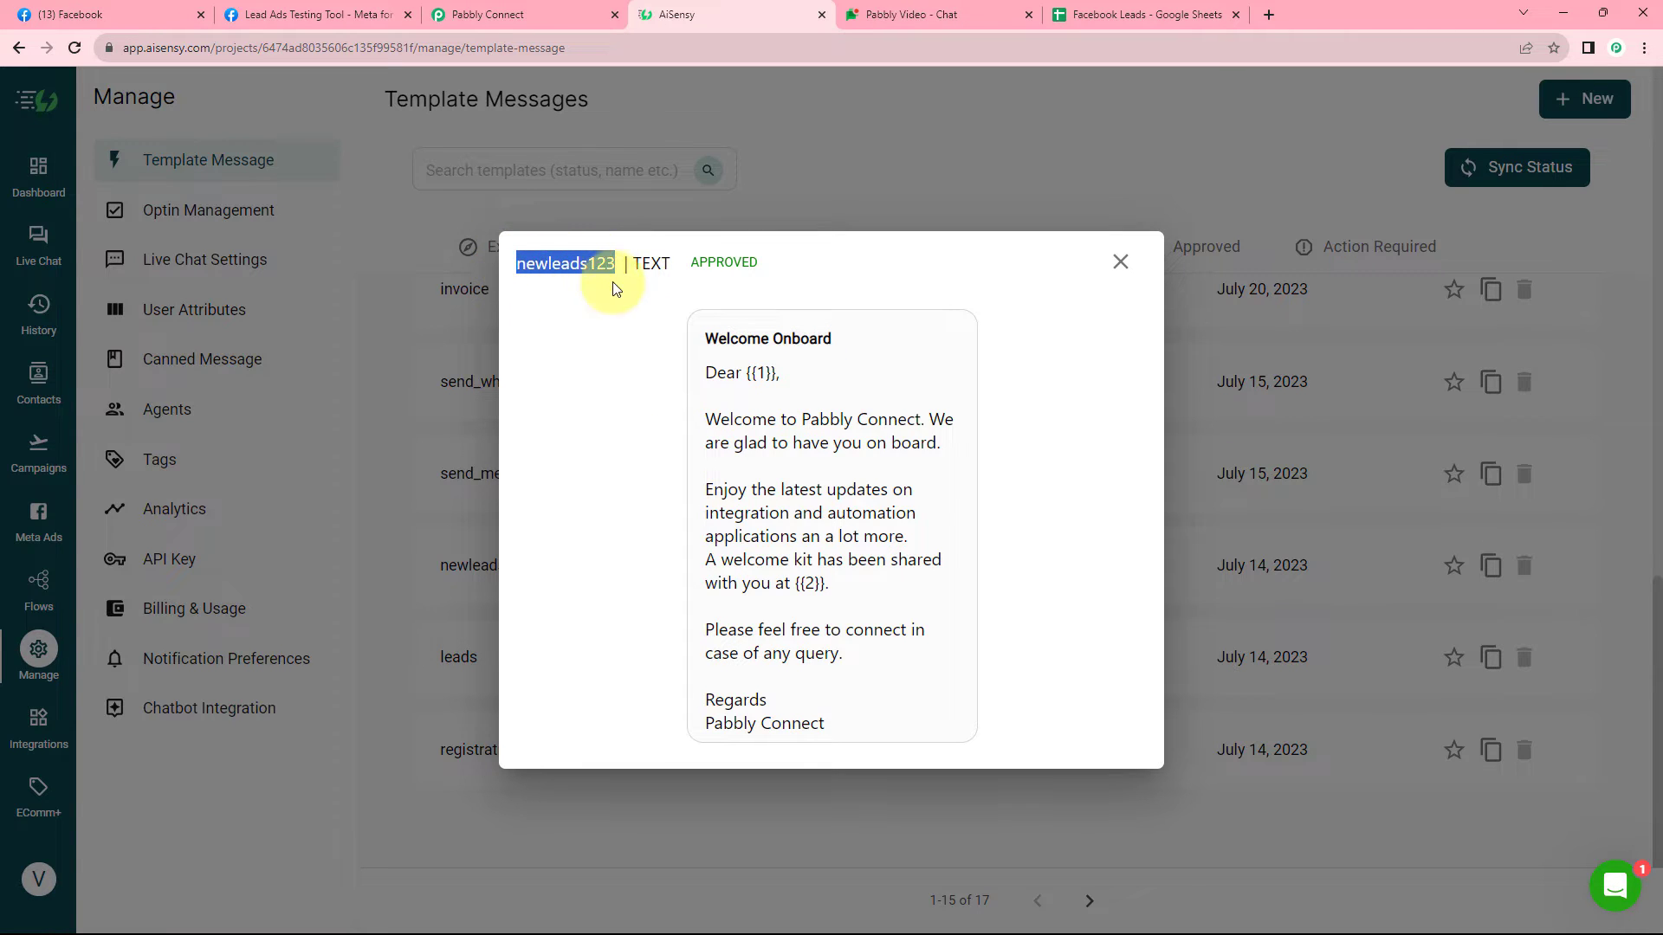
{"action": "left_click", "coordinate": [742, 335]}
{"action": "left_click_drag", "start_coordinate": [742, 335], "coordinate": [844, 650]}
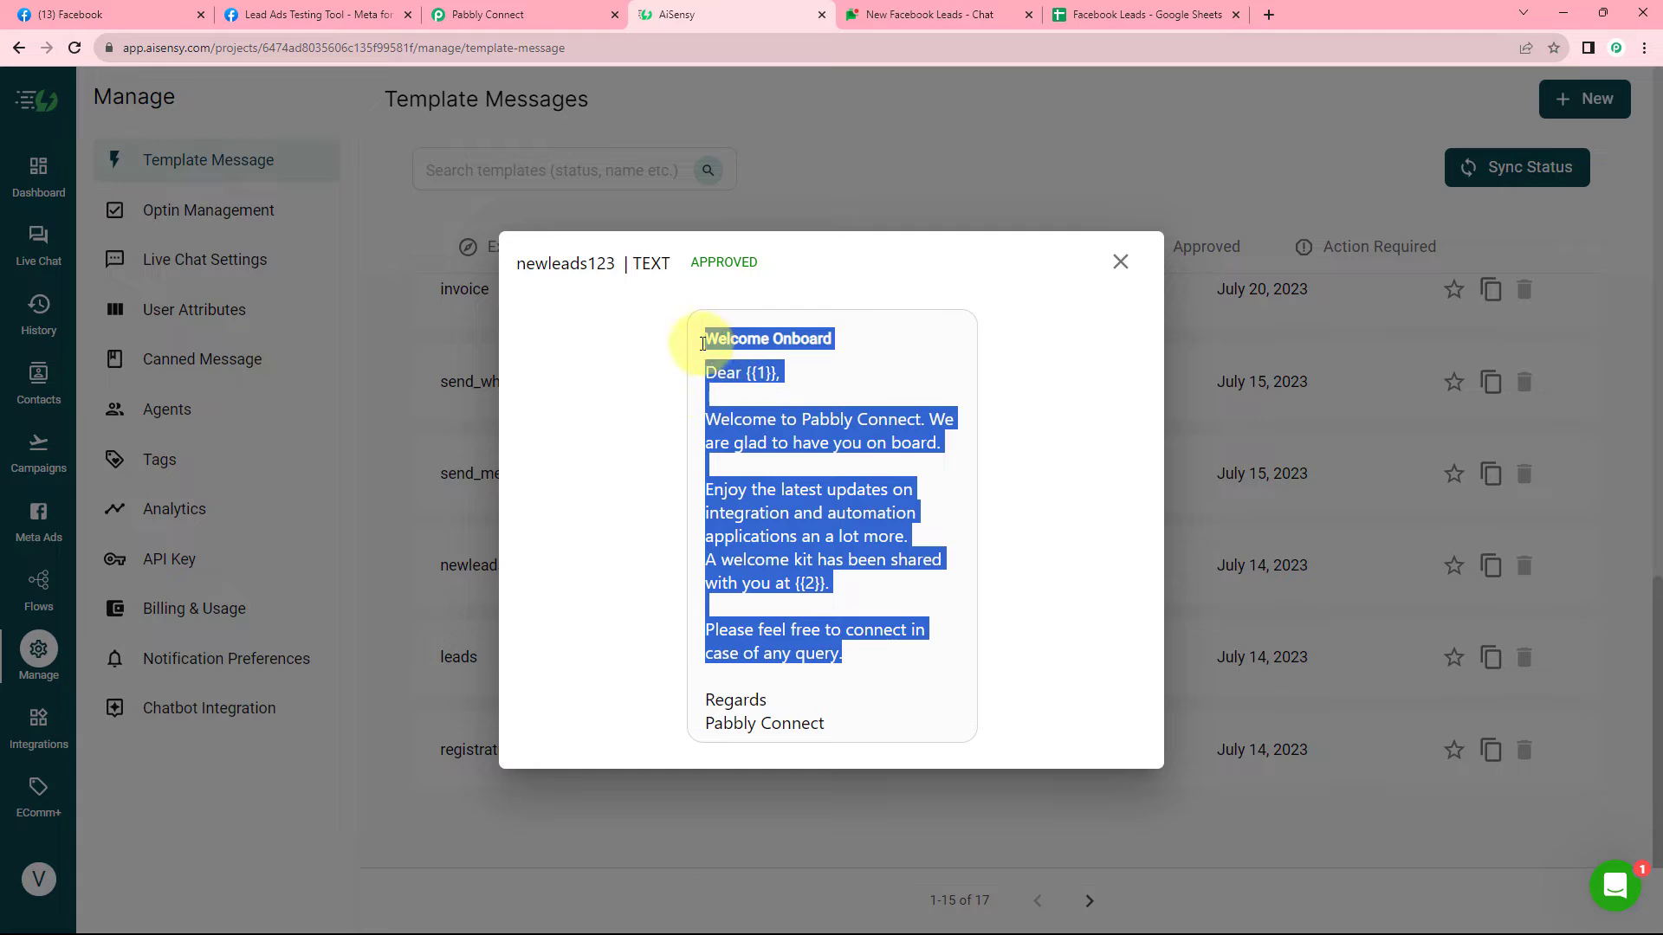
{"action": "left_click", "coordinate": [577, 297]}
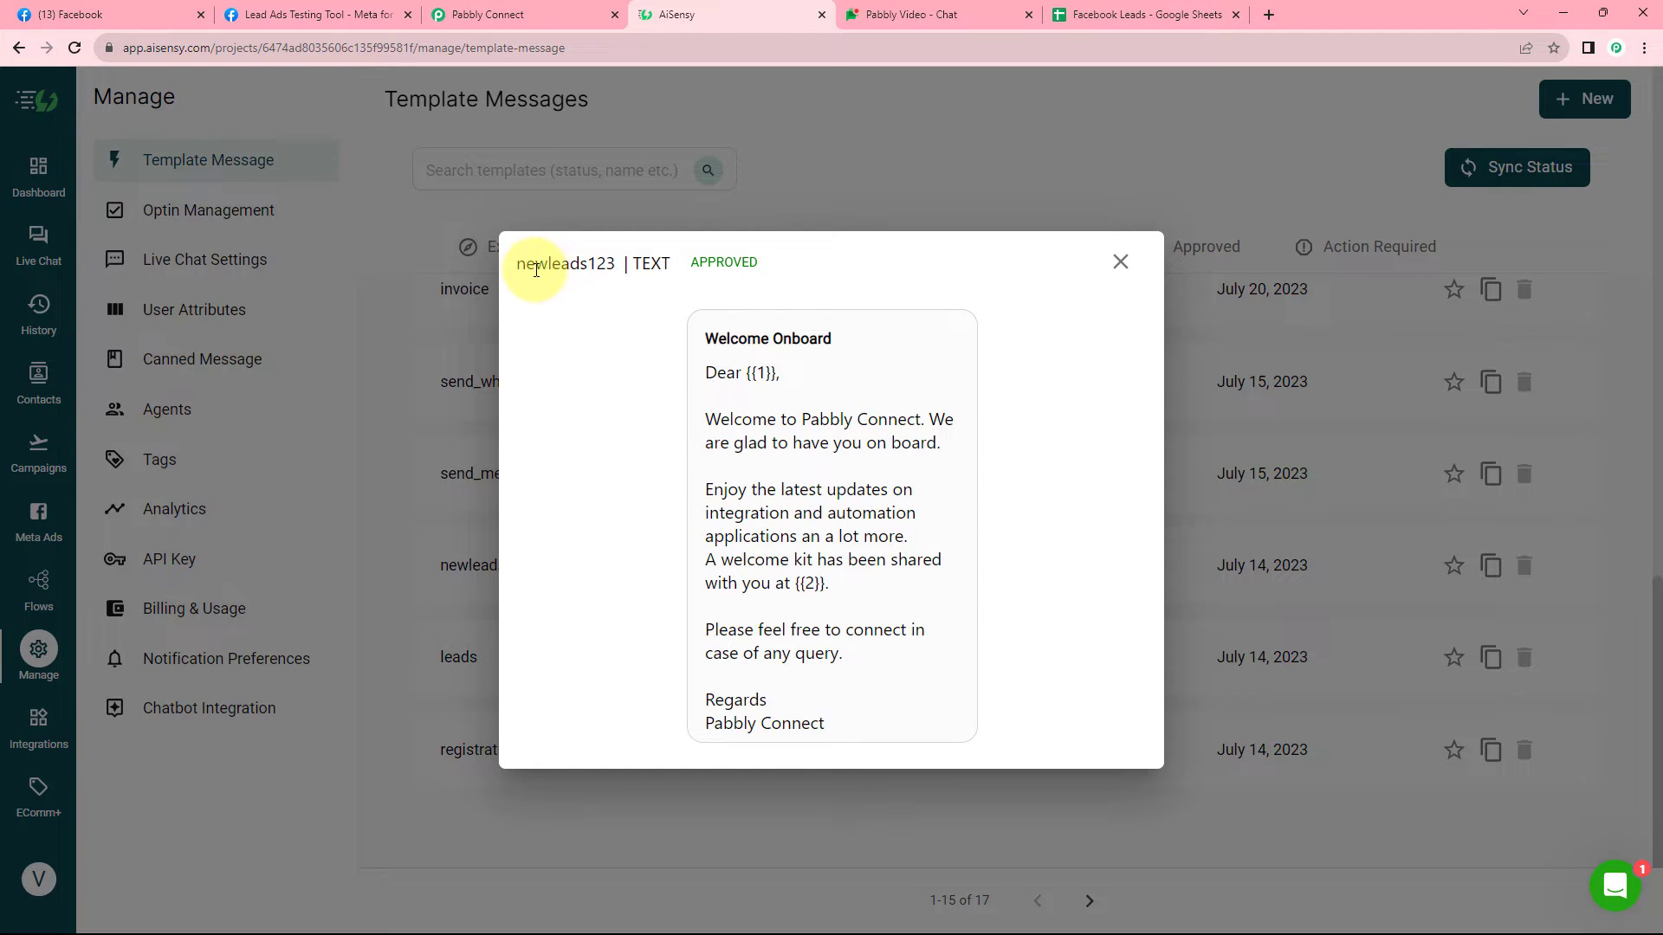
{"action": "left_click_drag", "start_coordinate": [518, 271], "coordinate": [616, 267]}
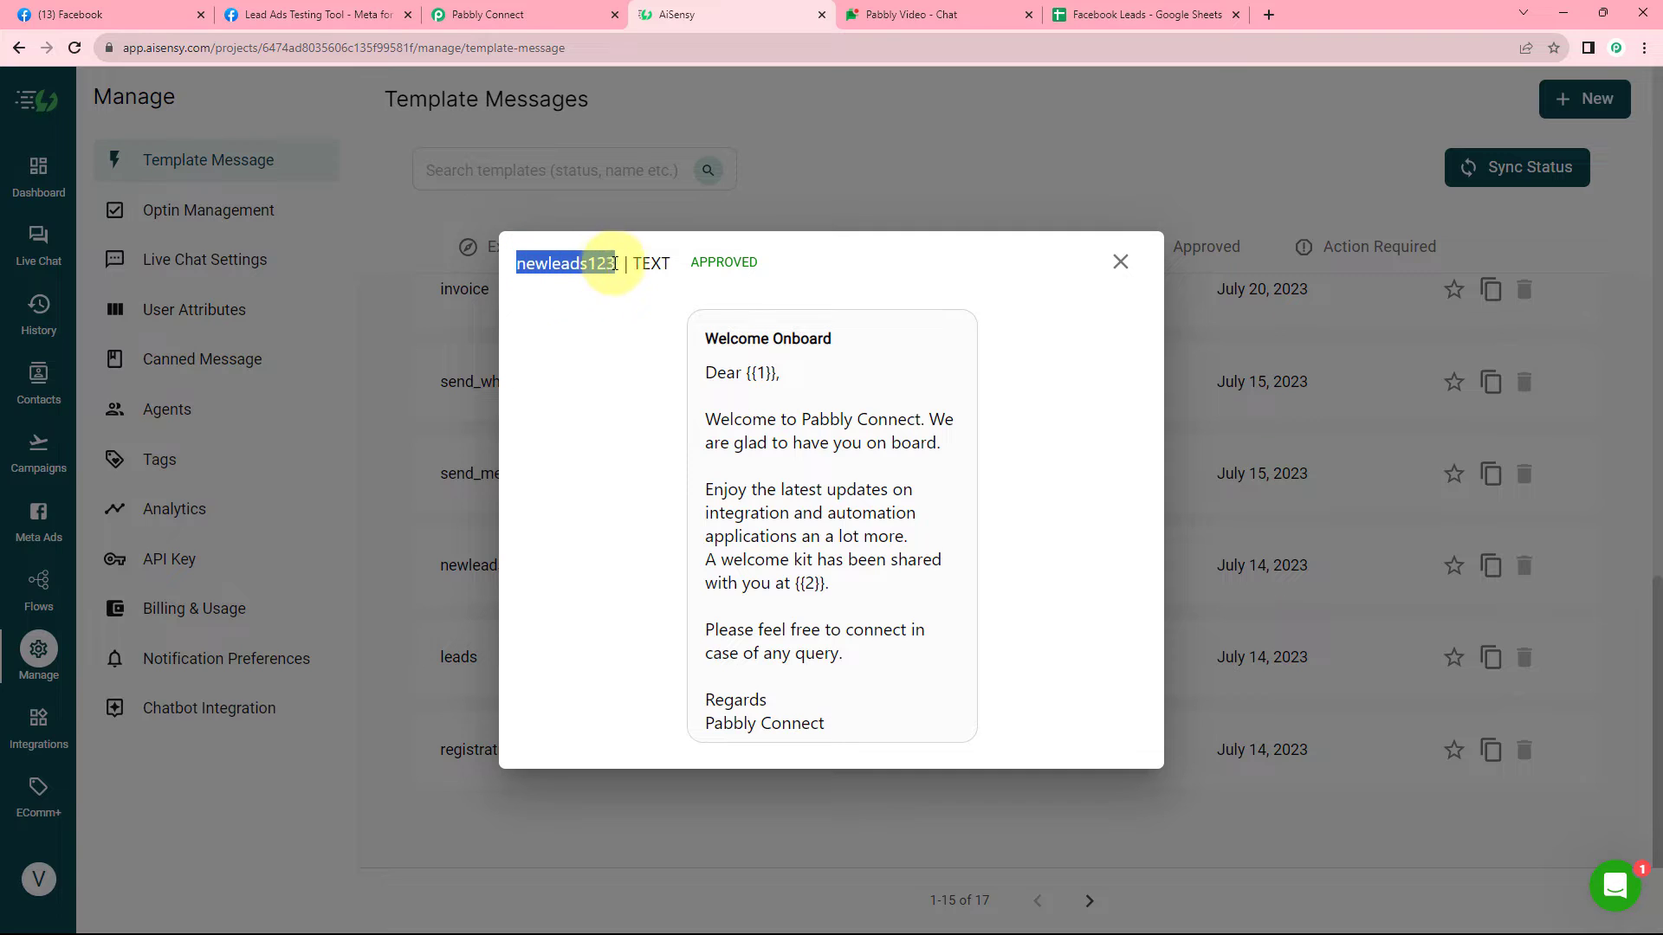
{"action": "left_click", "coordinate": [1117, 263]}
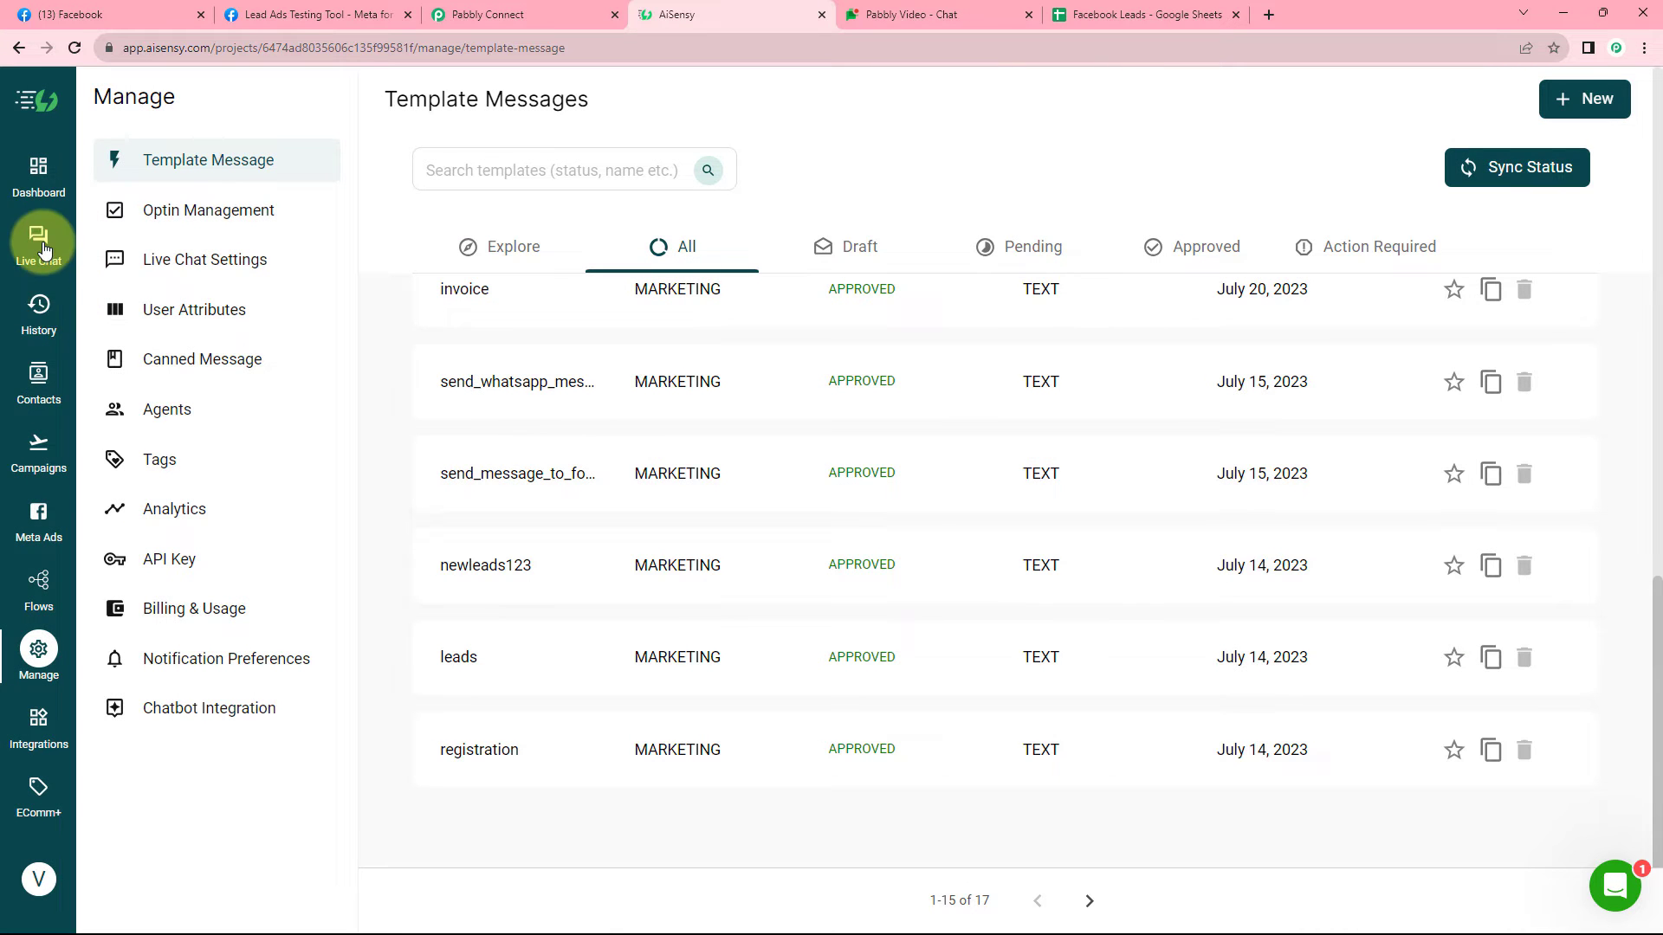
Launch a new API campaign named Facebook Lead Ads from AiSensy's Campaigns page.
{"action": "left_click", "coordinate": [38, 445]}
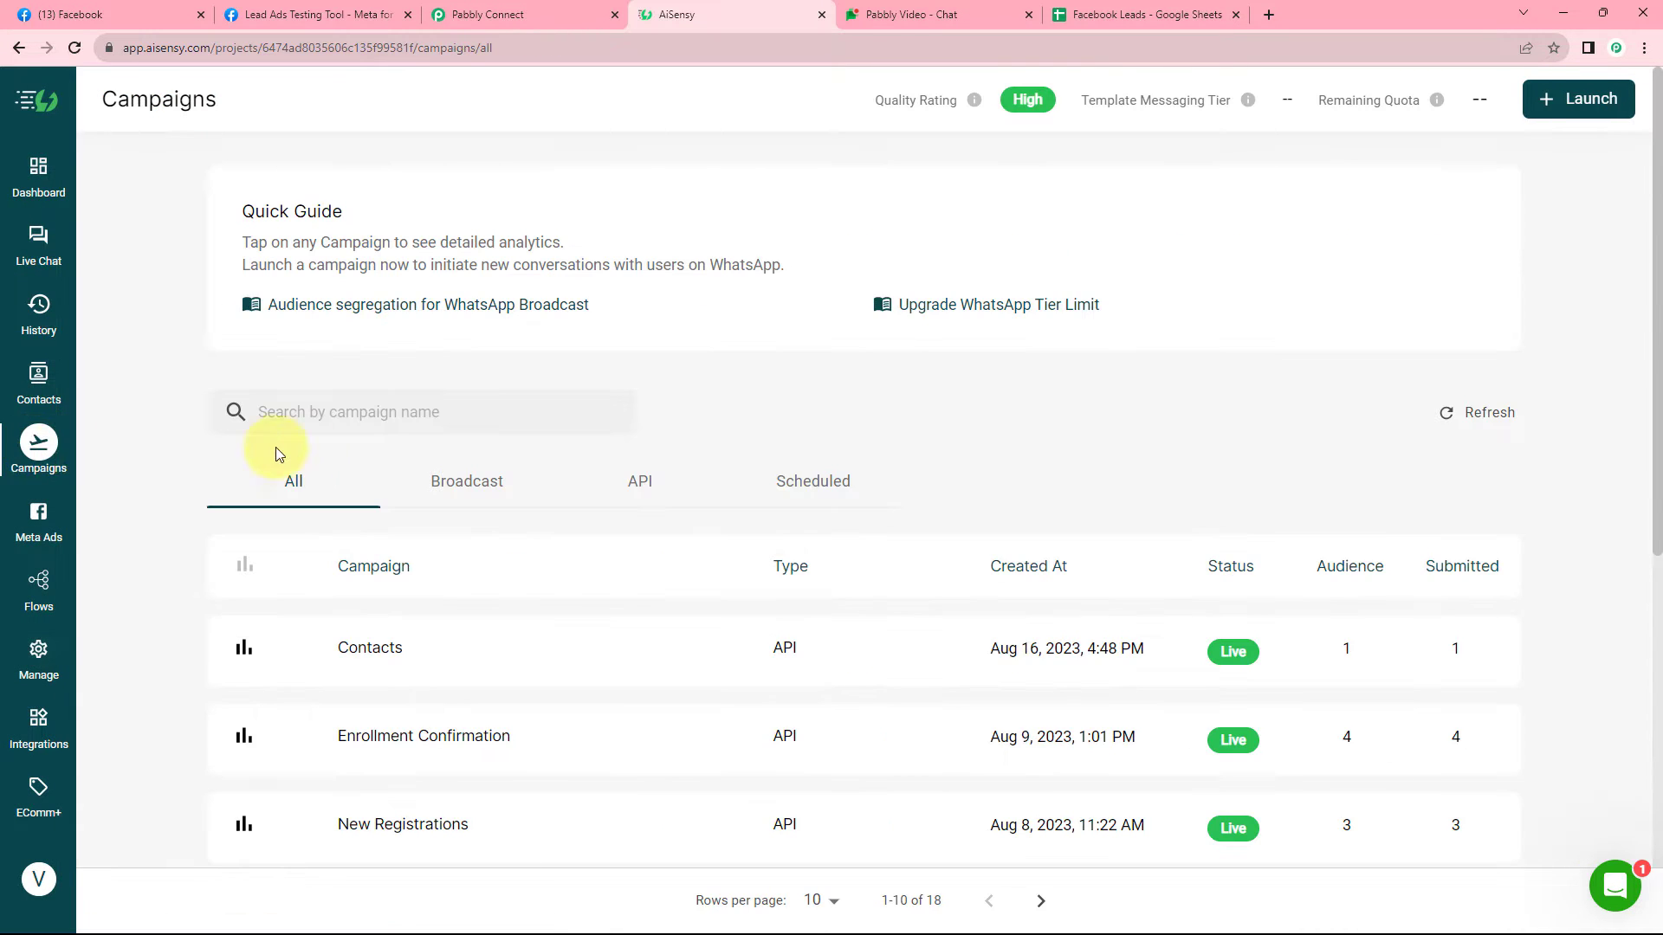
{"action": "scroll", "coordinate": [192, 468], "scroll_direction": "down", "scroll_amount": 5}
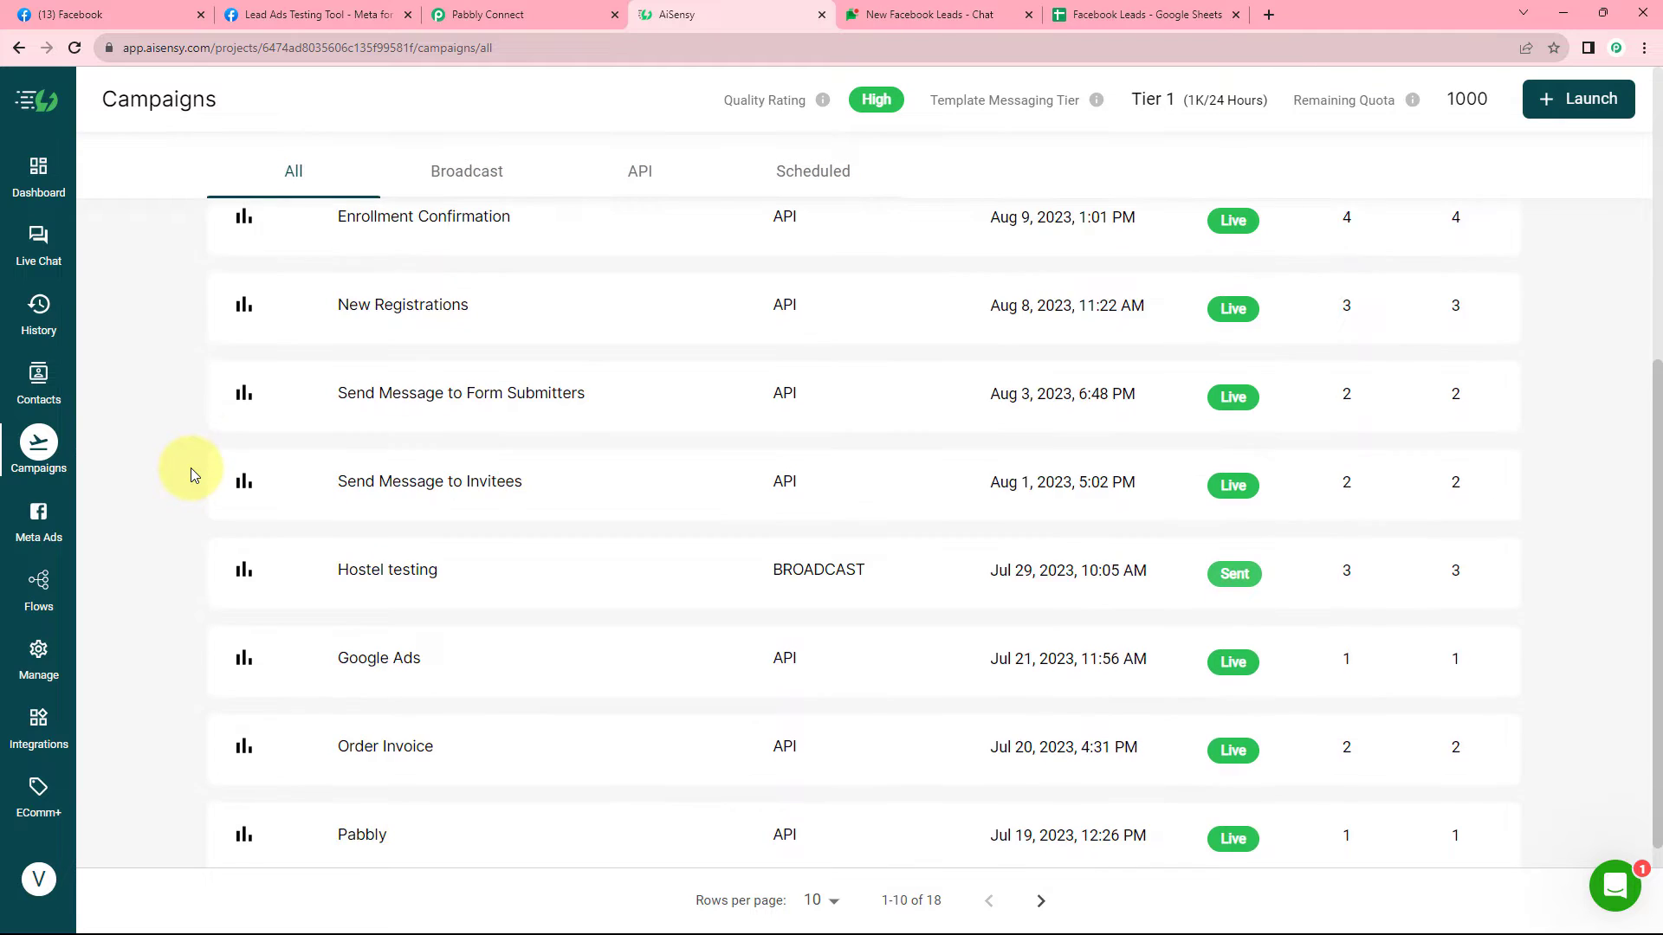
{"action": "scroll", "coordinate": [190, 468], "scroll_direction": "up", "scroll_amount": 5}
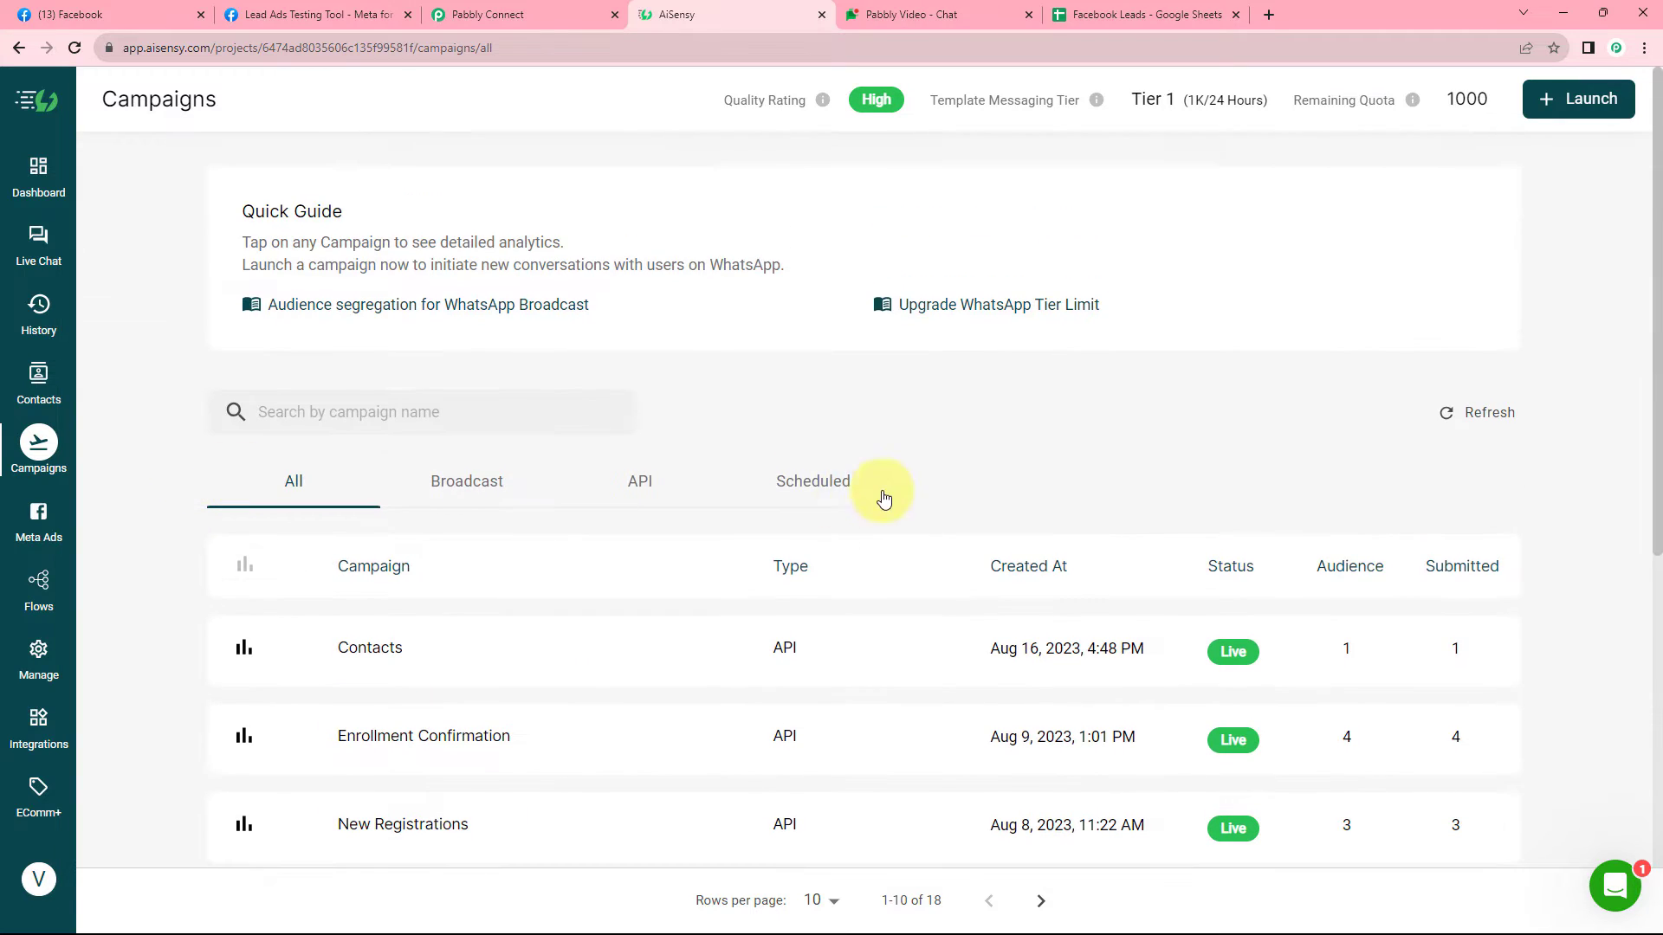
{"action": "left_click", "coordinate": [1560, 103]}
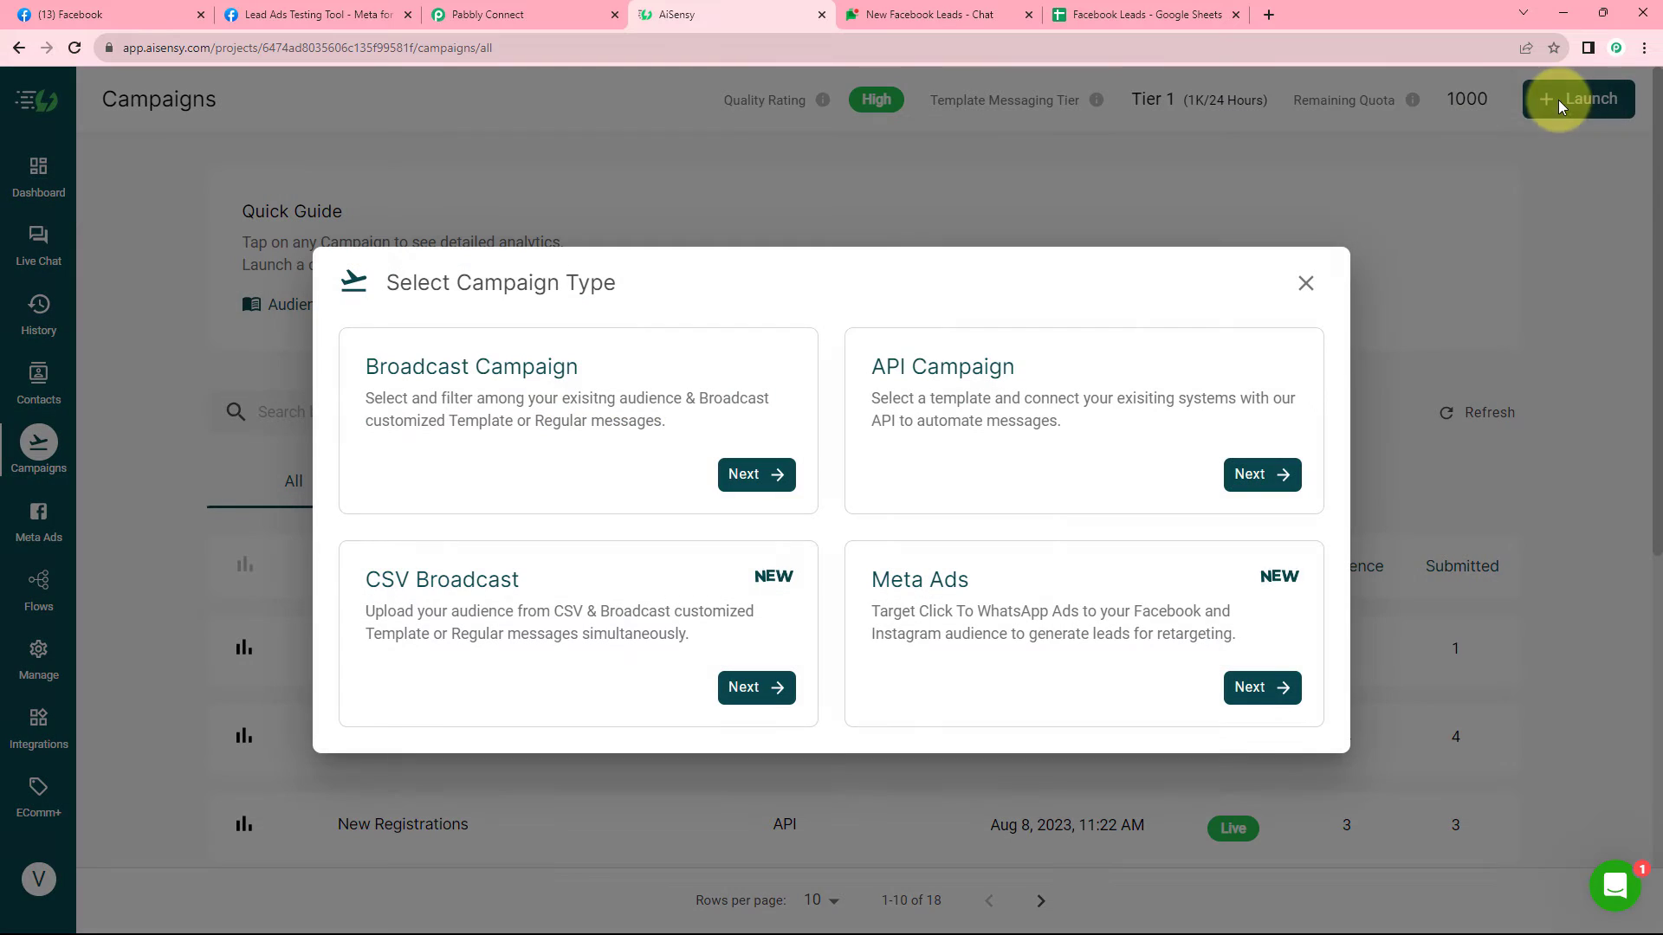
{"action": "left_click", "coordinate": [1270, 482]}
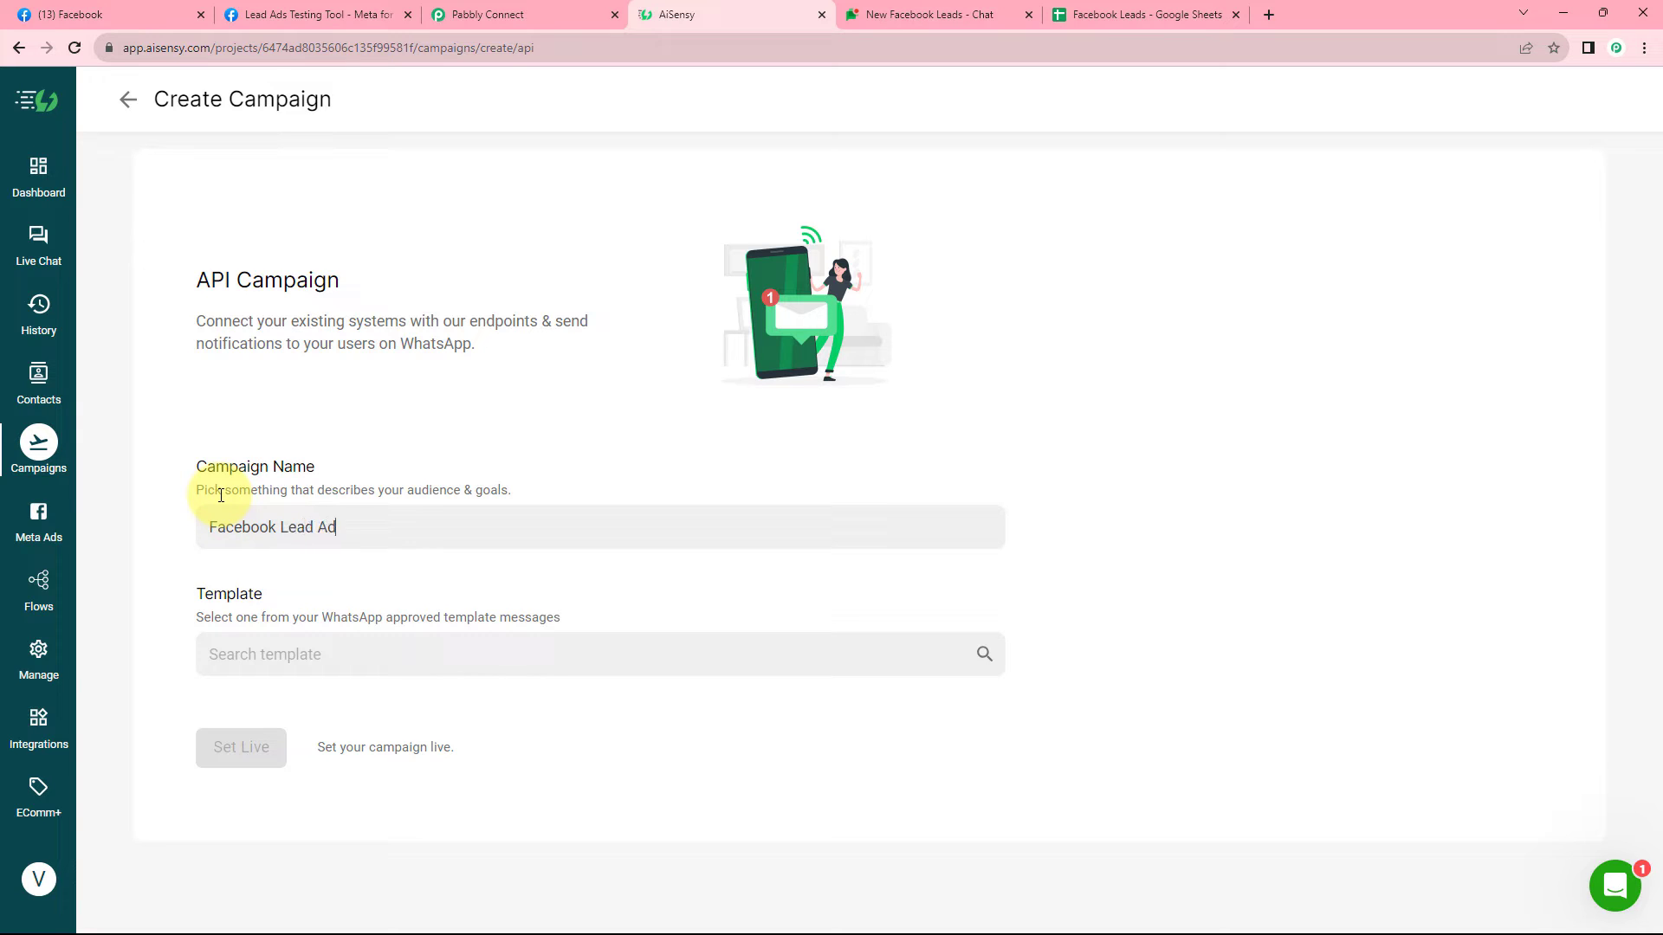
Select newleads123 as the campaign's approved template.
{"action": "left_click", "coordinate": [334, 654]}
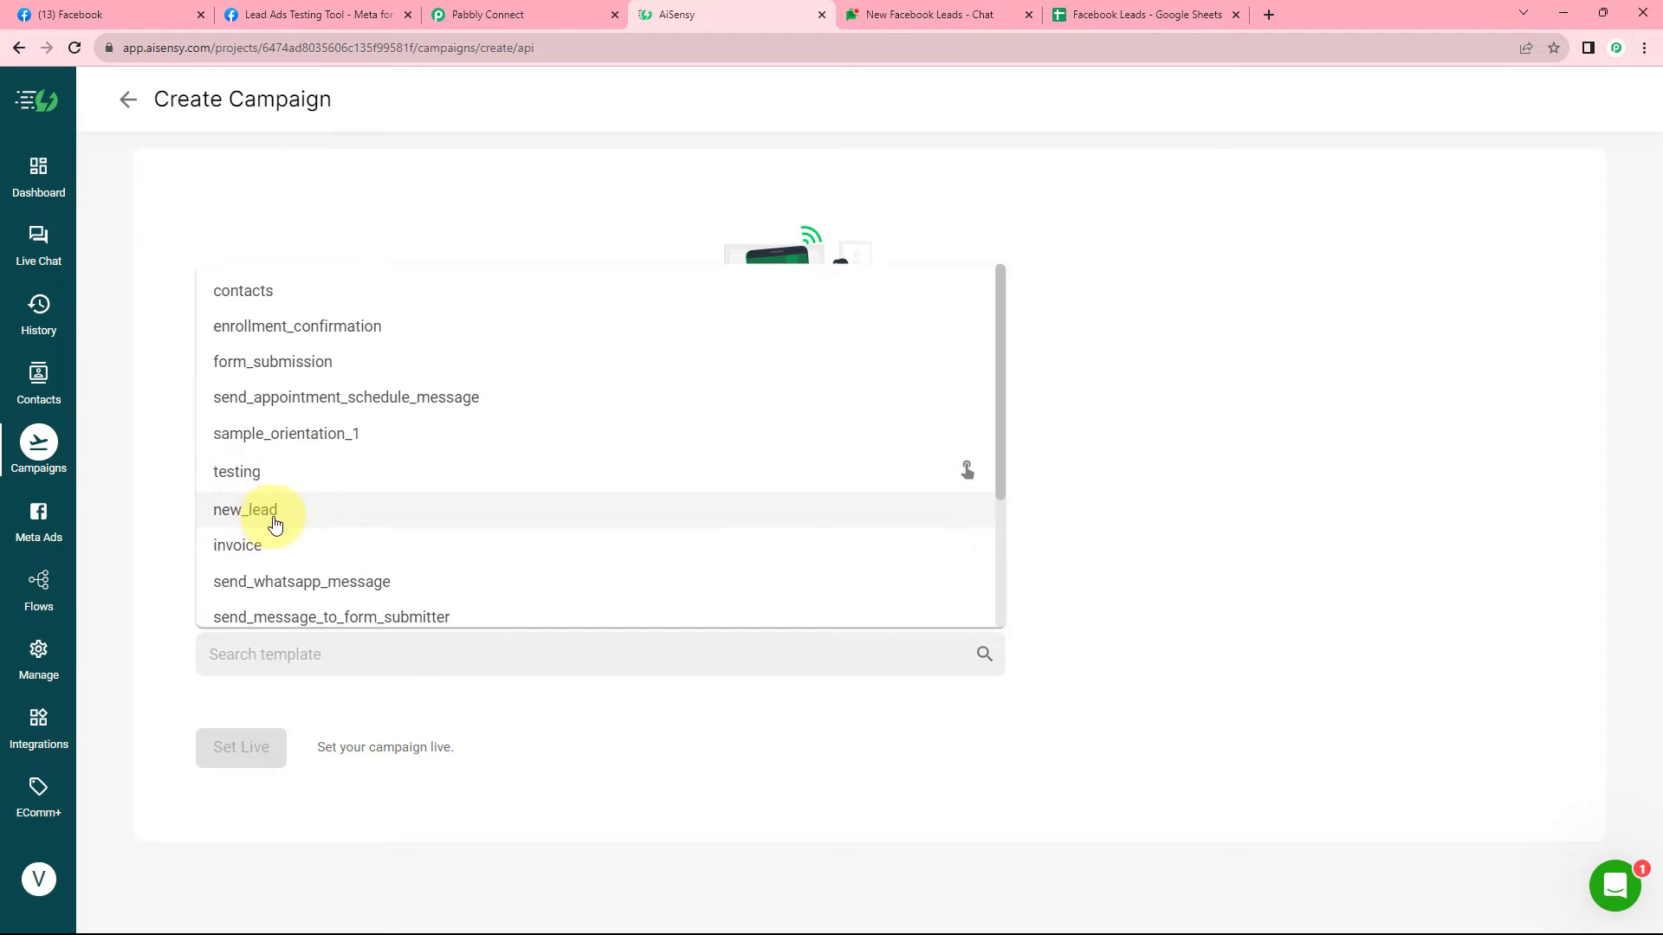
{"action": "scroll", "coordinate": [344, 511], "scroll_direction": "down", "scroll_amount": 1}
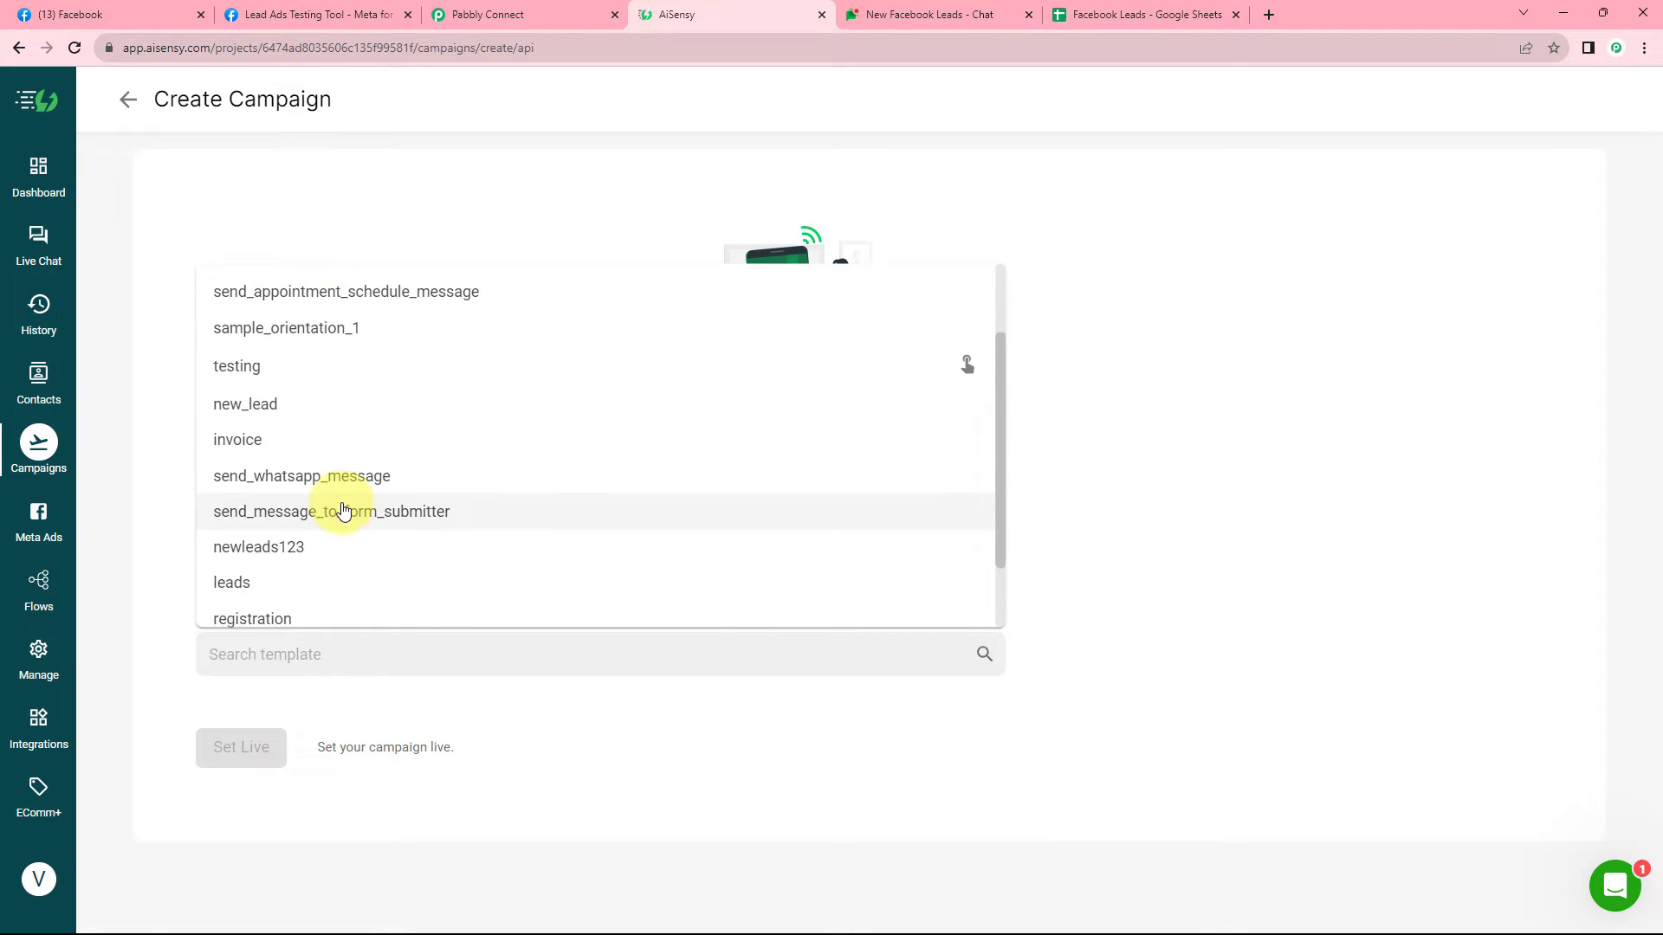
{"action": "scroll", "coordinate": [344, 511], "scroll_direction": "down", "scroll_amount": 1}
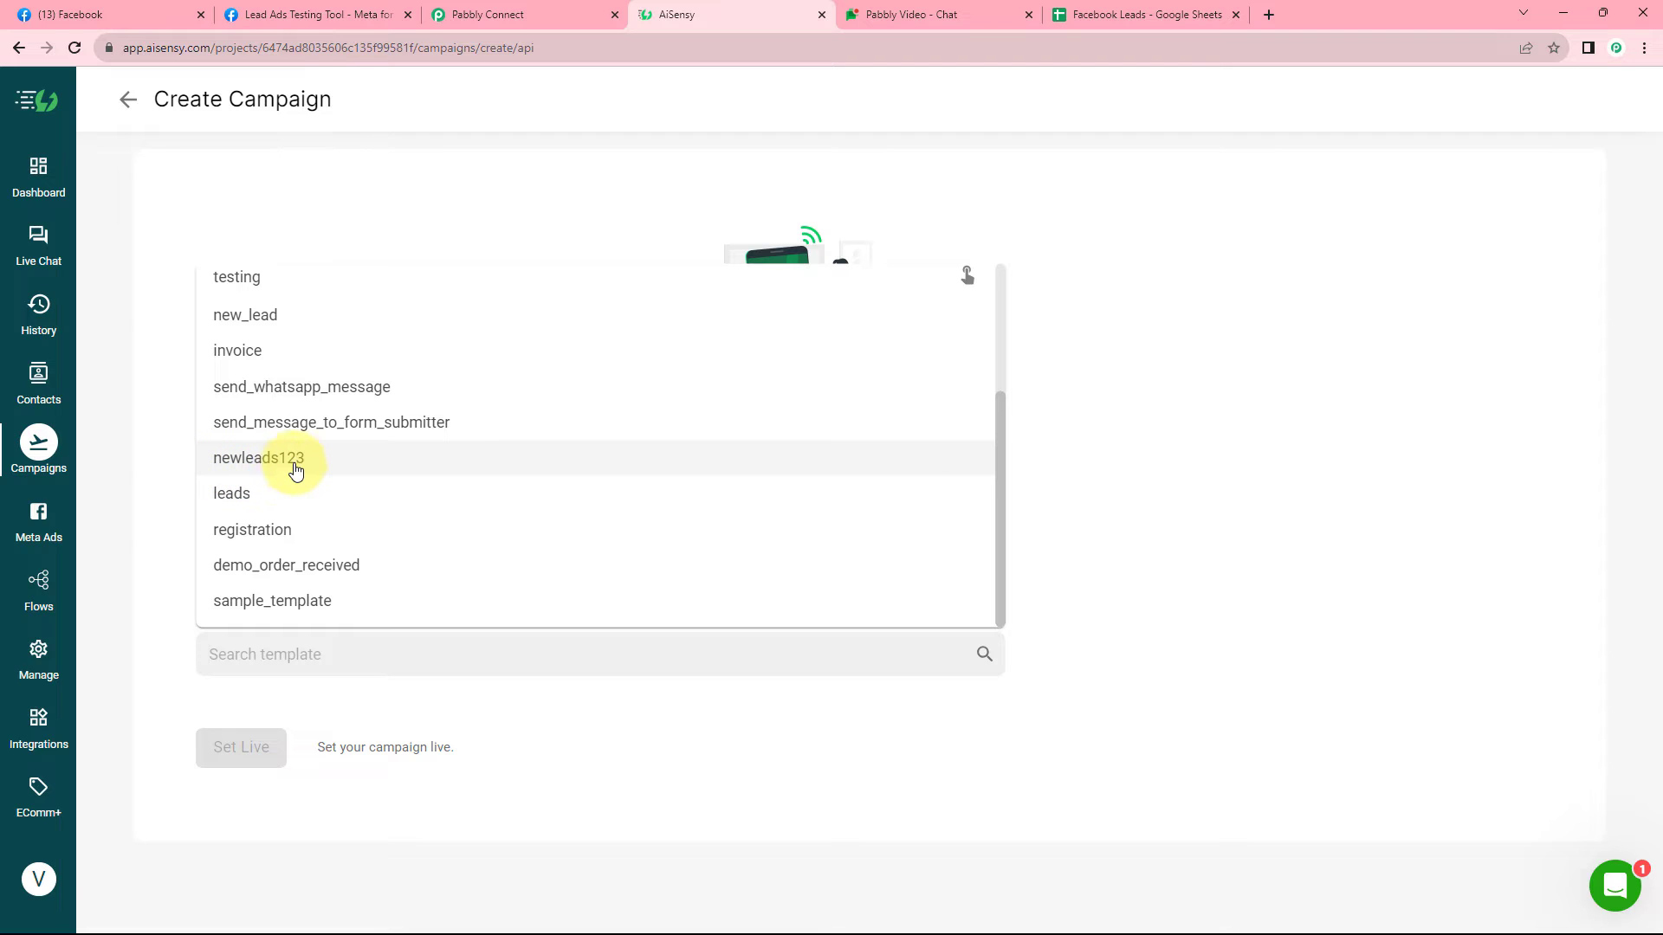
{"action": "left_click", "coordinate": [289, 471]}
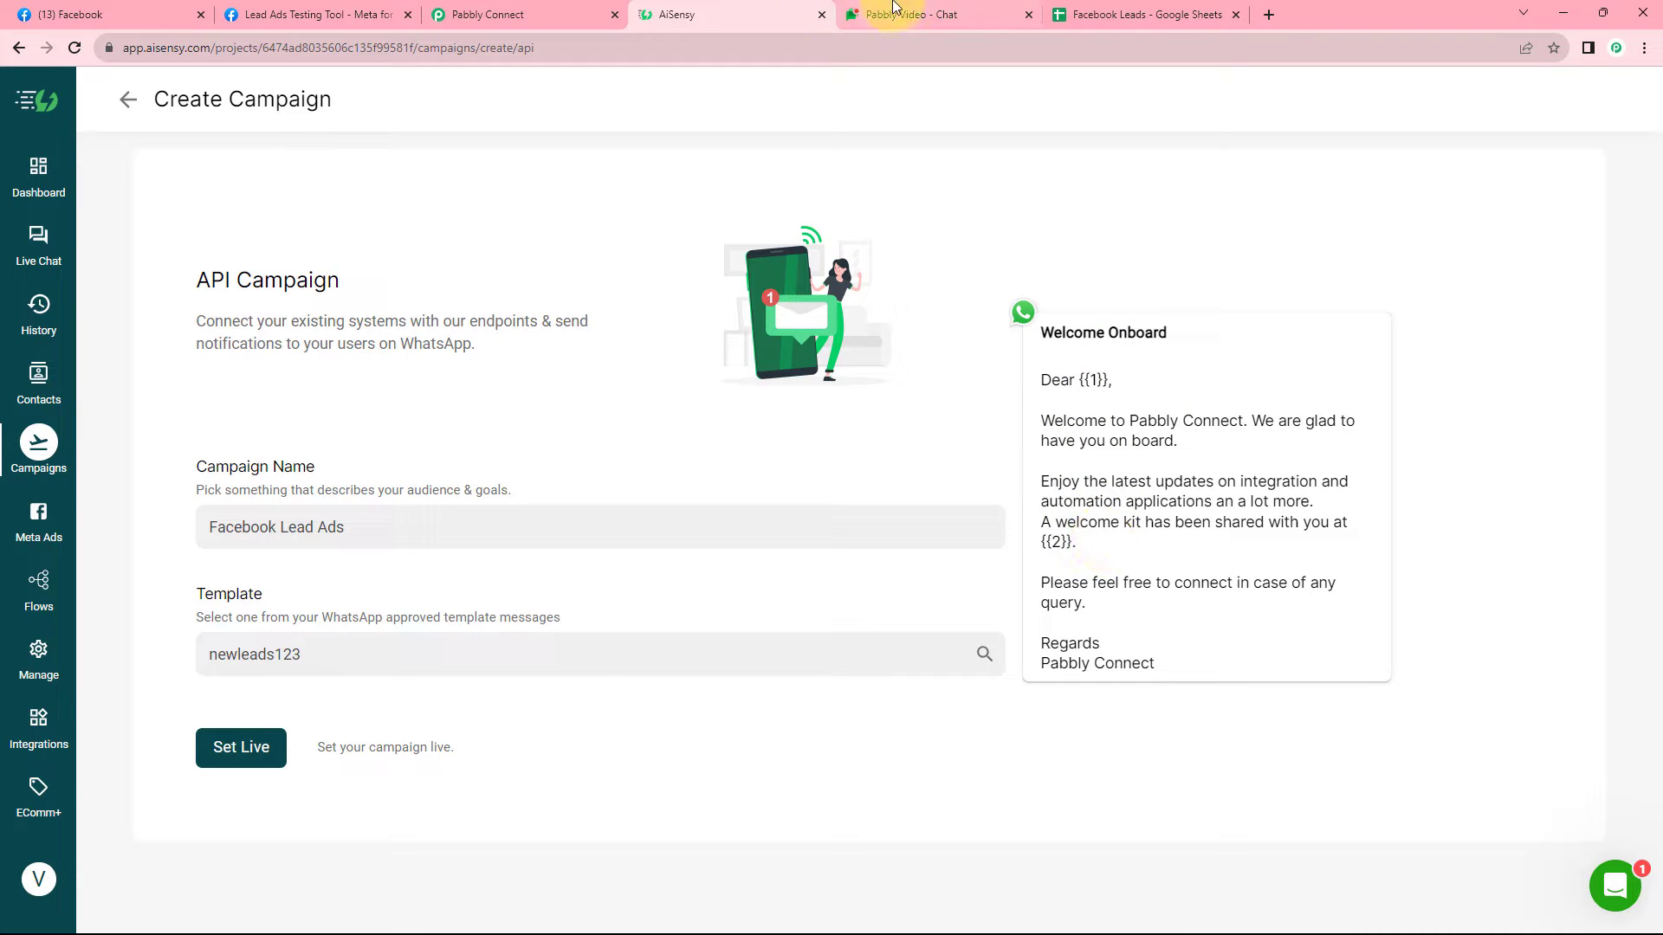
Set the Facebook Lead Ads campaign live in AiSensy.
{"action": "left_click", "coordinate": [546, 10]}
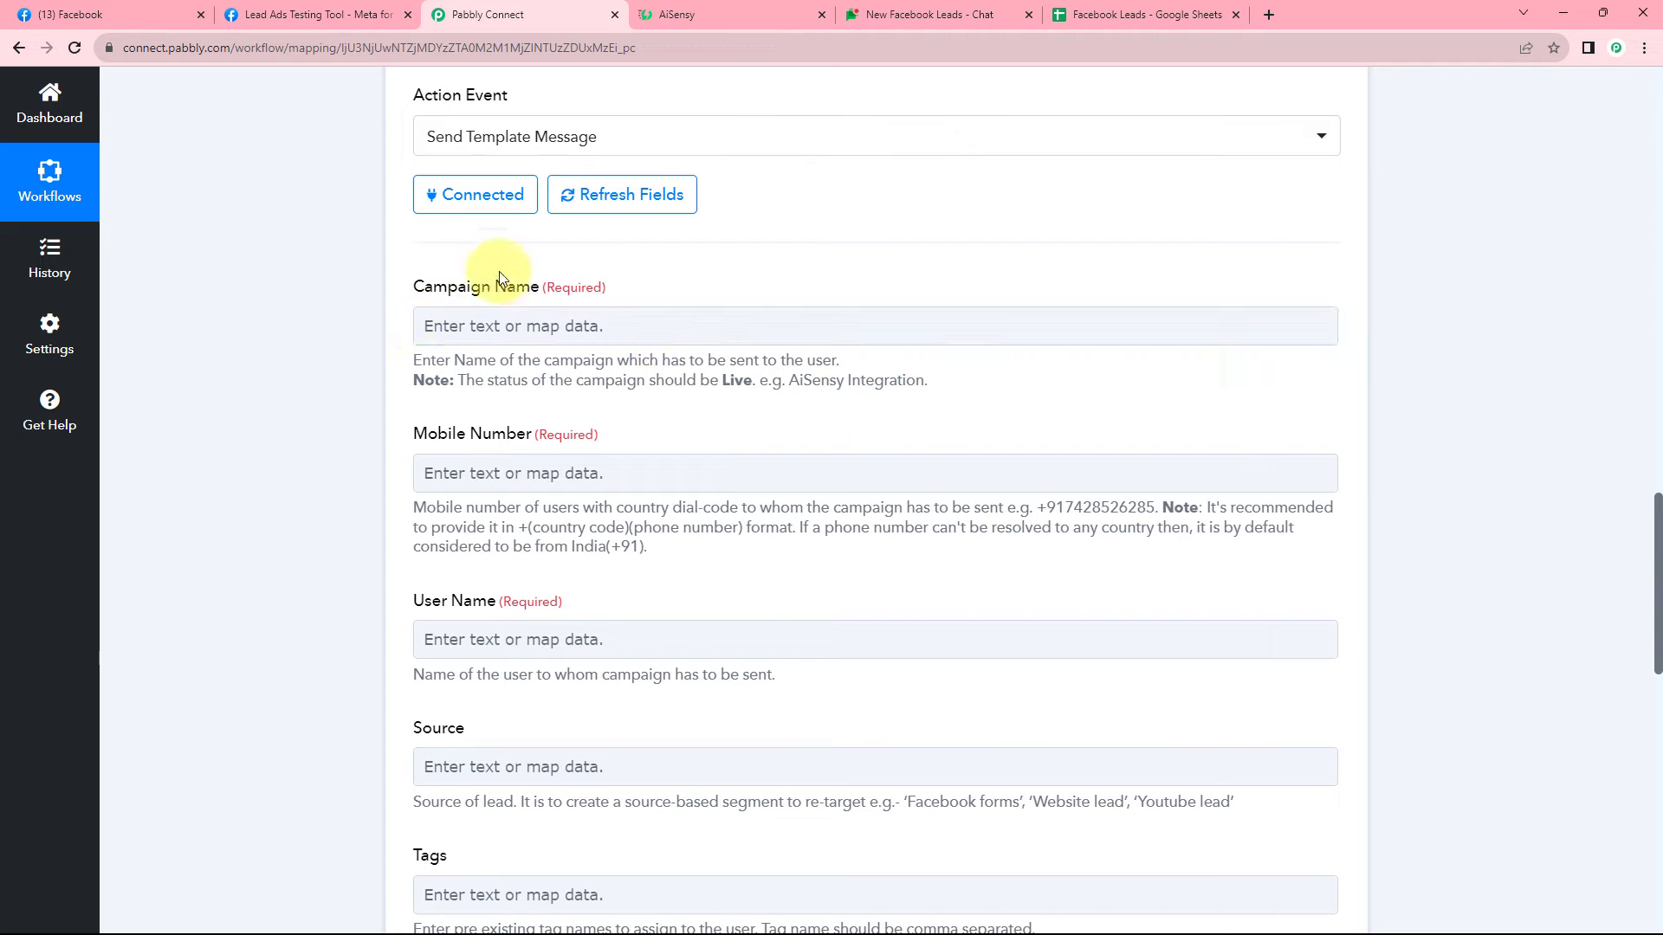
{"action": "left_click", "coordinate": [606, 316]}
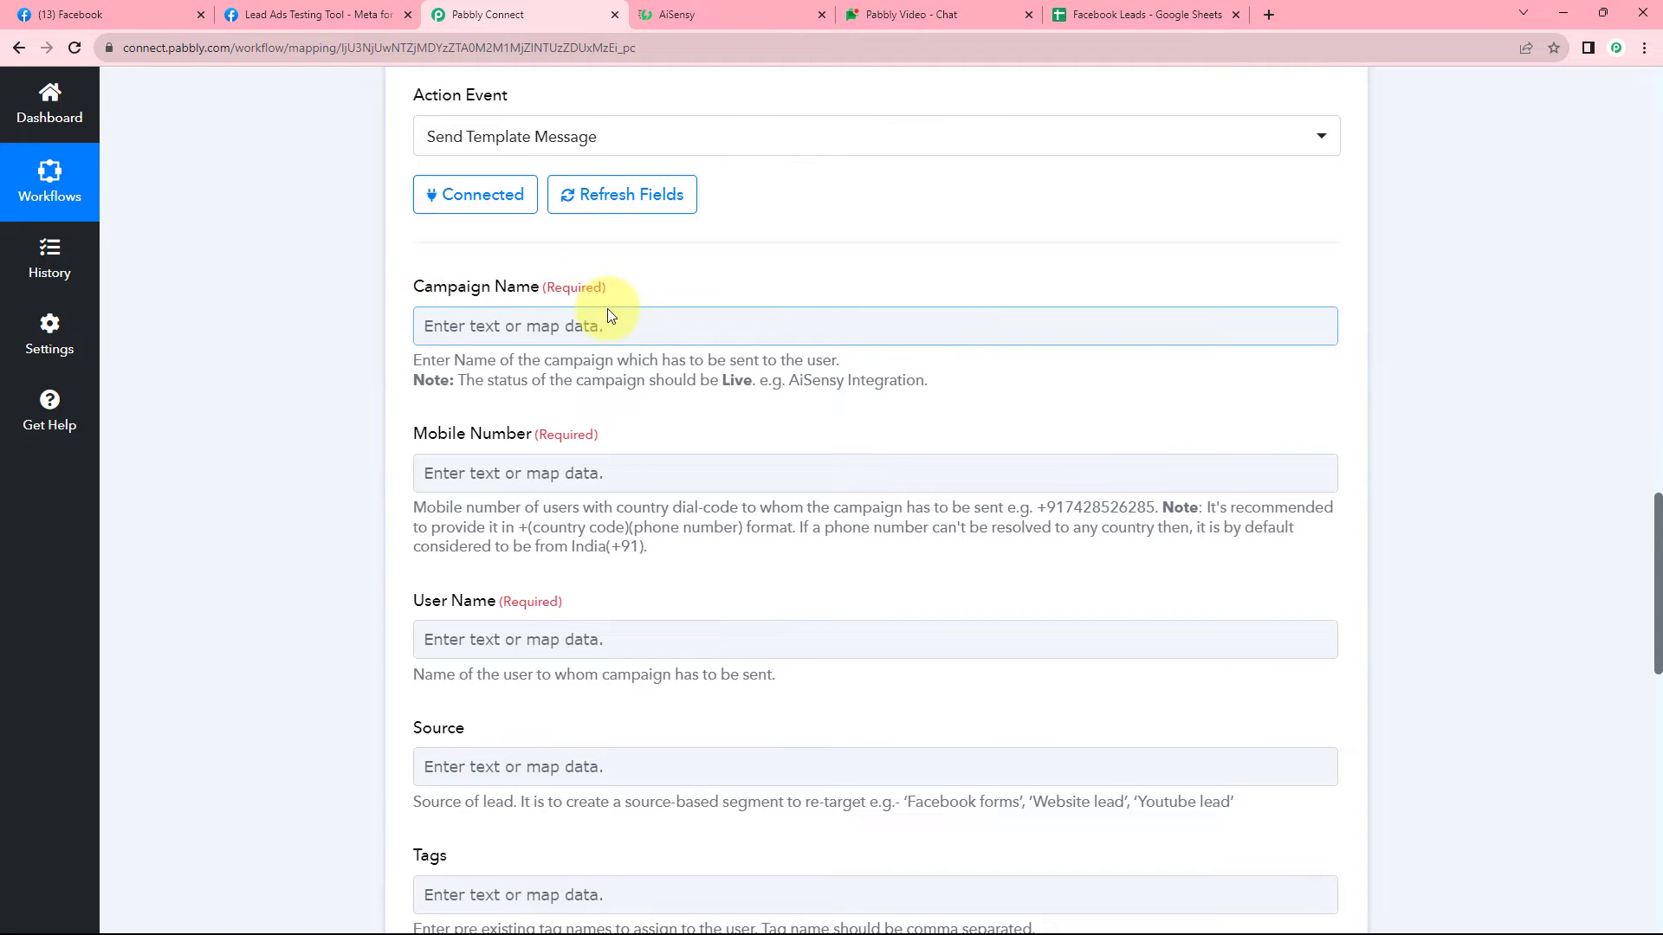
{"action": "left_click", "coordinate": [721, 4]}
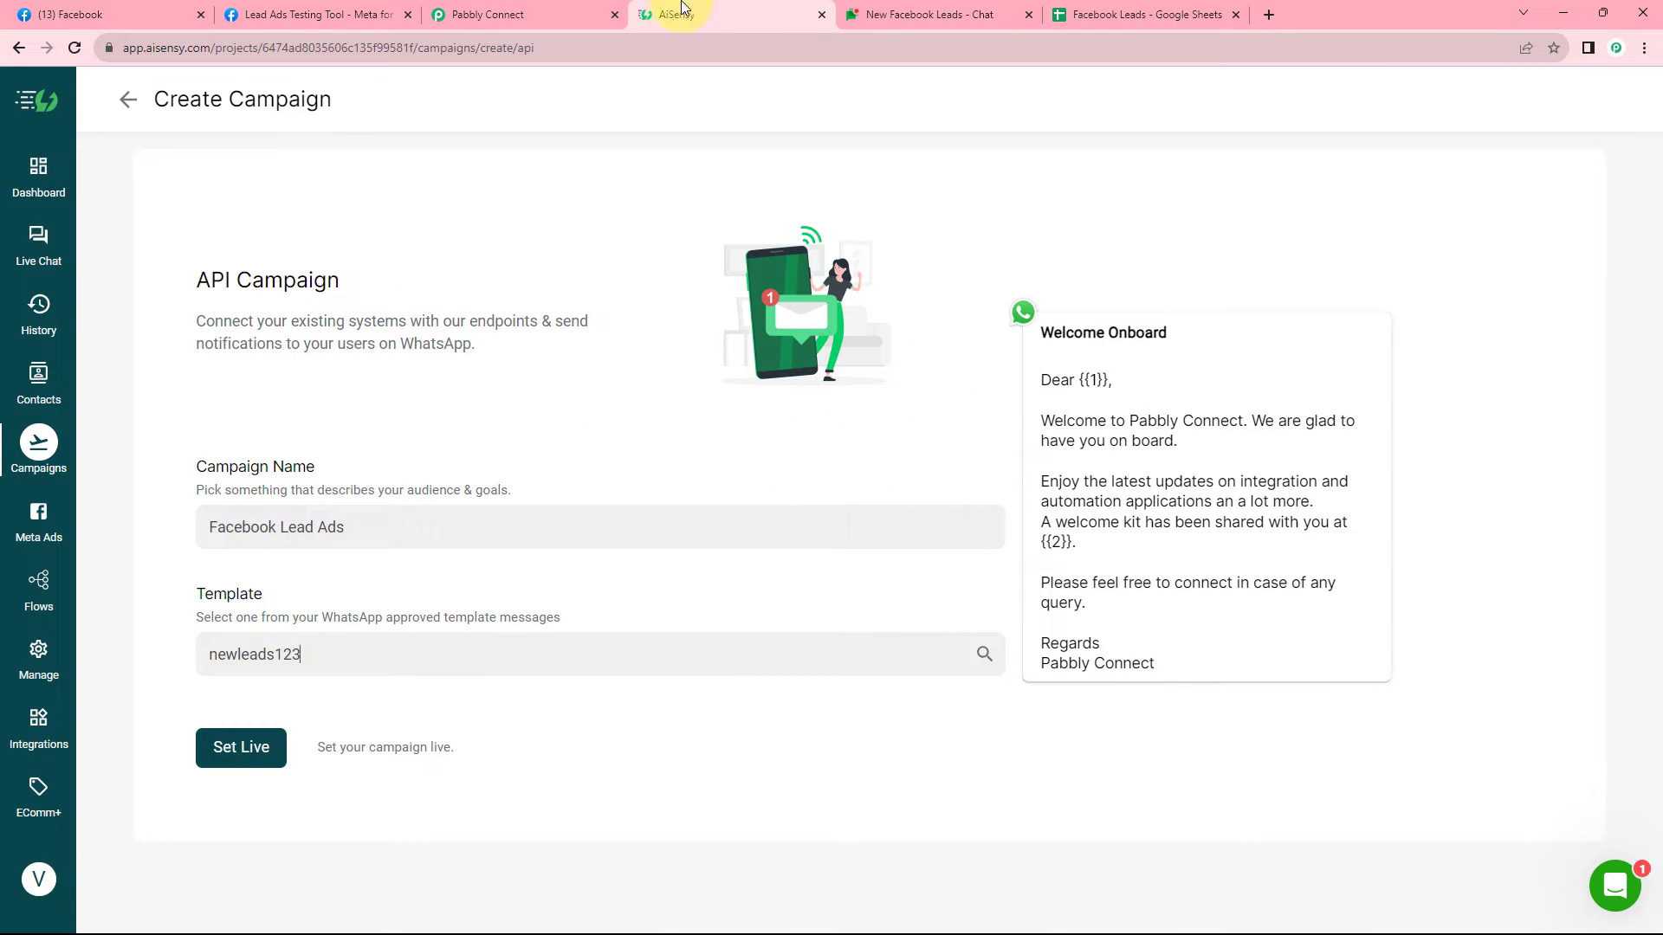
{"action": "left_click", "coordinate": [532, 7]}
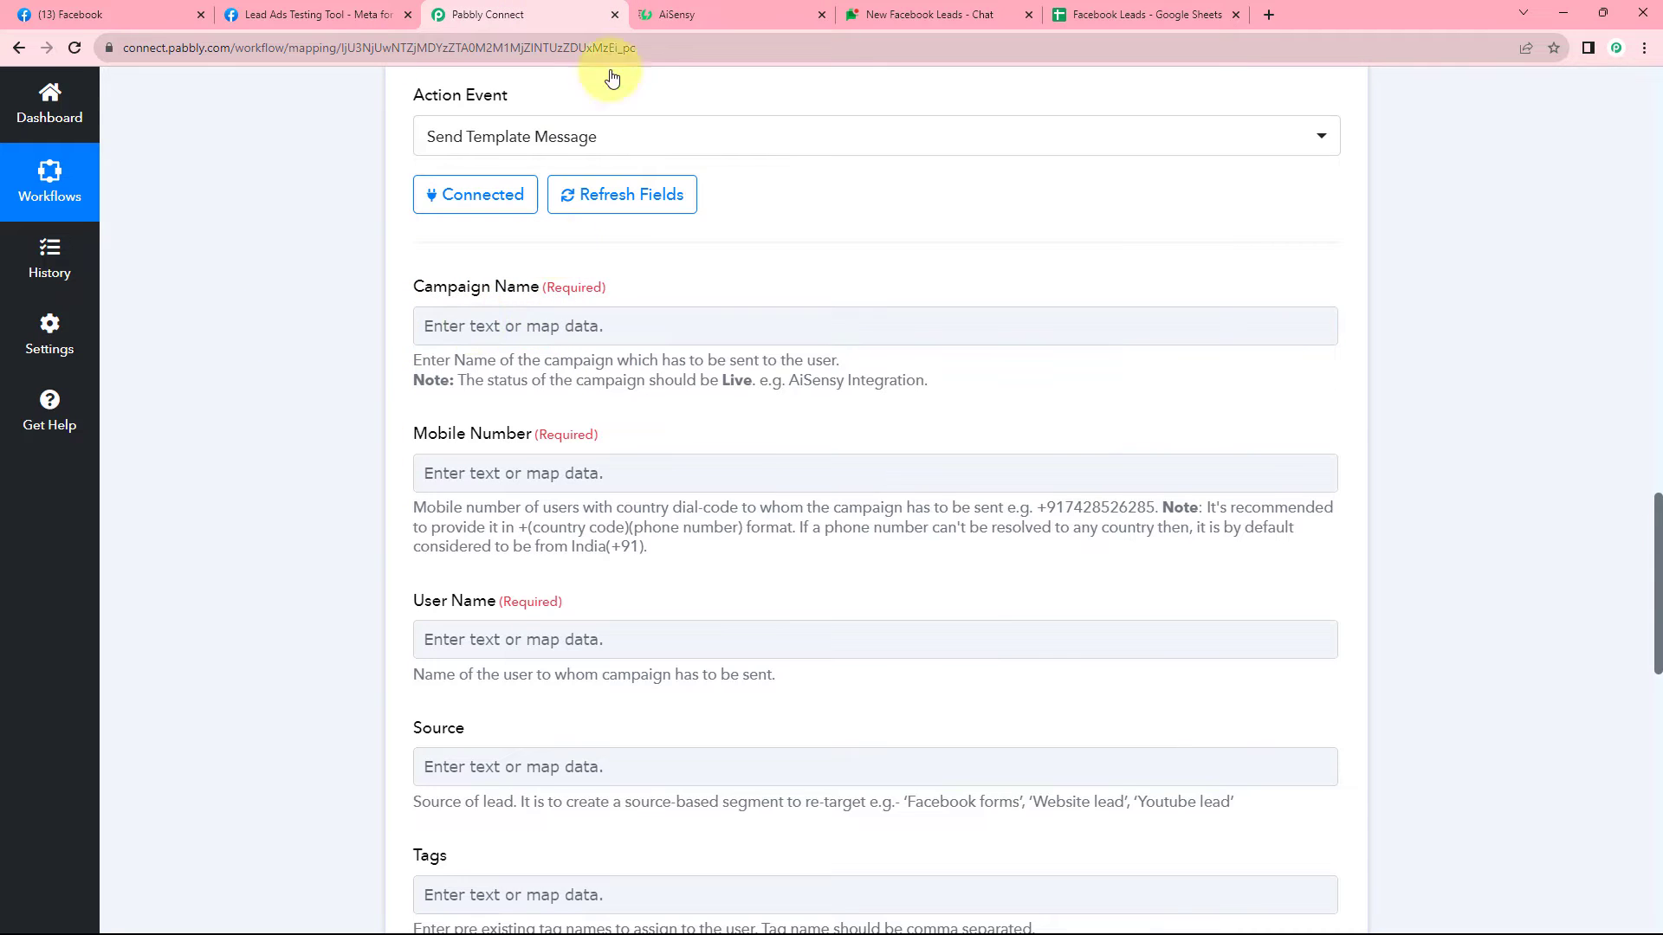
{"action": "left_click", "coordinate": [675, 9]}
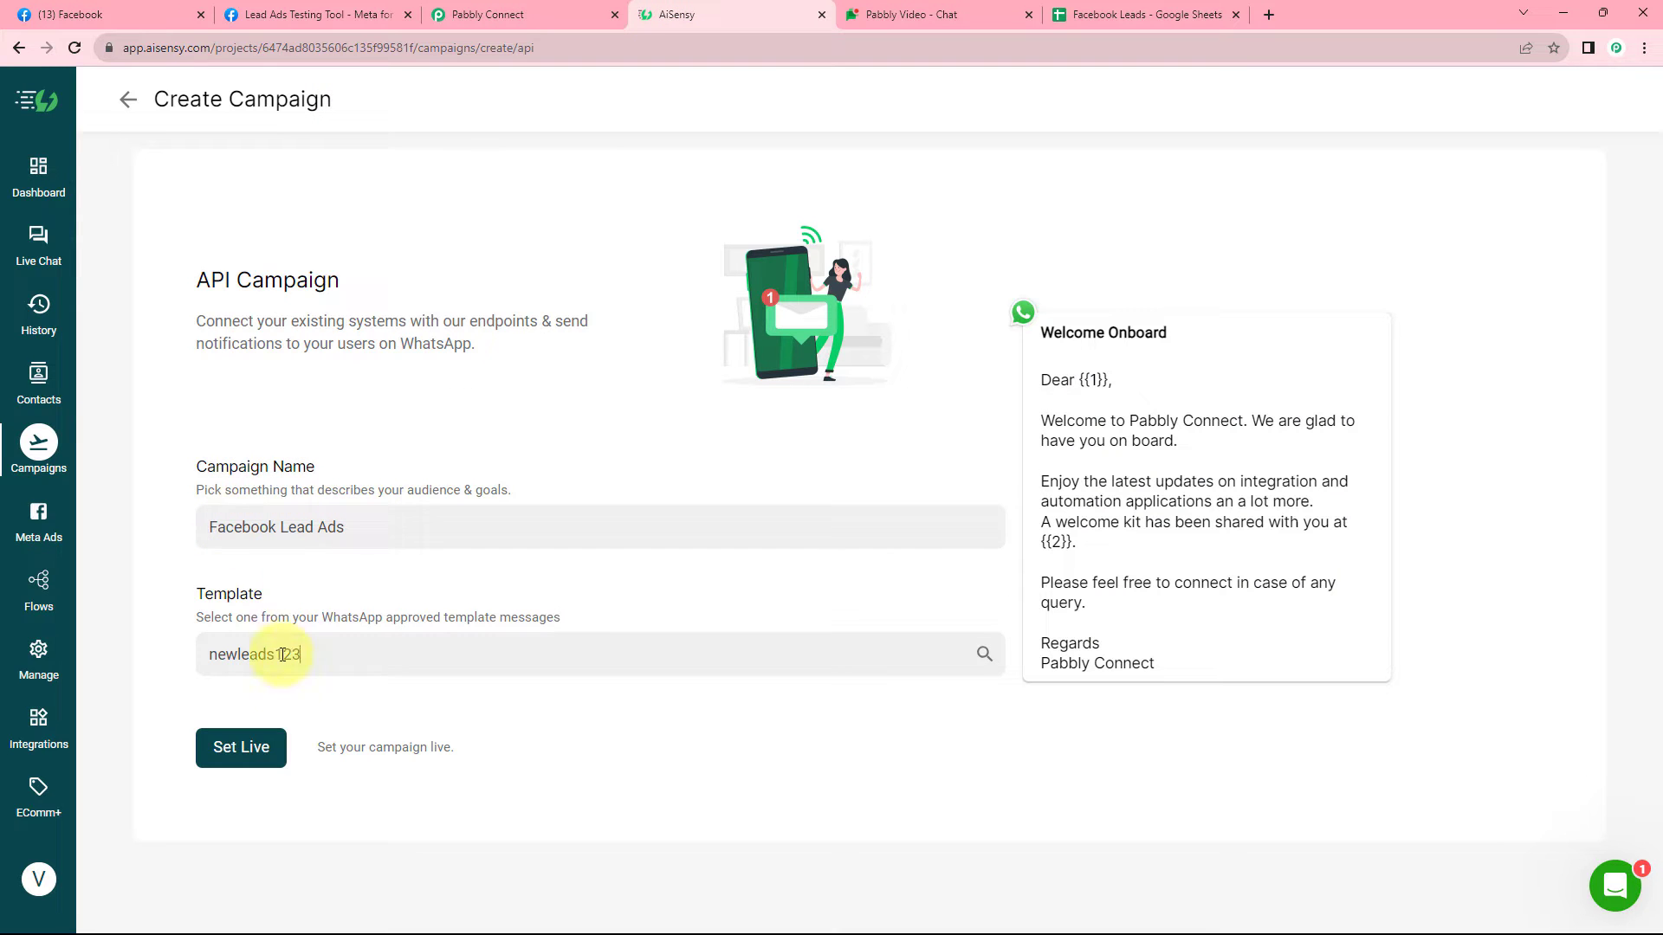
{"action": "left_click", "coordinate": [262, 752]}
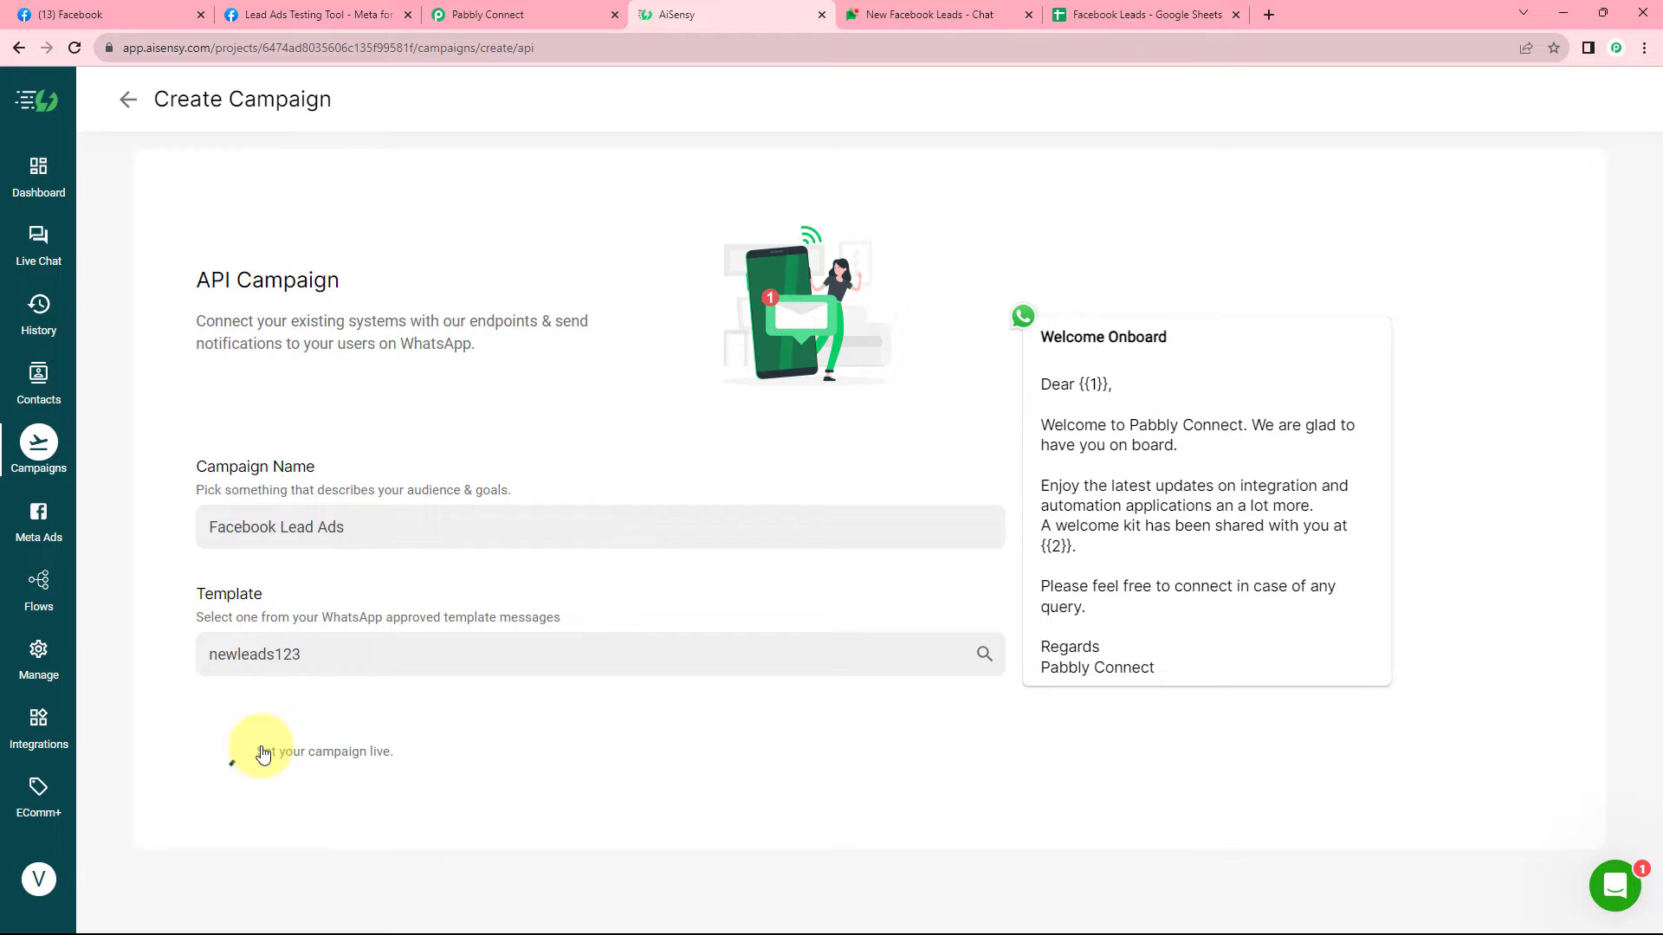
Copy 'Facebook Lead Ads' into Pabbly Connect's Campaign Name field.
{"action": "left_click_drag", "start_coordinate": [385, 527], "coordinate": [186, 530]}
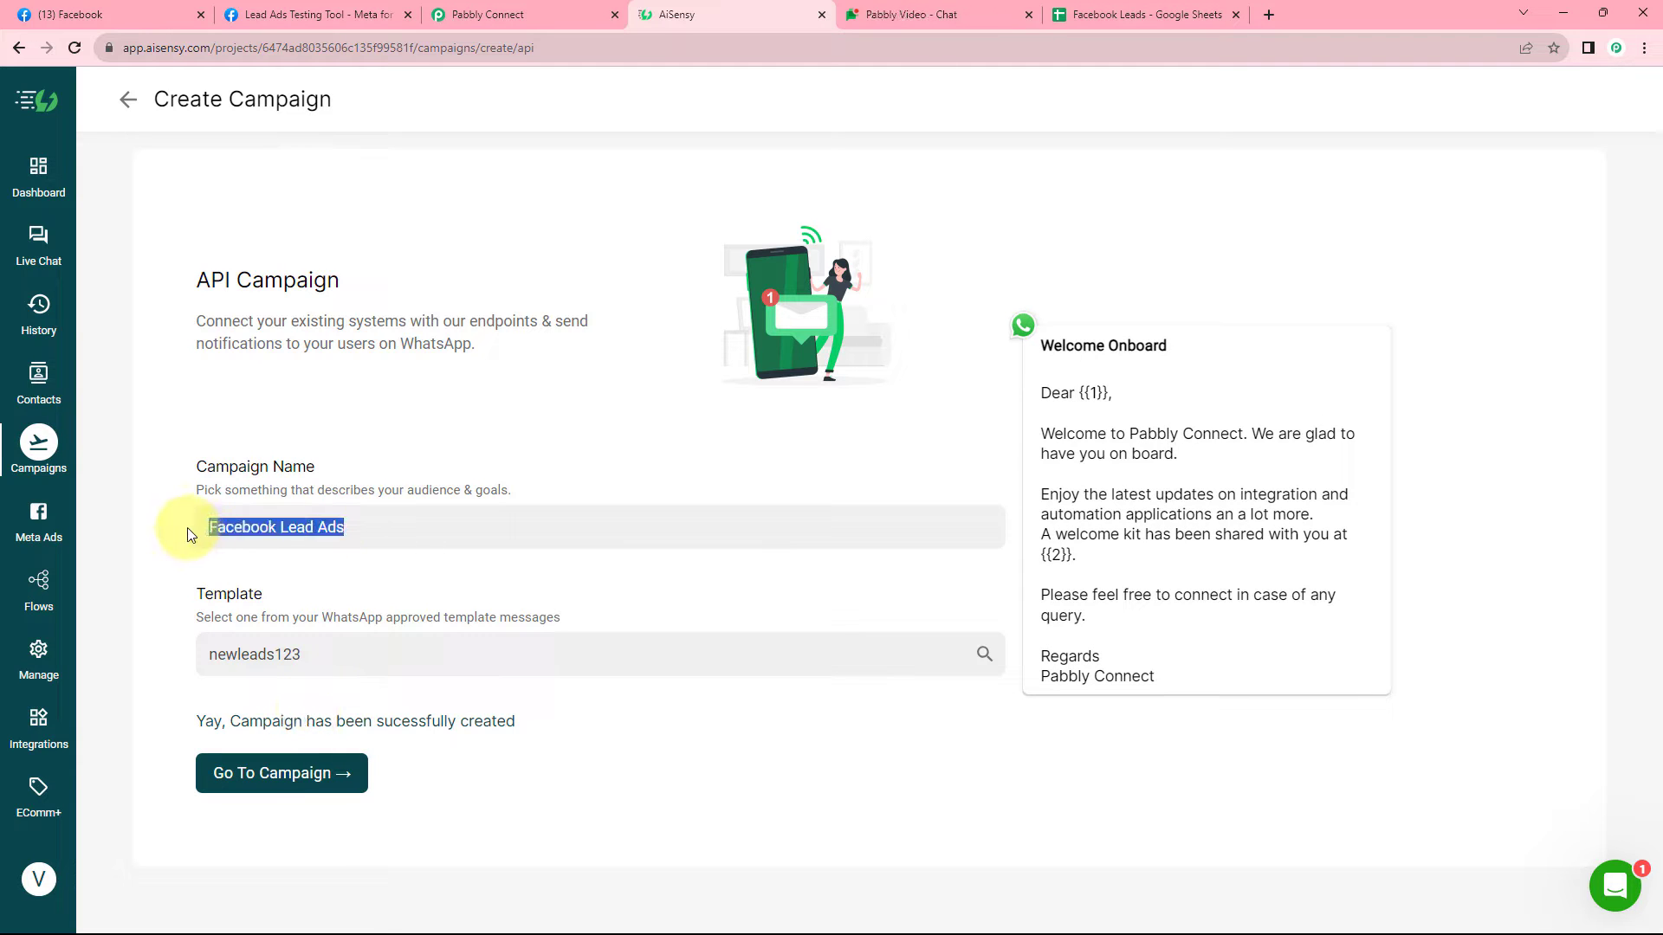
{"action": "right_click", "coordinate": [271, 530]}
{"action": "left_click", "coordinate": [322, 599]}
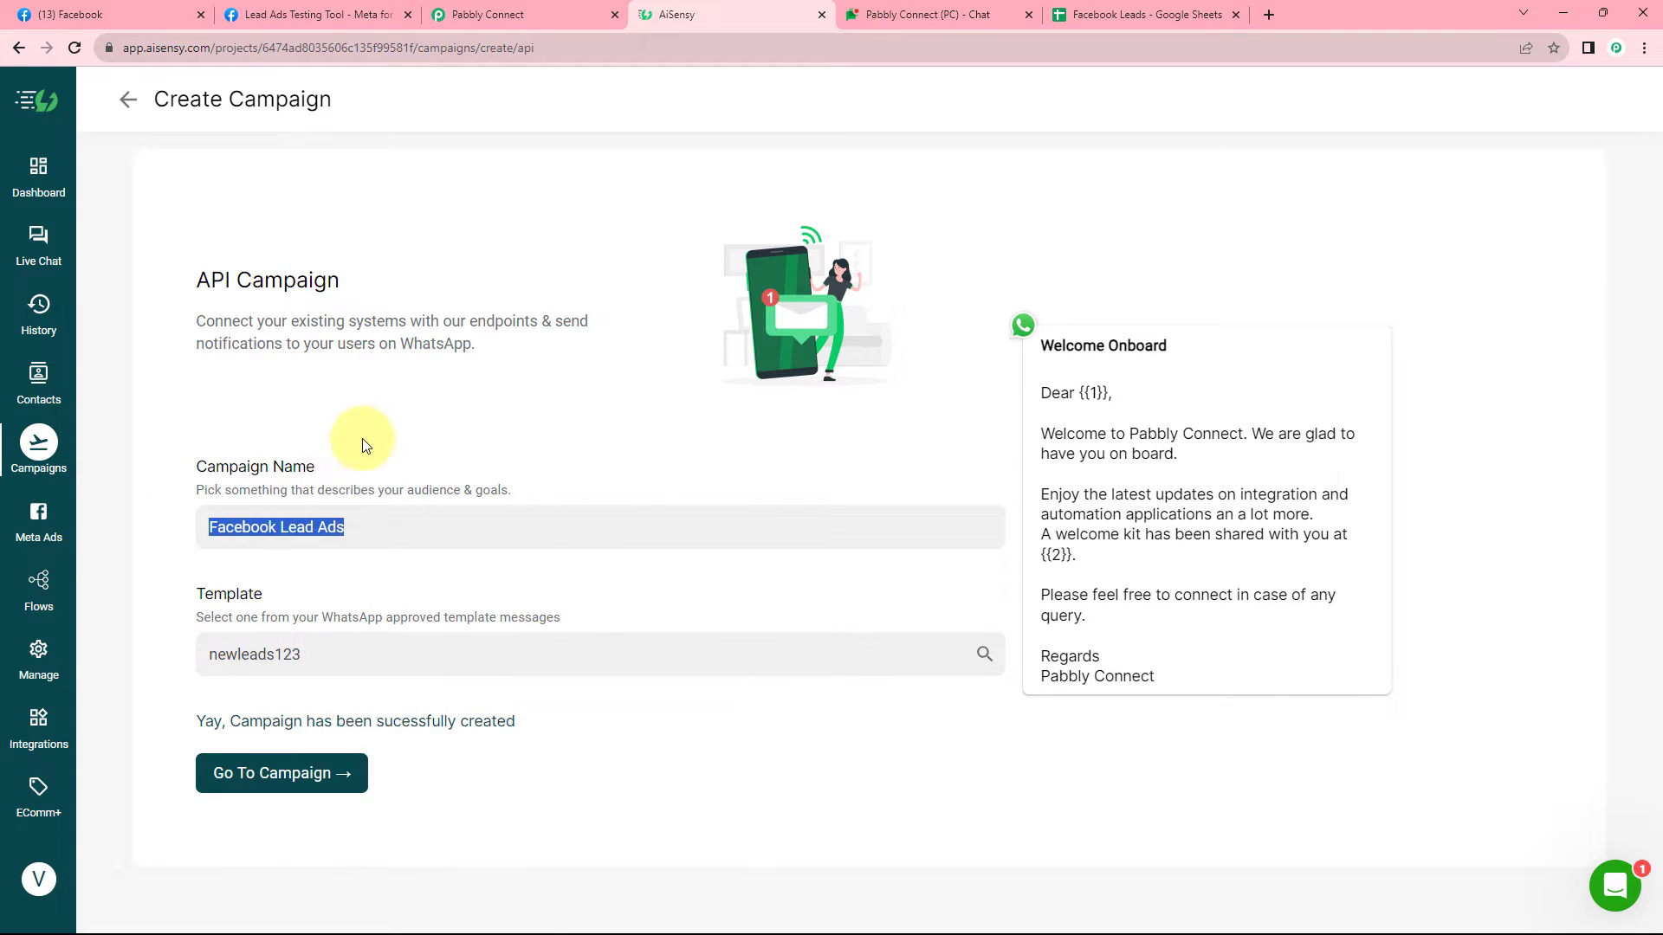
{"action": "left_click", "coordinate": [493, 13]}
{"action": "right_click", "coordinate": [471, 327]}
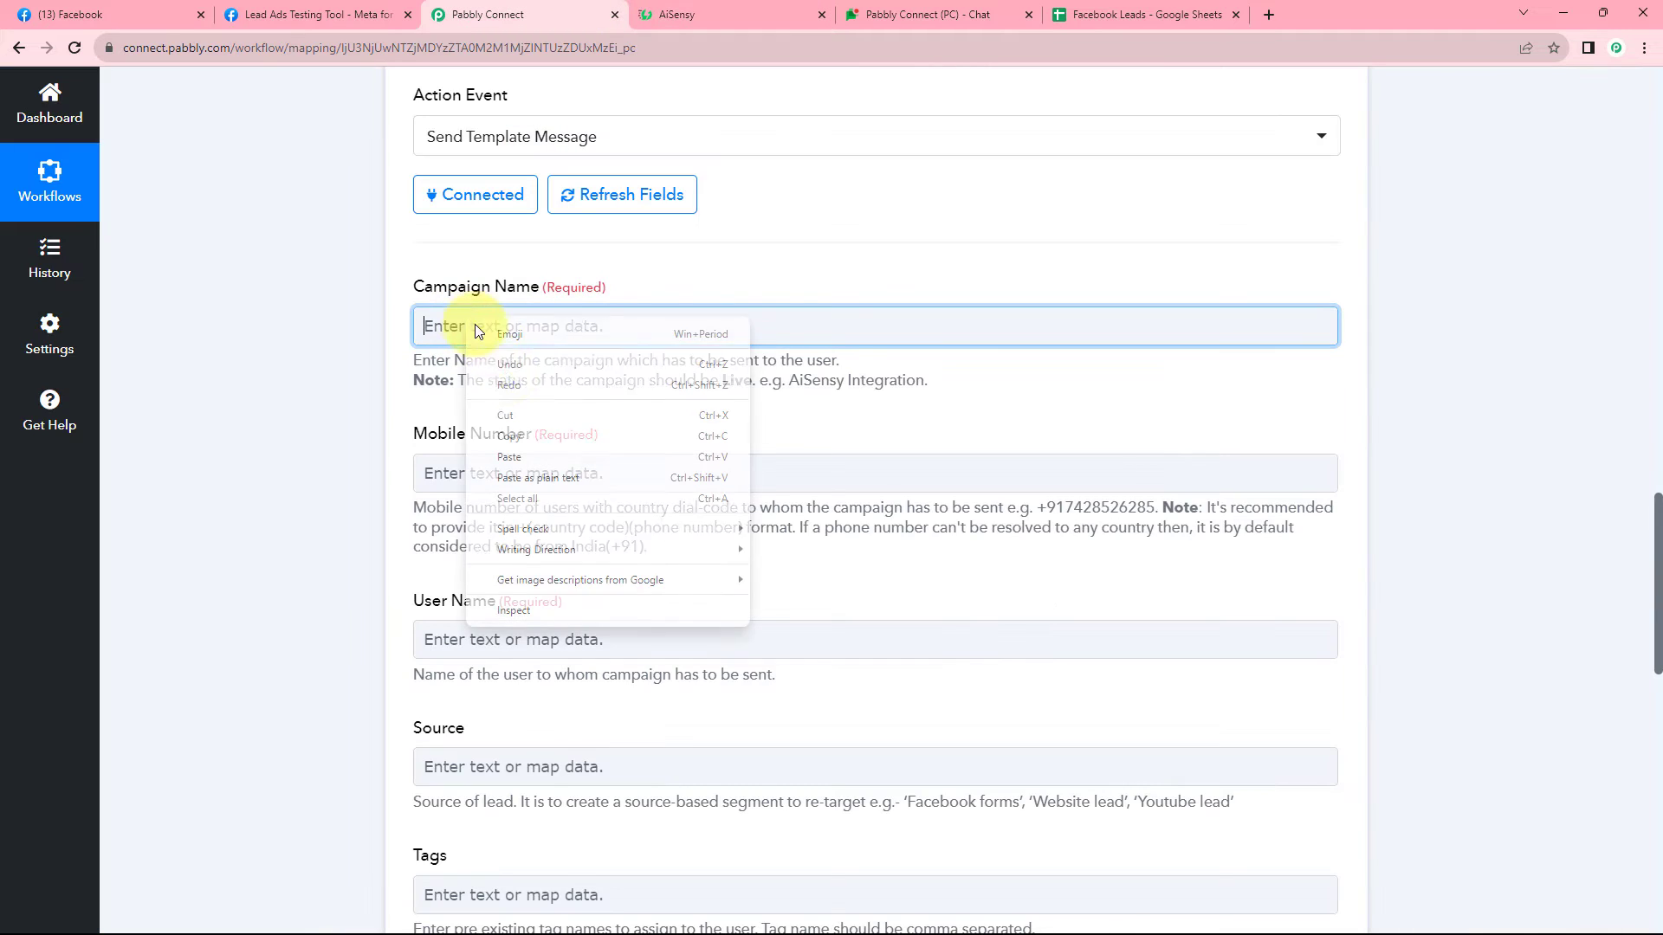
{"action": "left_click", "coordinate": [510, 446]}
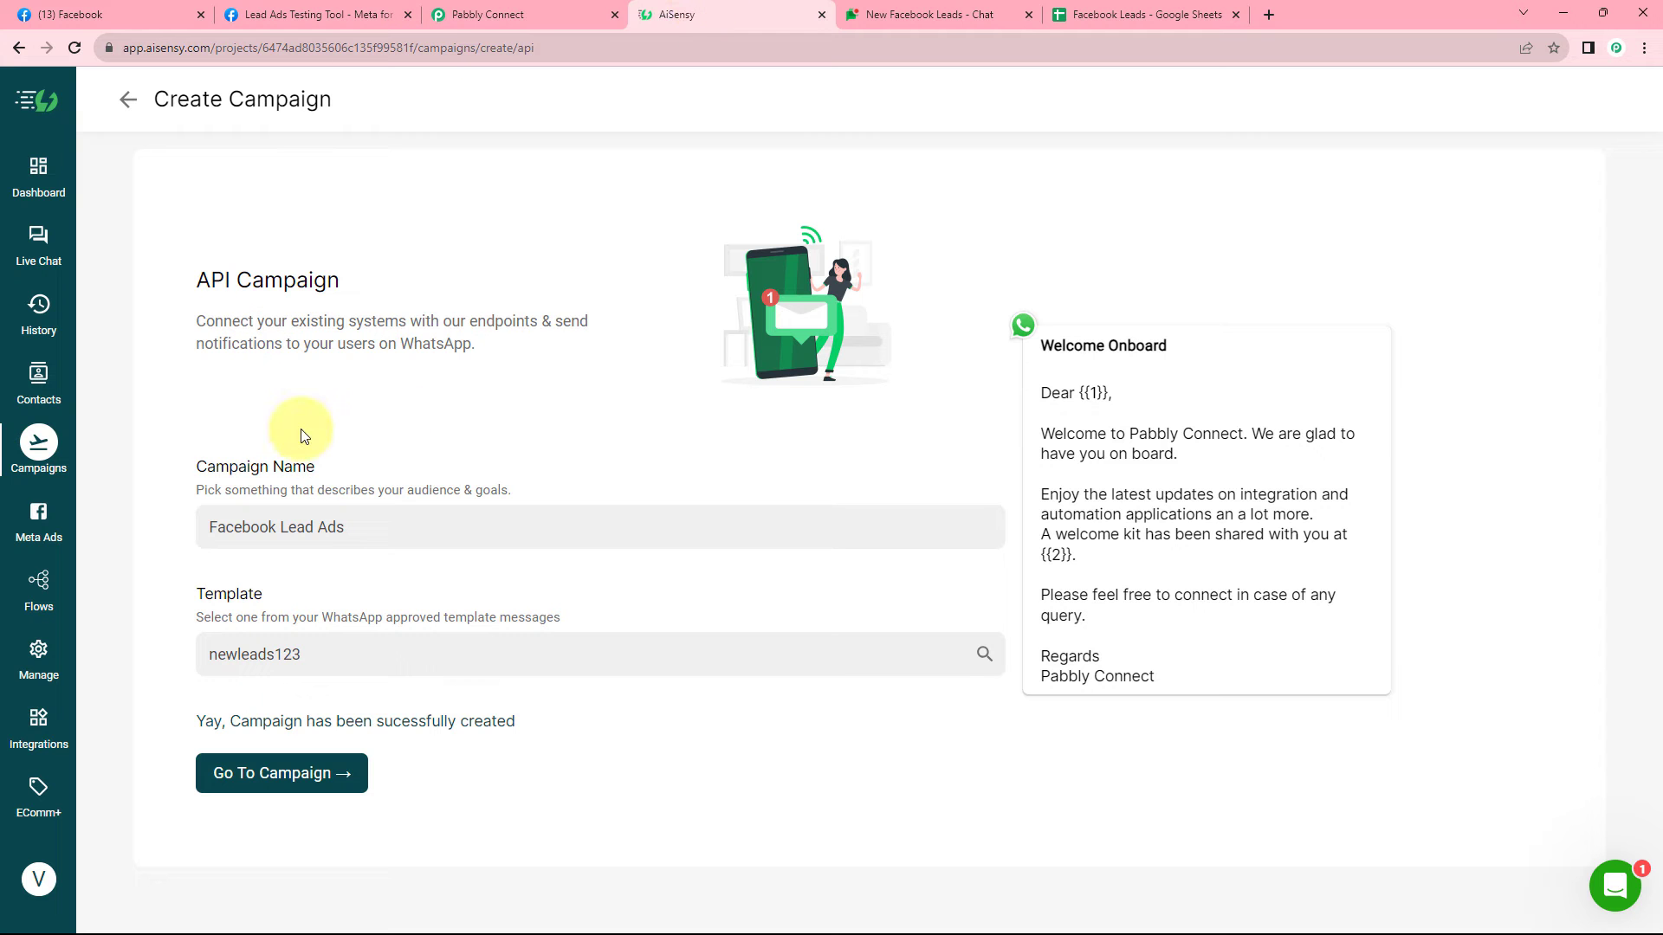
Open the newly created campaign in AiSensy to review it.
{"action": "left_click", "coordinate": [295, 782]}
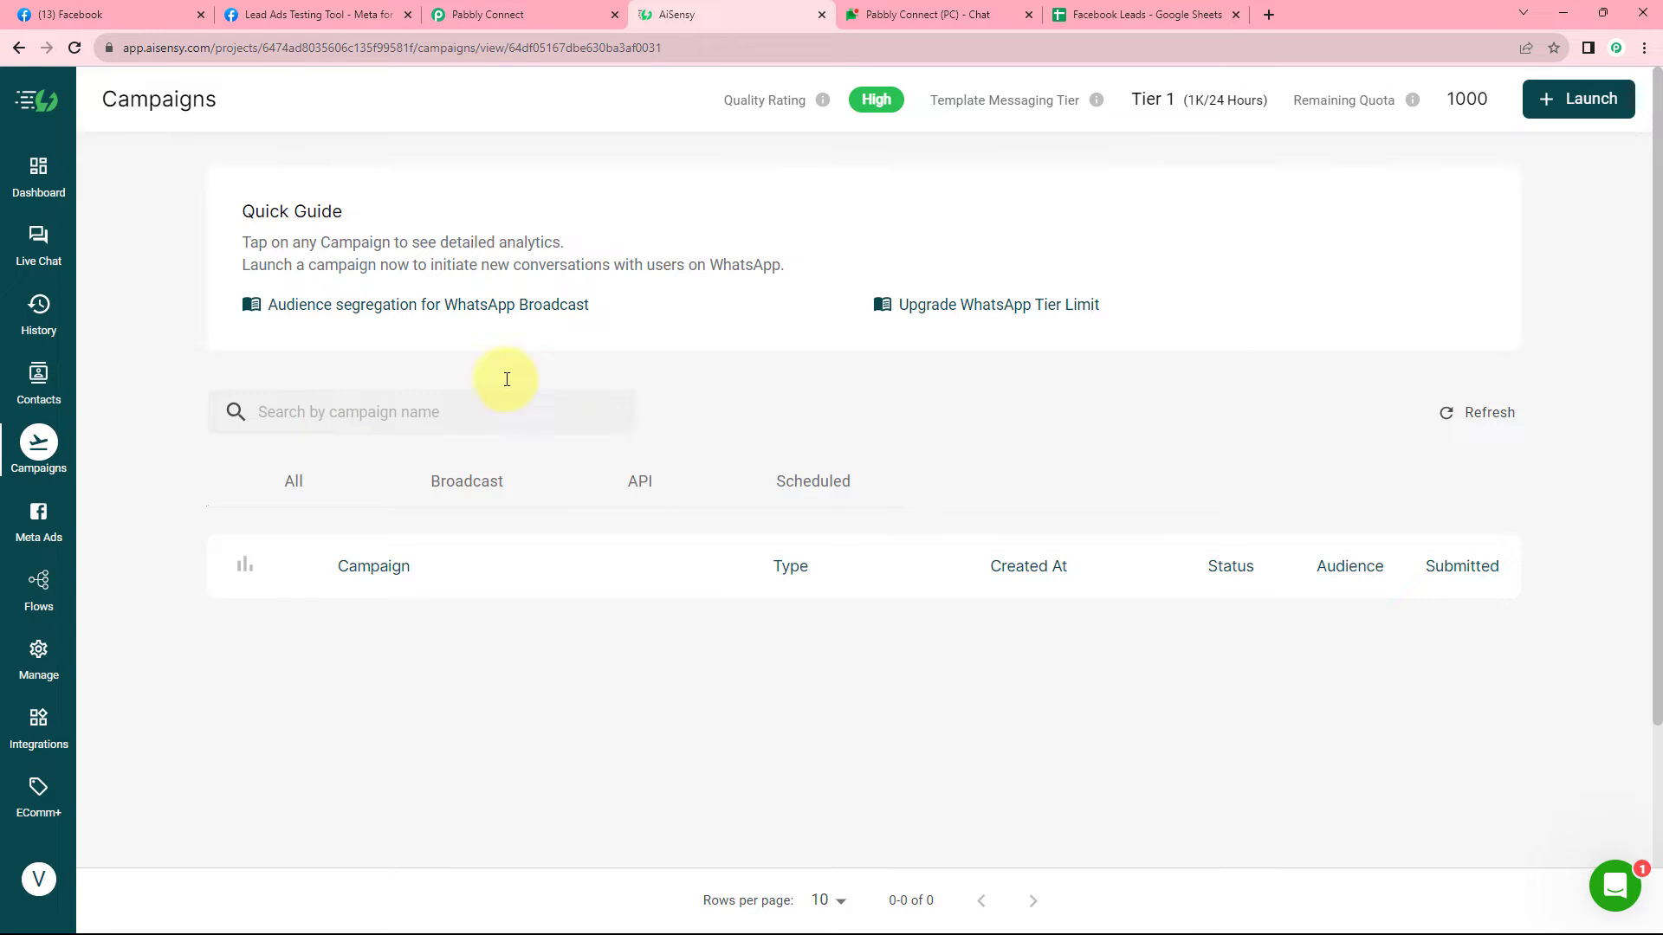
{"action": "scroll", "coordinate": [653, 412], "scroll_direction": "down", "scroll_amount": 1}
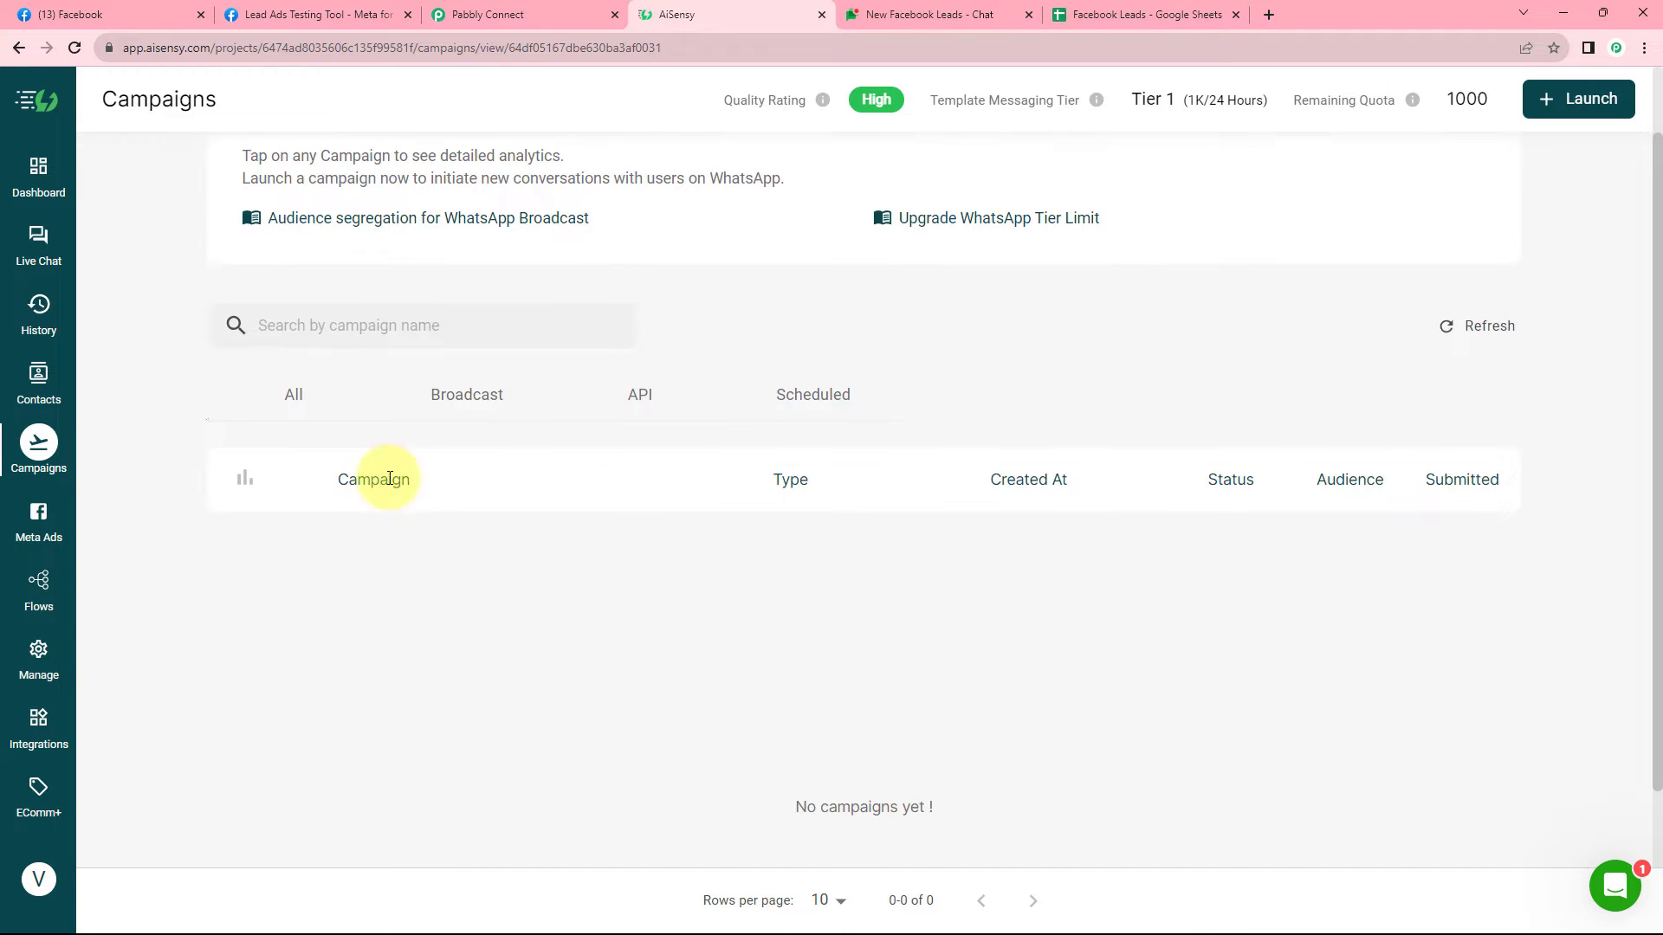
{"action": "scroll", "coordinate": [620, 400], "scroll_direction": "up", "scroll_amount": 1}
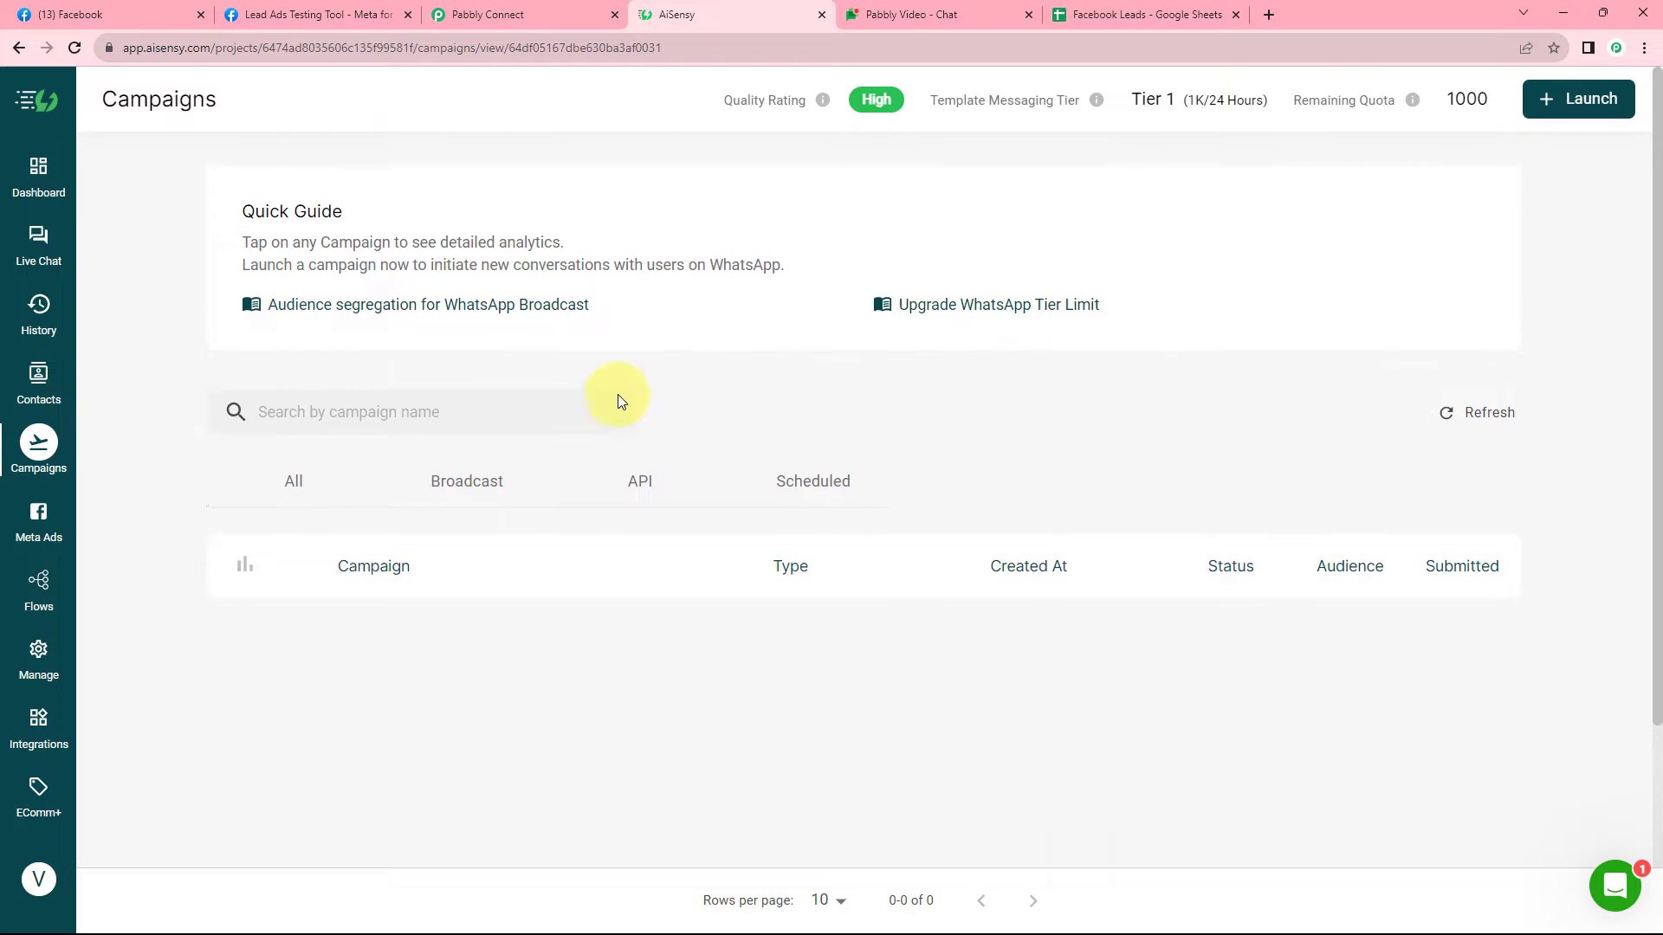
{"action": "left_click", "coordinate": [576, 14]}
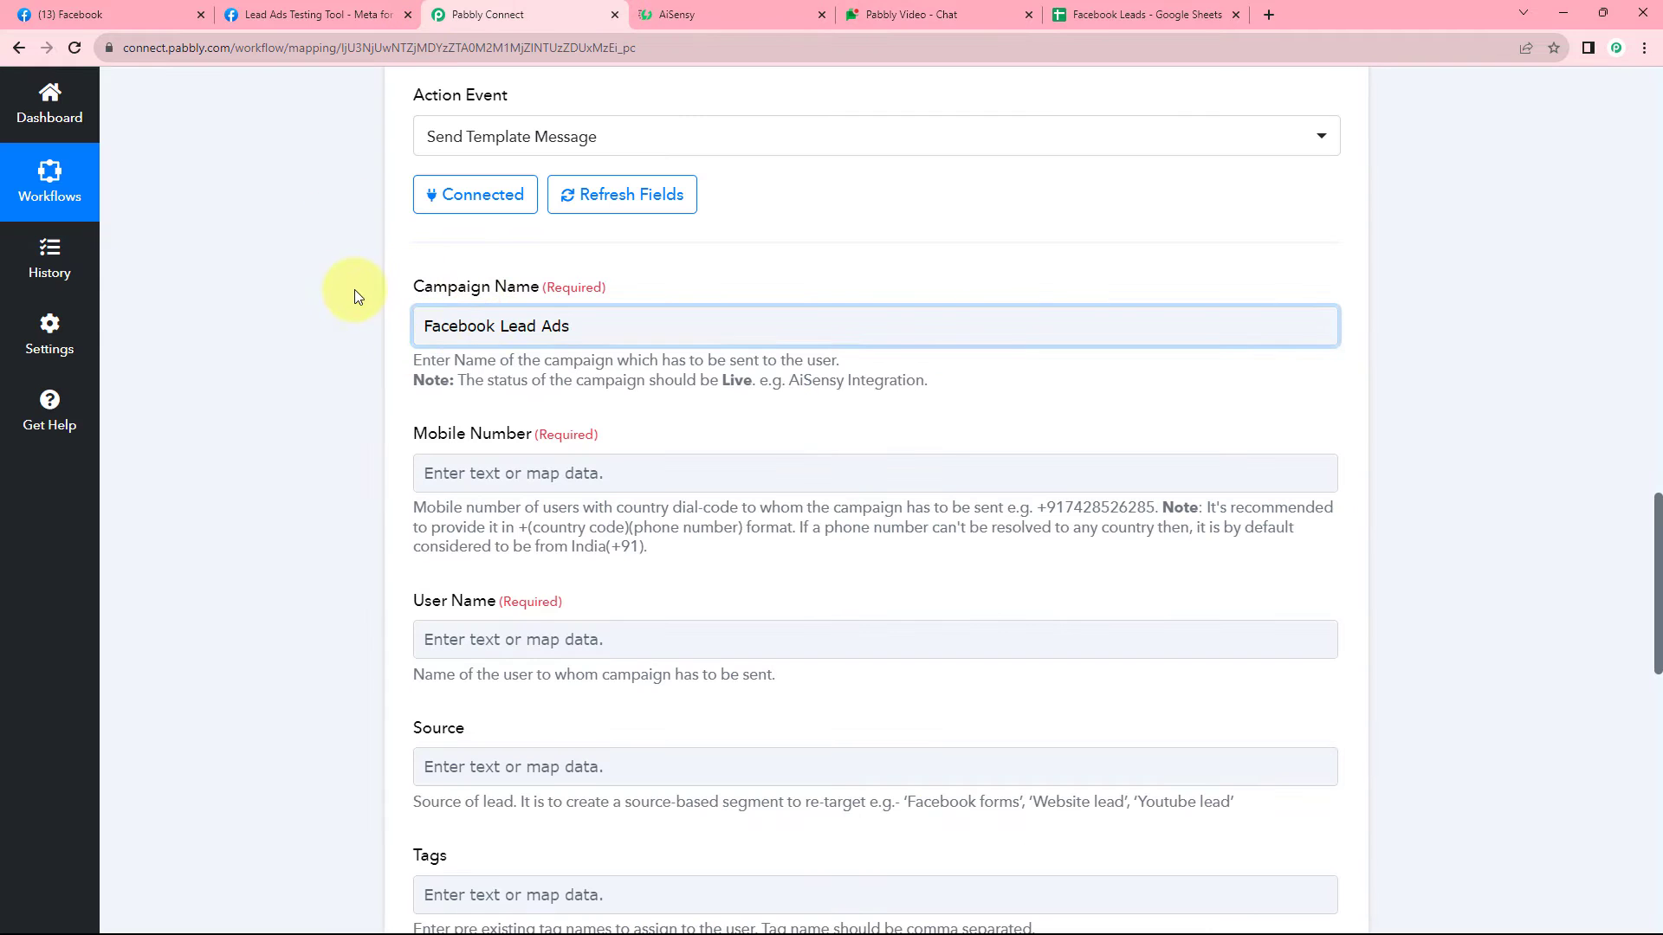
Check the format of the test lead's phone number in the trigger response.
{"action": "scroll", "coordinate": [606, 338], "scroll_direction": "down", "scroll_amount": 1}
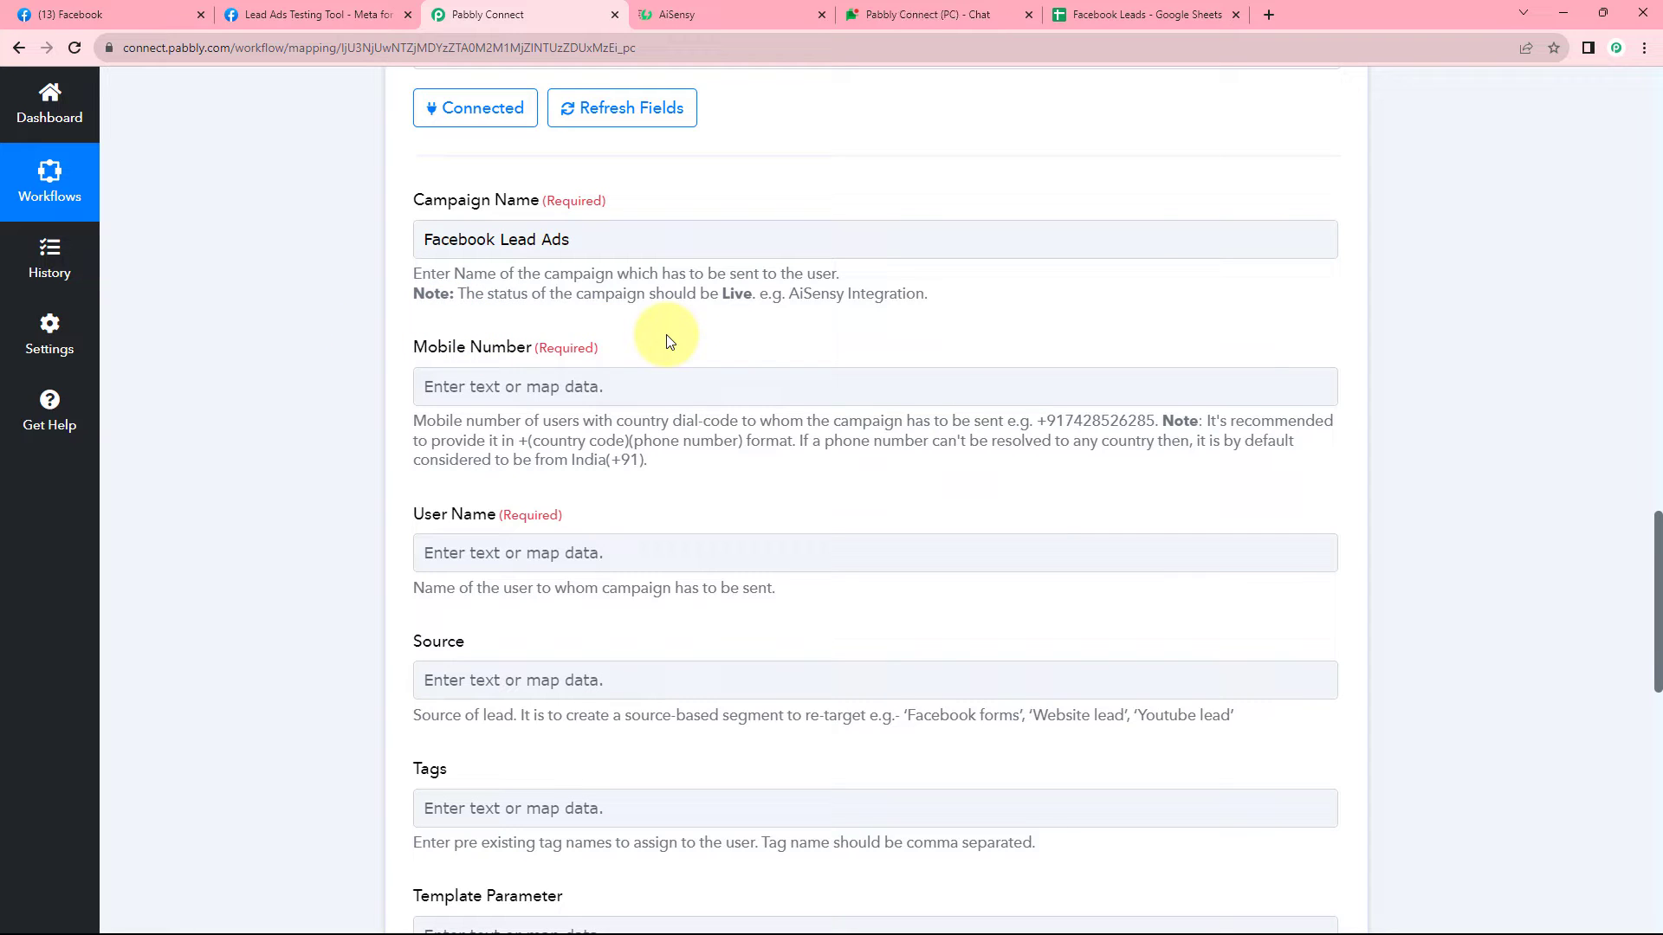
{"action": "scroll", "coordinate": [788, 362], "scroll_direction": "up", "scroll_amount": 8}
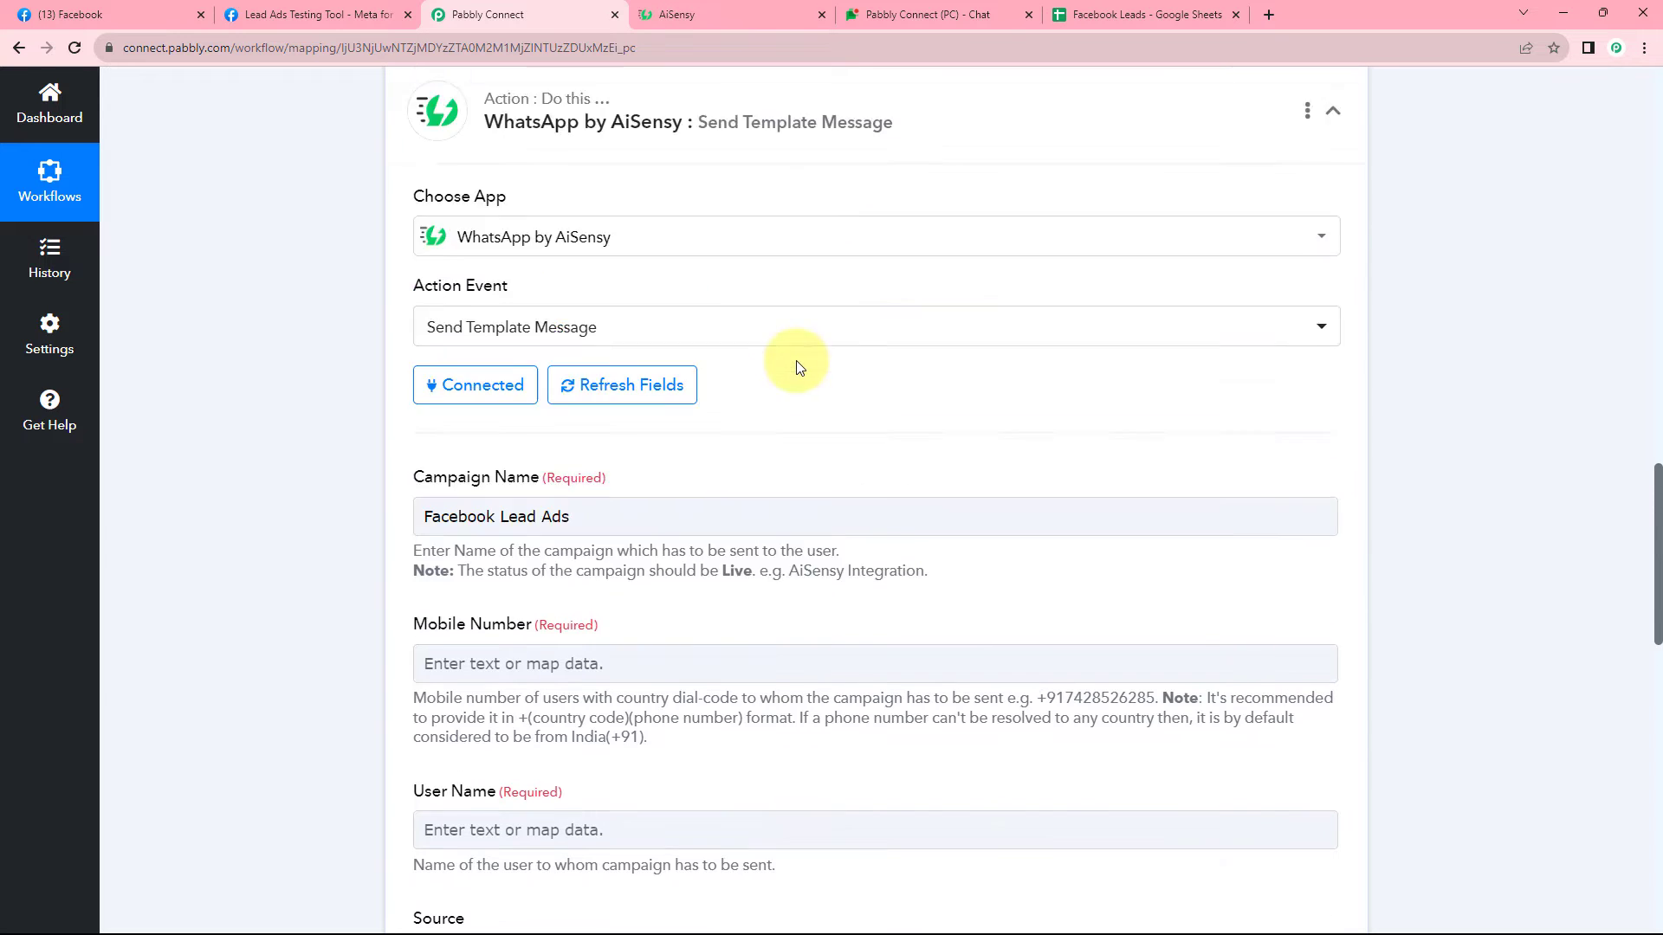
{"action": "scroll", "coordinate": [825, 430], "scroll_direction": "up", "scroll_amount": 2}
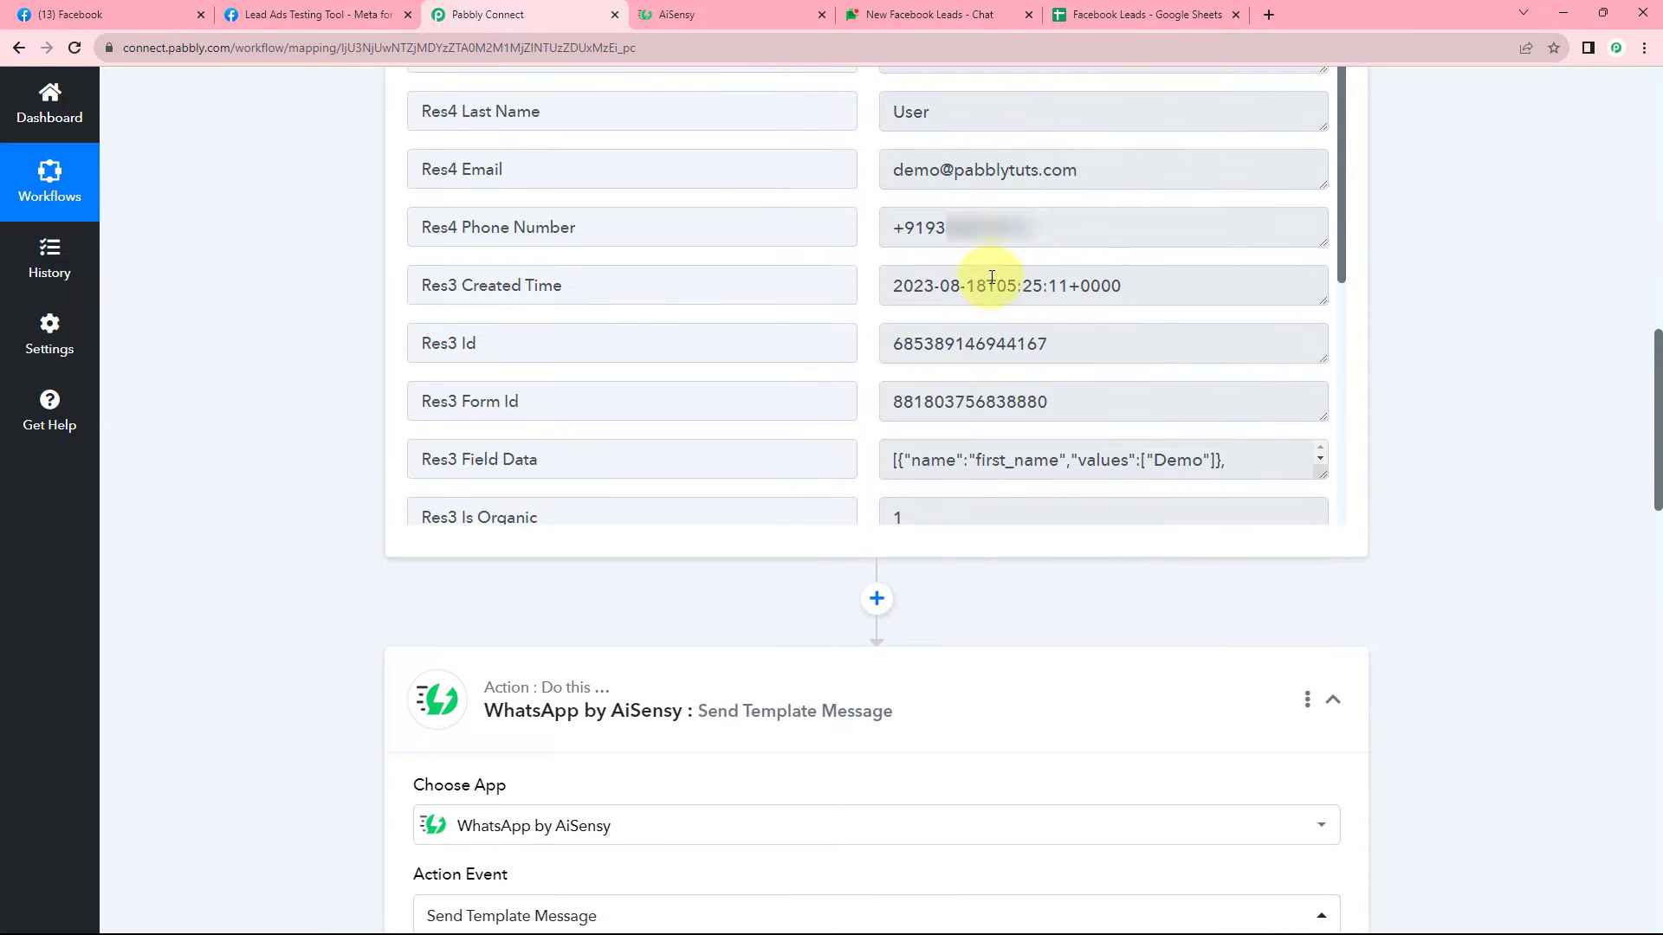
{"action": "left_click_drag", "start_coordinate": [1044, 227], "coordinate": [854, 224]}
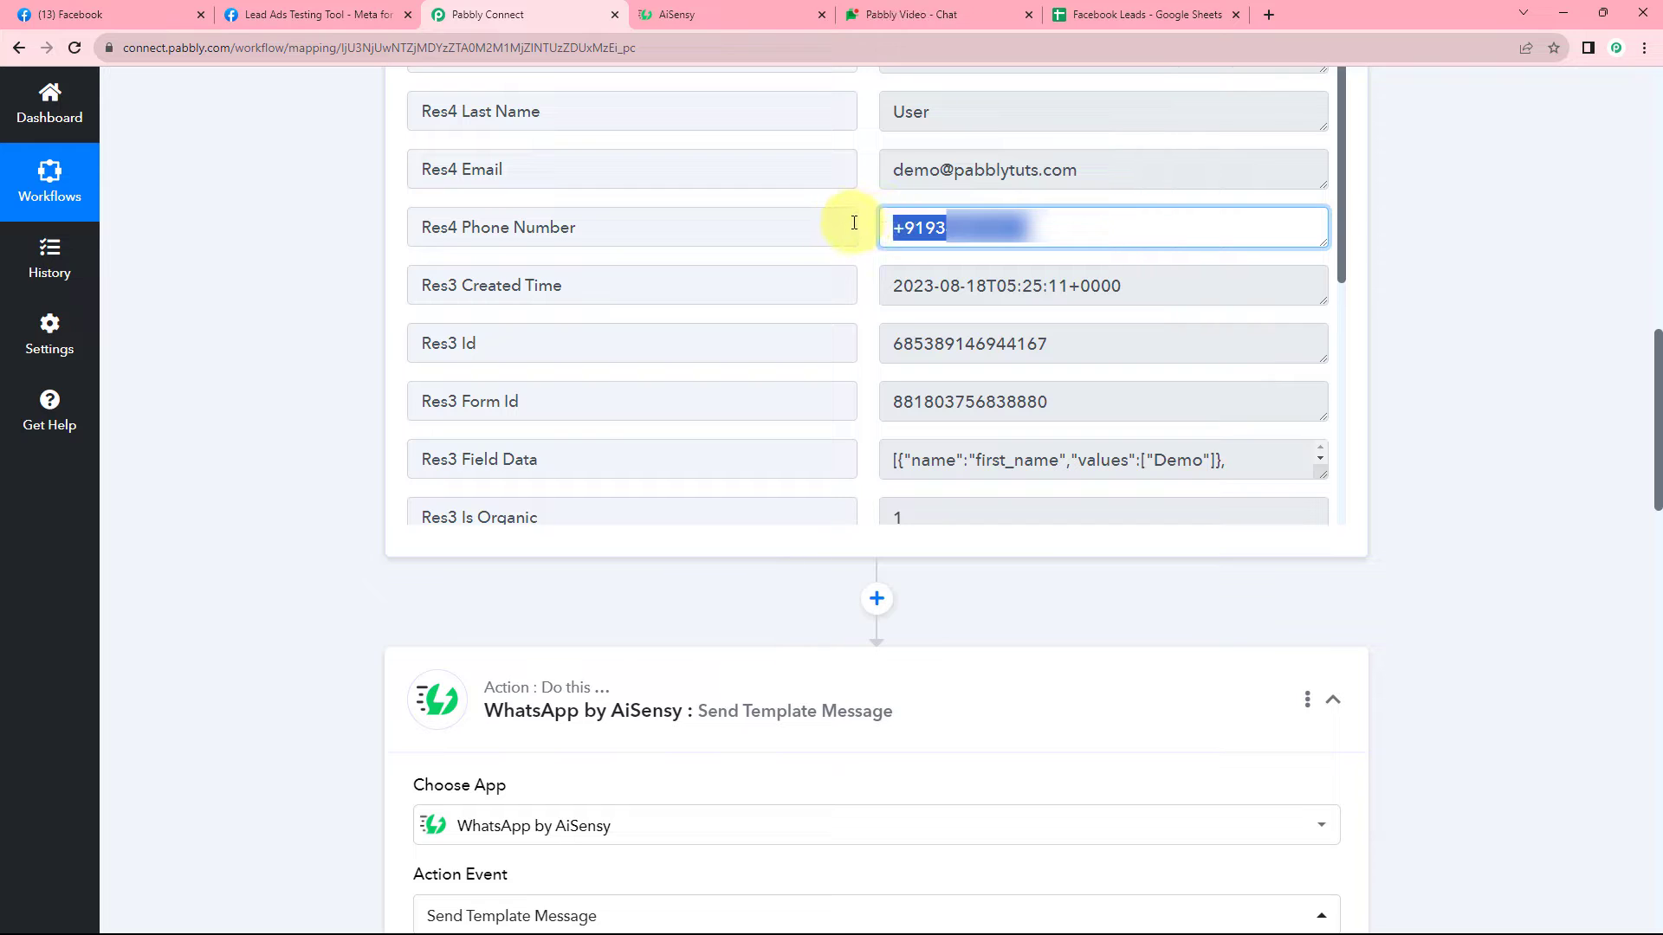
{"action": "left_click", "coordinate": [861, 229]}
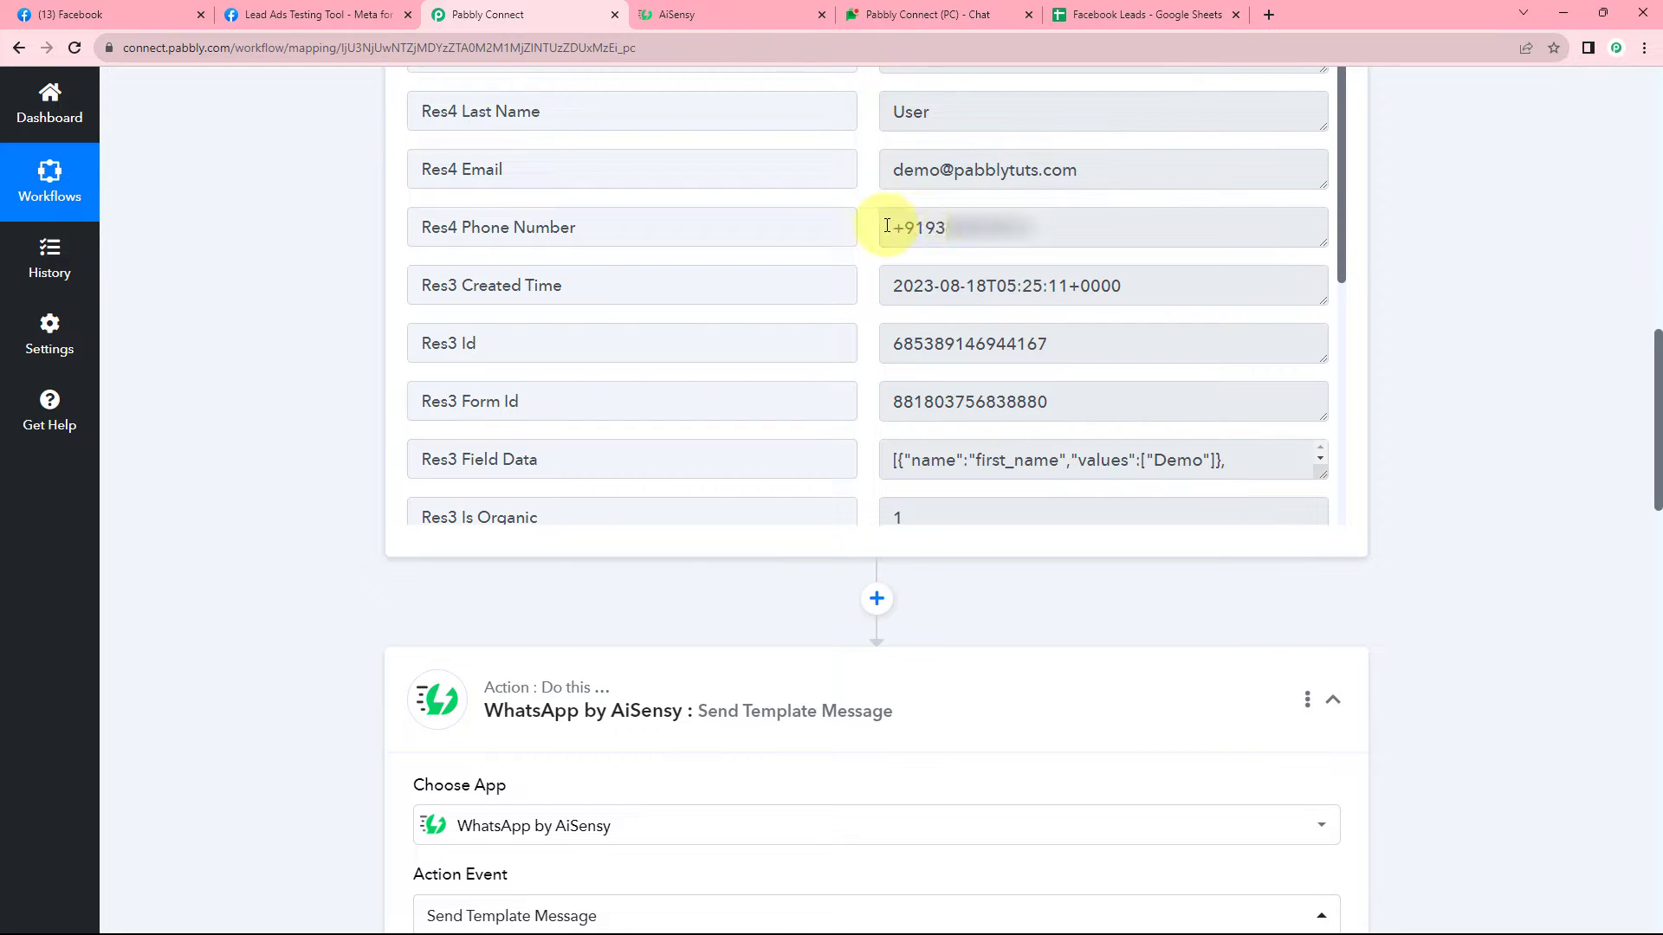
{"action": "left_click_drag", "start_coordinate": [887, 226], "coordinate": [1050, 224]}
{"action": "left_click", "coordinate": [863, 231]}
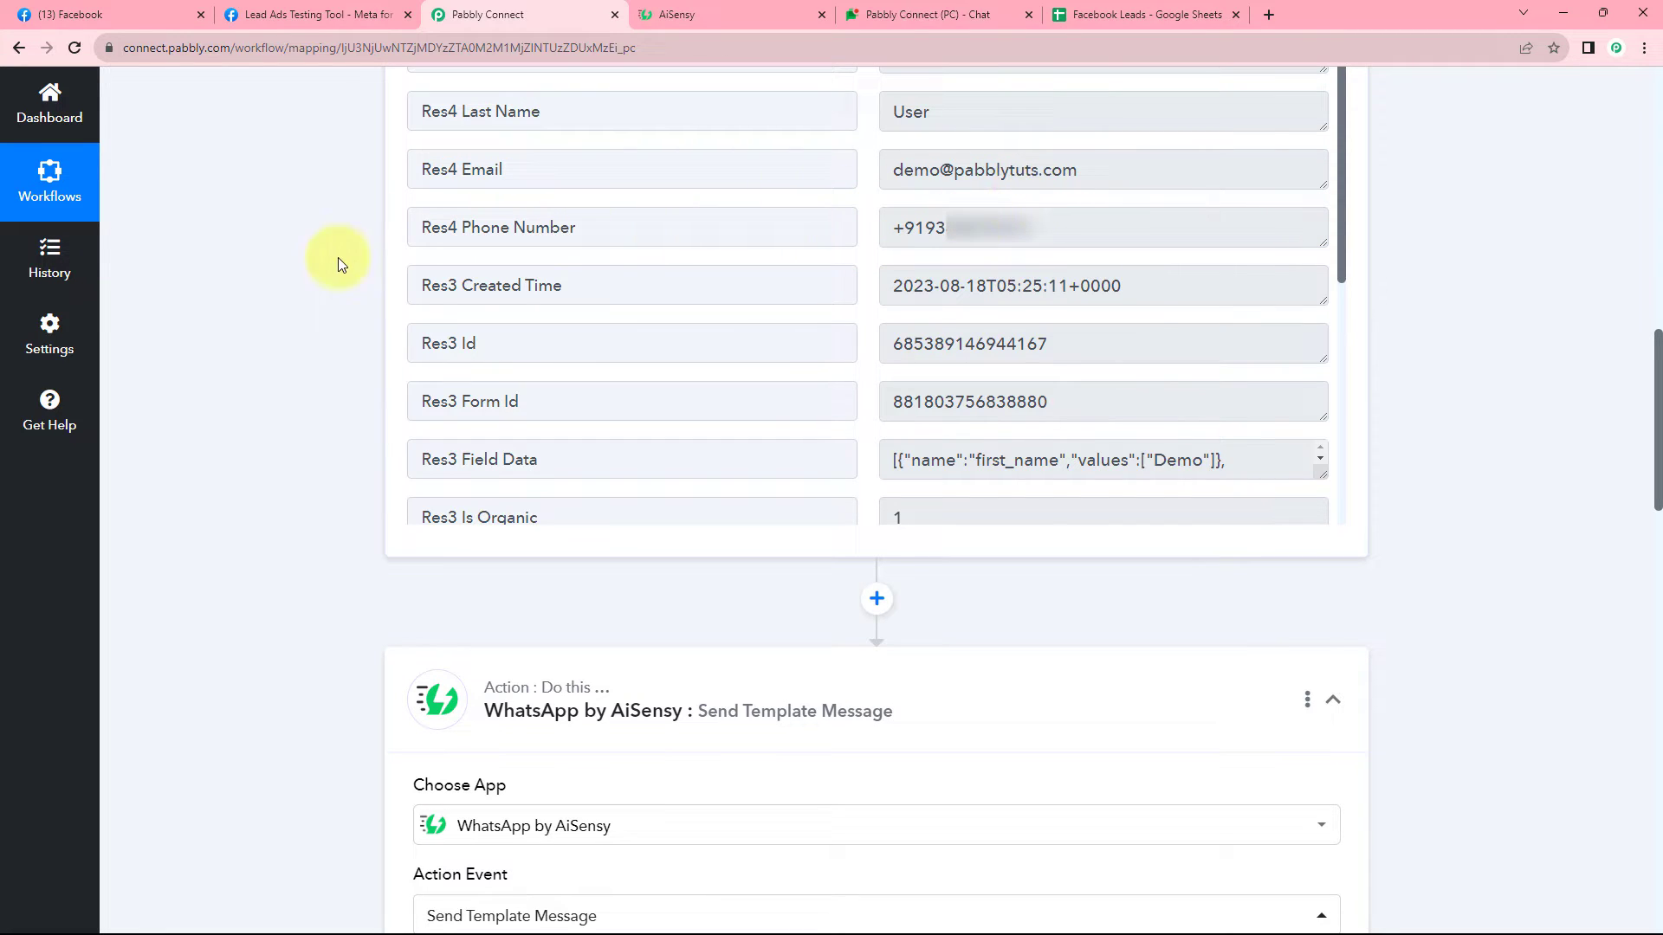
{"action": "scroll", "coordinate": [334, 264], "scroll_direction": "down", "scroll_amount": 10}
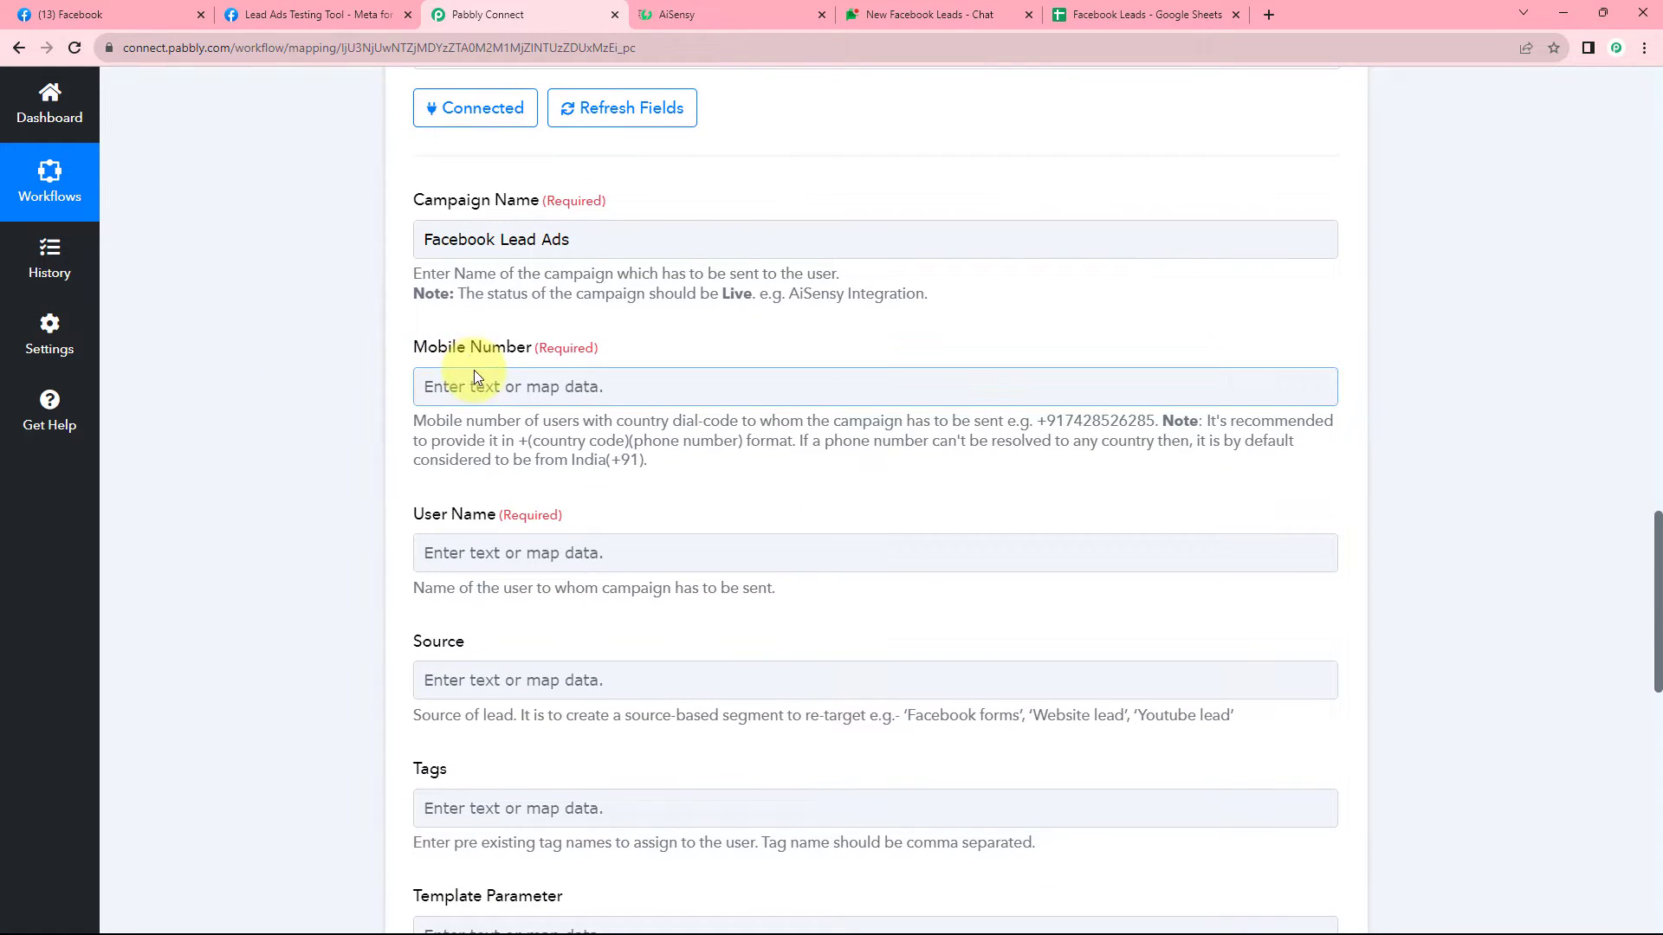
{"action": "scroll", "coordinate": [473, 364], "scroll_direction": "down", "scroll_amount": 1}
Map Res4 Phone Number from Facebook Lead Ads: New Lead into Mobile Number.
{"action": "left_click", "coordinate": [461, 317]}
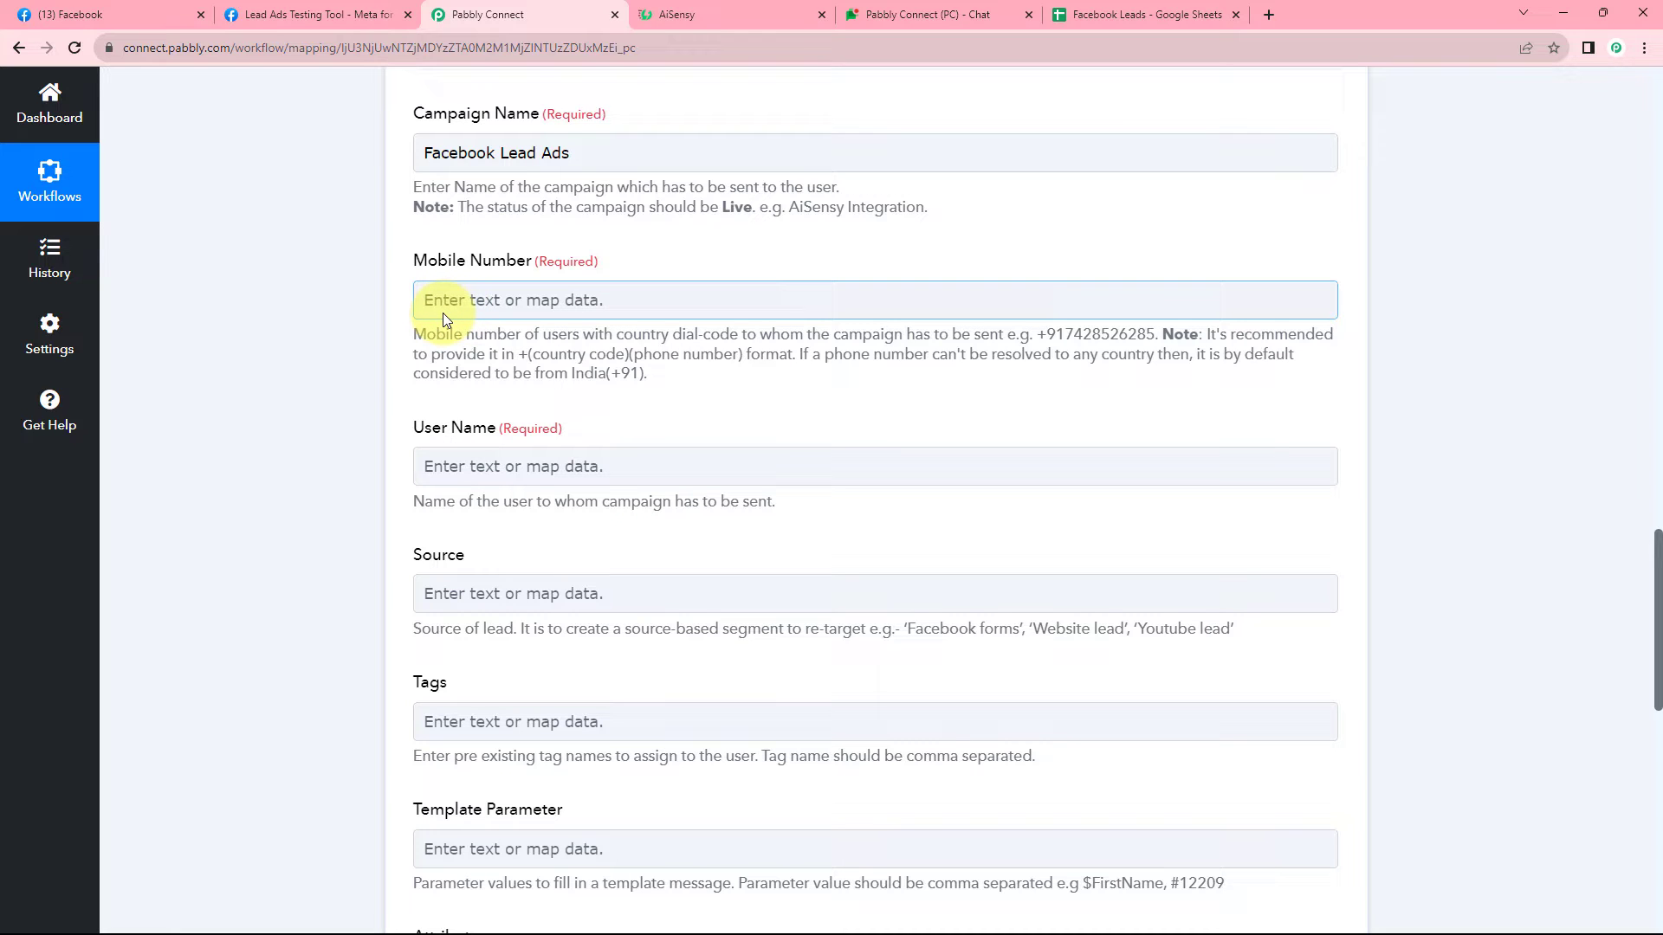
{"action": "left_click", "coordinate": [428, 299]}
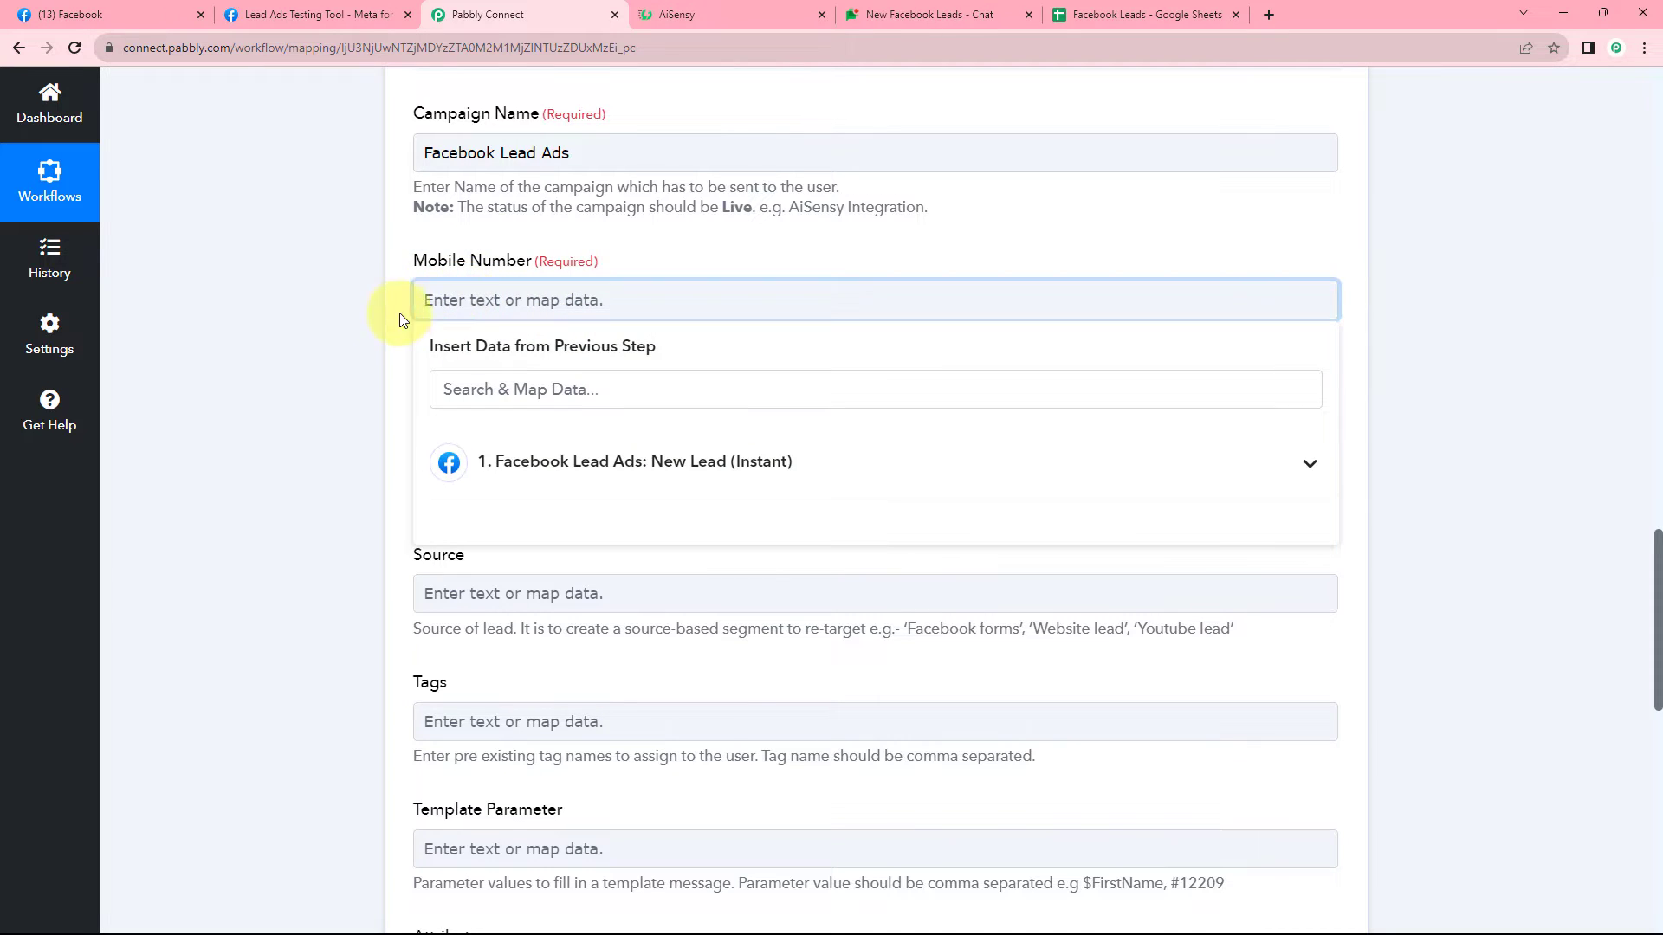
{"action": "left_click", "coordinate": [732, 459]}
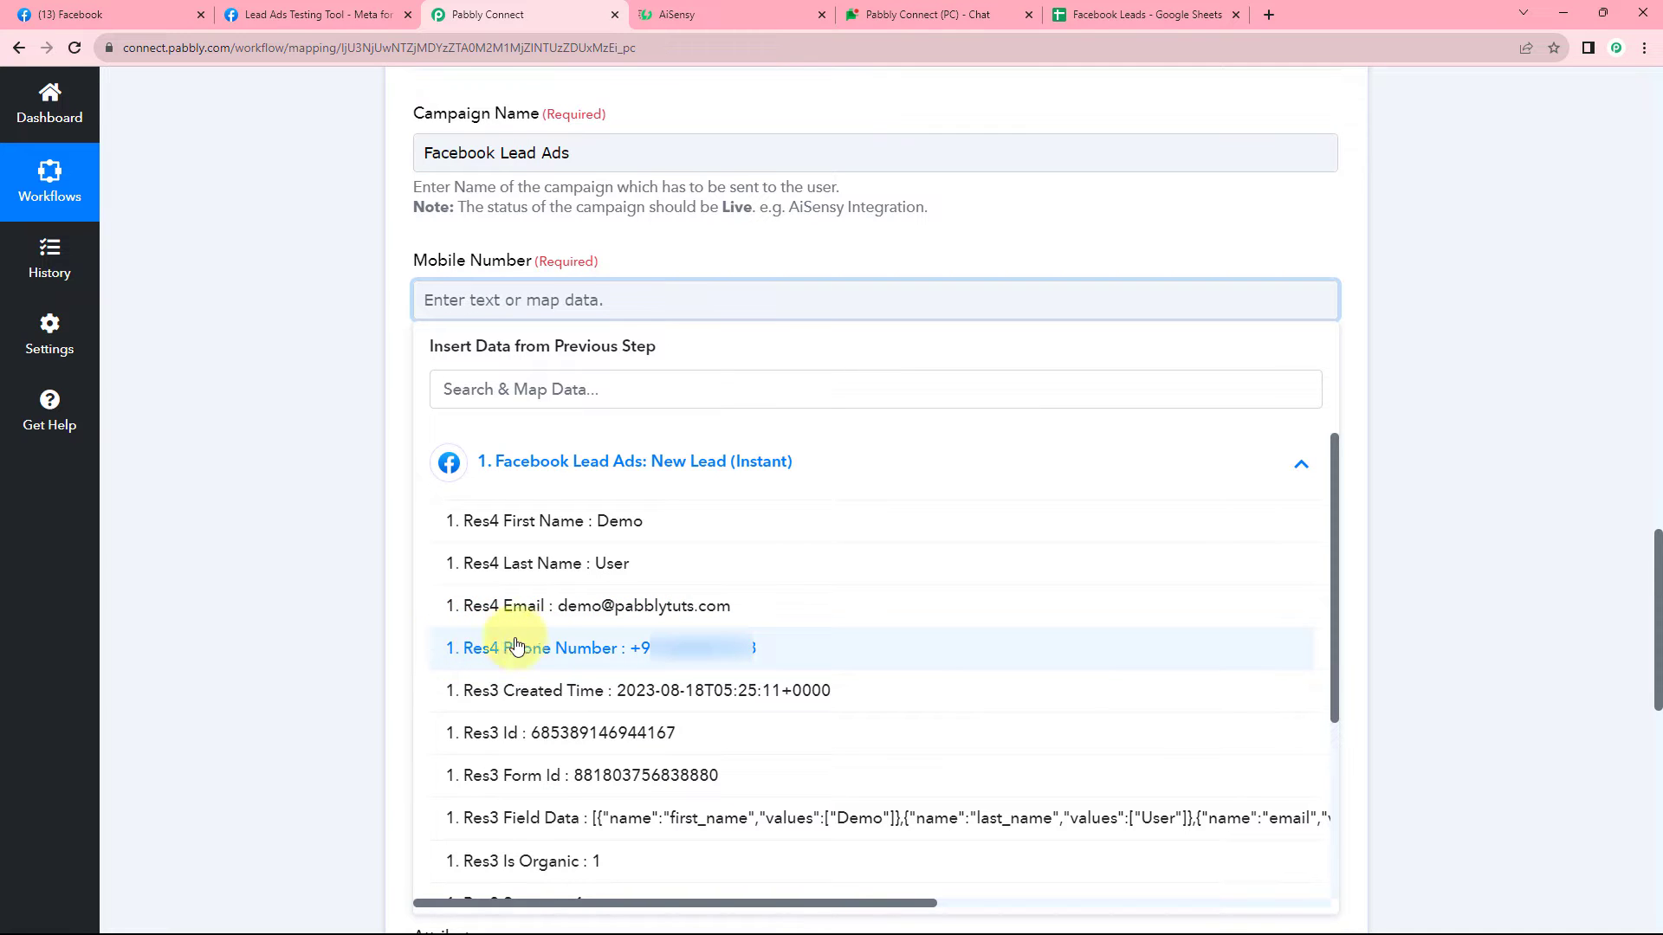
{"action": "left_click", "coordinate": [491, 650]}
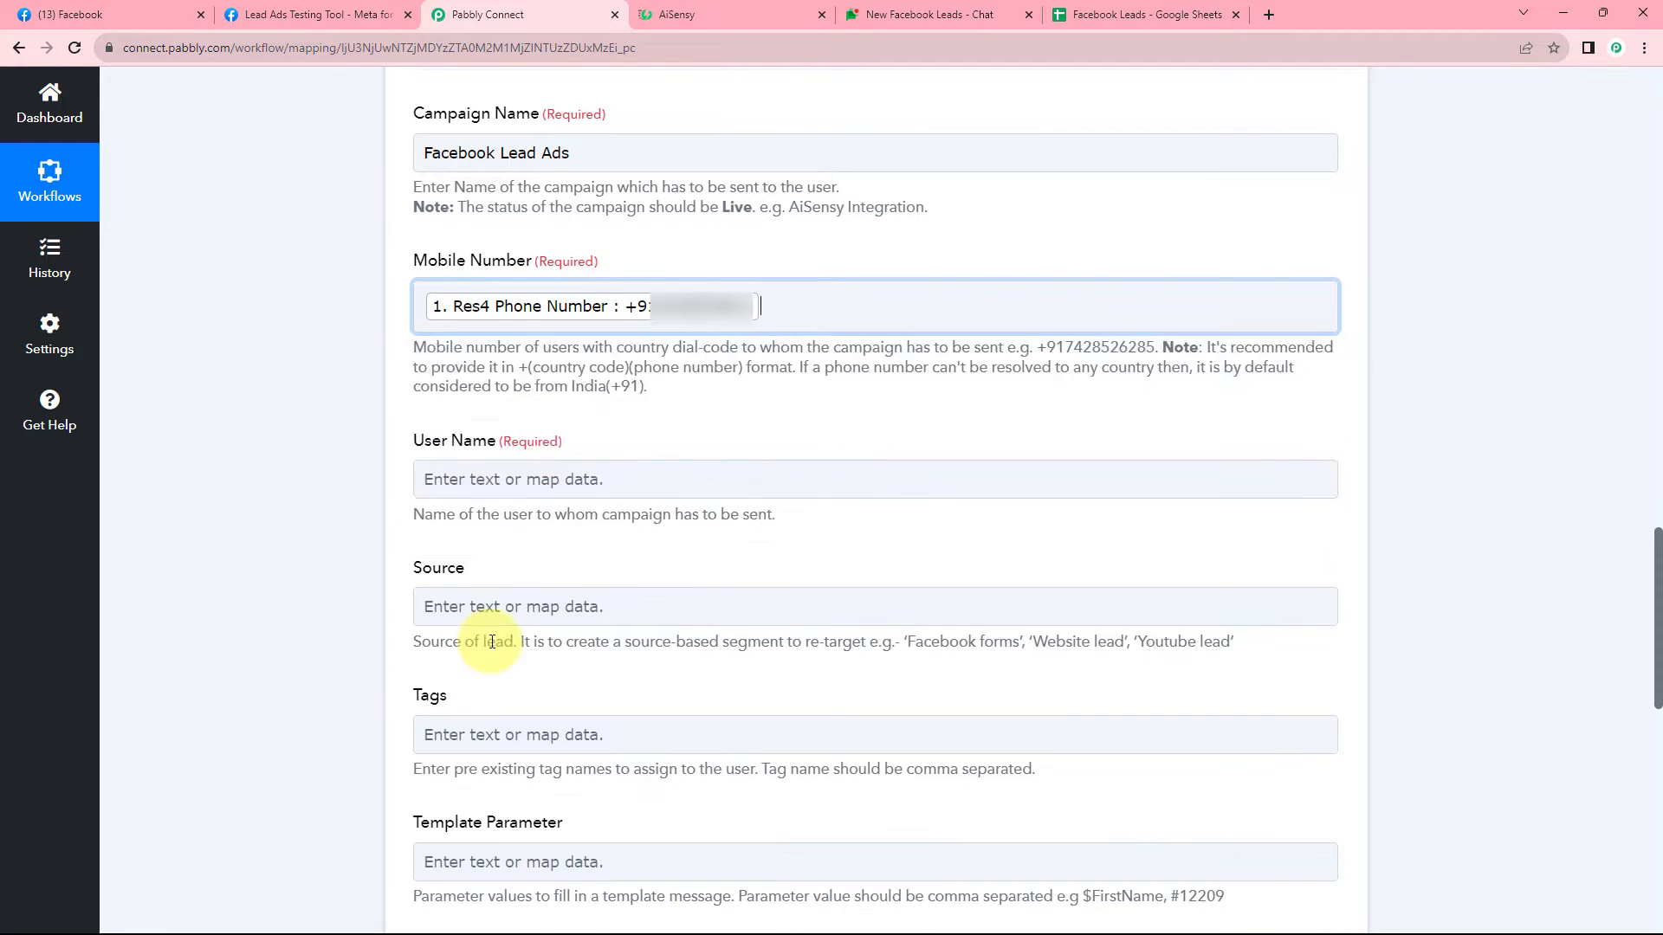
{"action": "left_click", "coordinate": [358, 356]}
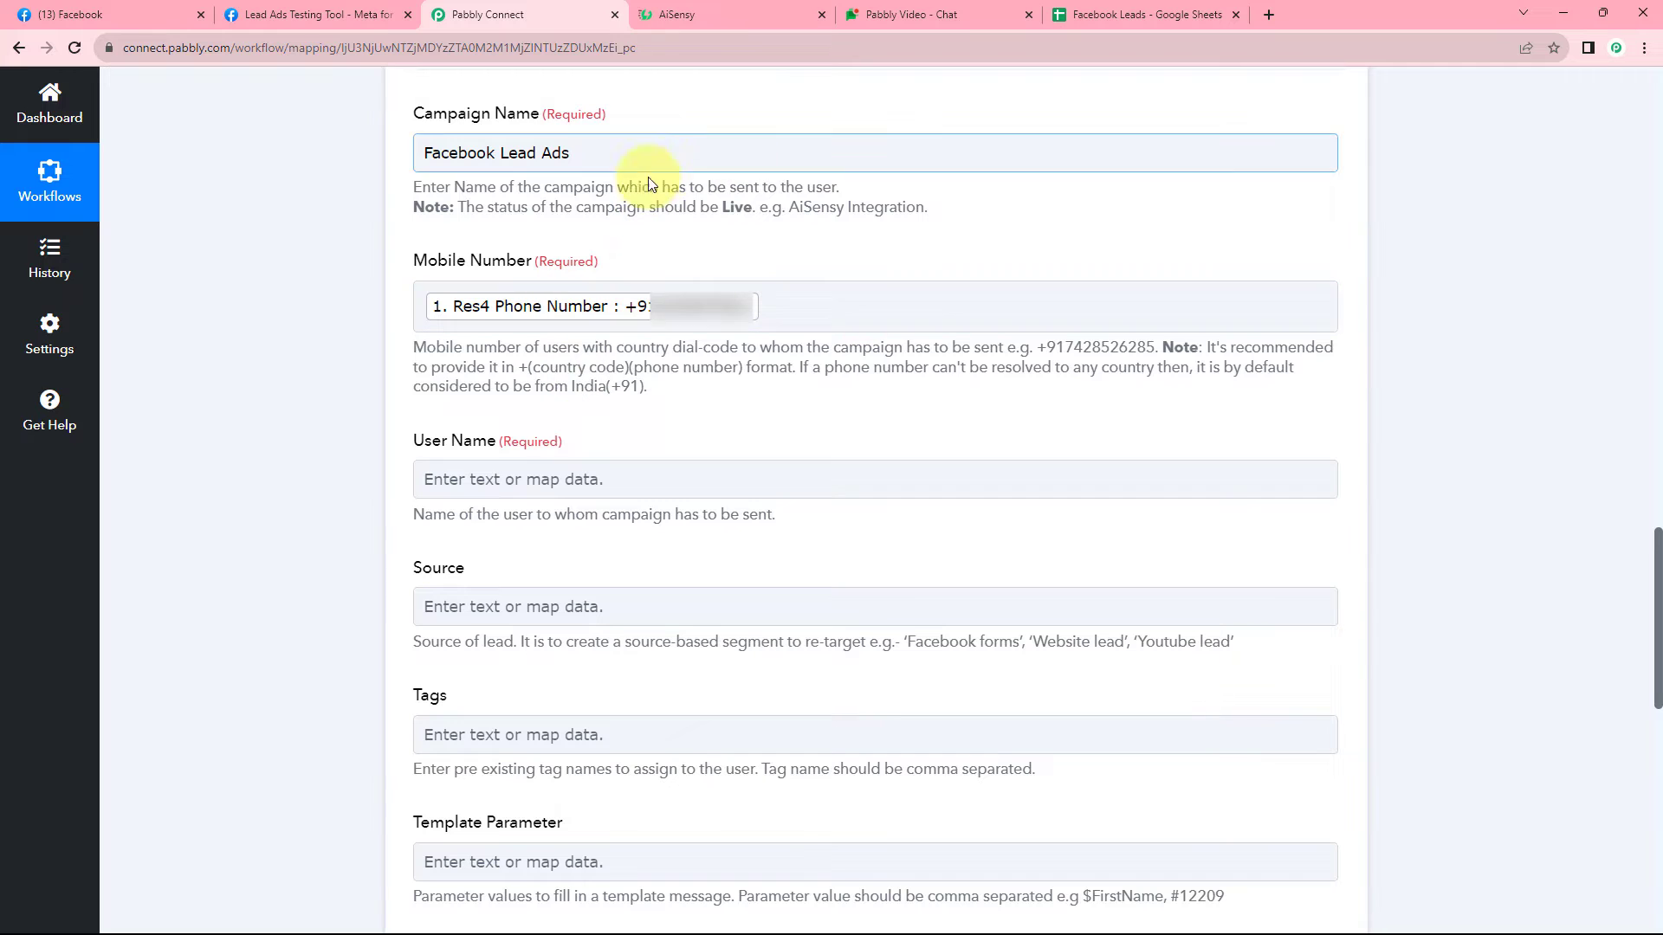
{"action": "left_click", "coordinate": [604, 309]}
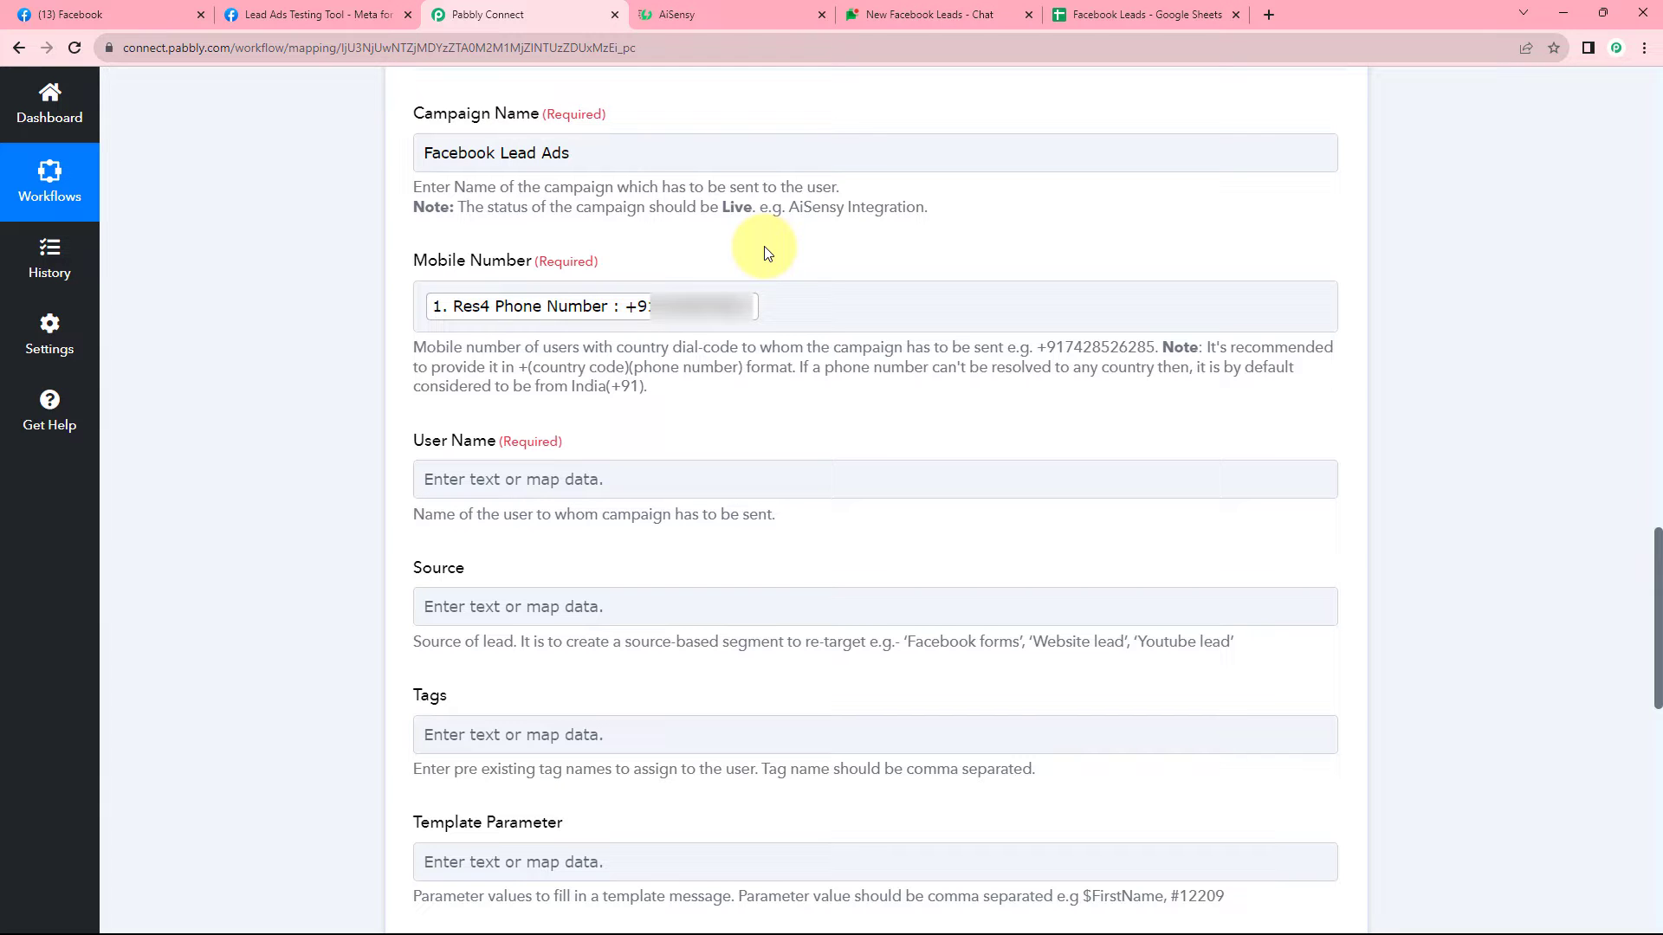
{"action": "scroll", "coordinate": [369, 310], "scroll_direction": "down", "scroll_amount": 3}
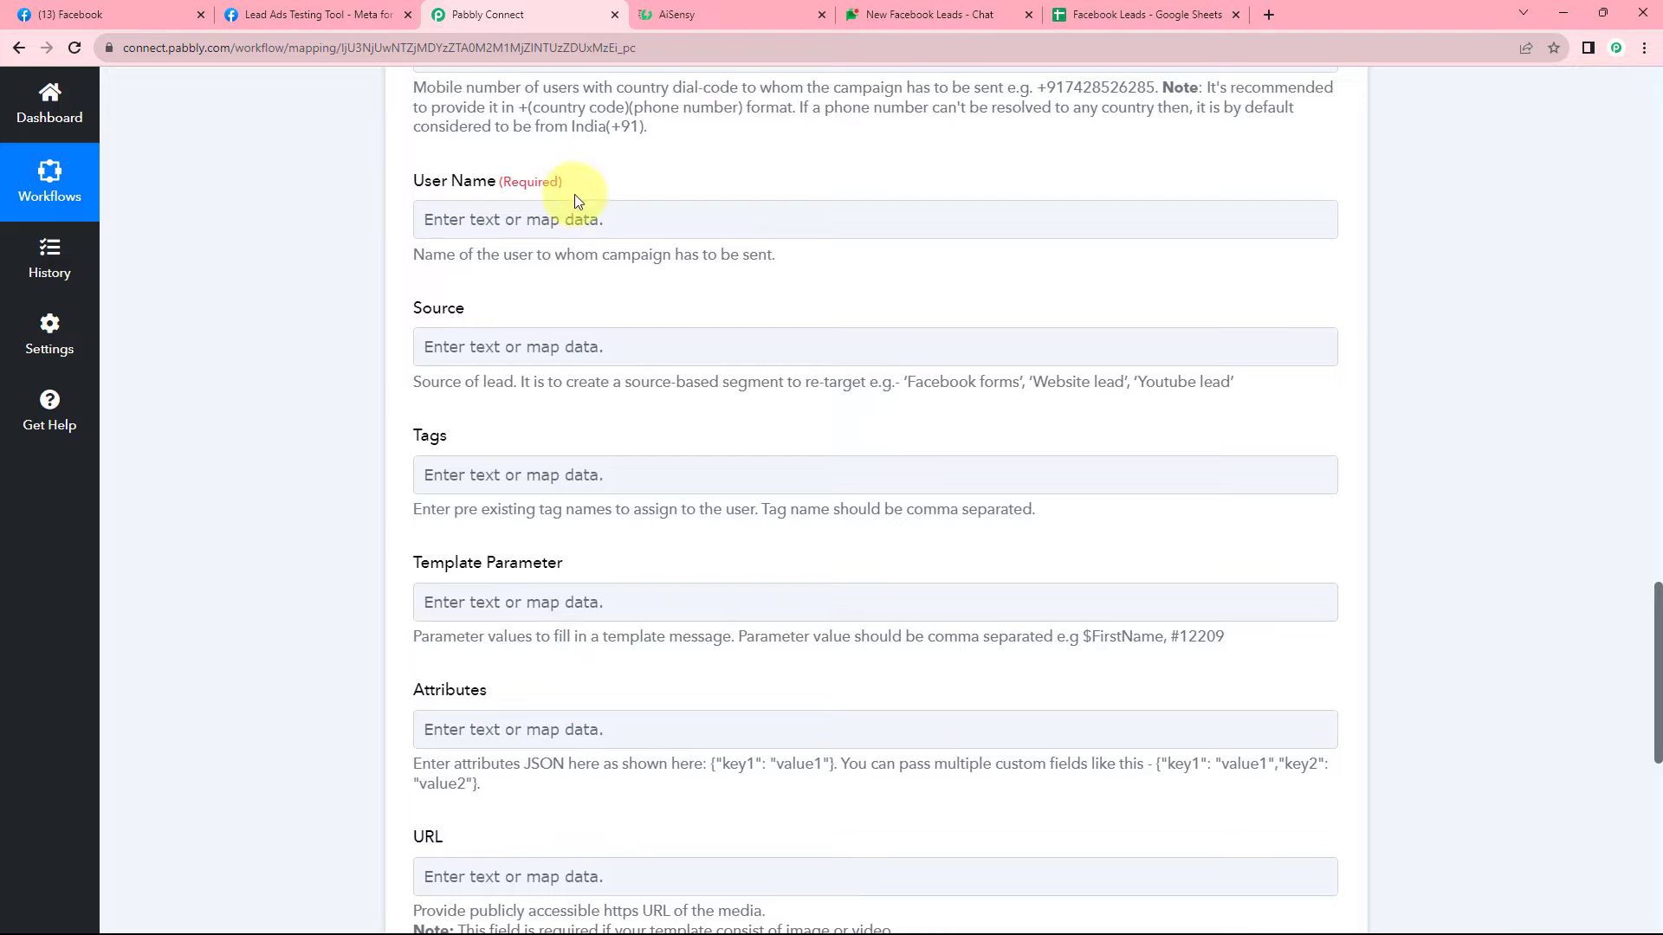
Check the lead's Res4 First Name 'Demo' and Res4 Last Name 'User' values.
{"action": "scroll", "coordinate": [855, 252], "scroll_direction": "up", "scroll_amount": 7}
{"action": "scroll", "coordinate": [855, 252], "scroll_direction": "up", "scroll_amount": 8}
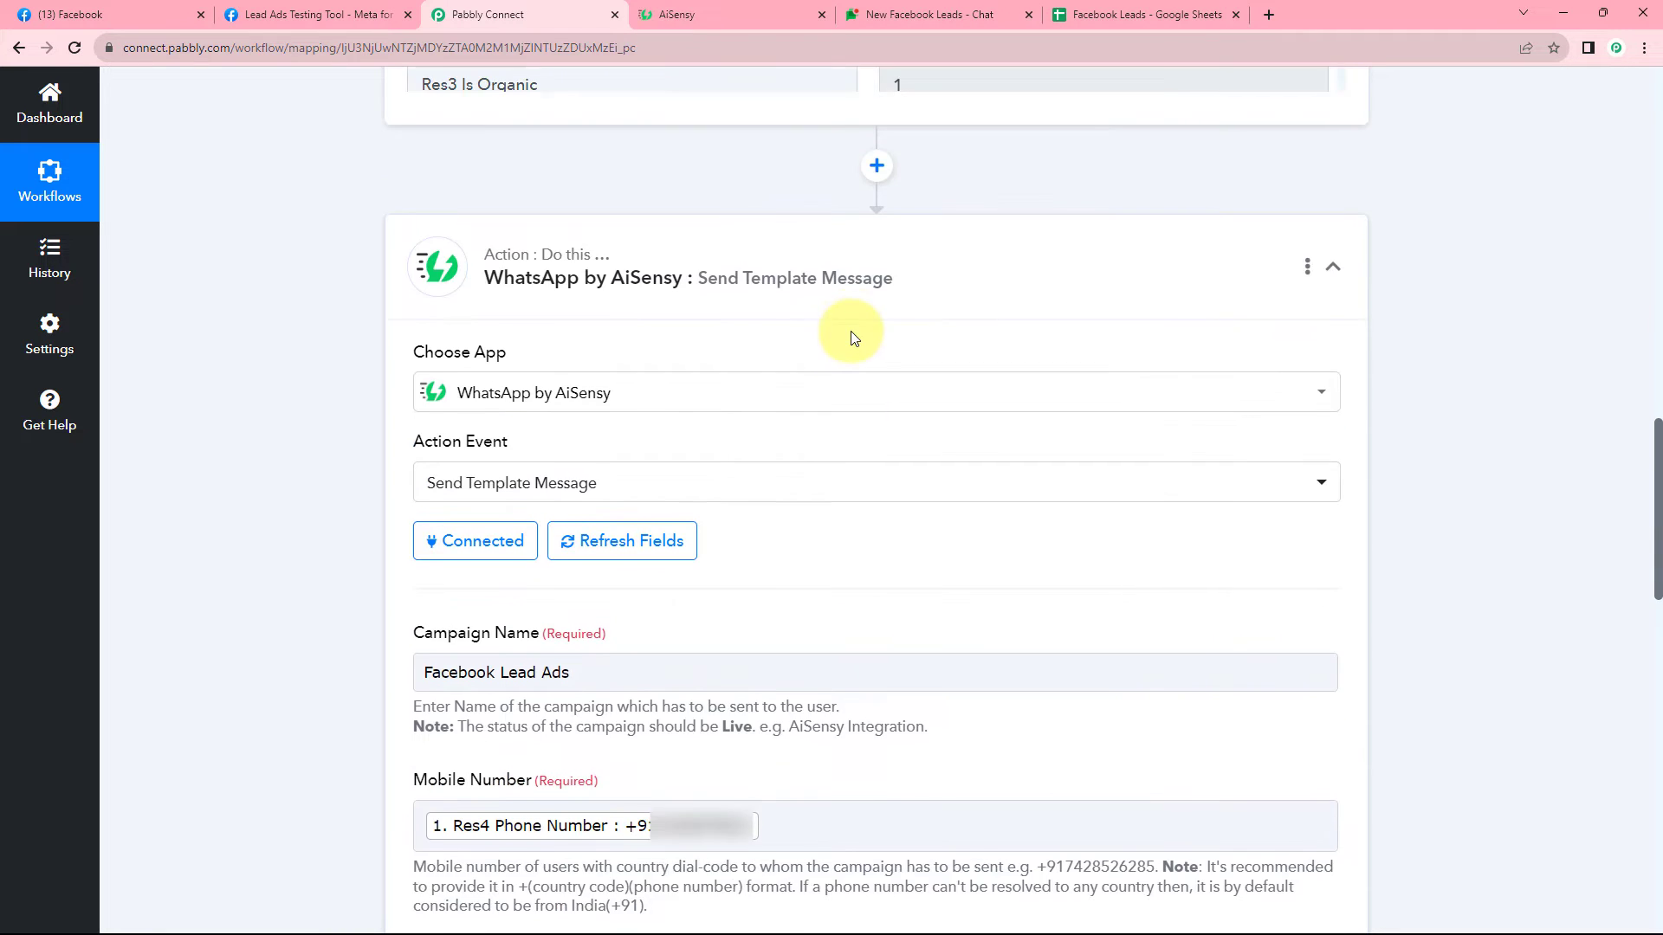
{"action": "double_click", "coordinate": [909, 199]}
{"action": "left_click_drag", "start_coordinate": [980, 131], "coordinate": [854, 141]}
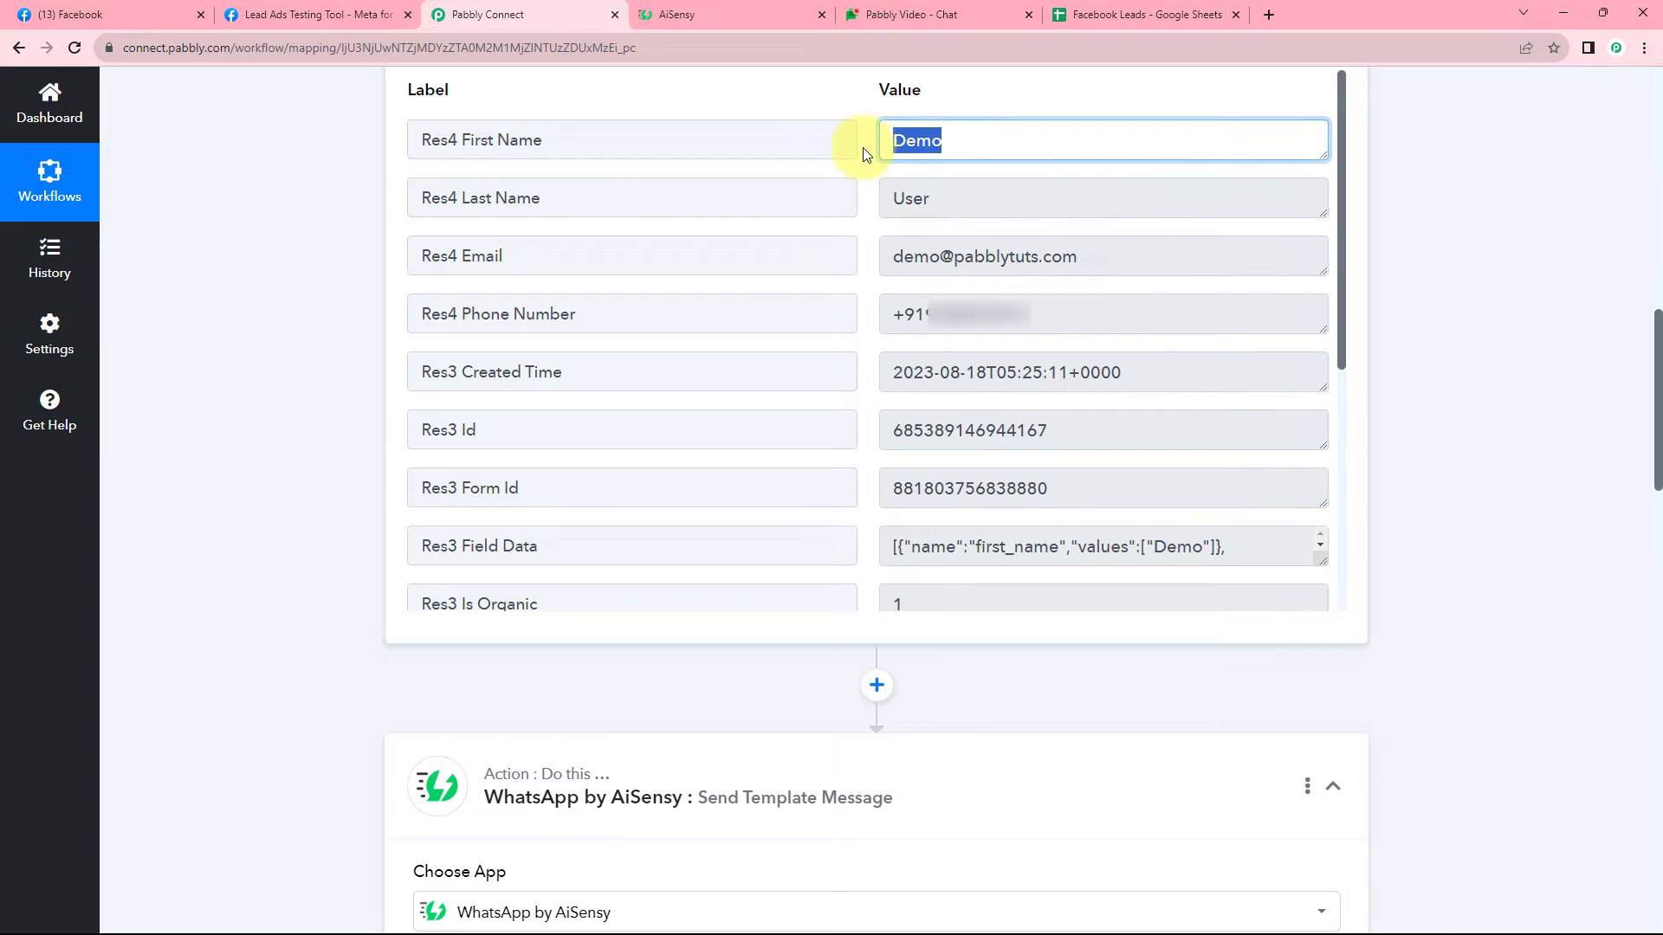
{"action": "left_click", "coordinate": [860, 186]}
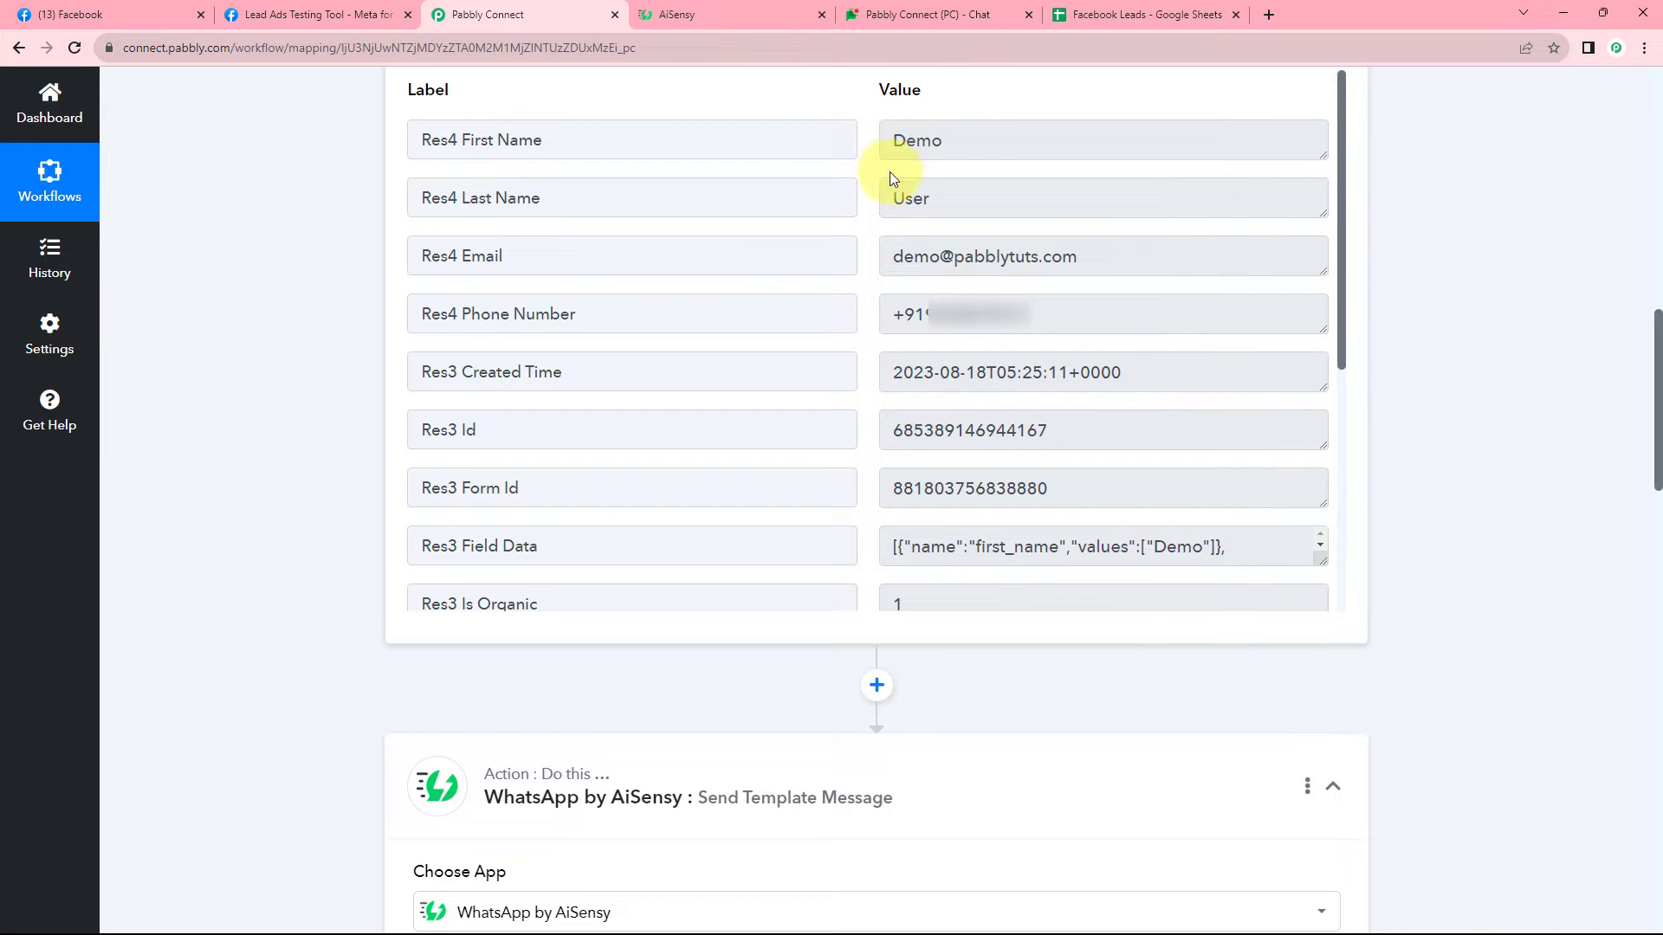
{"action": "left_click_drag", "start_coordinate": [943, 140], "coordinate": [885, 144]}
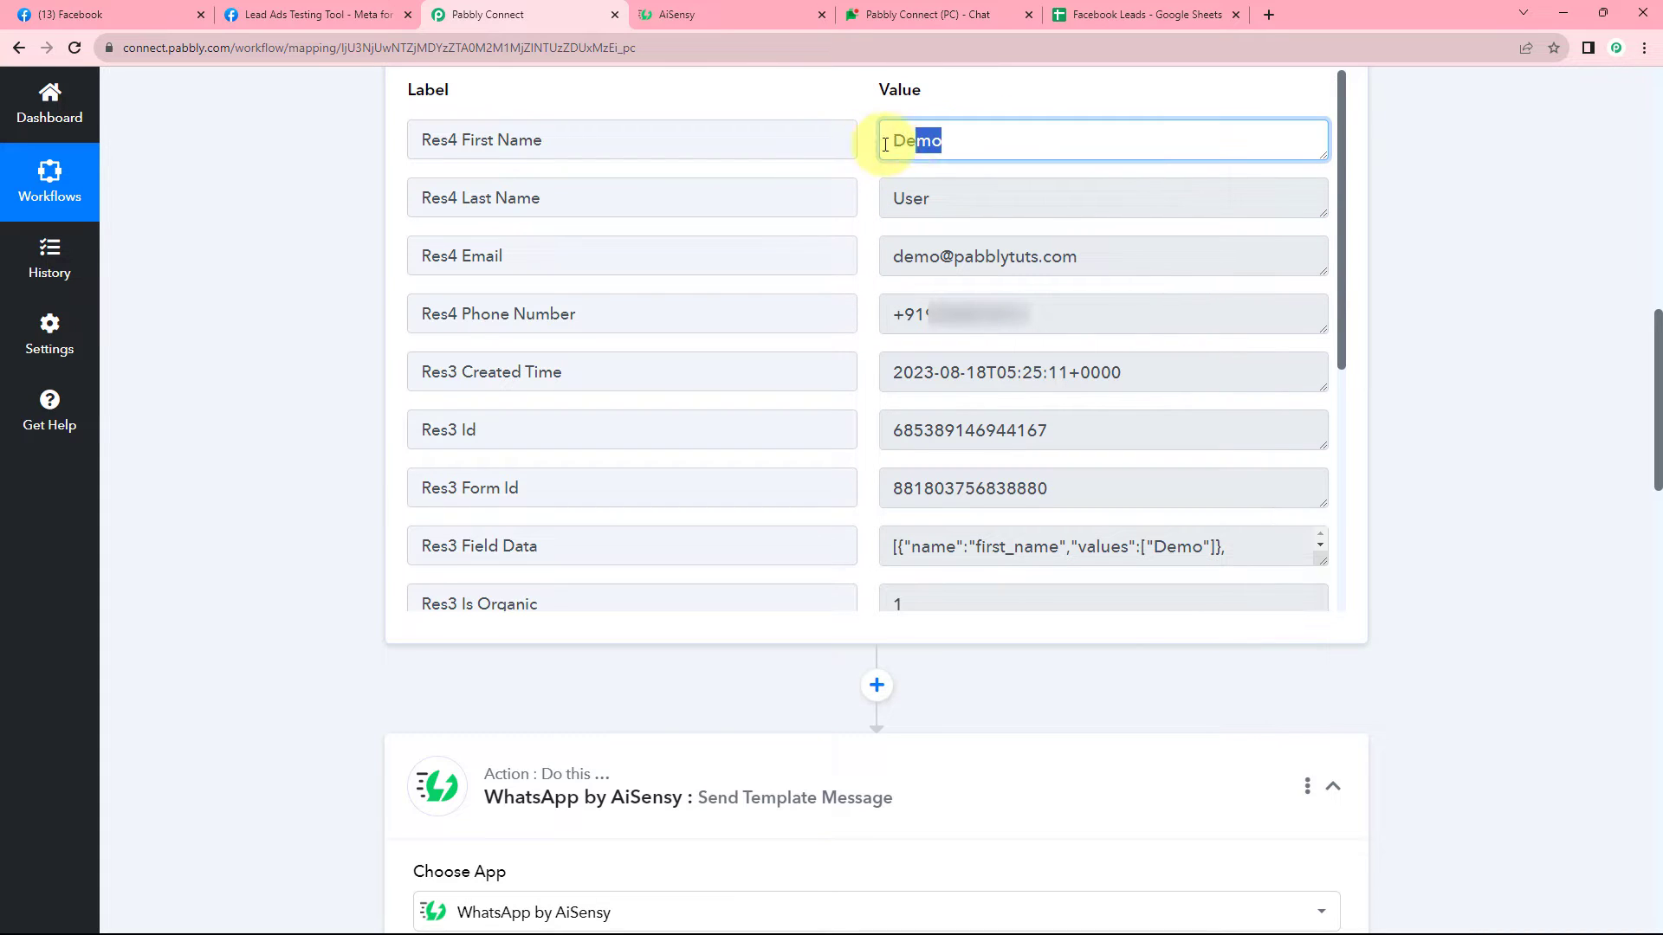
{"action": "double_click", "coordinate": [941, 193]}
{"action": "left_click", "coordinate": [345, 310]}
Map Res4 First Name followed by Res4 Last Name into User Name.
{"action": "scroll", "coordinate": [344, 314], "scroll_direction": "down", "scroll_amount": 13}
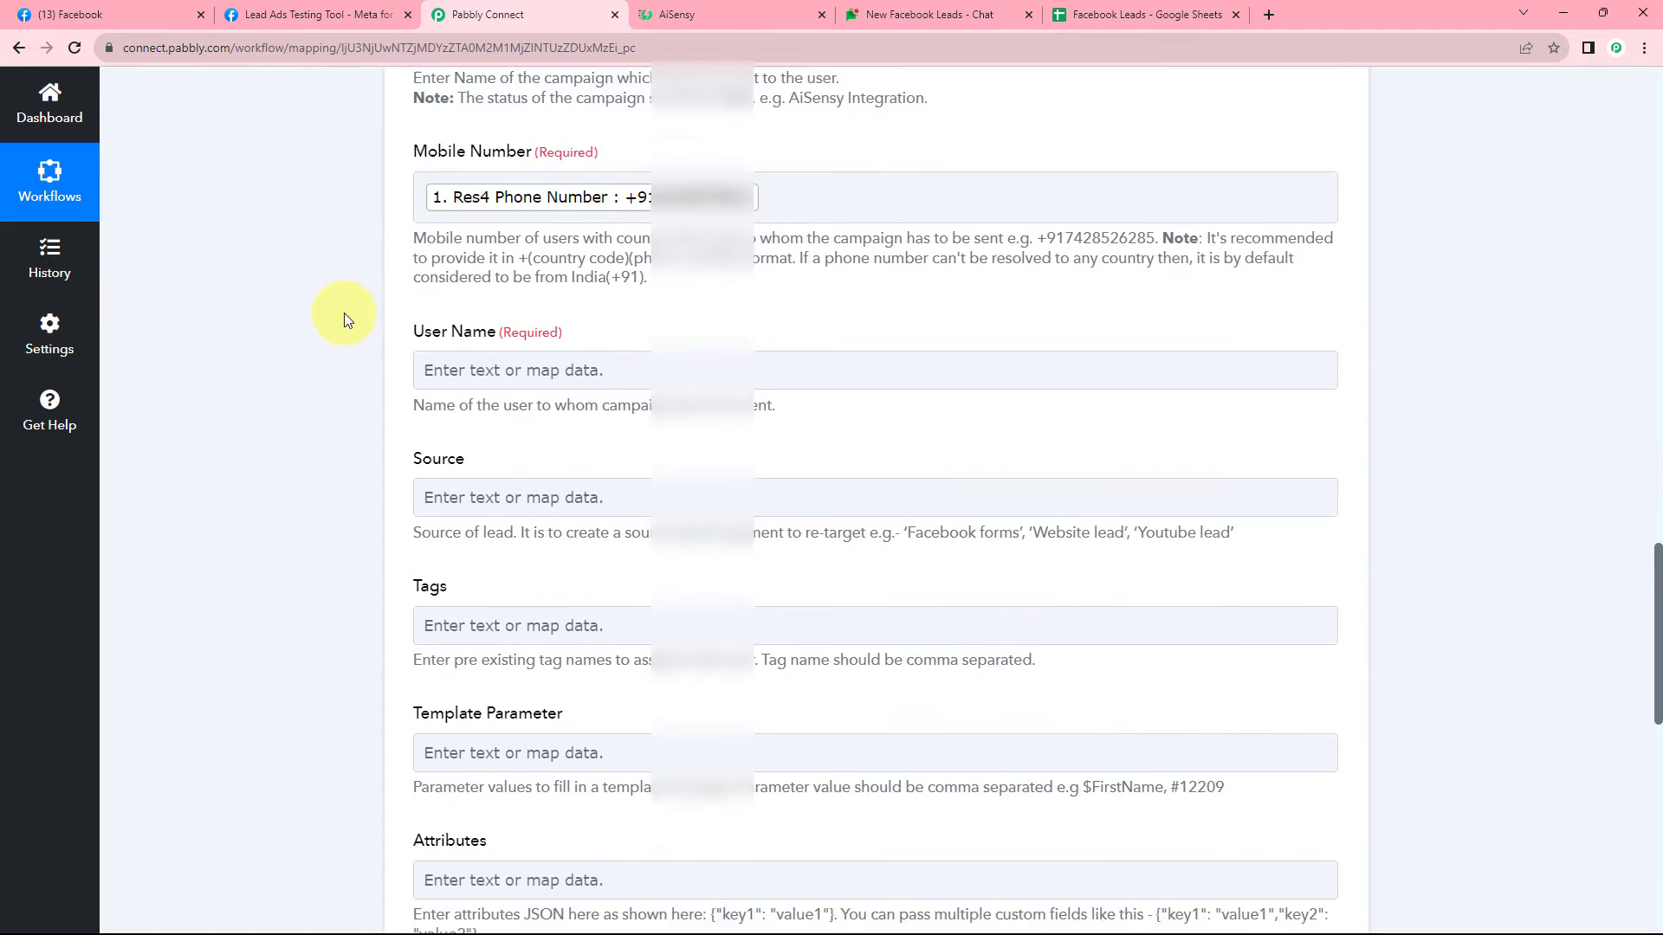
{"action": "scroll", "coordinate": [344, 313], "scroll_direction": "down", "scroll_amount": 2}
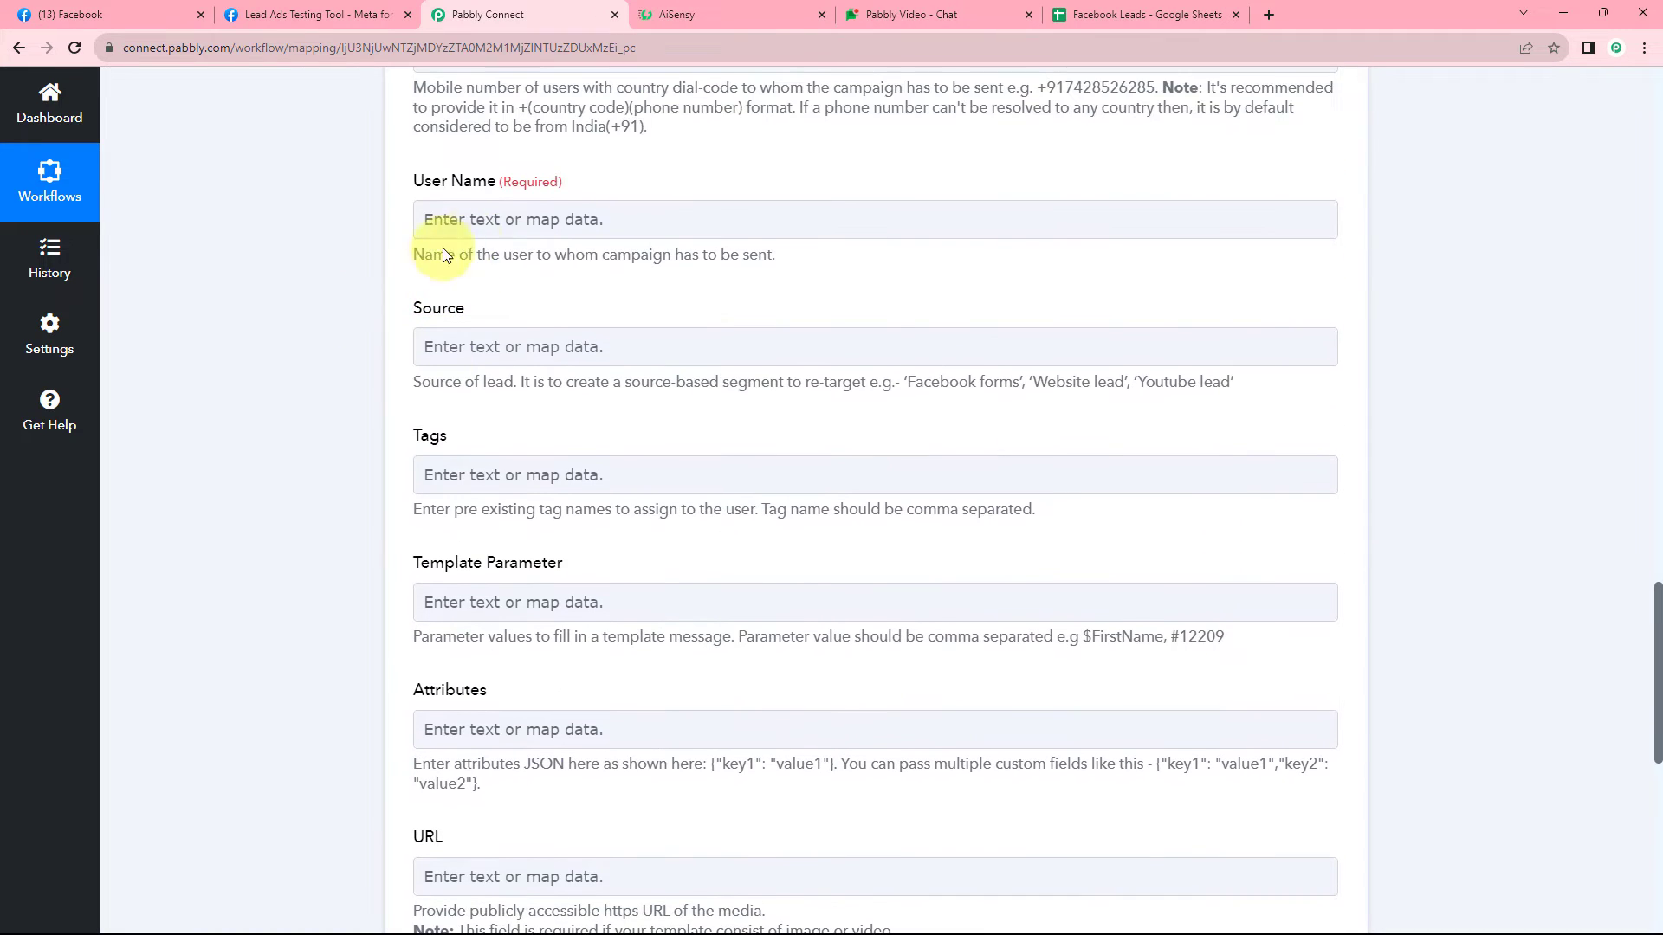
{"action": "left_click", "coordinate": [443, 224]}
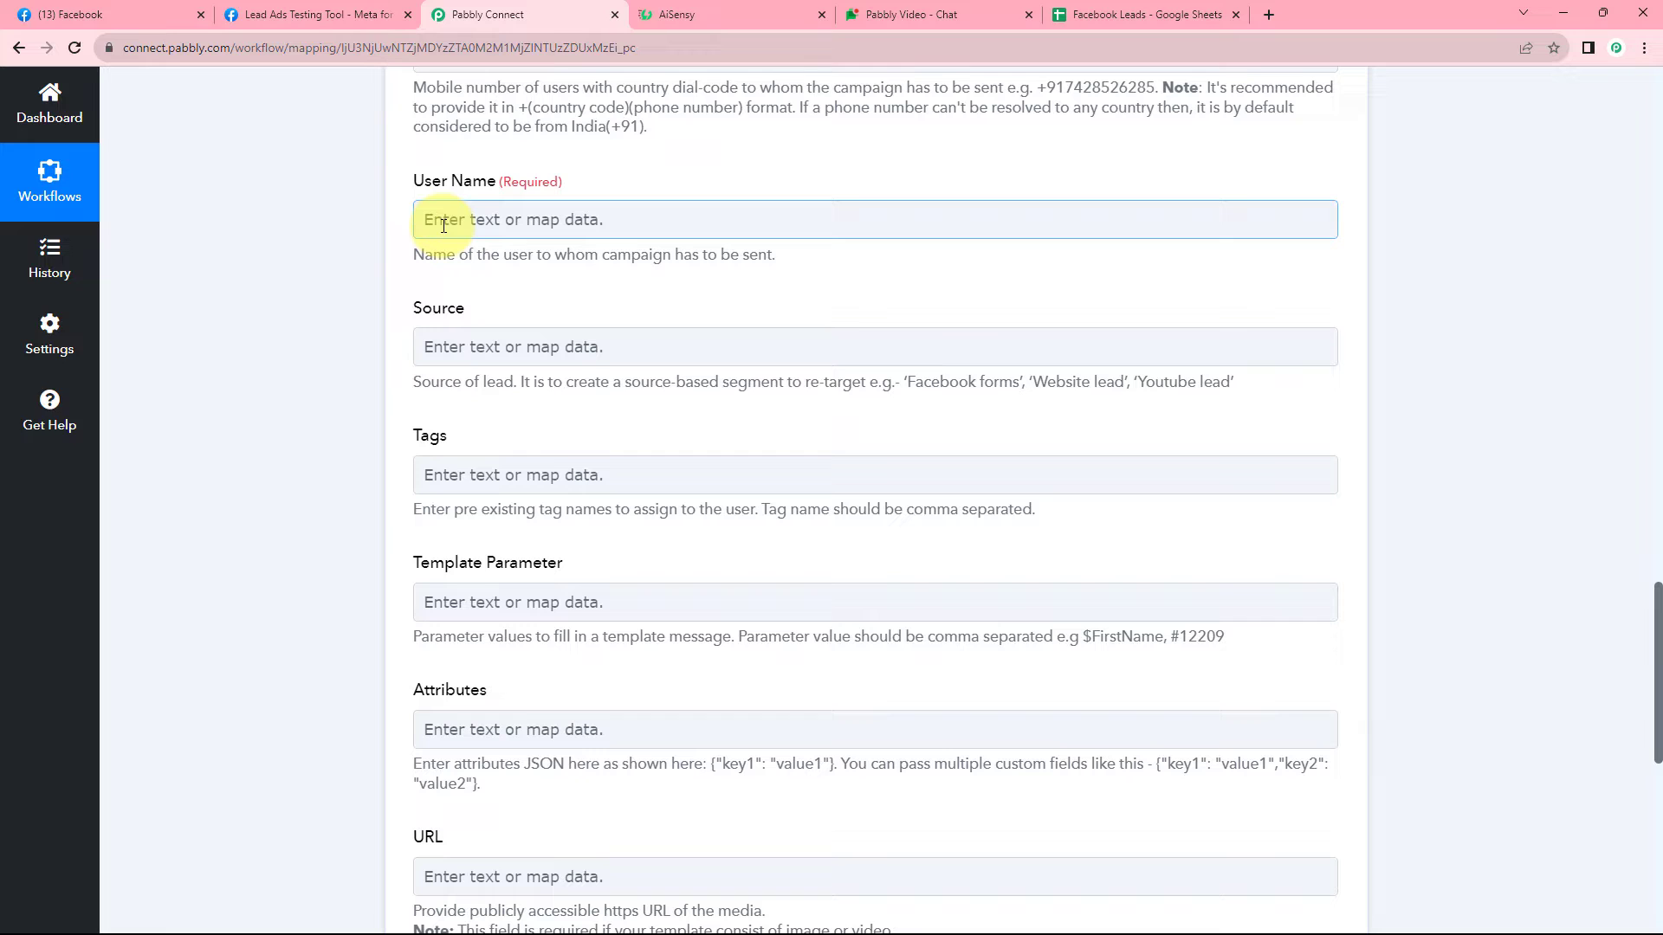
{"action": "left_click", "coordinate": [444, 224]}
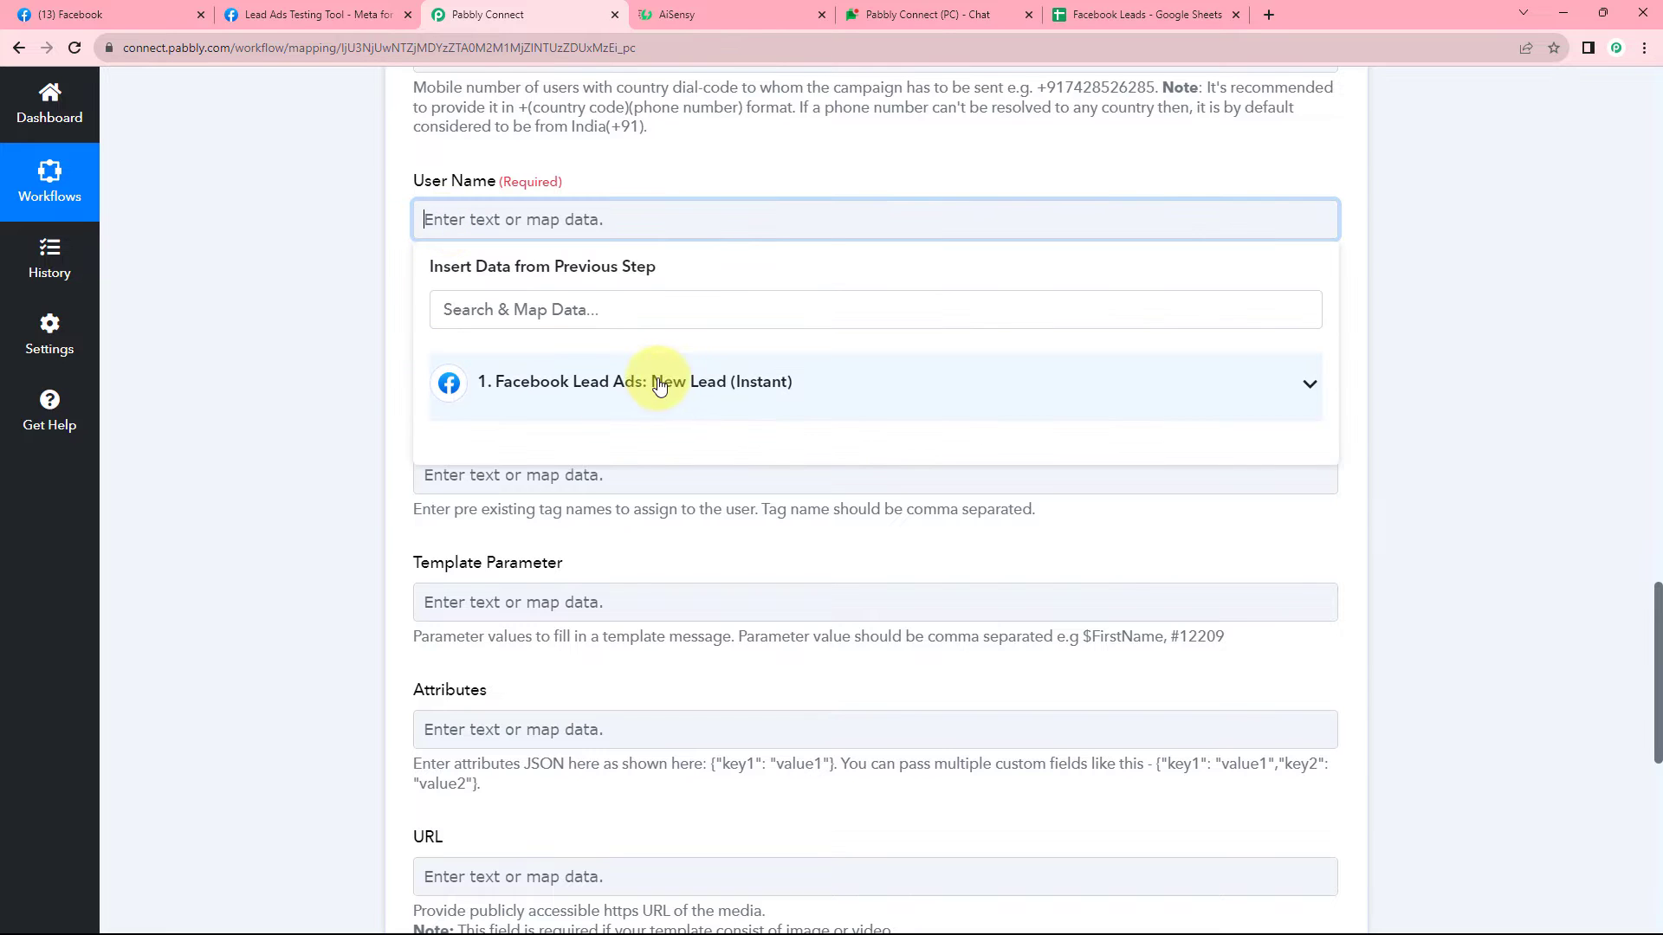
{"action": "left_click", "coordinate": [659, 385]}
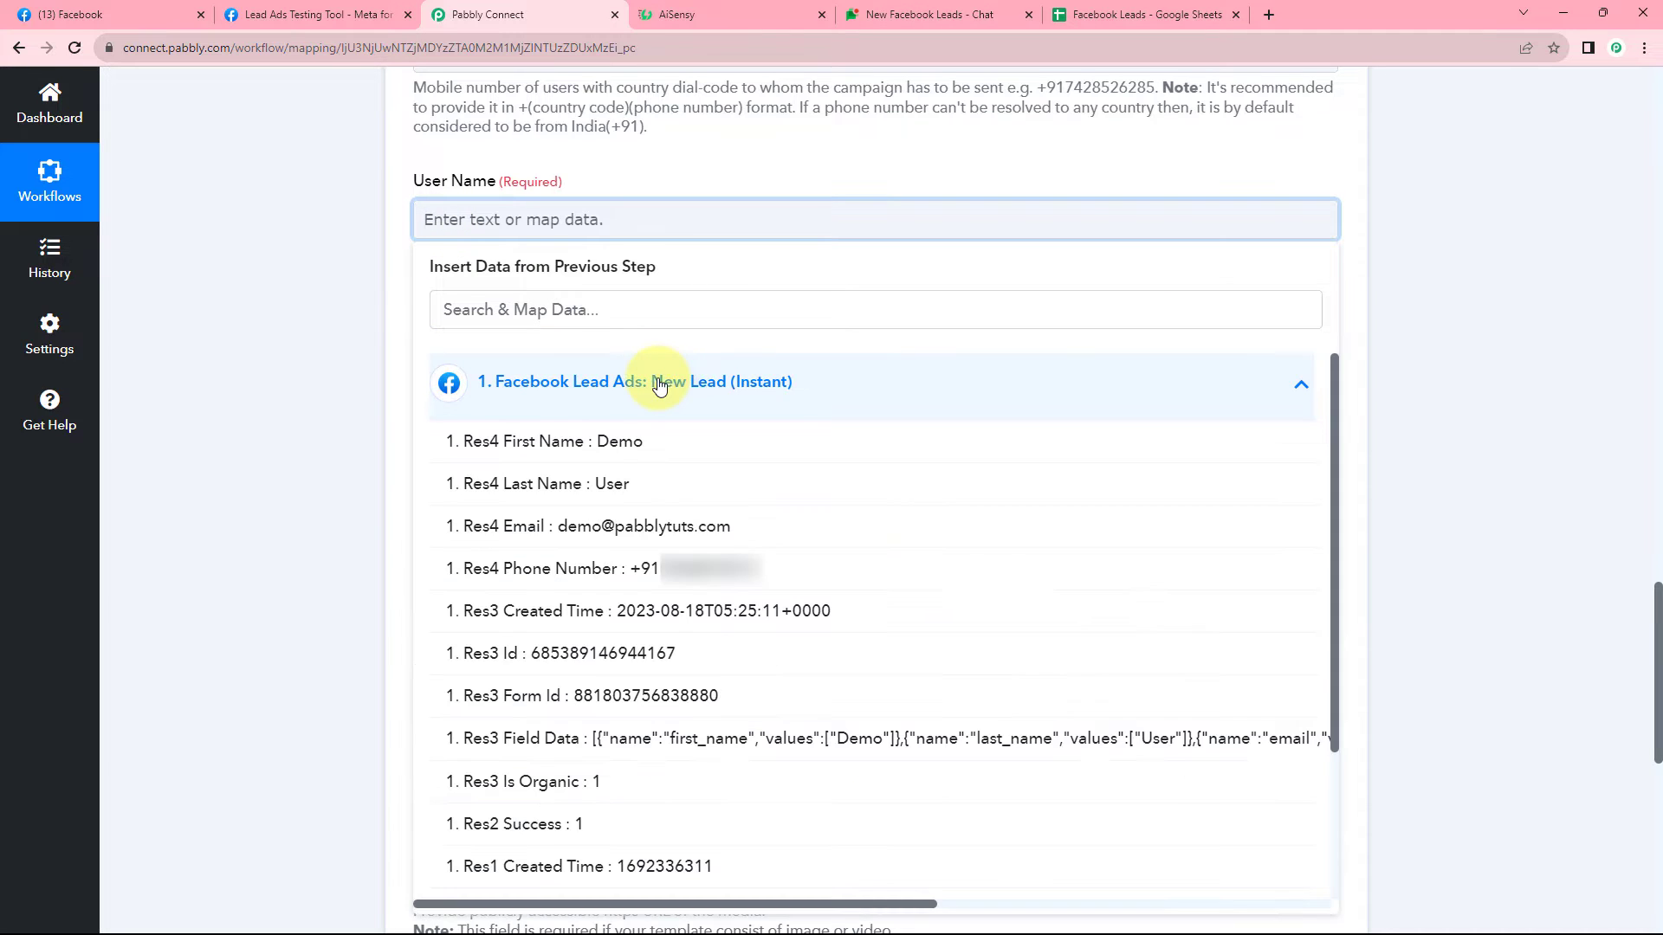
{"action": "left_click", "coordinate": [601, 445]}
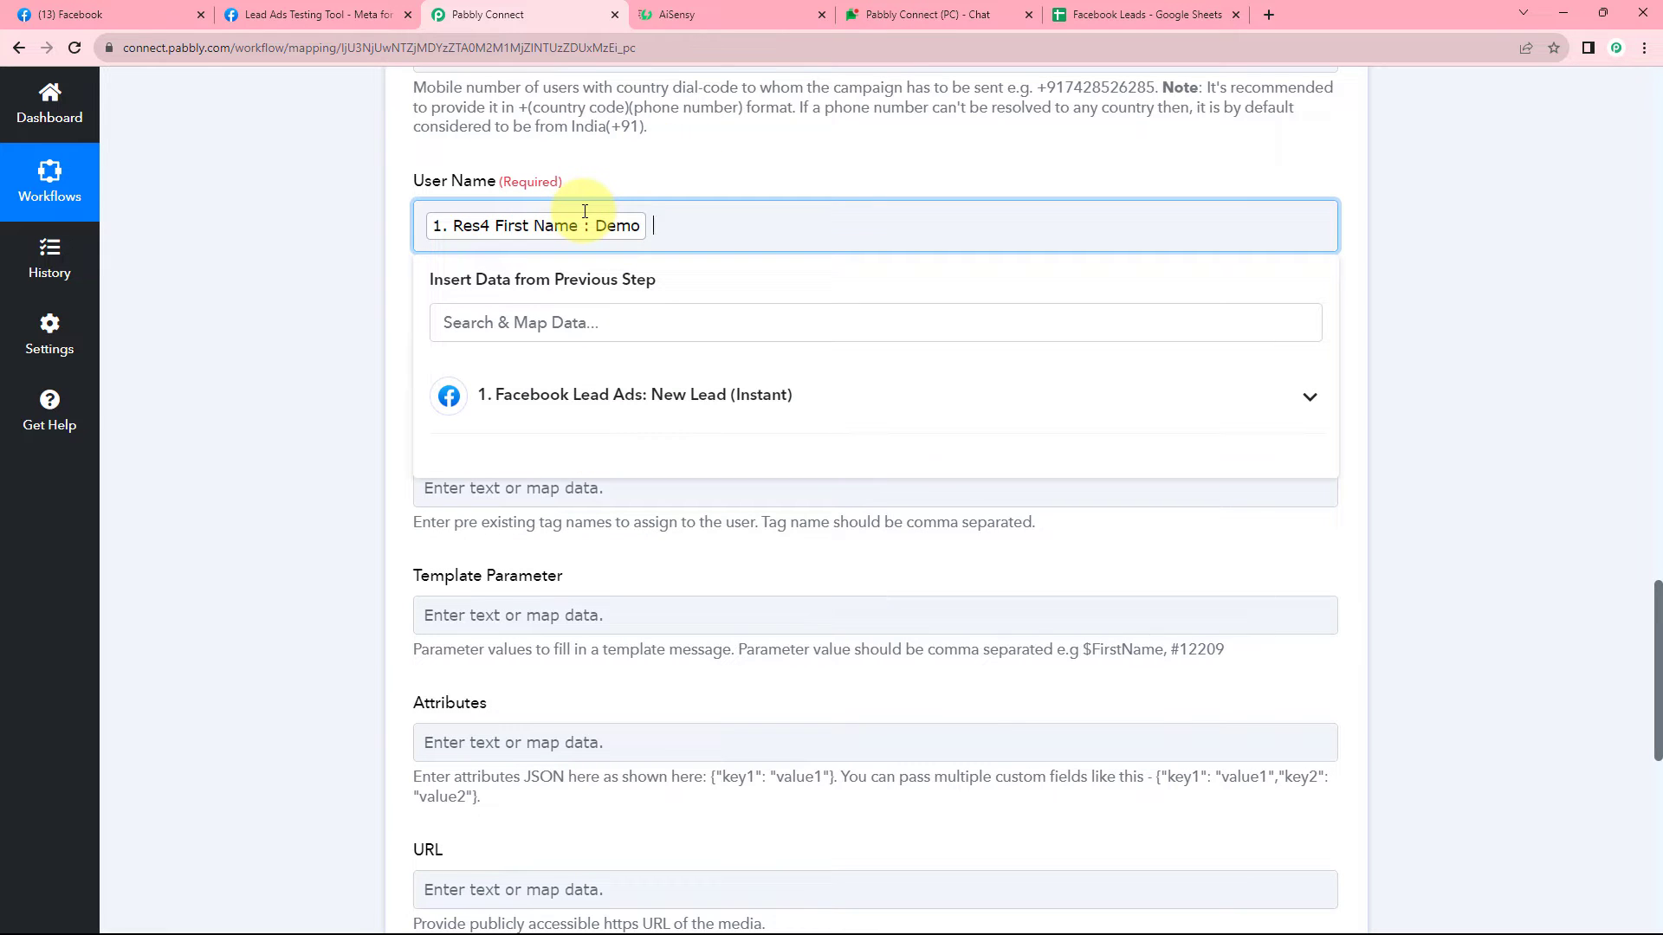
{"action": "left_click", "coordinate": [537, 398]}
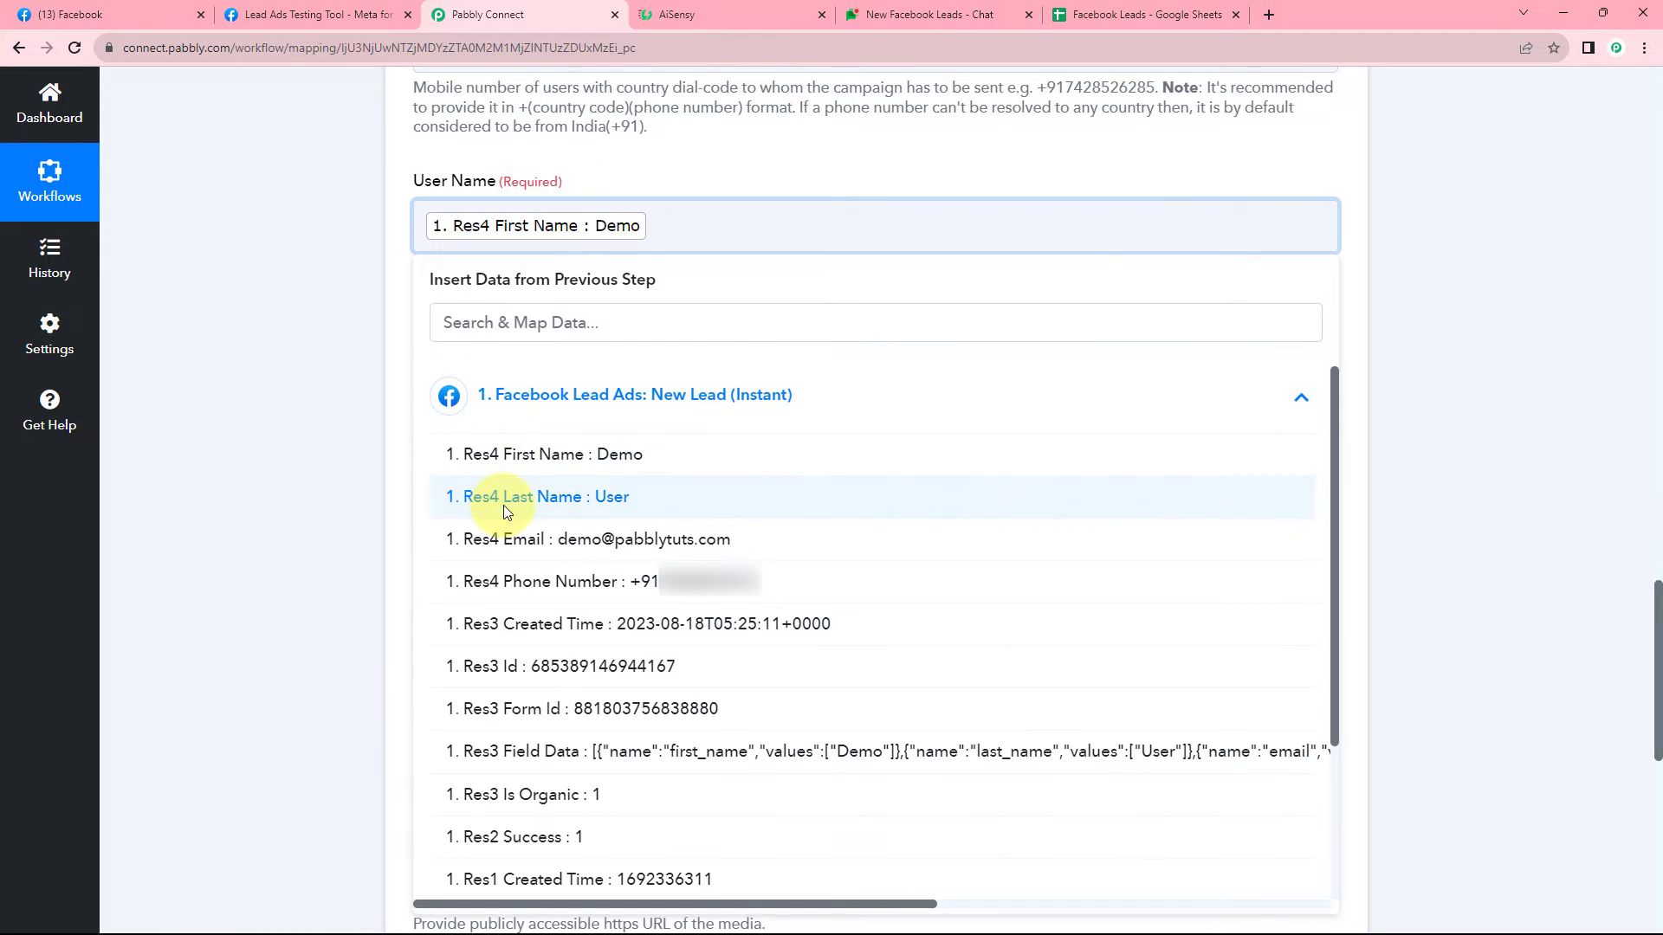
{"action": "left_click", "coordinate": [505, 499]}
{"action": "left_click", "coordinate": [365, 303]}
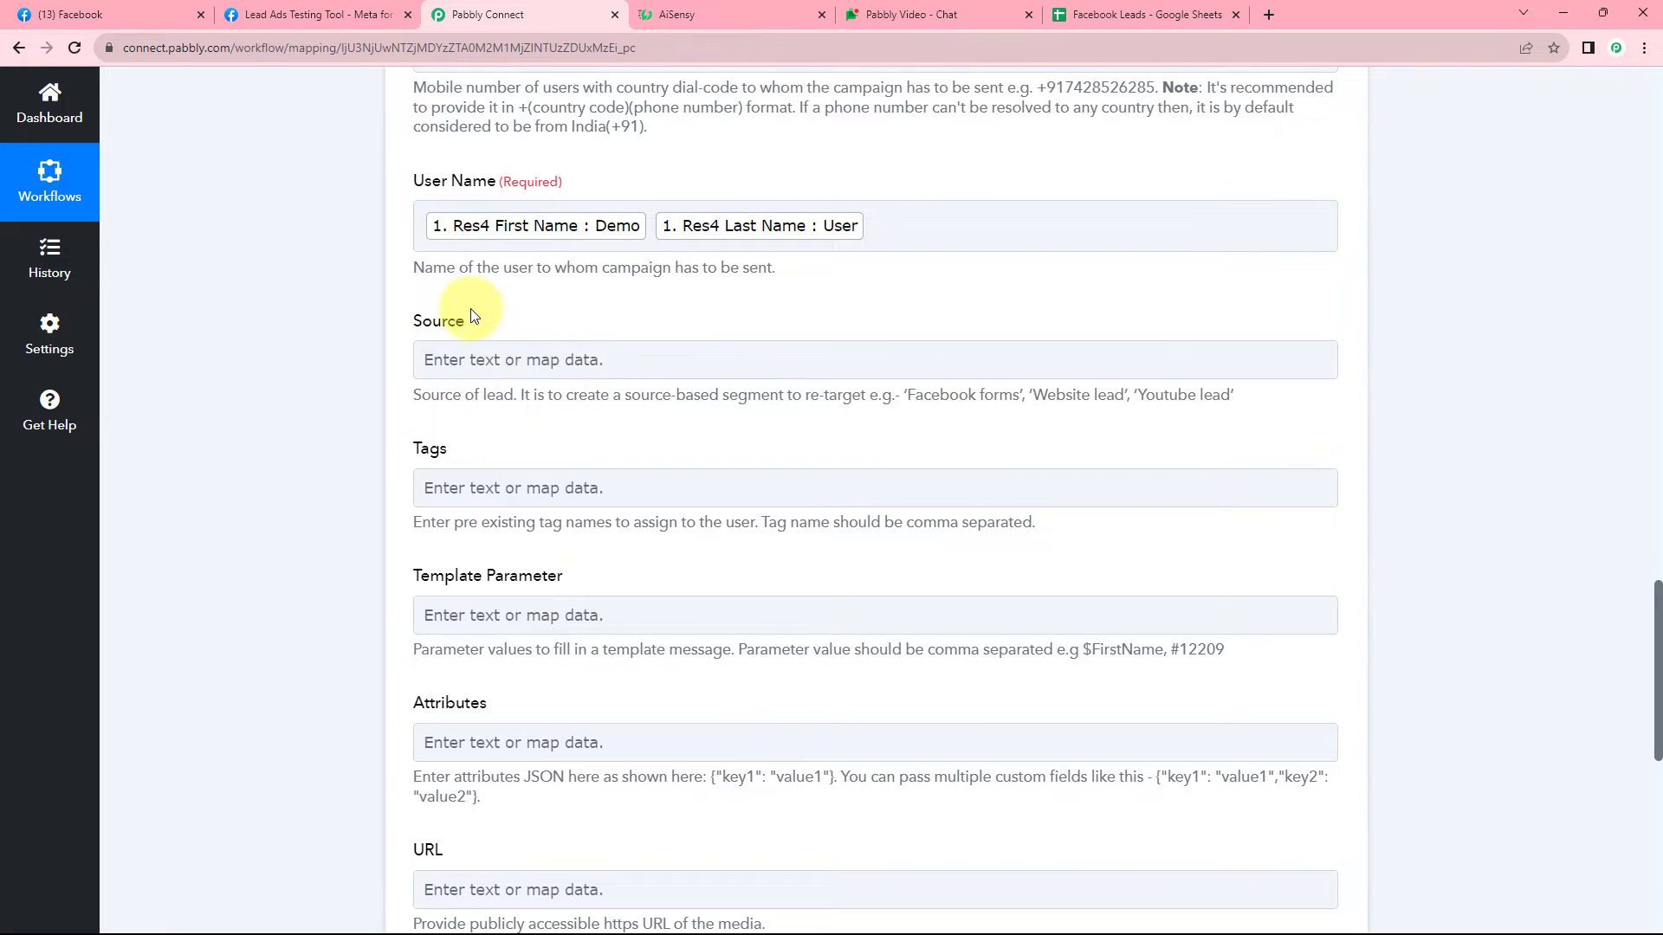
{"action": "left_click", "coordinate": [640, 373]}
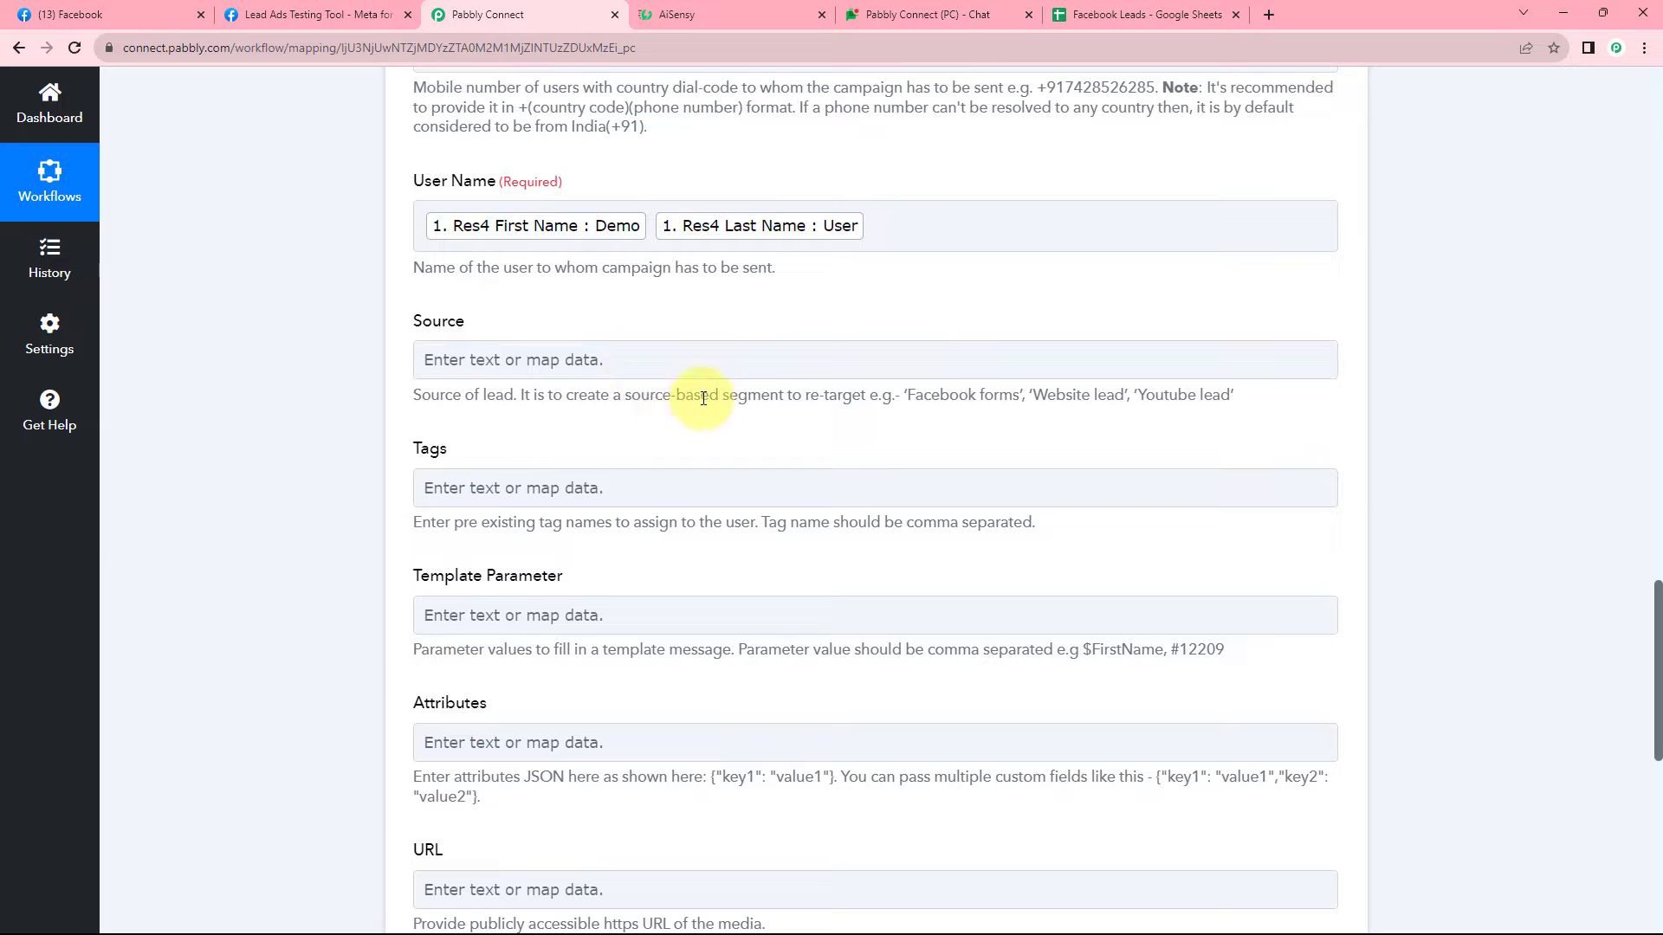
{"action": "left_click_drag", "start_coordinate": [909, 397], "coordinate": [803, 394]}
Paste the example text 'Facebook forms' into the Source field.
{"action": "left_click", "coordinate": [864, 400]}
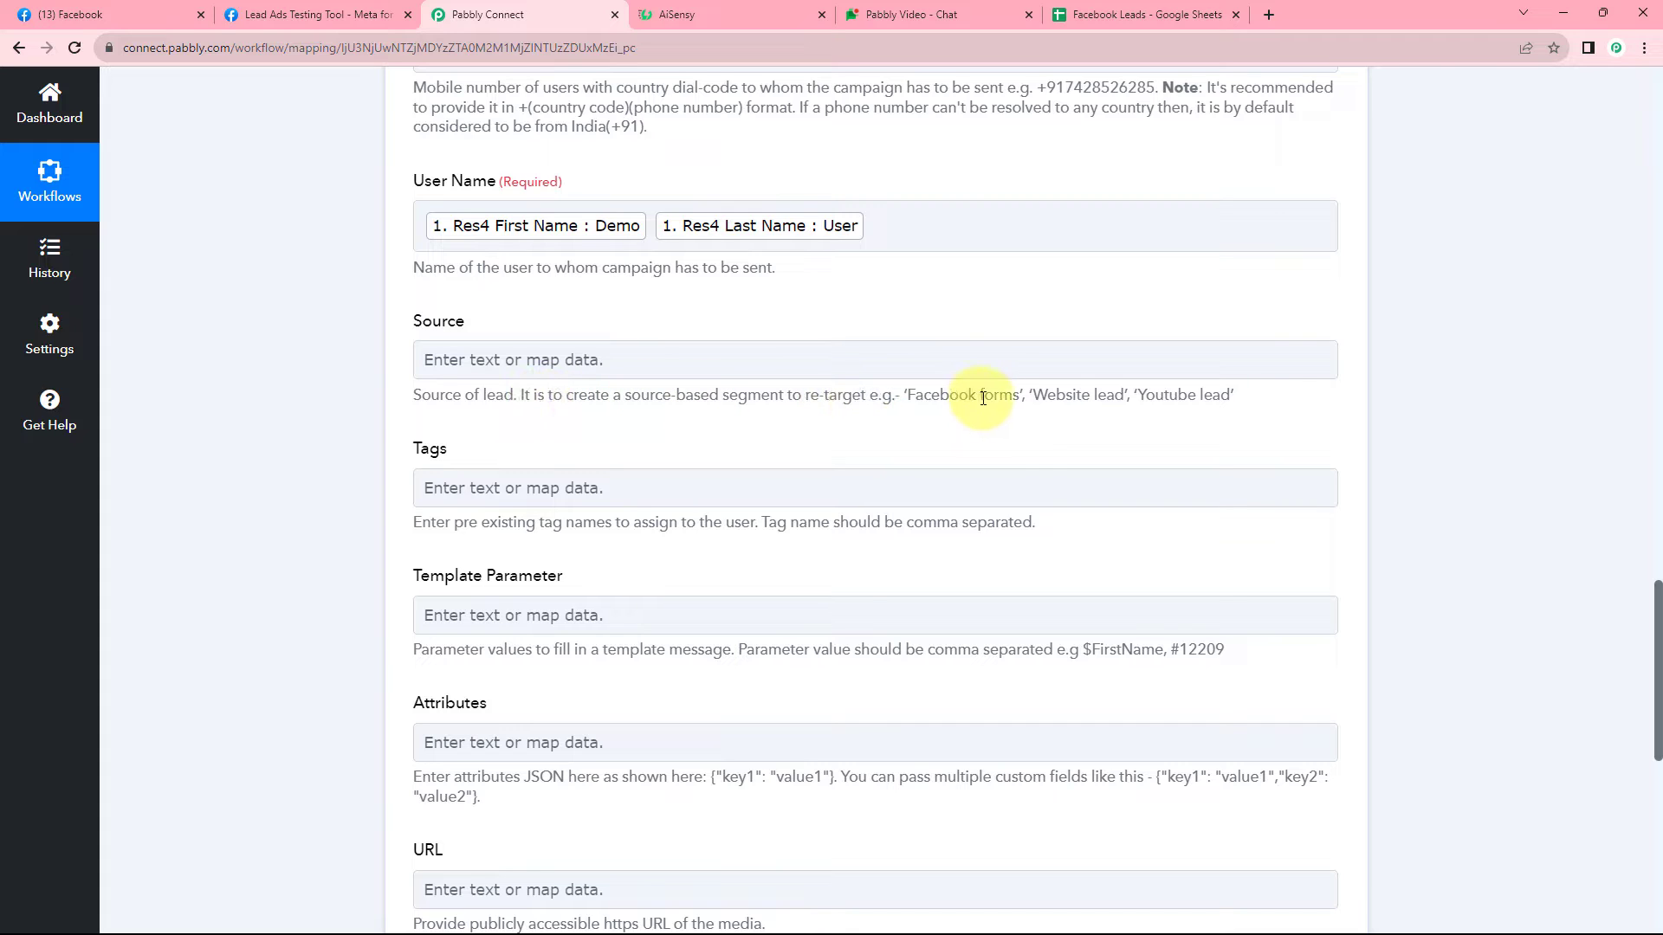
{"action": "left_click_drag", "start_coordinate": [908, 396], "coordinate": [1000, 398]}
{"action": "key", "text": "ctrl+c"}
{"action": "left_click", "coordinate": [624, 360]}
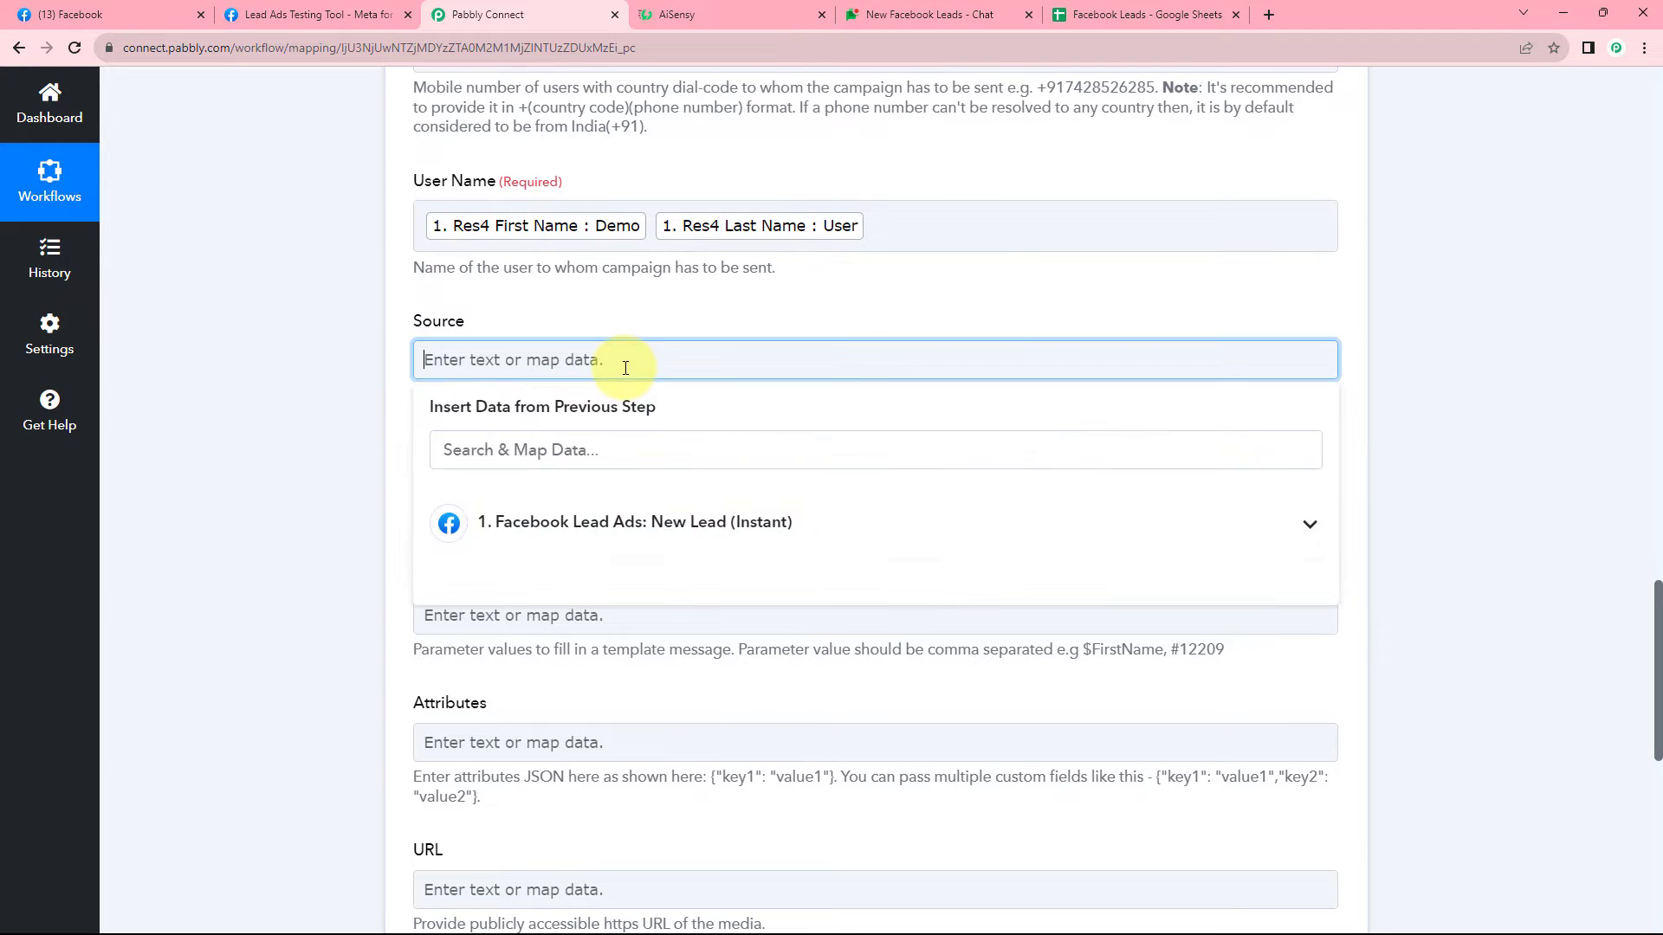
{"action": "right_click", "coordinate": [624, 367]}
{"action": "left_click", "coordinate": [670, 509]}
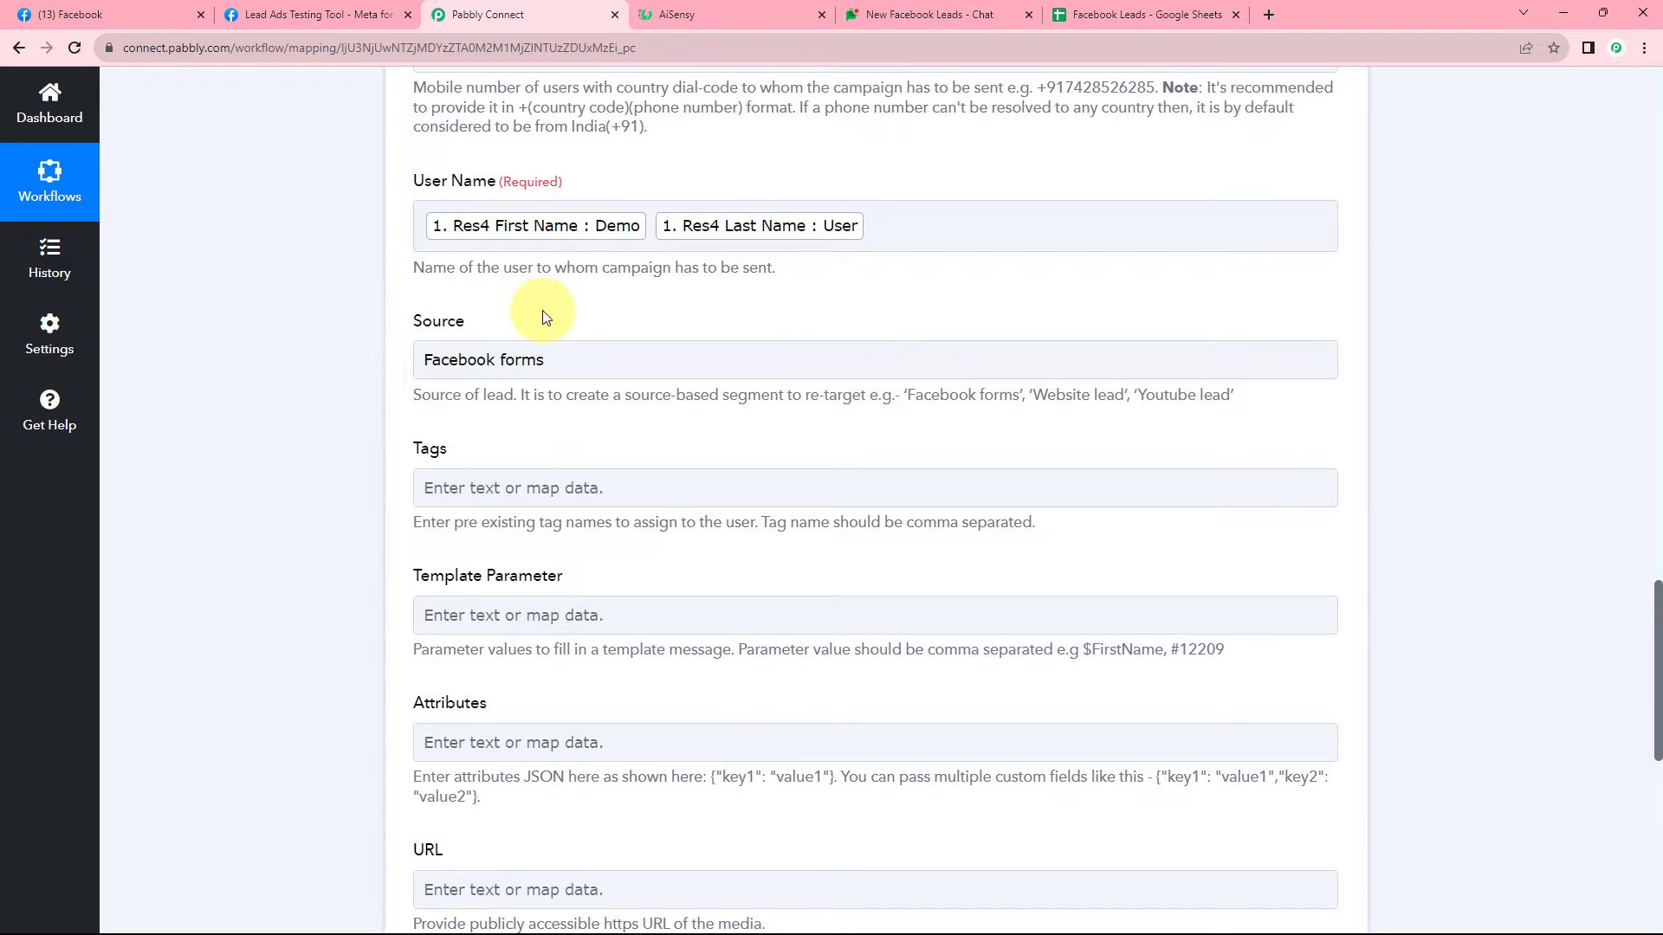
{"action": "scroll", "coordinate": [546, 316], "scroll_direction": "down", "scroll_amount": 1}
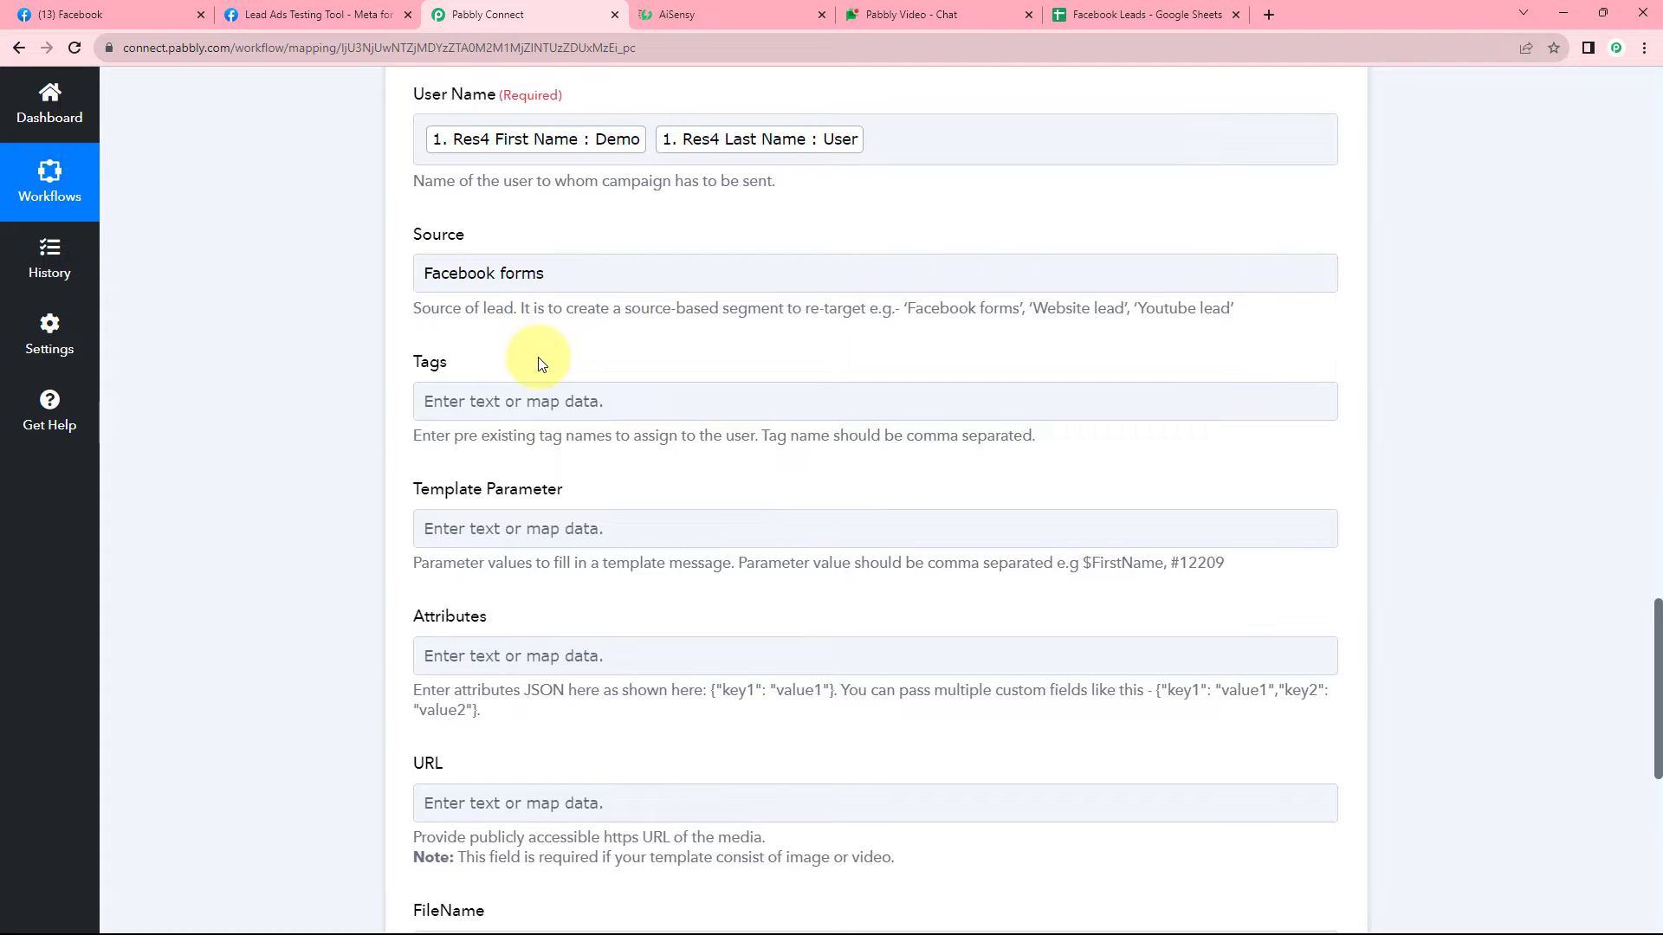
{"action": "scroll", "coordinate": [544, 364], "scroll_direction": "down", "scroll_amount": 2}
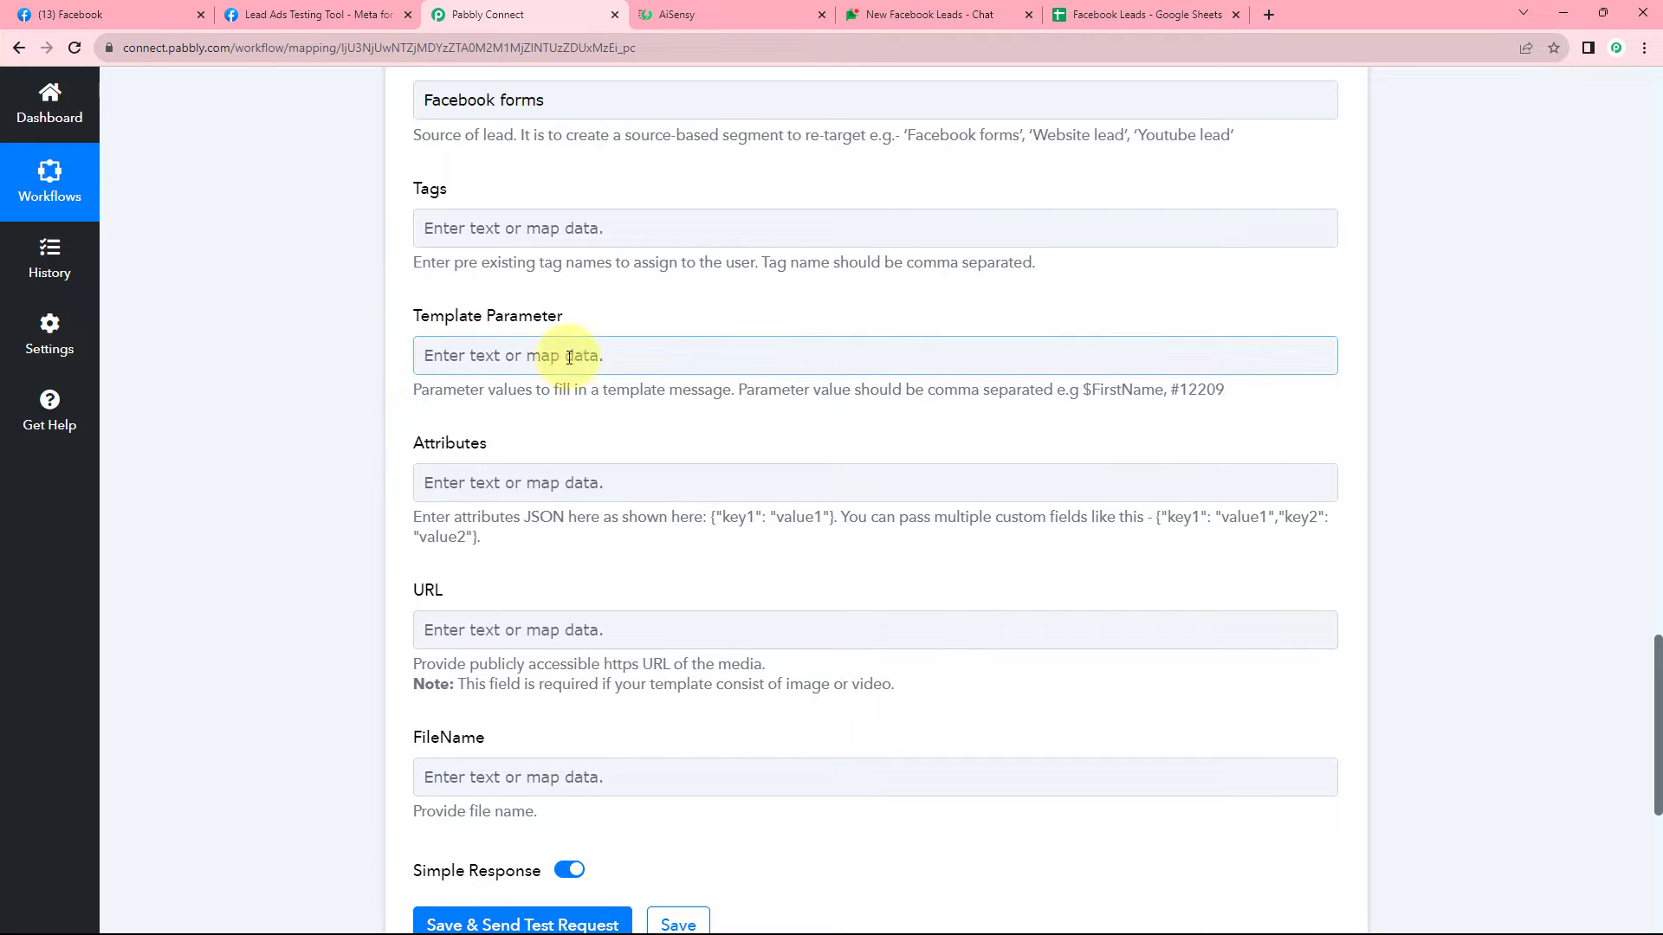
{"action": "left_click", "coordinate": [730, 14]}
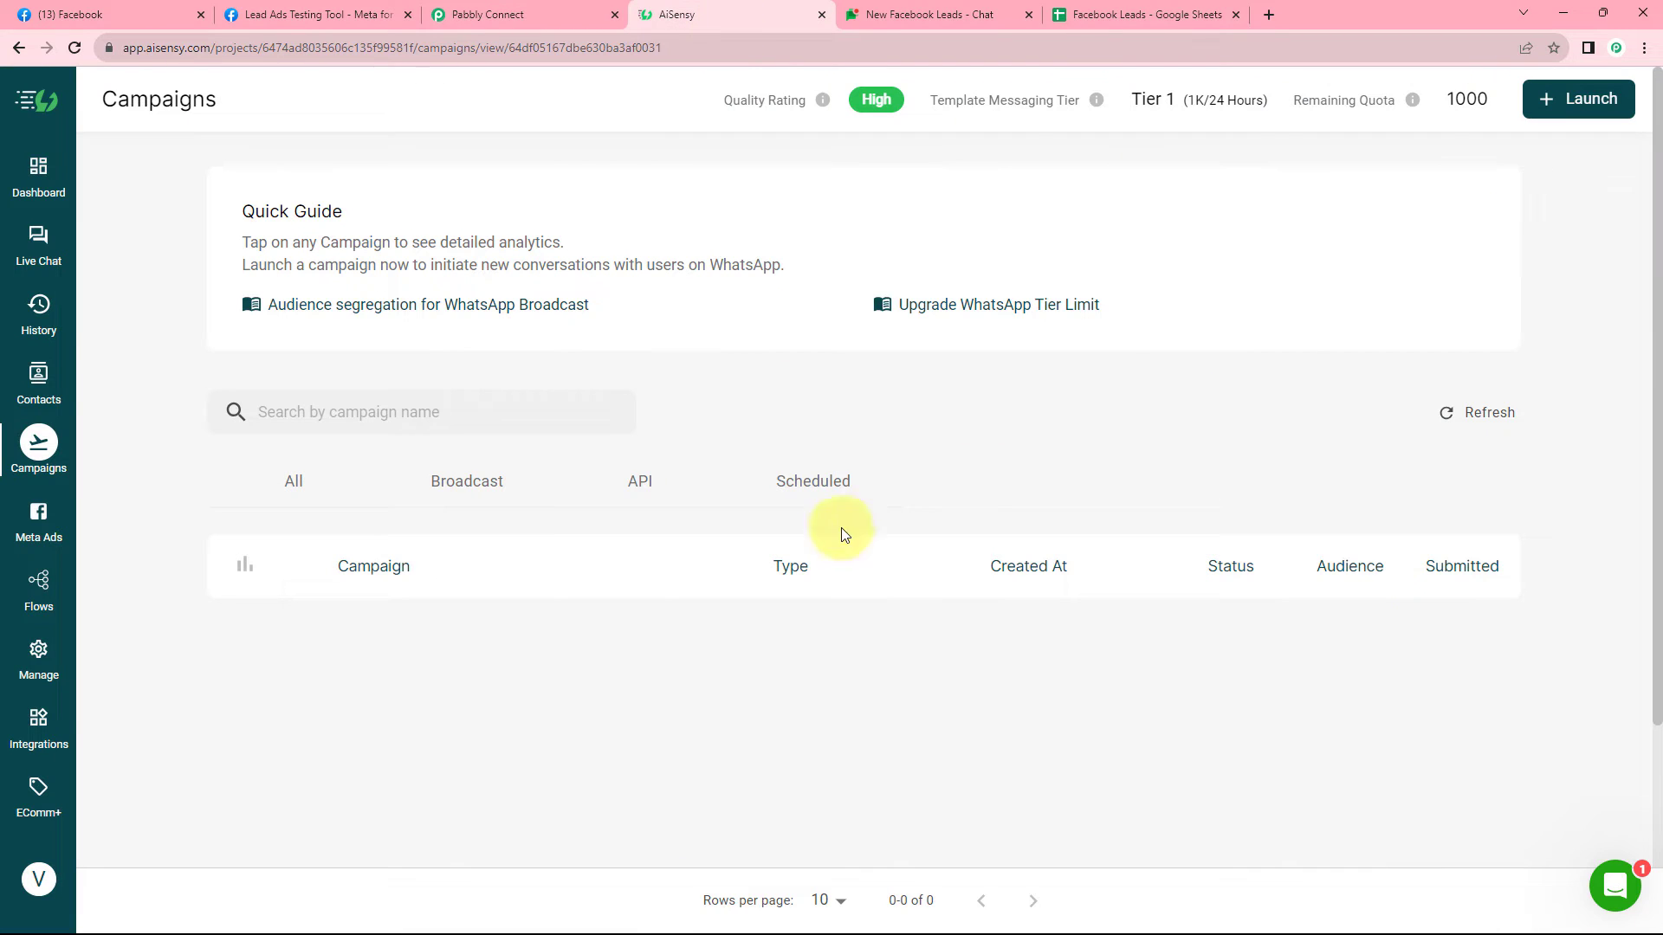
Open the Facebook Lead Ads campaign details in AiSensy.
{"action": "left_click", "coordinate": [75, 48]}
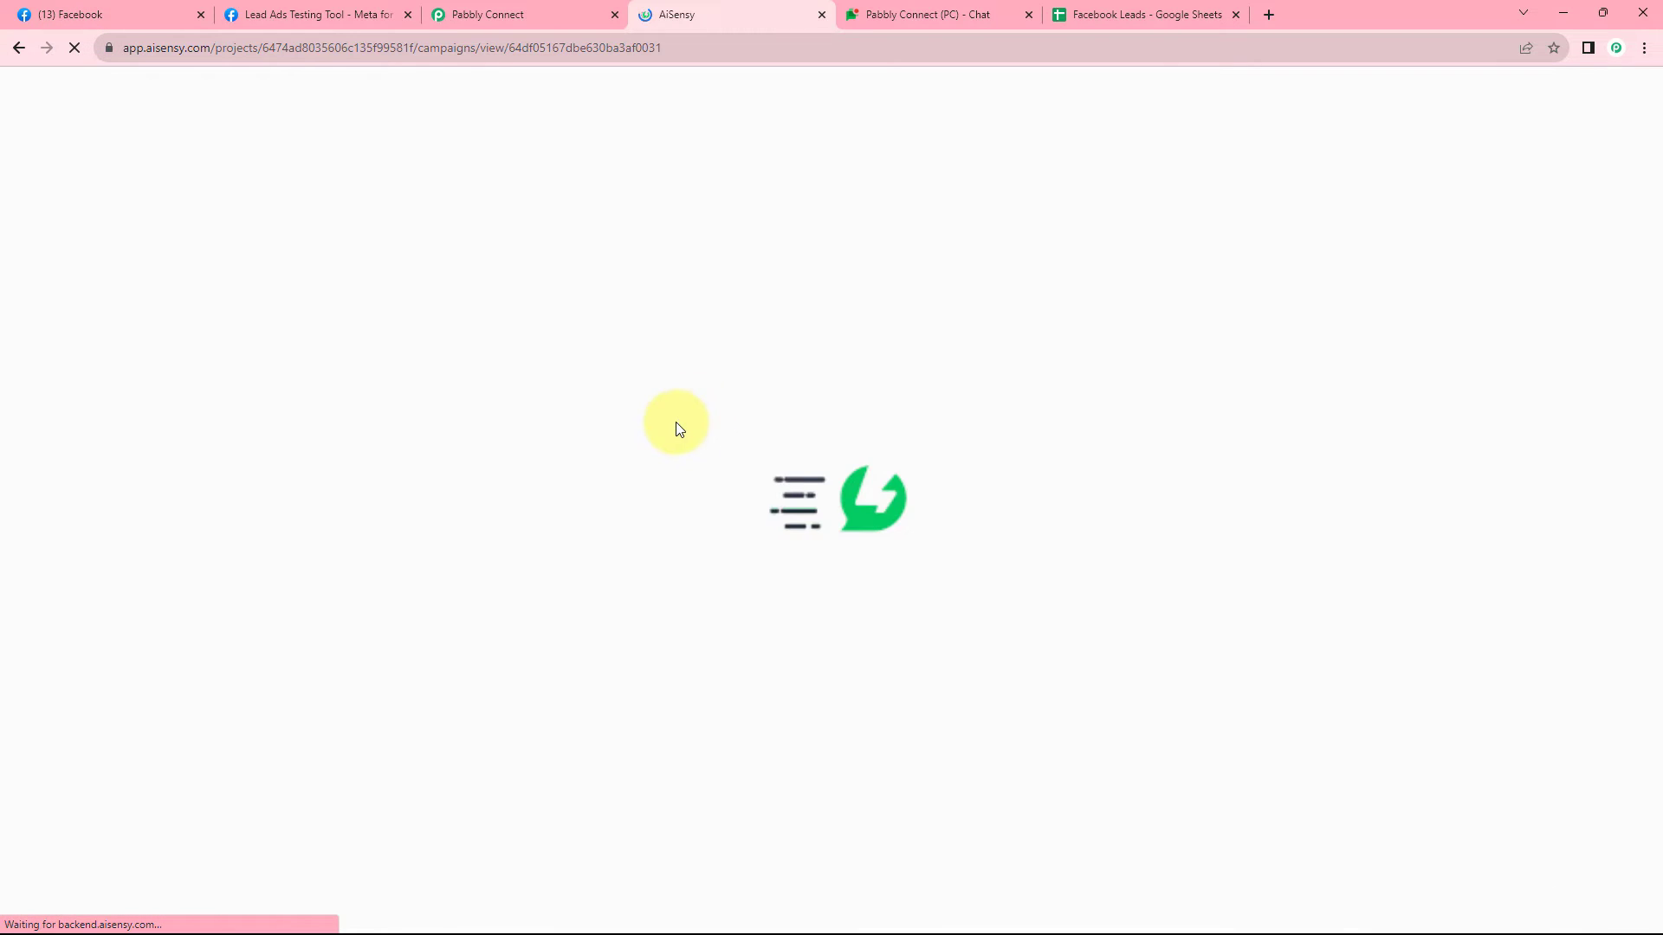
{"action": "scroll", "coordinate": [87, 438], "scroll_direction": "down", "scroll_amount": 2}
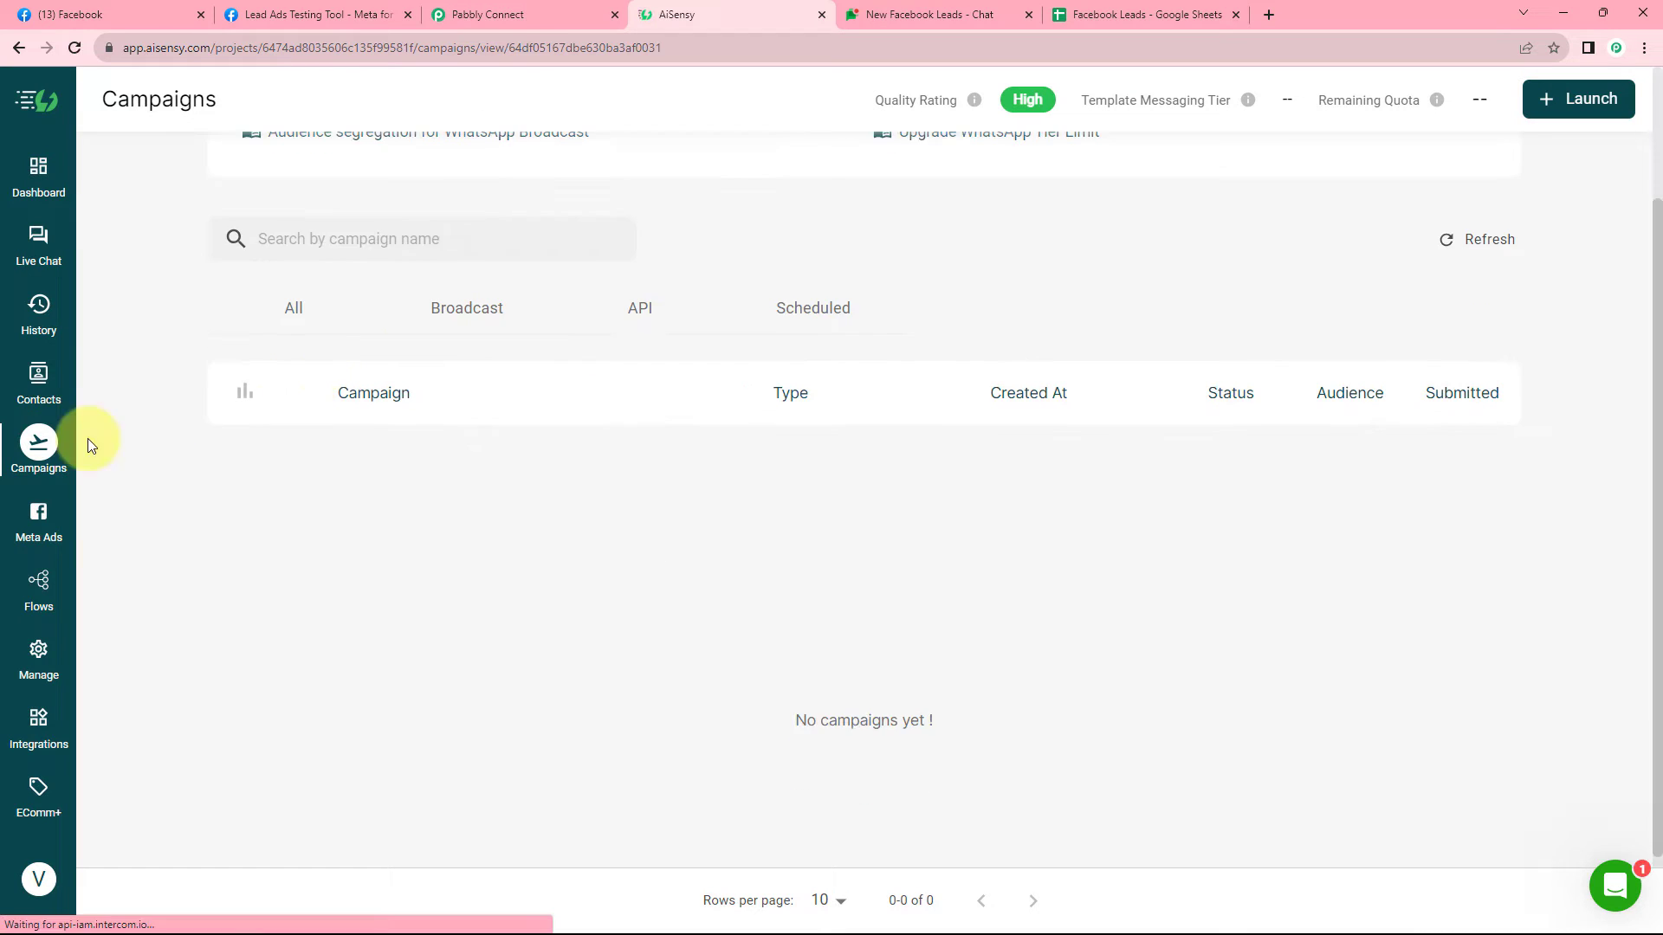
{"action": "left_click", "coordinate": [38, 443]}
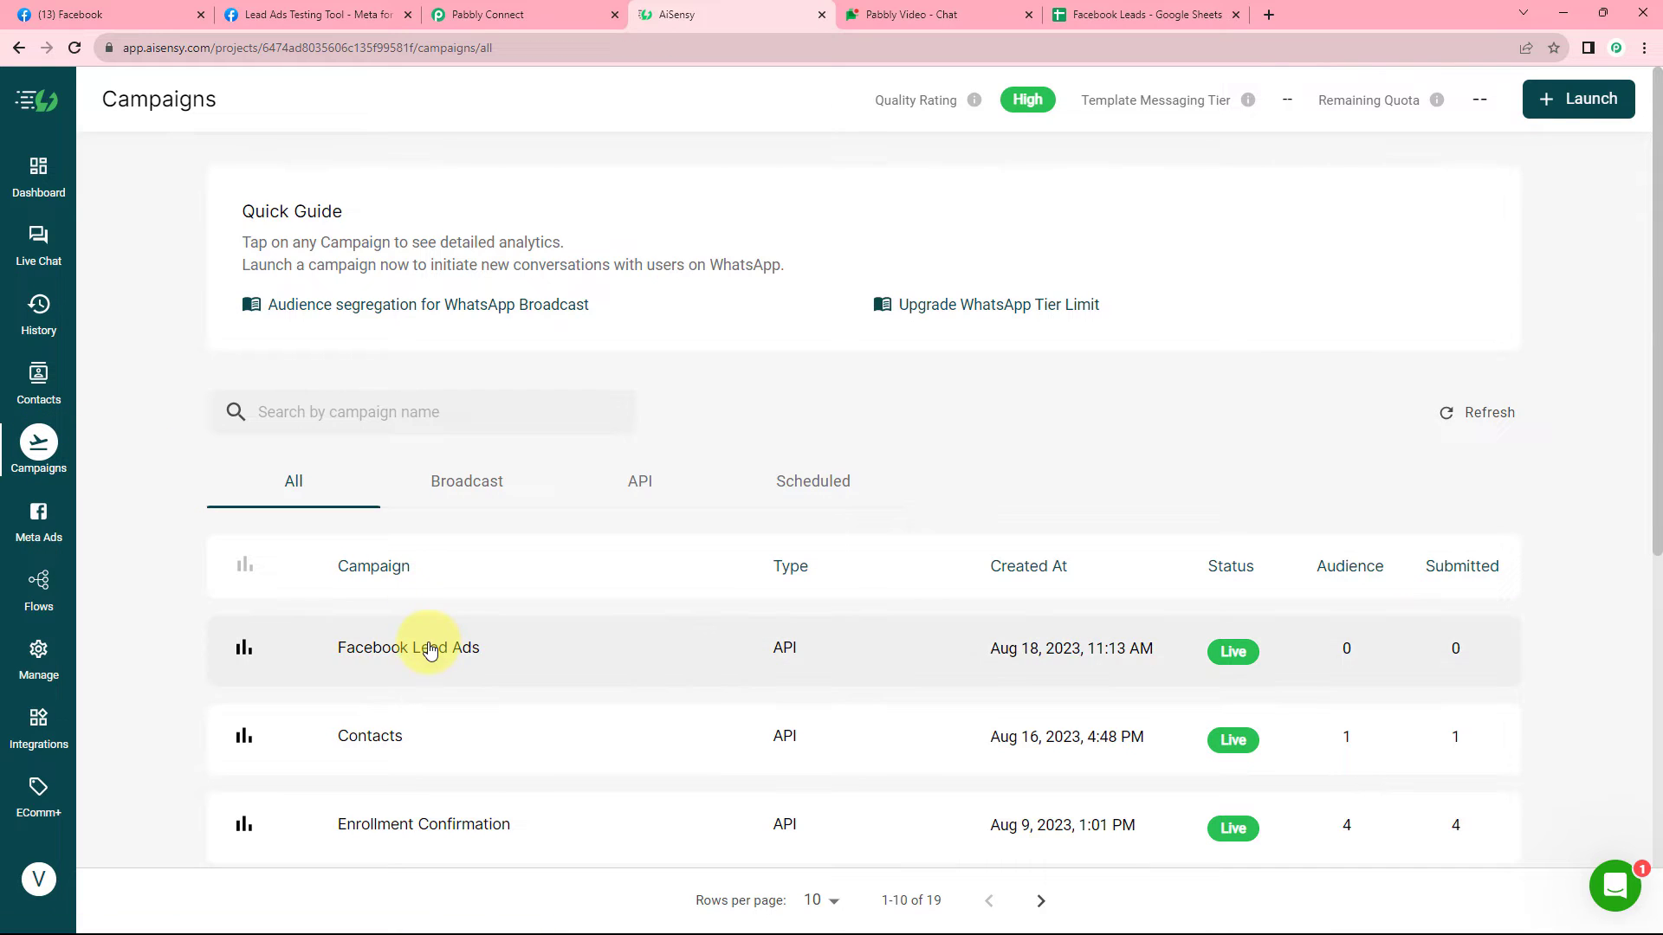
{"action": "left_click", "coordinate": [430, 651]}
{"action": "scroll", "coordinate": [231, 453], "scroll_direction": "down", "scroll_amount": 3}
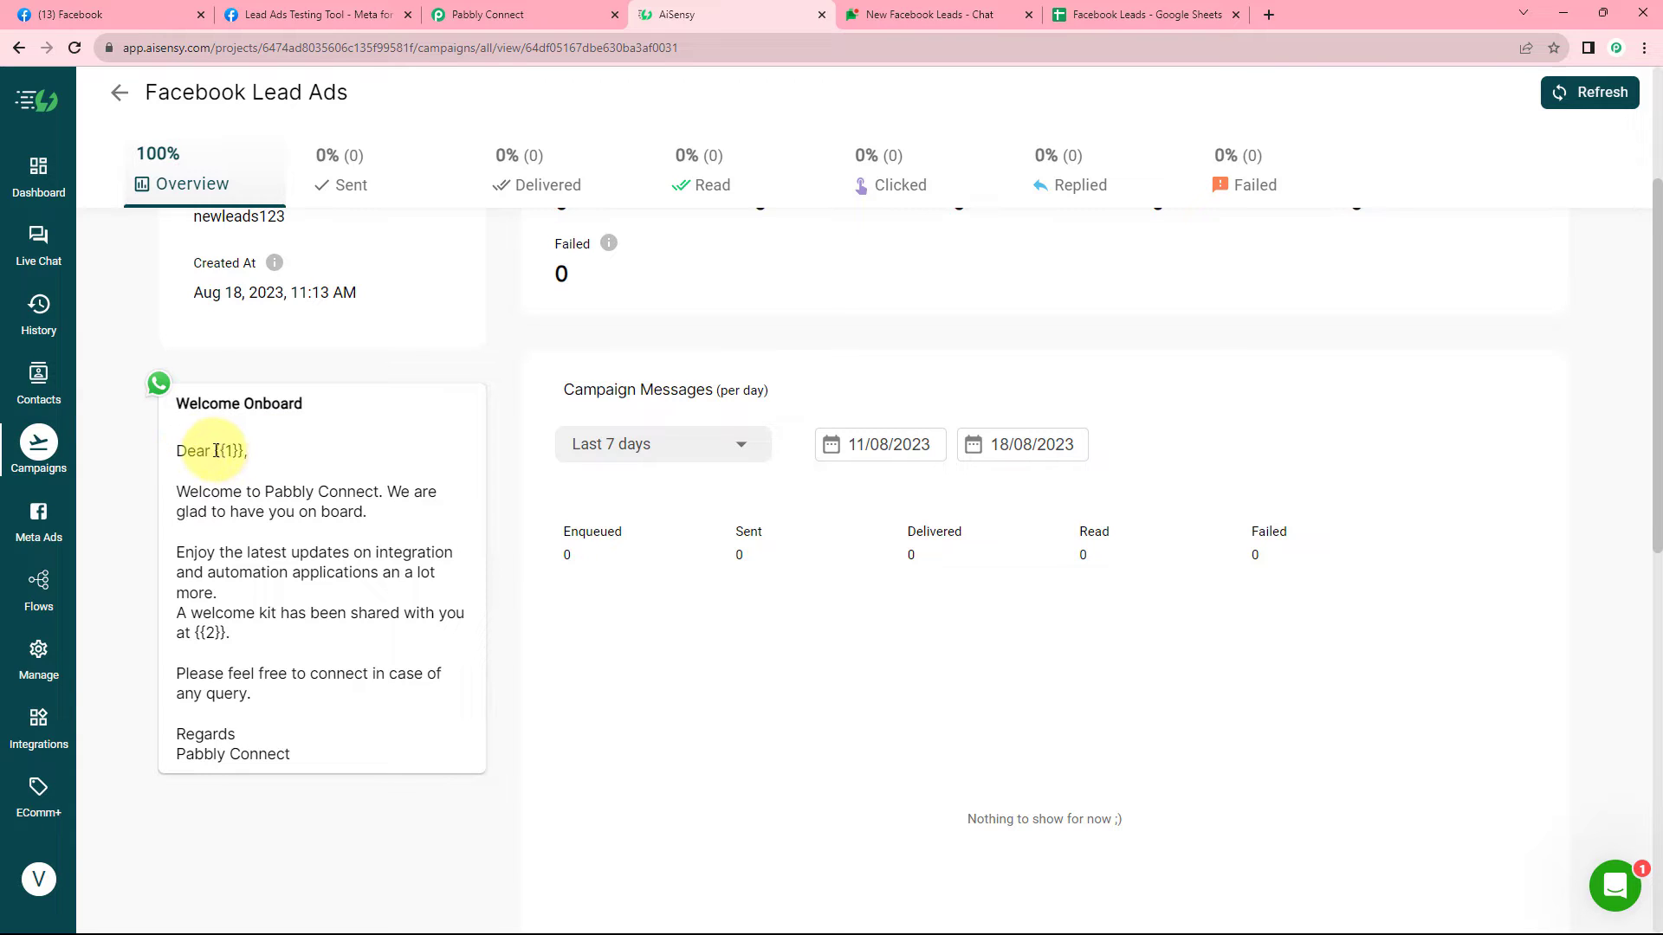
Inspect the {{1}} and {{2}} placeholders in the Welcome Onboard template.
{"action": "left_click_drag", "start_coordinate": [215, 450], "coordinate": [244, 452]}
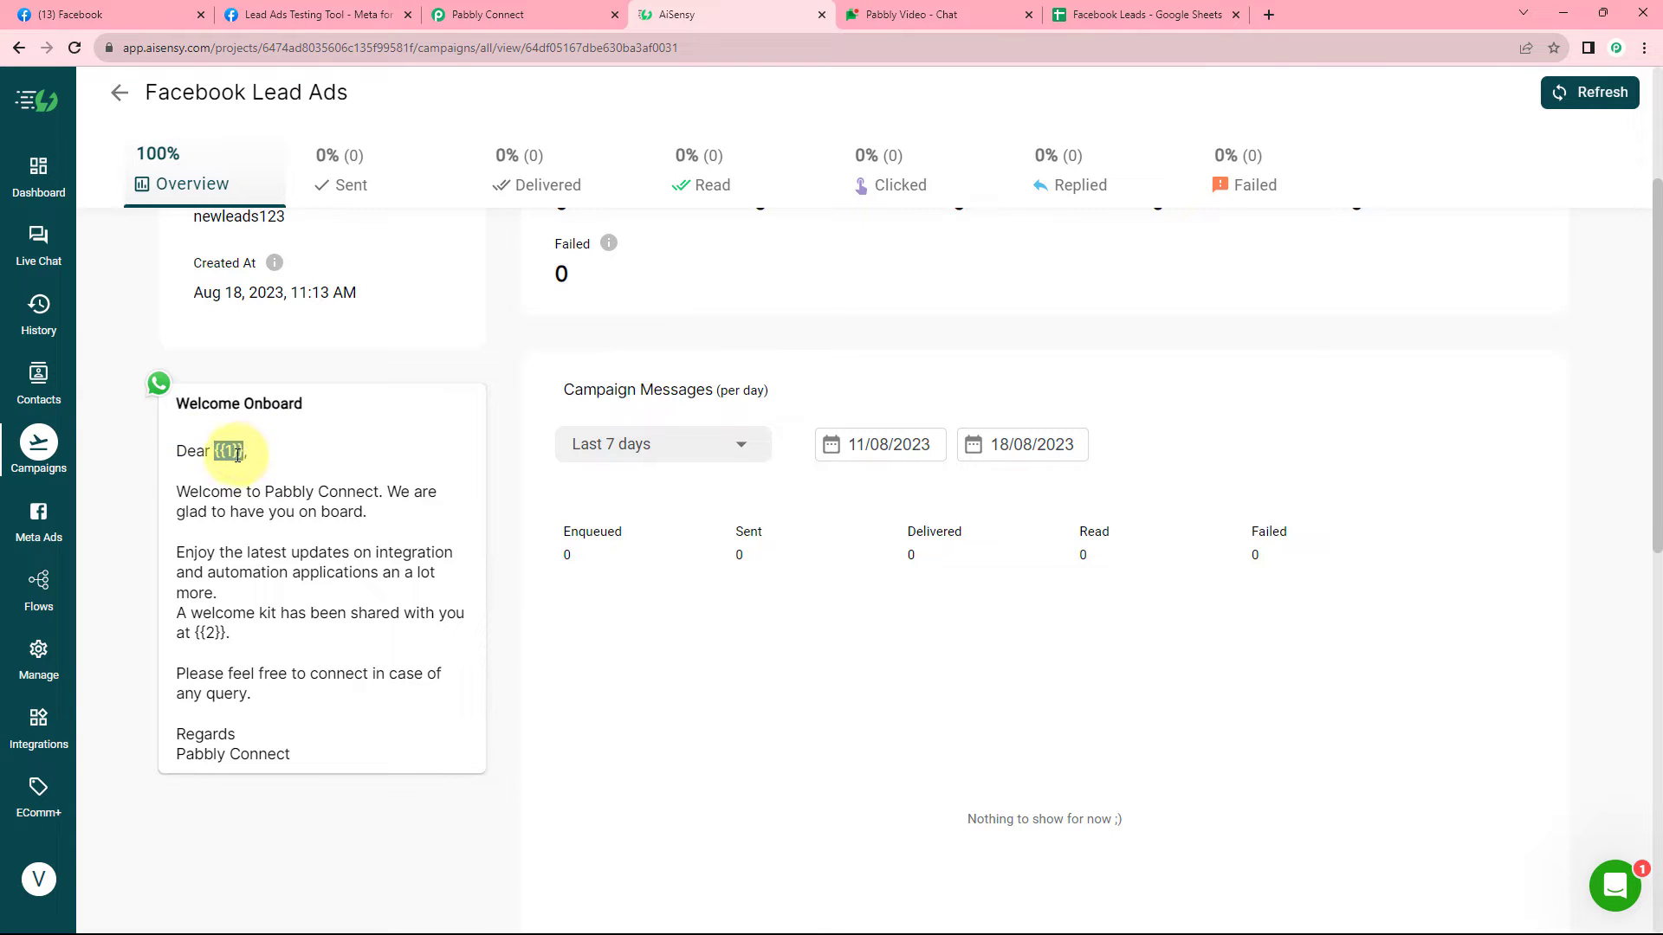
{"action": "left_click", "coordinate": [232, 451]}
{"action": "double_click", "coordinate": [228, 450]}
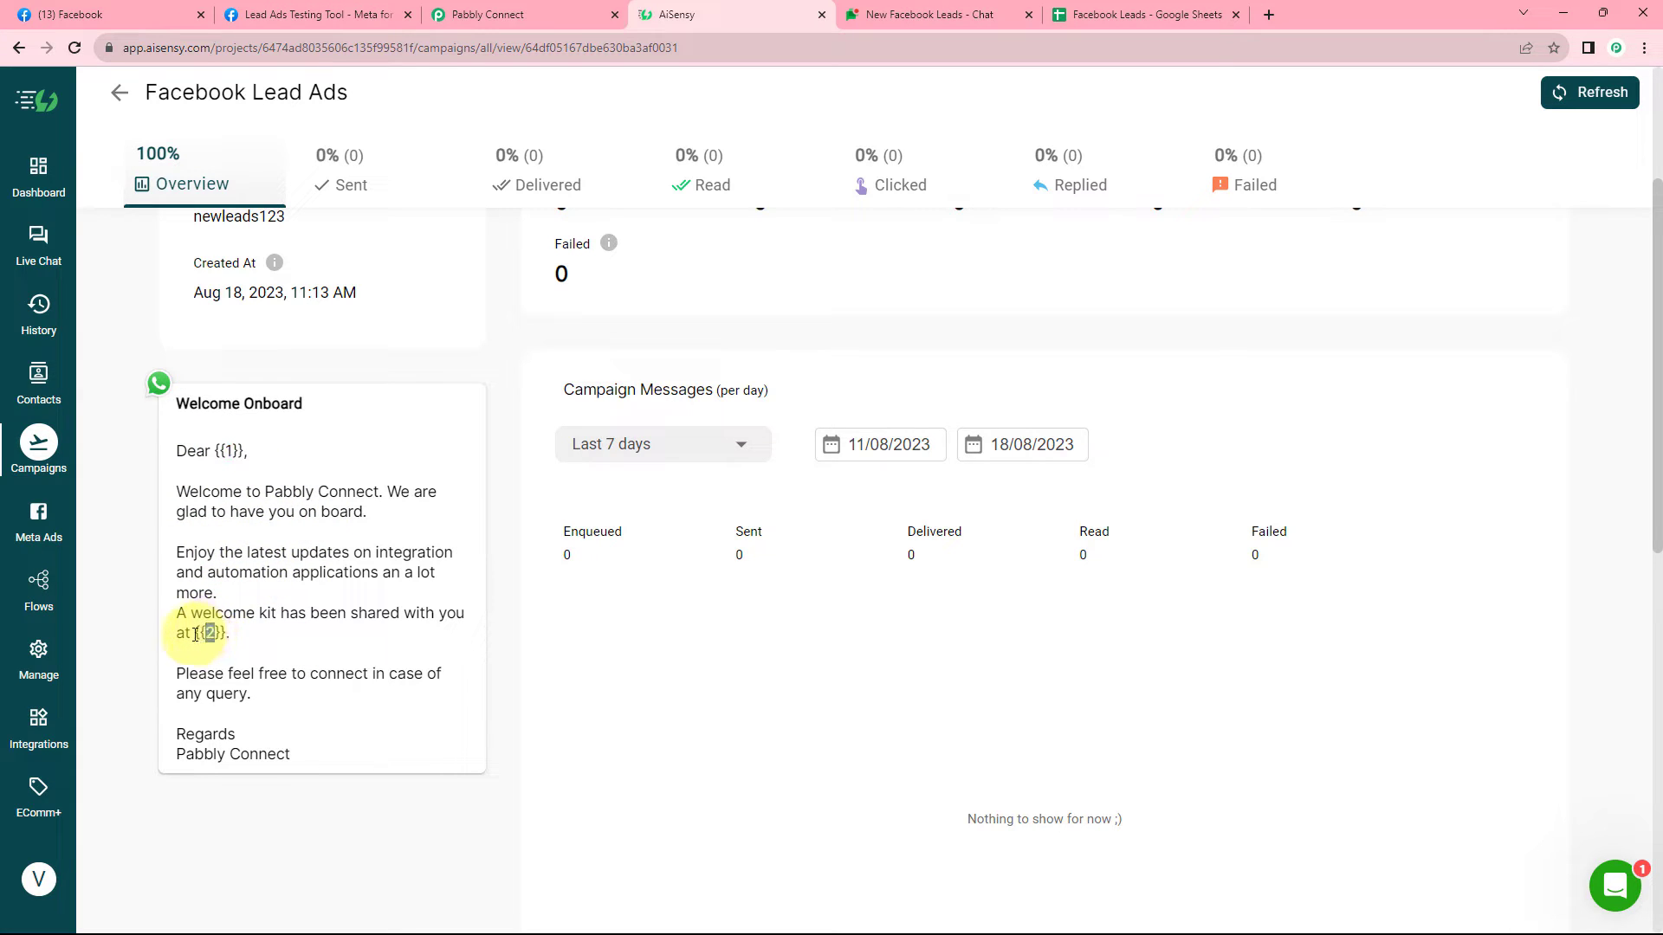
{"action": "left_click_drag", "start_coordinate": [194, 633], "coordinate": [229, 635]}
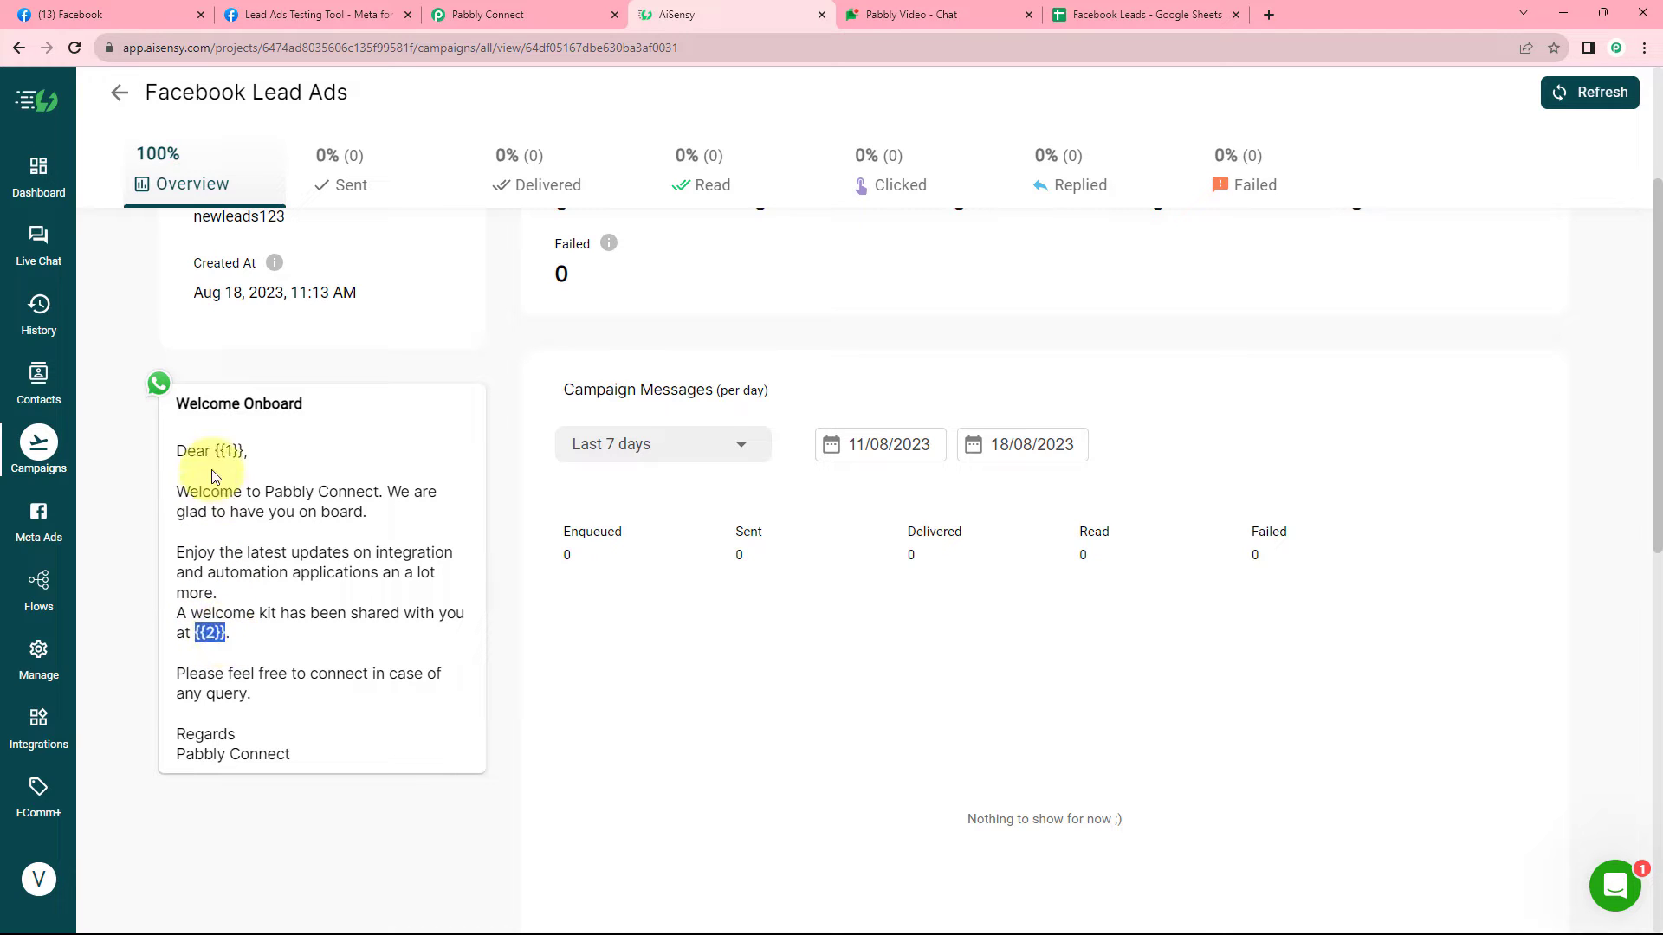
{"action": "left_click", "coordinate": [239, 451]}
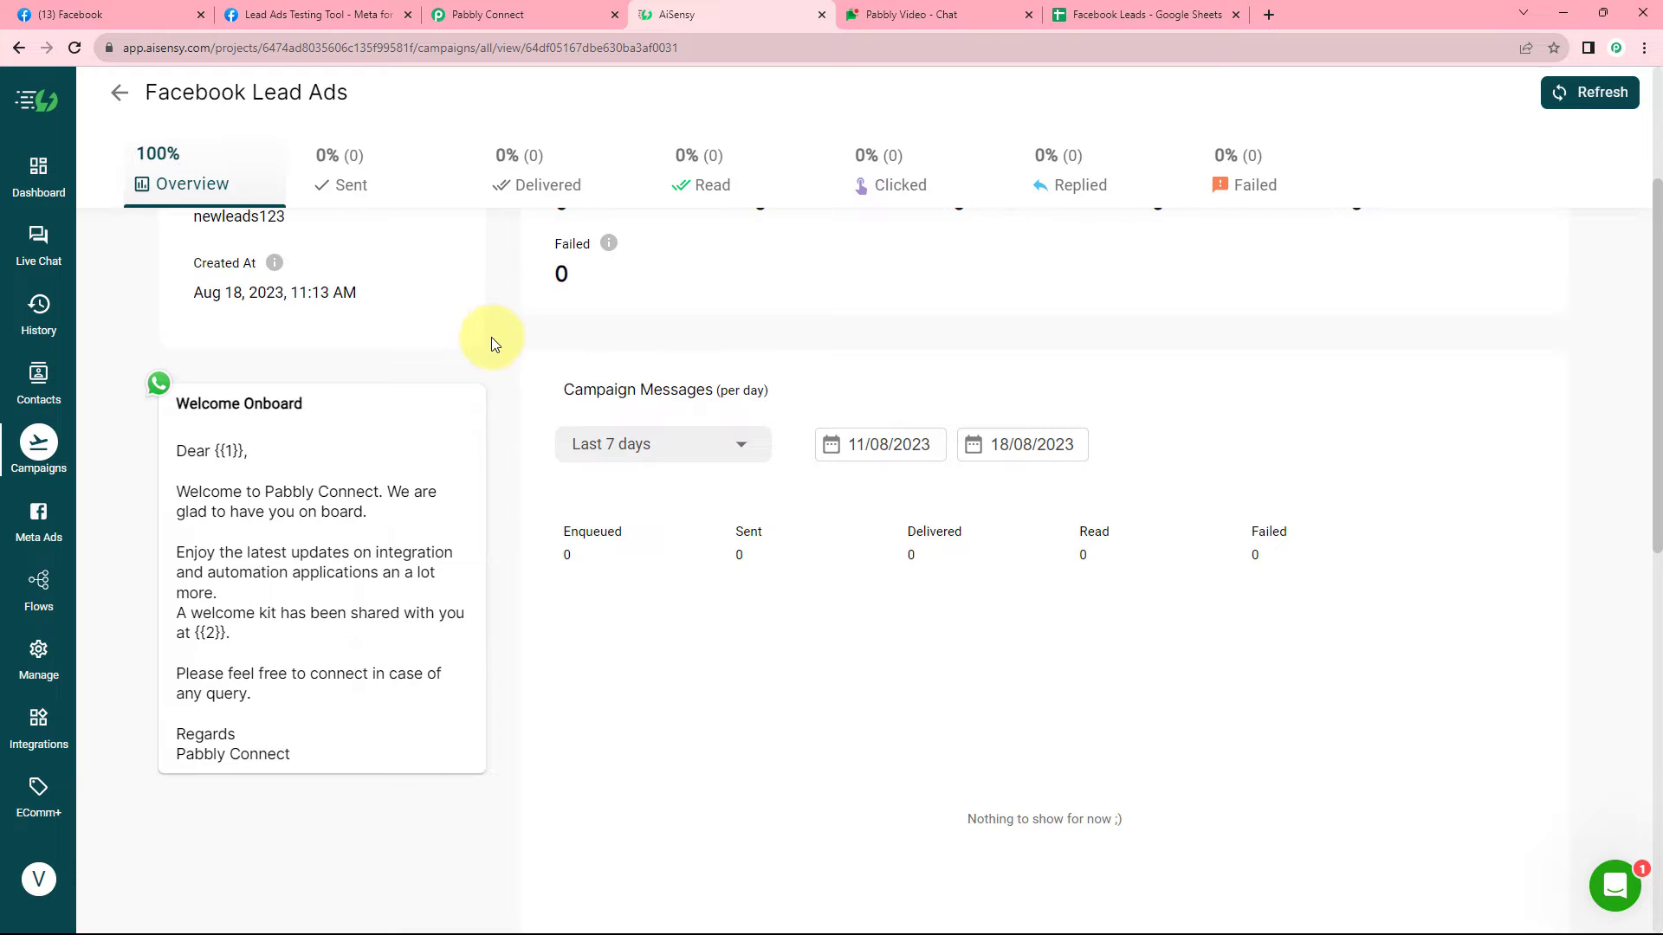
{"action": "scroll", "coordinate": [459, 333], "scroll_direction": "down", "scroll_amount": 1}
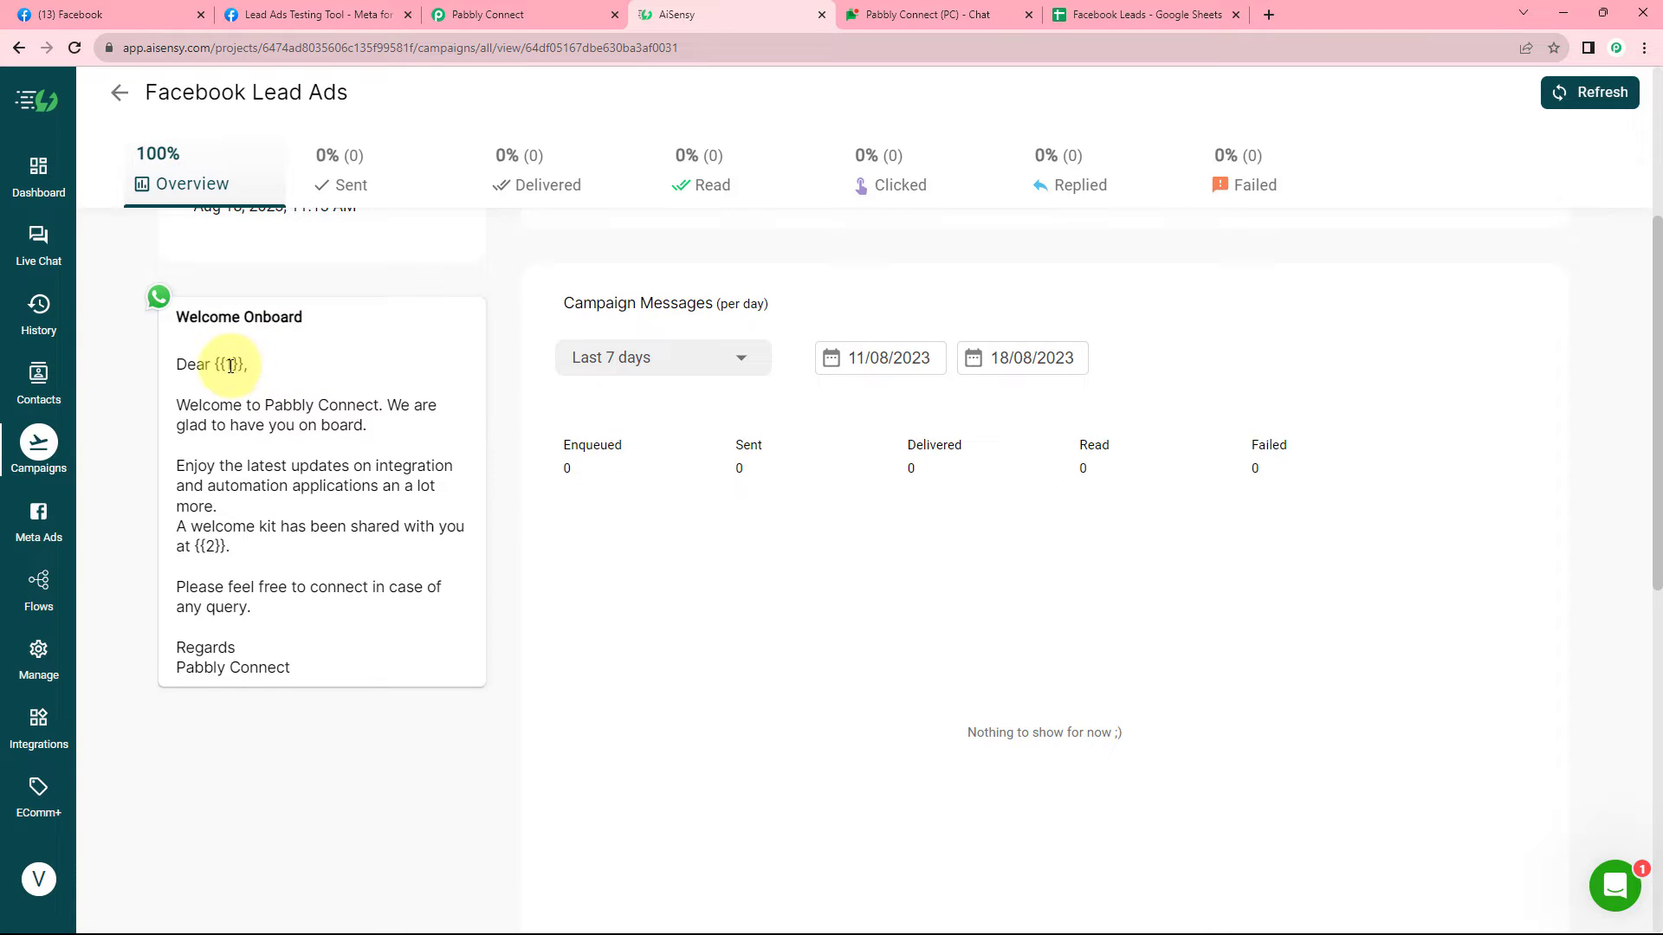
{"action": "left_click_drag", "start_coordinate": [245, 365], "coordinate": [221, 364]}
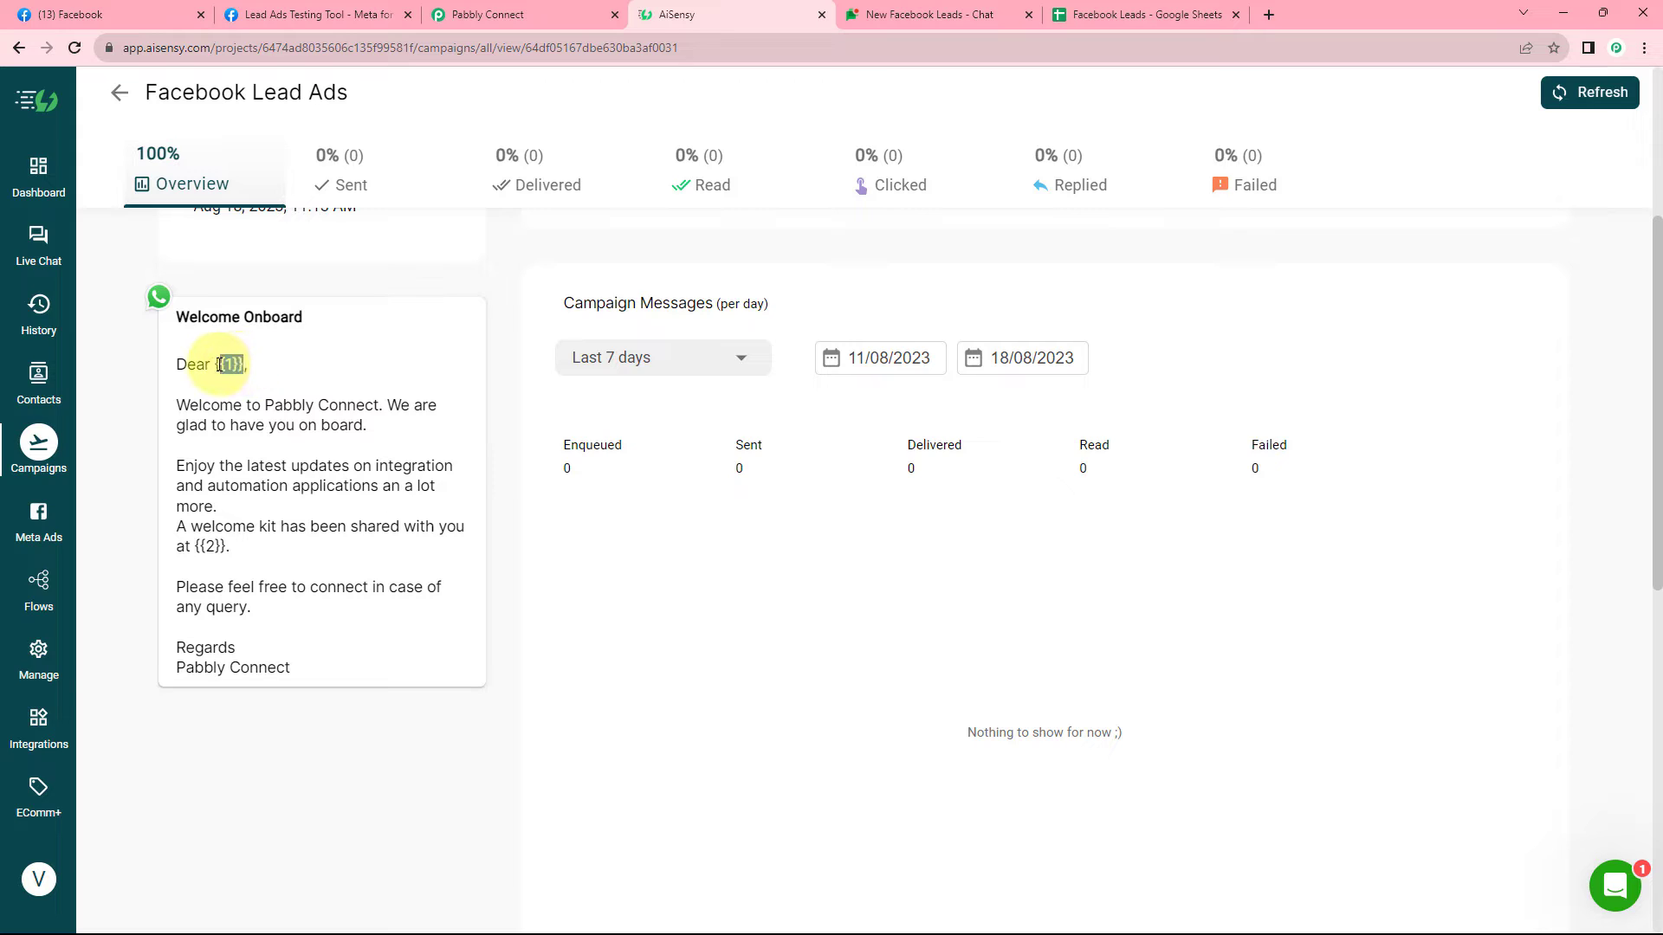
{"action": "left_click", "coordinate": [267, 335]}
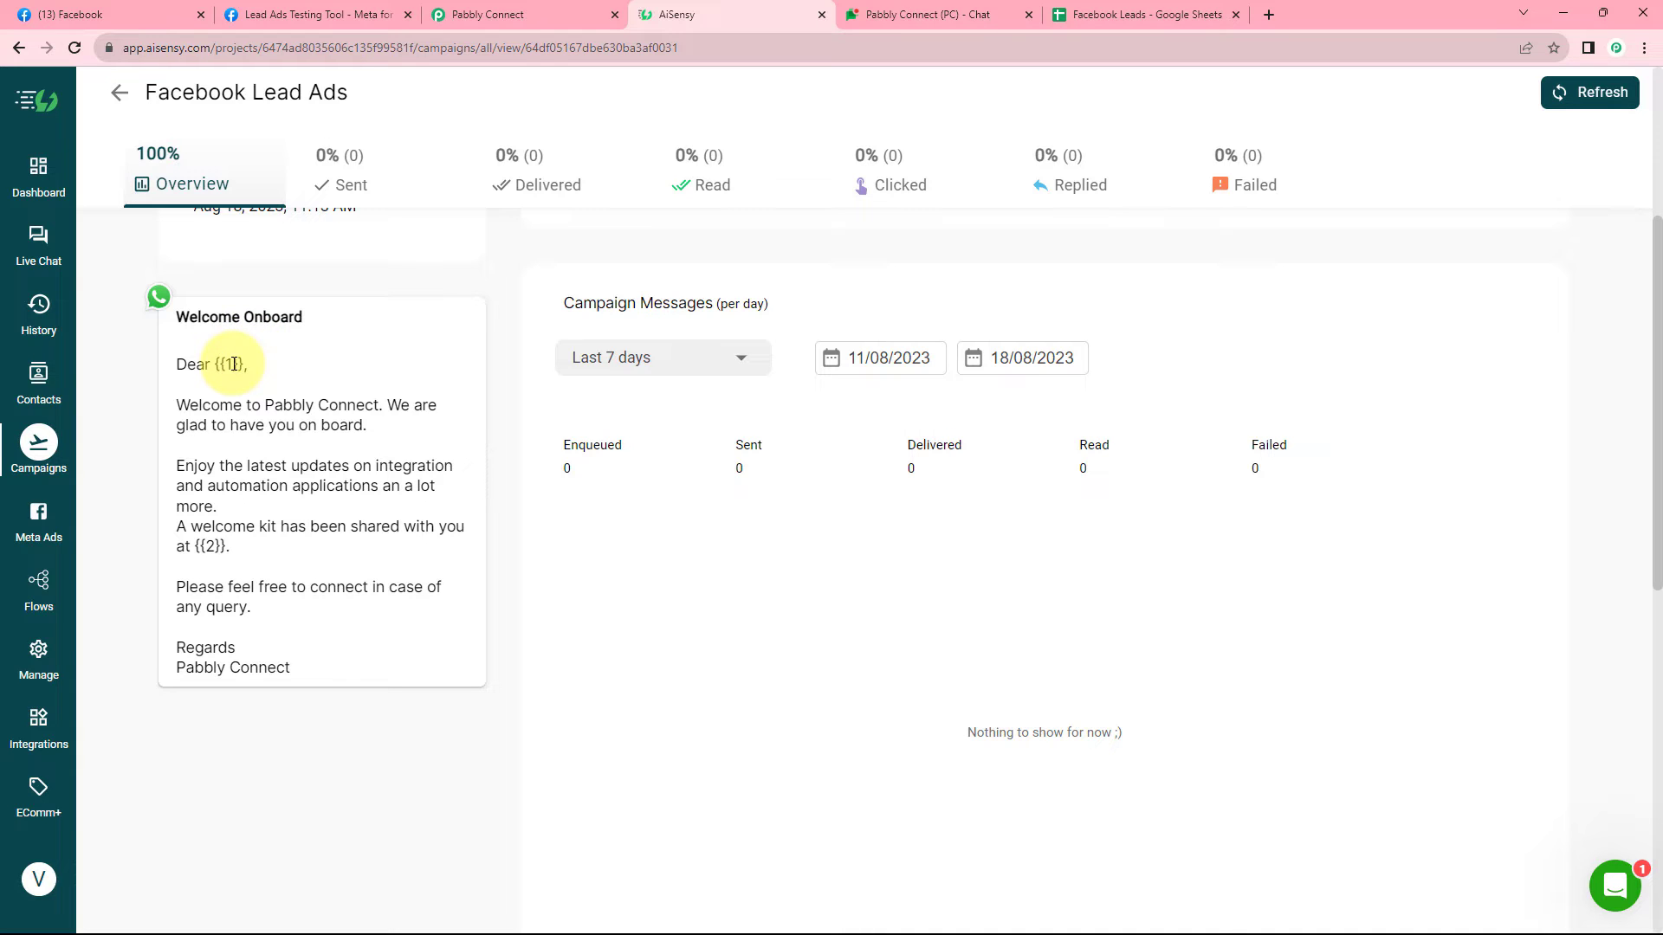
{"action": "left_click", "coordinate": [515, 22]}
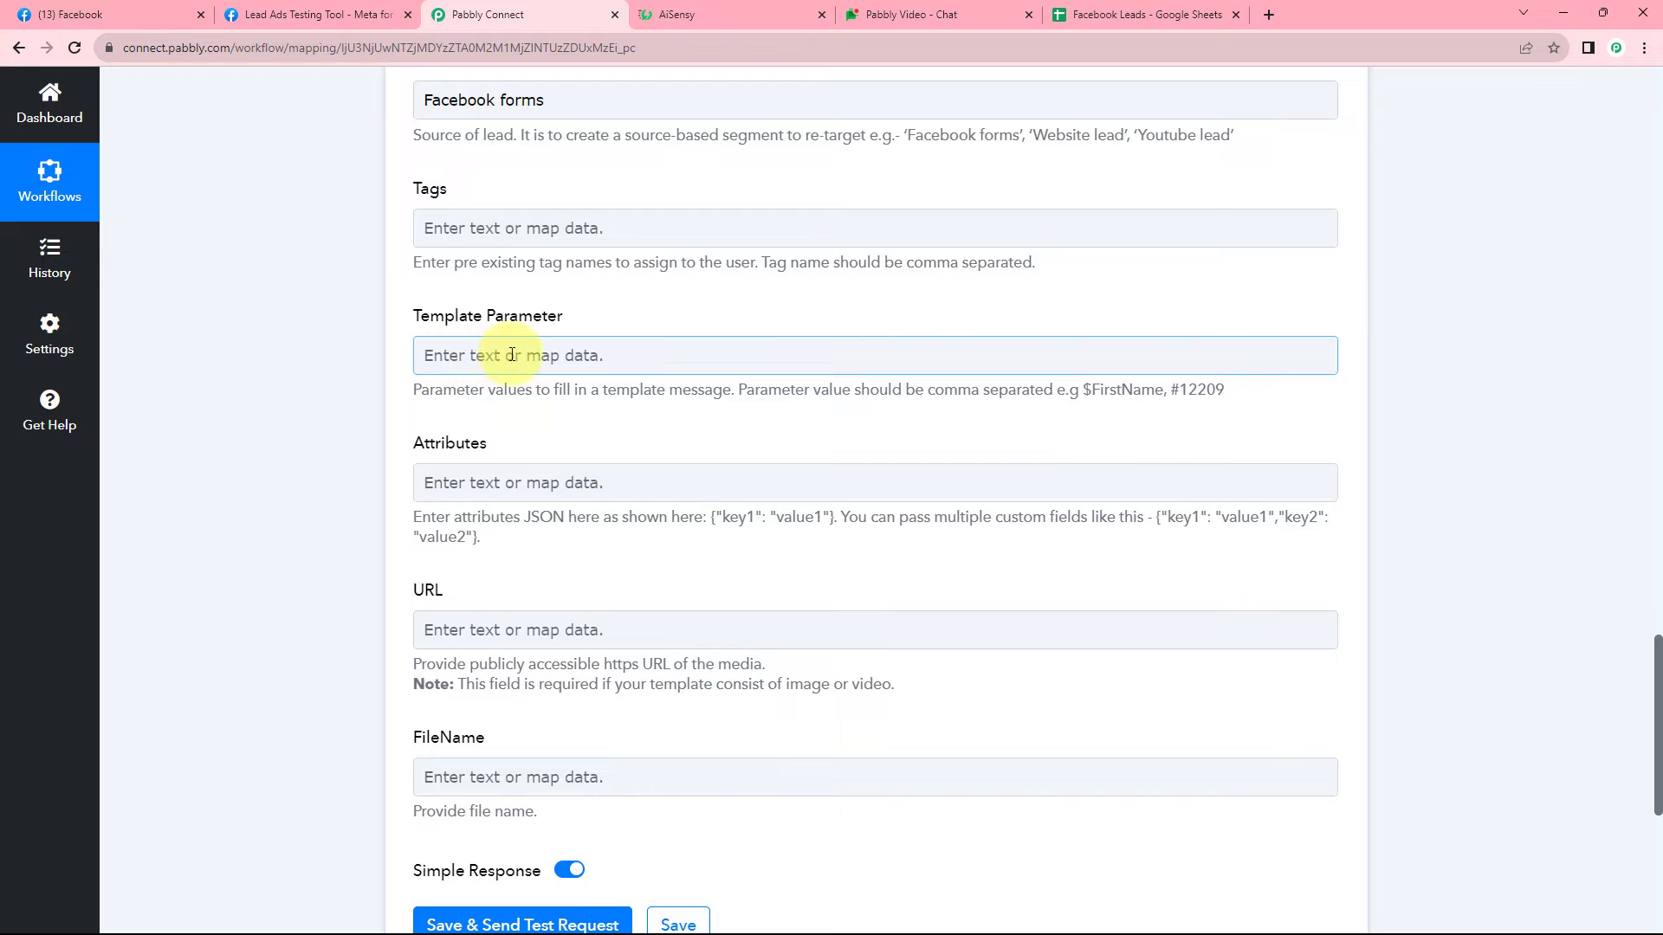
Map the lead's First Name from Facebook Lead Ads: New Lead into the Template Parameter field.
{"action": "left_click", "coordinate": [693, 15]}
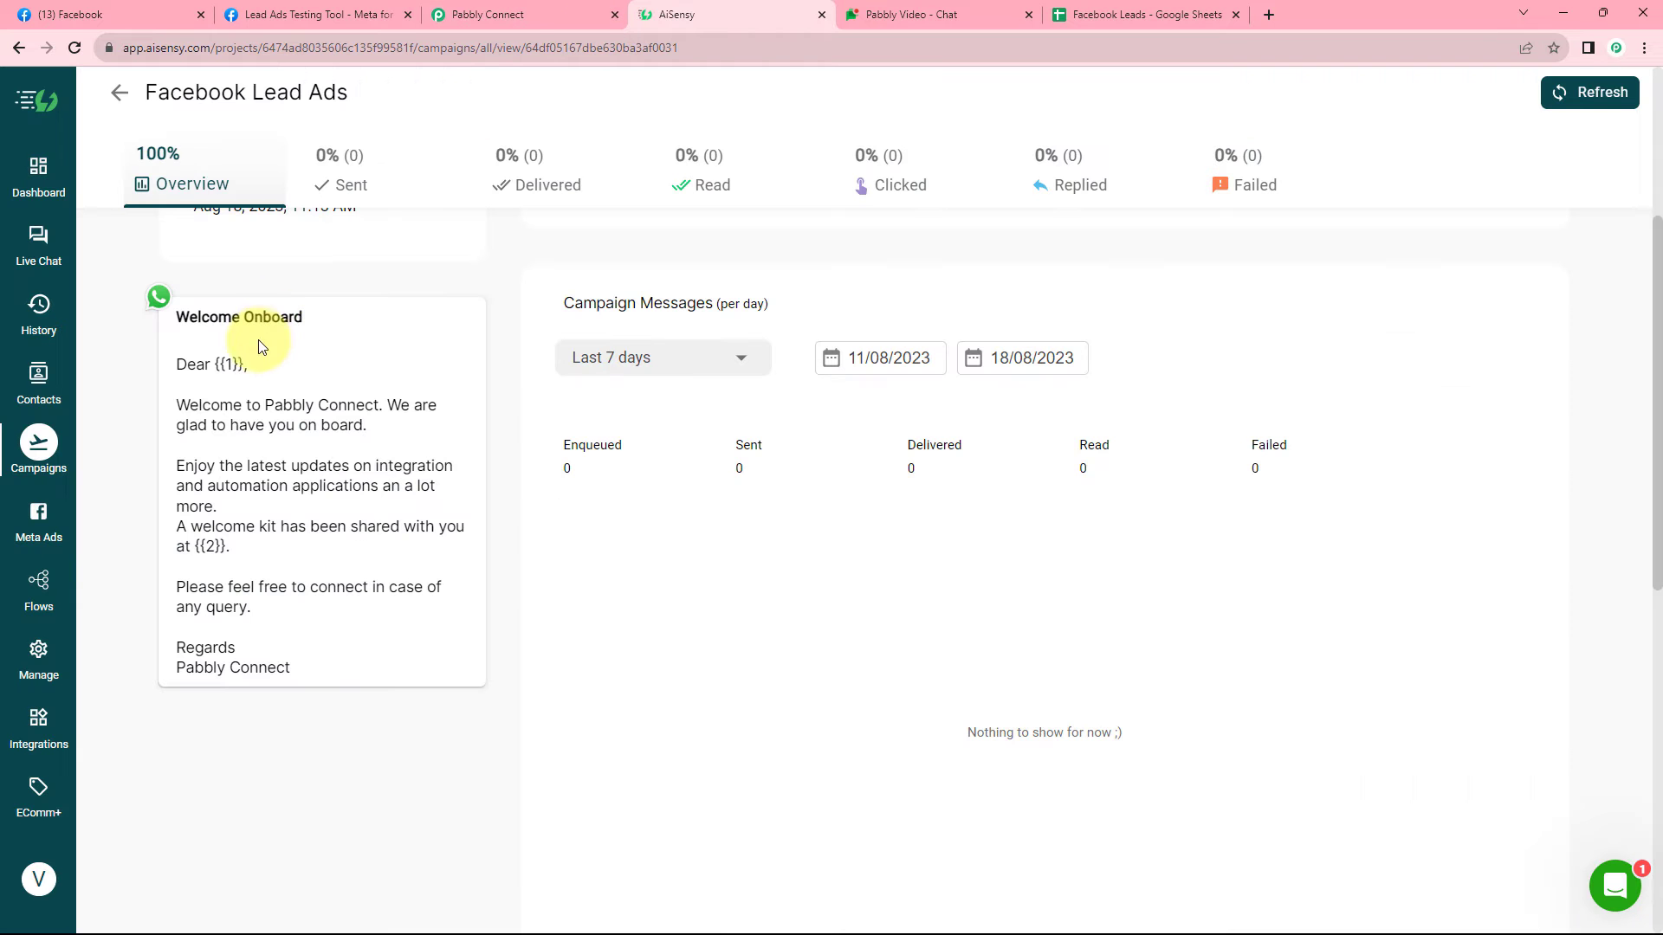
{"action": "left_click", "coordinate": [511, 15]}
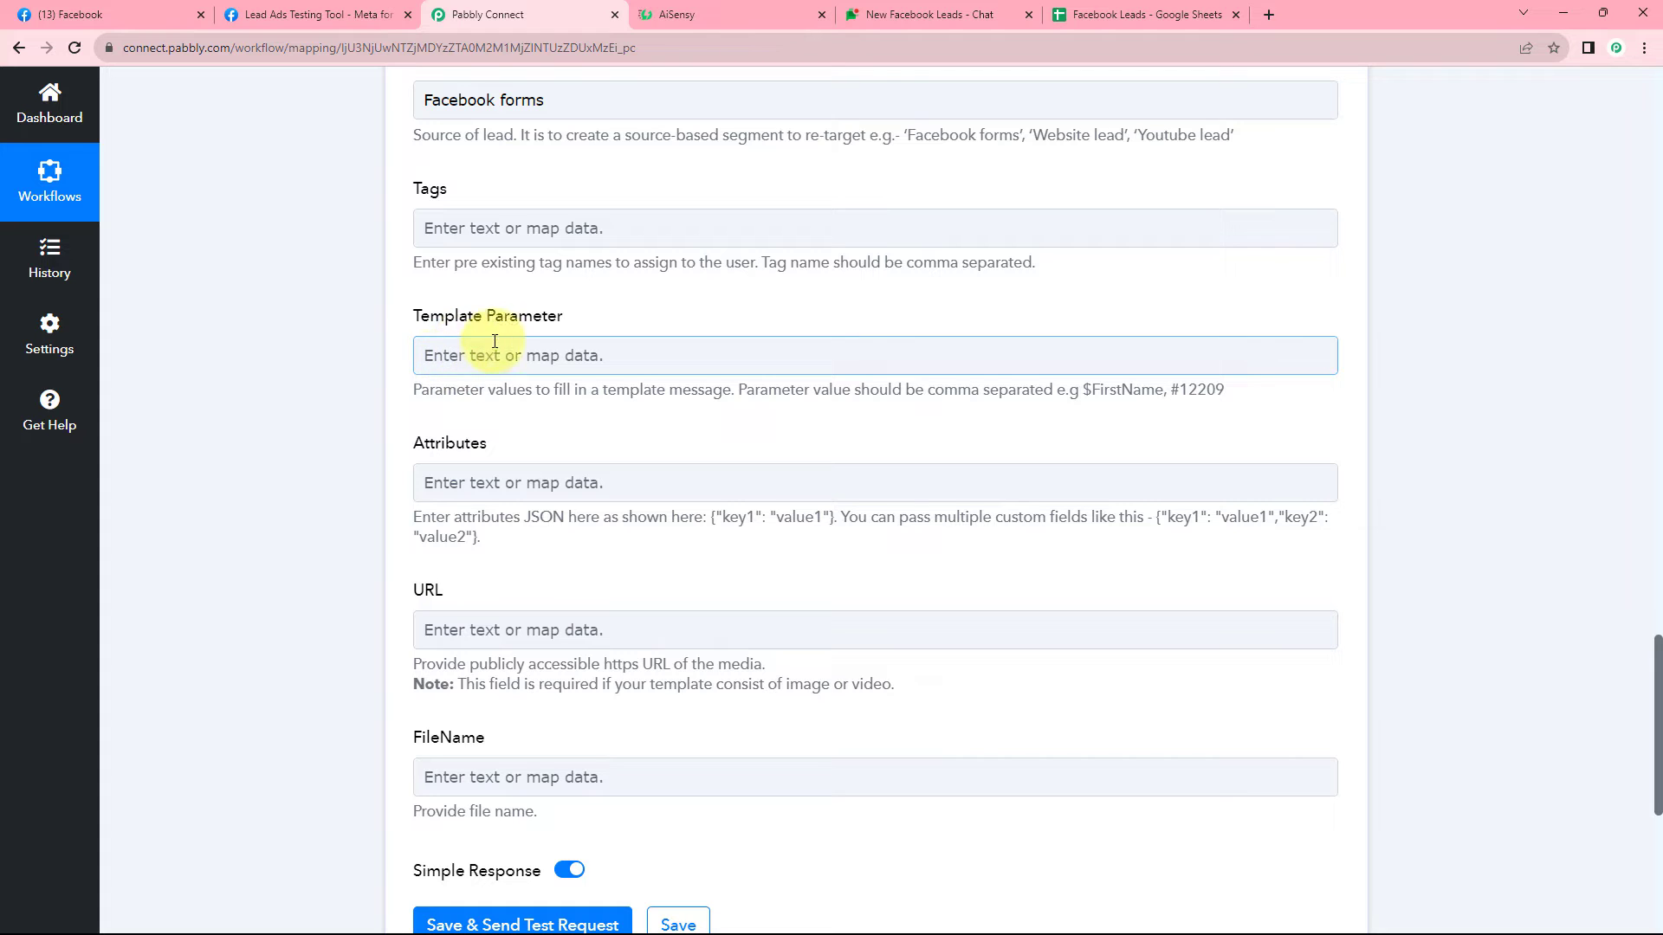
{"action": "left_click", "coordinate": [750, 10]}
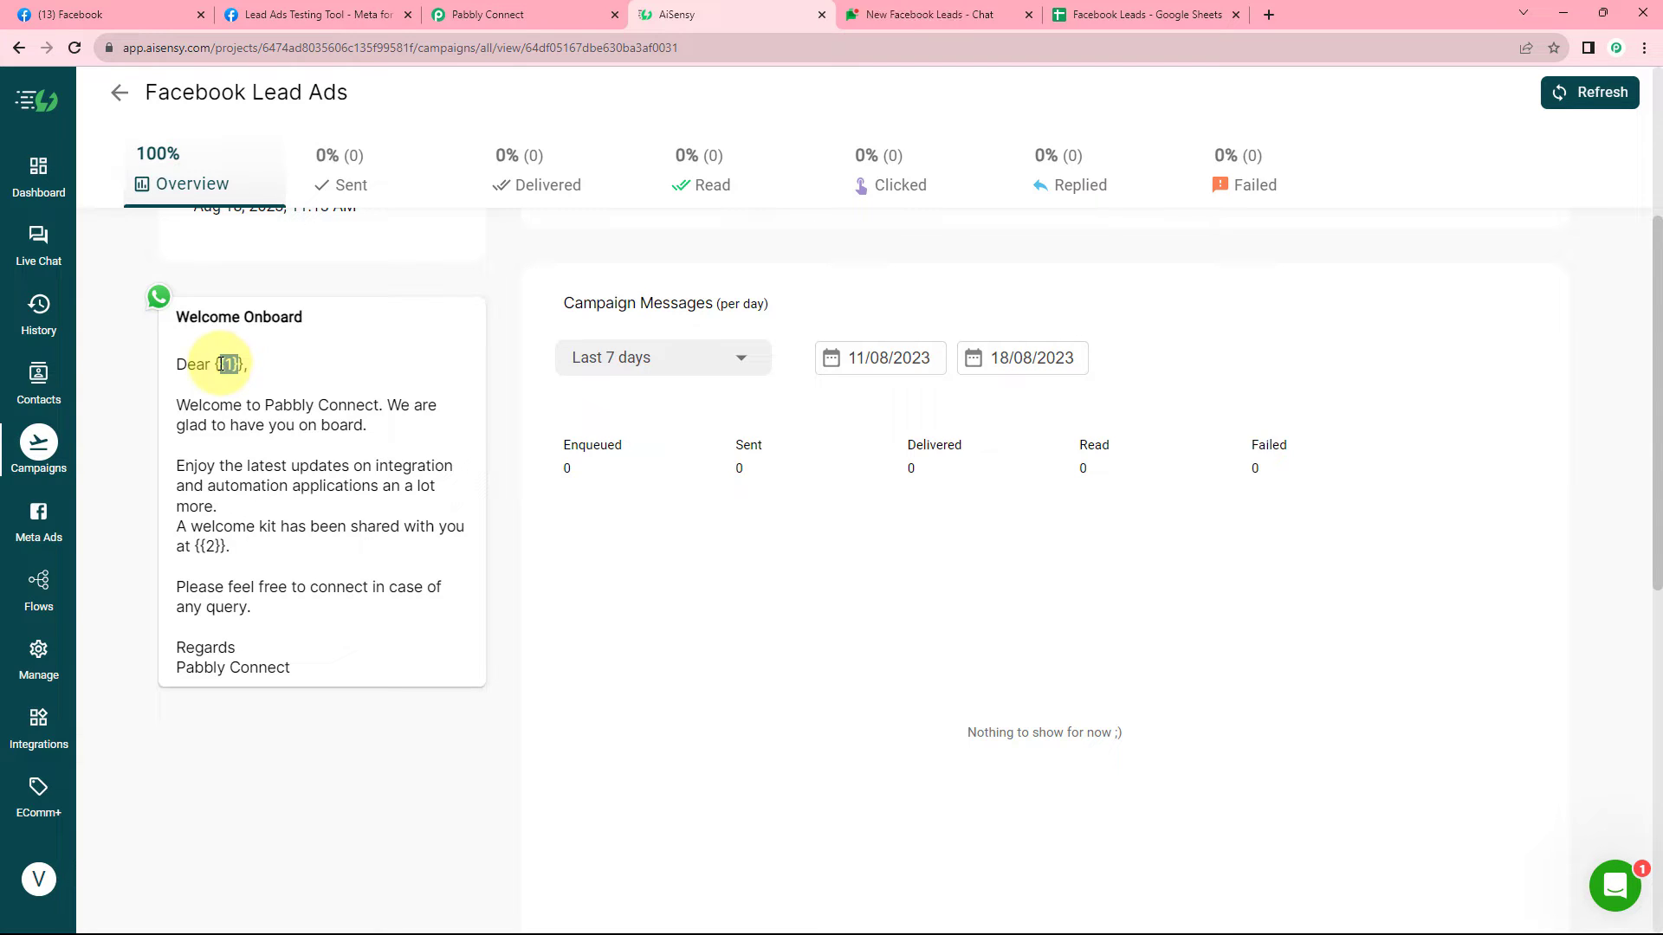
{"action": "left_click", "coordinate": [538, 12]}
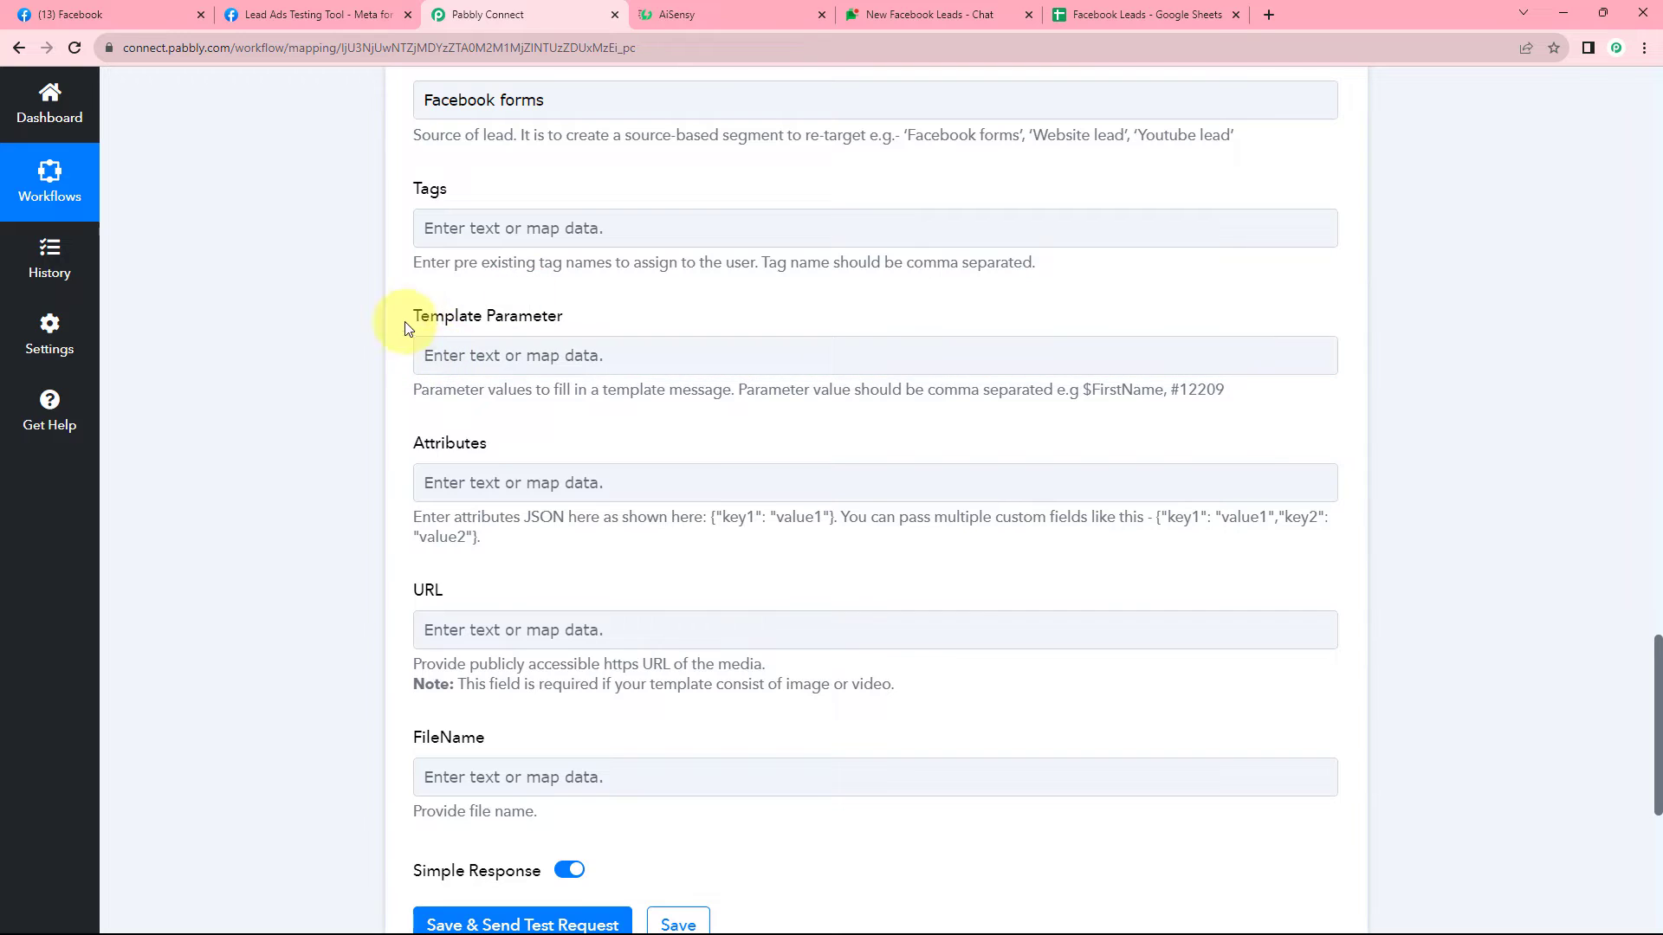
{"action": "left_click", "coordinate": [473, 355]}
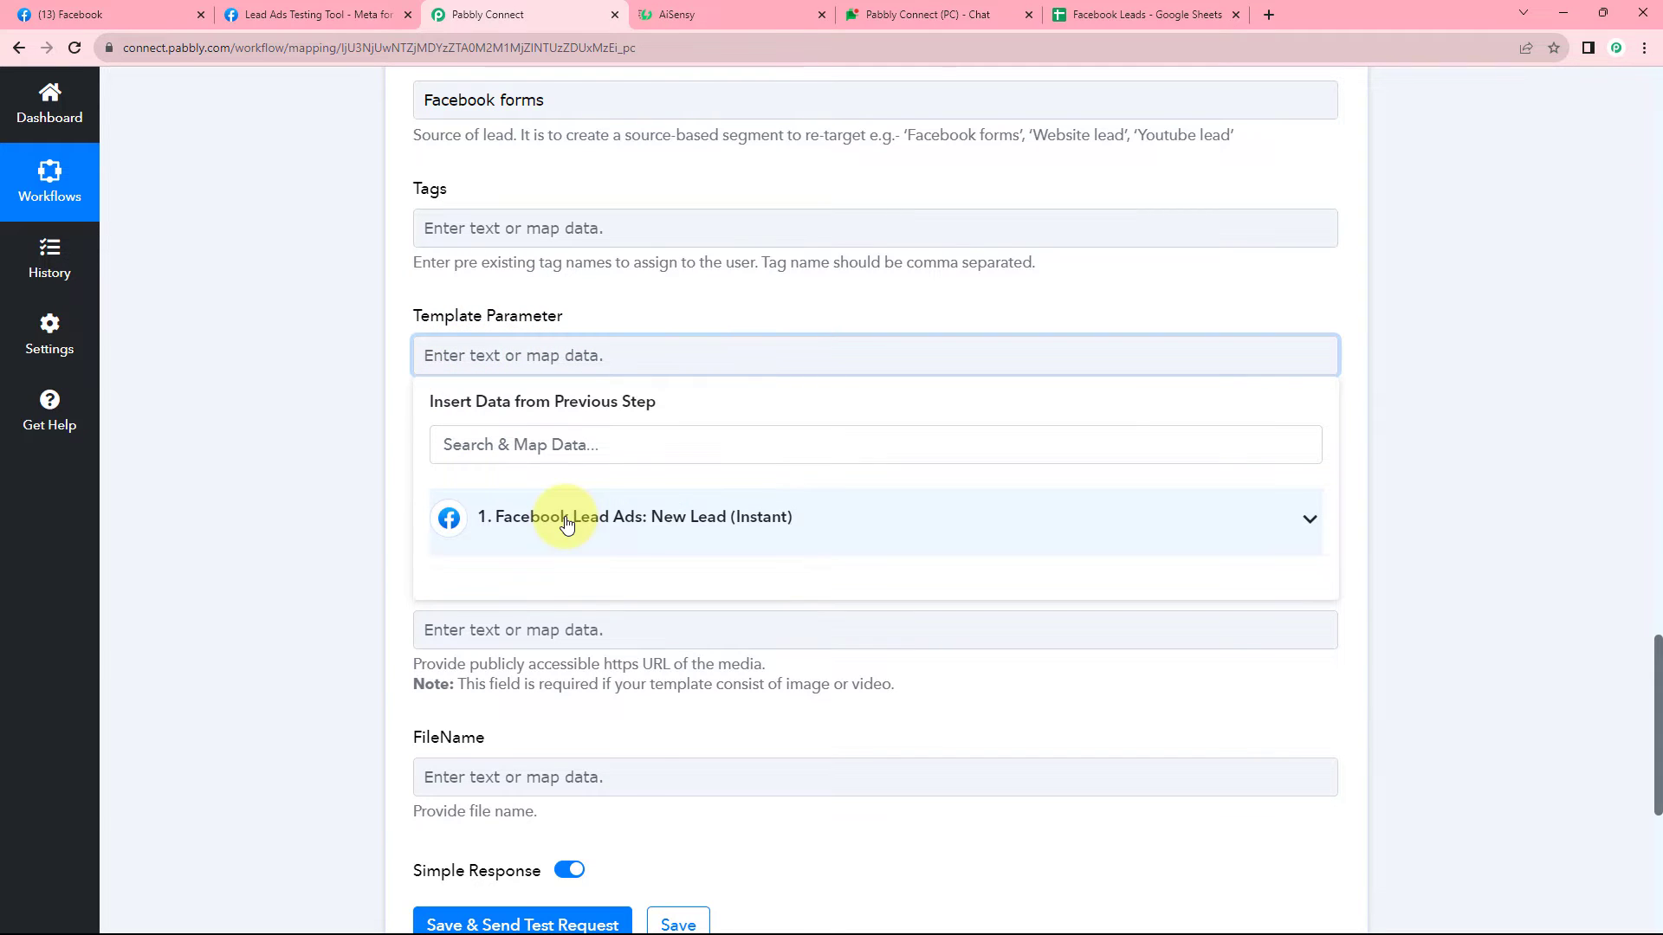
{"action": "left_click", "coordinate": [566, 520]}
{"action": "left_click", "coordinate": [523, 577]}
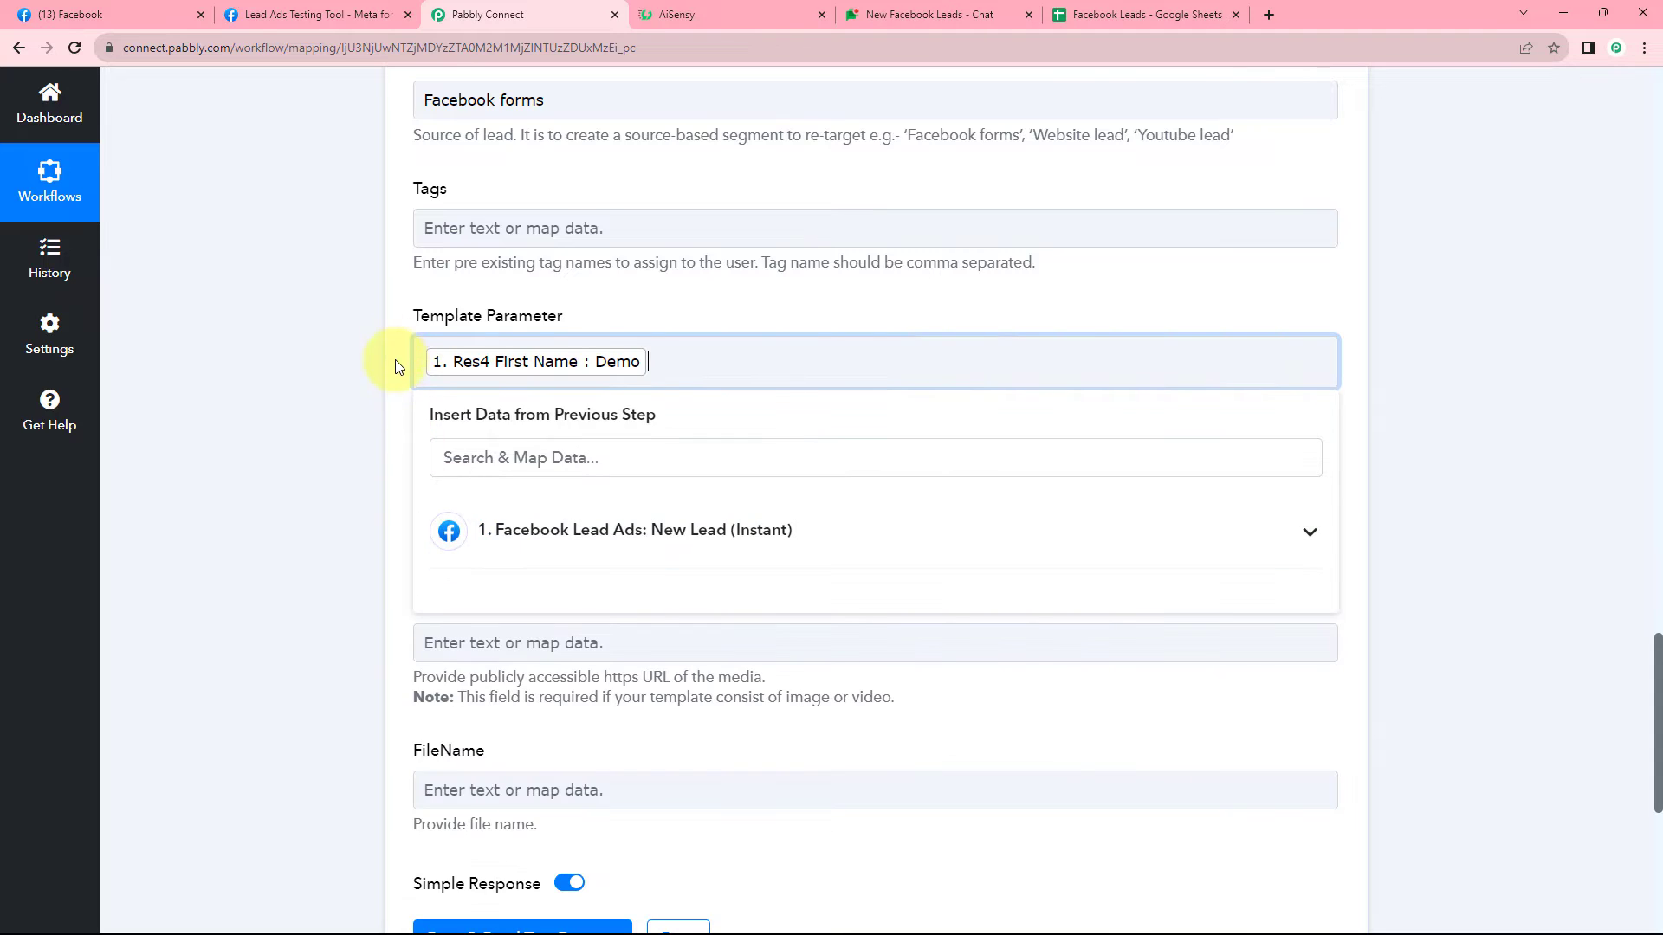
{"action": "left_click", "coordinate": [632, 323]}
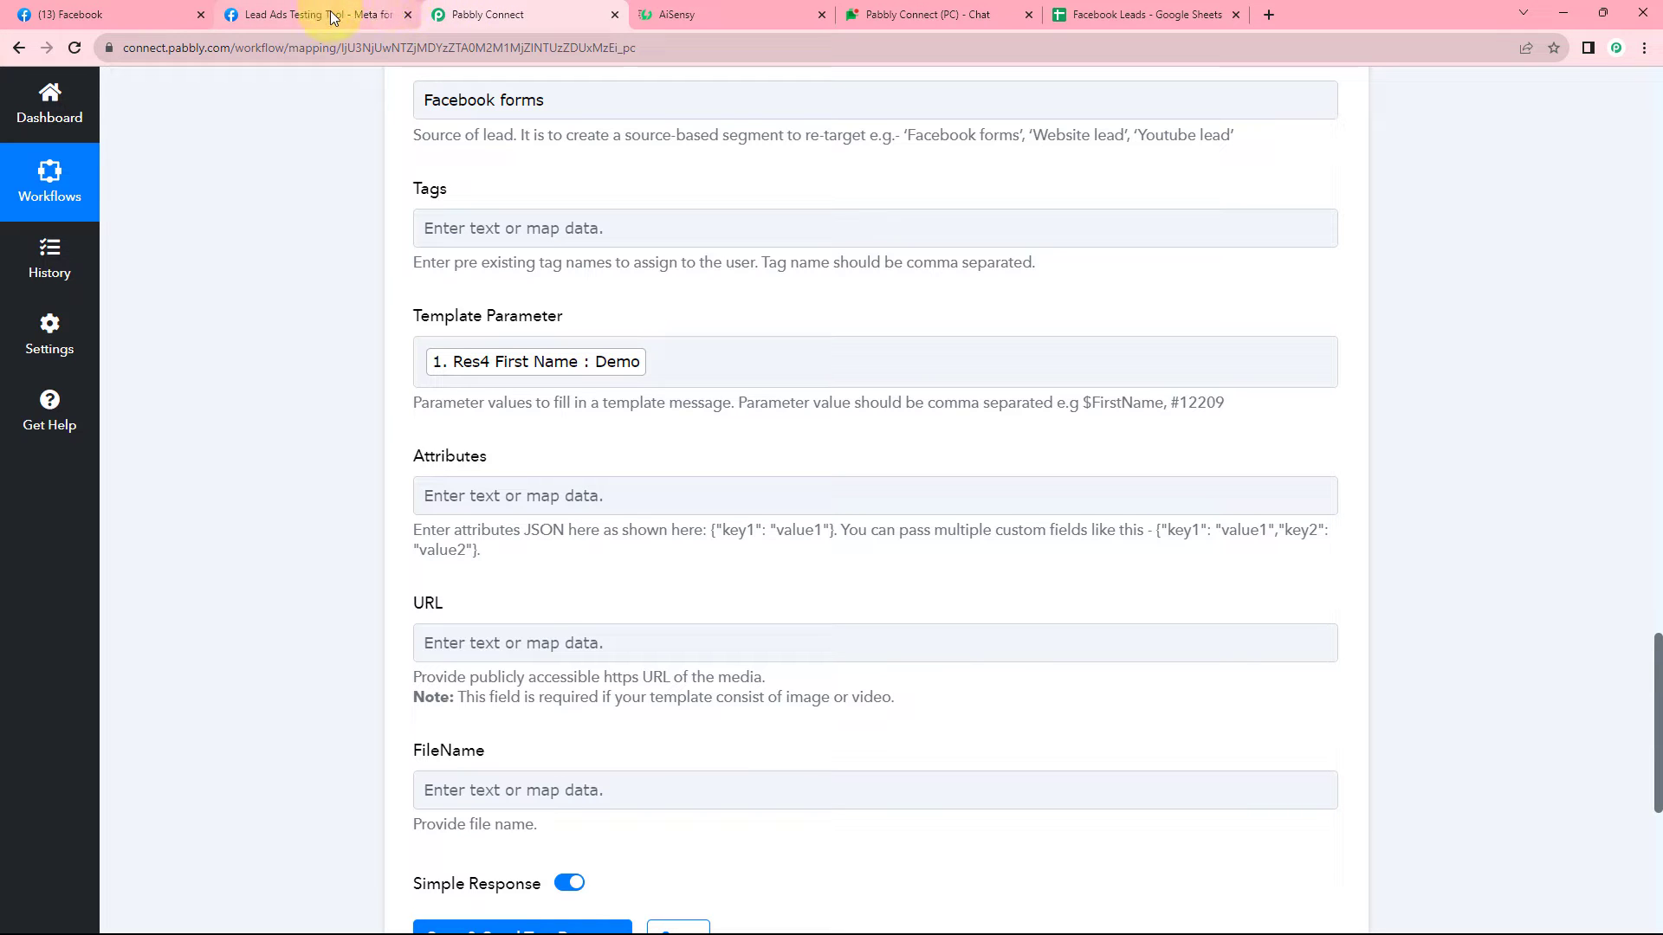
Add the lead's Email after a comma as the second template parameter.
{"action": "left_click", "coordinate": [667, 15]}
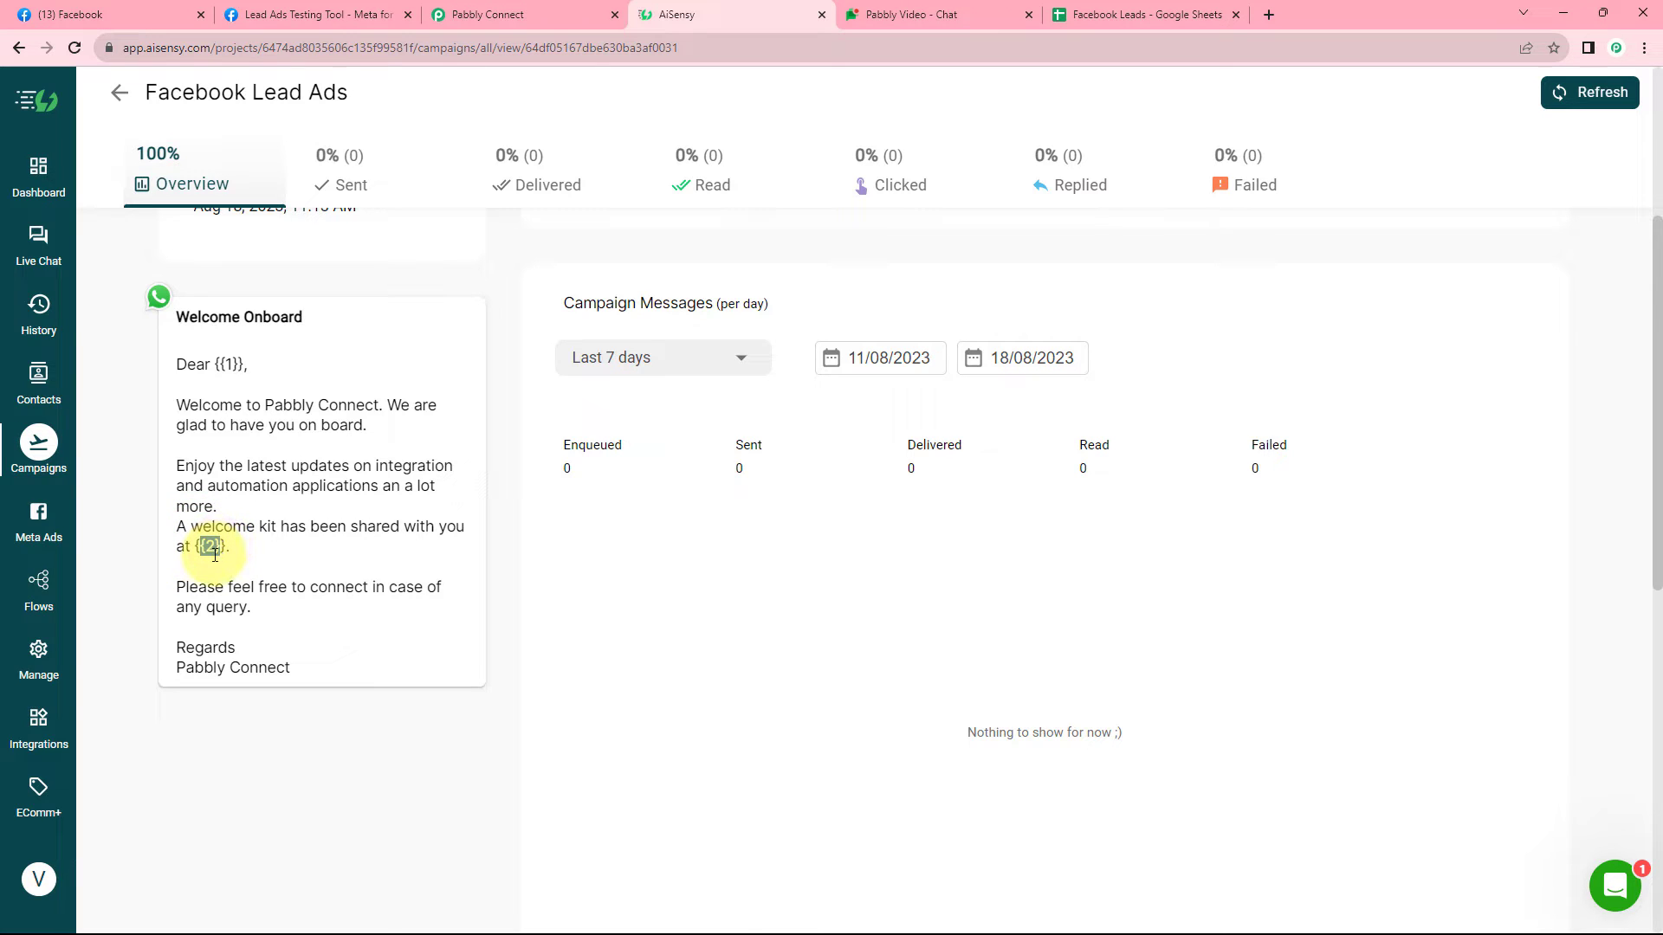
{"action": "left_click", "coordinate": [580, 9]}
{"action": "left_click", "coordinate": [680, 360]}
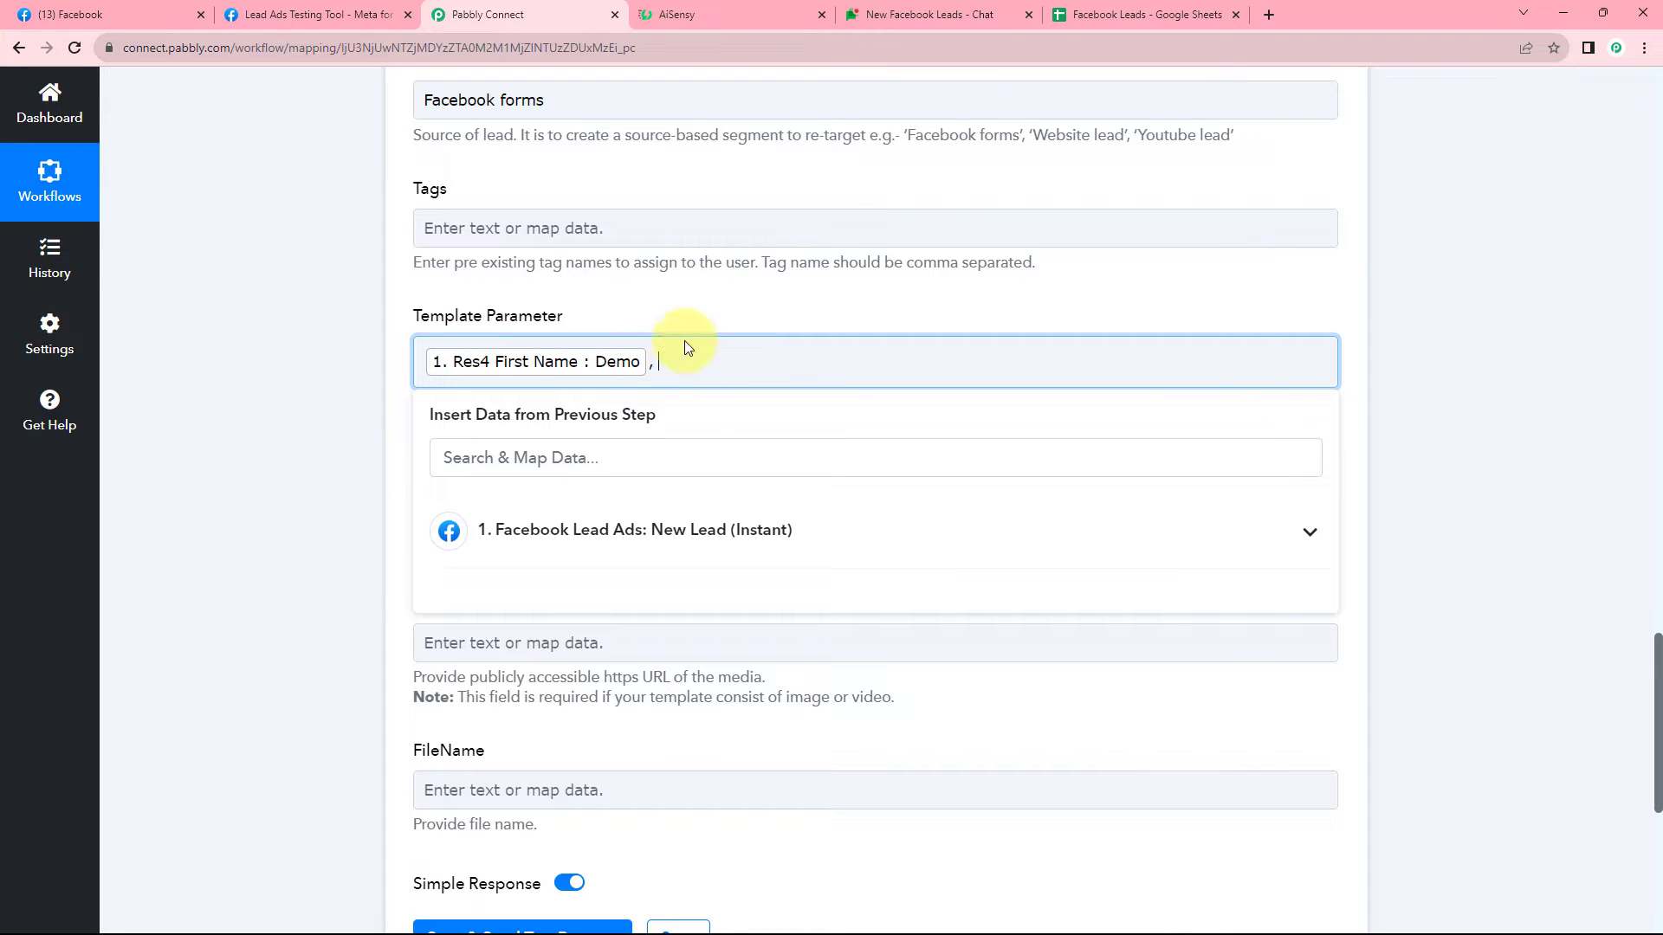
{"action": "left_click", "coordinate": [546, 537]}
{"action": "left_click", "coordinate": [564, 672]}
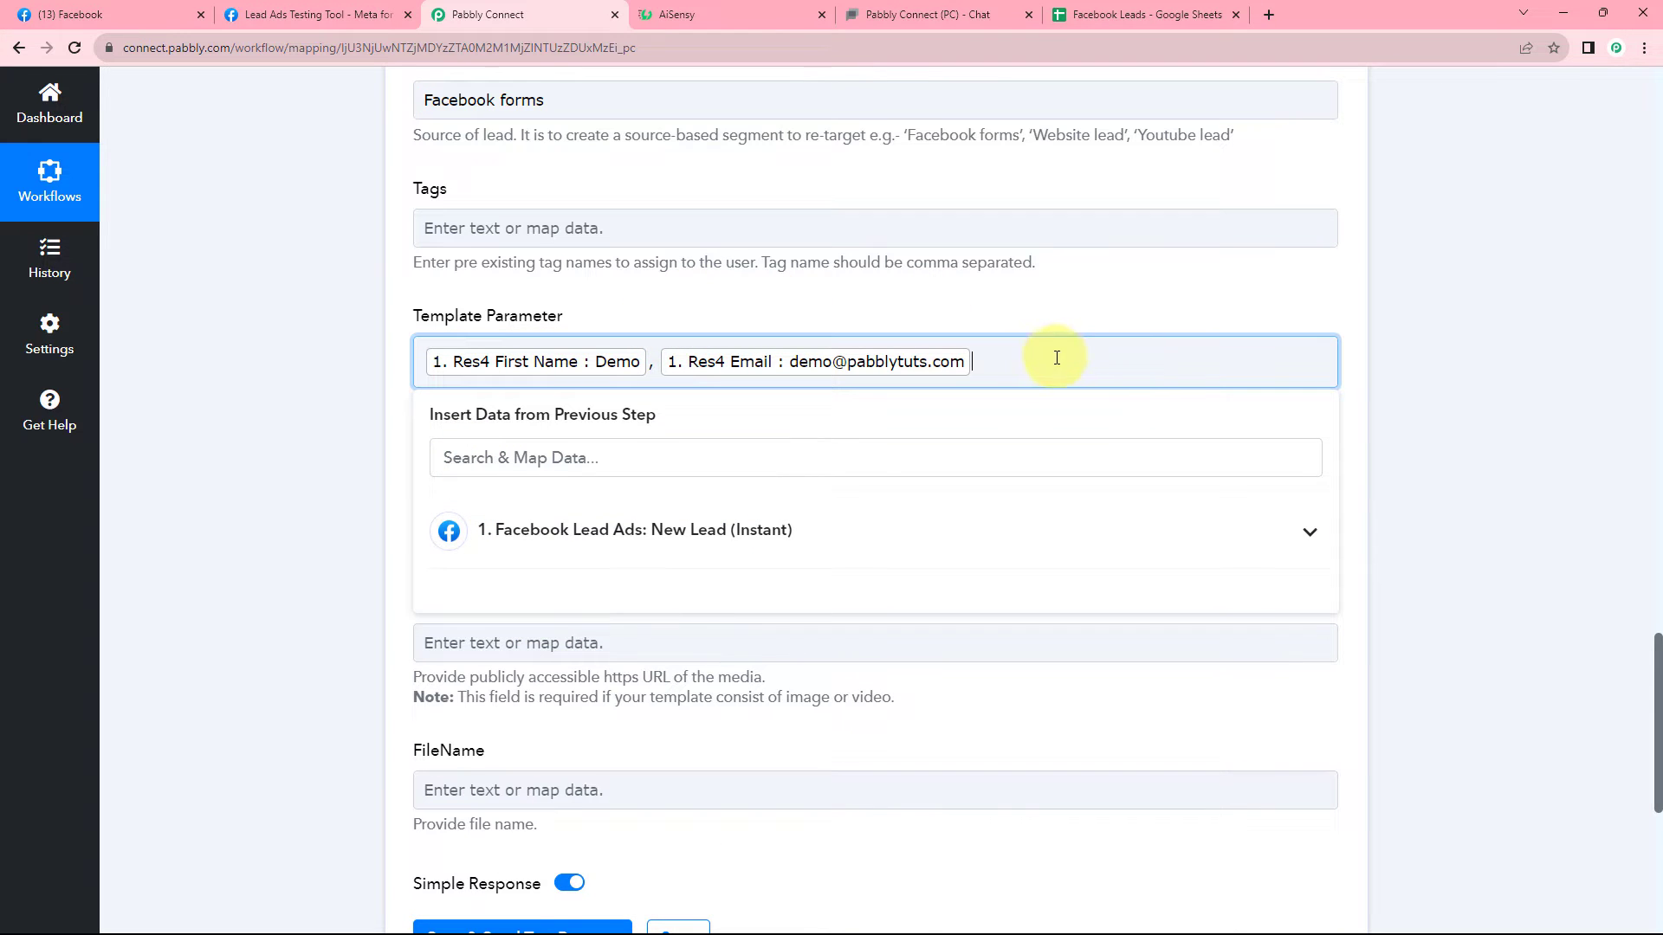
{"action": "left_click", "coordinate": [728, 14]}
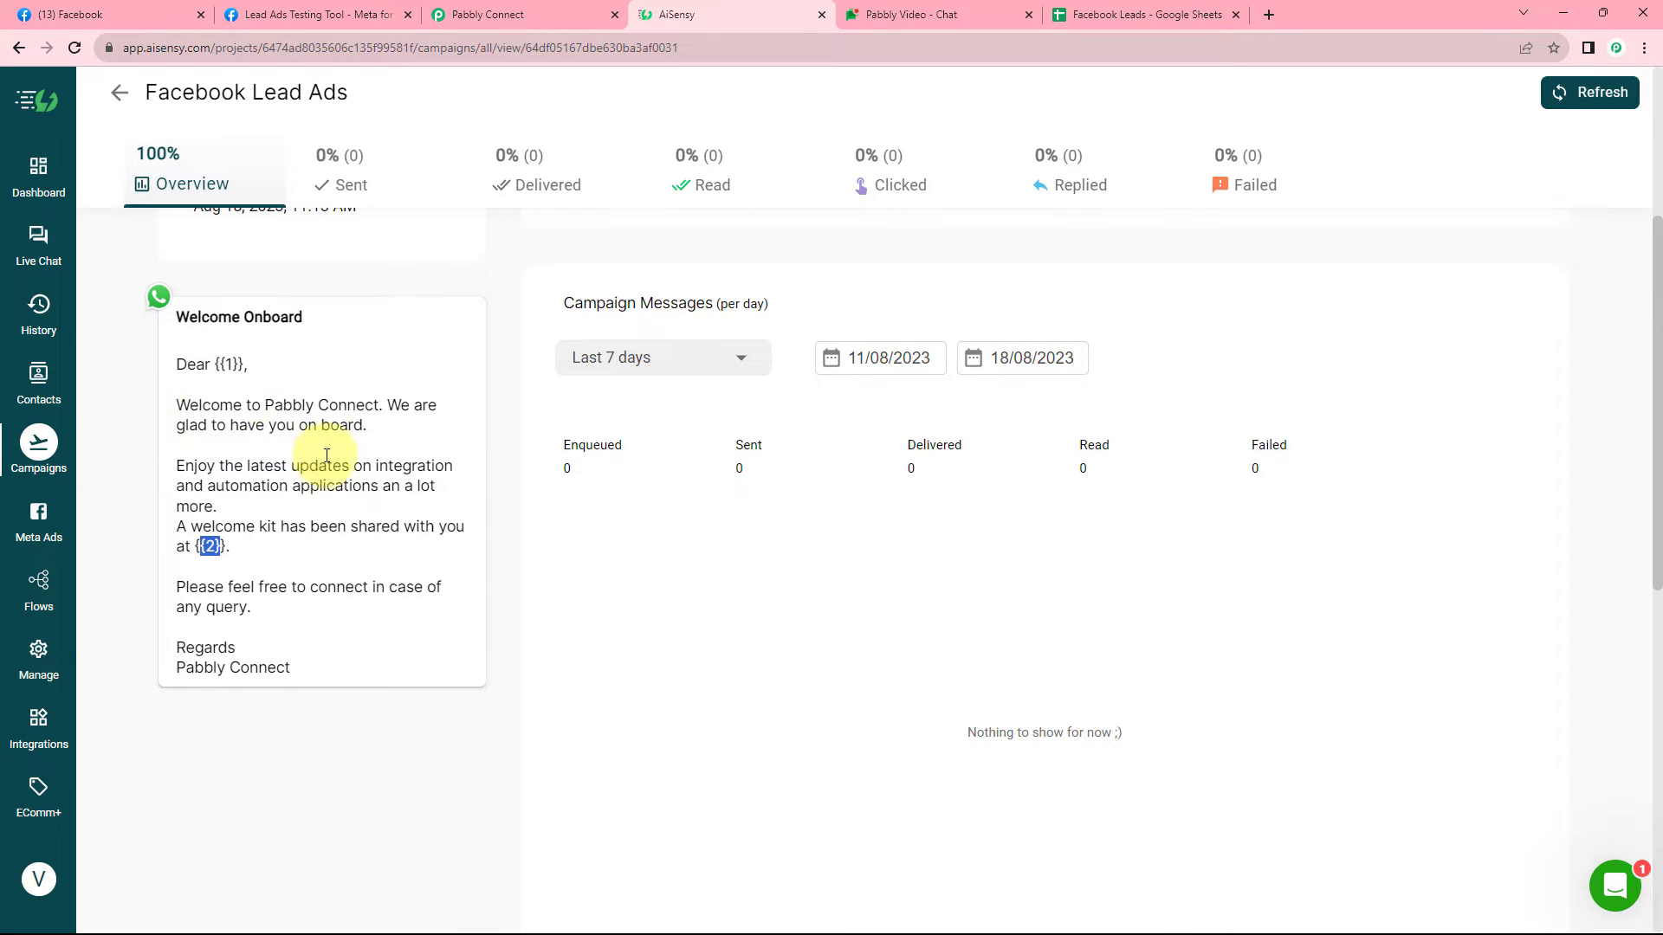
{"action": "left_click", "coordinate": [502, 14]}
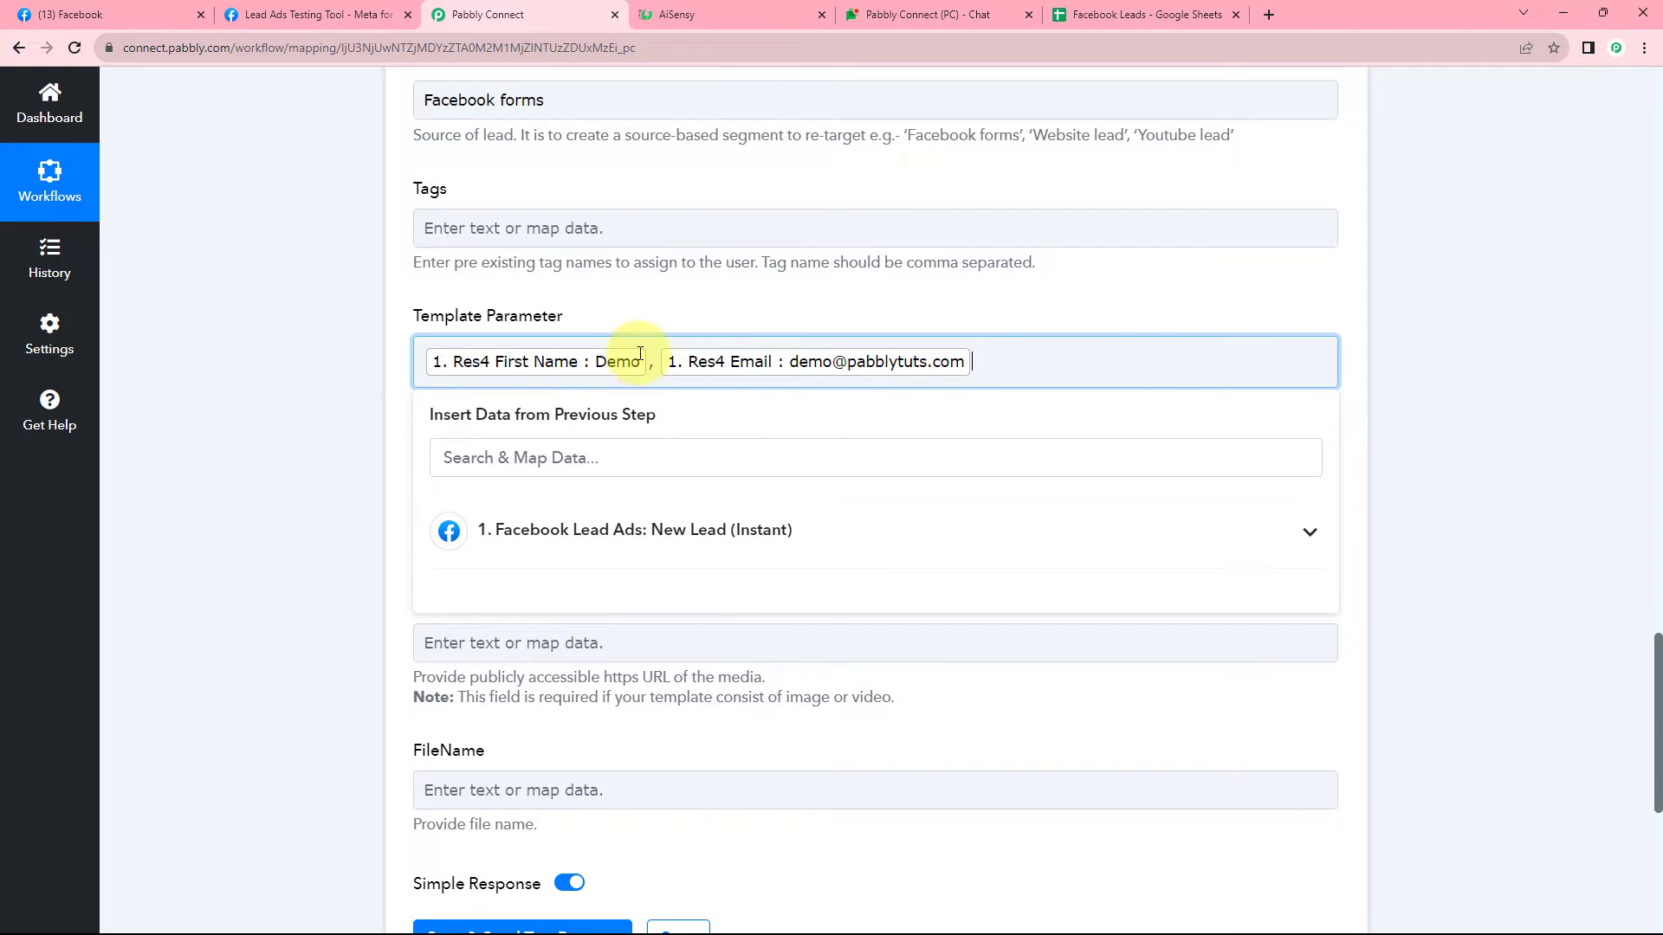
{"action": "left_click", "coordinate": [651, 305]}
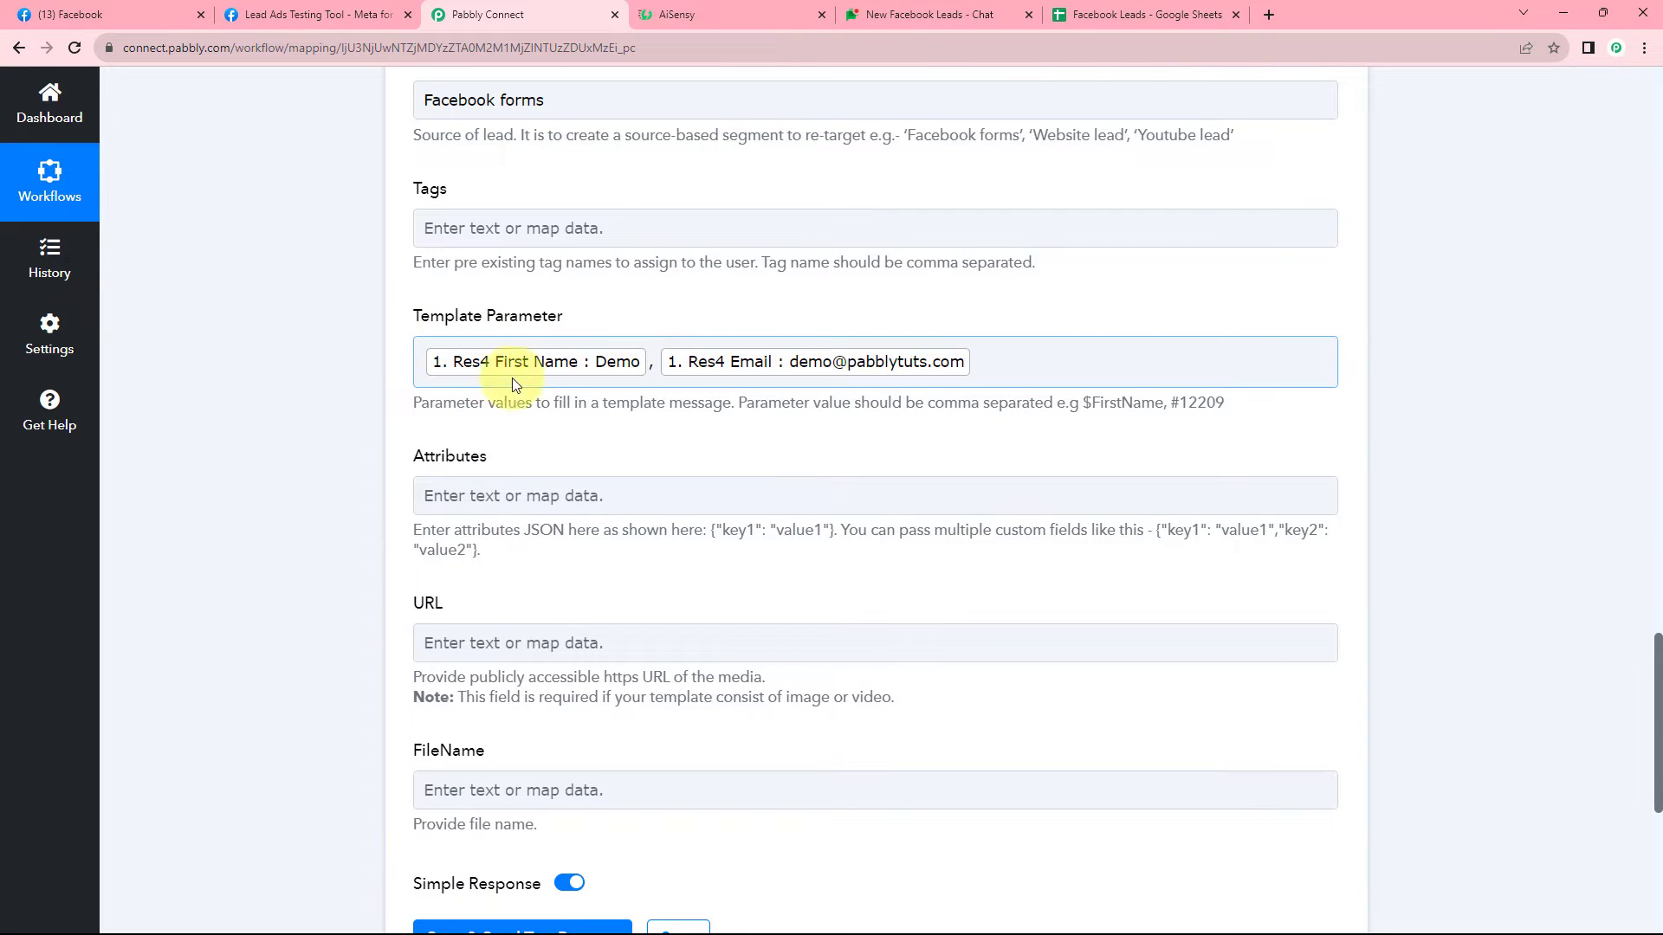
Compare the mapped AiSensy step against the AiSensy campaign template's placeholders.
{"action": "scroll", "coordinate": [357, 419], "scroll_direction": "down", "scroll_amount": 1}
{"action": "scroll", "coordinate": [357, 419], "scroll_direction": "down", "scroll_amount": 1}
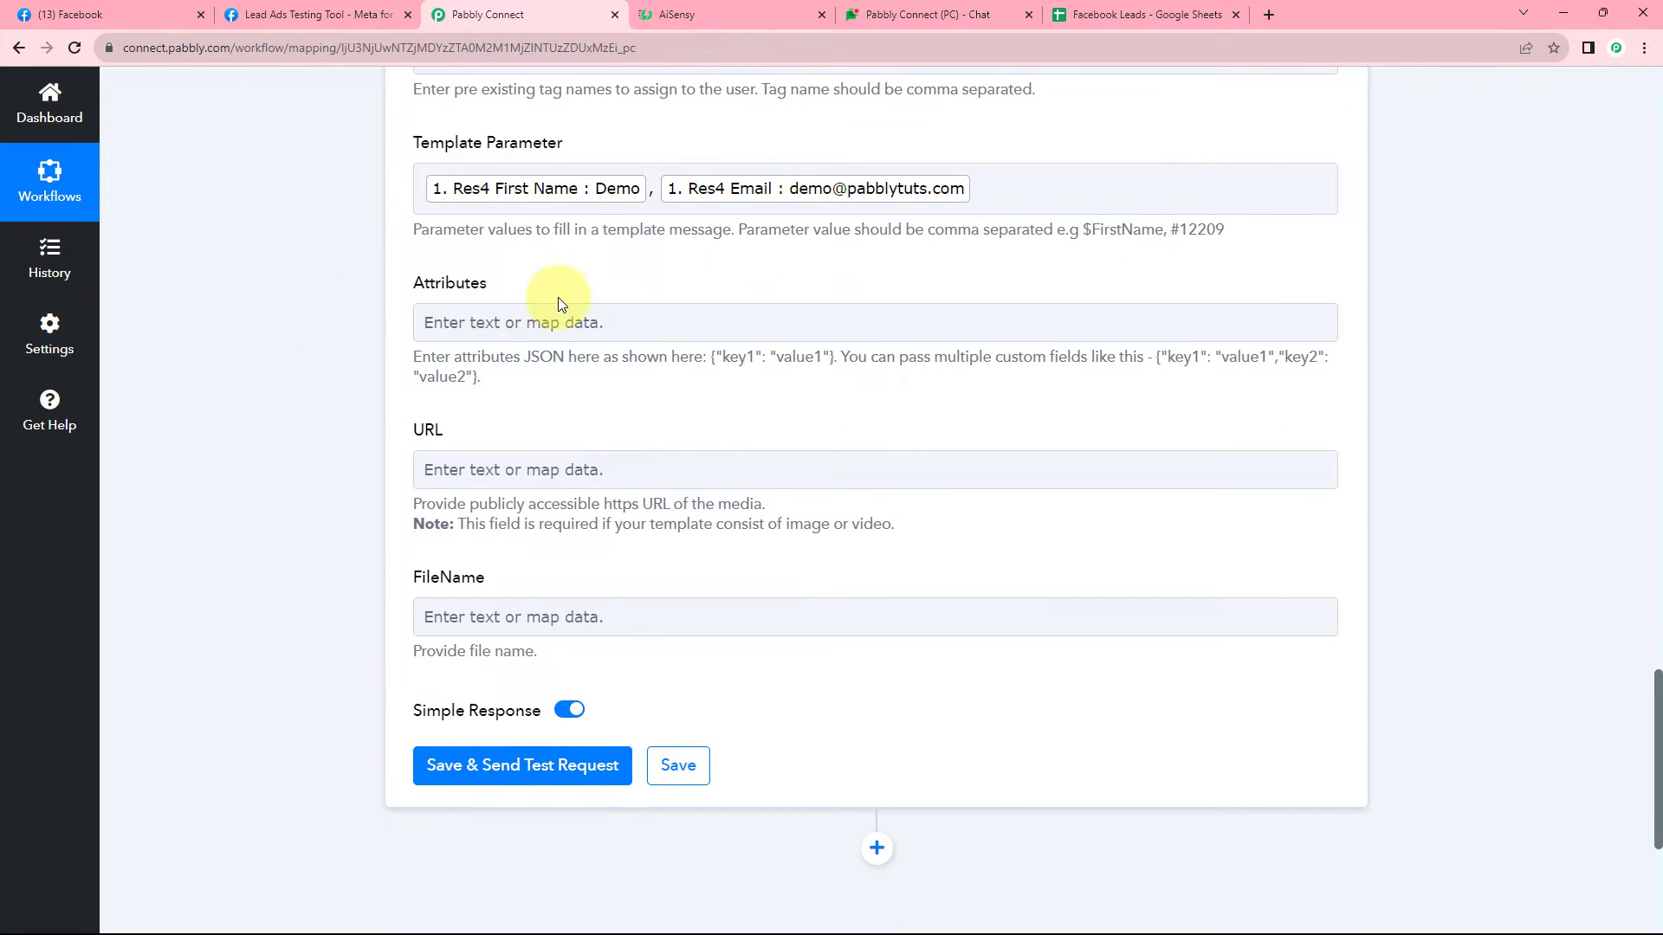
{"action": "left_click", "coordinate": [314, 15]}
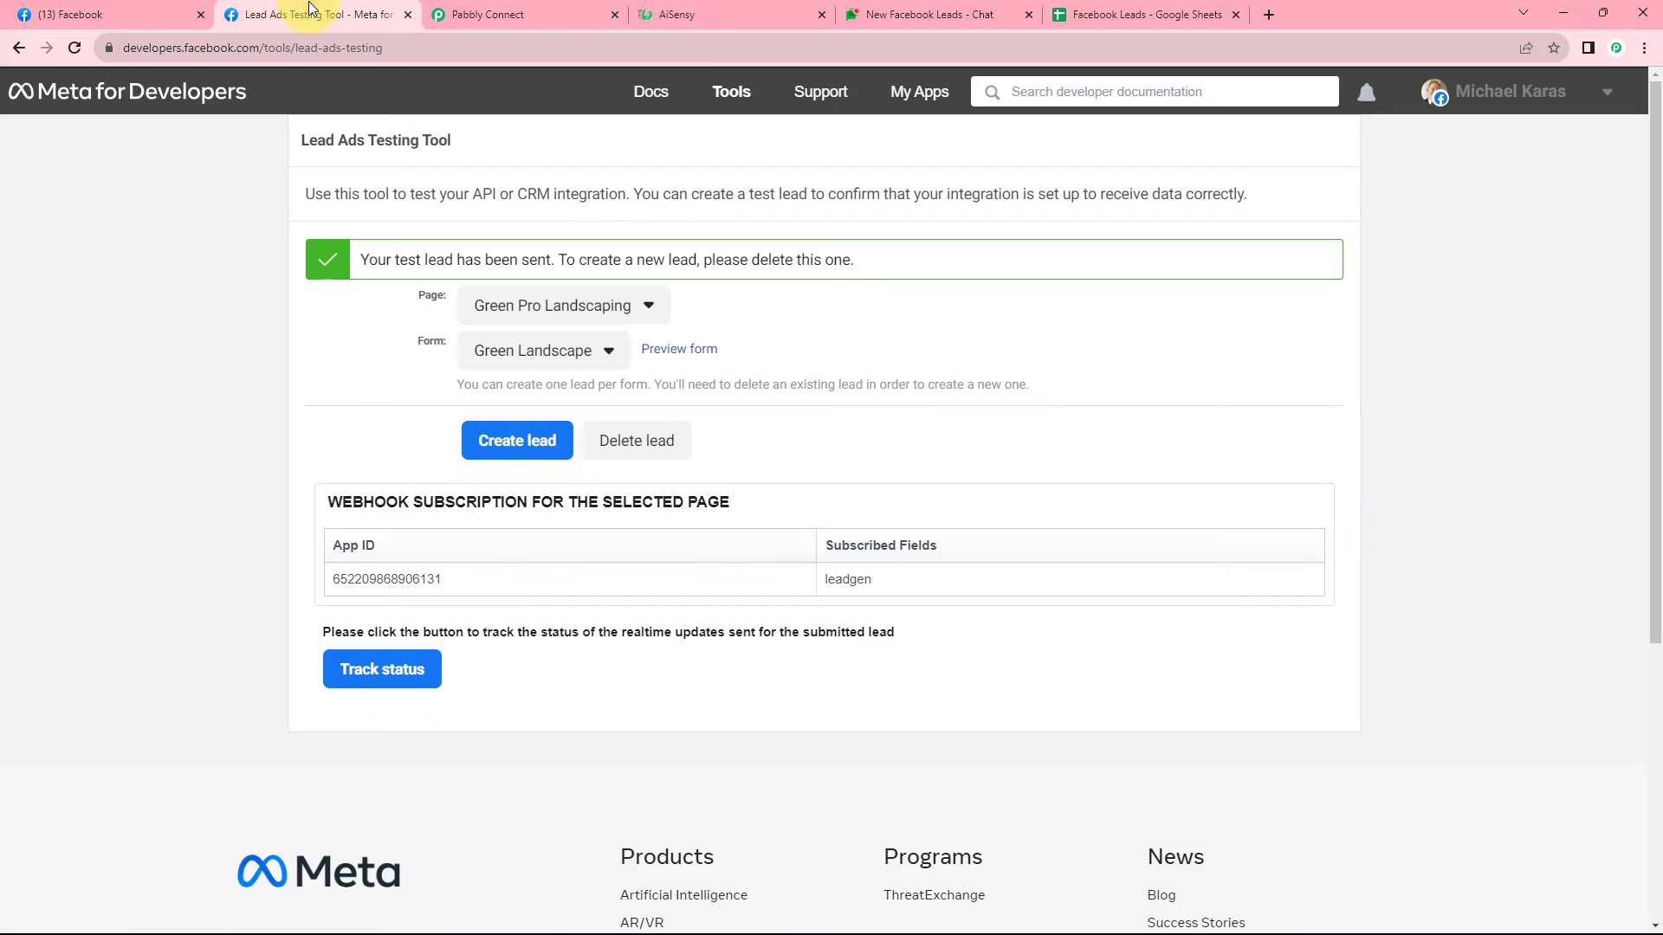
{"action": "left_click", "coordinate": [508, 15]}
{"action": "left_click", "coordinate": [779, 14]}
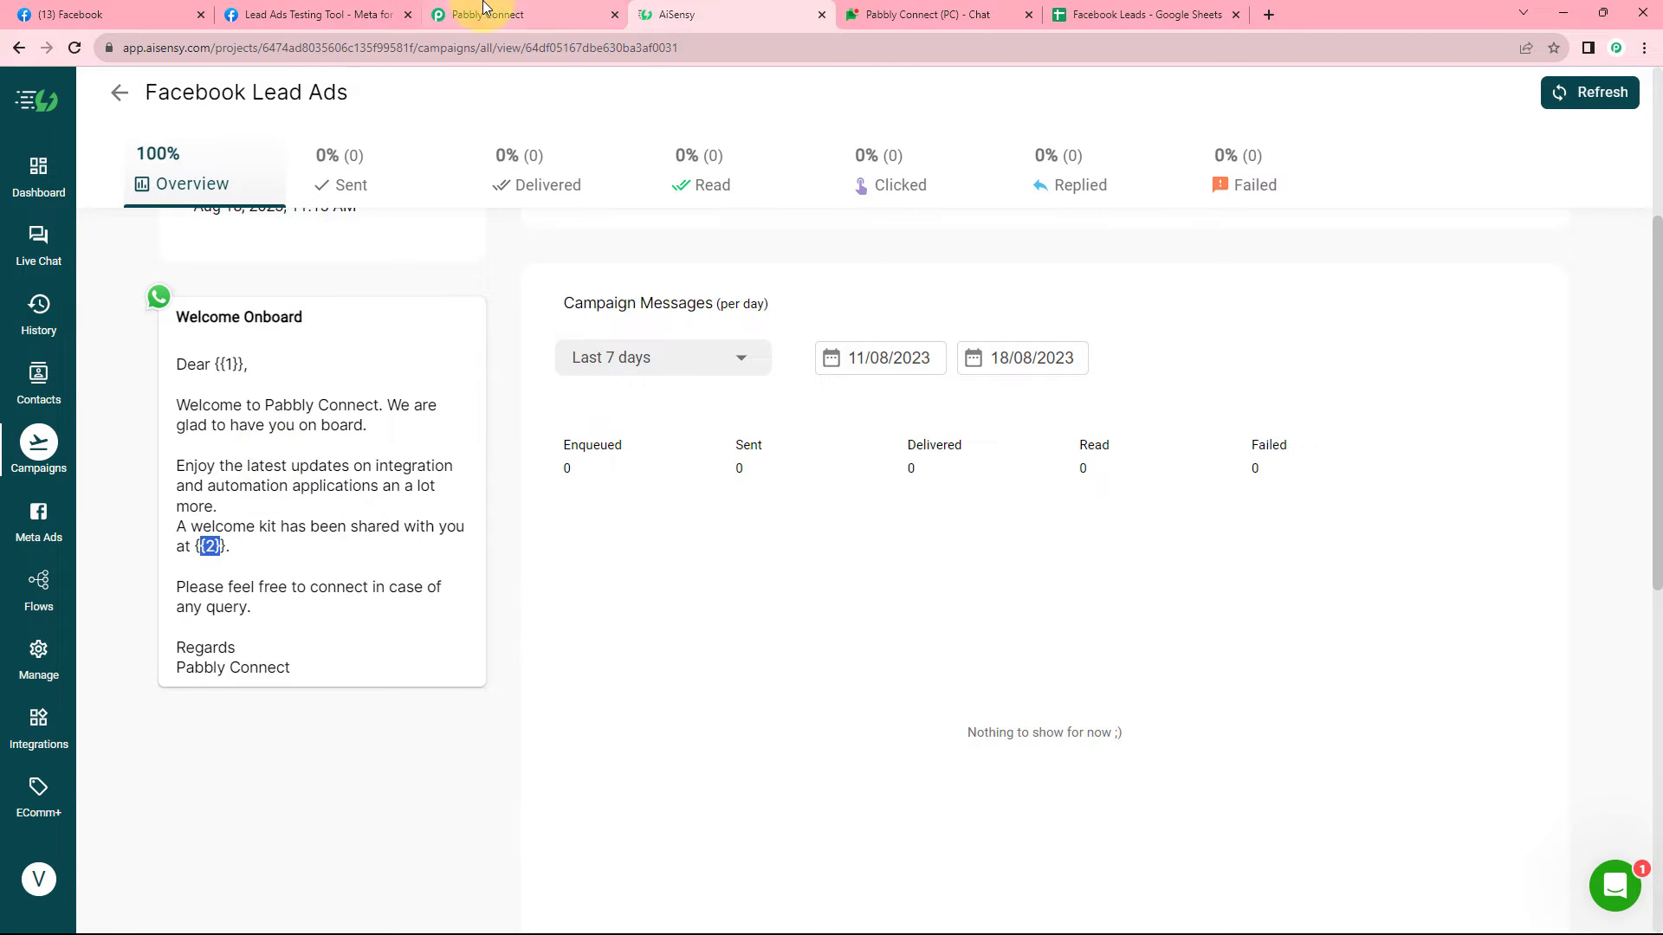
{"action": "left_click", "coordinate": [508, 15]}
{"action": "scroll", "coordinate": [466, 391], "scroll_direction": "down", "scroll_amount": 1}
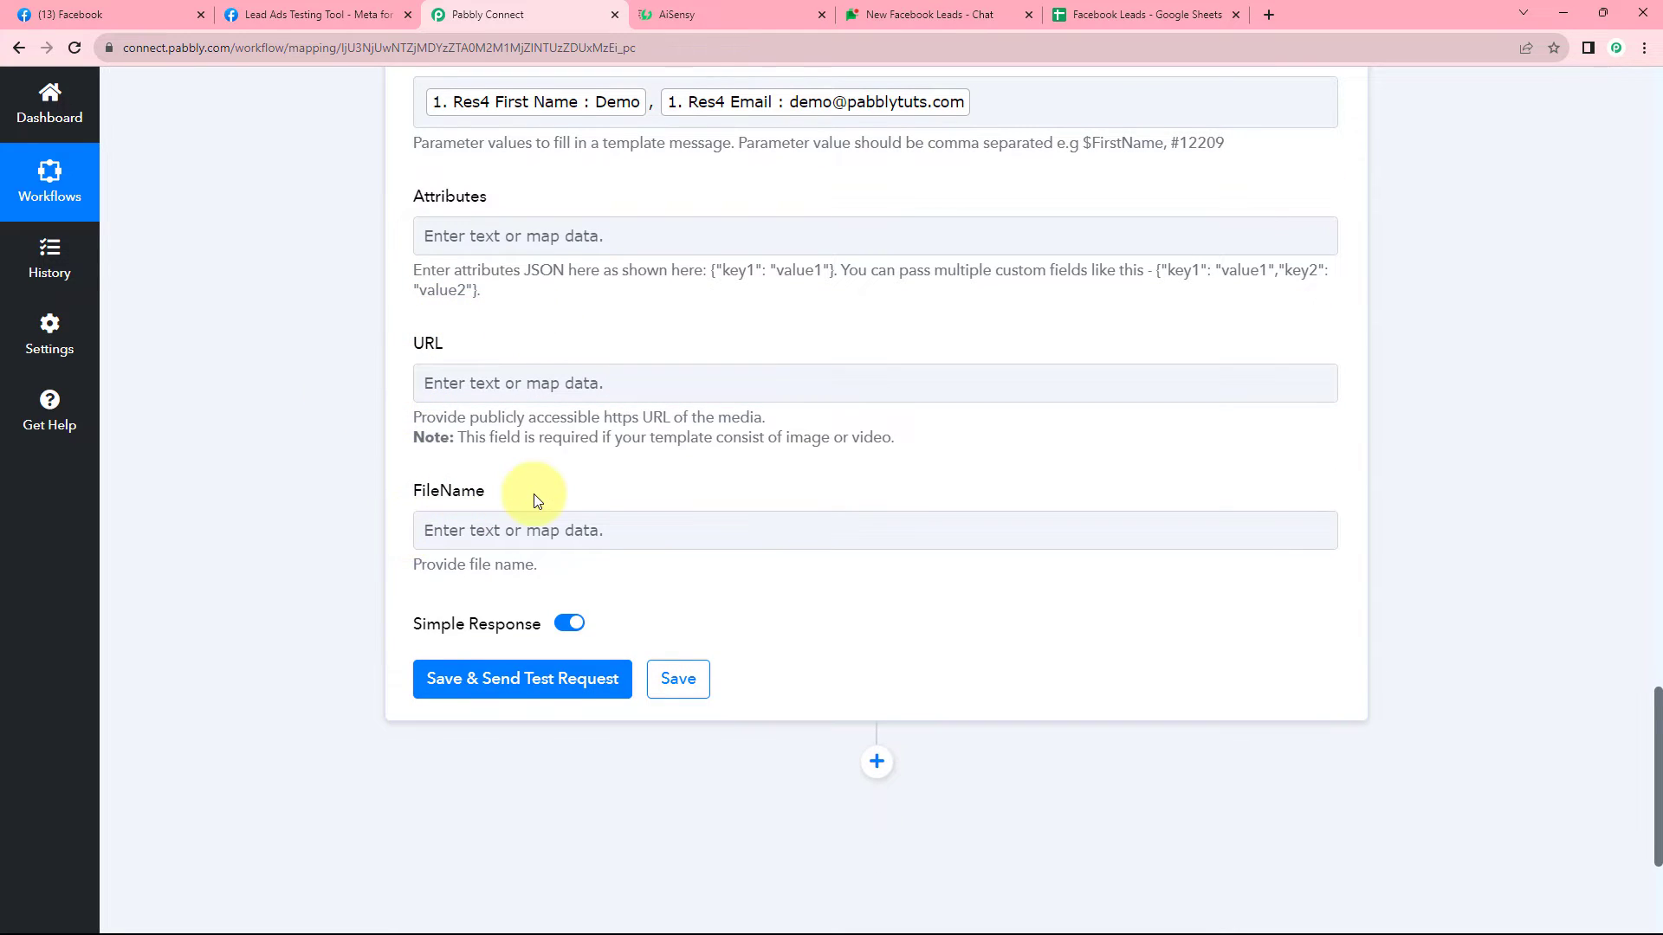
{"action": "left_click", "coordinate": [706, 15]}
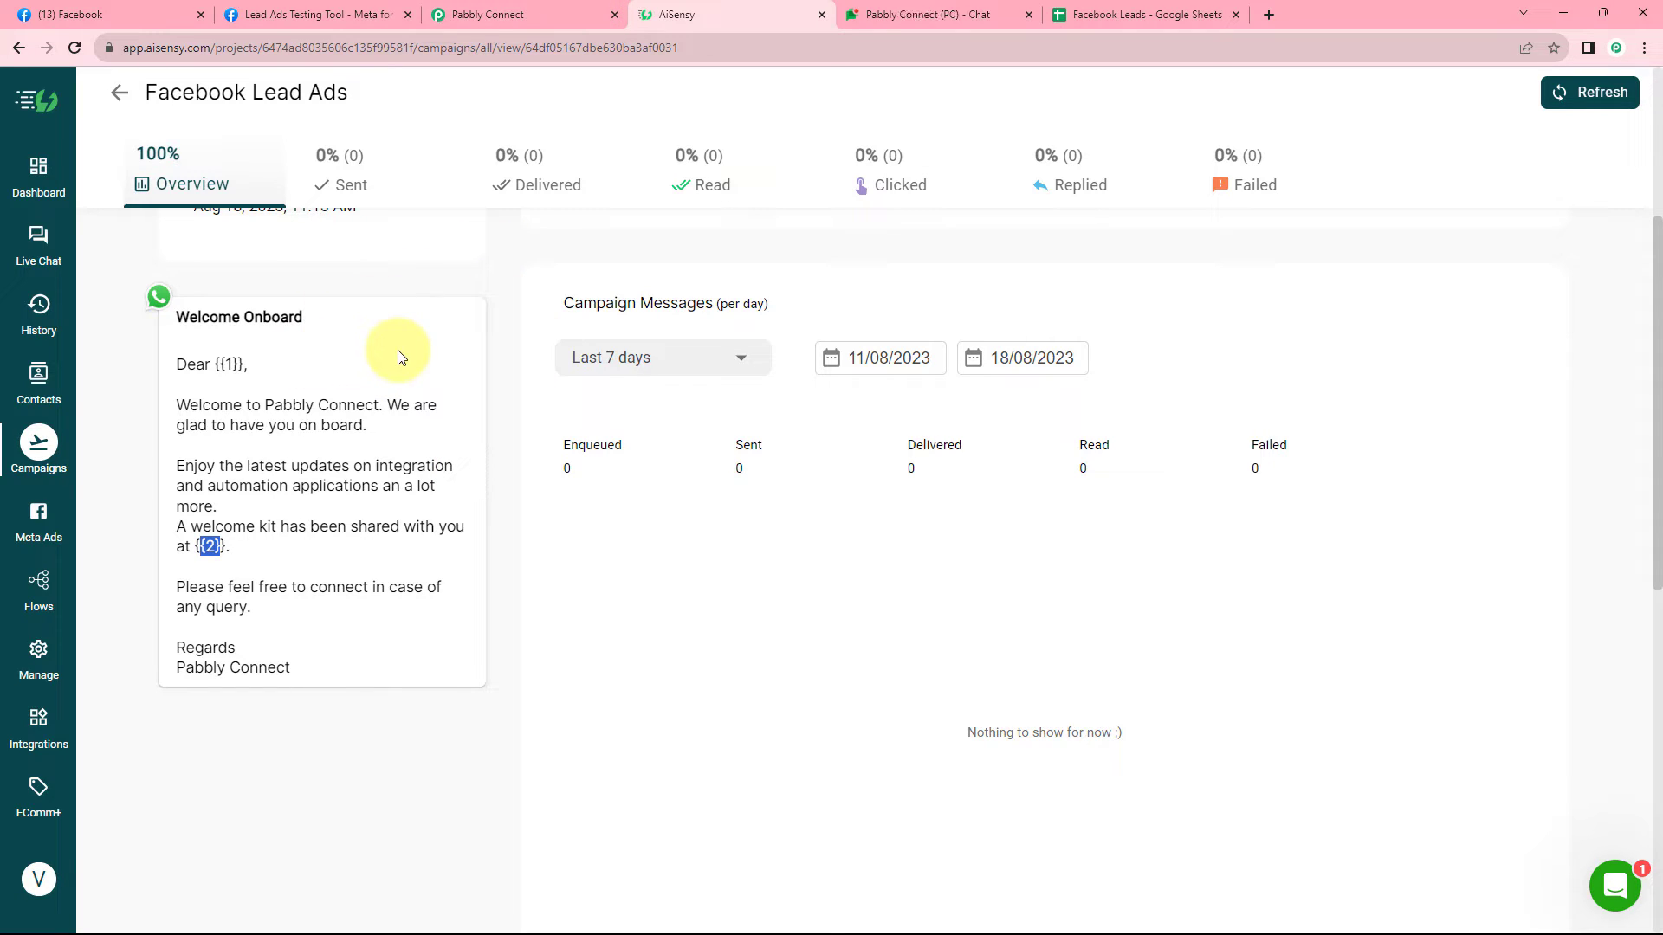
Look over the media URL and FileName fields and bring Save & Send Test Request into view.
{"action": "scroll", "coordinate": [475, 334], "scroll_direction": "up", "scroll_amount": 1}
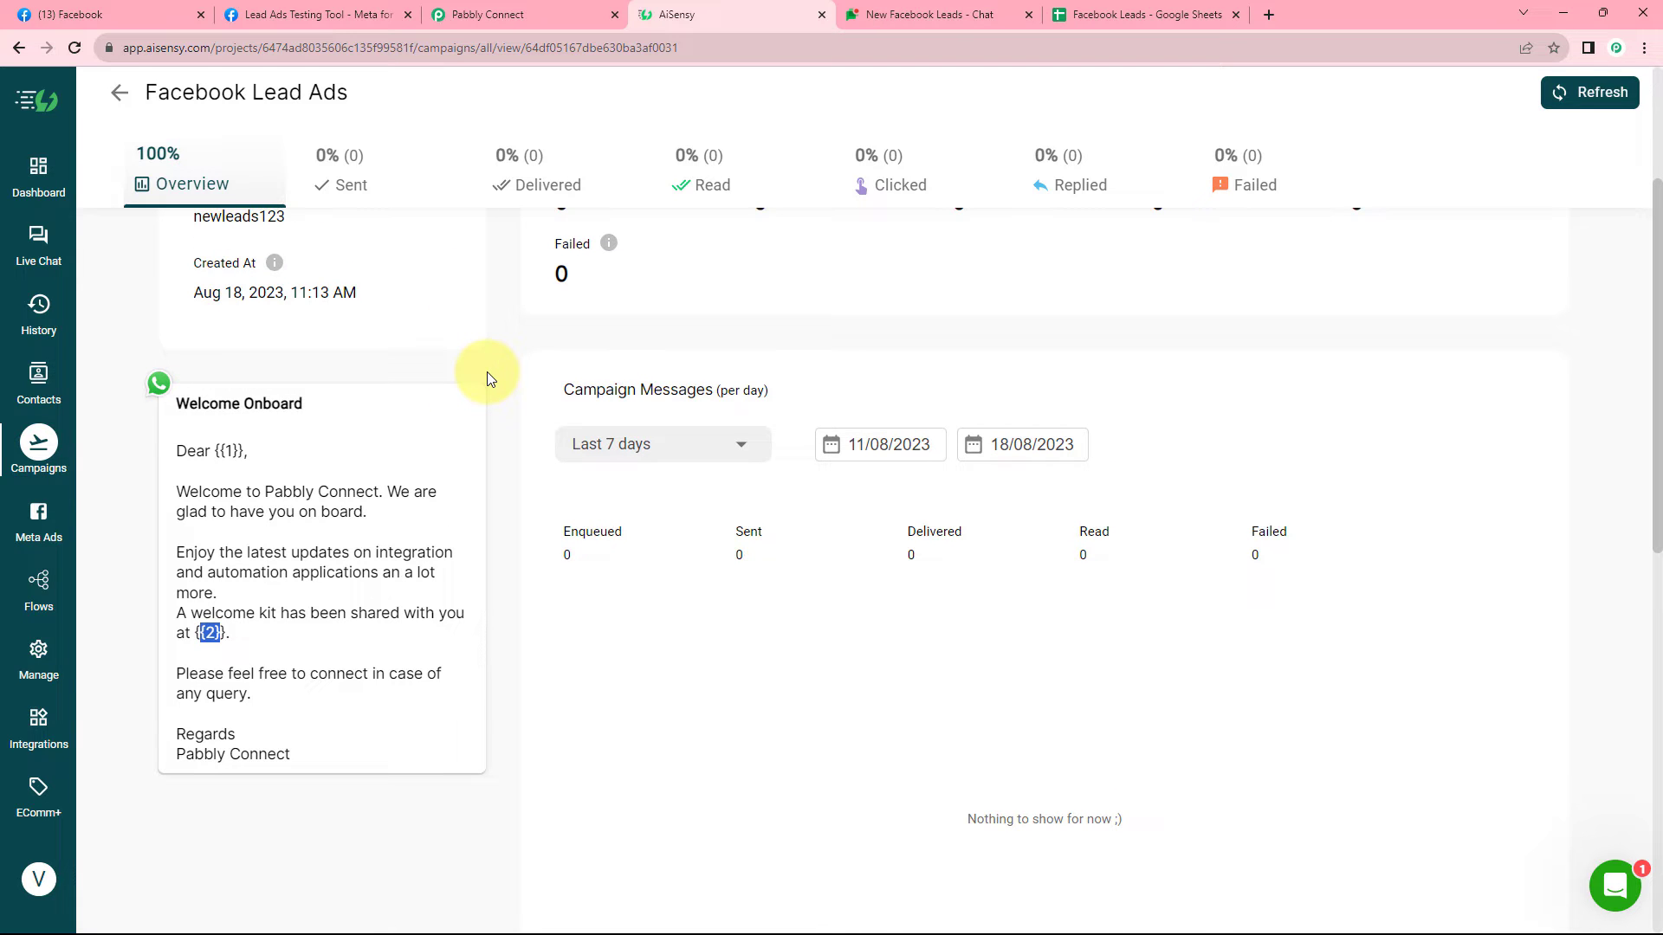
{"action": "left_click", "coordinate": [506, 13]}
{"action": "left_click", "coordinate": [506, 386]}
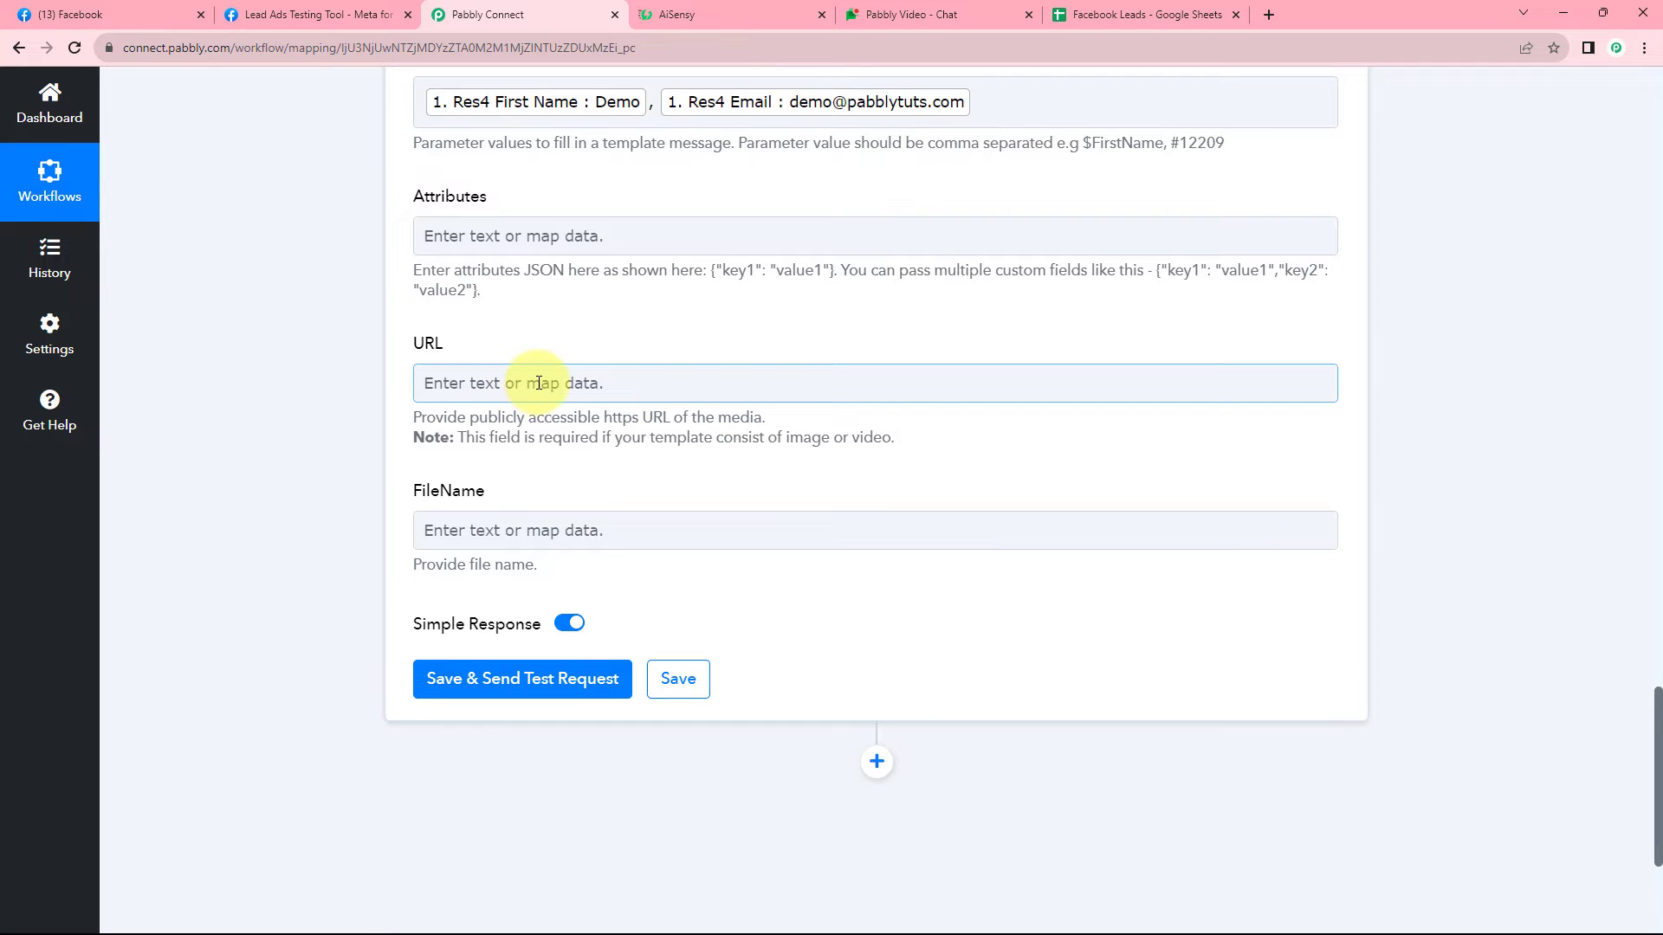
{"action": "left_click", "coordinate": [476, 530]}
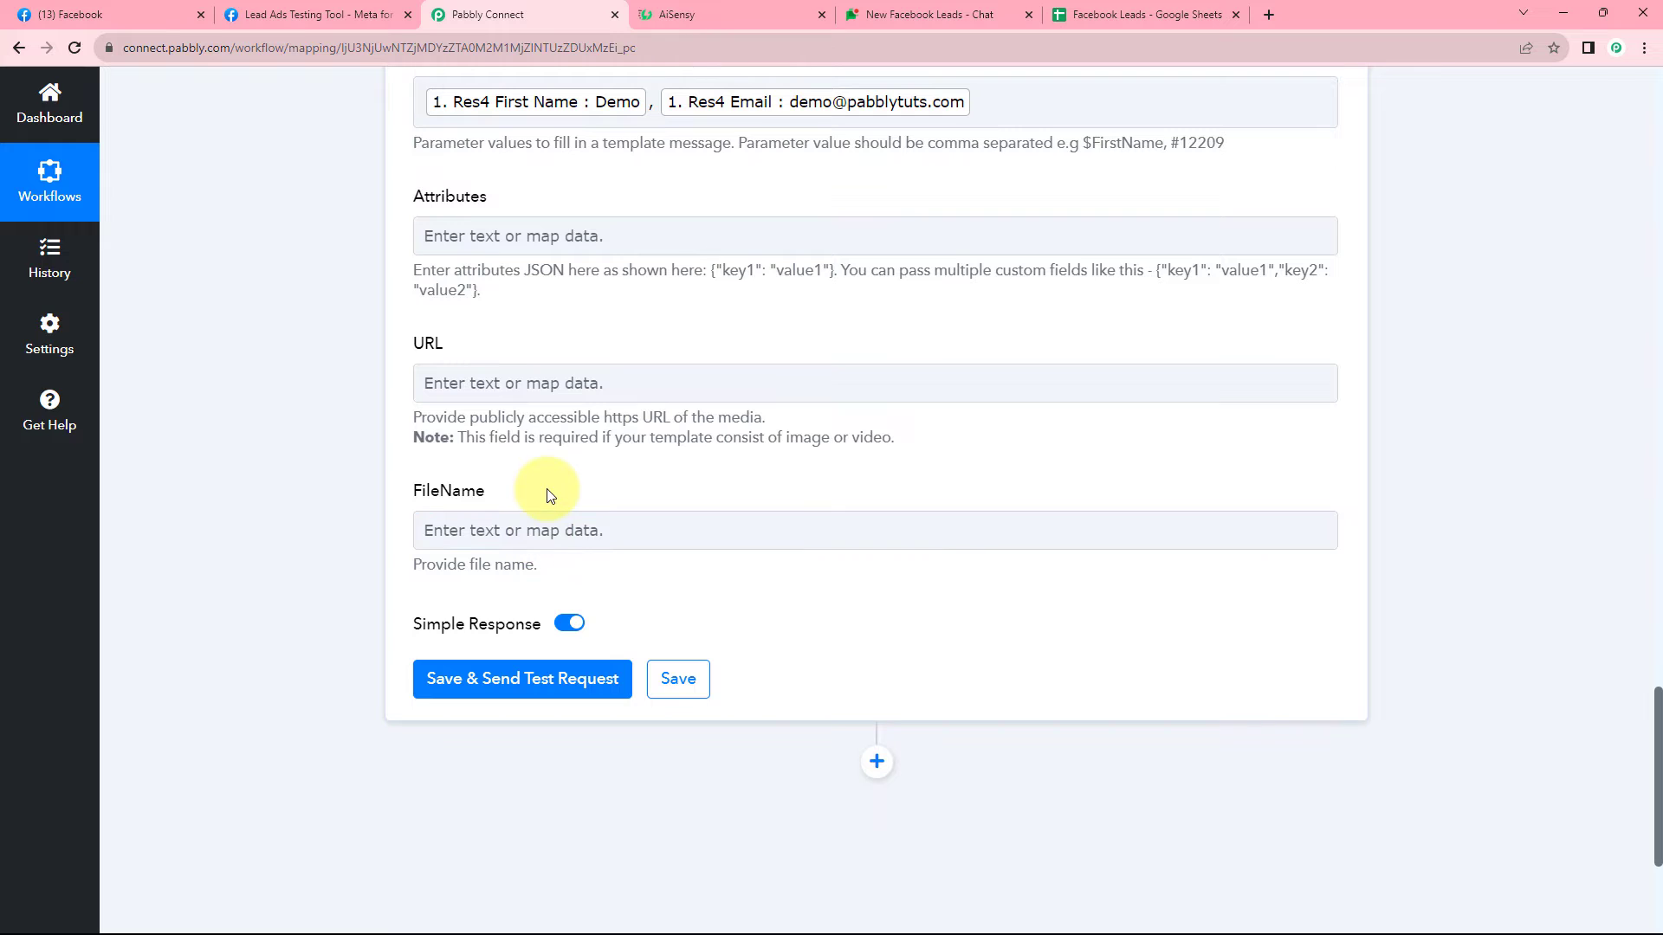
{"action": "left_click", "coordinate": [700, 21]}
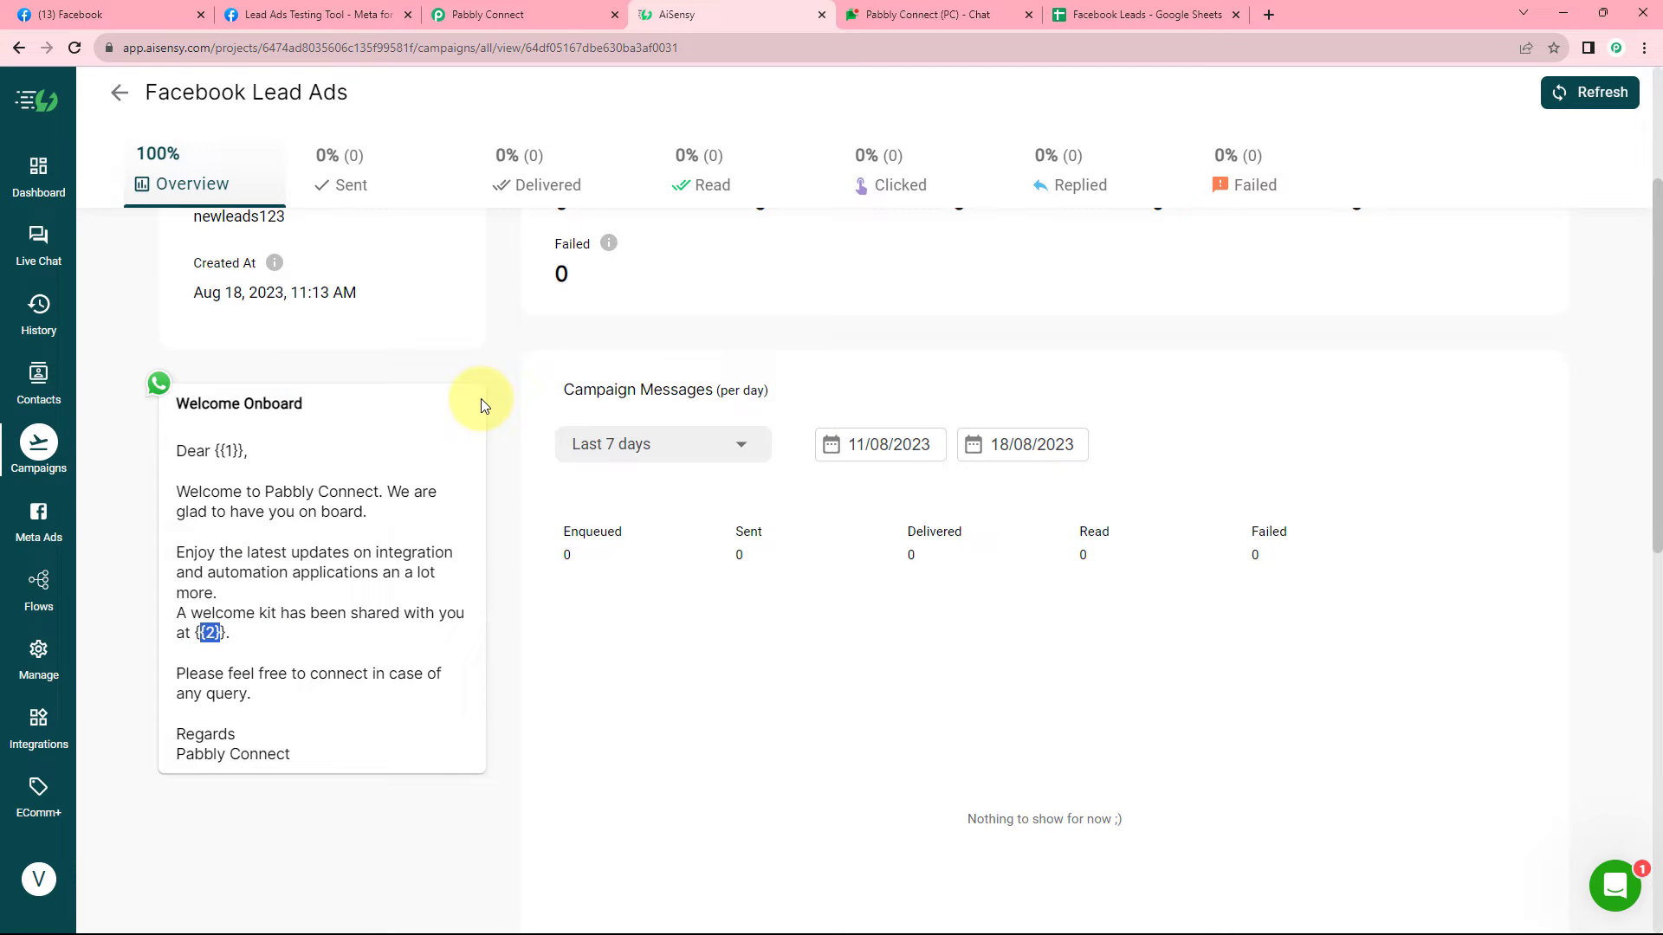
{"action": "left_click", "coordinate": [557, 12]}
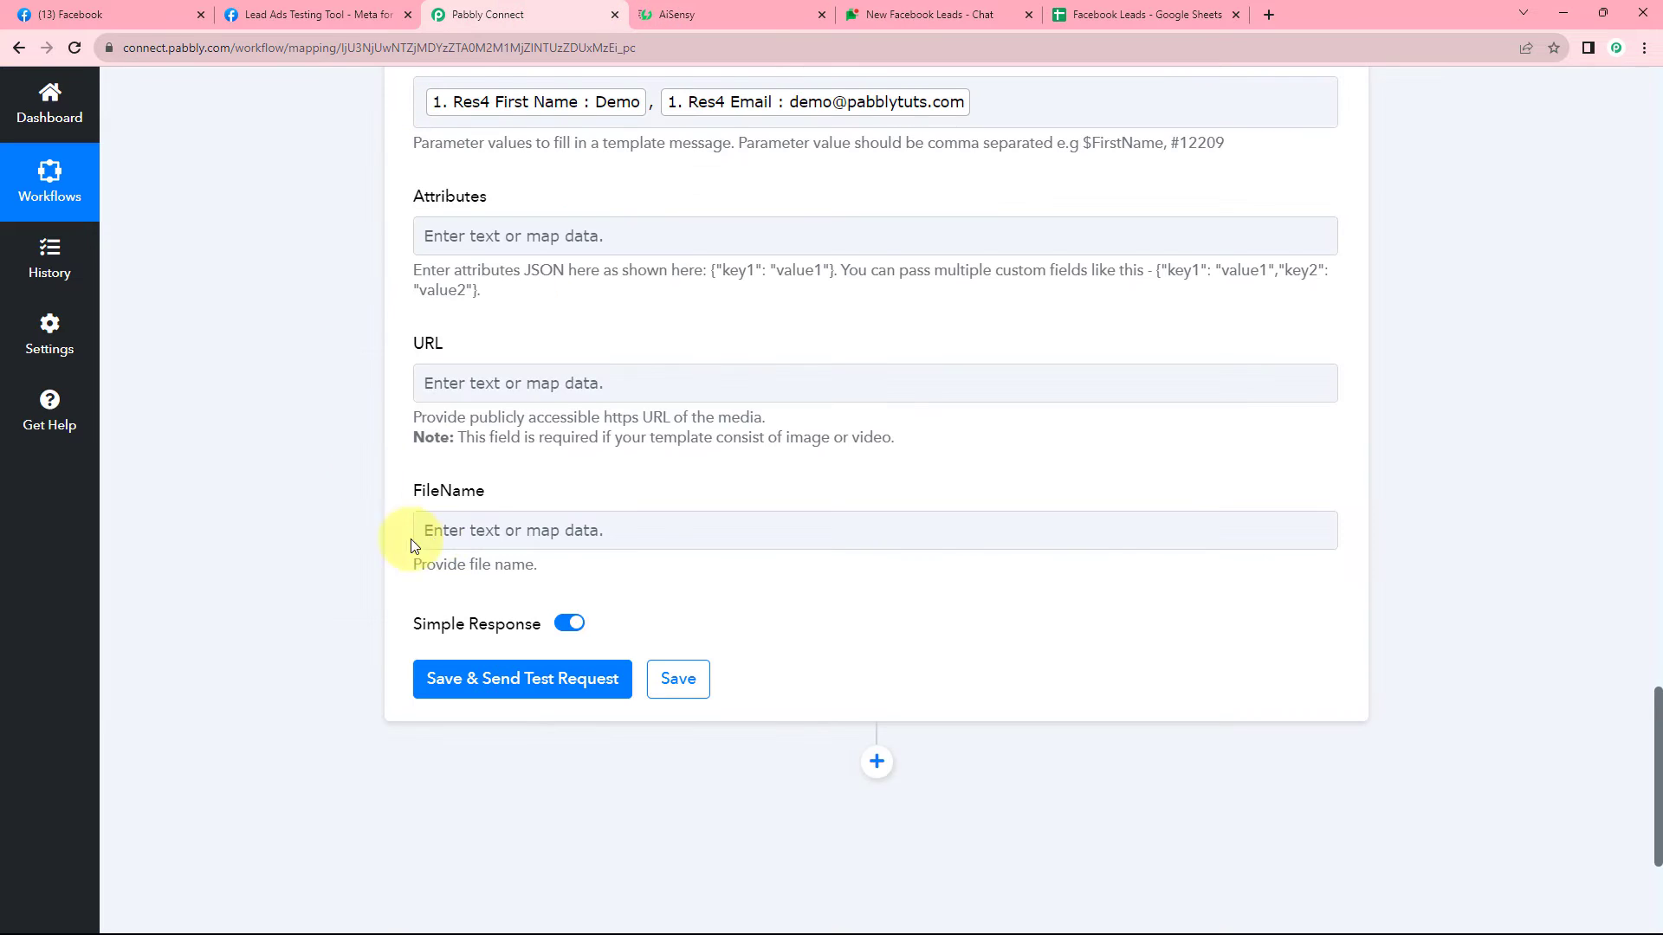
{"action": "scroll", "coordinate": [433, 554], "scroll_direction": "down", "scroll_amount": 2}
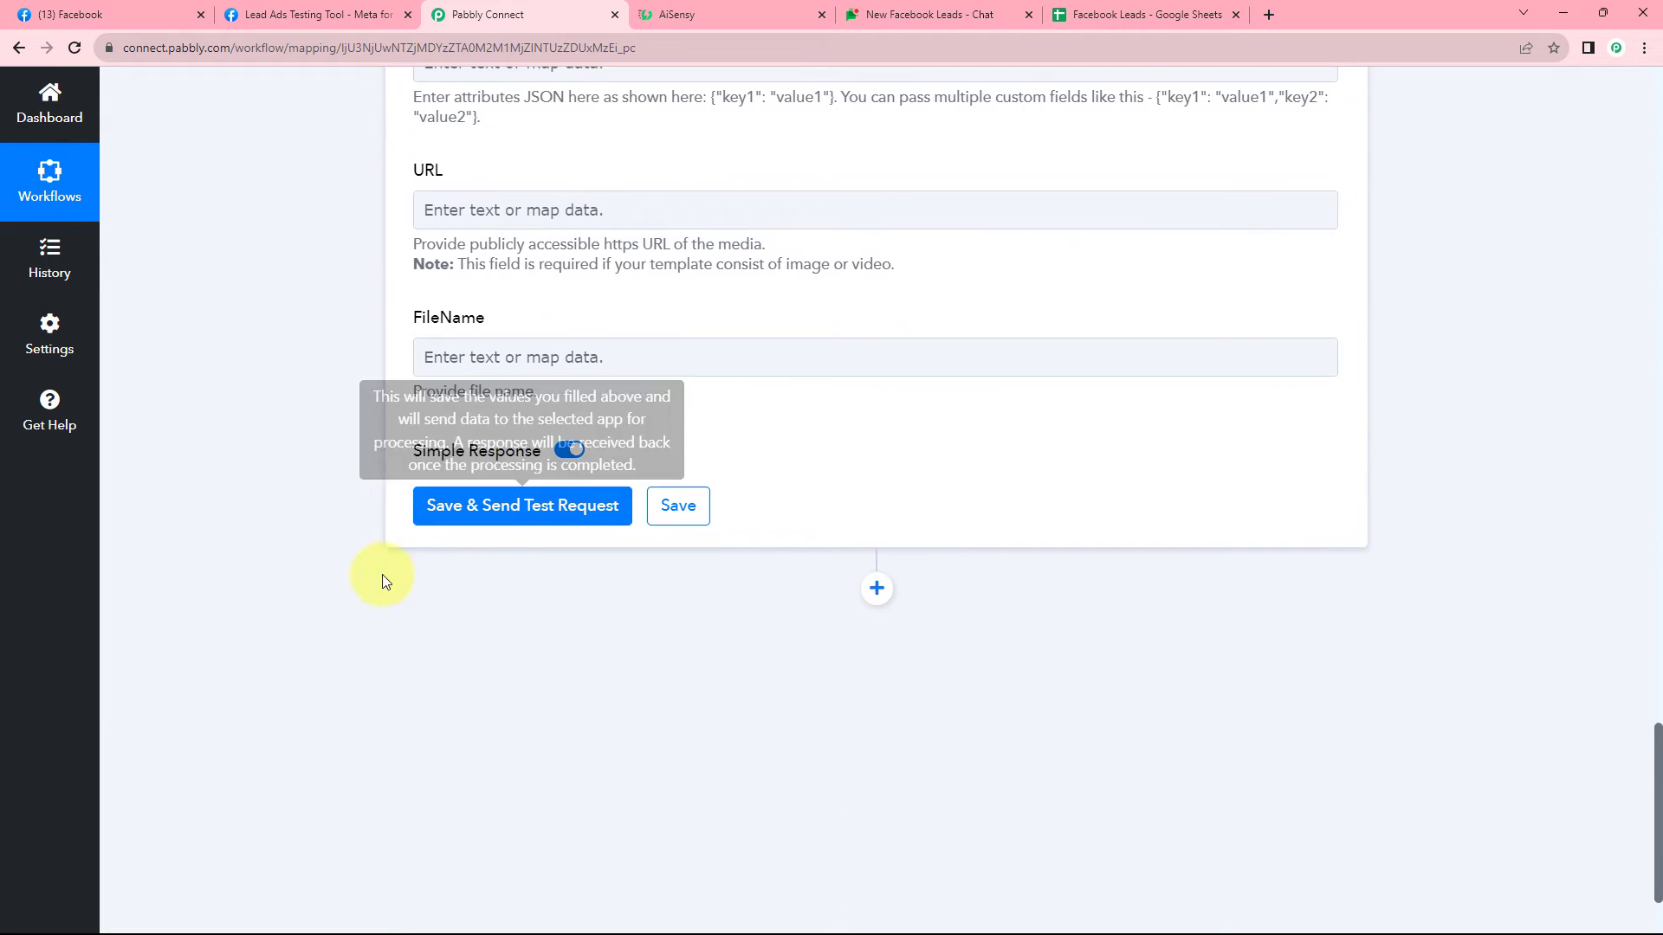
Save the AiSensy step and send a test request, getting Success true and a message ID.
{"action": "left_click", "coordinate": [519, 505]}
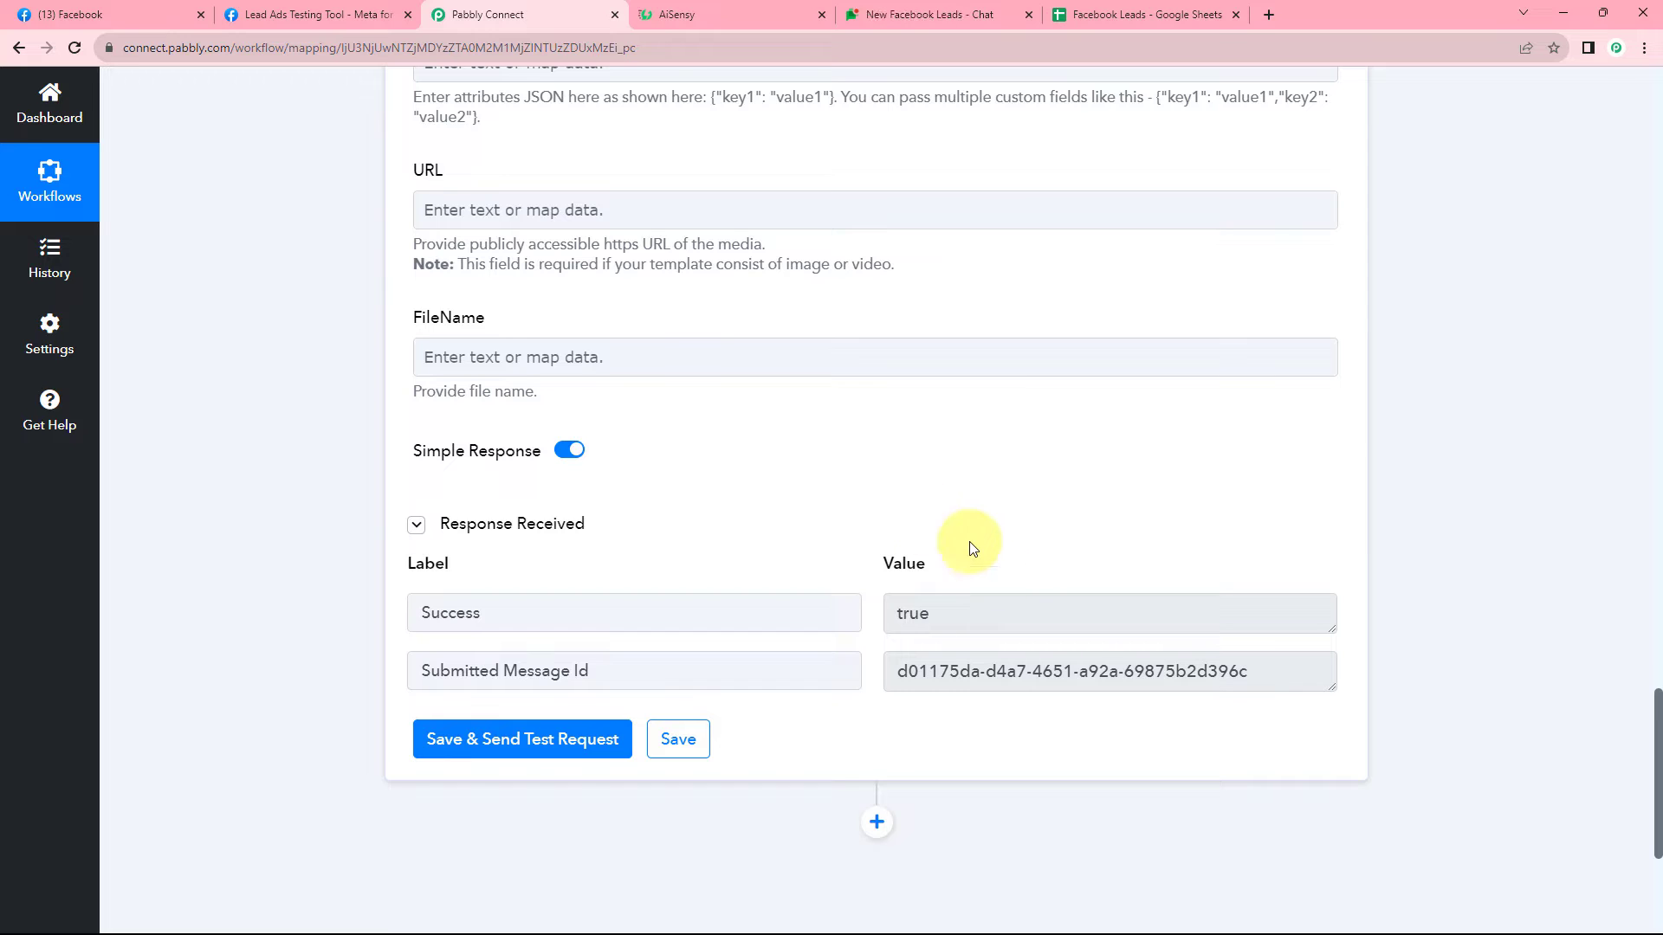
{"action": "left_click", "coordinate": [740, 14]}
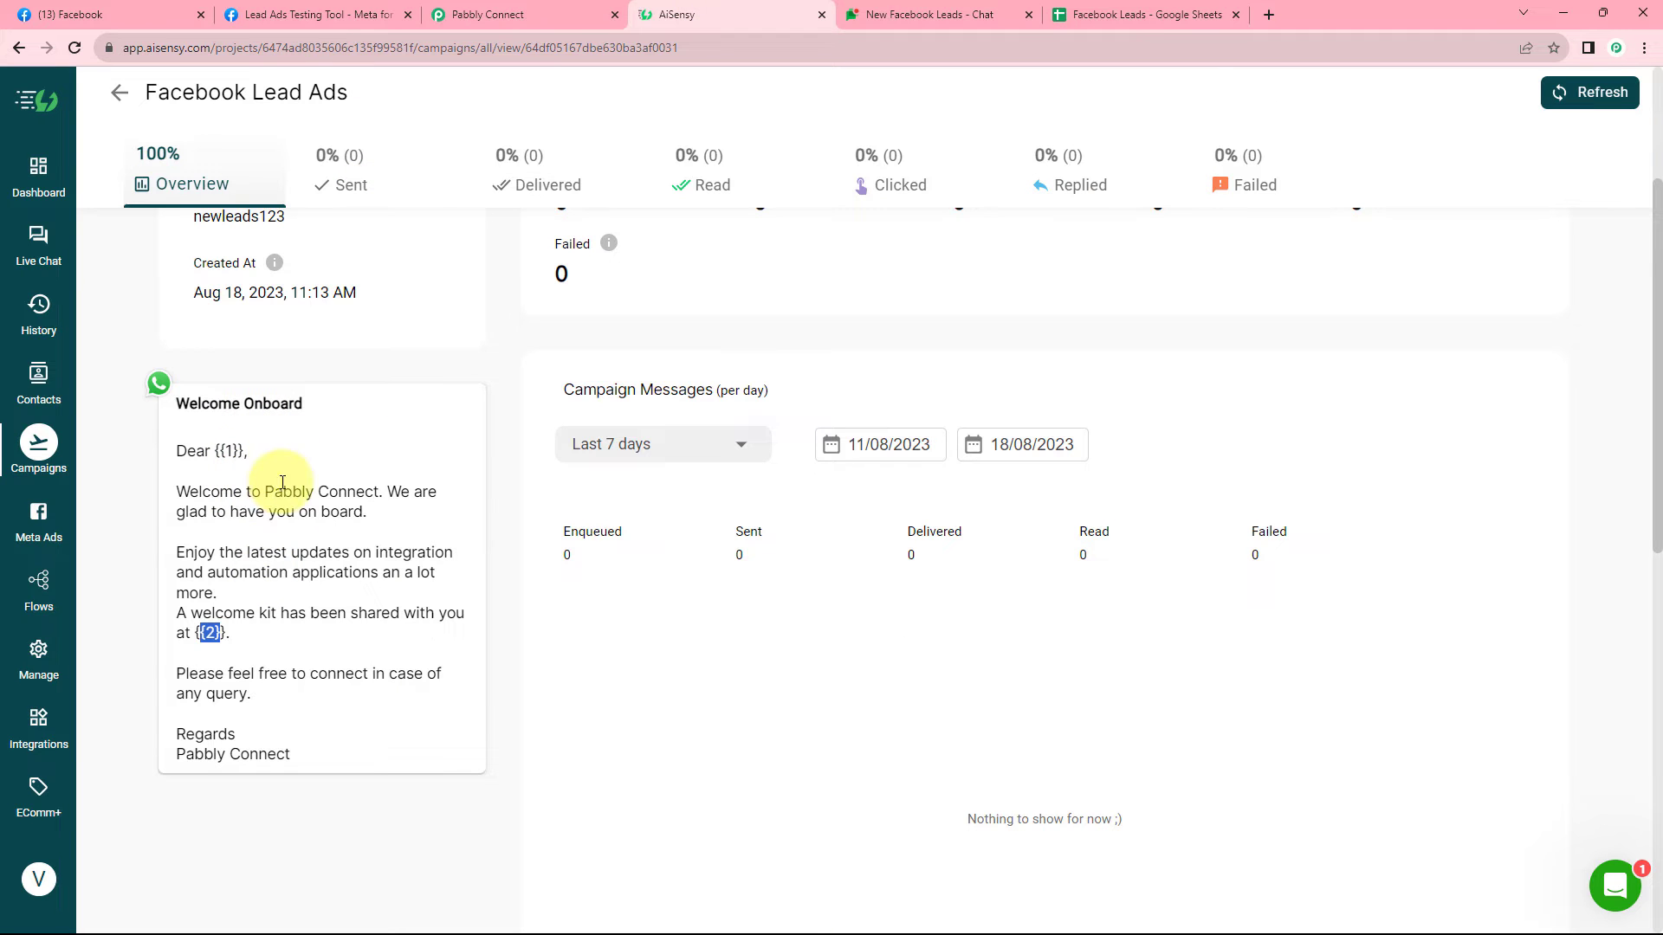
{"action": "left_click", "coordinate": [554, 12]}
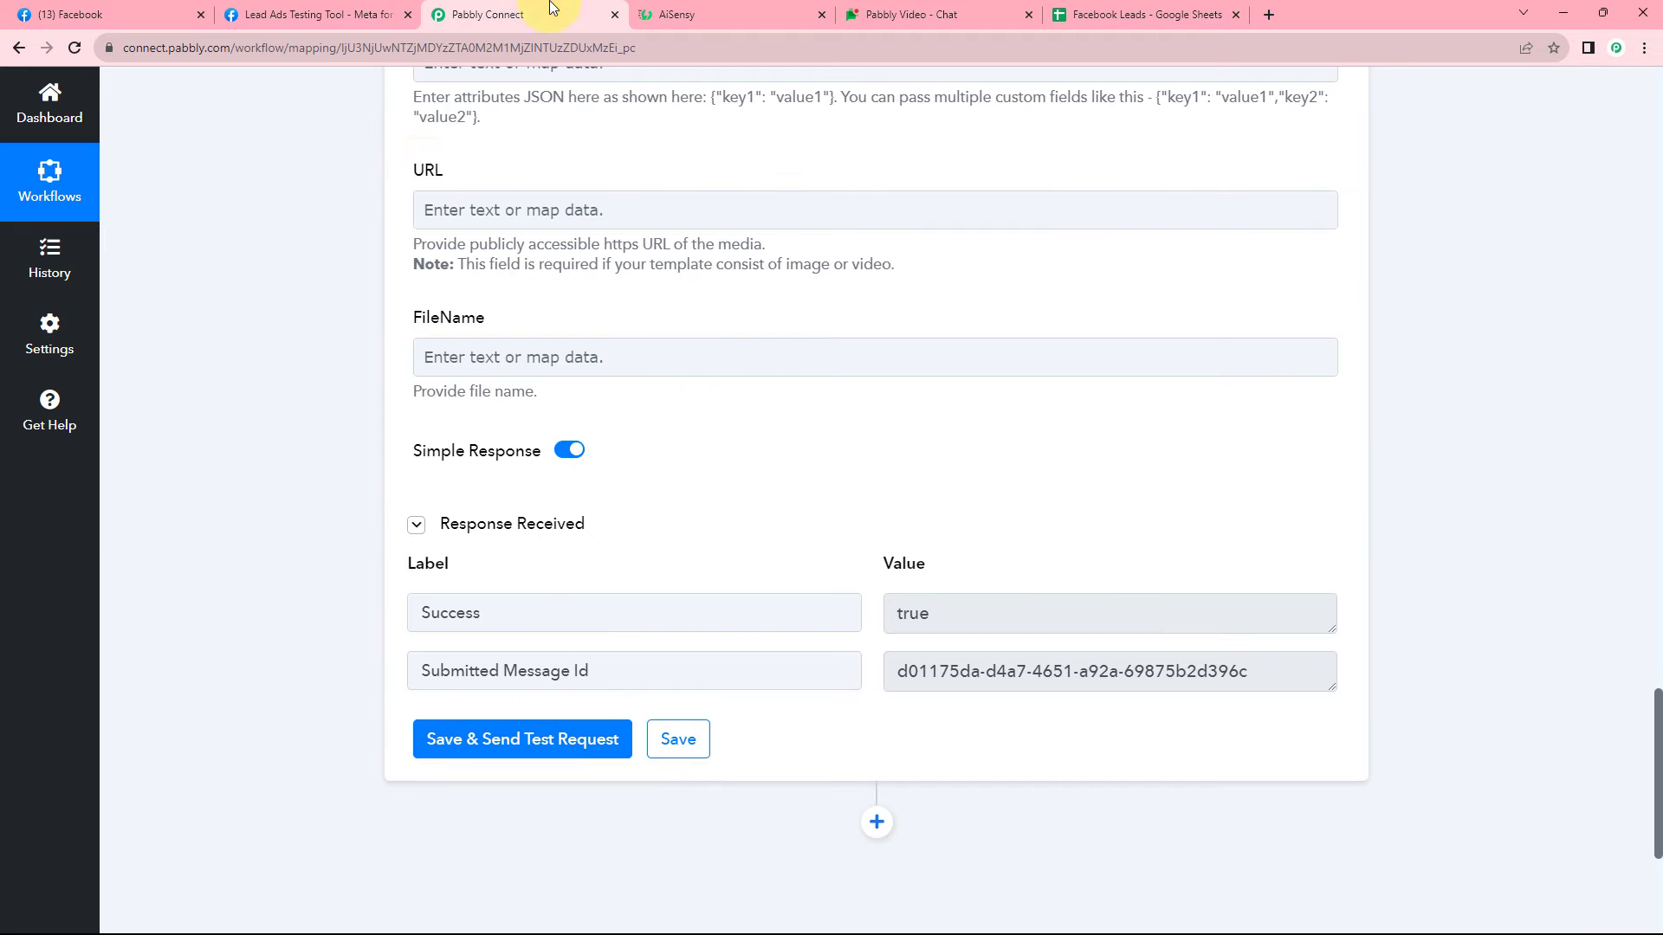
Review the Facebook Lead Ads trigger's Response Received fields, including the lead's phone number.
{"action": "left_click", "coordinate": [340, 7]}
{"action": "left_click", "coordinate": [513, 8]}
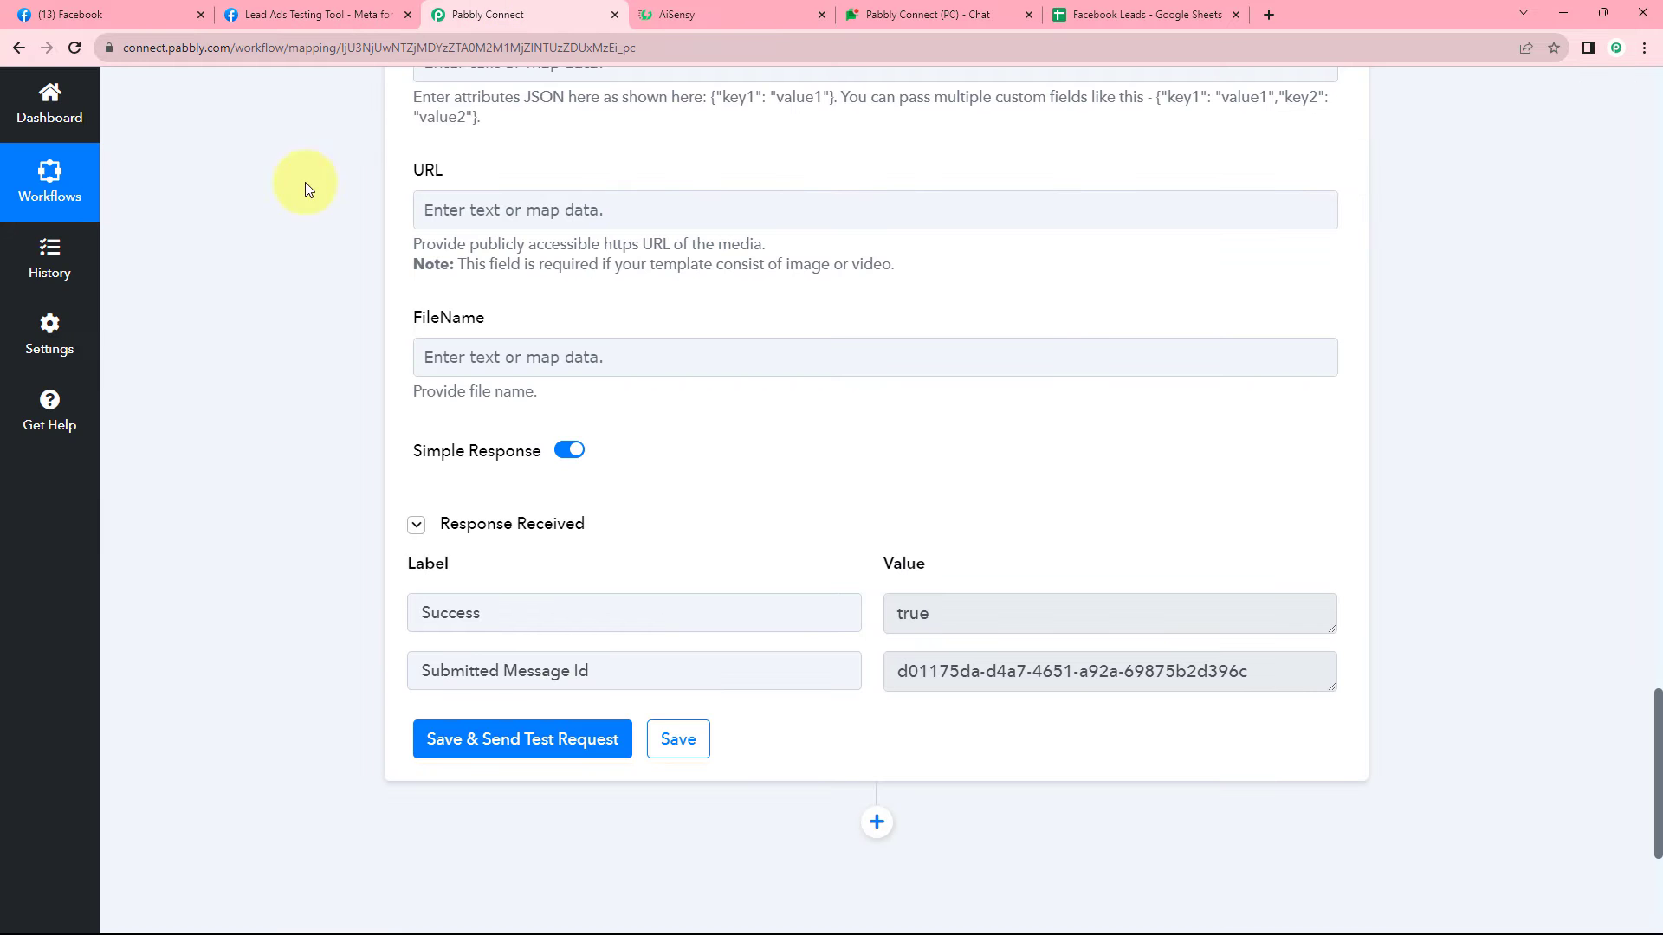
{"action": "scroll", "coordinate": [286, 414], "scroll_direction": "up", "scroll_amount": 10}
{"action": "scroll", "coordinate": [295, 430], "scroll_direction": "up", "scroll_amount": 15}
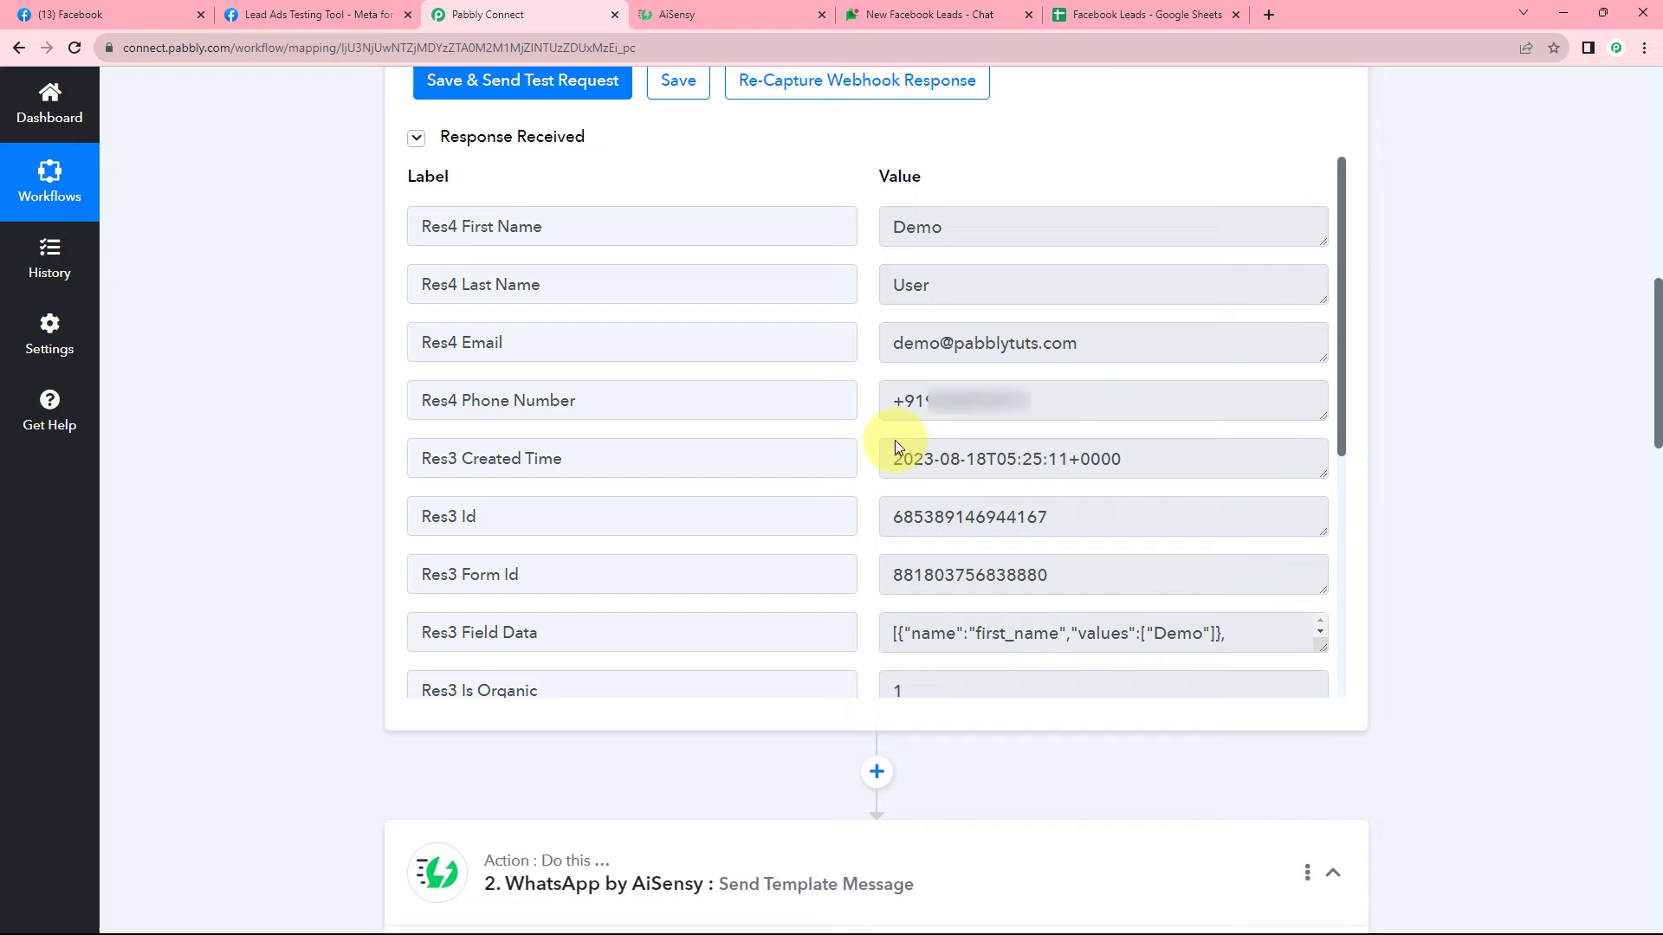
{"action": "triple_click", "coordinate": [947, 398]}
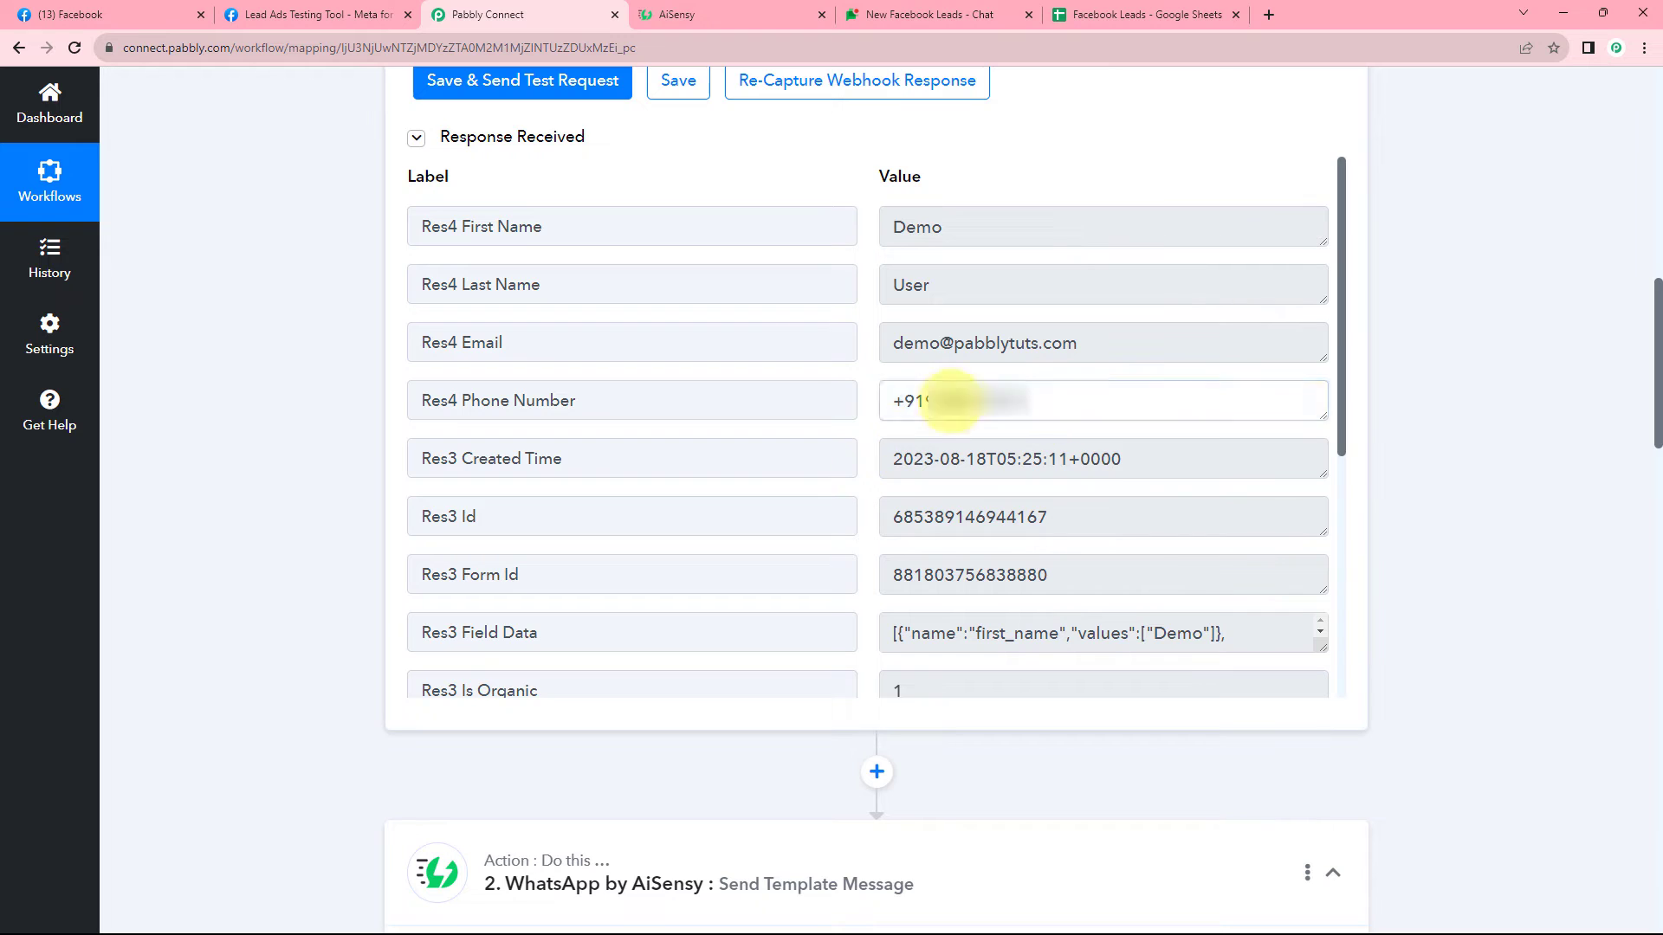
{"action": "left_click", "coordinate": [860, 327]}
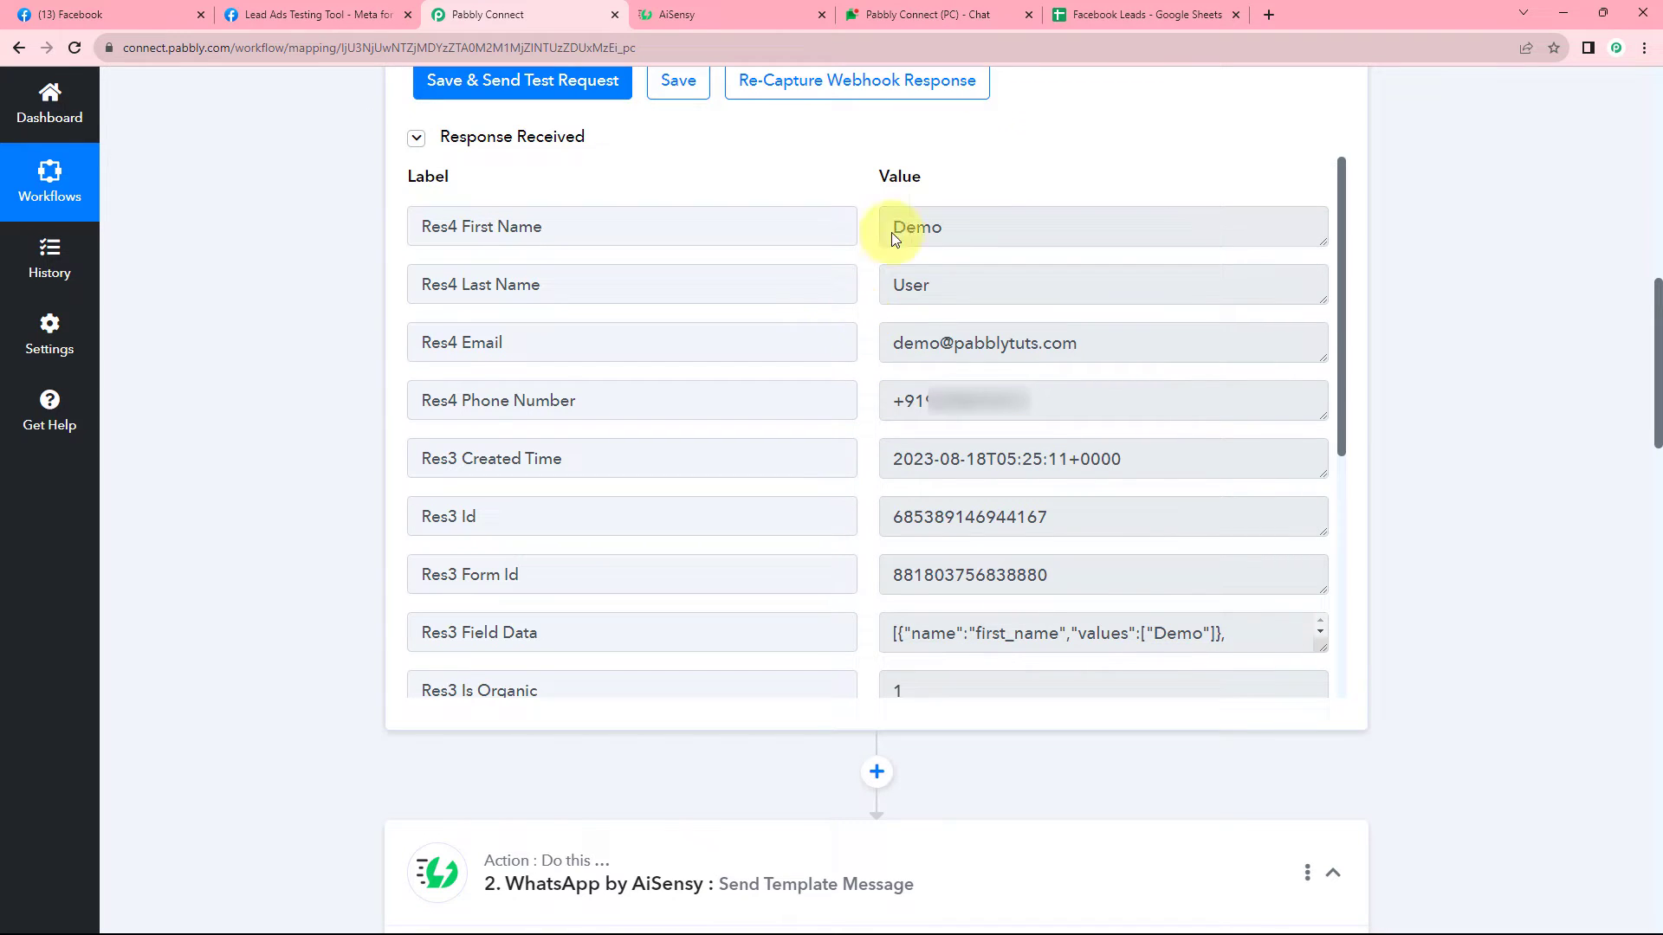
Load web.whatsapp.com in a new tab and open the chat with the received template message.
{"action": "left_click", "coordinate": [1266, 19]}
{"action": "type", "text": "web.whatsapp.com"}
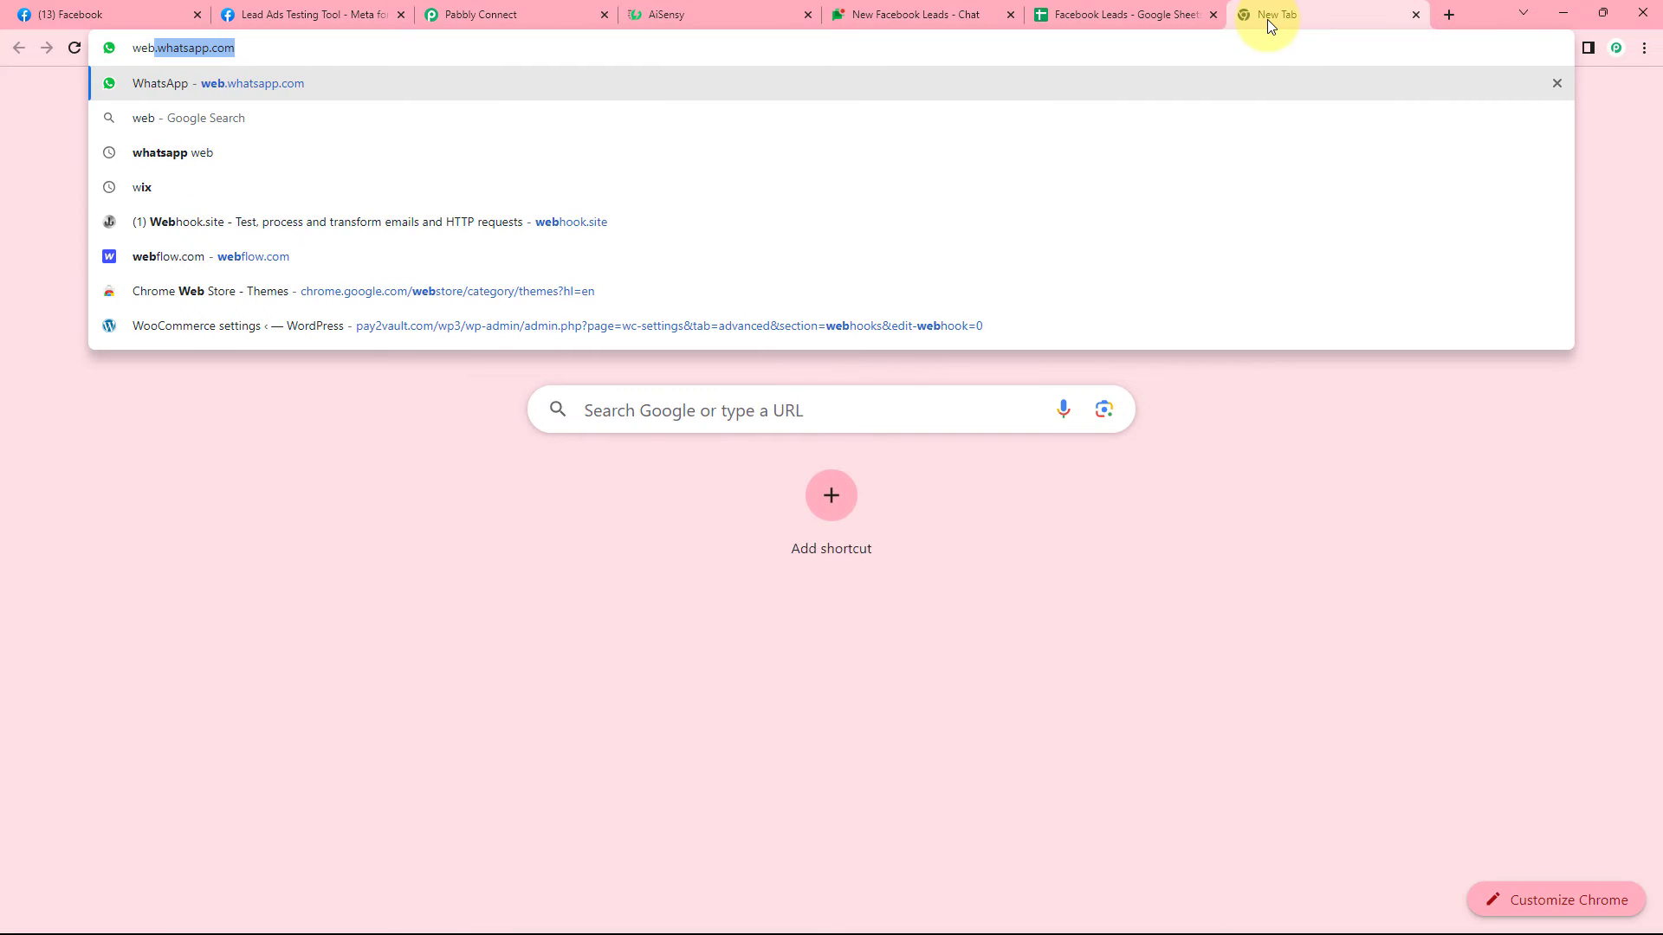
{"action": "key", "text": "Return"}
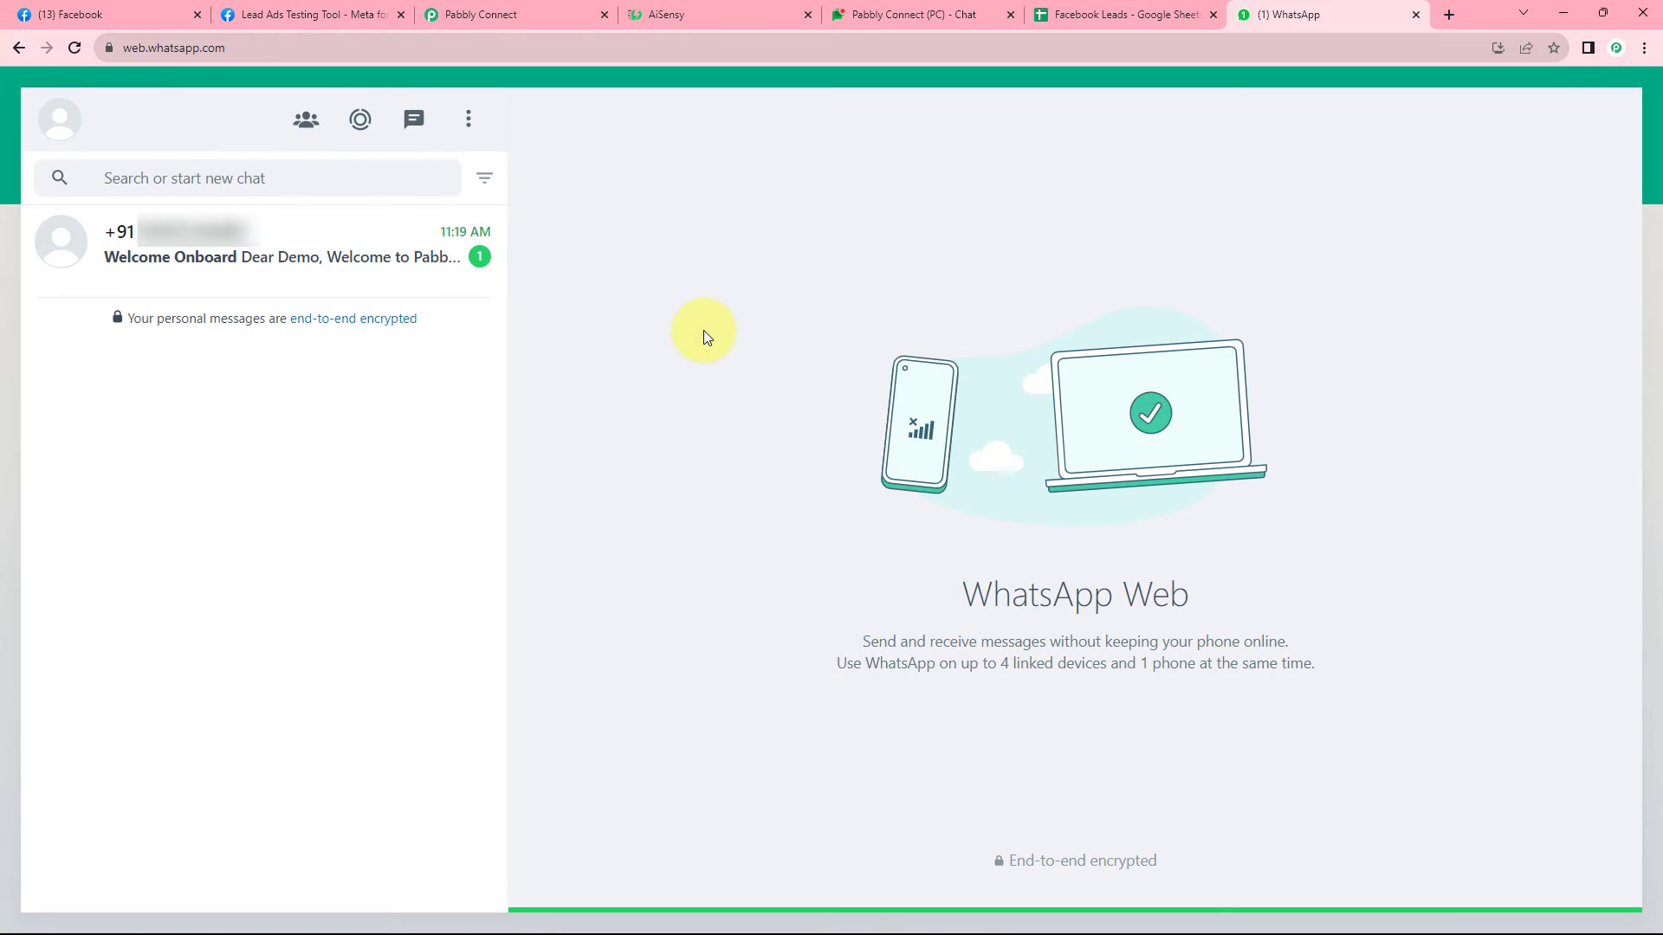
{"action": "left_click", "coordinate": [381, 246]}
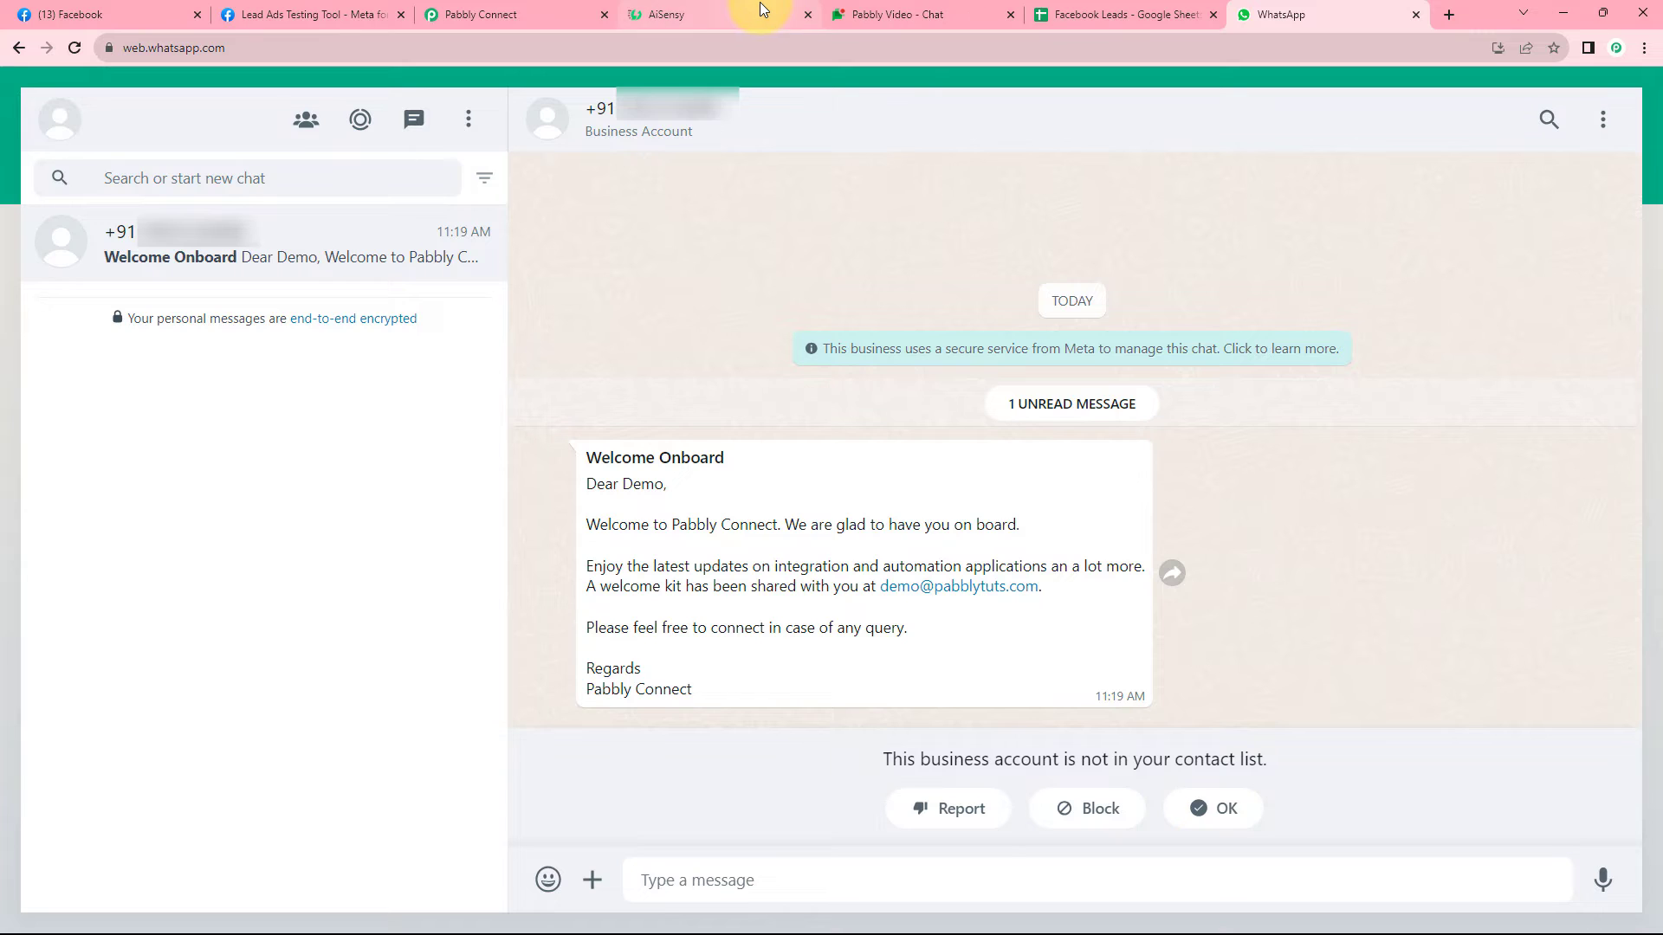
Confirm the Welcome Onboard message greets the test lead by the name Demo.
{"action": "left_click", "coordinate": [729, 3]}
{"action": "left_click", "coordinate": [1282, 13]}
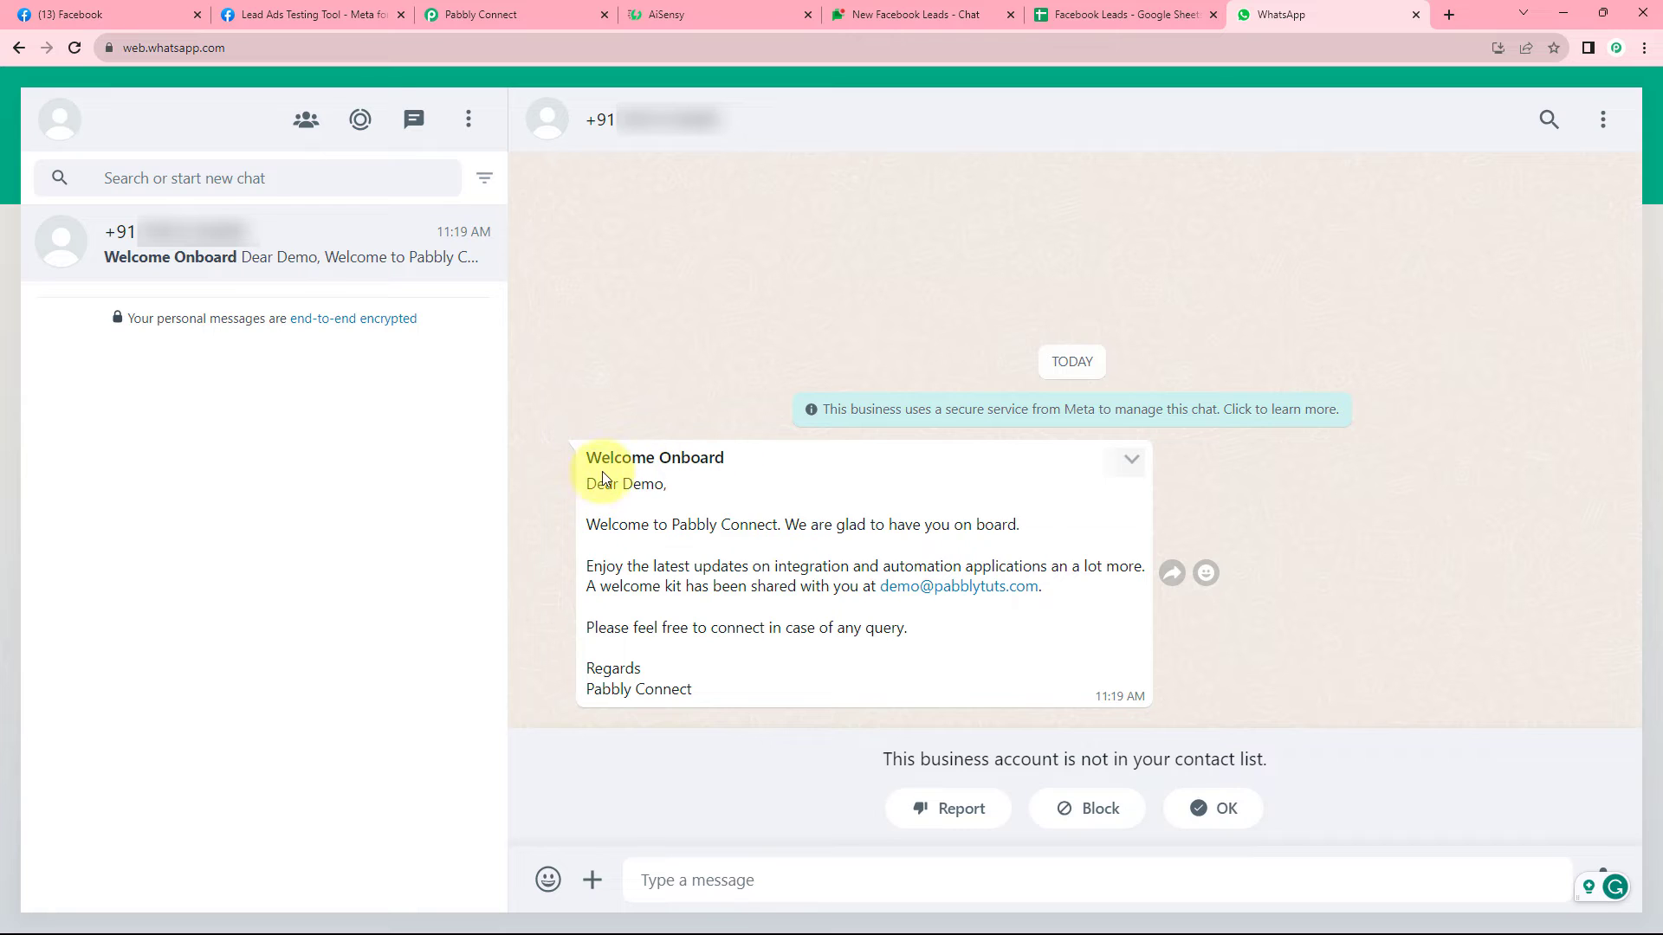
{"action": "left_click_drag", "start_coordinate": [631, 486], "coordinate": [661, 483]}
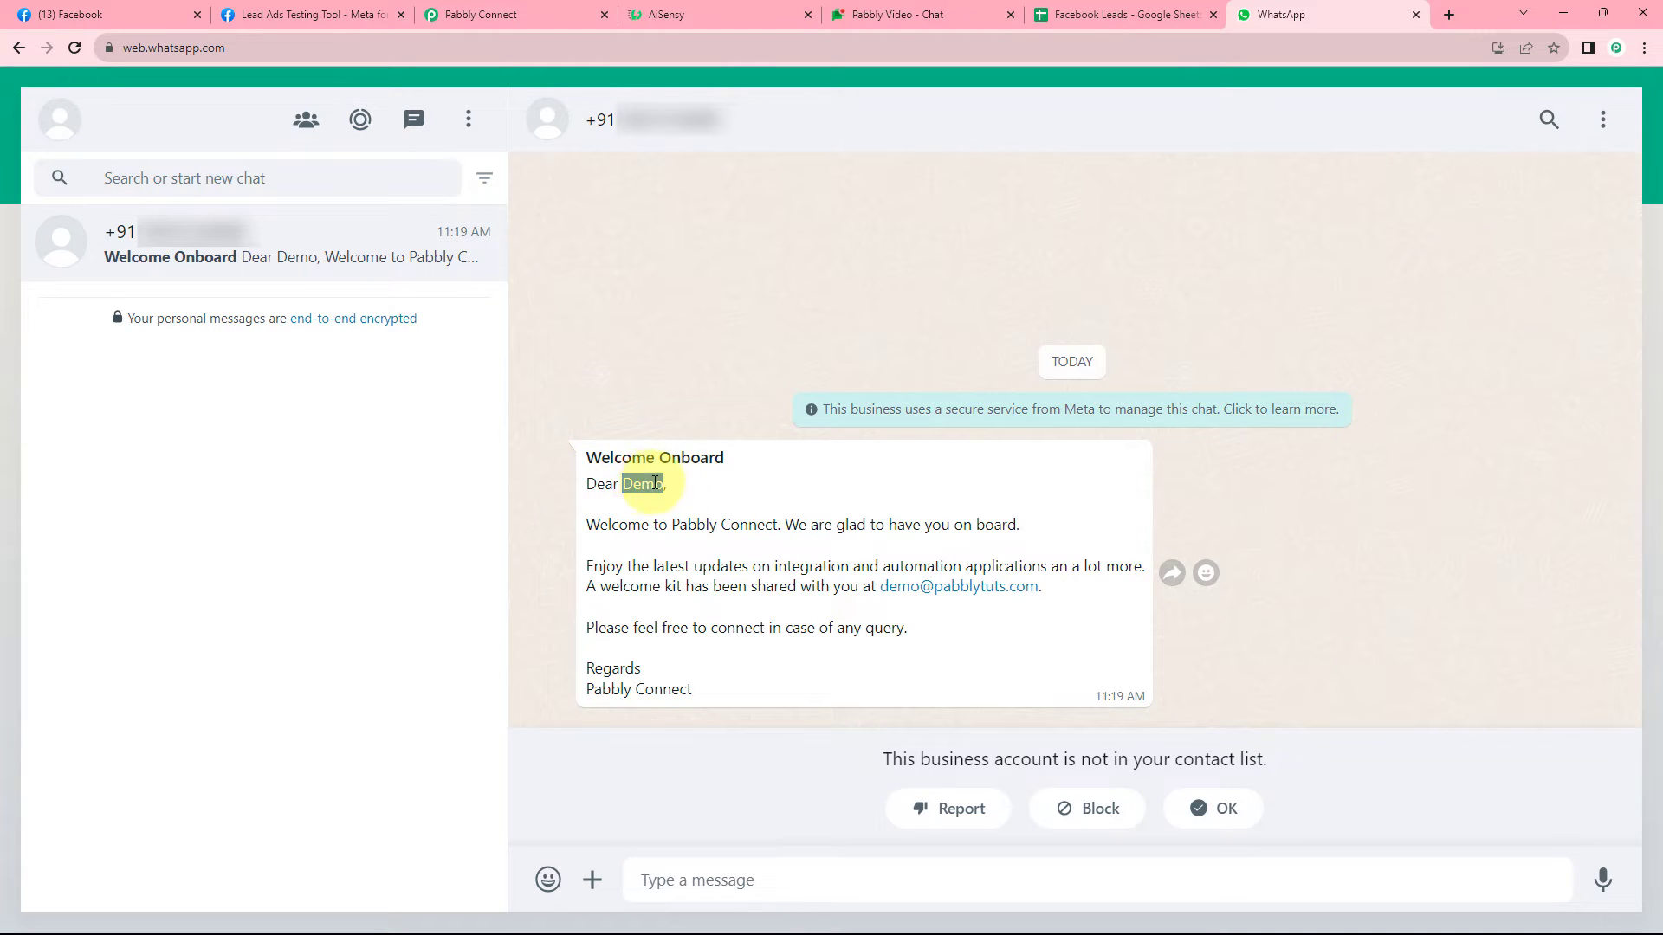
{"action": "left_click", "coordinate": [325, 14]}
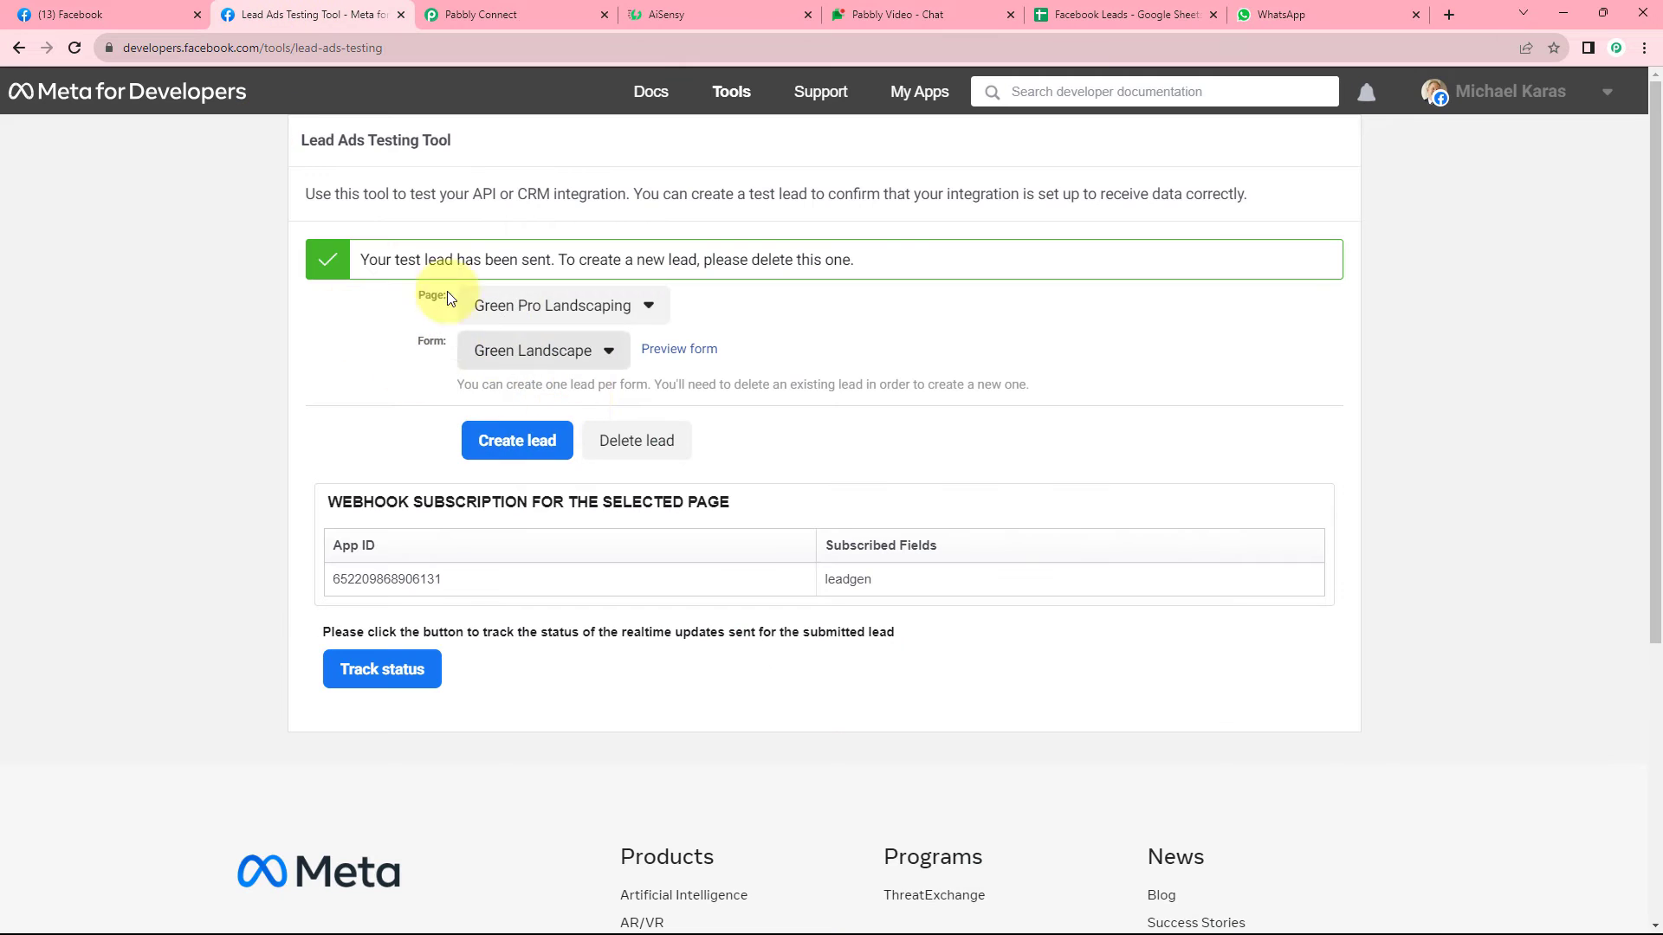
{"action": "left_click", "coordinate": [1244, 15]}
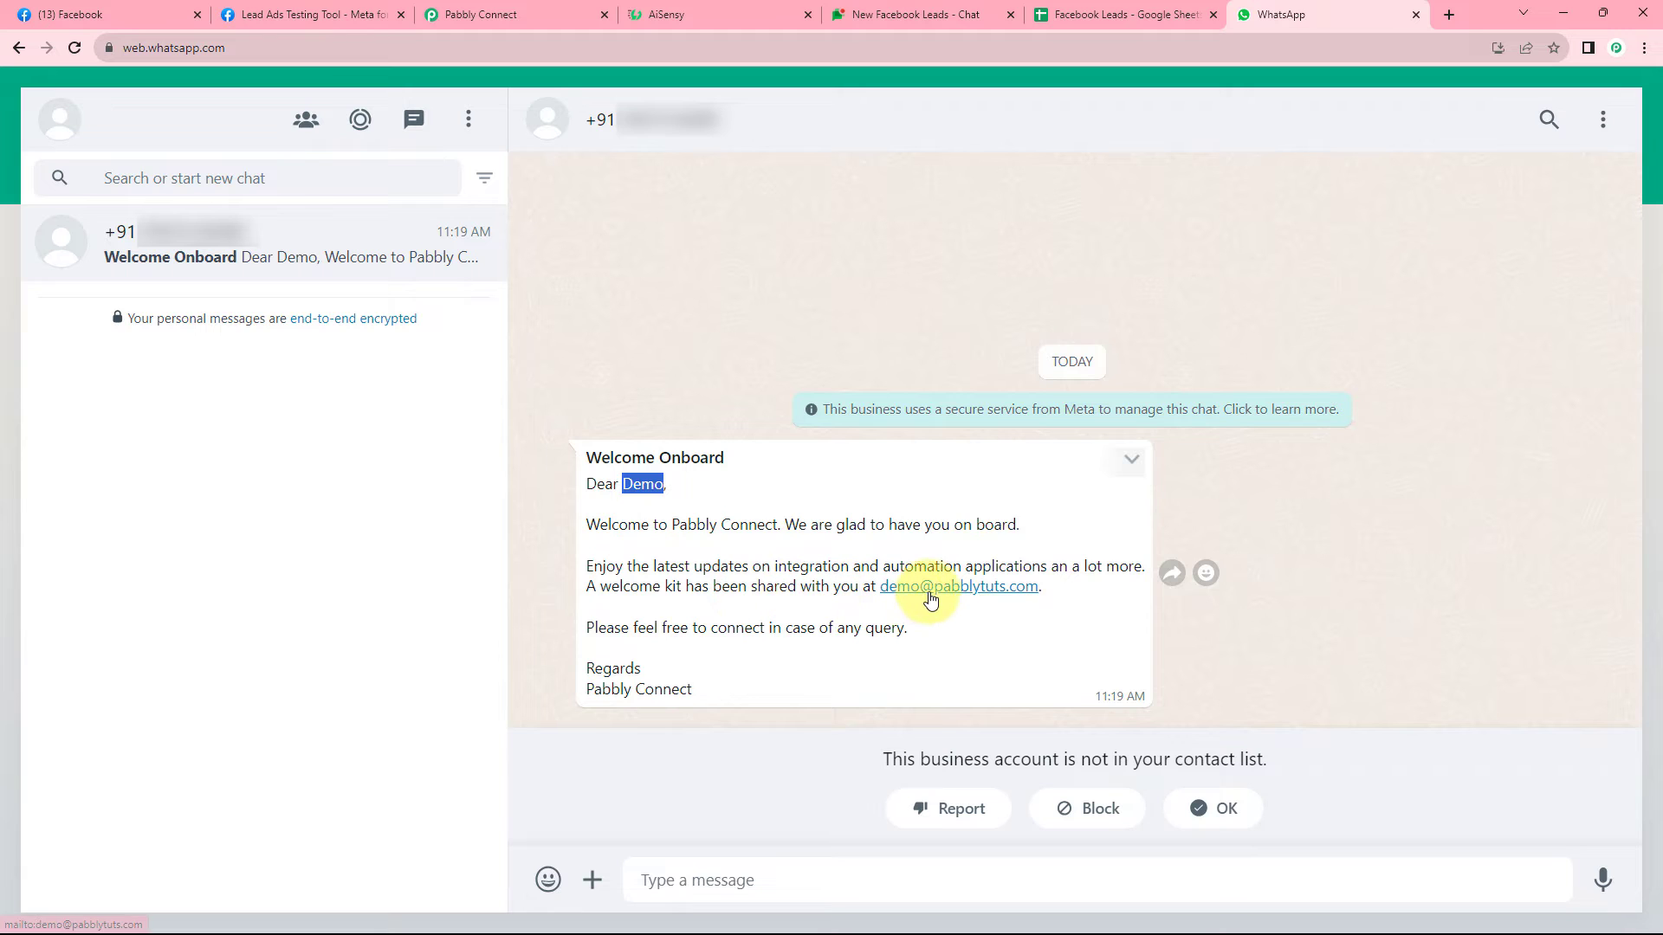
{"action": "left_click", "coordinate": [634, 483]}
{"action": "left_click_drag", "start_coordinate": [627, 483], "coordinate": [656, 483]}
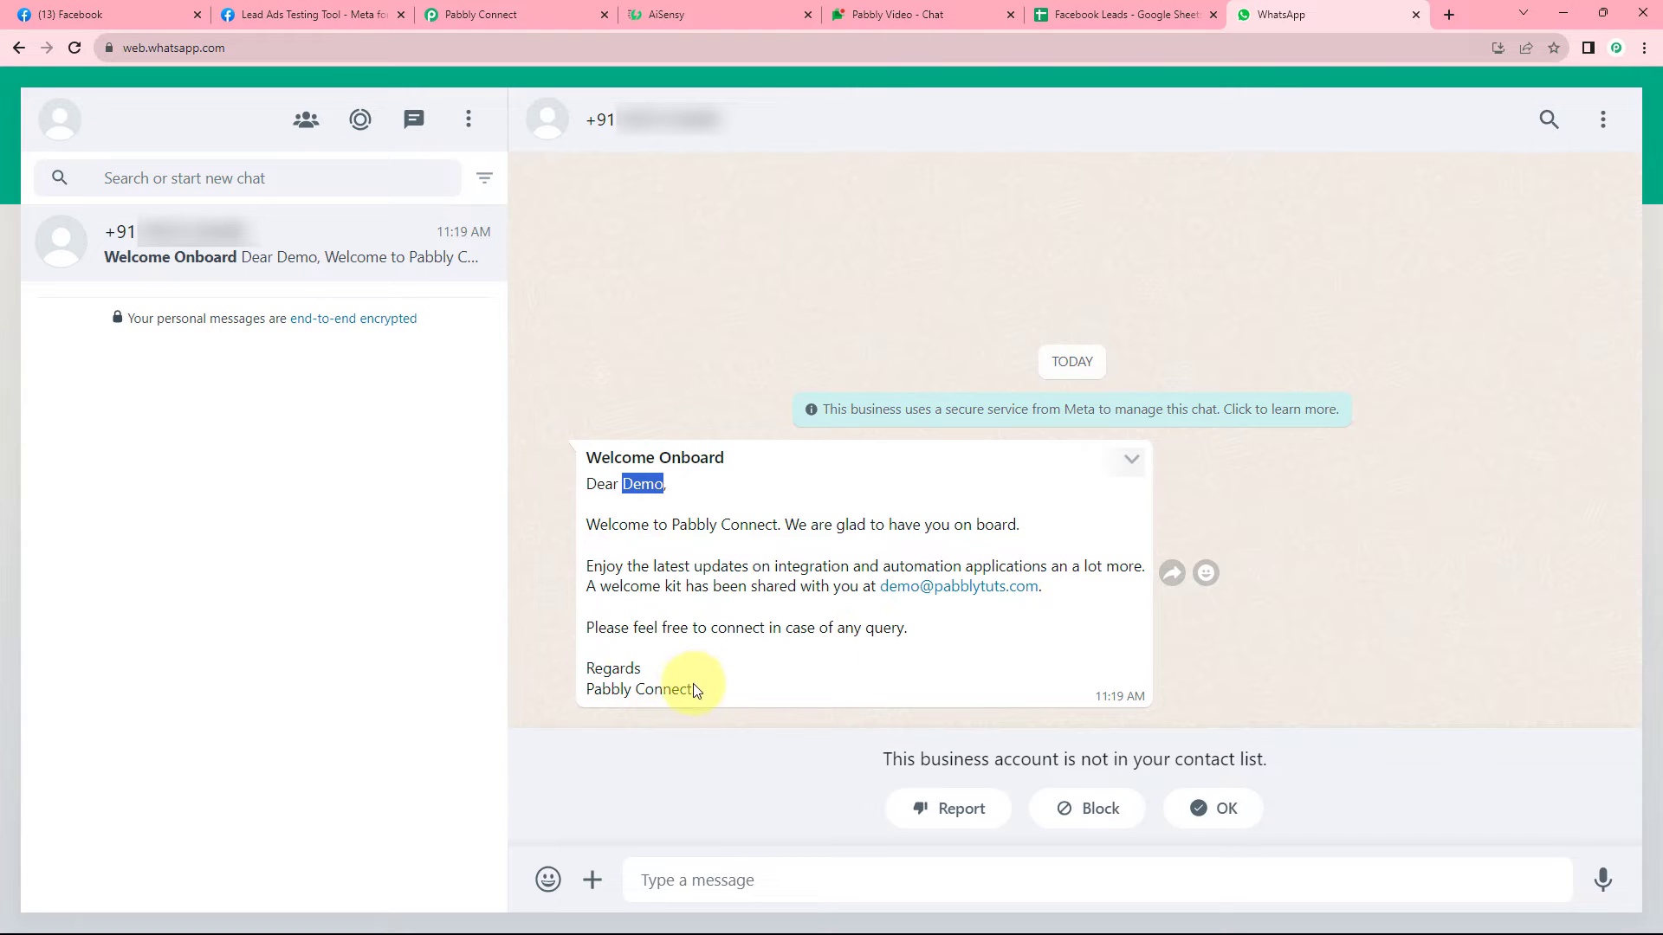
Collapse the WhatsApp by AiSensy step and check the still-empty New Facebook Leads space in Google Chat.
{"action": "left_click", "coordinate": [537, 12]}
{"action": "scroll", "coordinate": [421, 446], "scroll_direction": "down", "scroll_amount": 1}
{"action": "scroll", "coordinate": [422, 446], "scroll_direction": "down", "scroll_amount": 4}
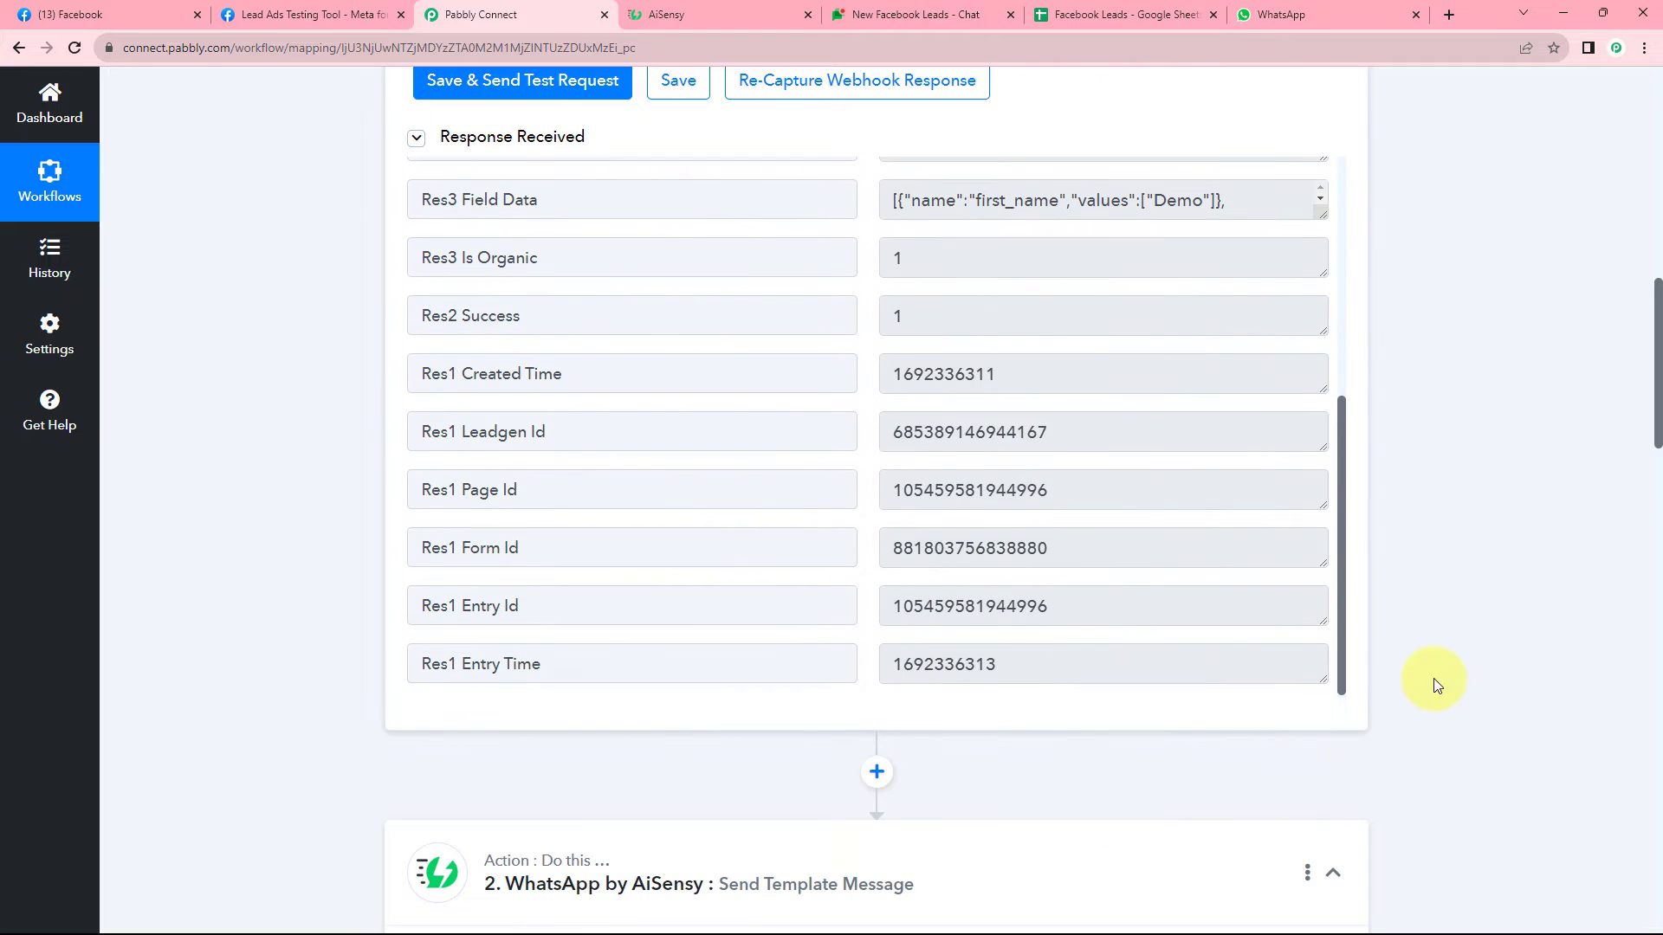
{"action": "scroll", "coordinate": [1432, 679], "scroll_direction": "down", "scroll_amount": 4}
{"action": "left_click", "coordinate": [1339, 516]}
{"action": "scroll", "coordinate": [1429, 419], "scroll_direction": "up", "scroll_amount": 15}
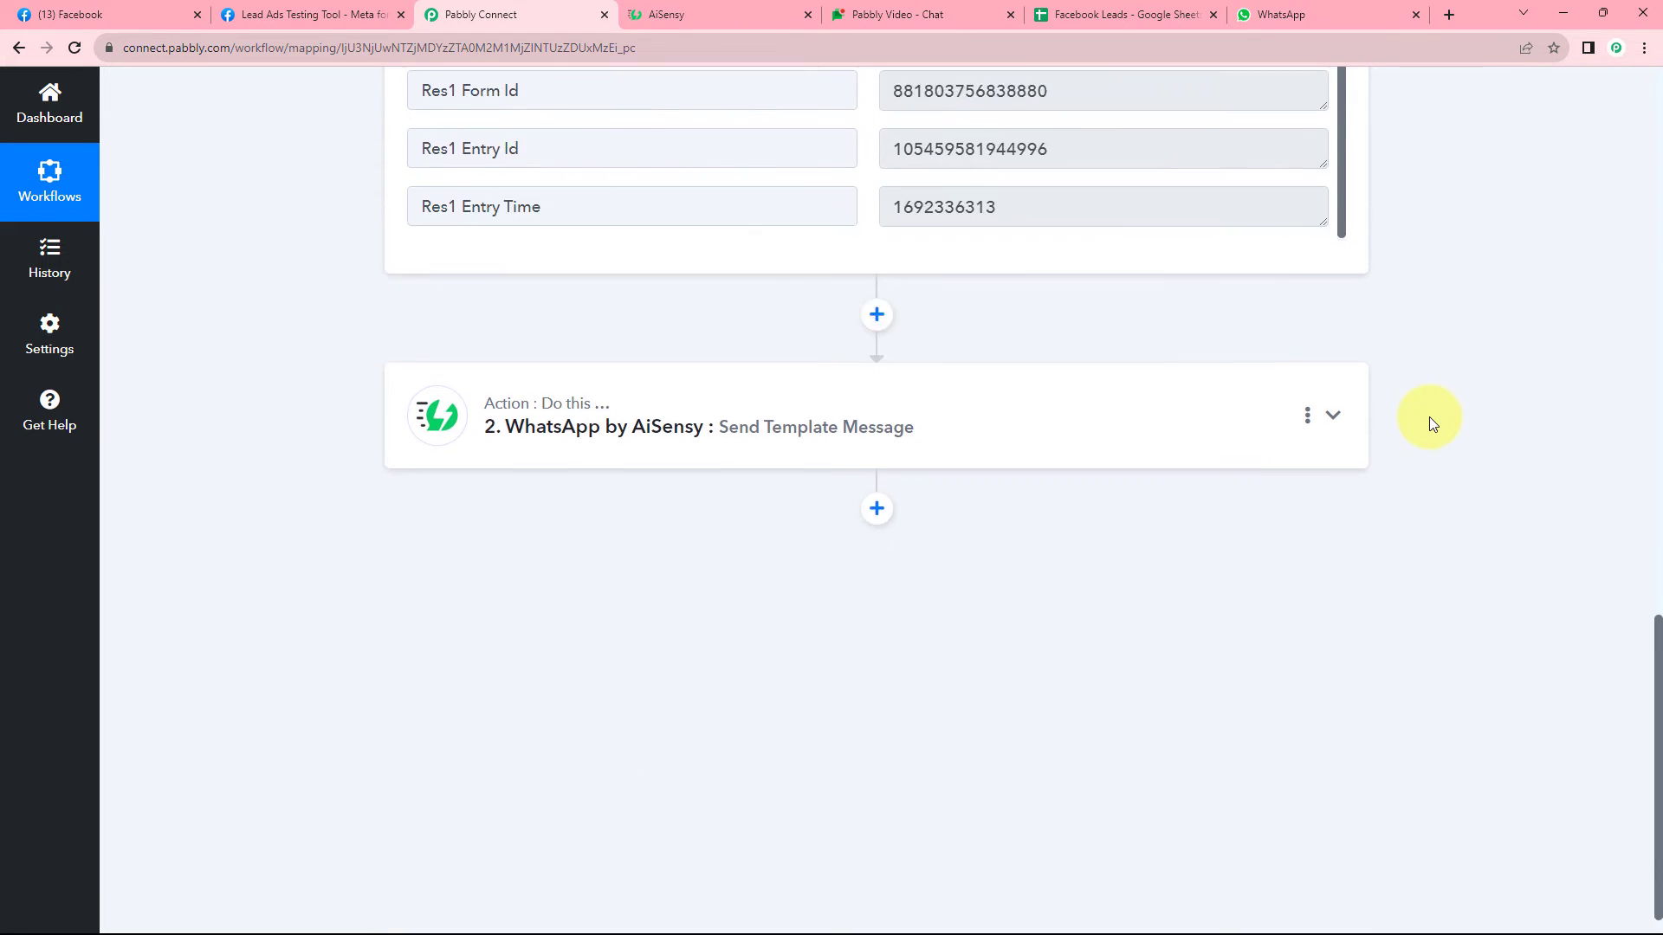
{"action": "scroll", "coordinate": [1410, 427], "scroll_direction": "down", "scroll_amount": 15}
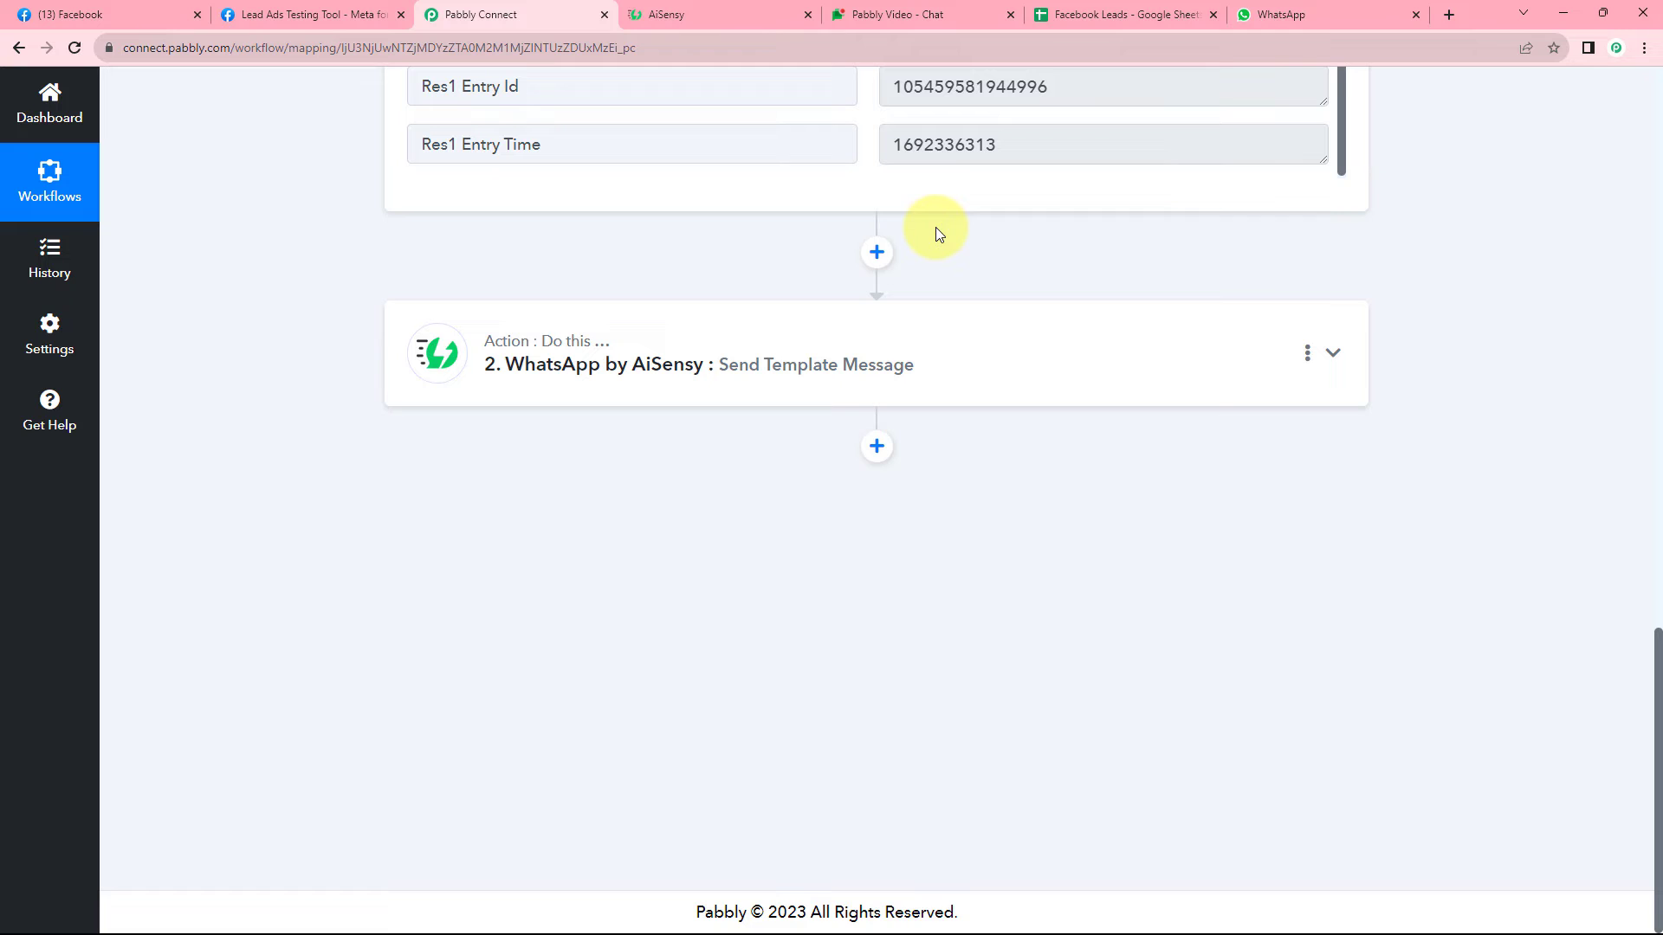
{"action": "left_click", "coordinate": [894, 14]}
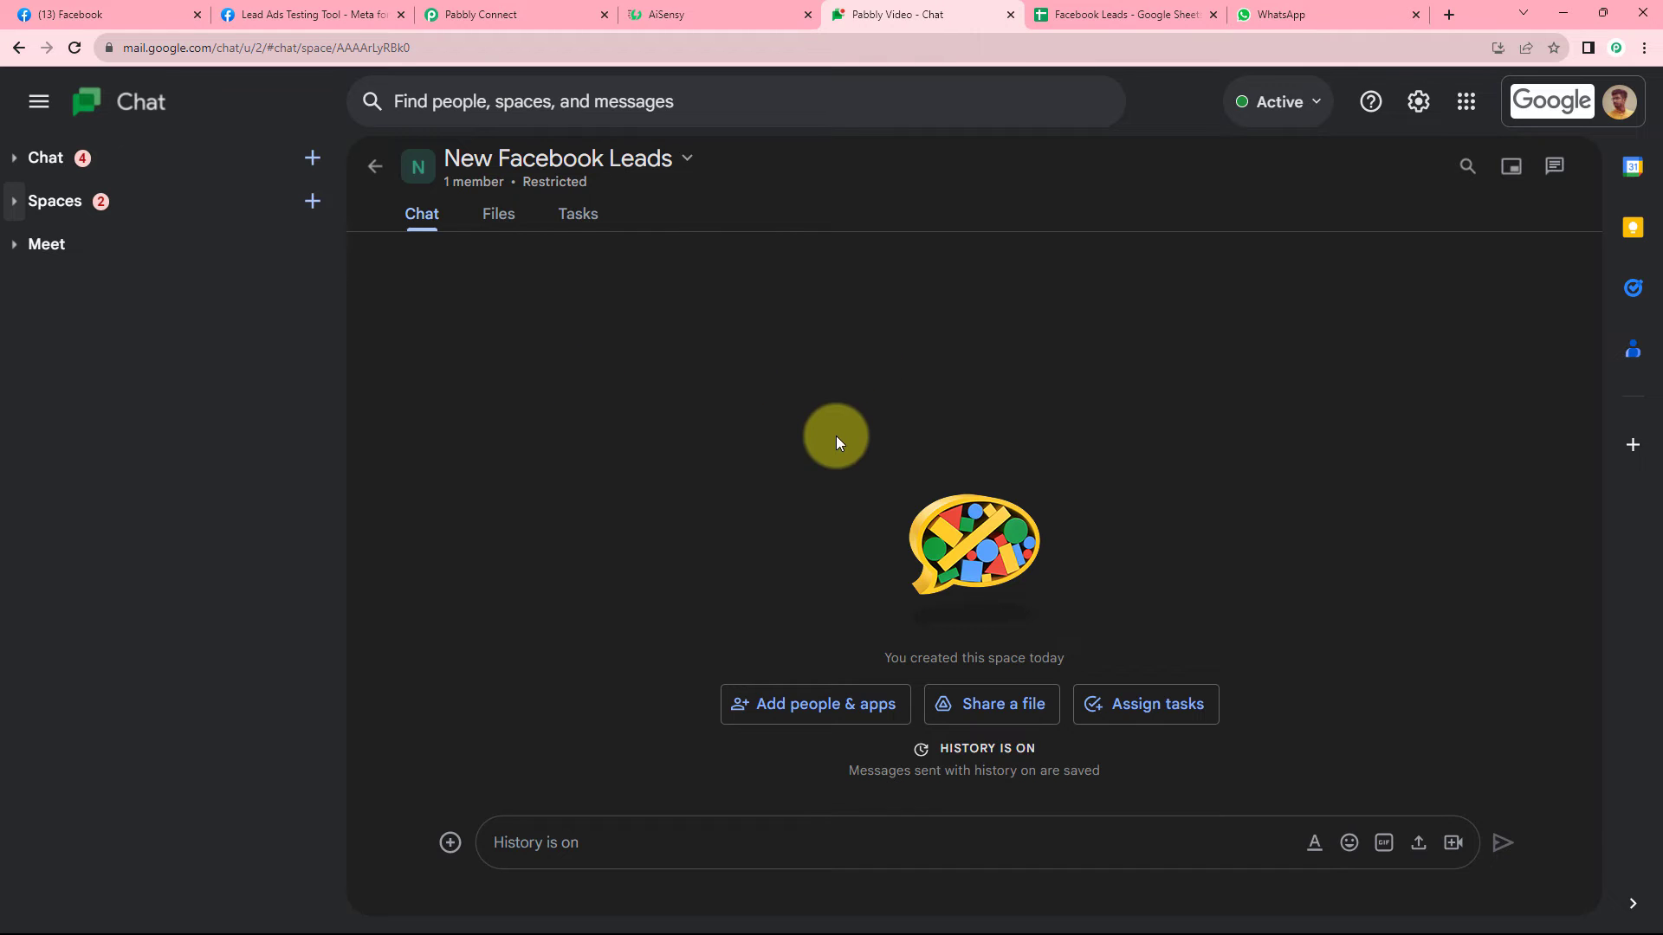
{"action": "left_click", "coordinate": [547, 14]}
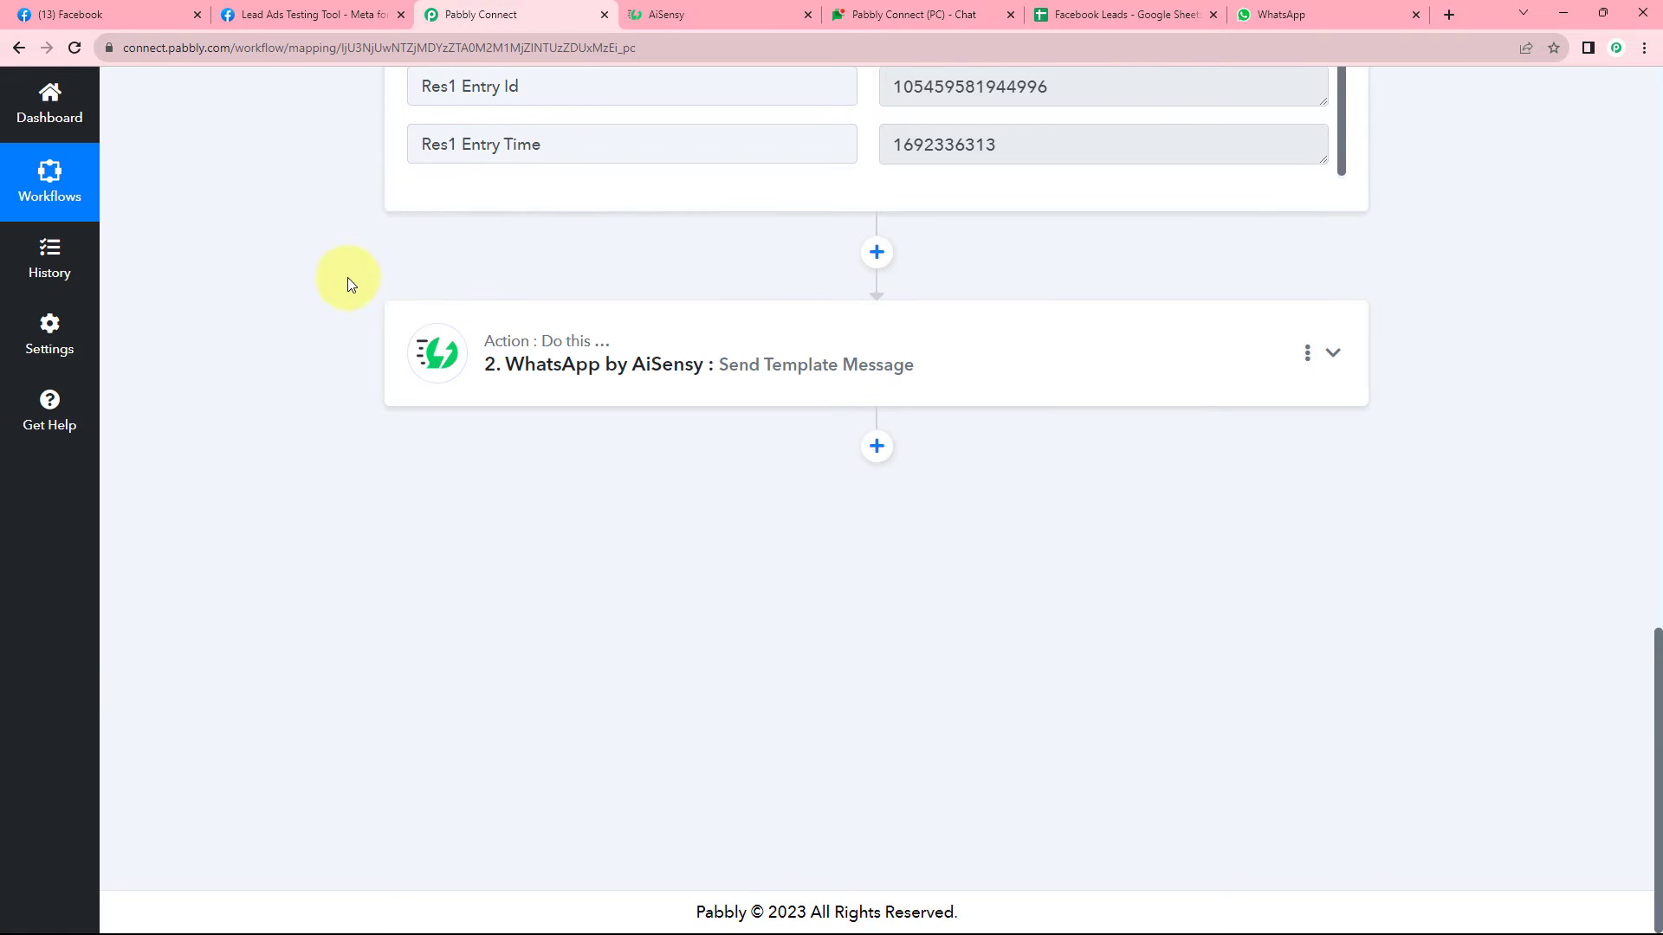
Add a new action step using the Google Chat Hangout app.
{"action": "left_click", "coordinate": [878, 448]}
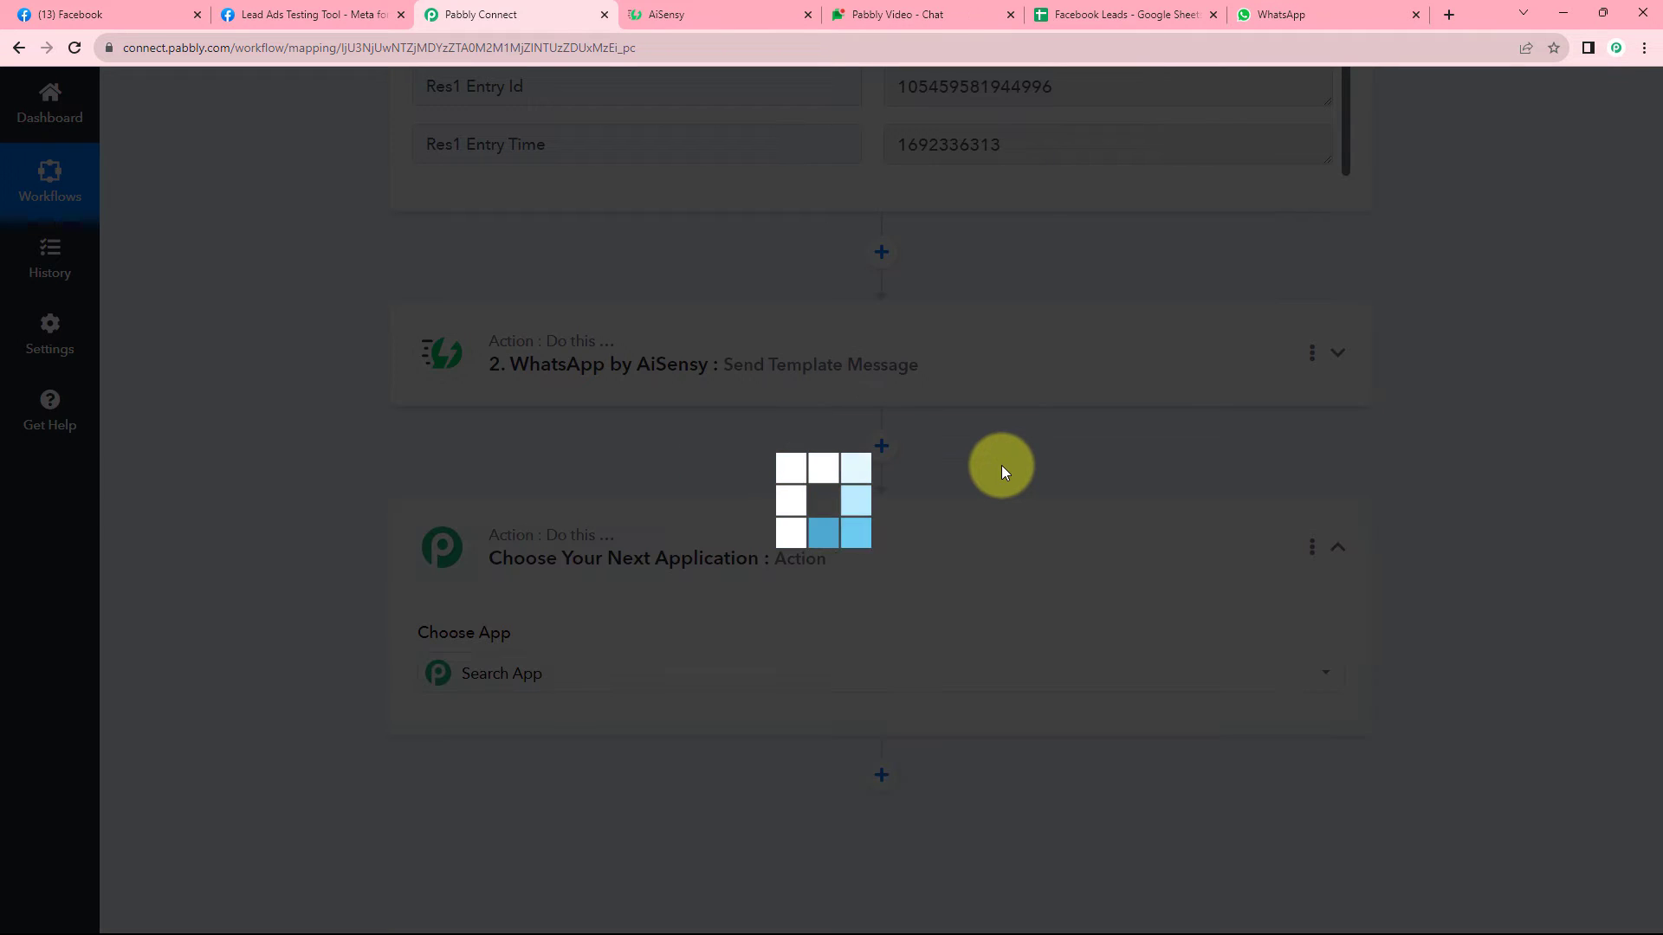
{"action": "scroll", "coordinate": [325, 428], "scroll_direction": "down", "scroll_amount": 3}
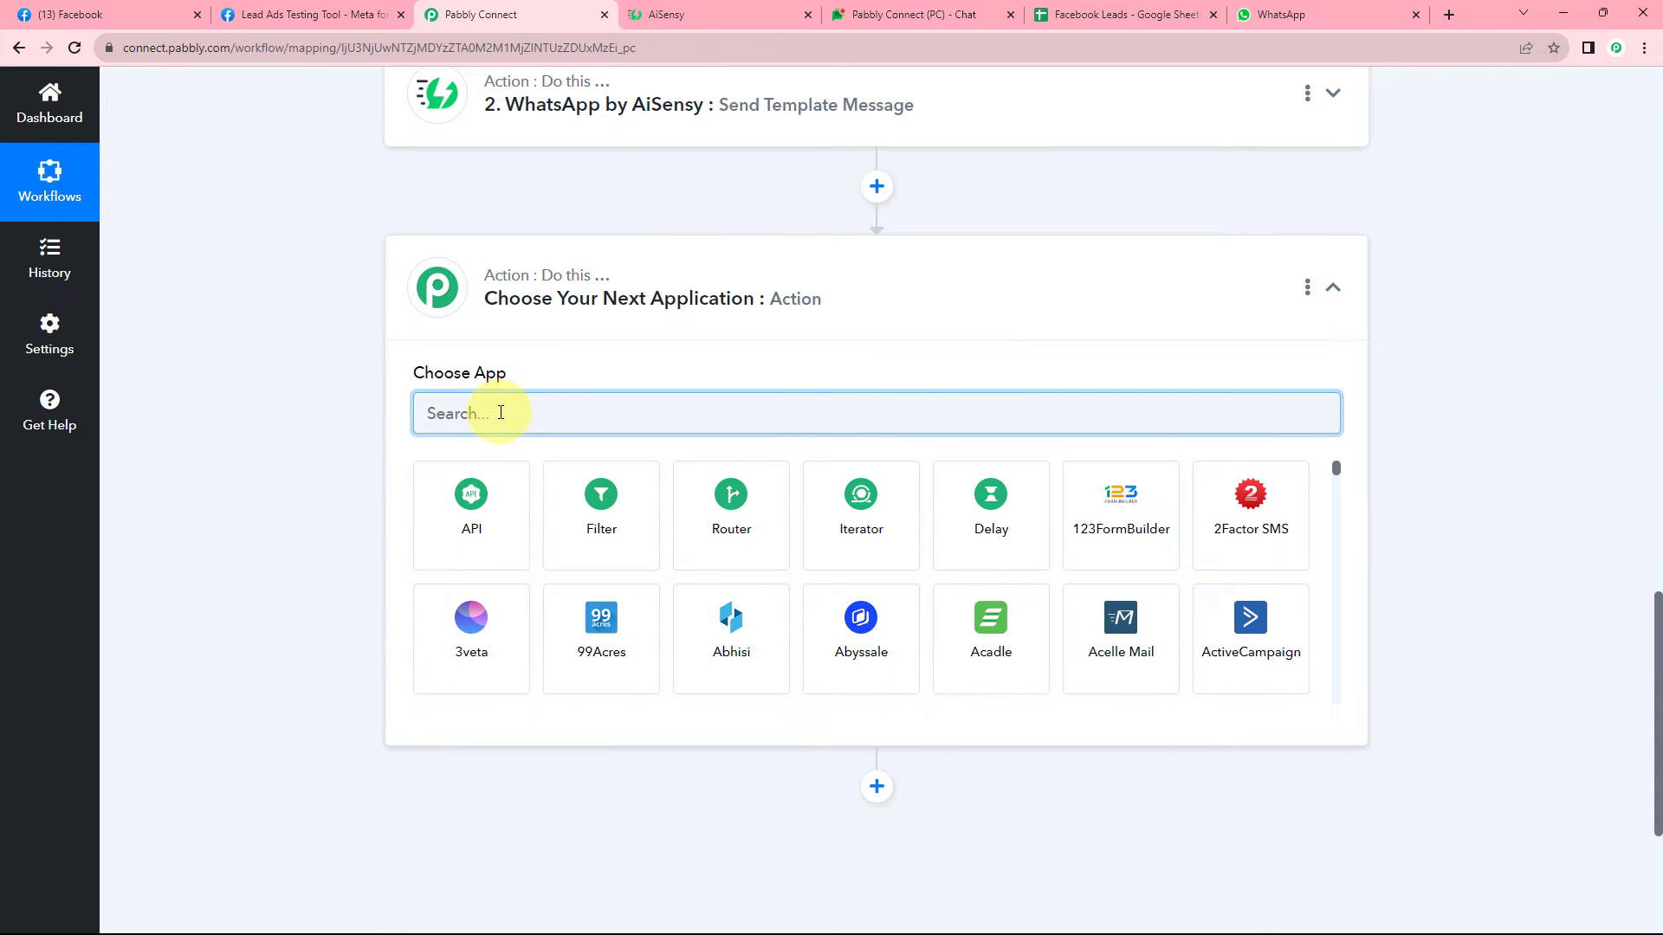
{"action": "type", "text": "Google Cha"}
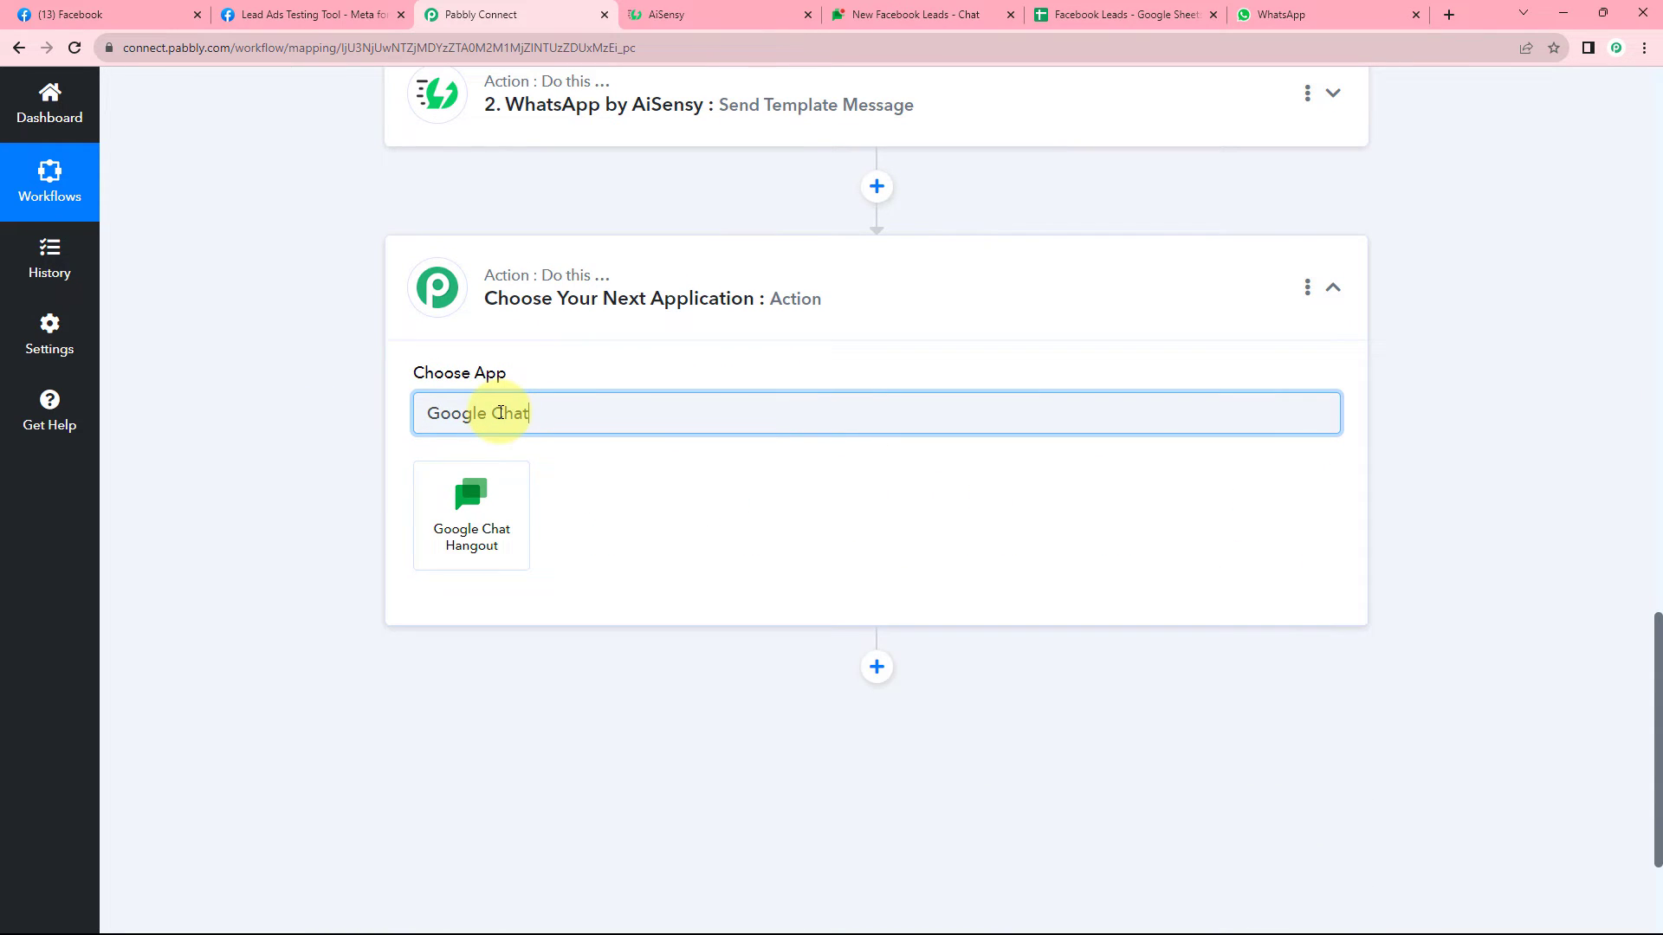
{"action": "type", "text": "t"}
{"action": "left_click", "coordinate": [467, 520]}
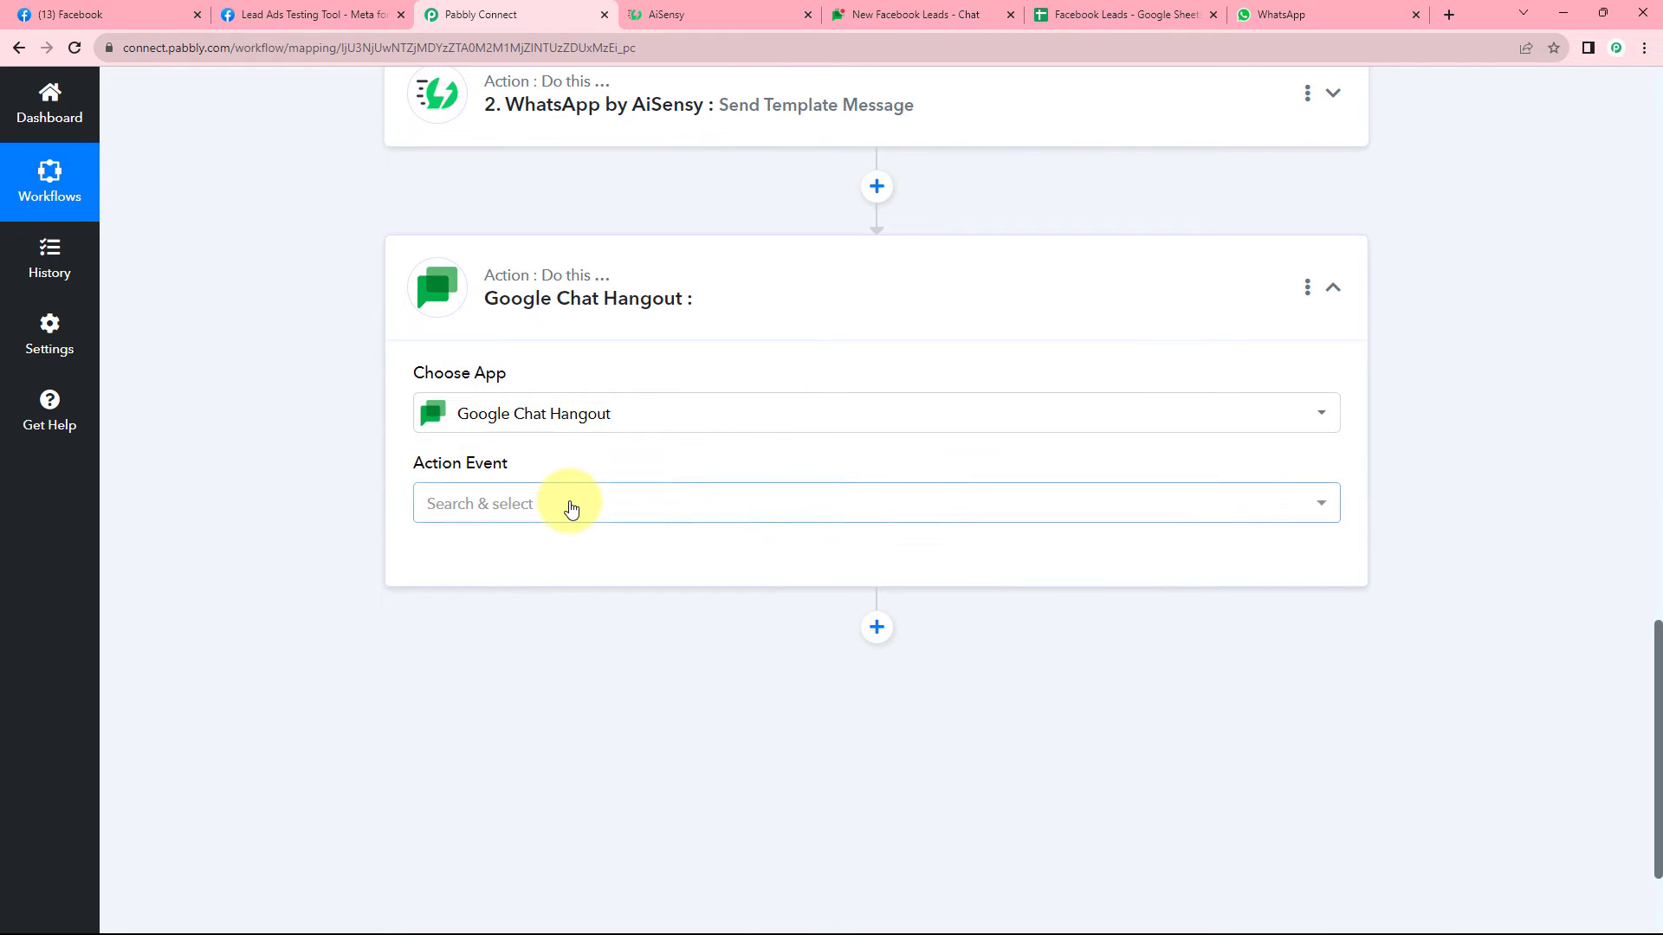
Choose the Create Message event and connect the Google Chat Hangout account.
{"action": "left_click", "coordinate": [571, 508]}
{"action": "scroll", "coordinate": [271, 493], "scroll_direction": "down", "scroll_amount": 2}
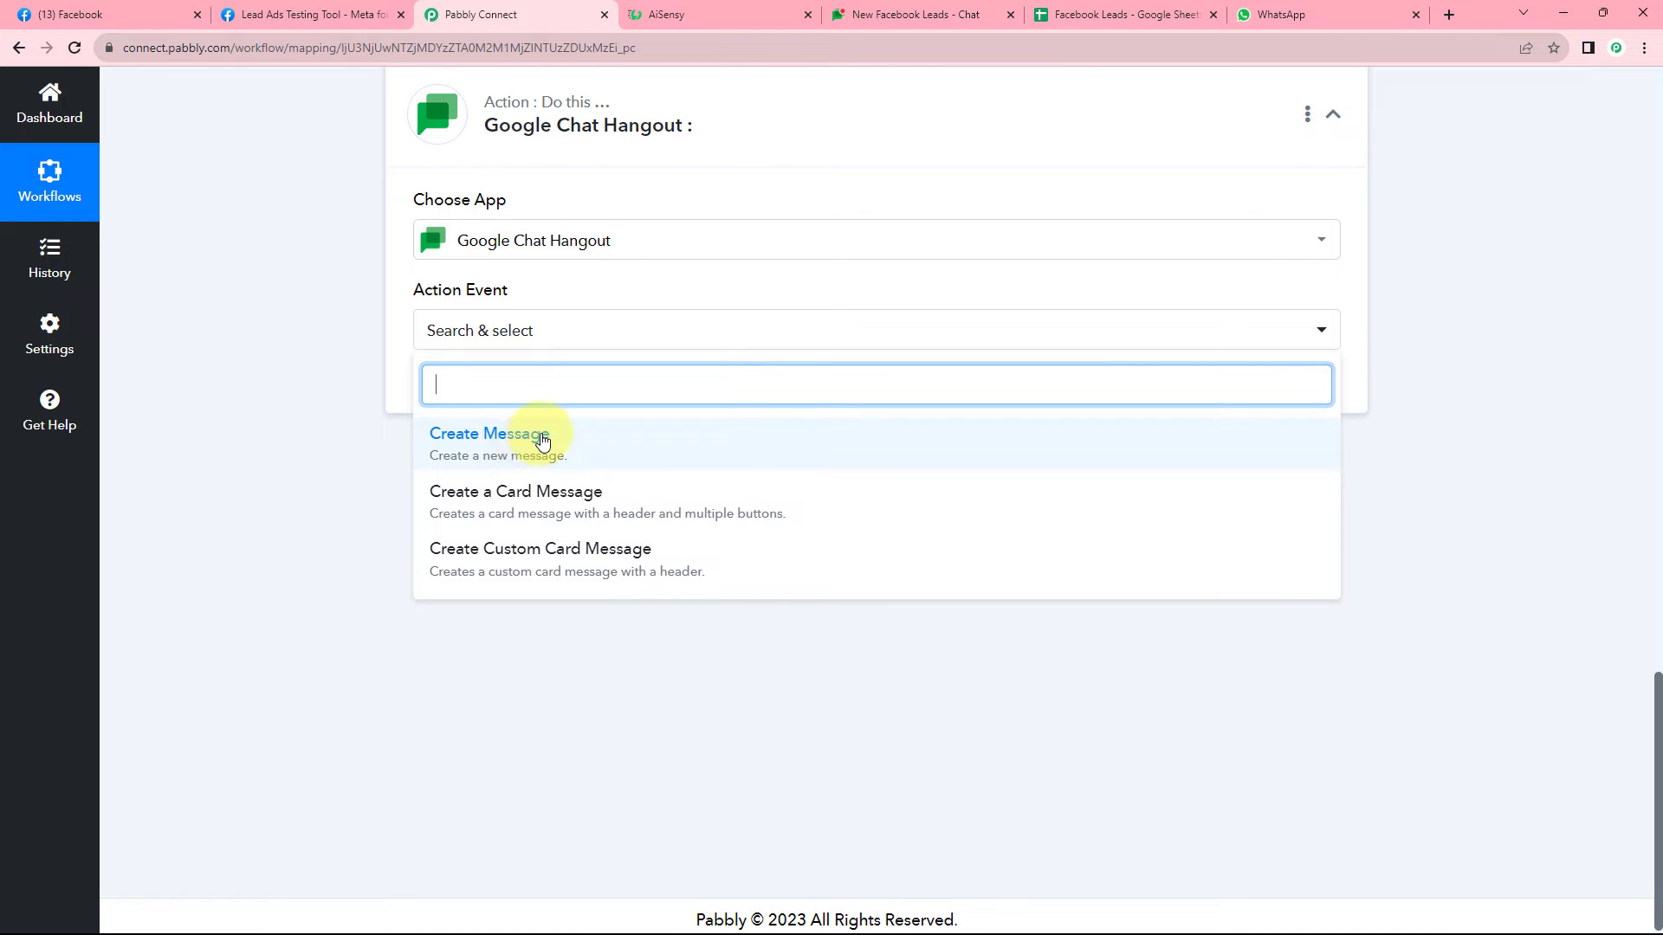
{"action": "left_click", "coordinate": [540, 439]}
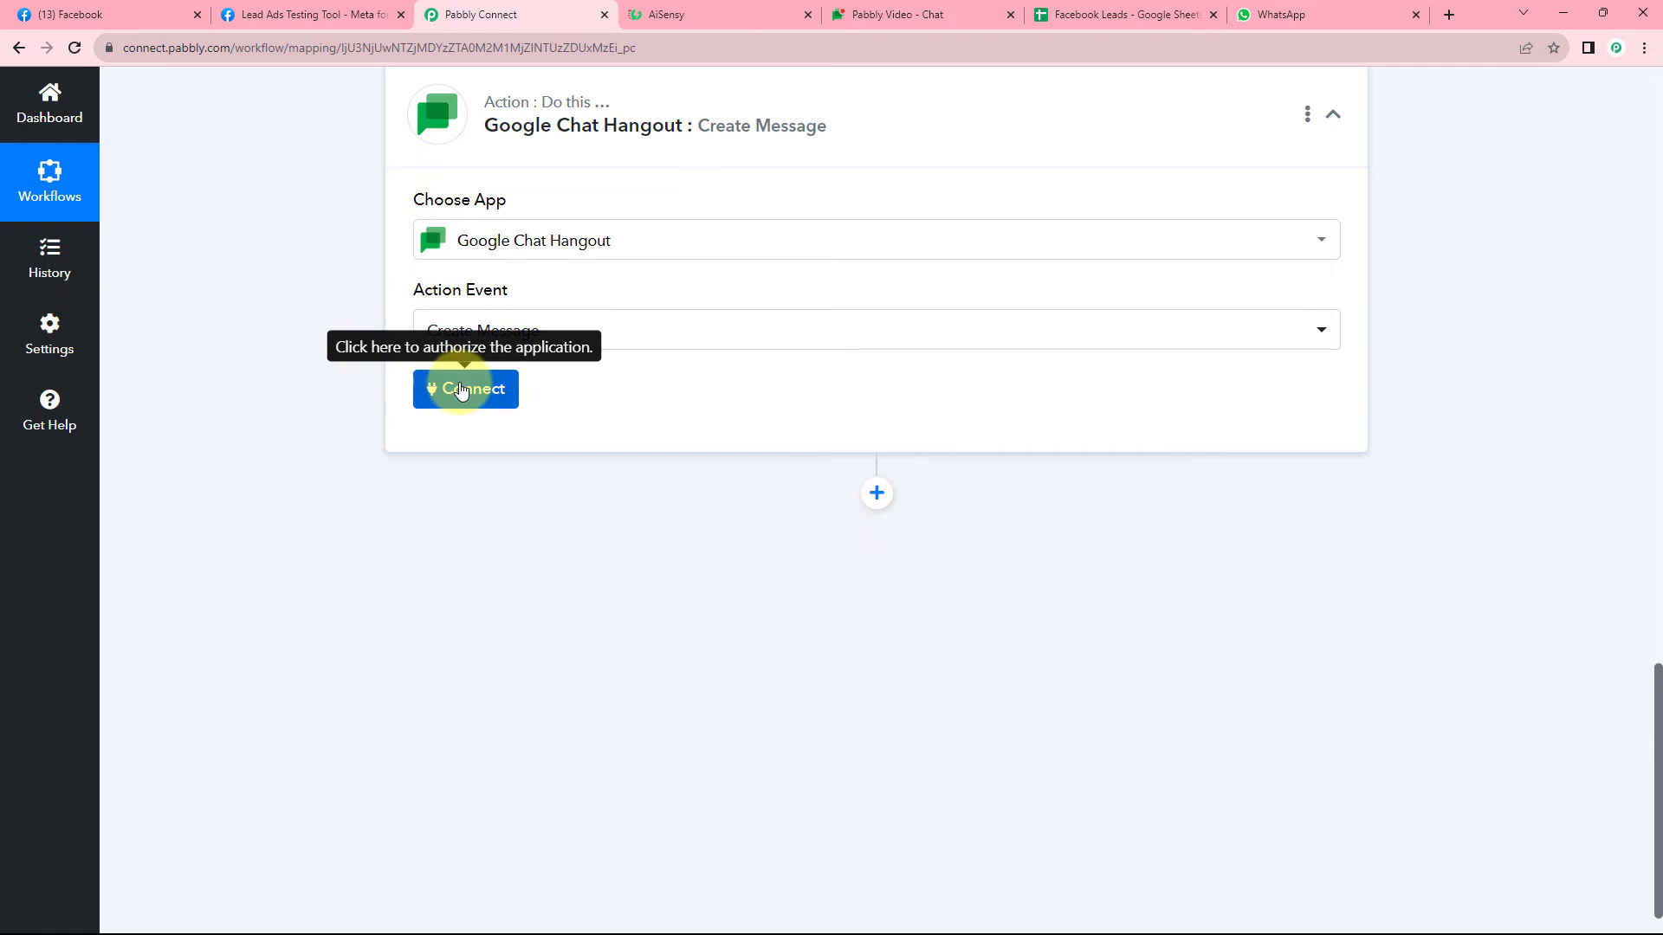
{"action": "left_click", "coordinate": [460, 391]}
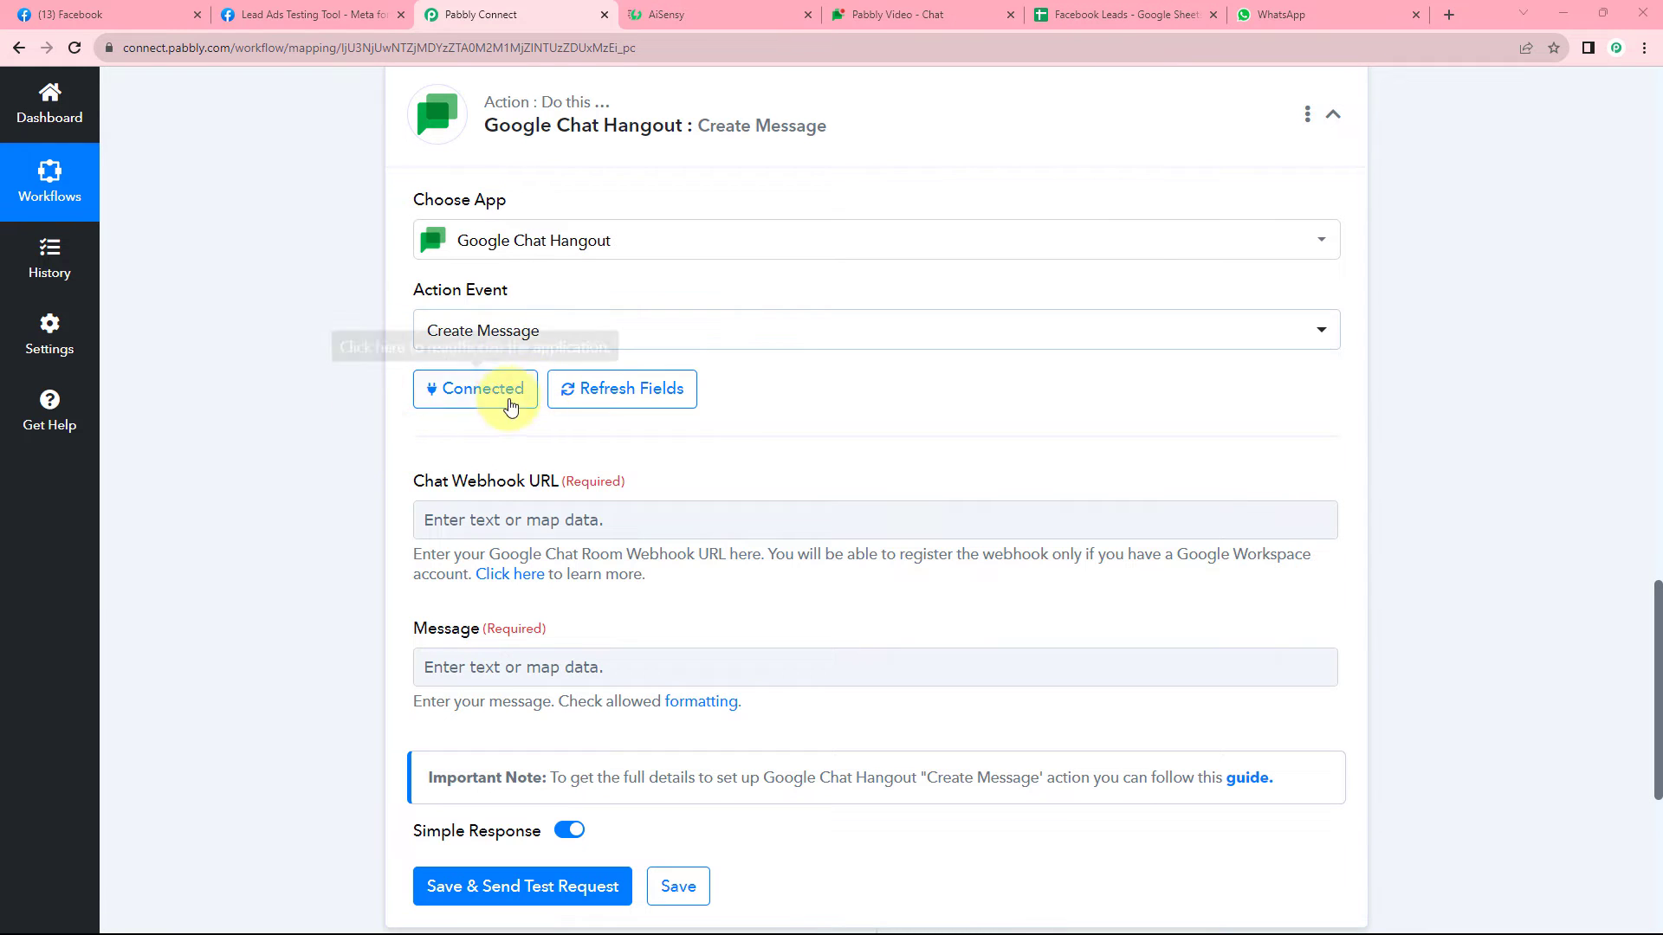
{"action": "scroll", "coordinate": [360, 396], "scroll_direction": "down", "scroll_amount": 1}
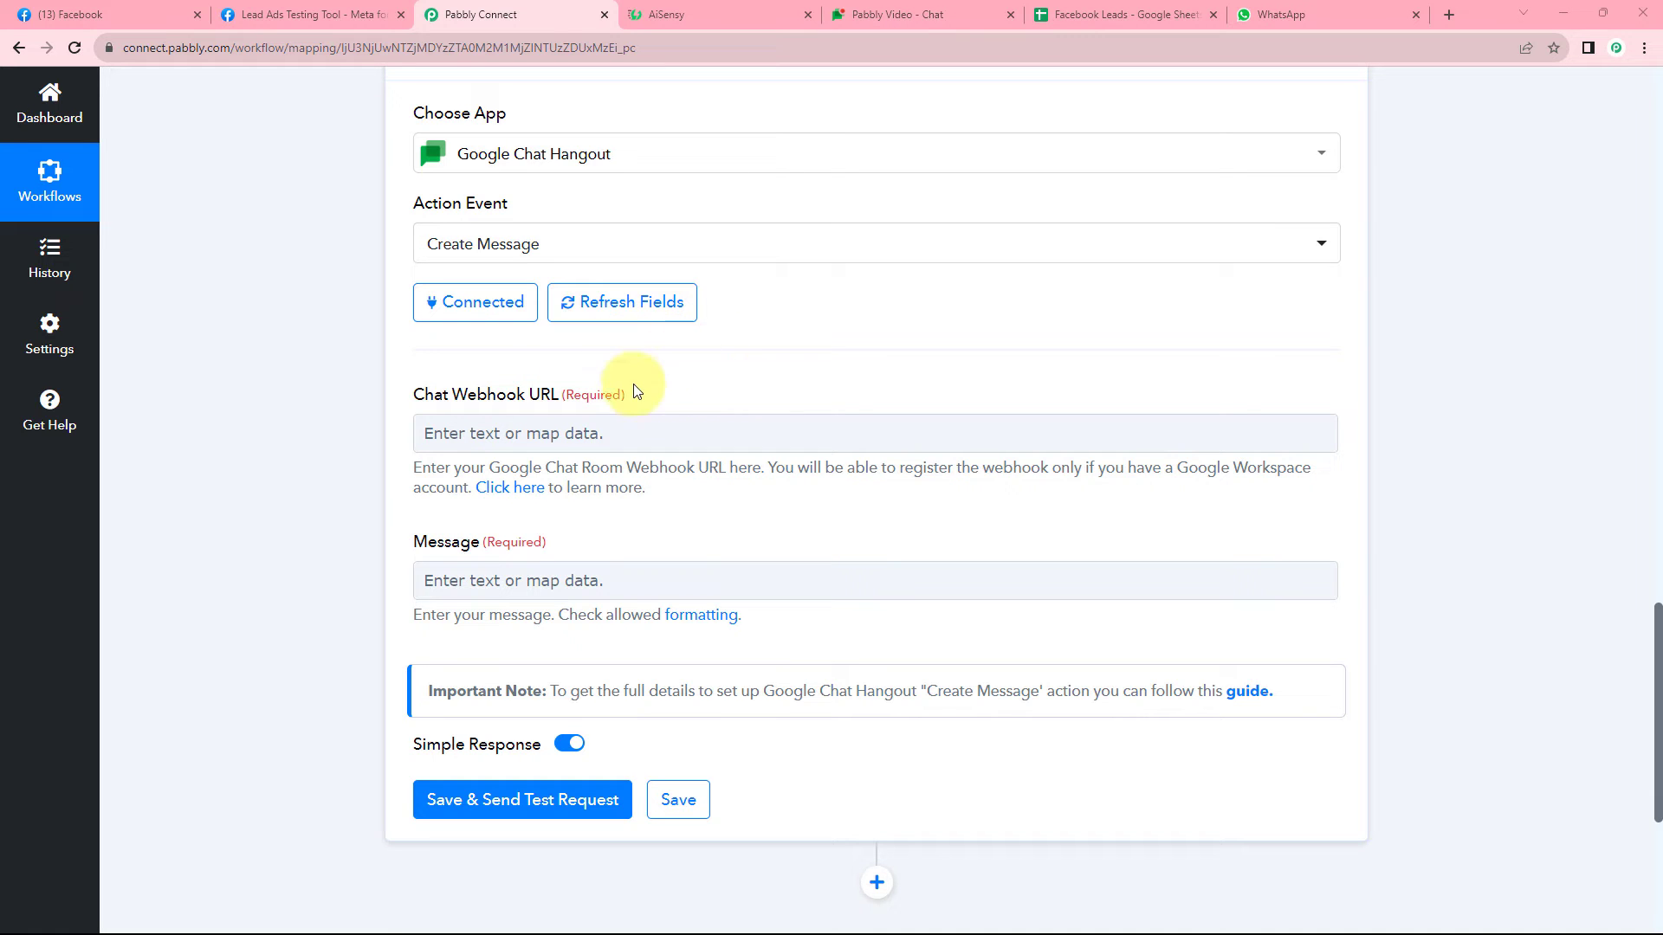
{"action": "left_click", "coordinate": [880, 14]}
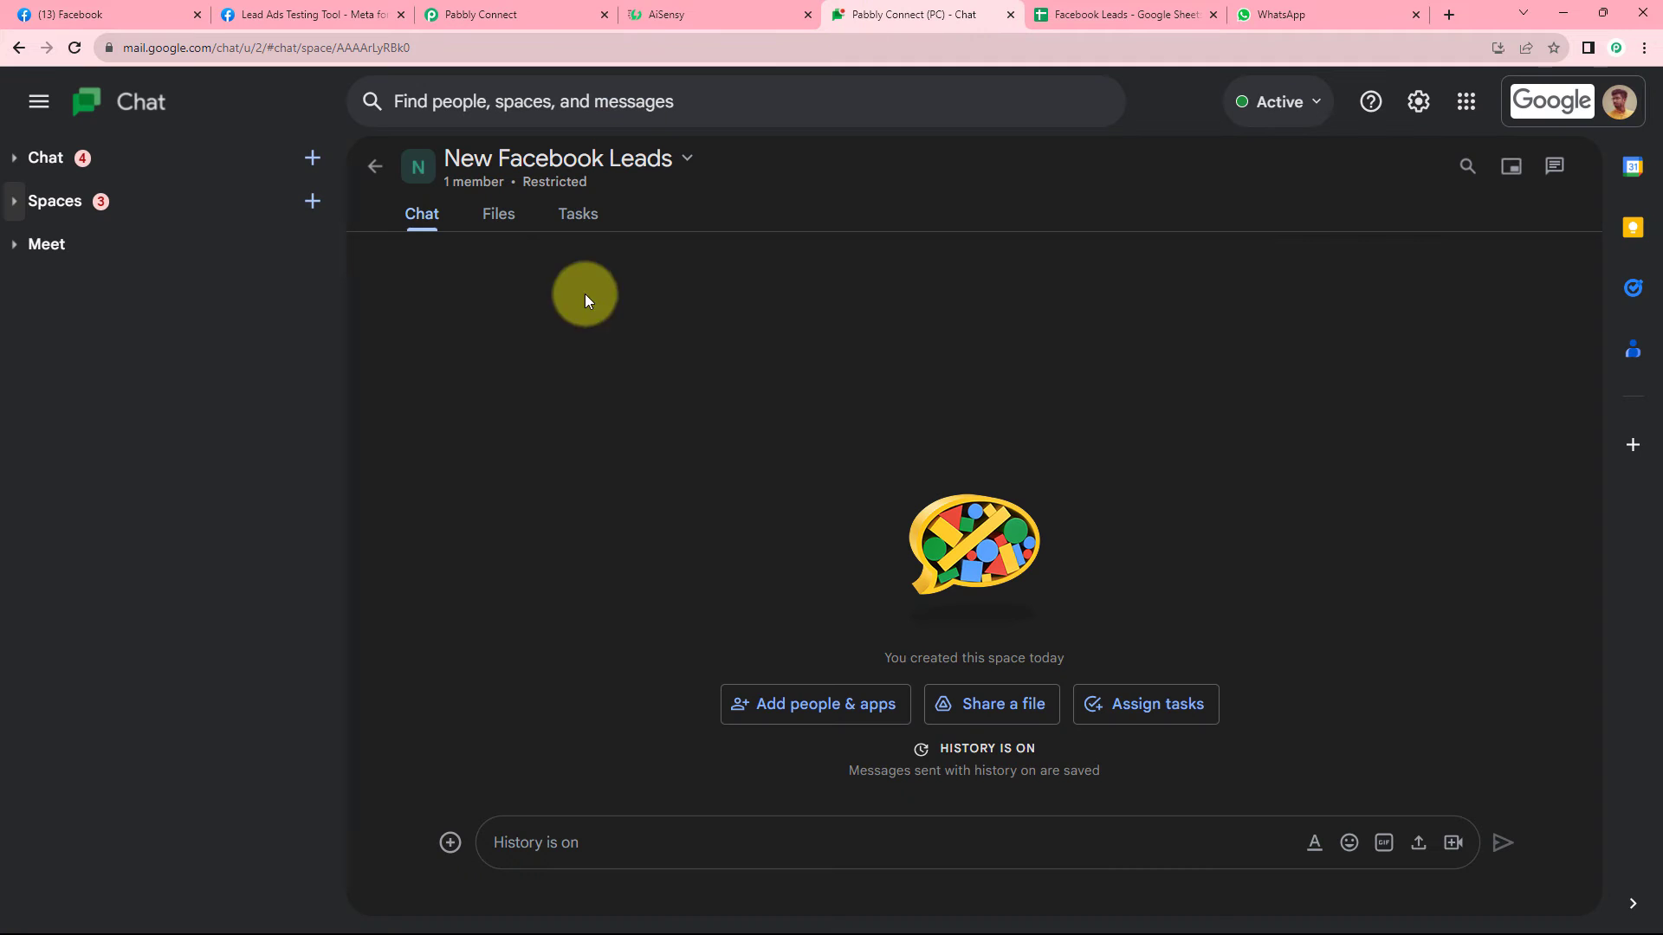
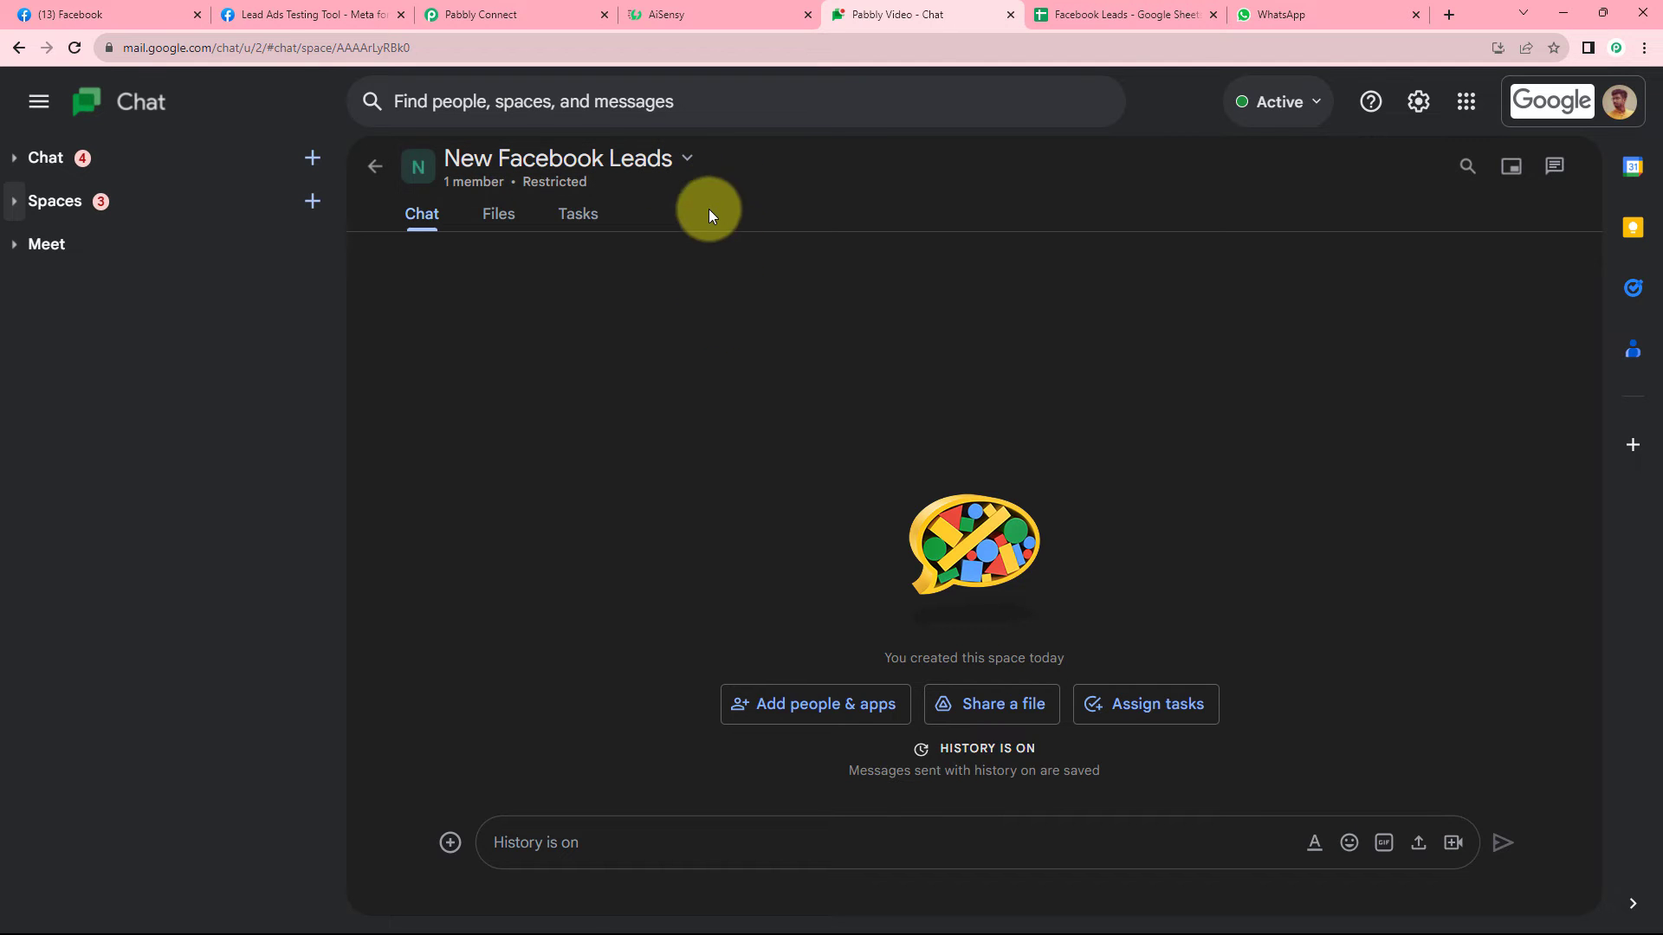
Create a 'Pabbly Connect' incoming webhook in the New Facebook Leads space and copy its URL.
{"action": "left_click", "coordinate": [685, 160]}
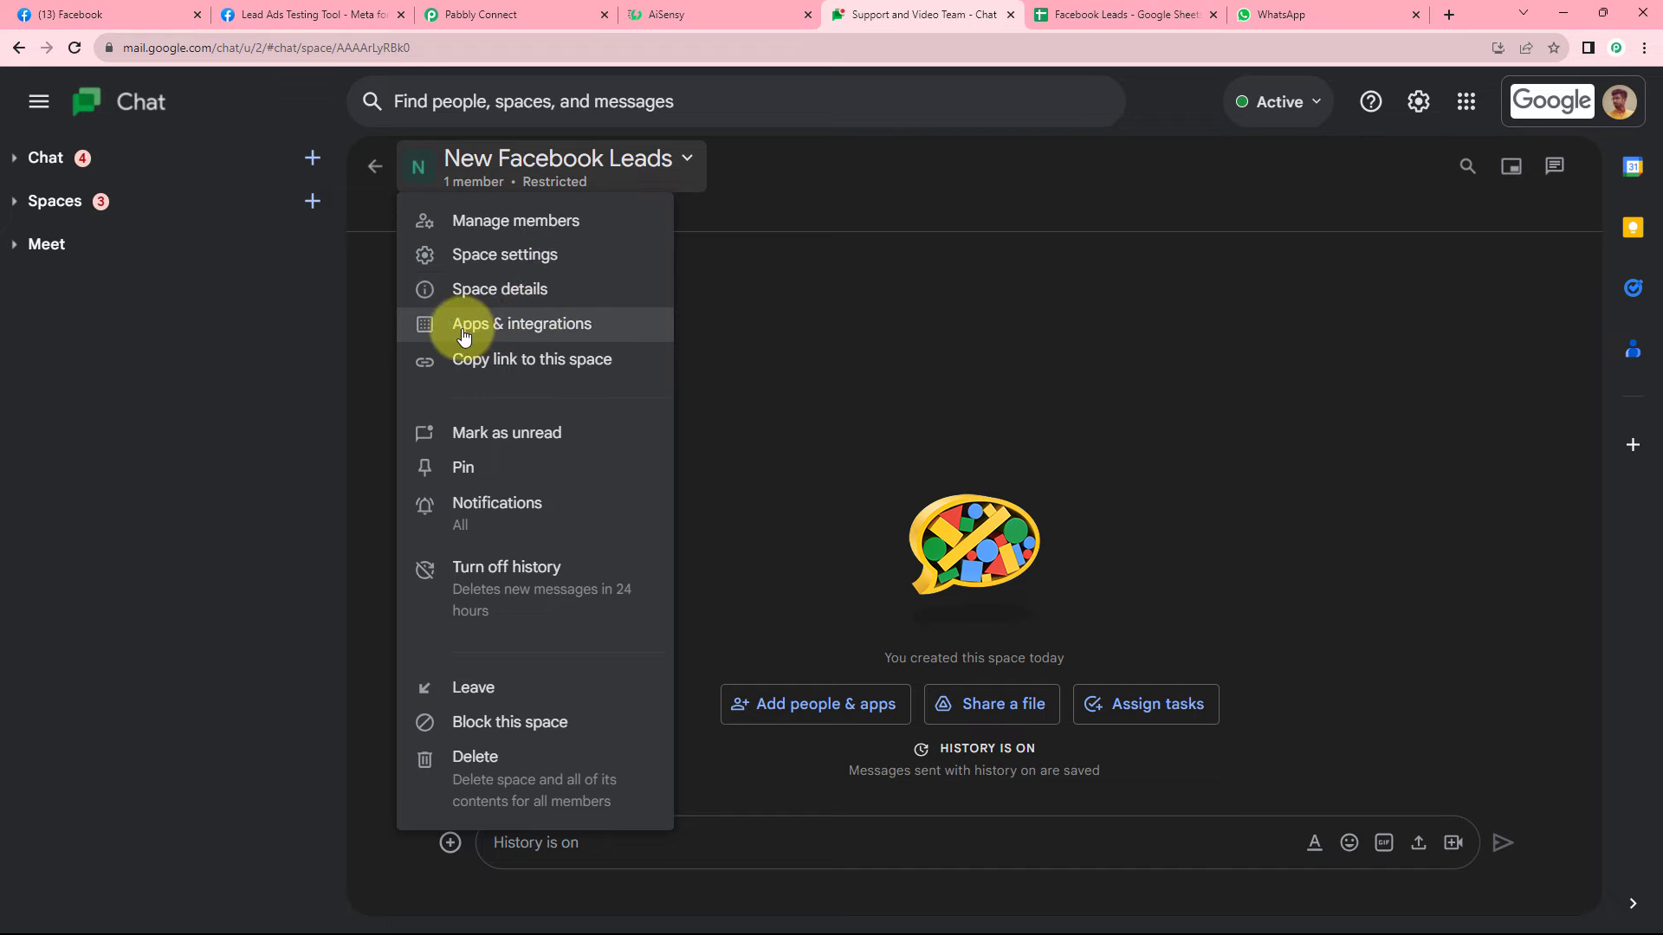
{"action": "left_click", "coordinate": [520, 326]}
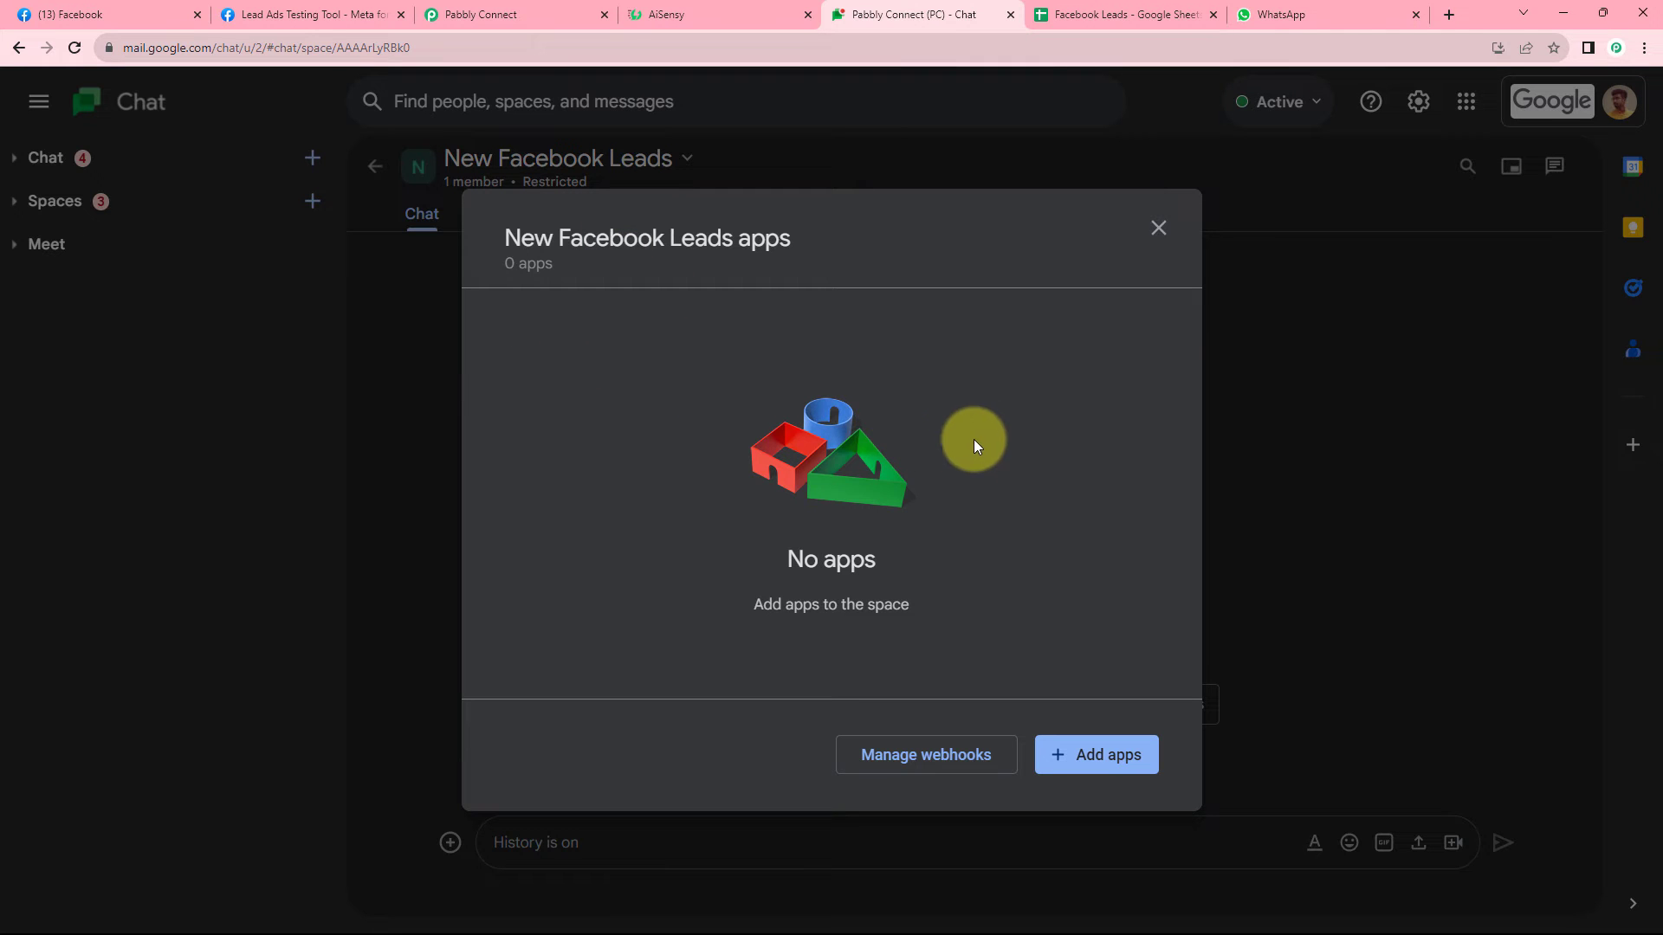
{"action": "left_click", "coordinate": [923, 759]}
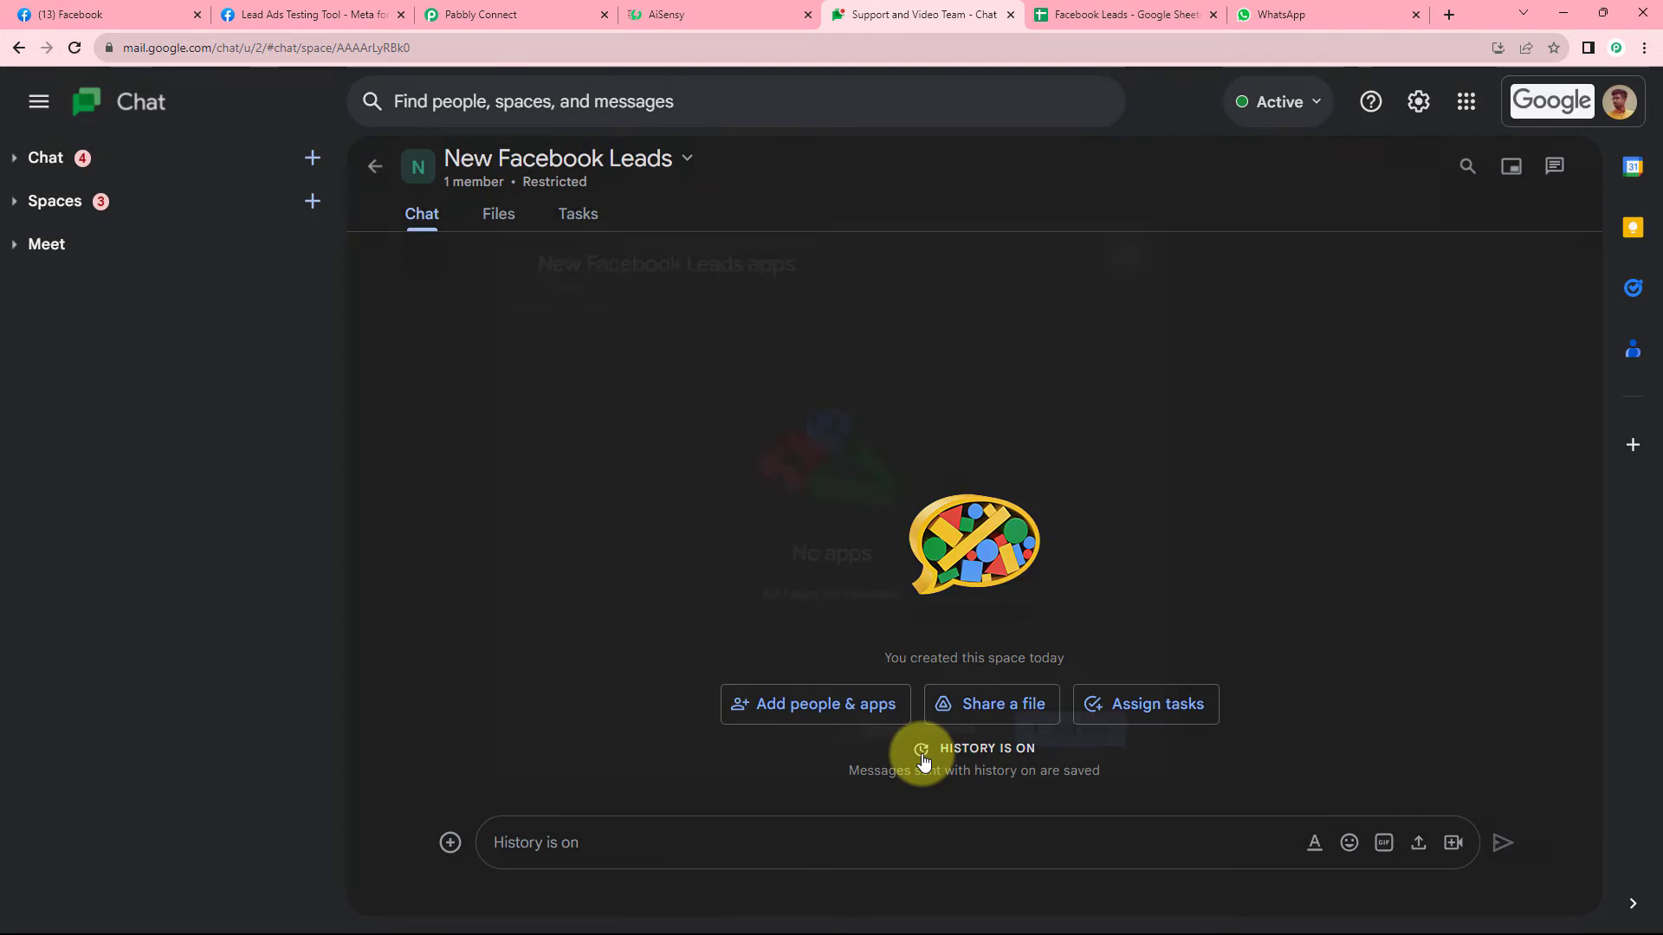
{"action": "left_click", "coordinate": [632, 435]}
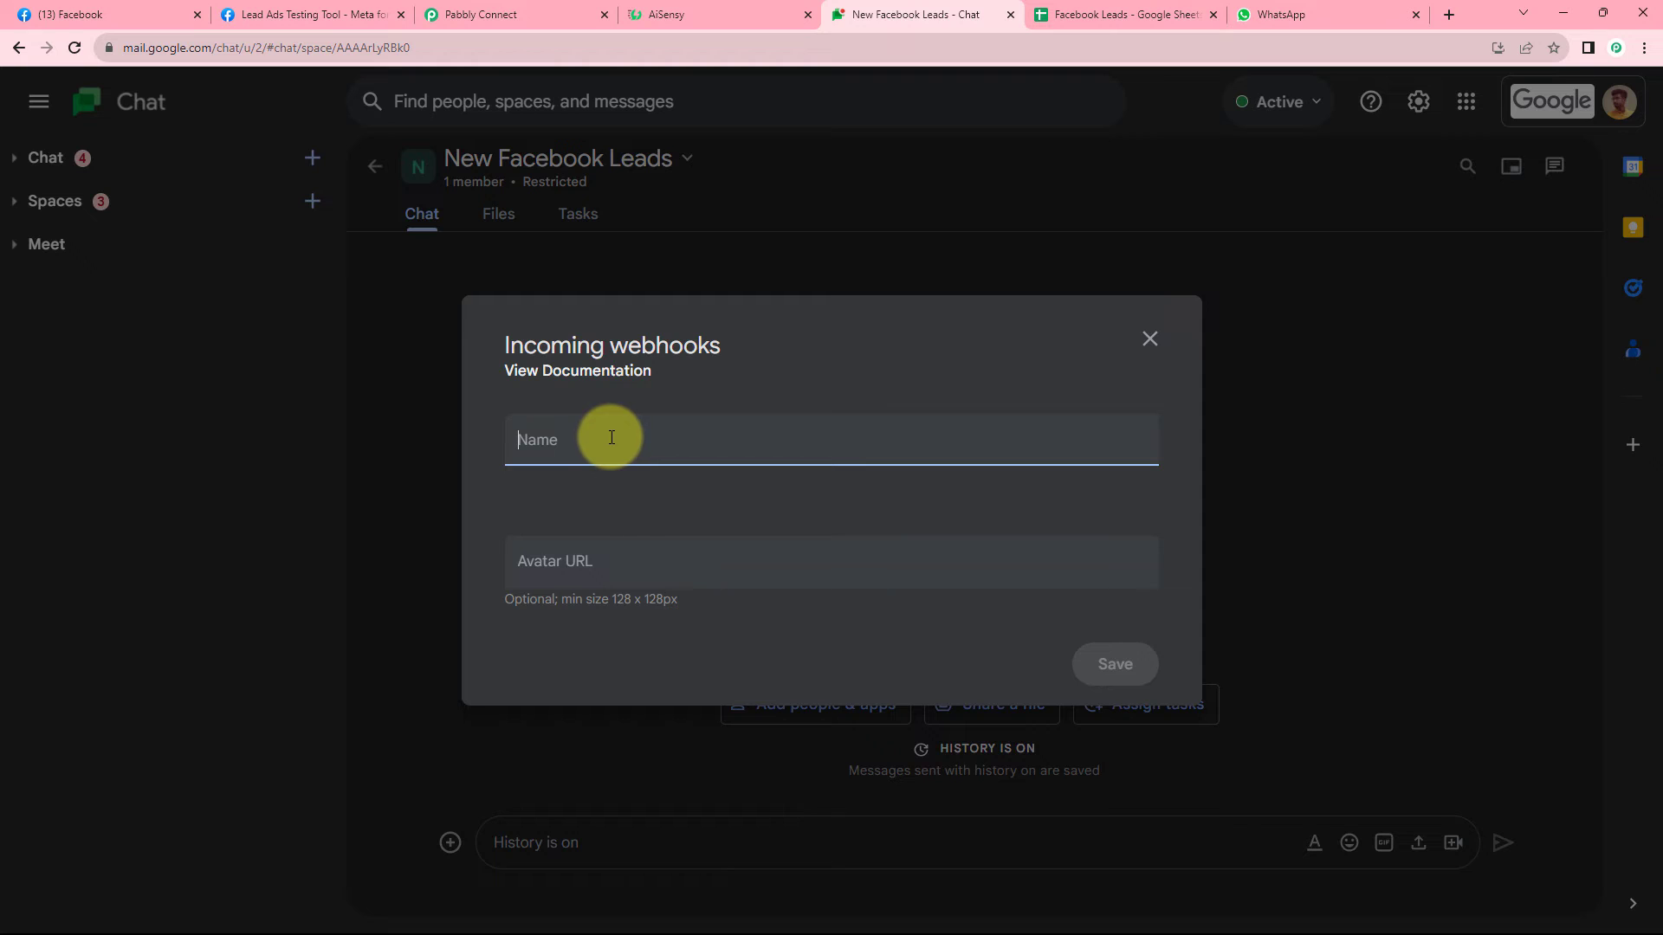
{"action": "type", "text": "Pabbly Coonect"}
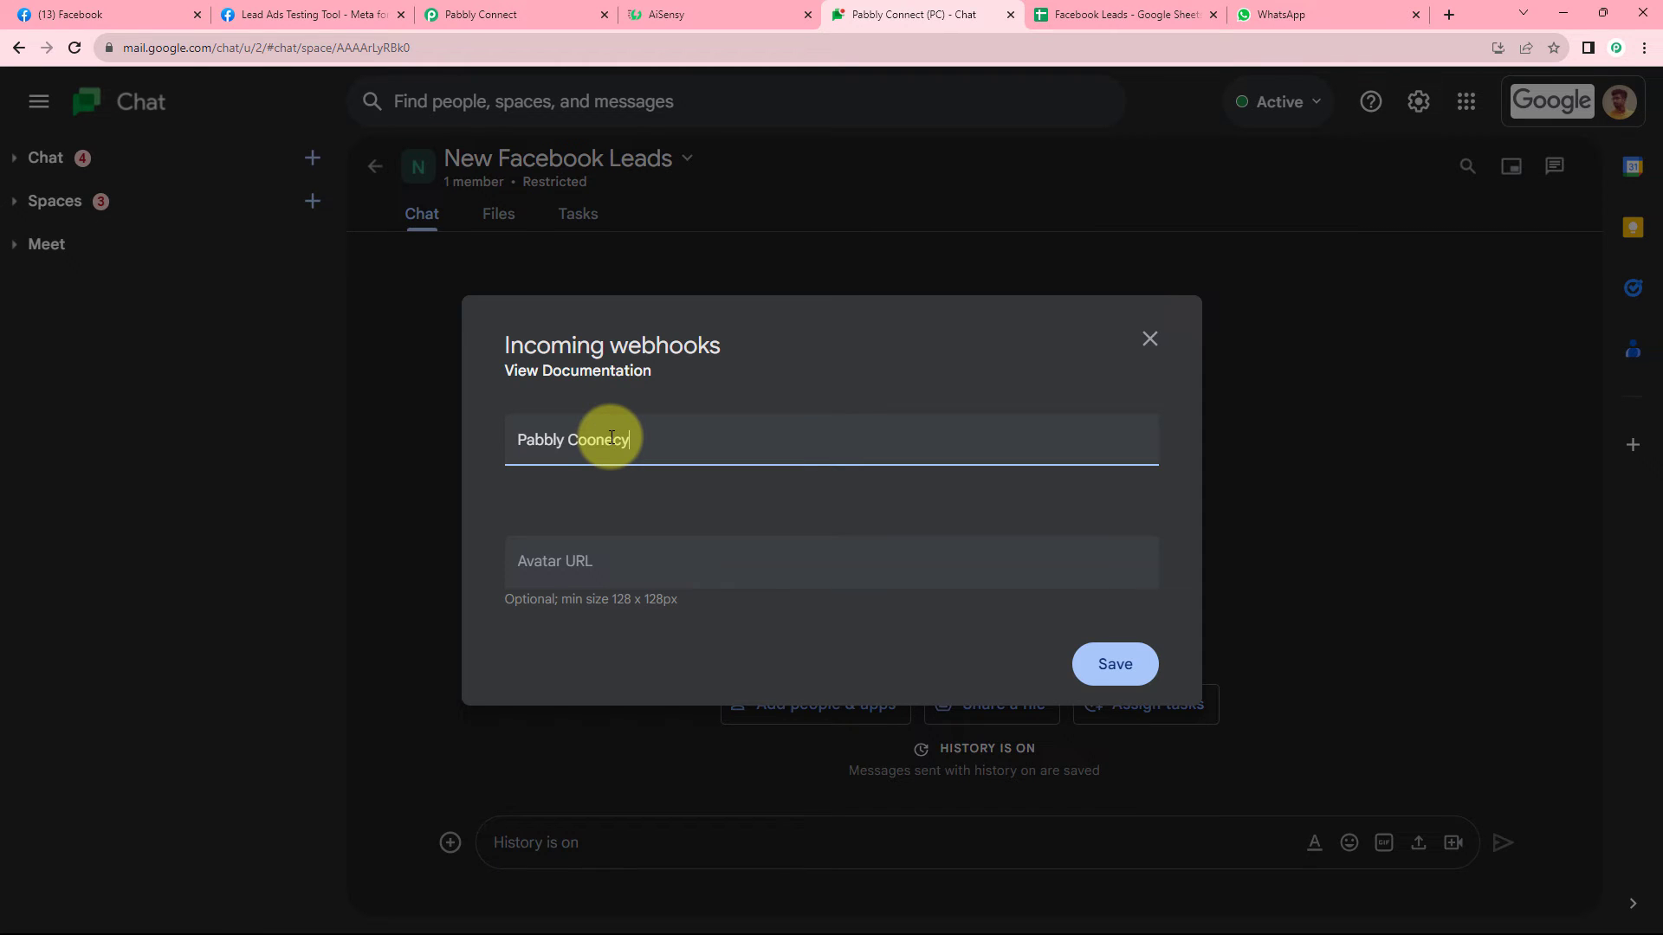
{"action": "left_click", "coordinate": [597, 440]}
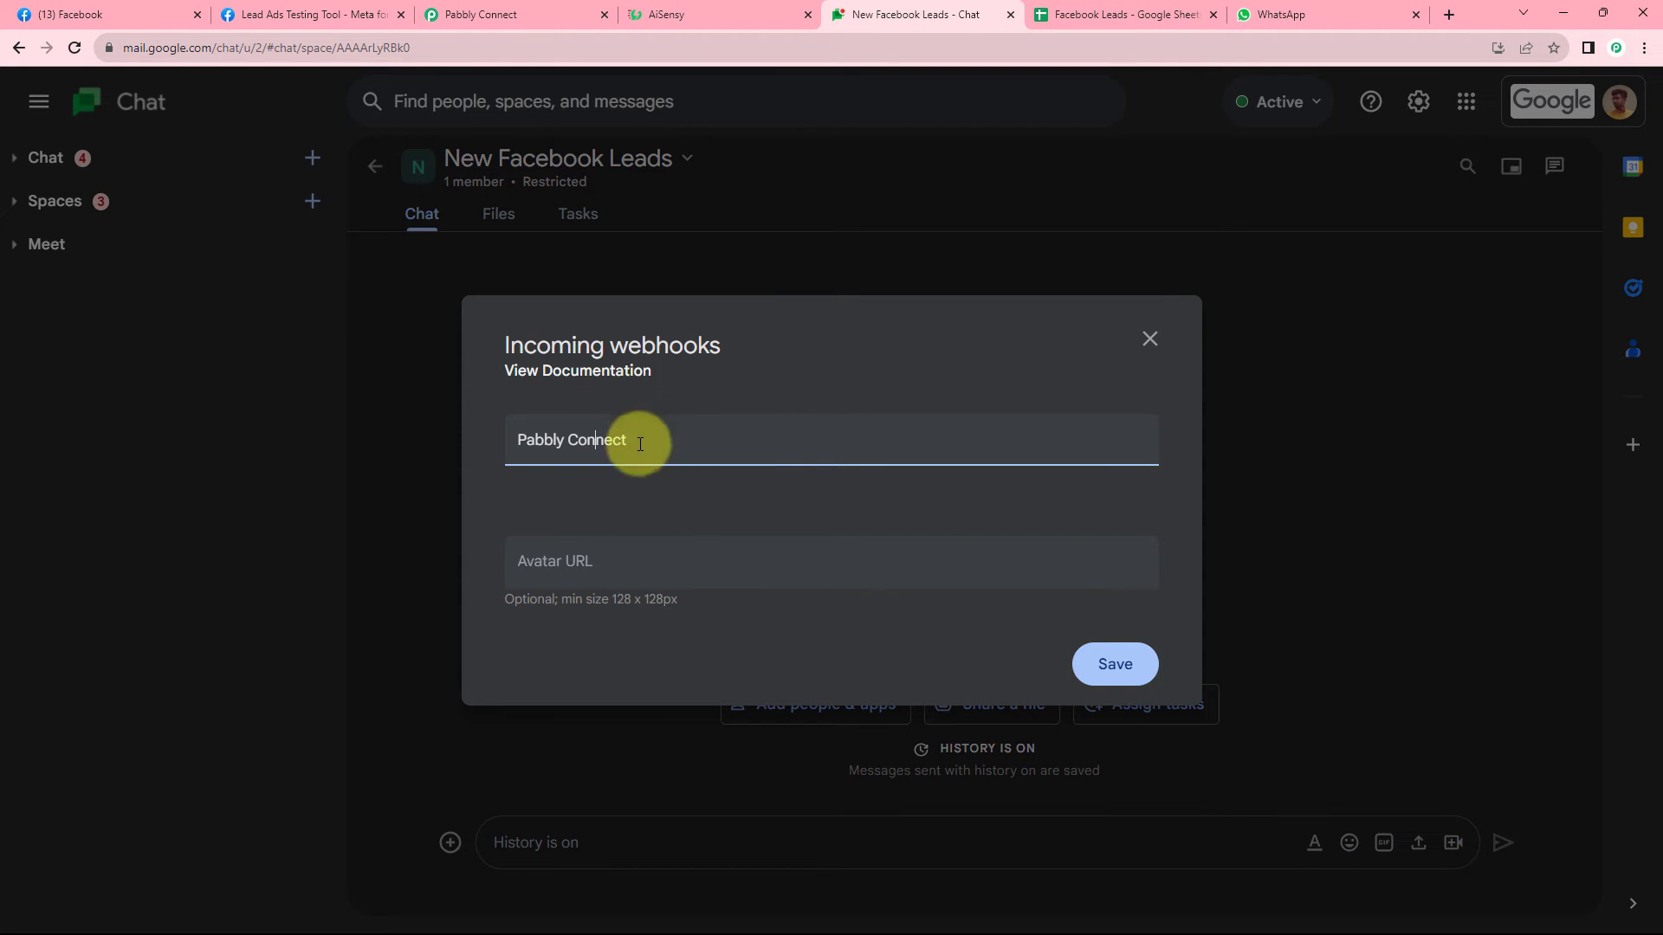
{"action": "left_click", "coordinate": [1107, 665]}
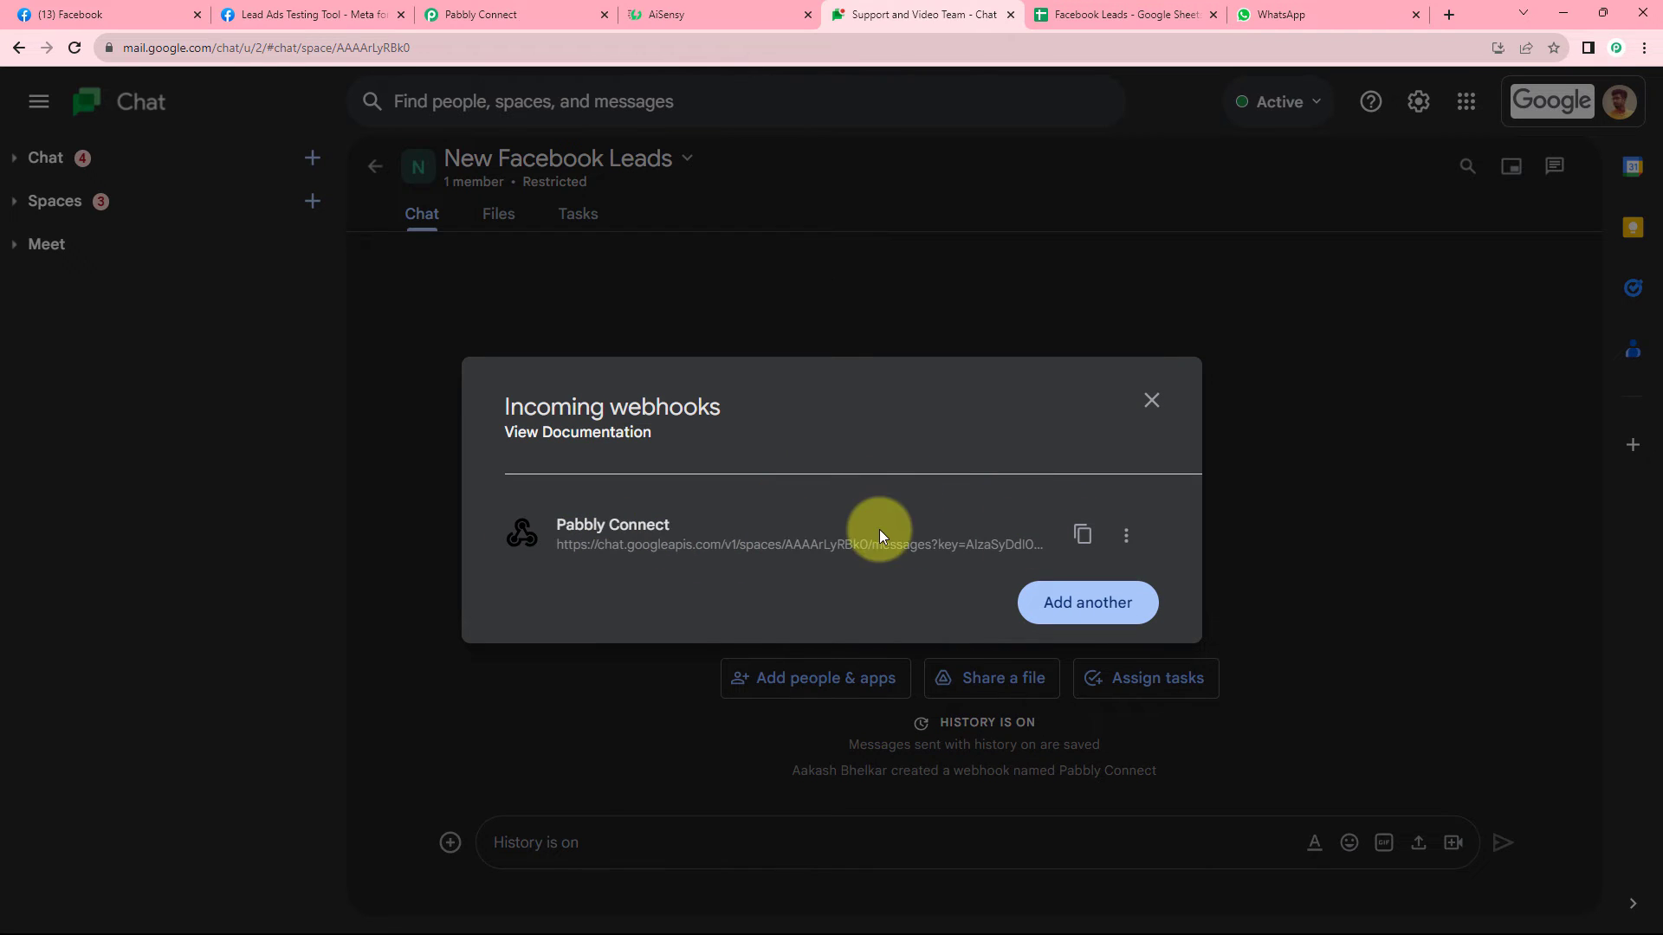
{"action": "left_click", "coordinate": [1085, 539]}
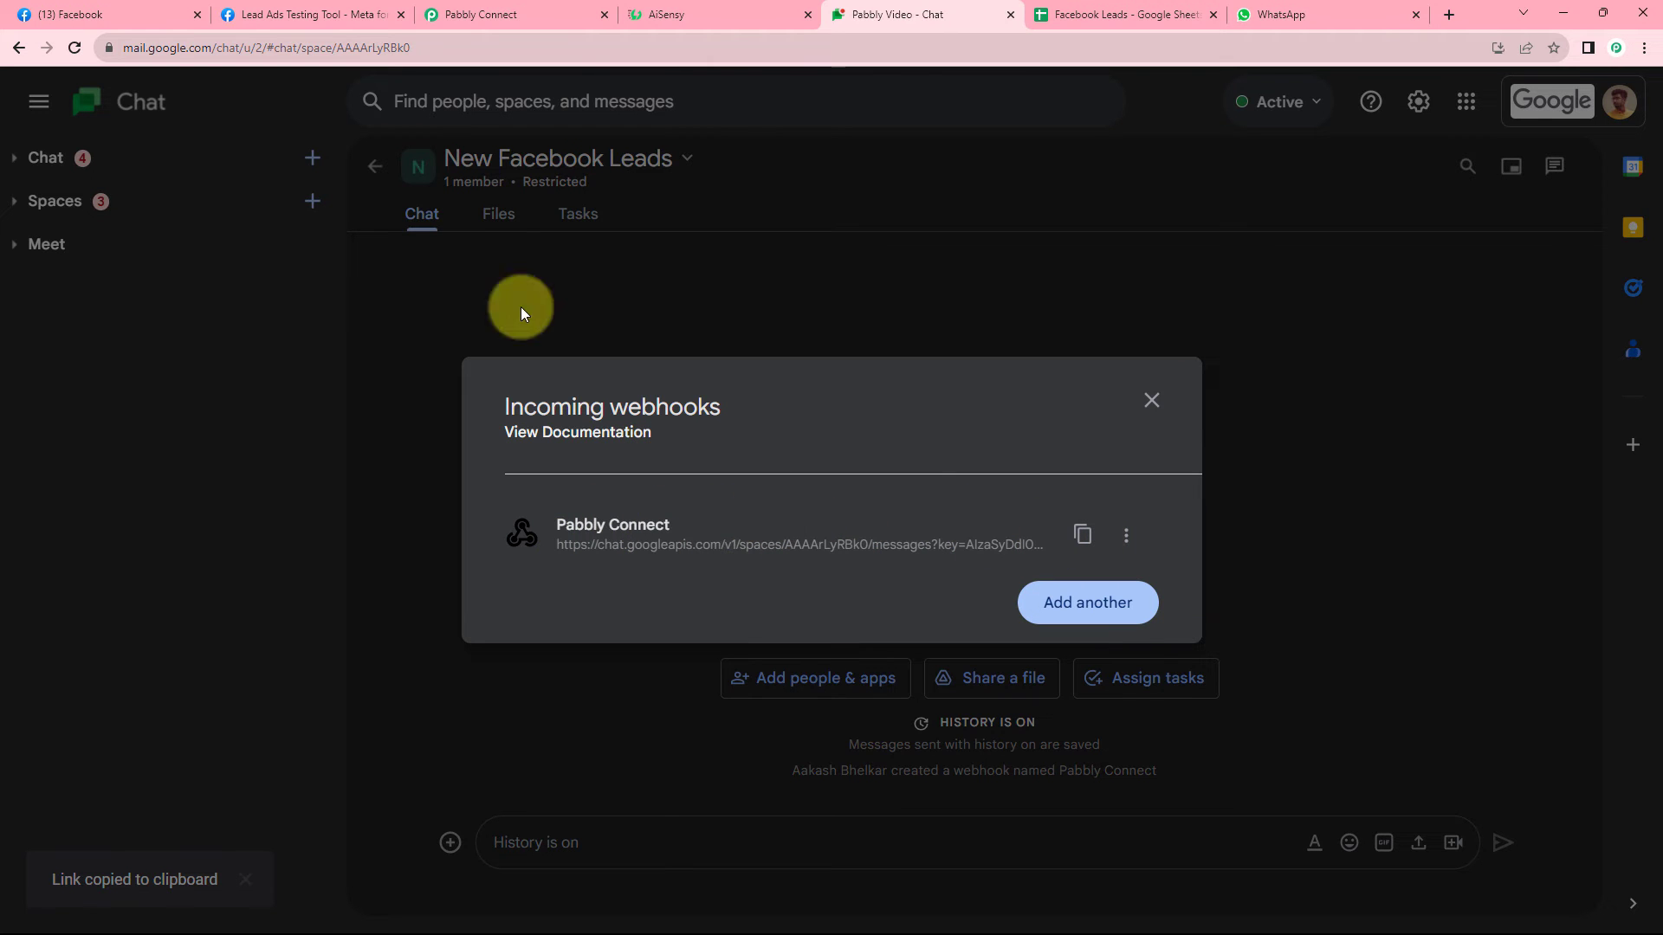
{"action": "left_click", "coordinate": [497, 17]}
Paste the Google Chat webhook URL into Chat Webhook URL and close the Incoming webhooks dialog.
{"action": "left_click", "coordinate": [479, 433]}
{"action": "right_click", "coordinate": [538, 428]}
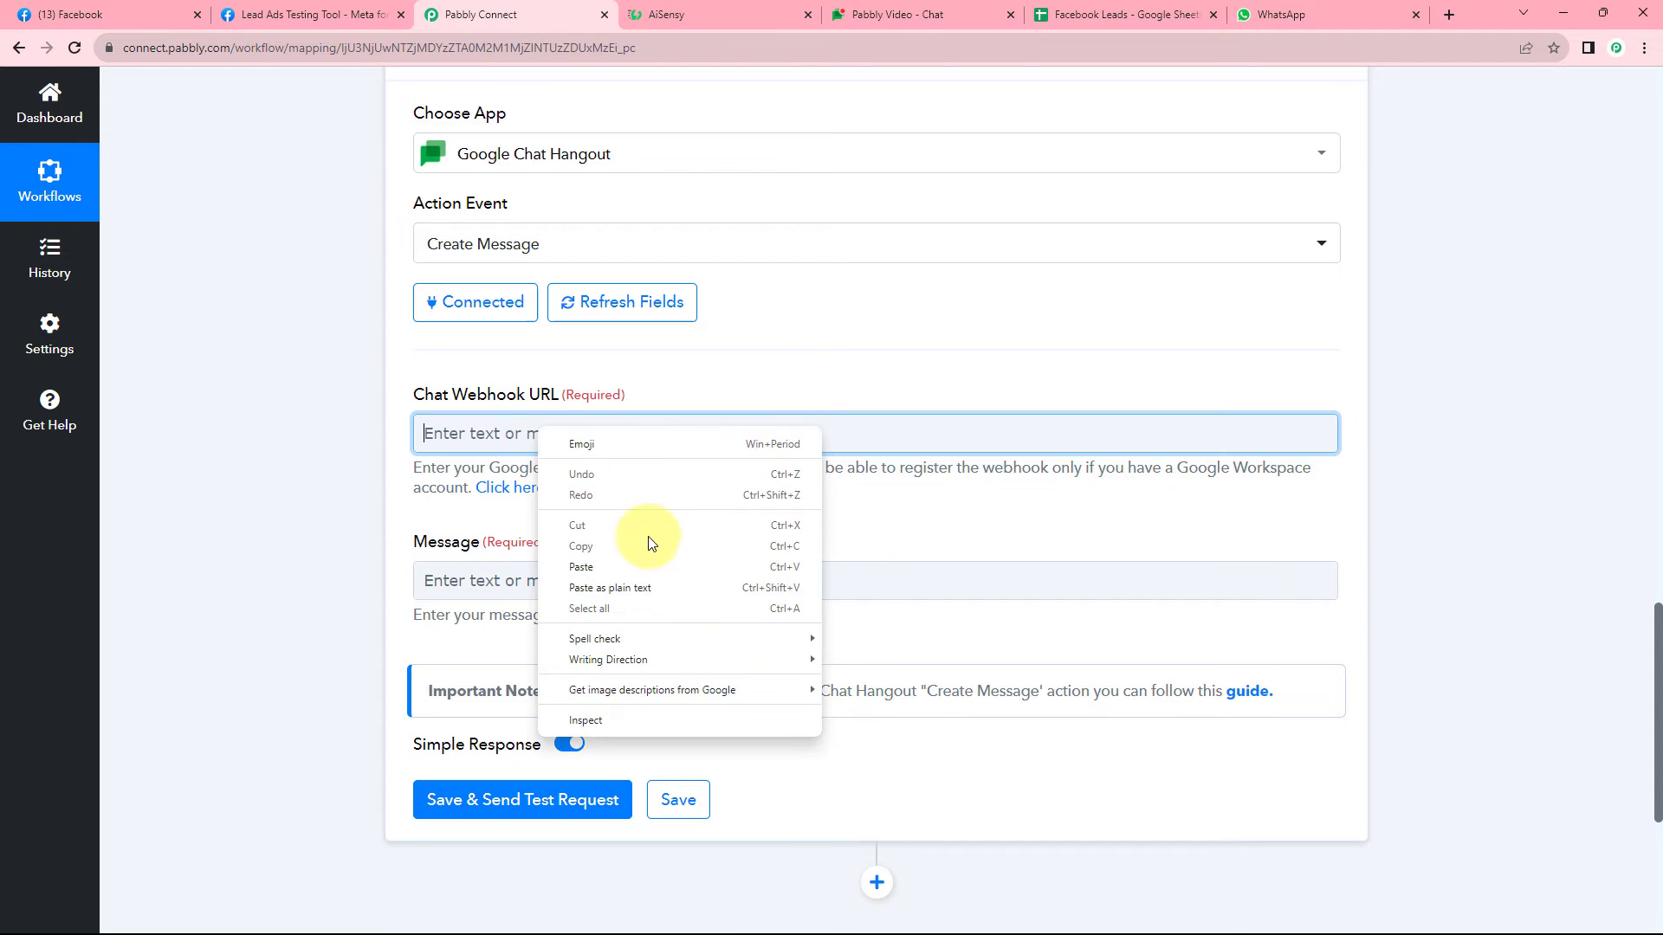
{"action": "left_click", "coordinate": [647, 564]}
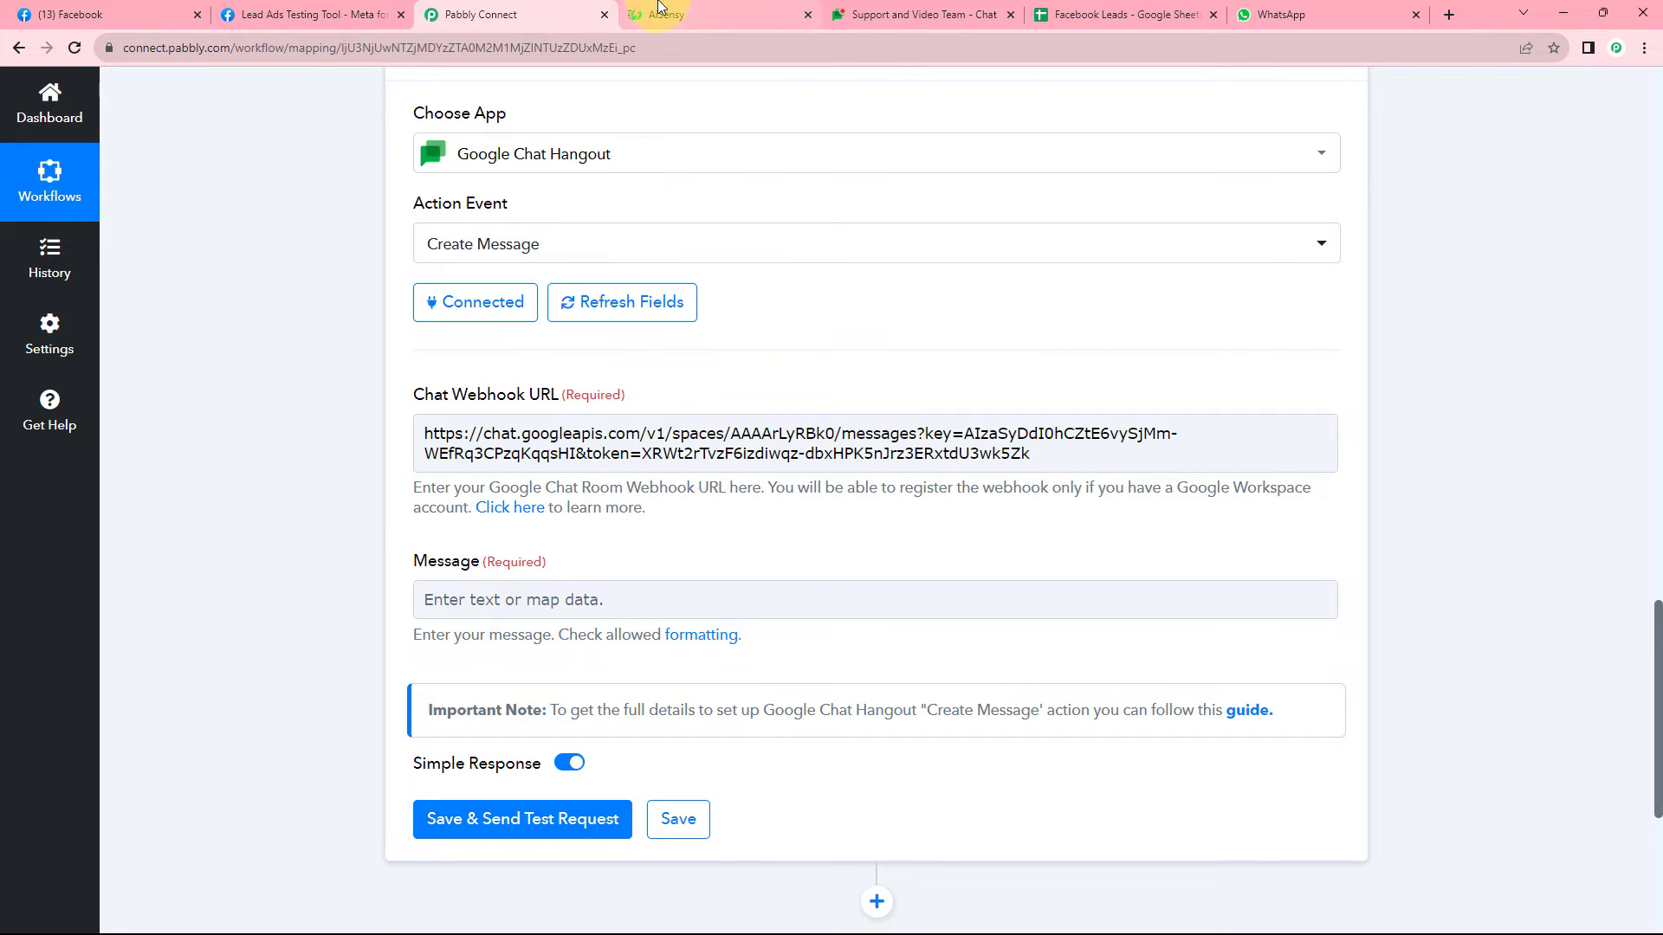
{"action": "left_click", "coordinate": [918, 14]}
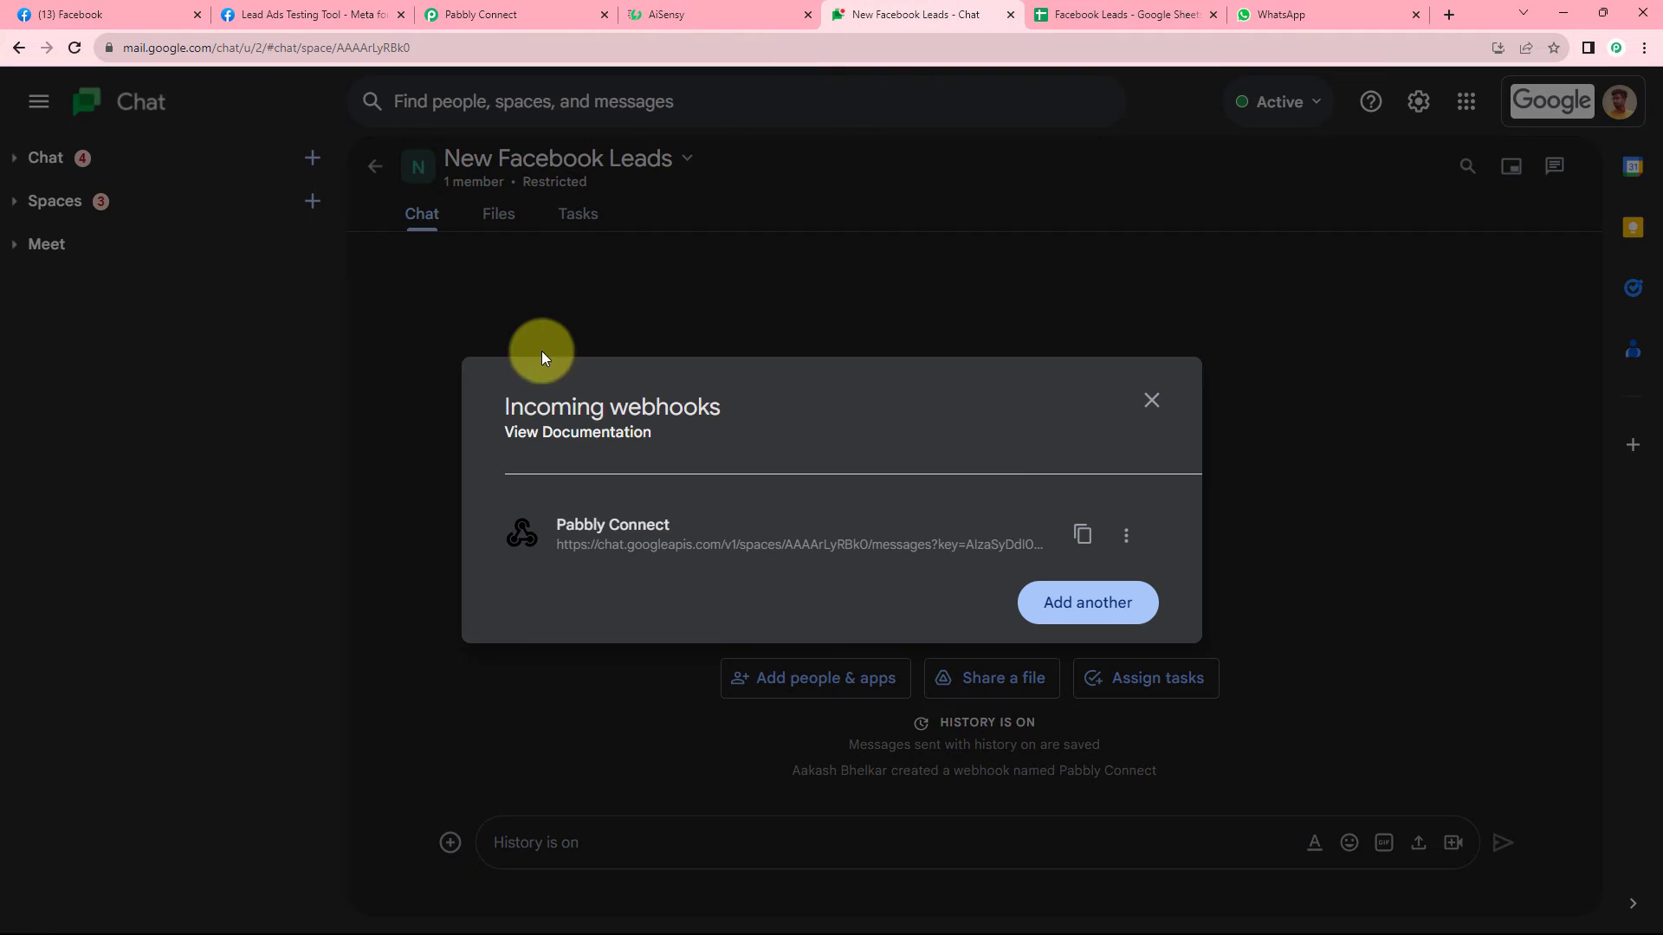
{"action": "left_click", "coordinate": [1151, 401]}
{"action": "left_click", "coordinate": [456, 13]}
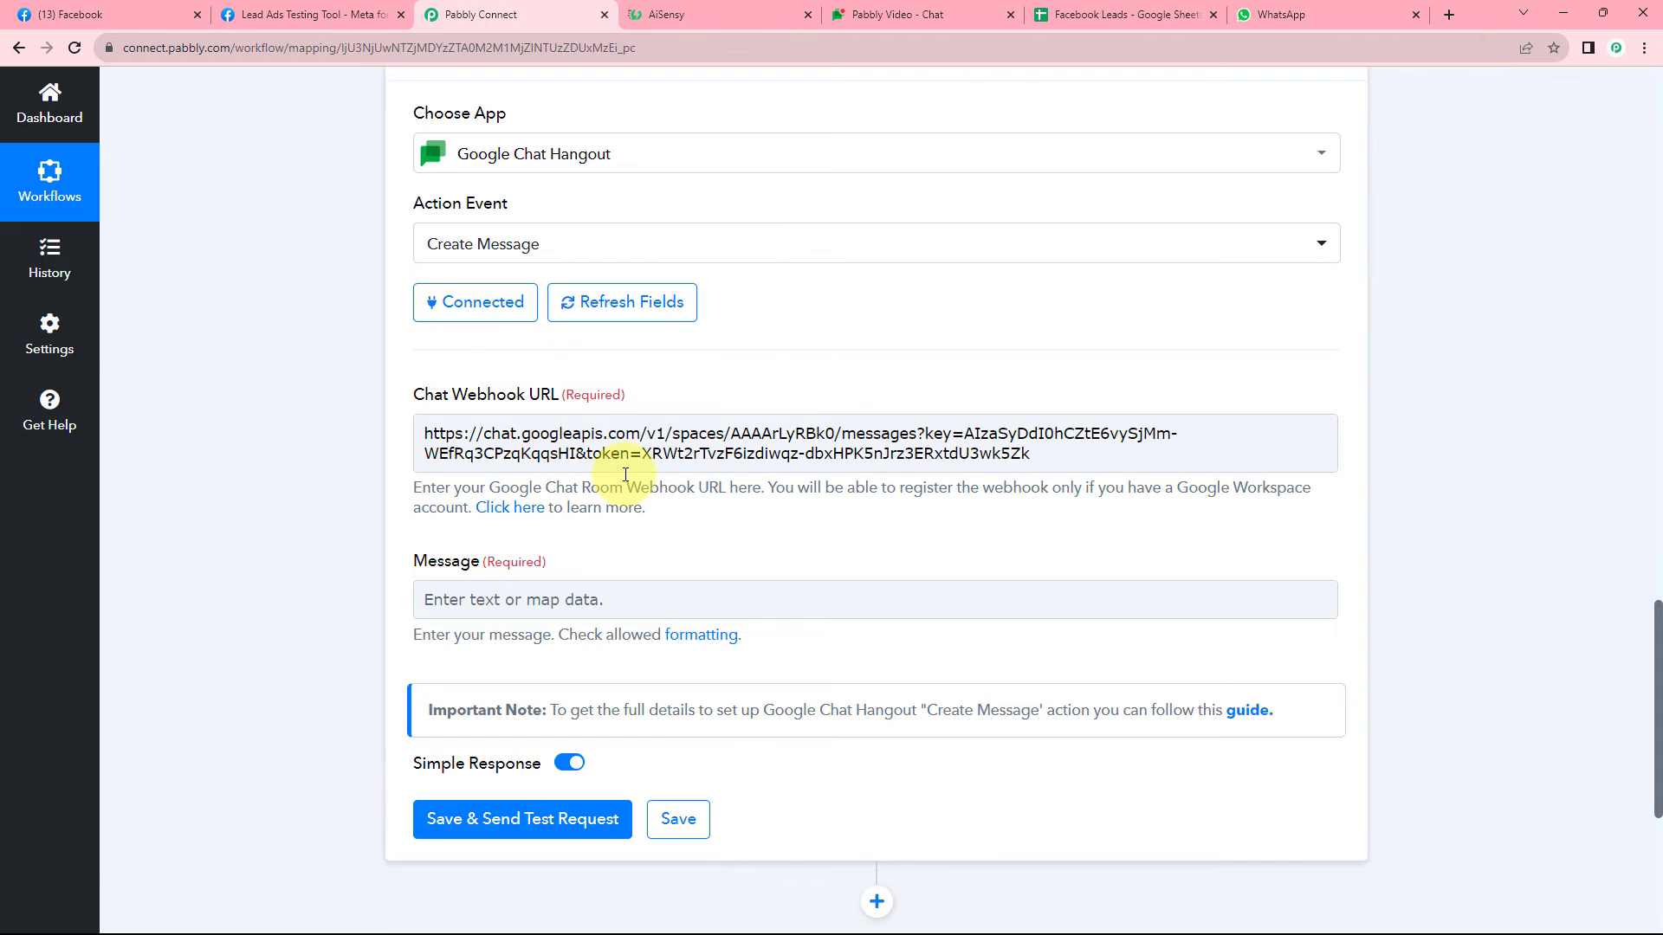
{"action": "scroll", "coordinate": [372, 537], "scroll_direction": "down", "scroll_amount": 2}
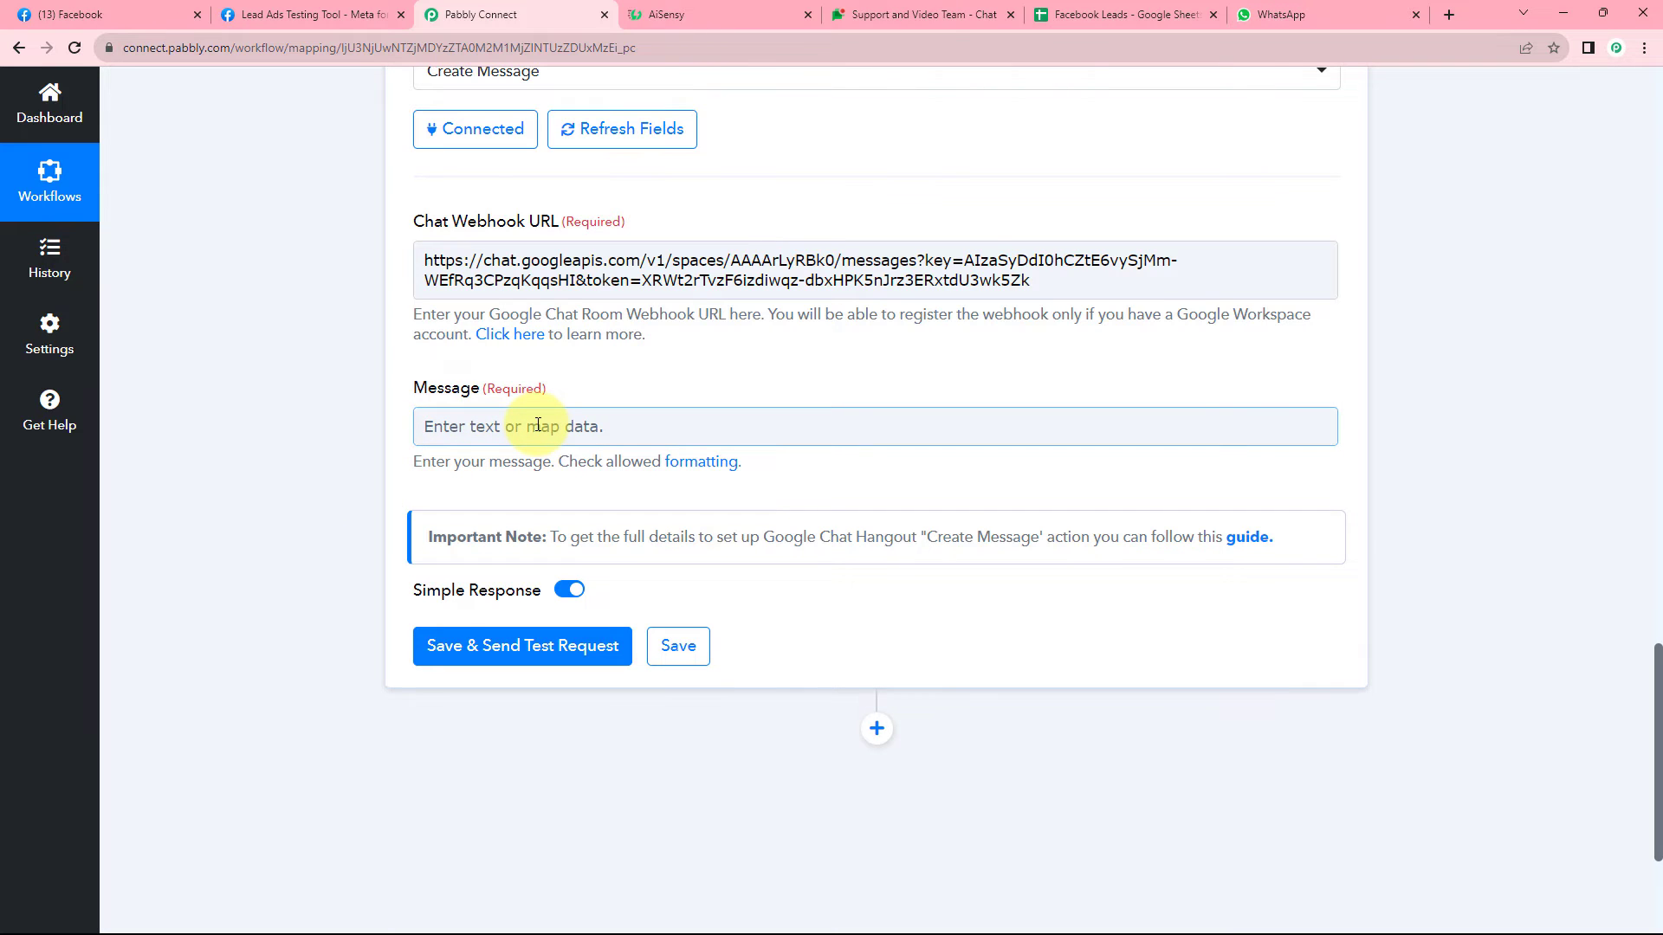
Type a 'Hello Team,' greeting, a new-lead notice line, and Name:, Email:, Mobile No.: labels.
{"action": "left_click", "coordinate": [536, 434]}
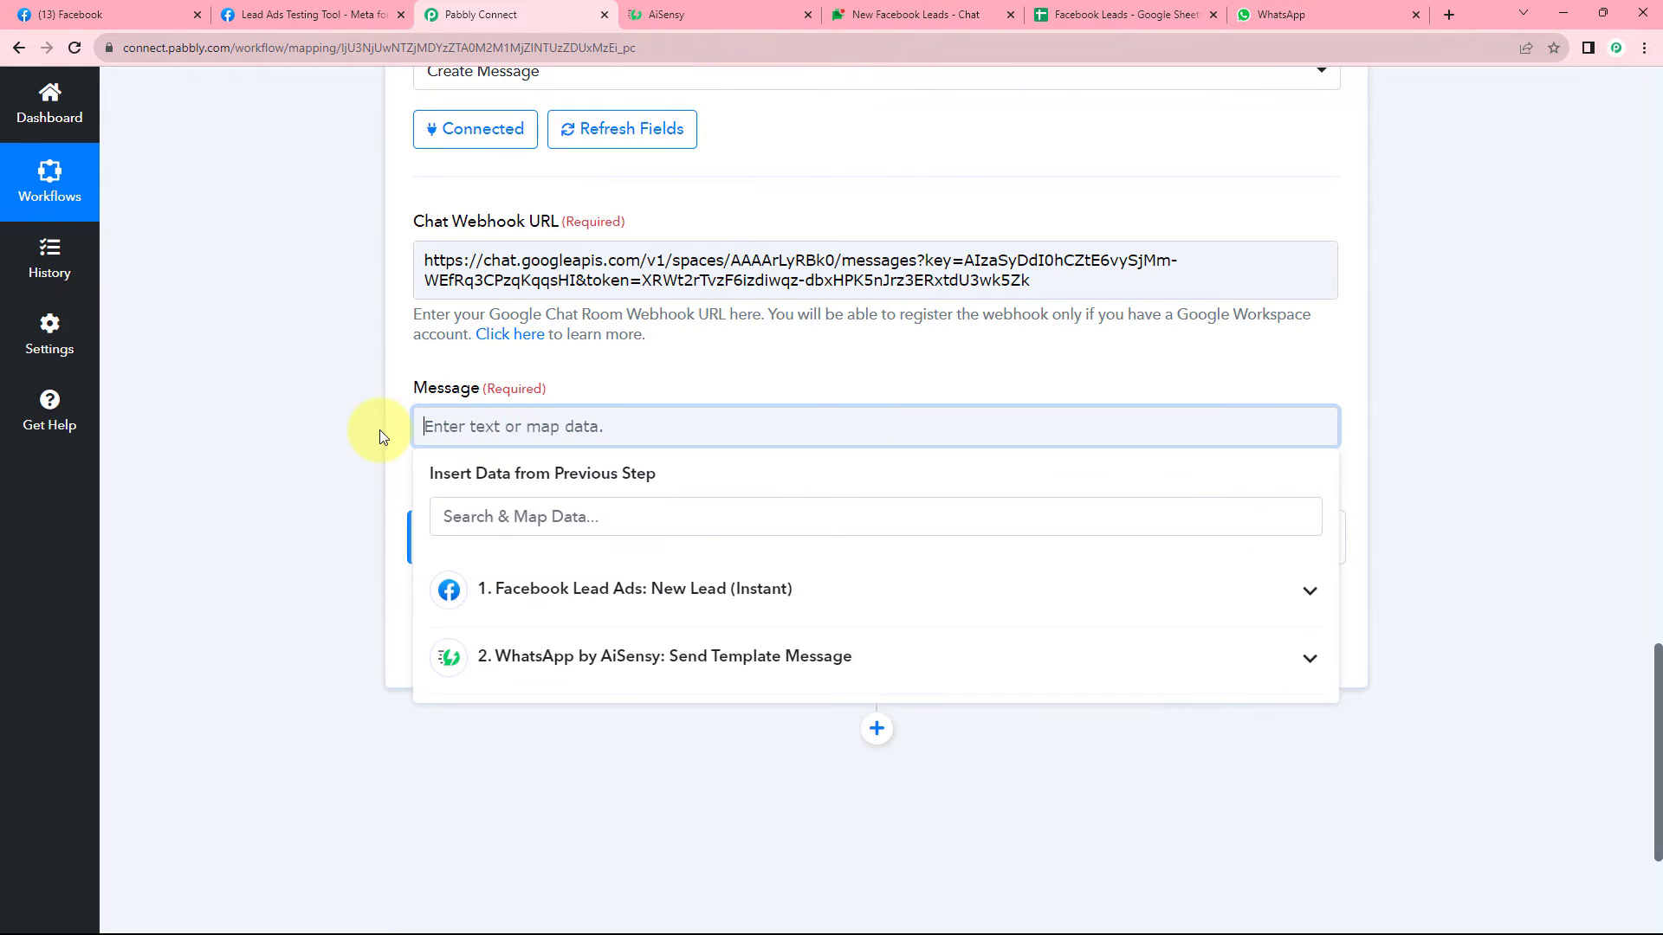
{"action": "type", "text": "Hello "}
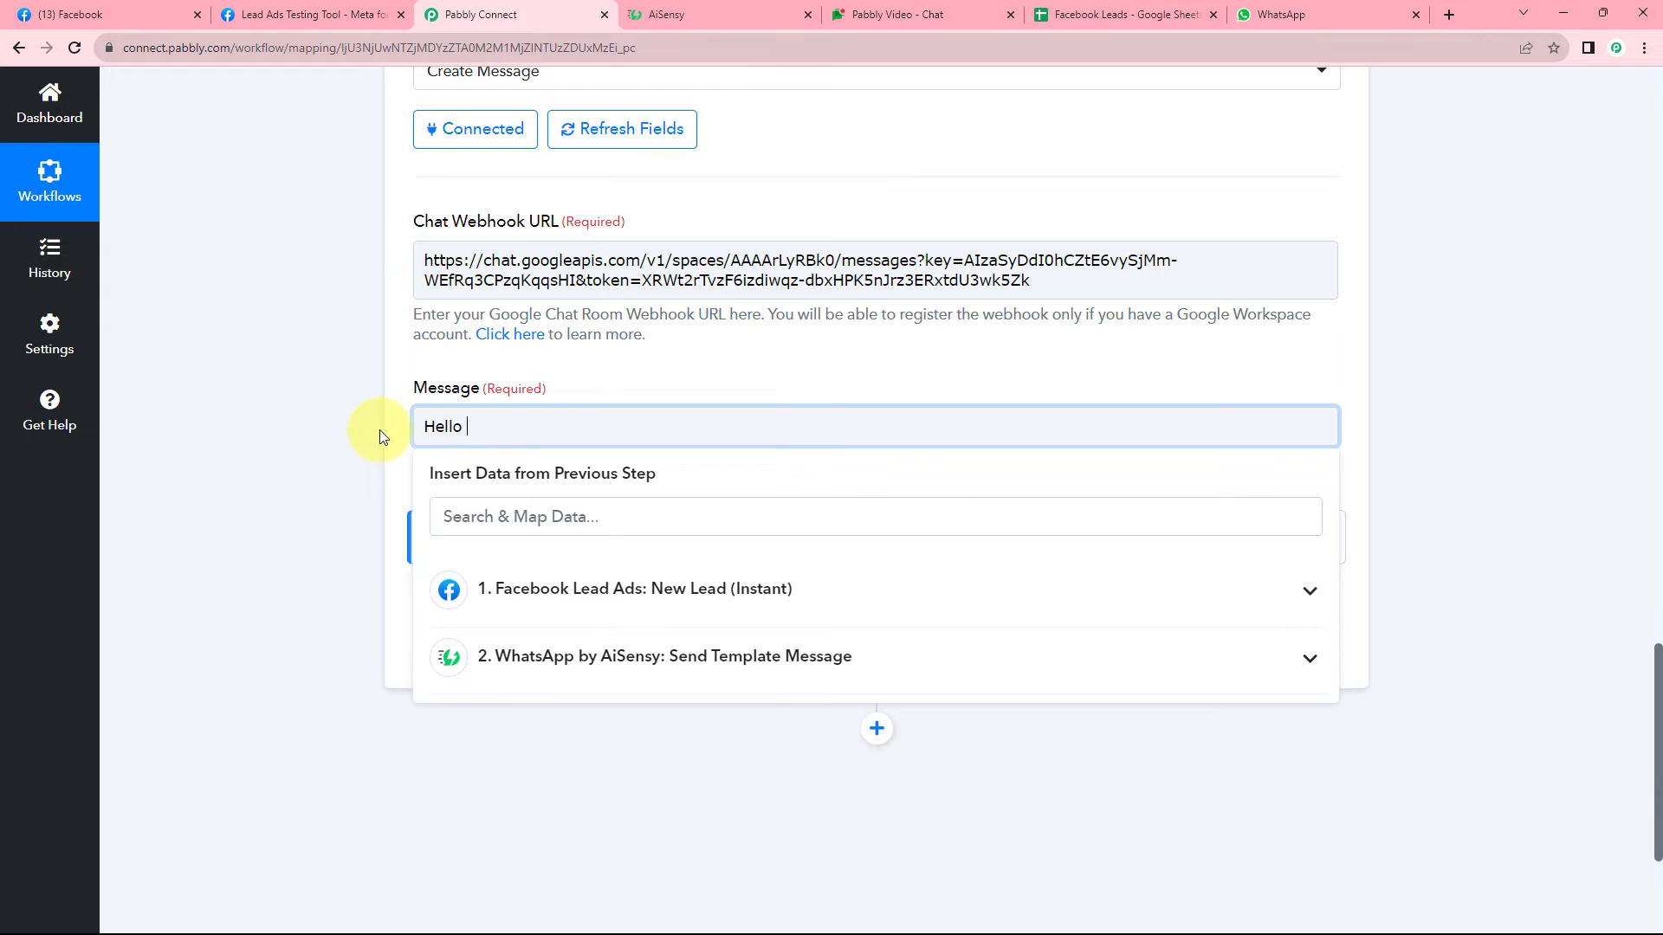
{"action": "type", "text": "Team,"}
{"action": "key", "text": "Return"}
{"action": "type", "text": "A new lead is generated in Fa"}
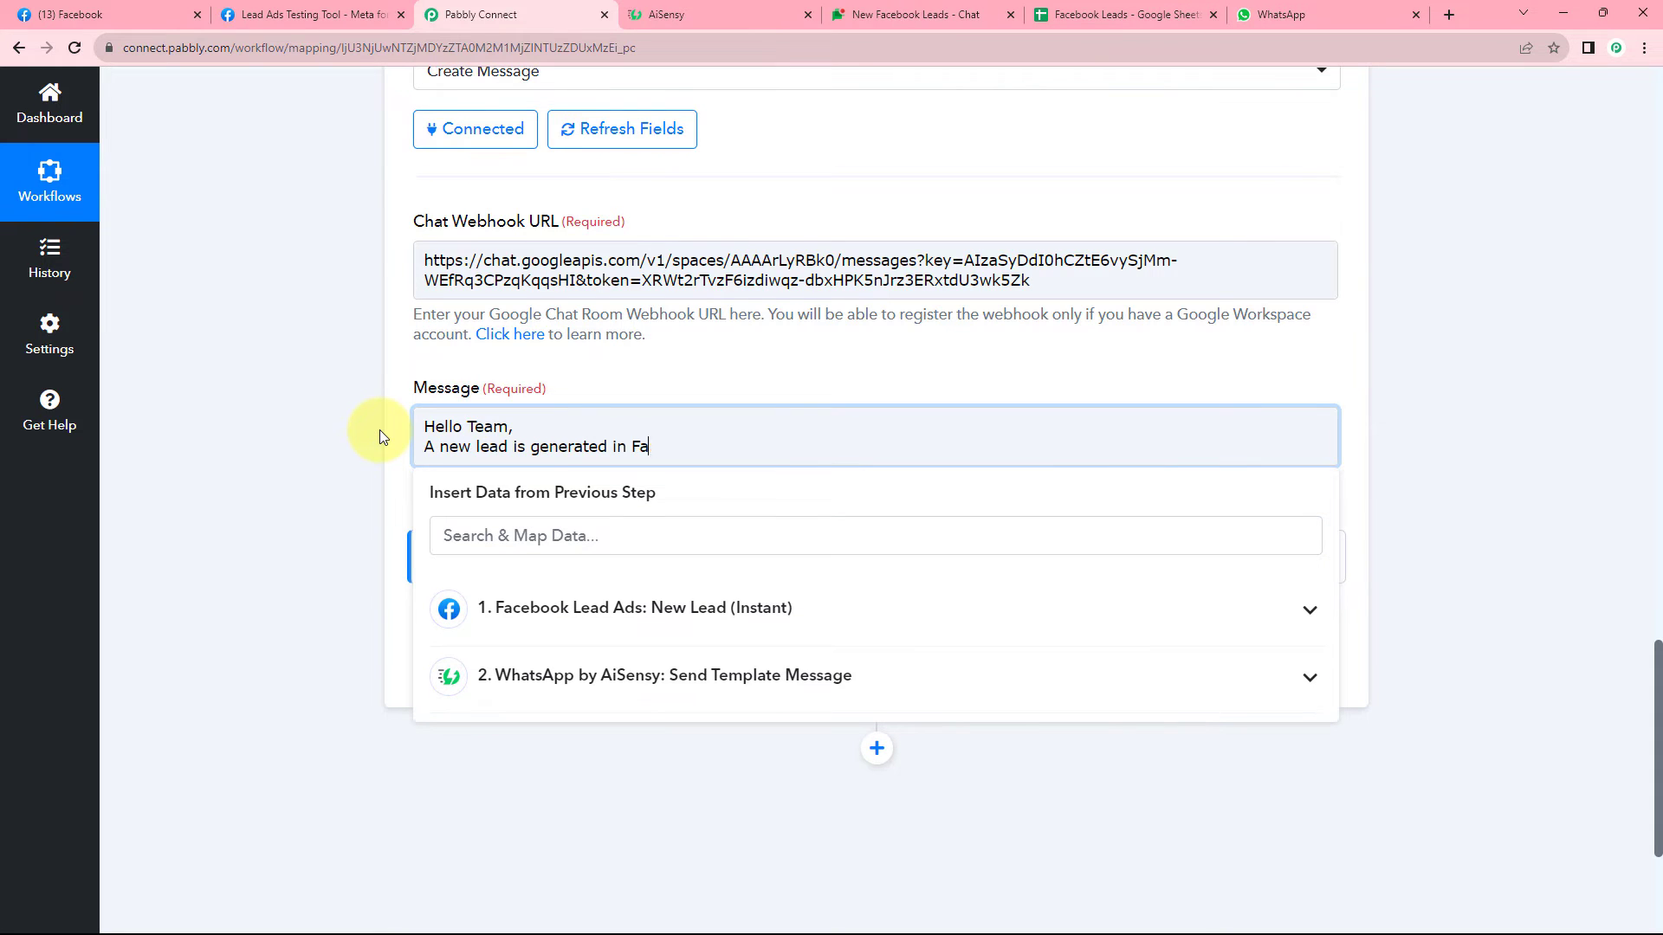
{"action": "key", "text": "BackSpace"}
{"action": "key", "text": "BackSpace"}
{"action": "type", "text": "ead Ads:"}
{"action": "key", "text": "Return"}
{"action": "key", "text": "Return"}
{"action": "type", "text": "Name:"}
{"action": "key", "text": "Return"}
{"action": "type", "text": "Email:"}
{"action": "key", "text": "Return"}
{"action": "type", "text": "Mobile No.:"}
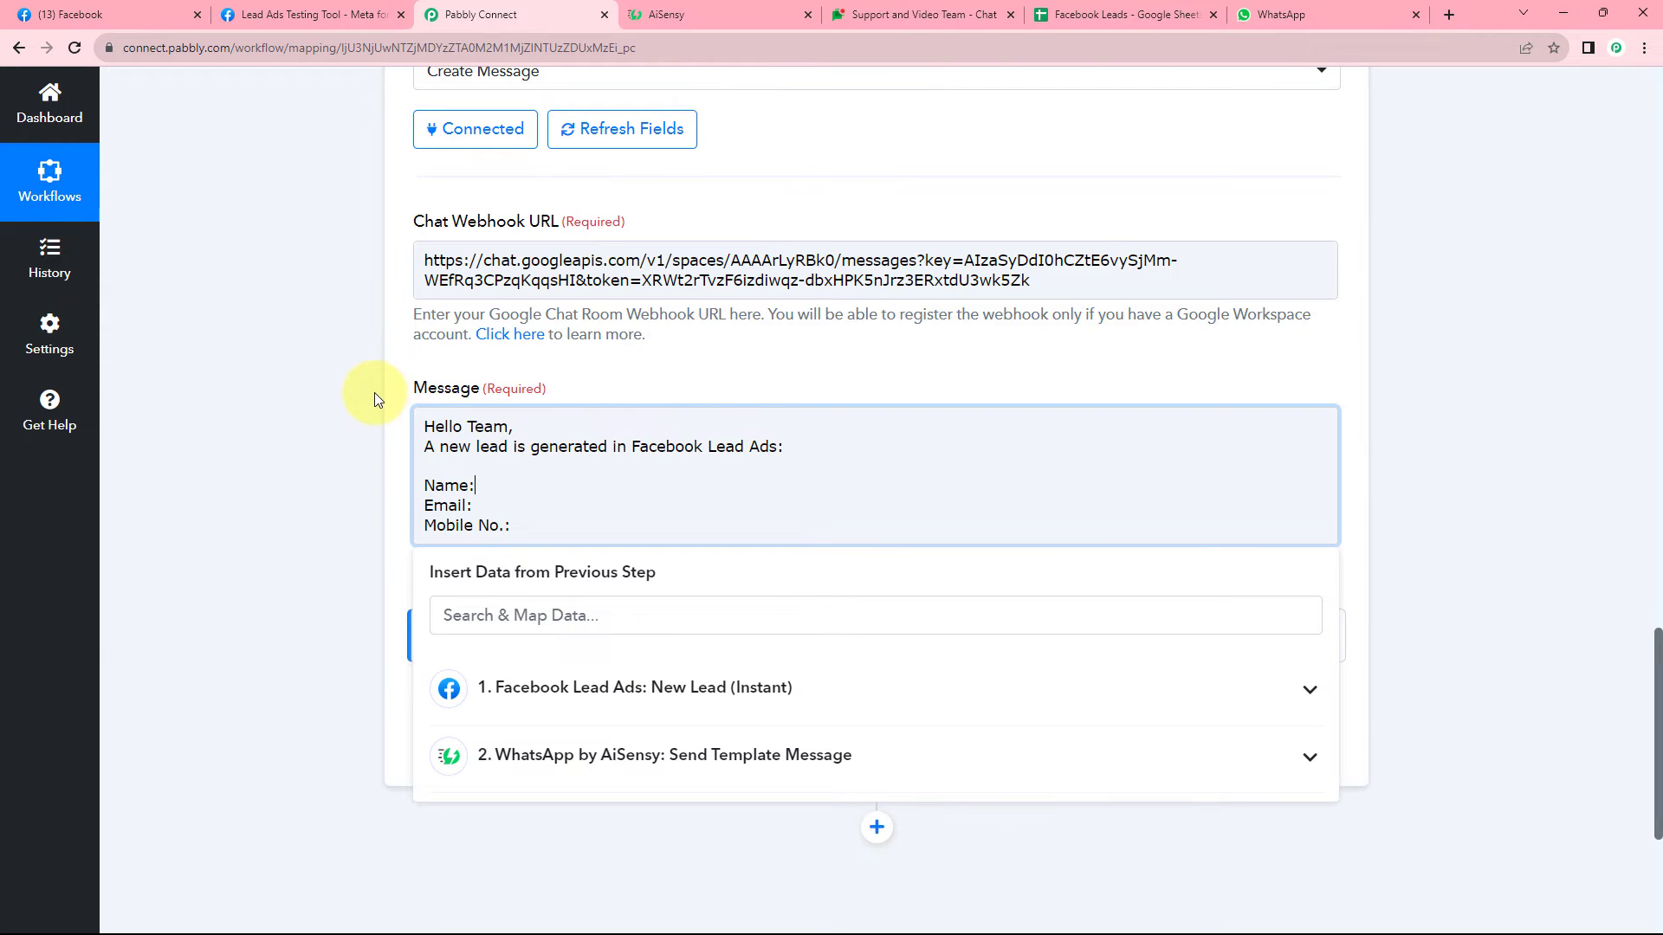
Map the Facebook lead's First Name, Last Name, Email and Phone Number after their labels.
{"action": "scroll", "coordinate": [374, 391], "scroll_direction": "down", "scroll_amount": 1}
{"action": "left_click", "coordinate": [472, 404]}
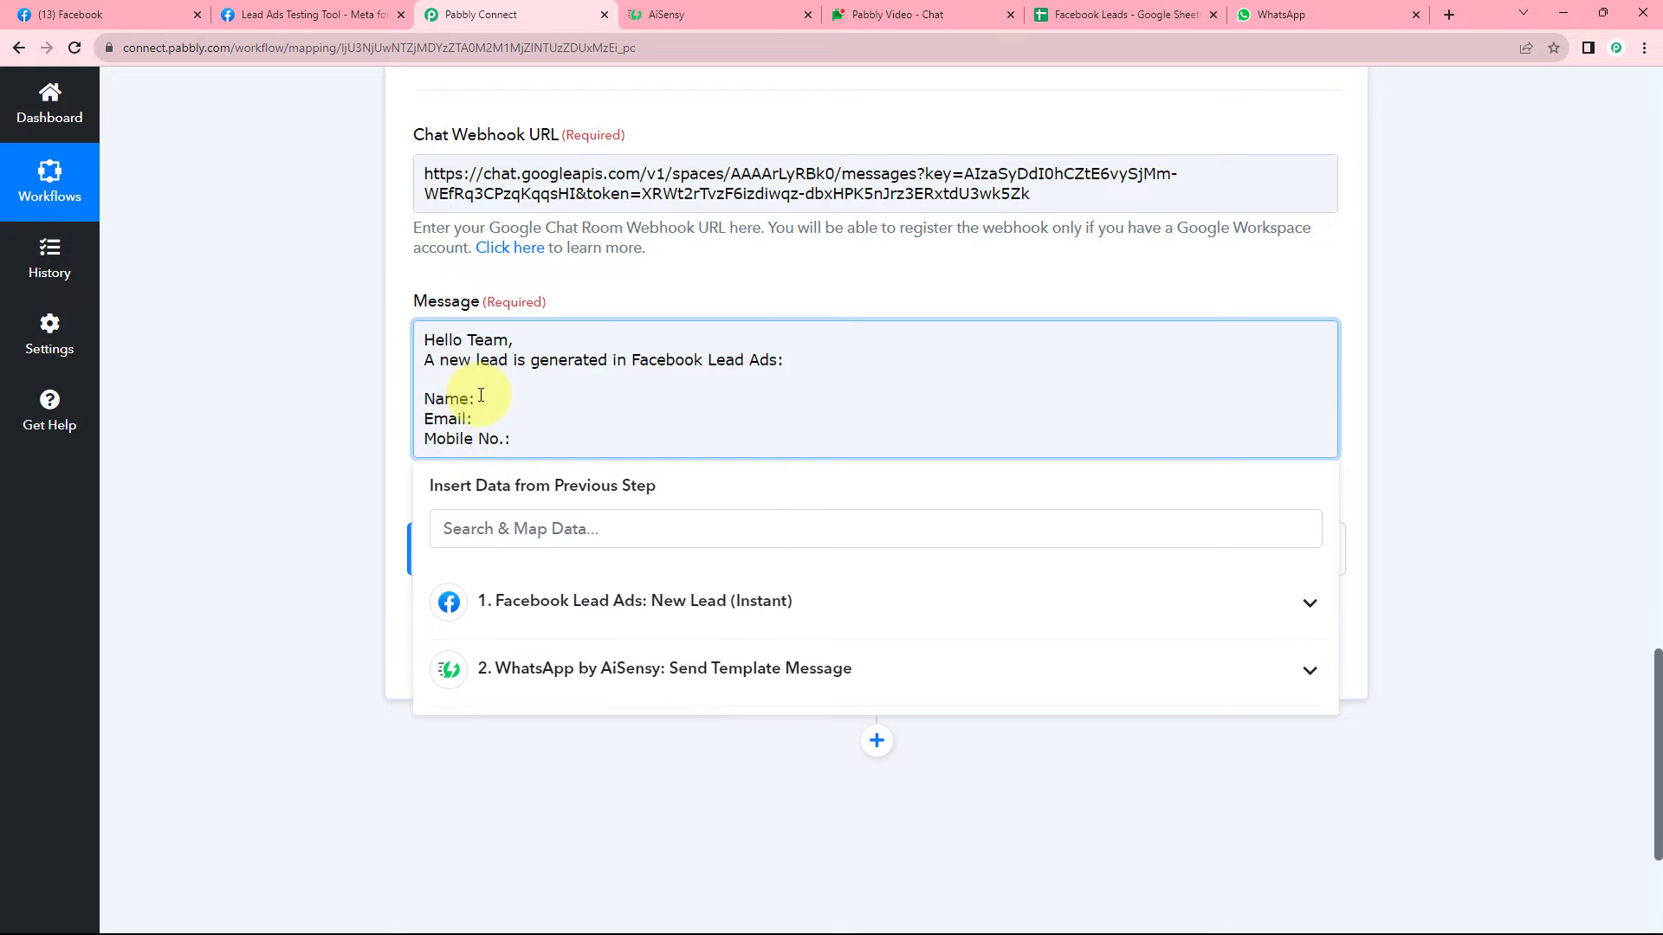
{"action": "scroll", "coordinate": [468, 394], "scroll_direction": "down", "scroll_amount": 1}
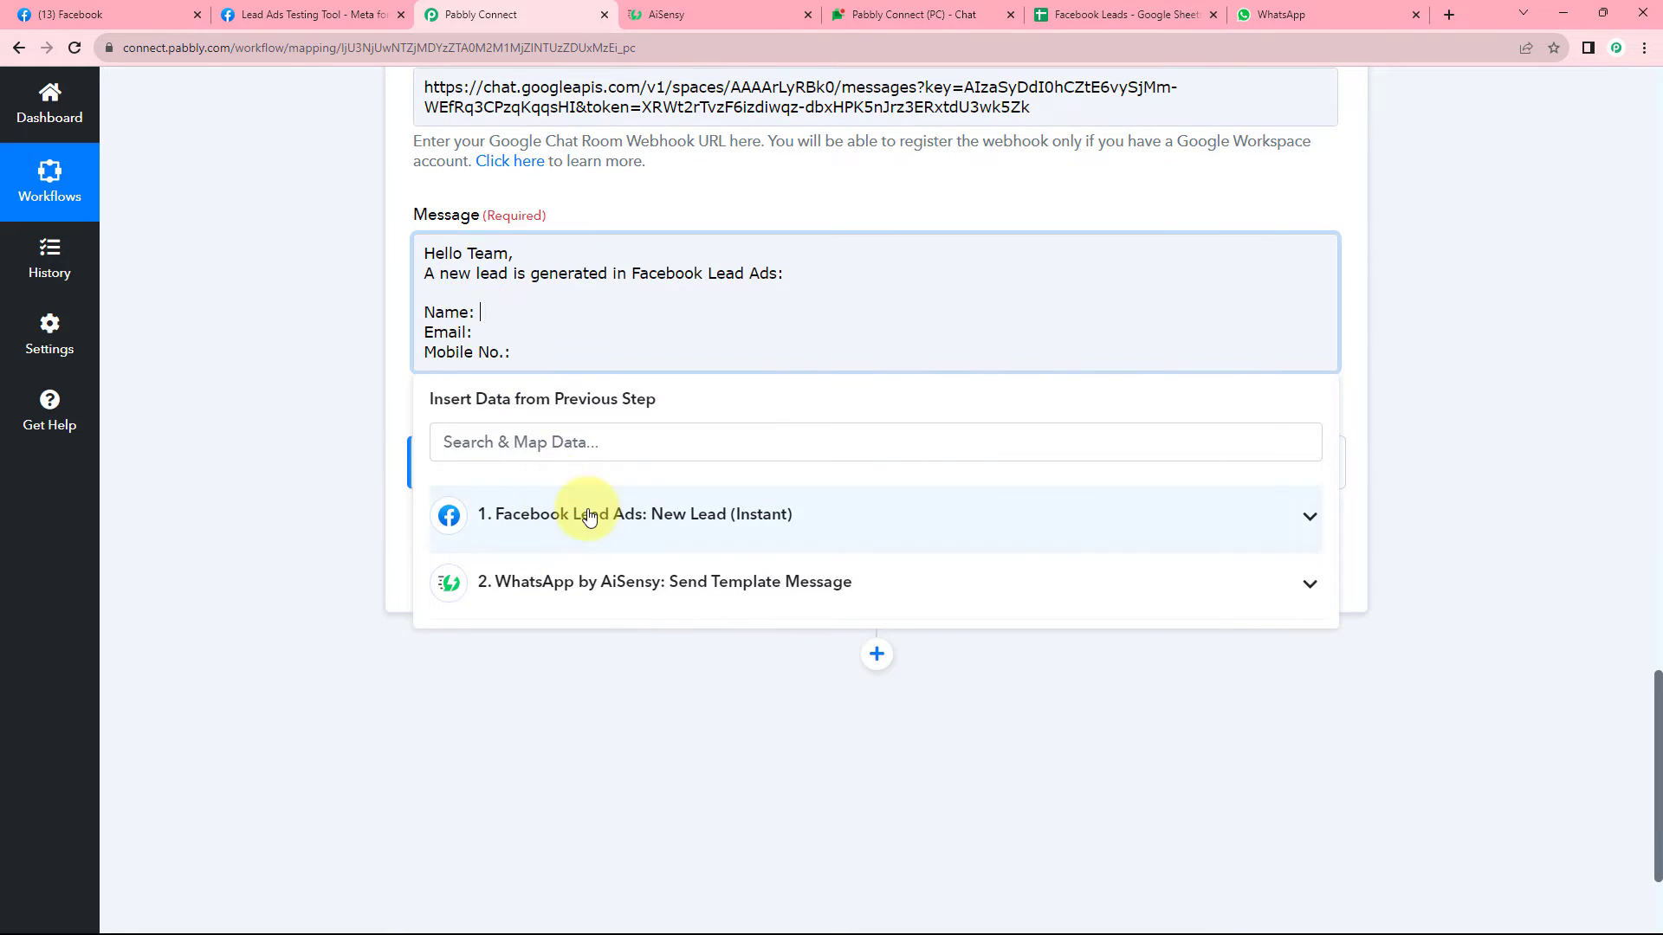
{"action": "left_click", "coordinate": [588, 516]}
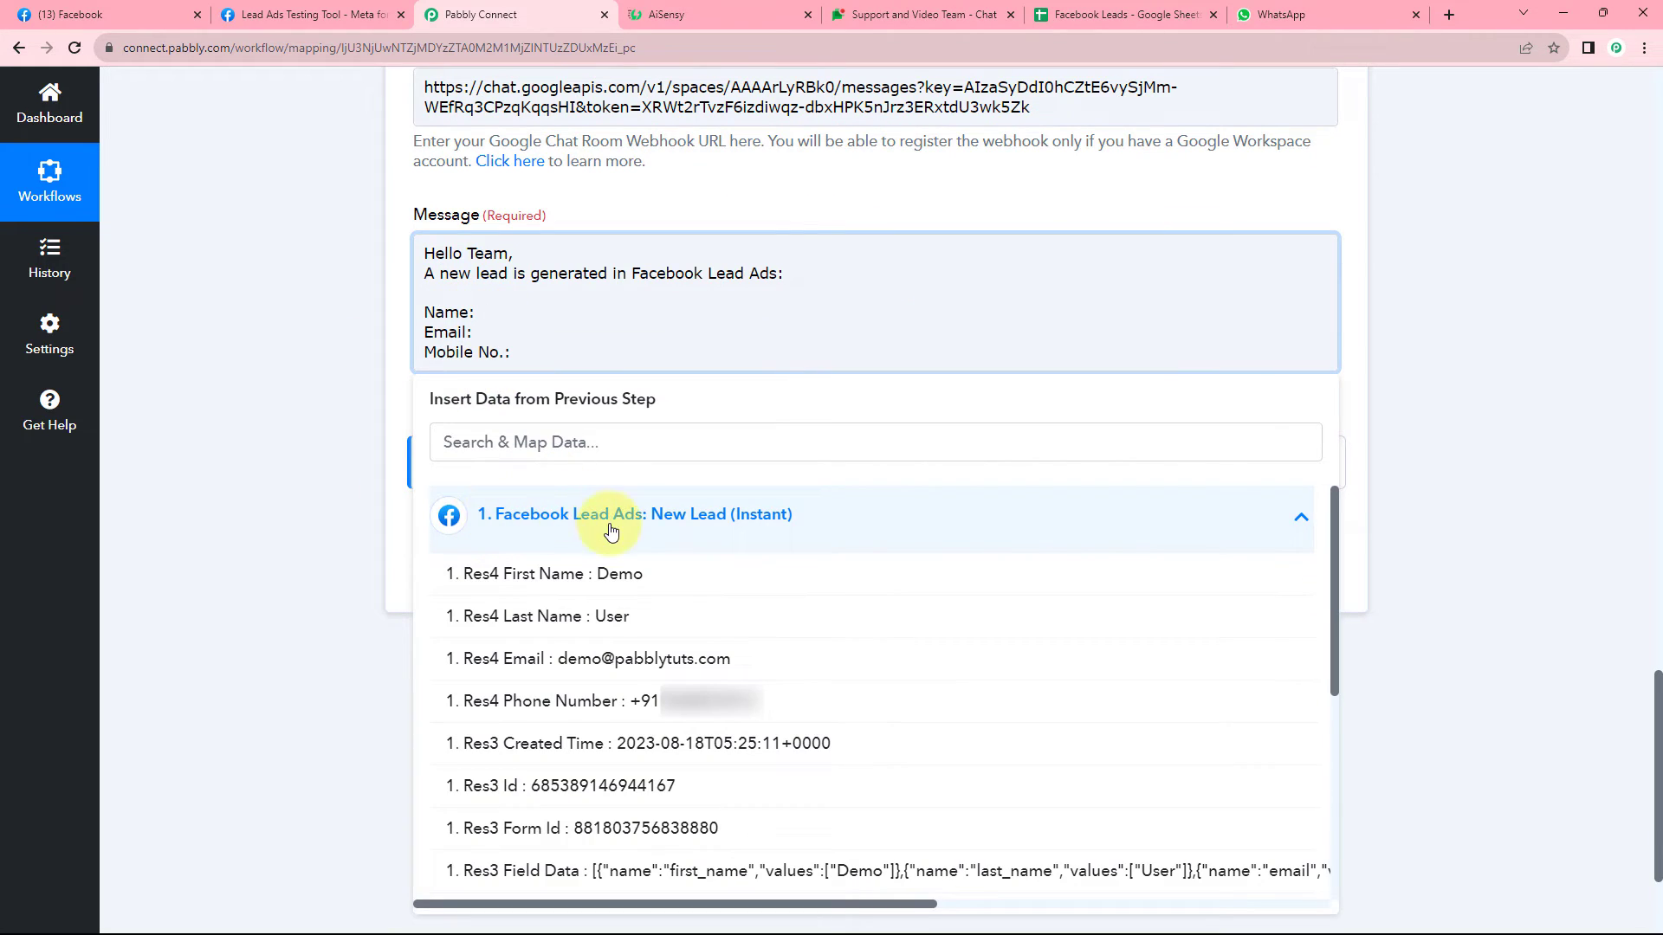
{"action": "left_click", "coordinate": [554, 576]}
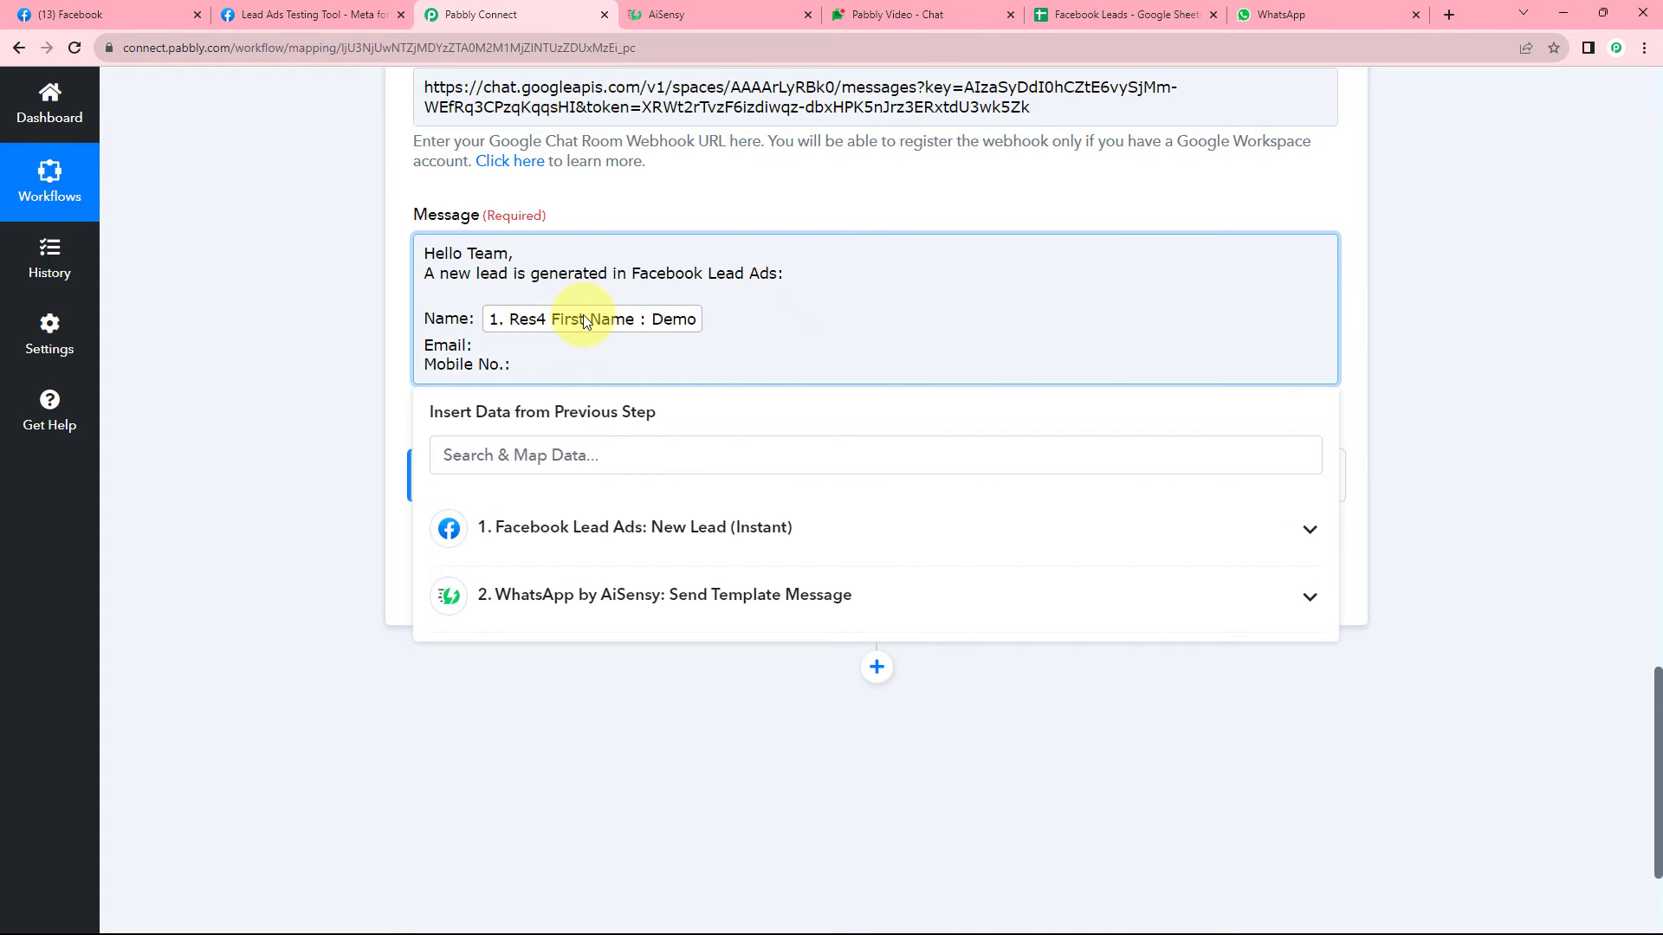
{"action": "left_click", "coordinate": [549, 527]}
{"action": "left_click", "coordinate": [509, 631]}
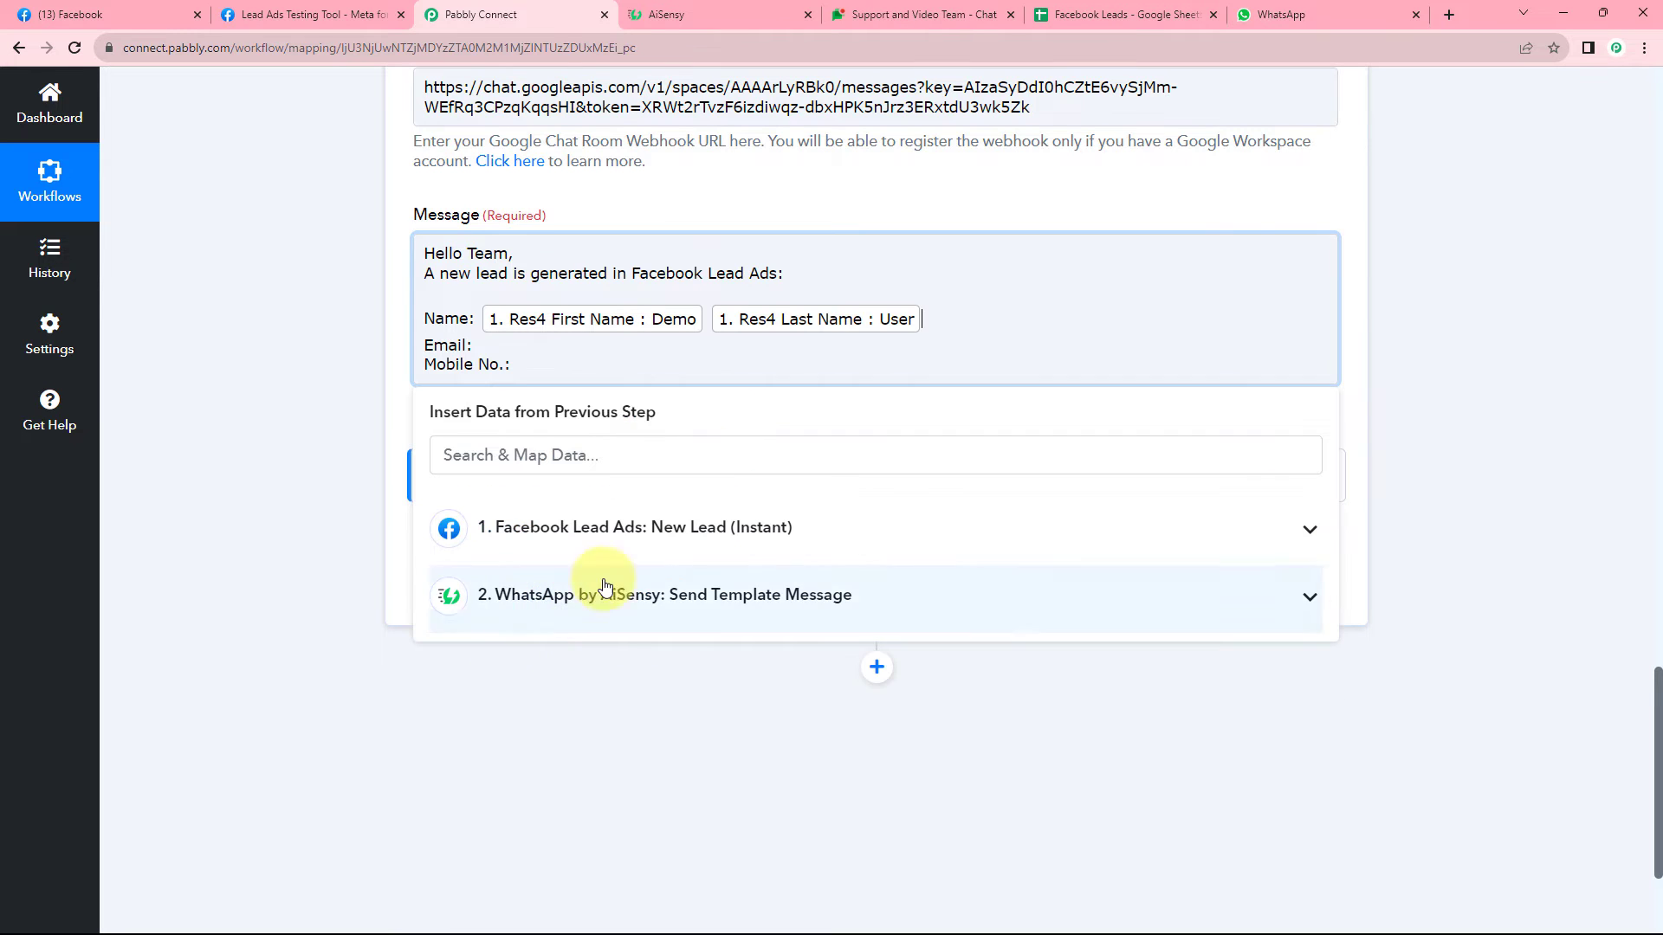
{"action": "left_click", "coordinate": [582, 528]}
{"action": "left_click", "coordinate": [467, 668]}
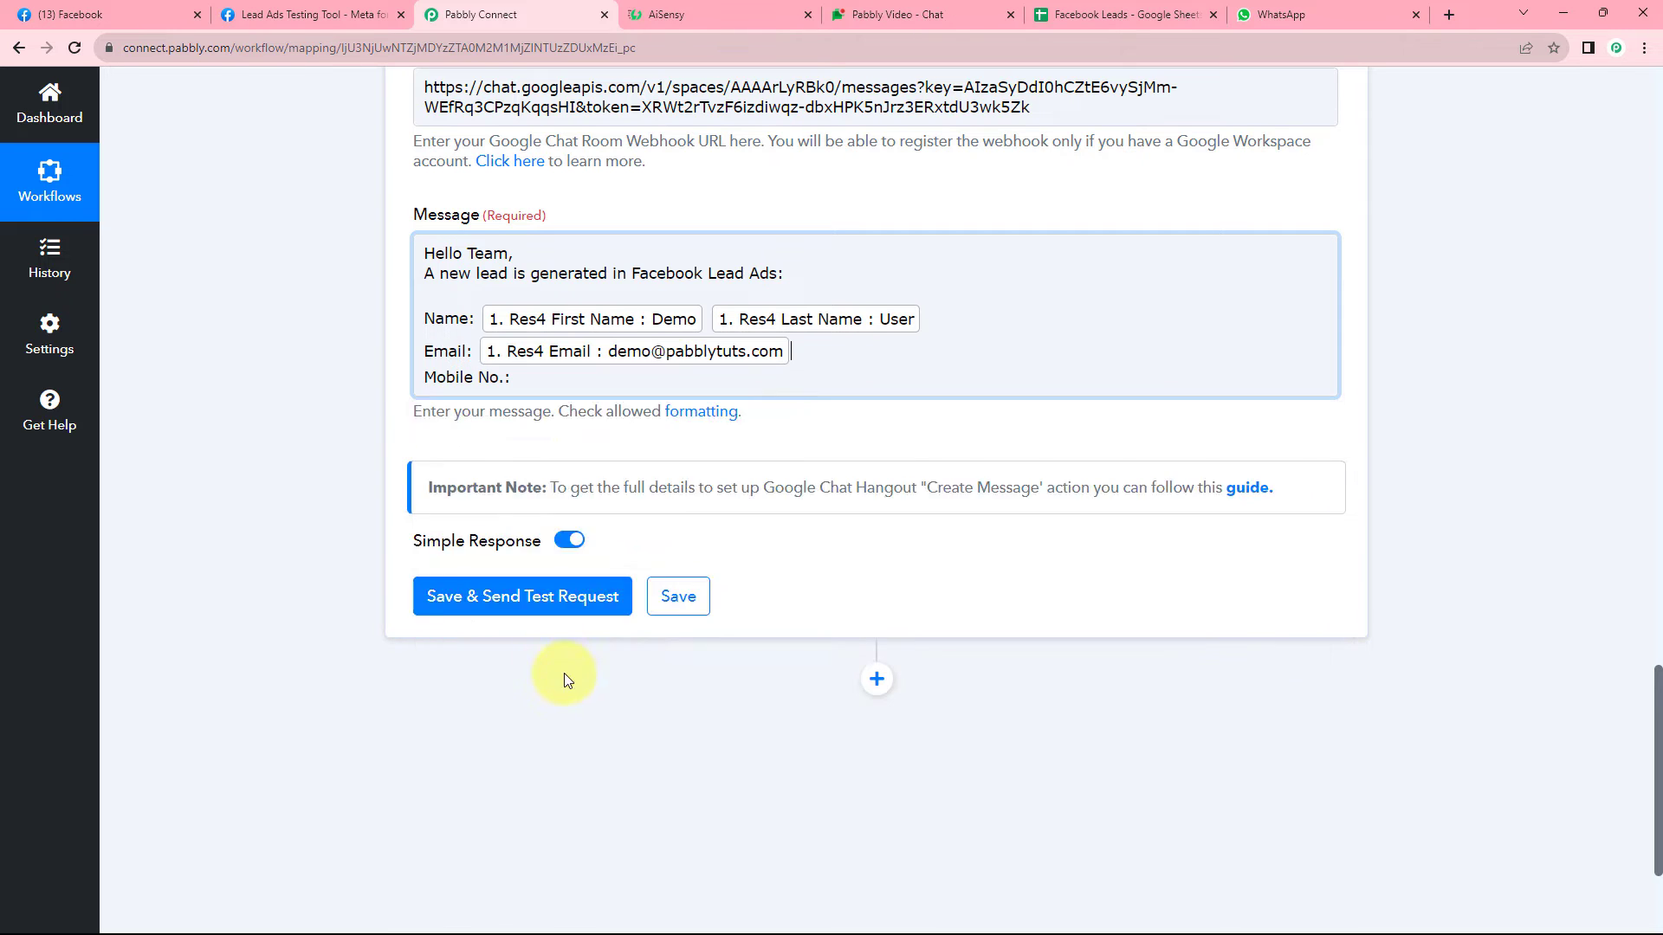
{"action": "left_click", "coordinate": [502, 379]}
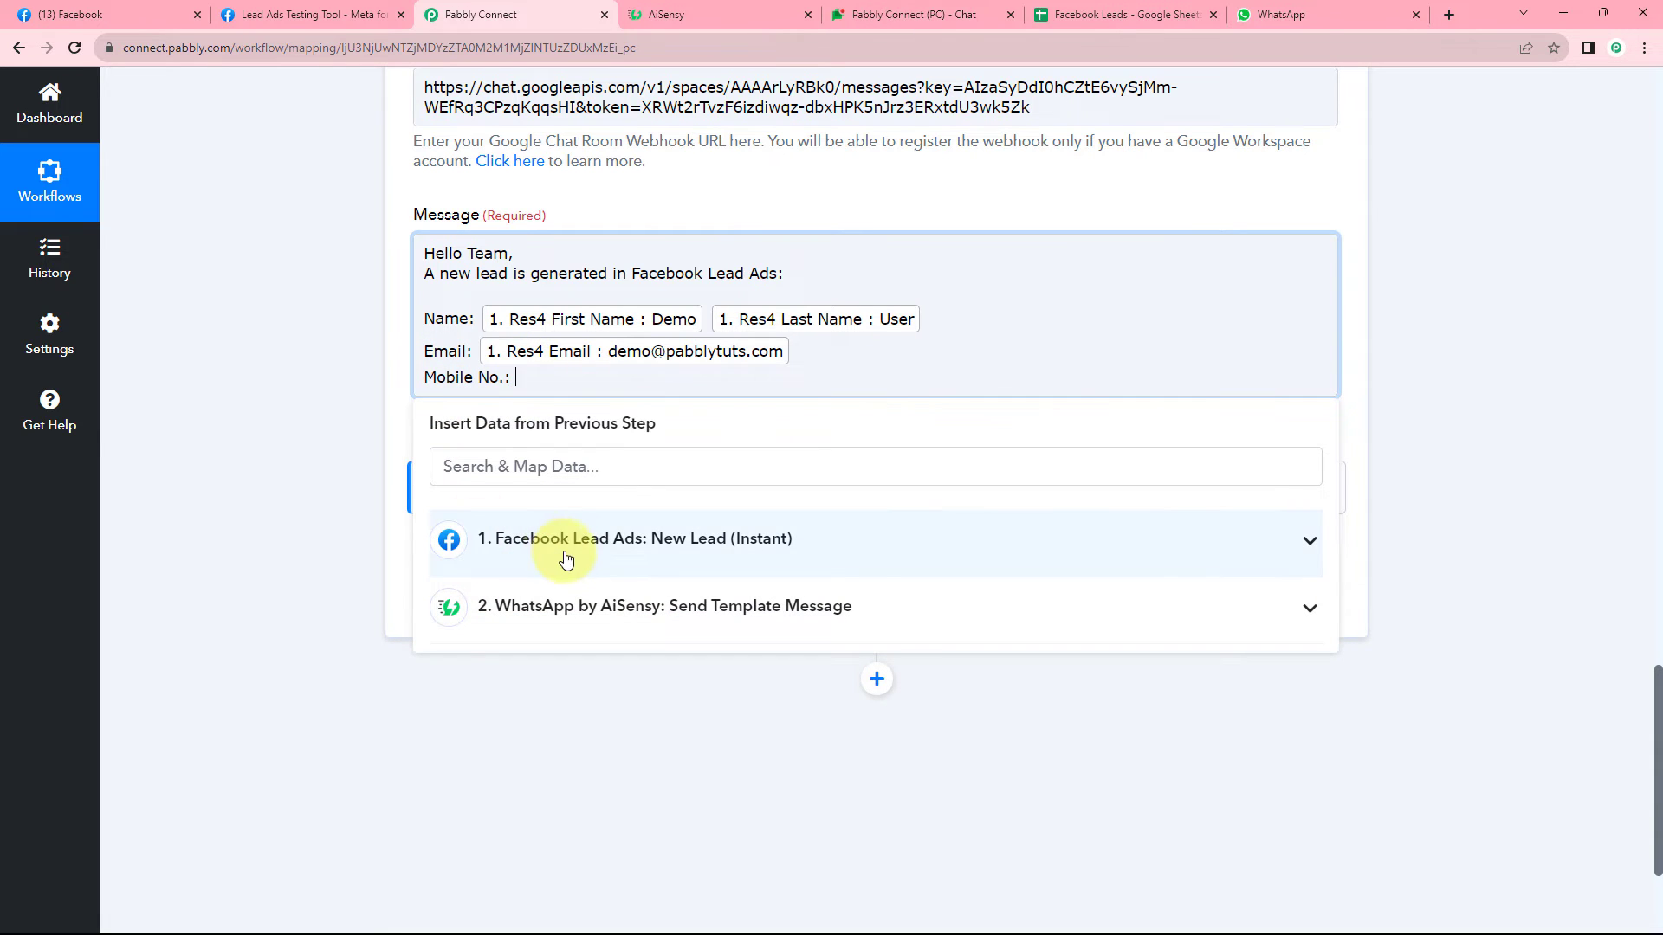
{"action": "left_click", "coordinate": [481, 543]}
{"action": "left_click", "coordinate": [543, 734]}
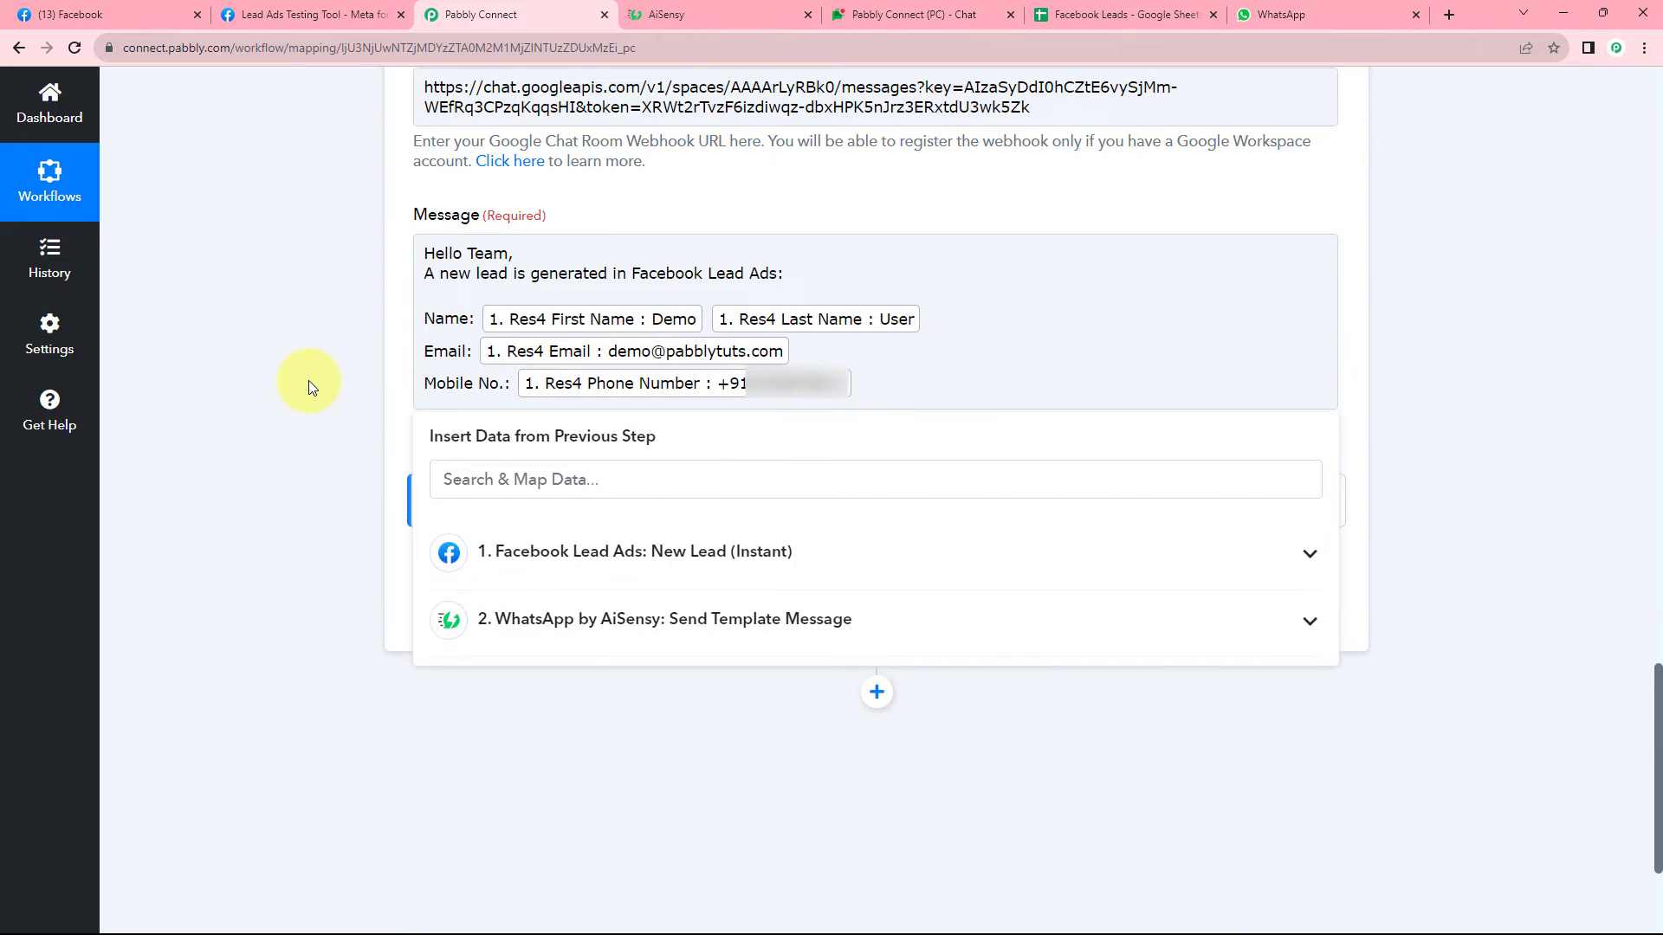
{"action": "left_click", "coordinate": [308, 381]}
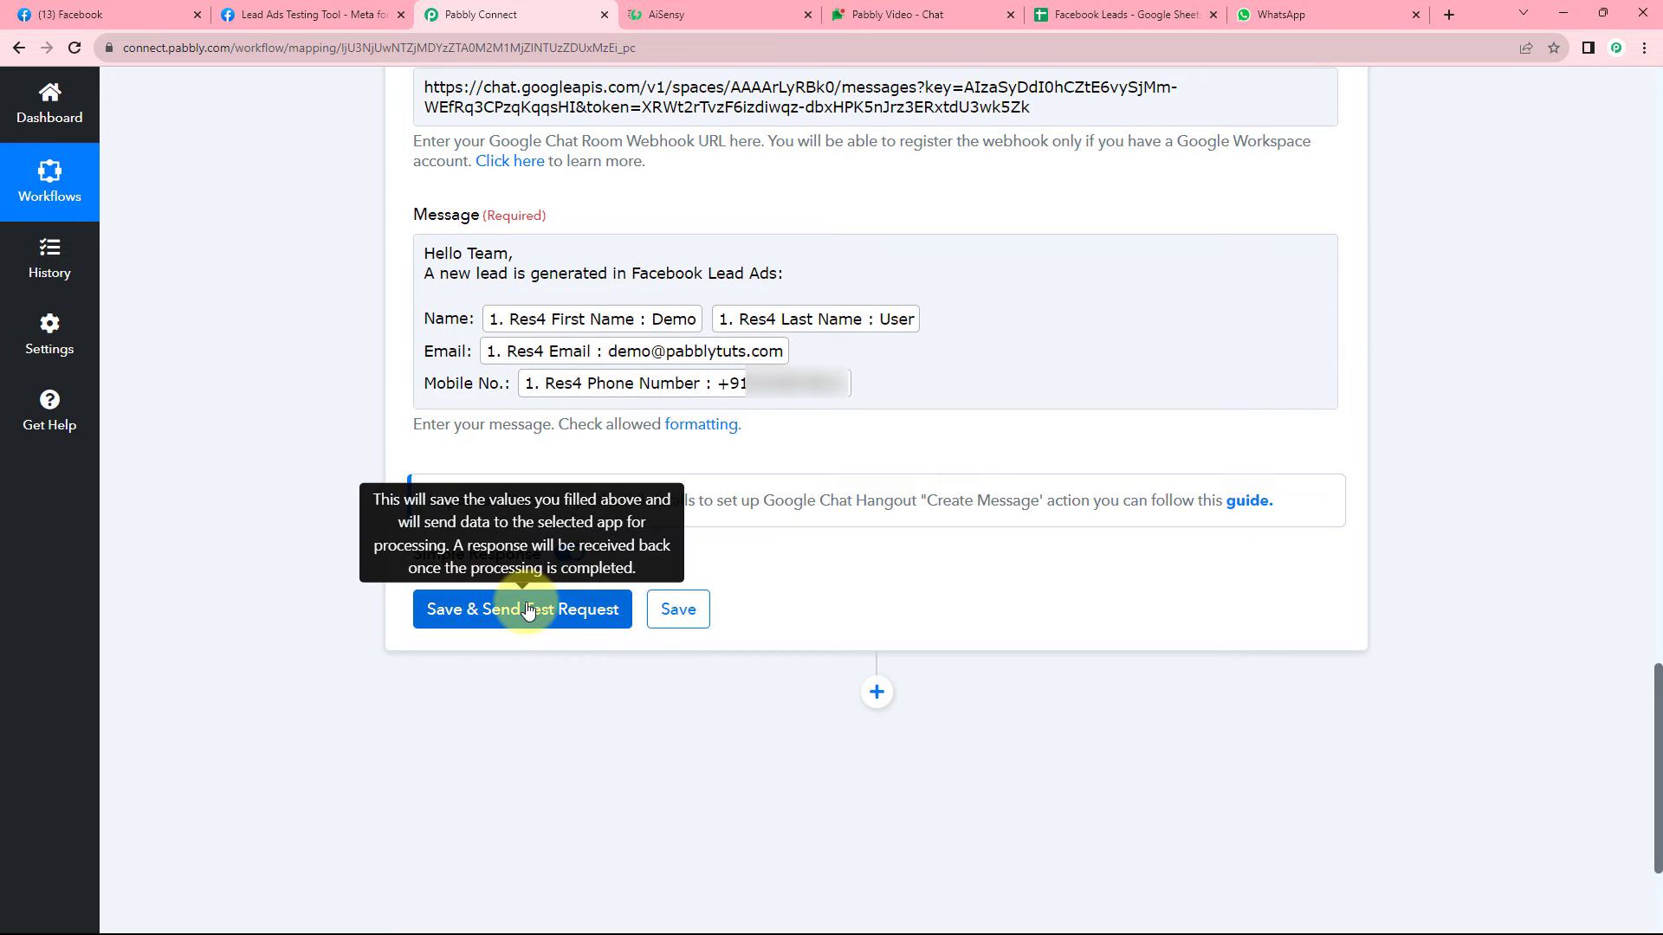
{"action": "left_click", "coordinate": [554, 602]}
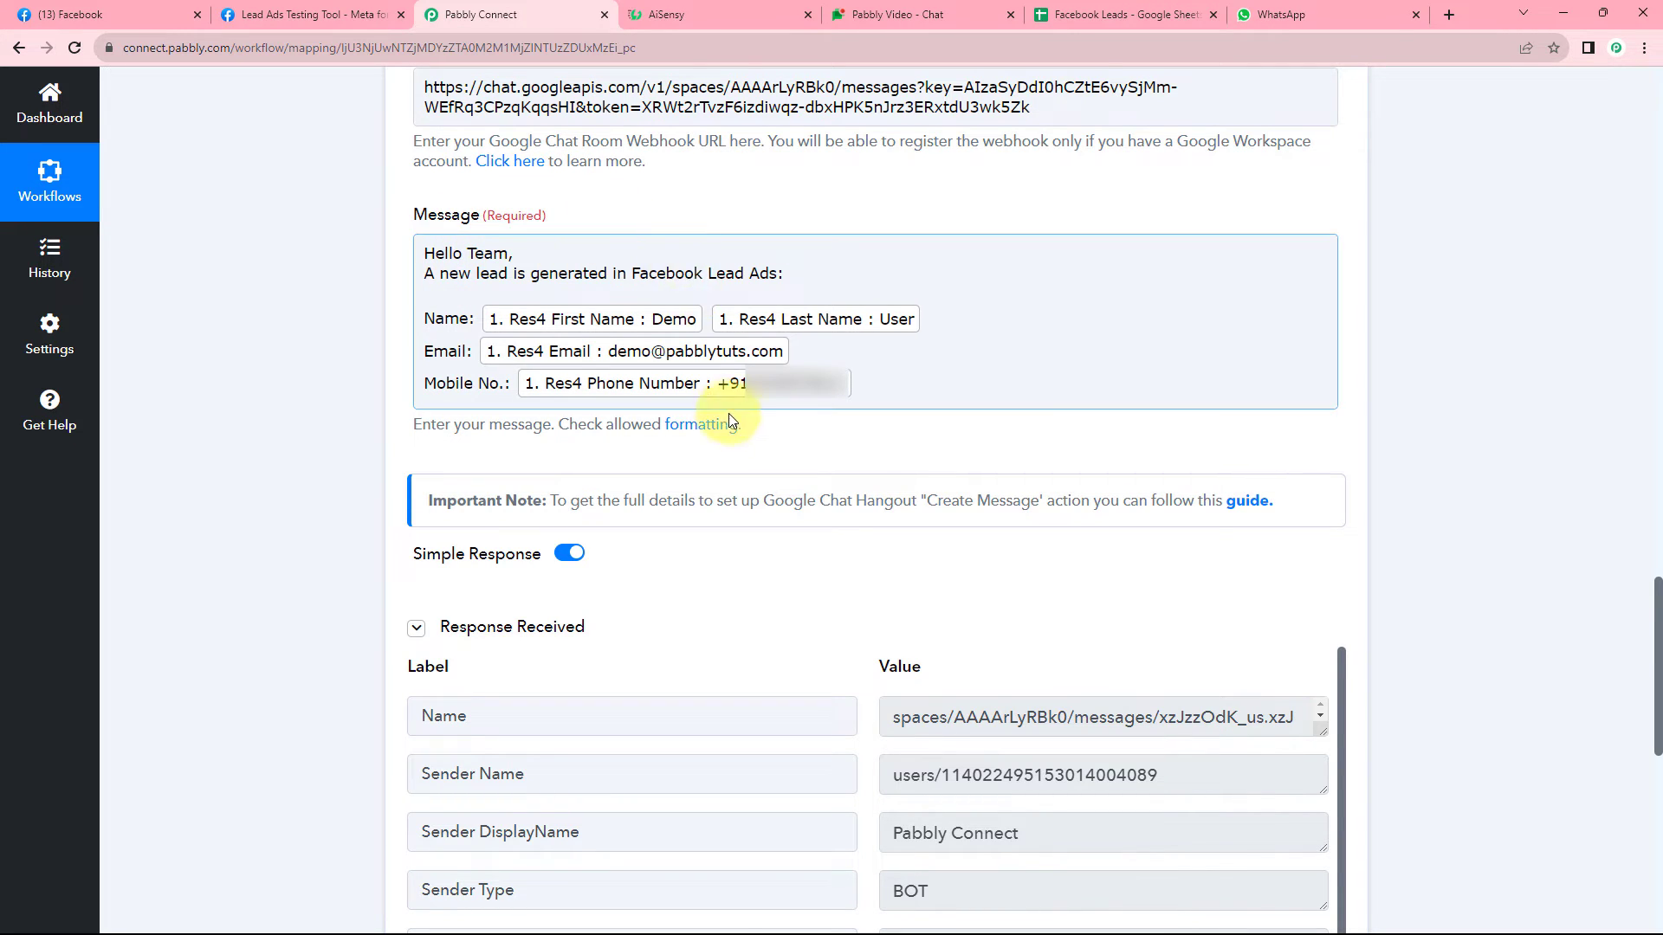
{"action": "scroll", "coordinate": [731, 453], "scroll_direction": "down", "scroll_amount": 3}
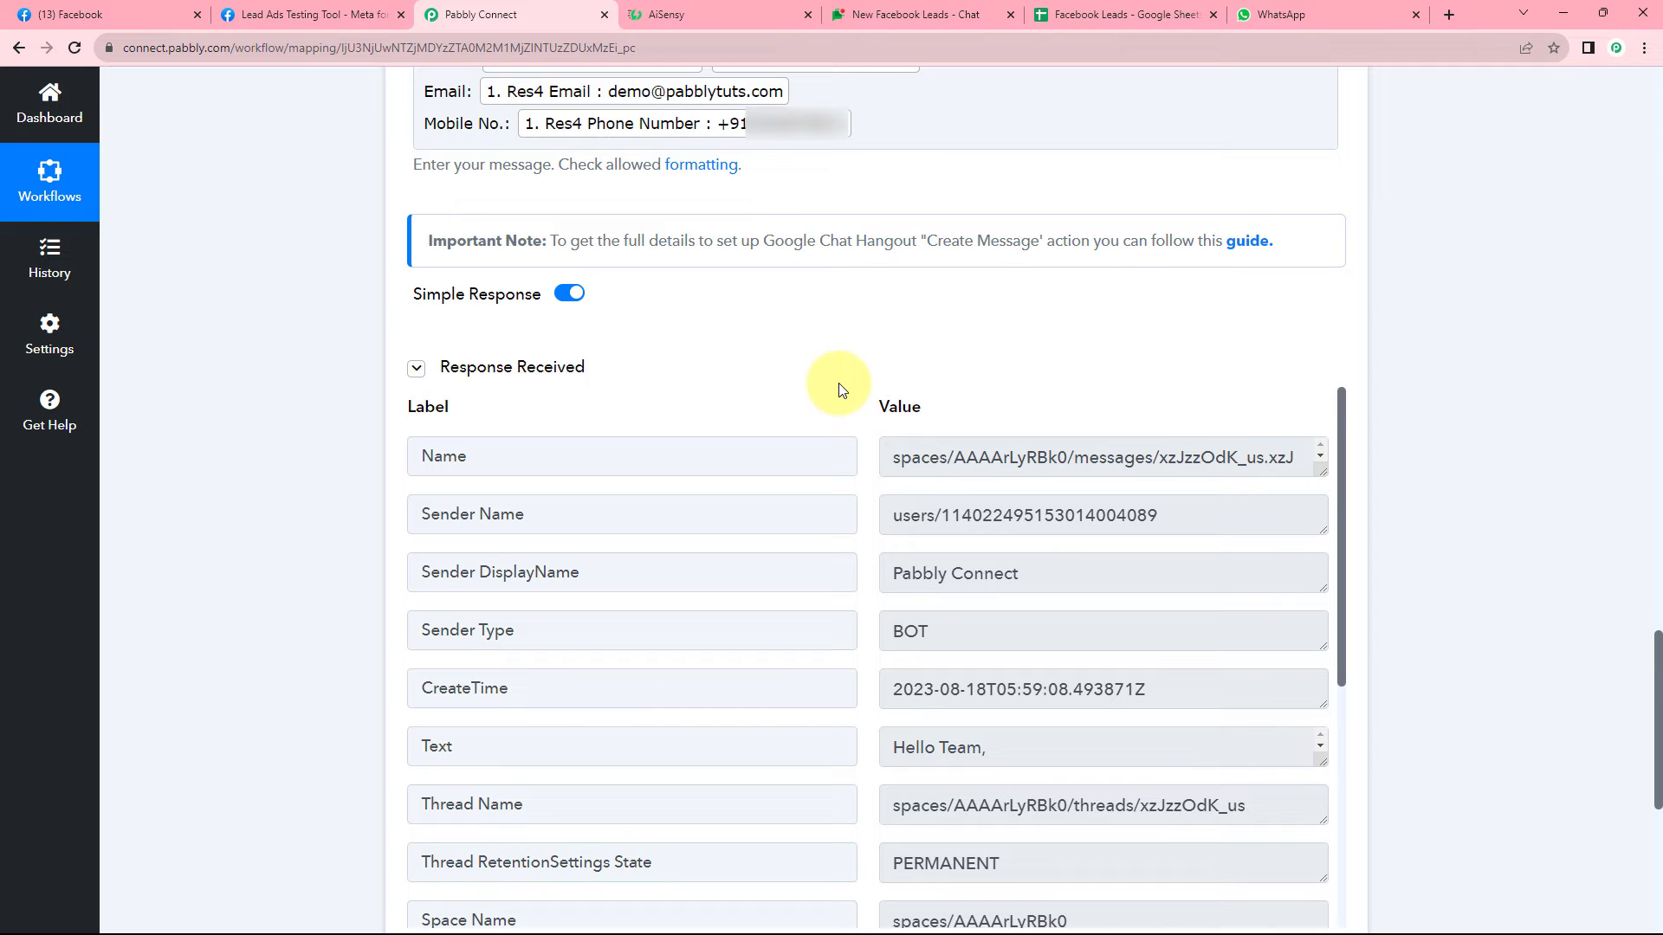
{"action": "scroll", "coordinate": [821, 379], "scroll_direction": "up", "scroll_amount": 4}
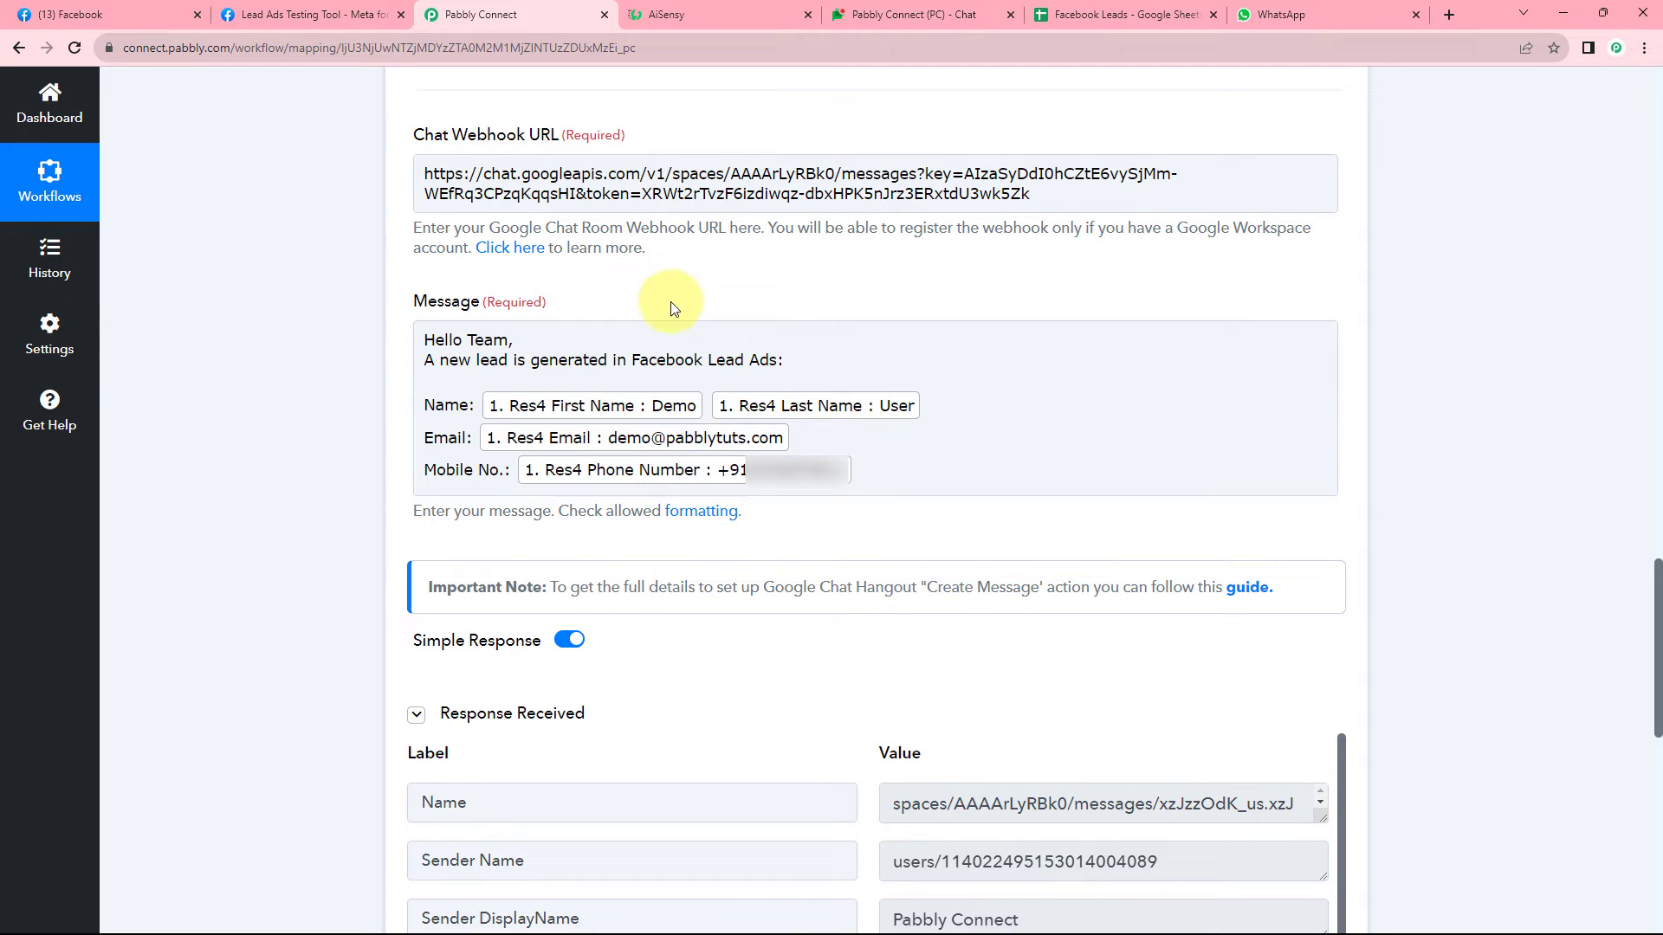
{"action": "left_click", "coordinate": [925, 14]}
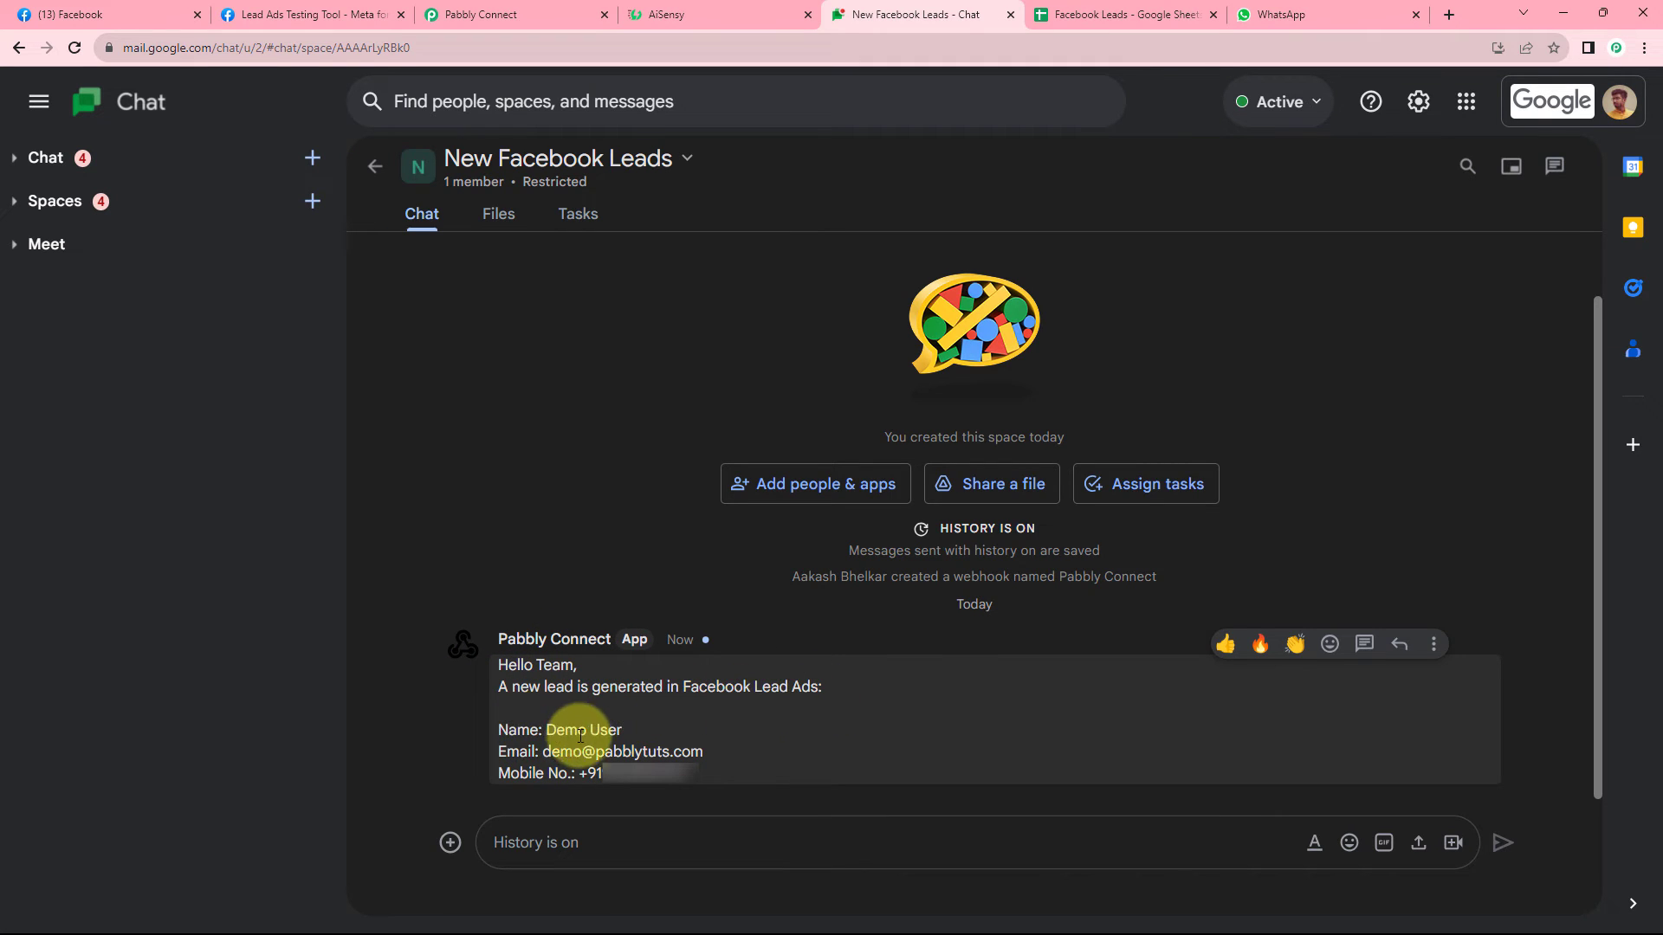
{"action": "left_click_drag", "start_coordinate": [621, 729], "coordinate": [549, 730]}
{"action": "left_click_drag", "start_coordinate": [703, 752], "coordinate": [565, 753]}
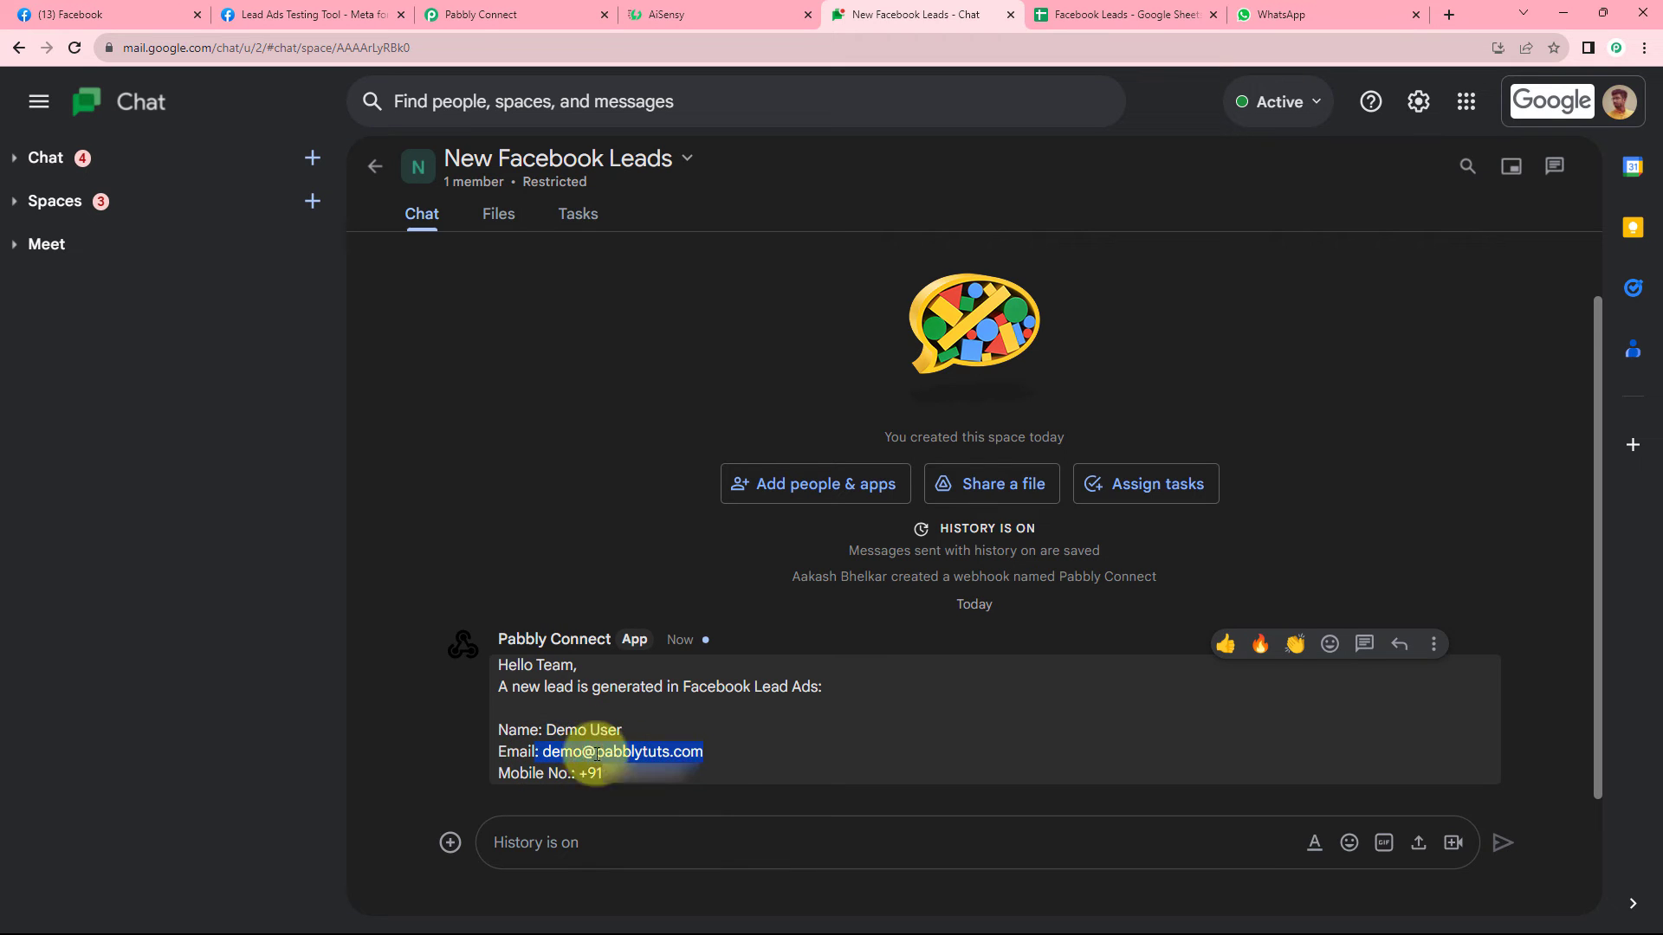
{"action": "left_click_drag", "start_coordinate": [717, 769], "coordinate": [579, 778]}
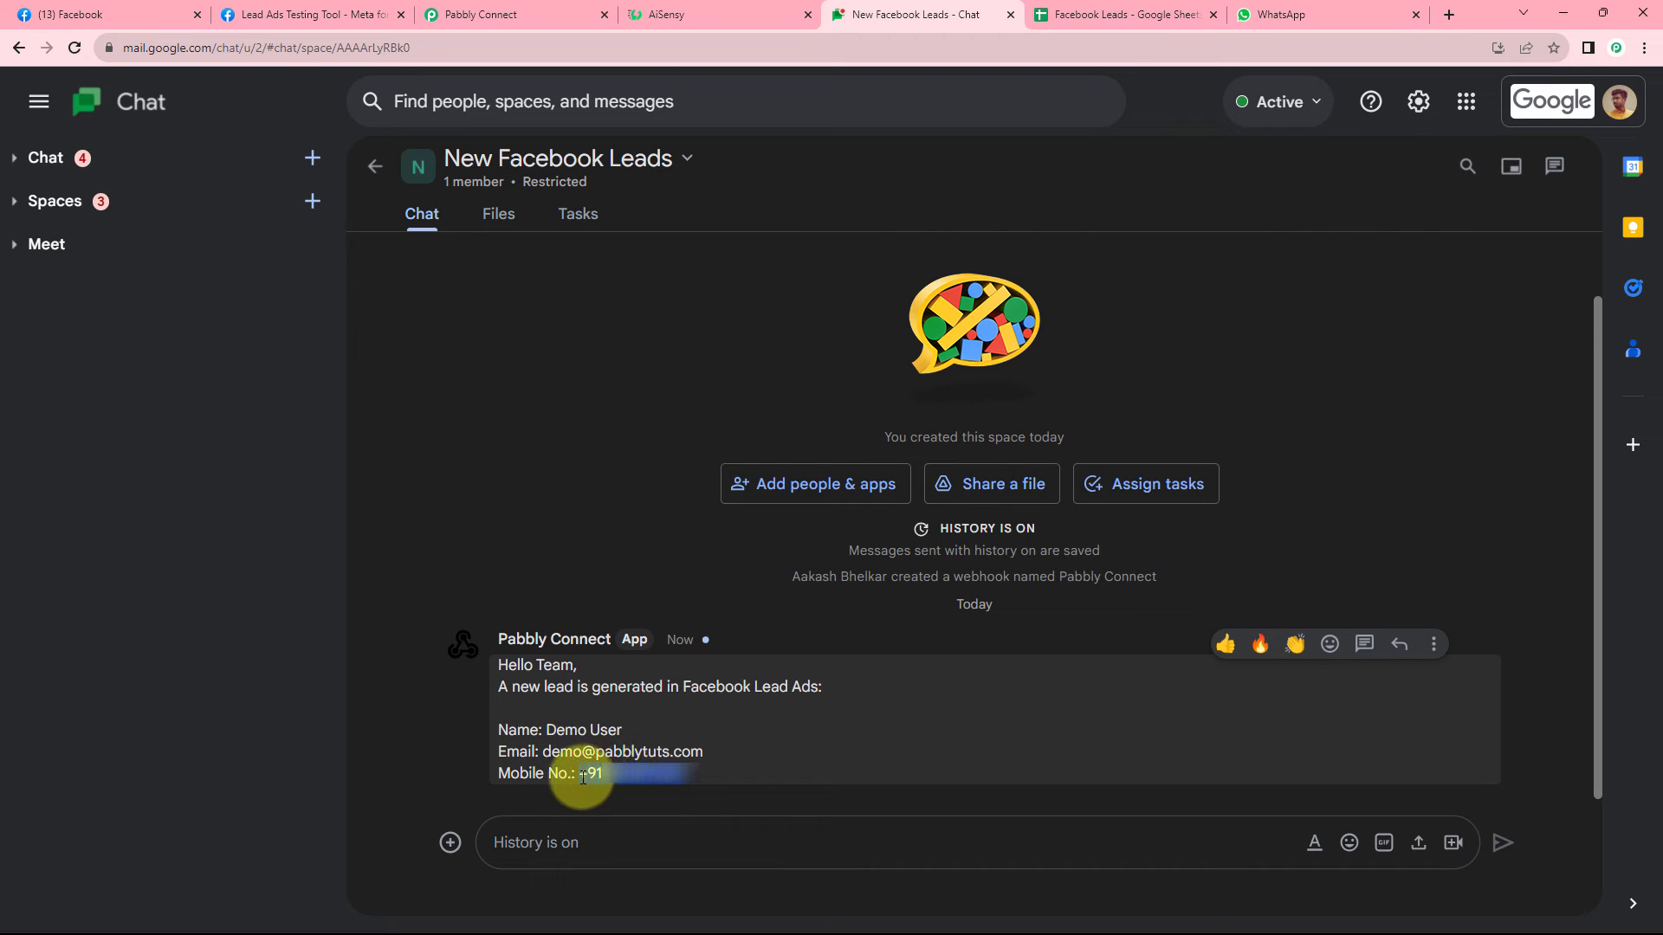
{"action": "left_click", "coordinate": [608, 593]}
{"action": "left_click", "coordinate": [536, 15]}
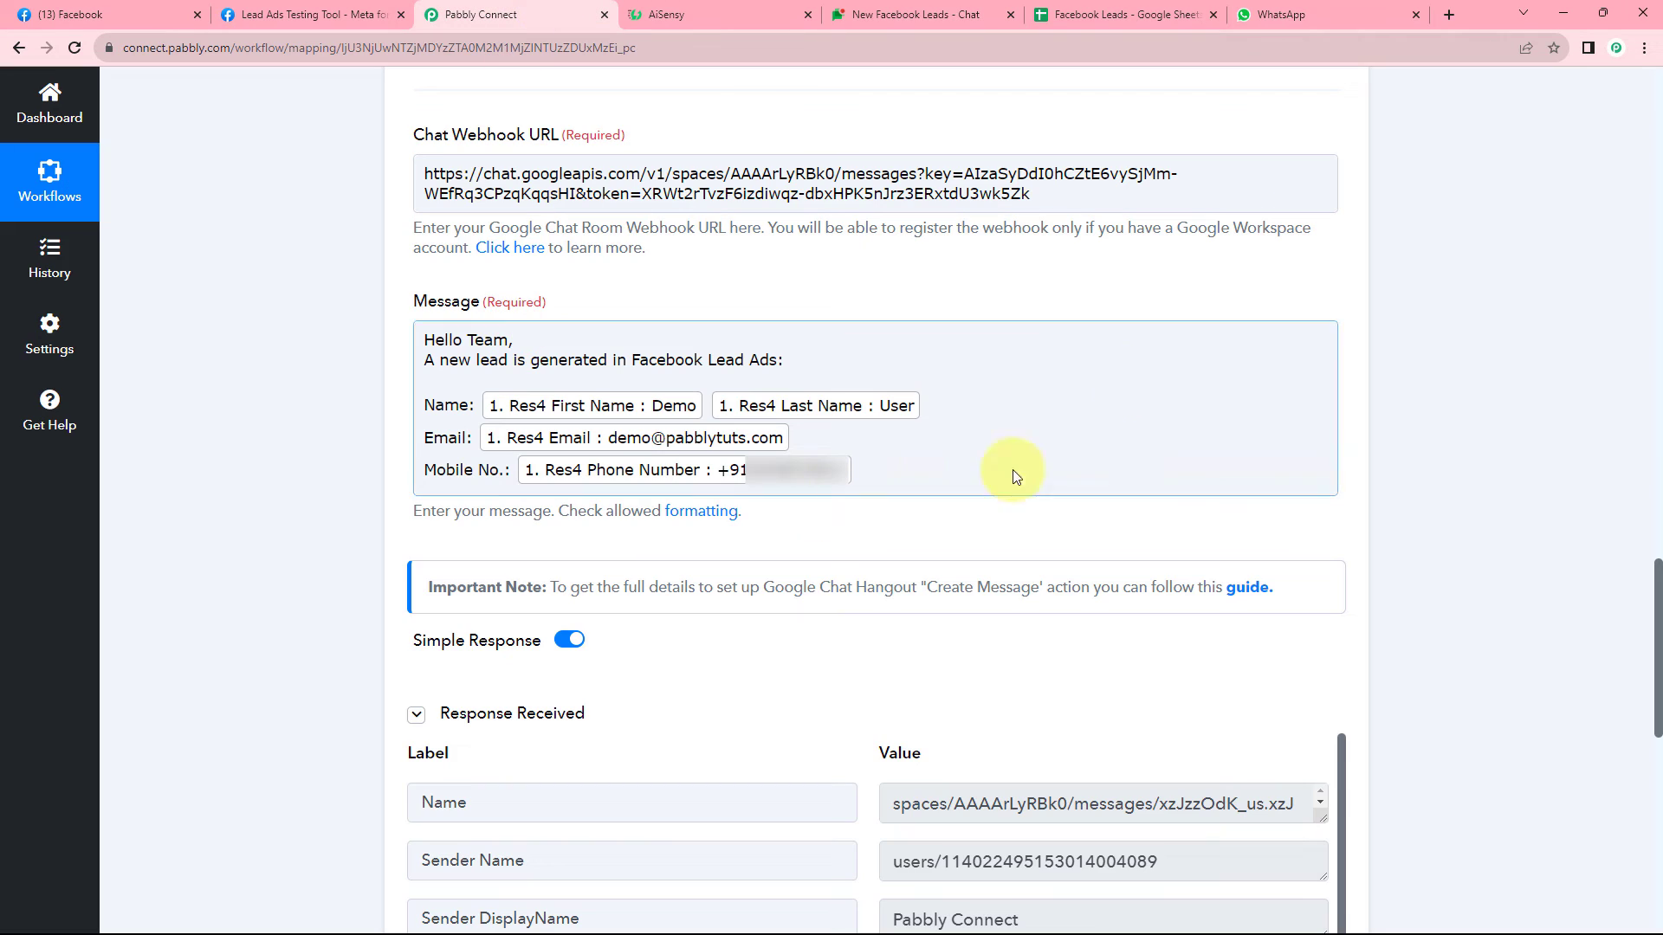
Collapse the Google Chat Hangout step and add a new action step below it.
{"action": "scroll", "coordinate": [1333, 415], "scroll_direction": "up", "scroll_amount": 7}
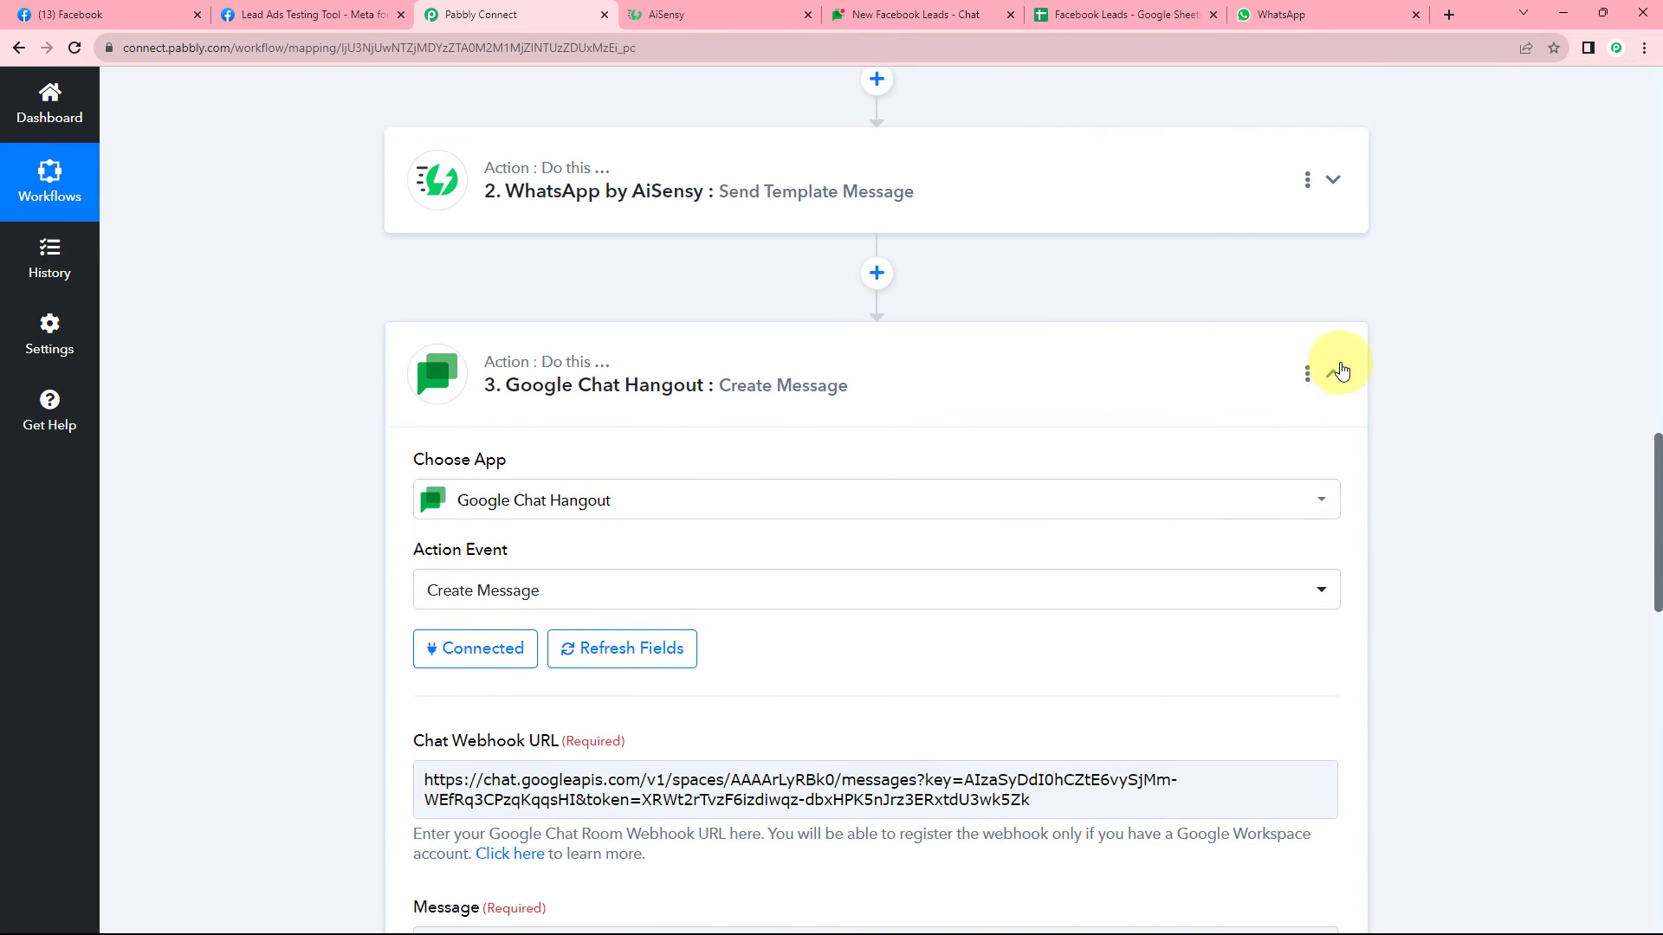
{"action": "left_click", "coordinate": [1333, 371]}
{"action": "scroll", "coordinate": [589, 269], "scroll_direction": "down", "scroll_amount": 1}
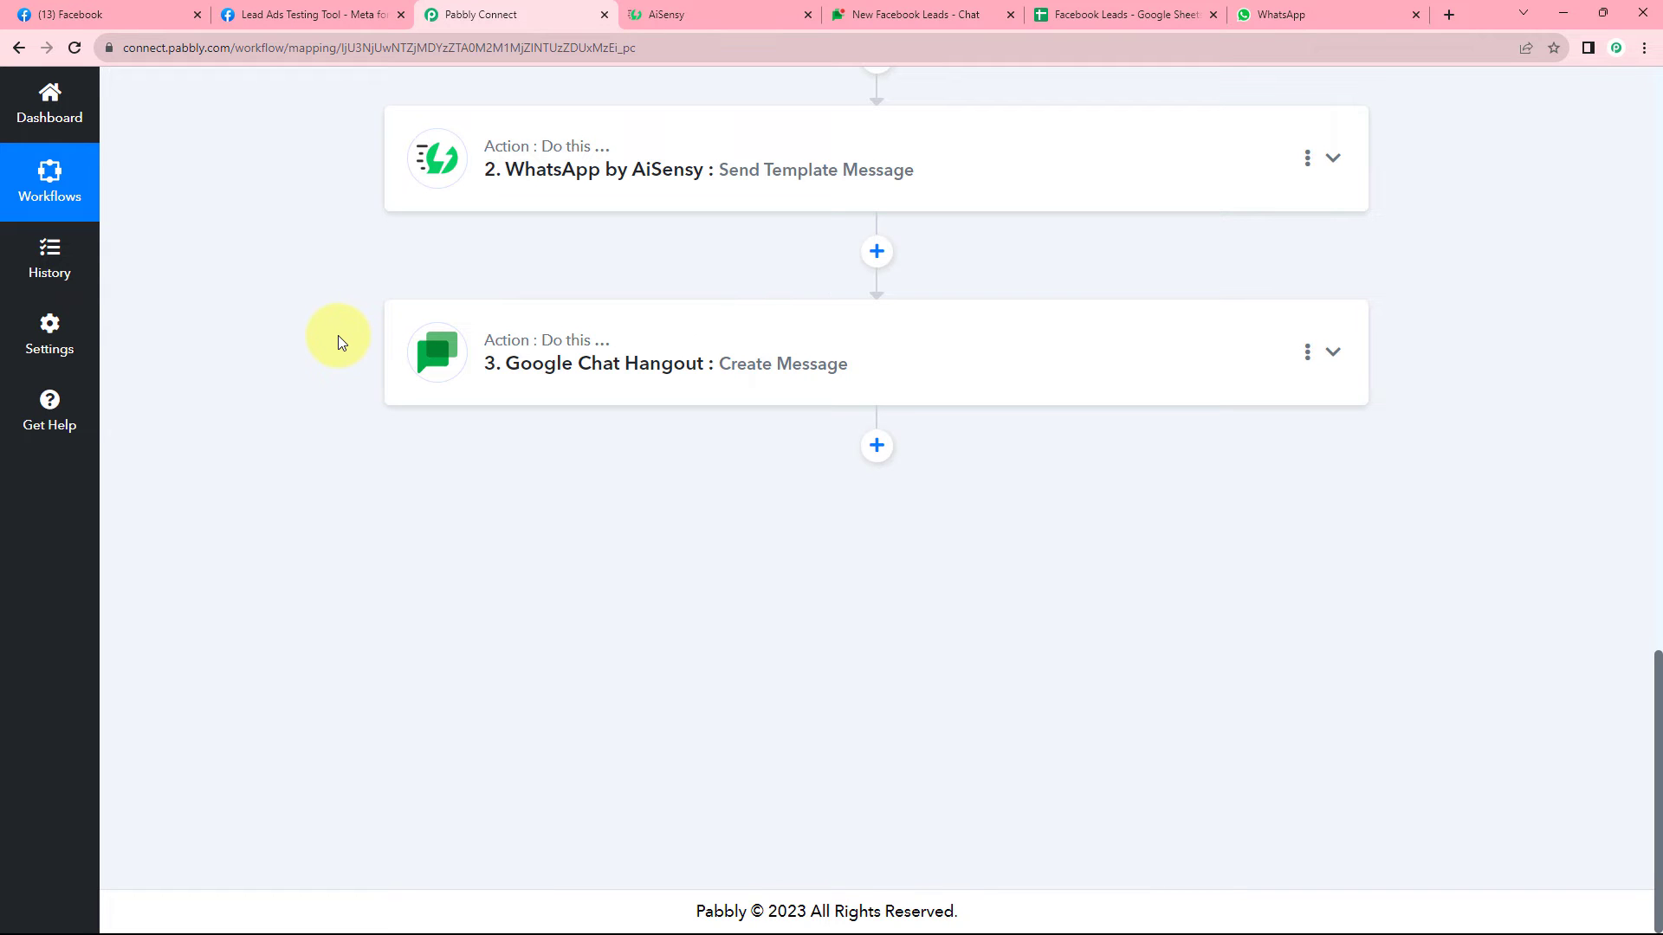
{"action": "left_click", "coordinate": [1130, 14]}
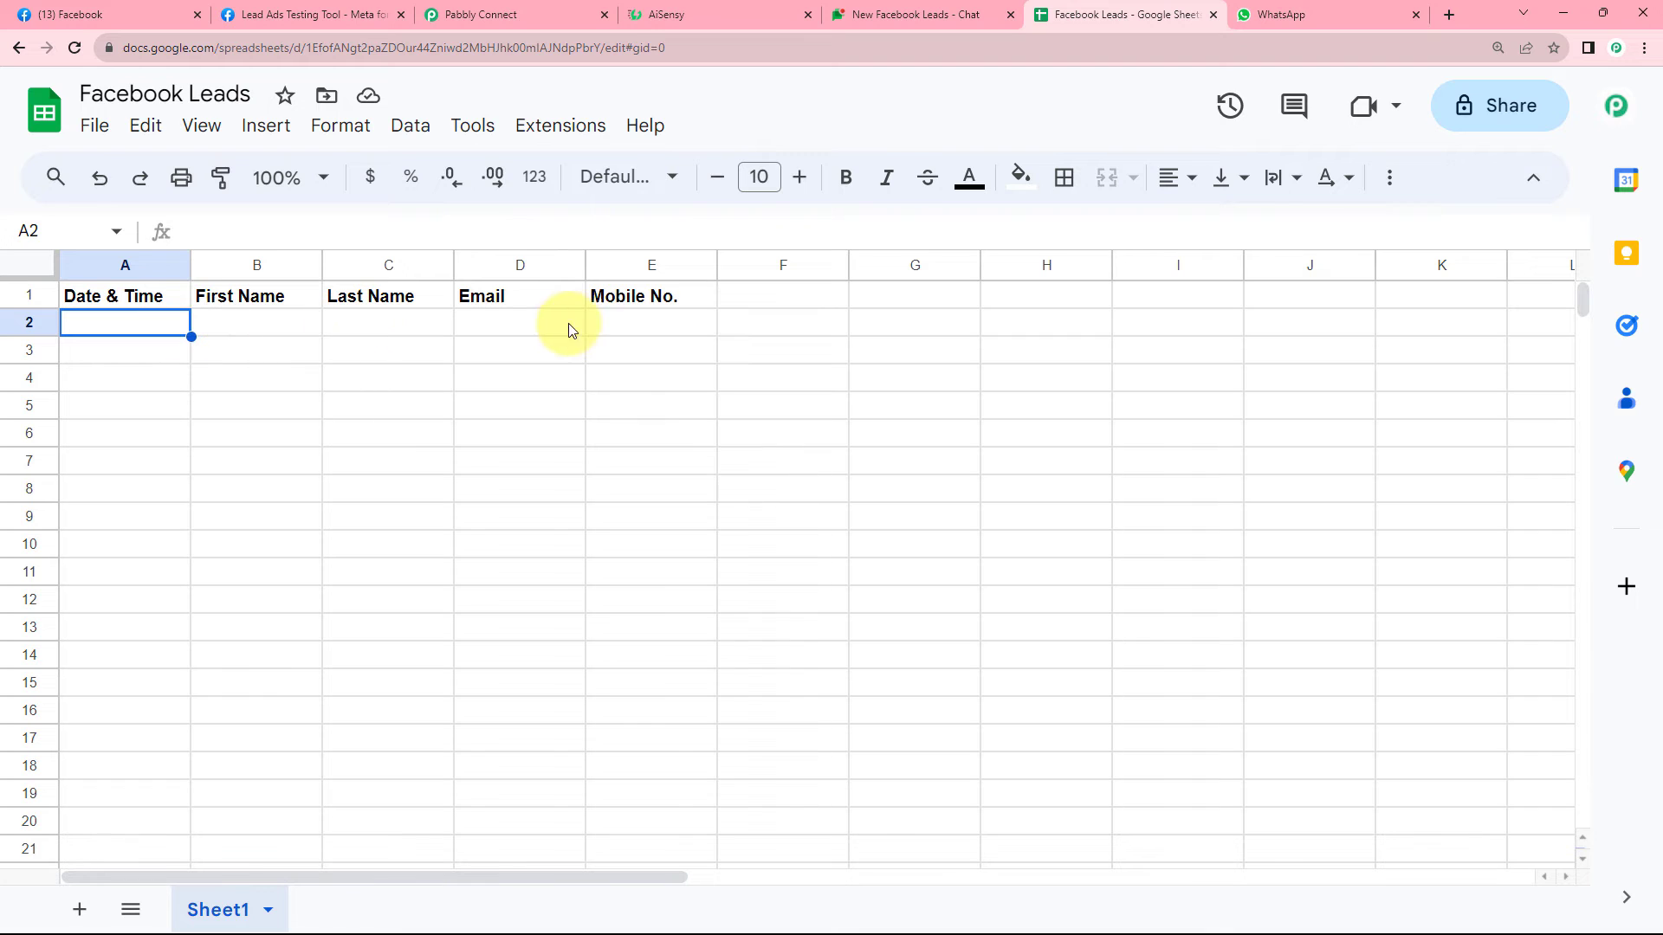
{"action": "left_click", "coordinate": [551, 13]}
{"action": "left_click", "coordinate": [876, 445]}
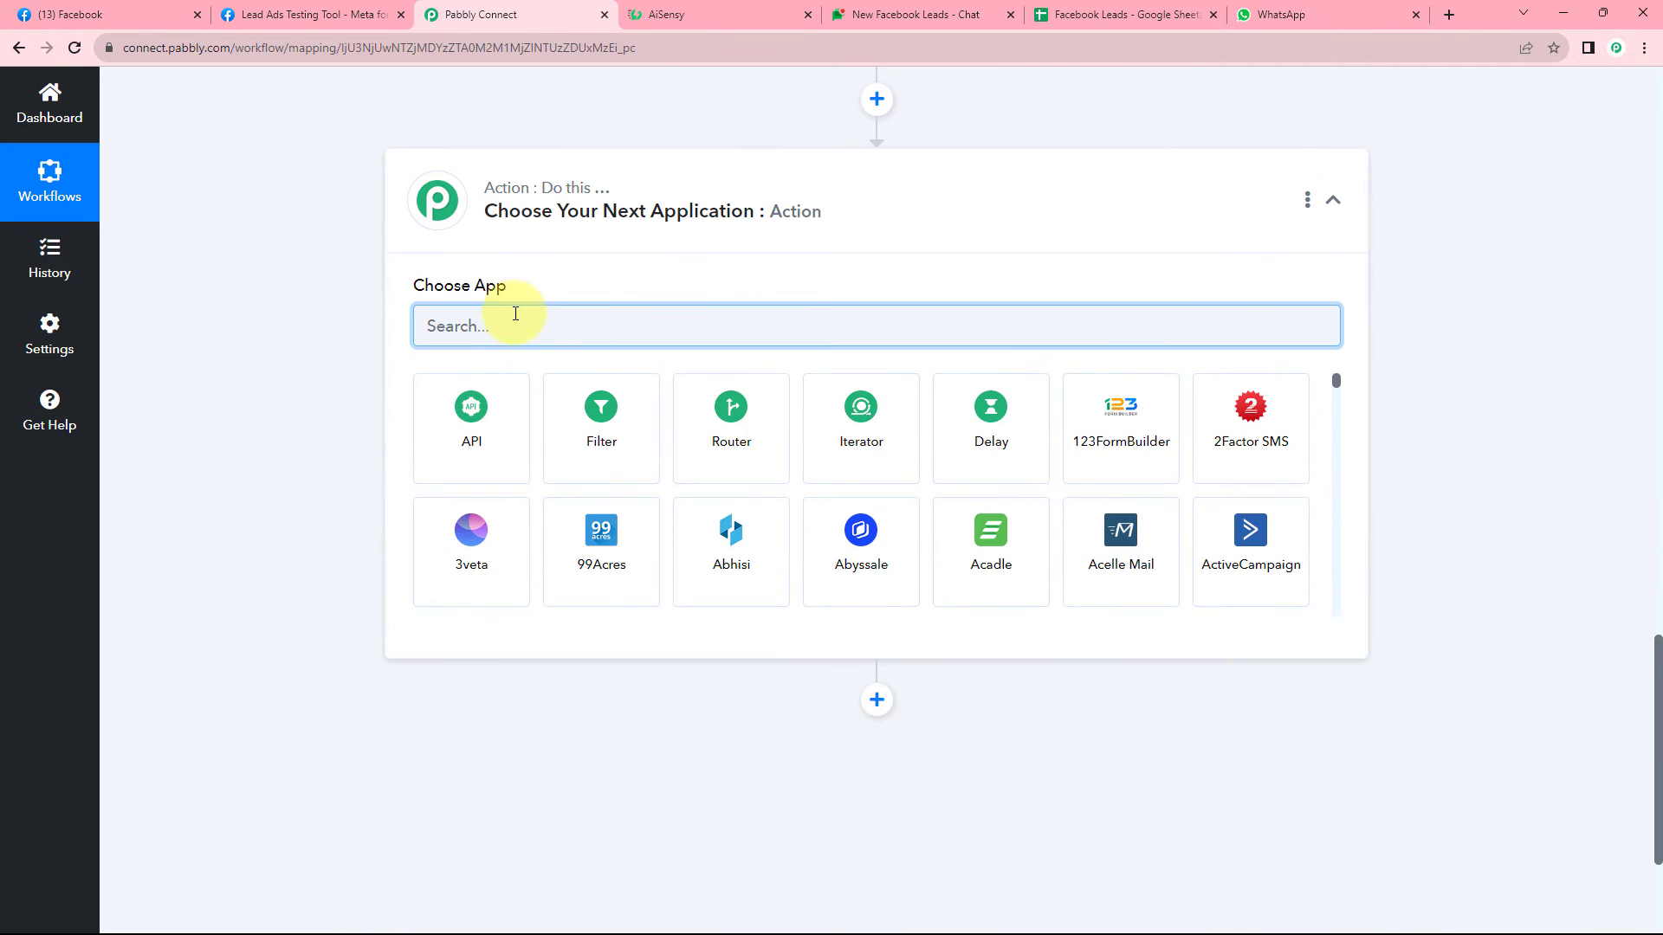
Set the new step to Google Sheets with the Add New Row action event.
{"action": "type", "text": "Google Sheet"}
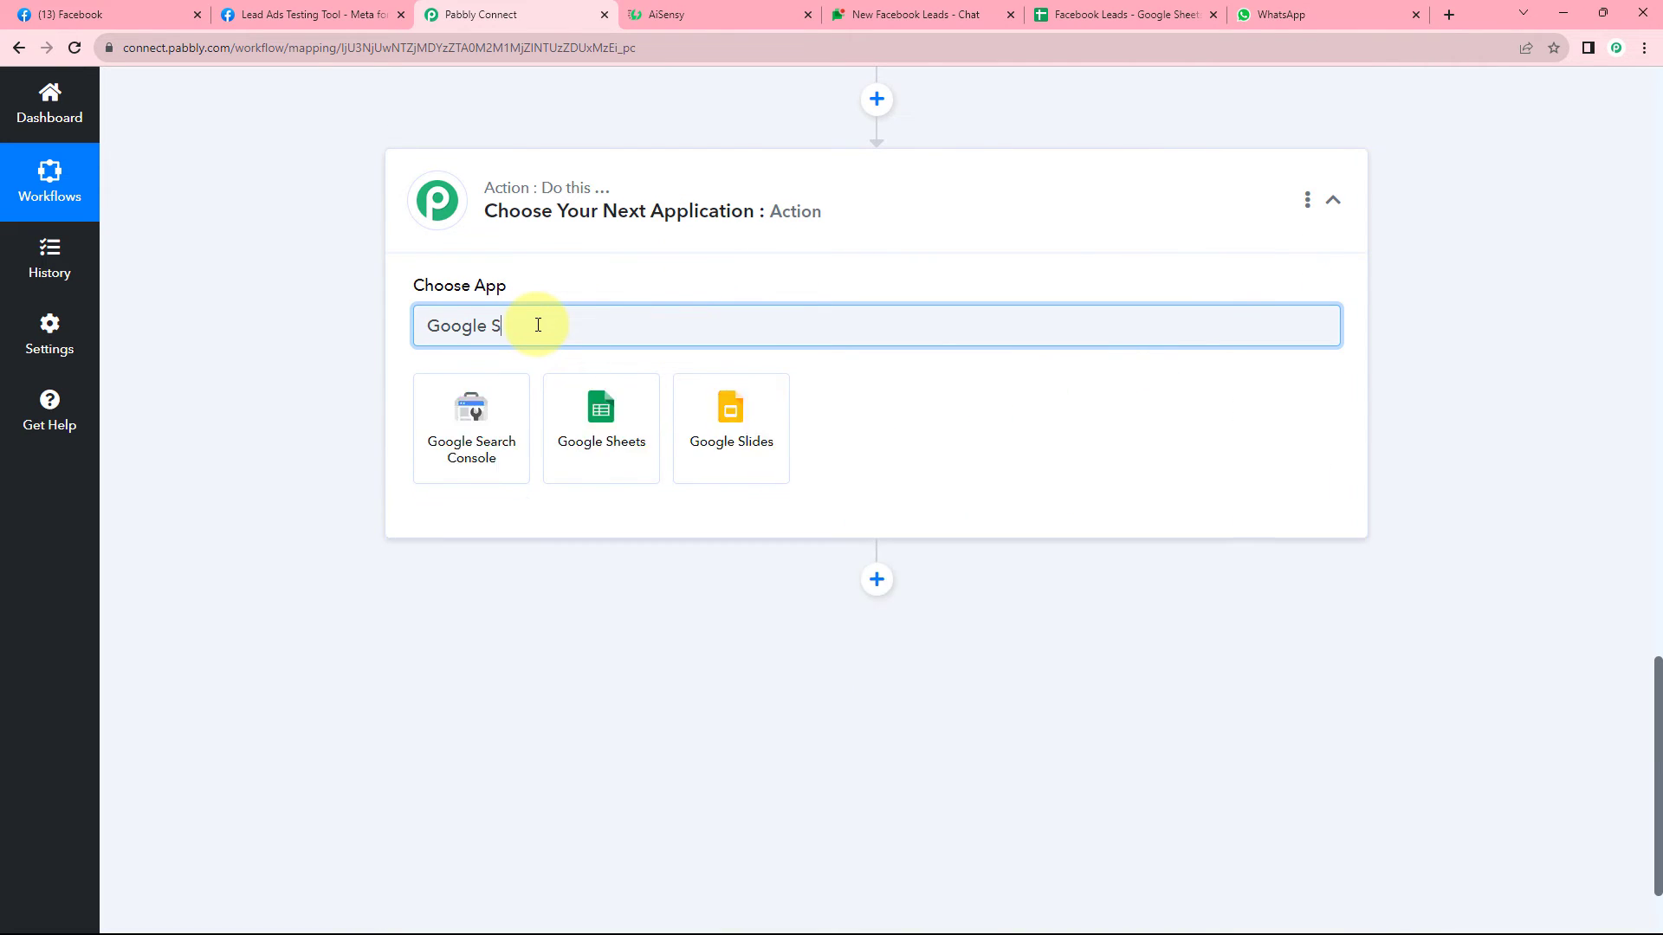
{"action": "type", "text": "s"}
{"action": "left_click", "coordinate": [498, 400]}
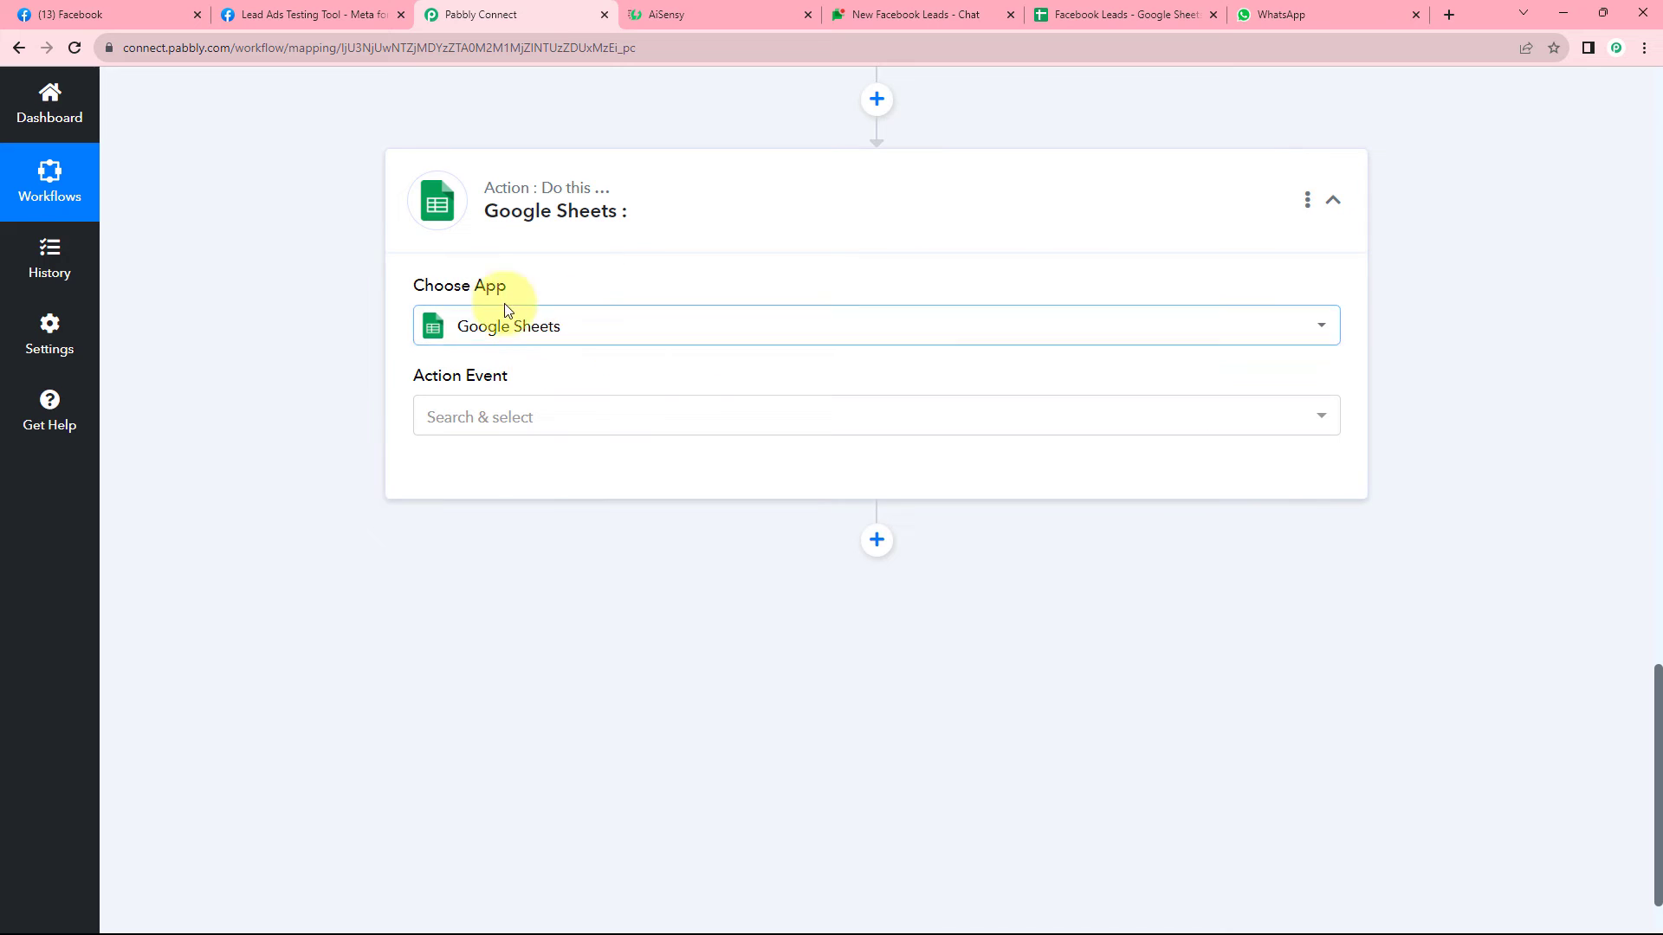
{"action": "left_click", "coordinate": [592, 422]}
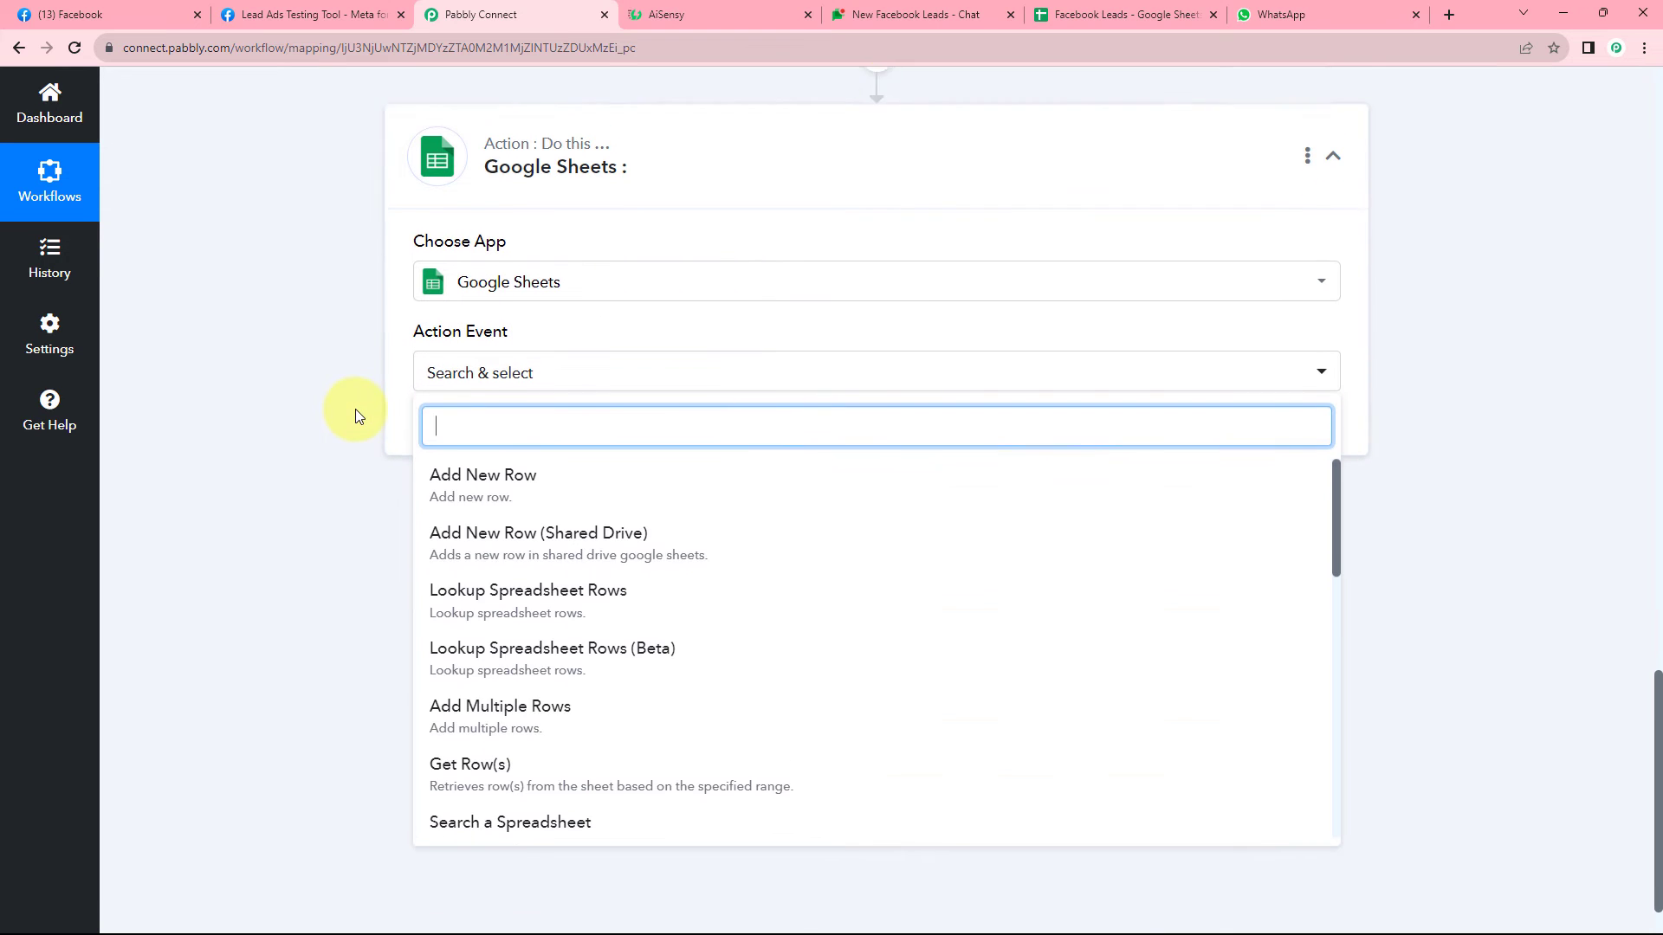
{"action": "left_click", "coordinate": [549, 434]}
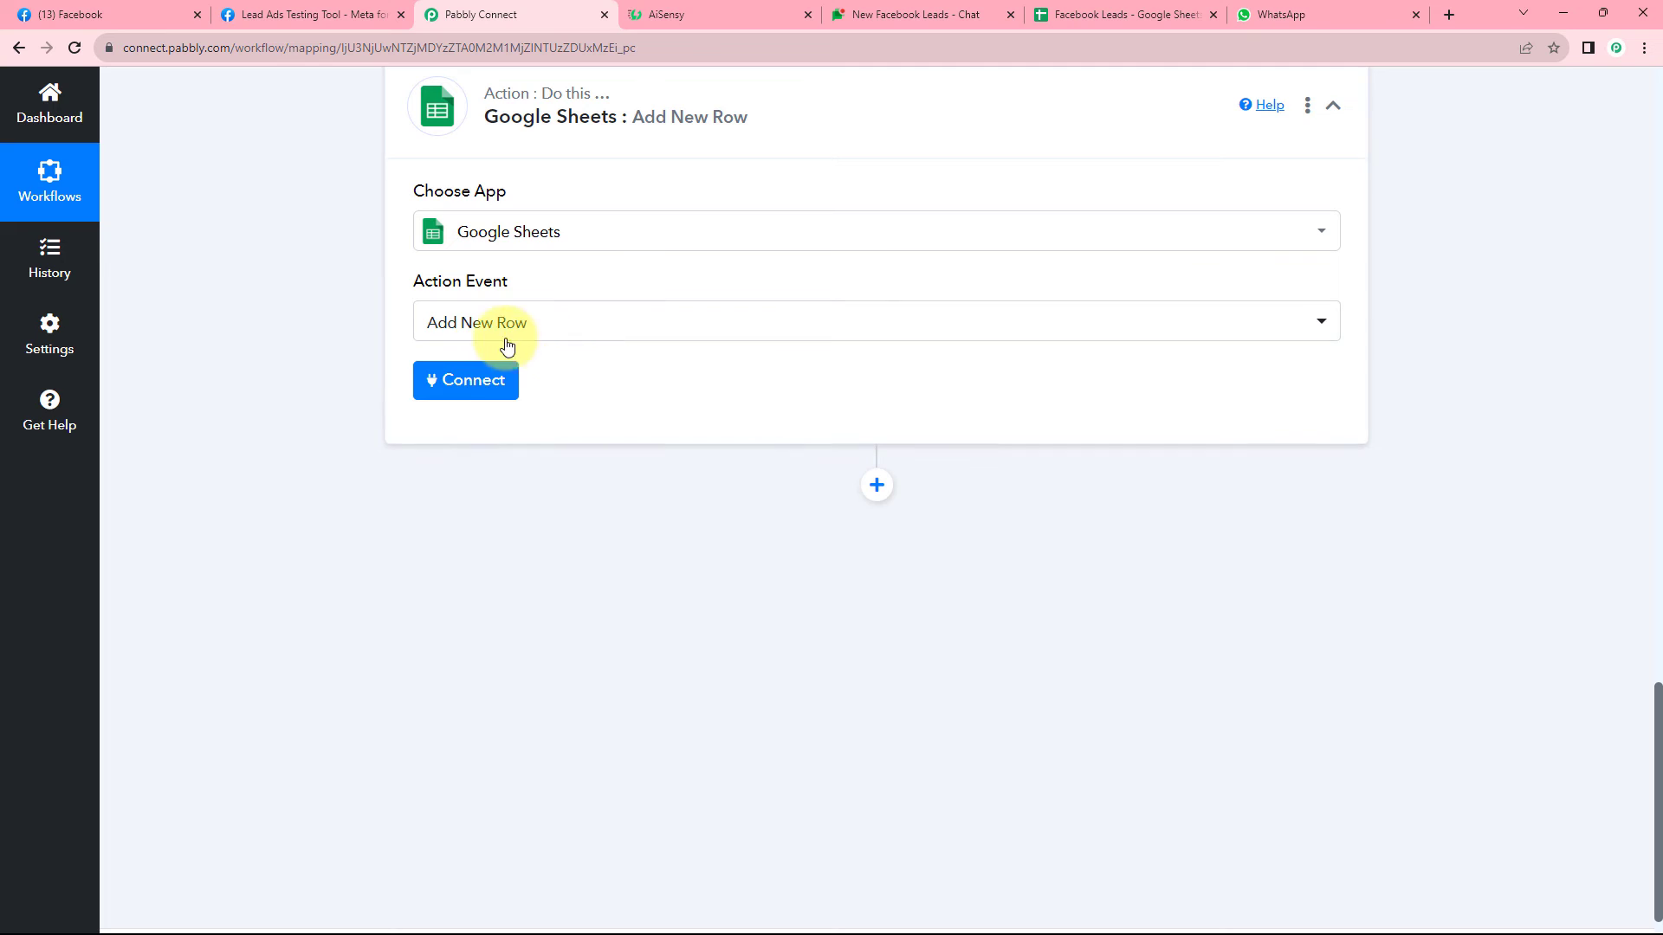
Connect a new Google Sheets connection by signing in with a Google account and granting access.
{"action": "left_click", "coordinate": [449, 382]}
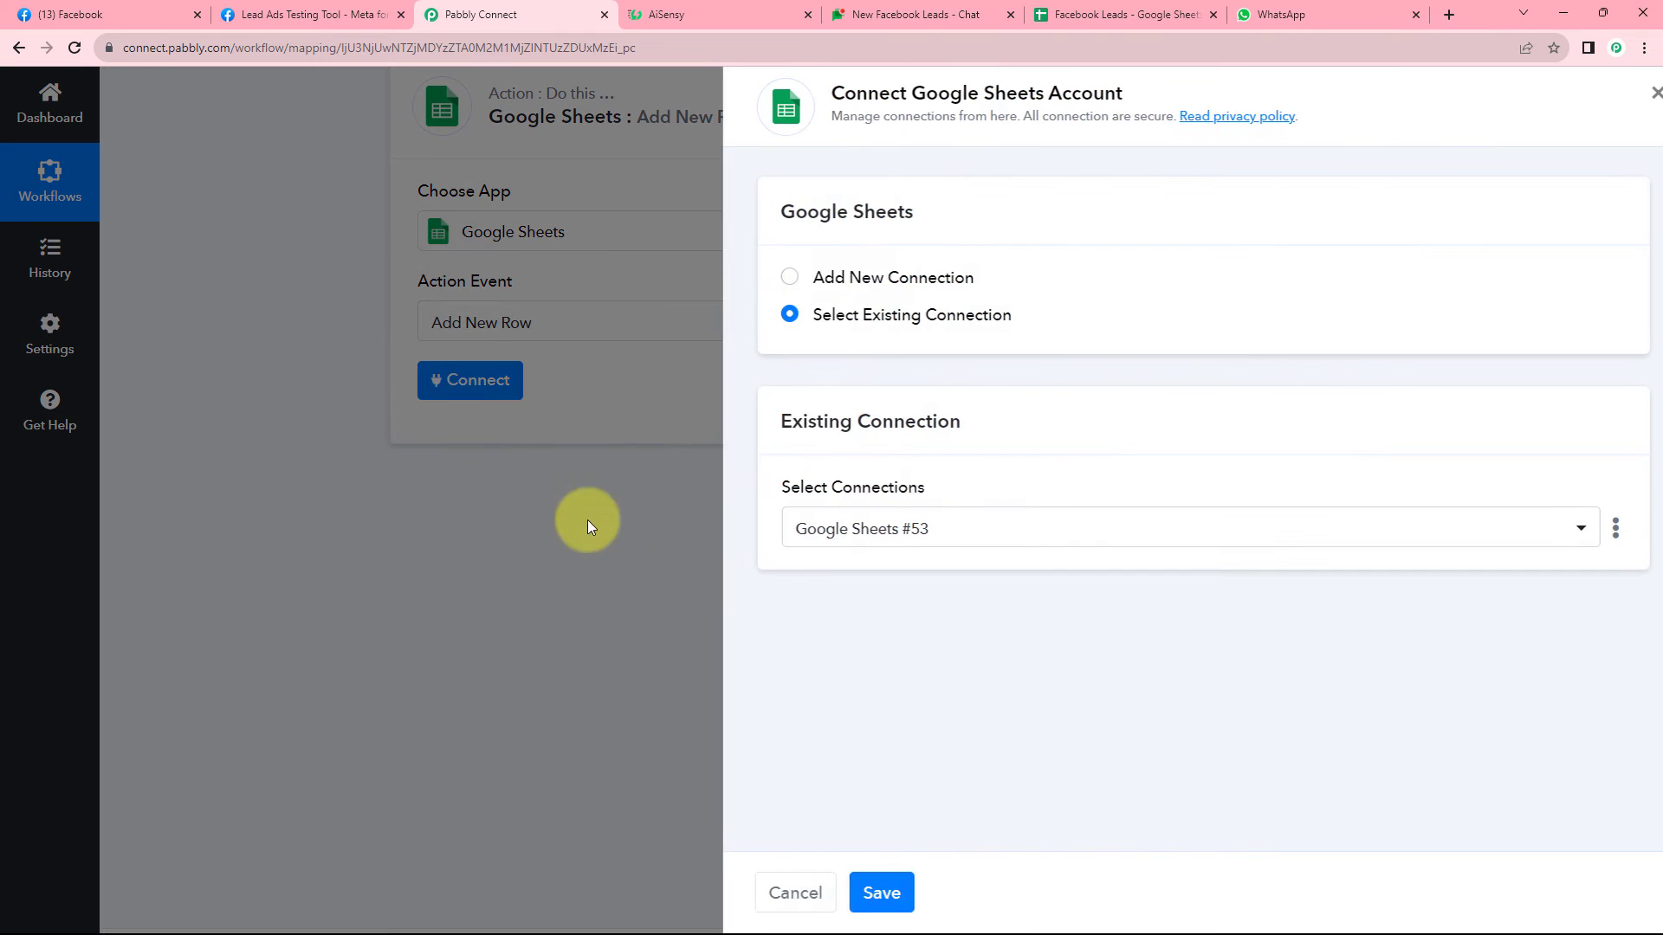
{"action": "left_click", "coordinate": [768, 277]}
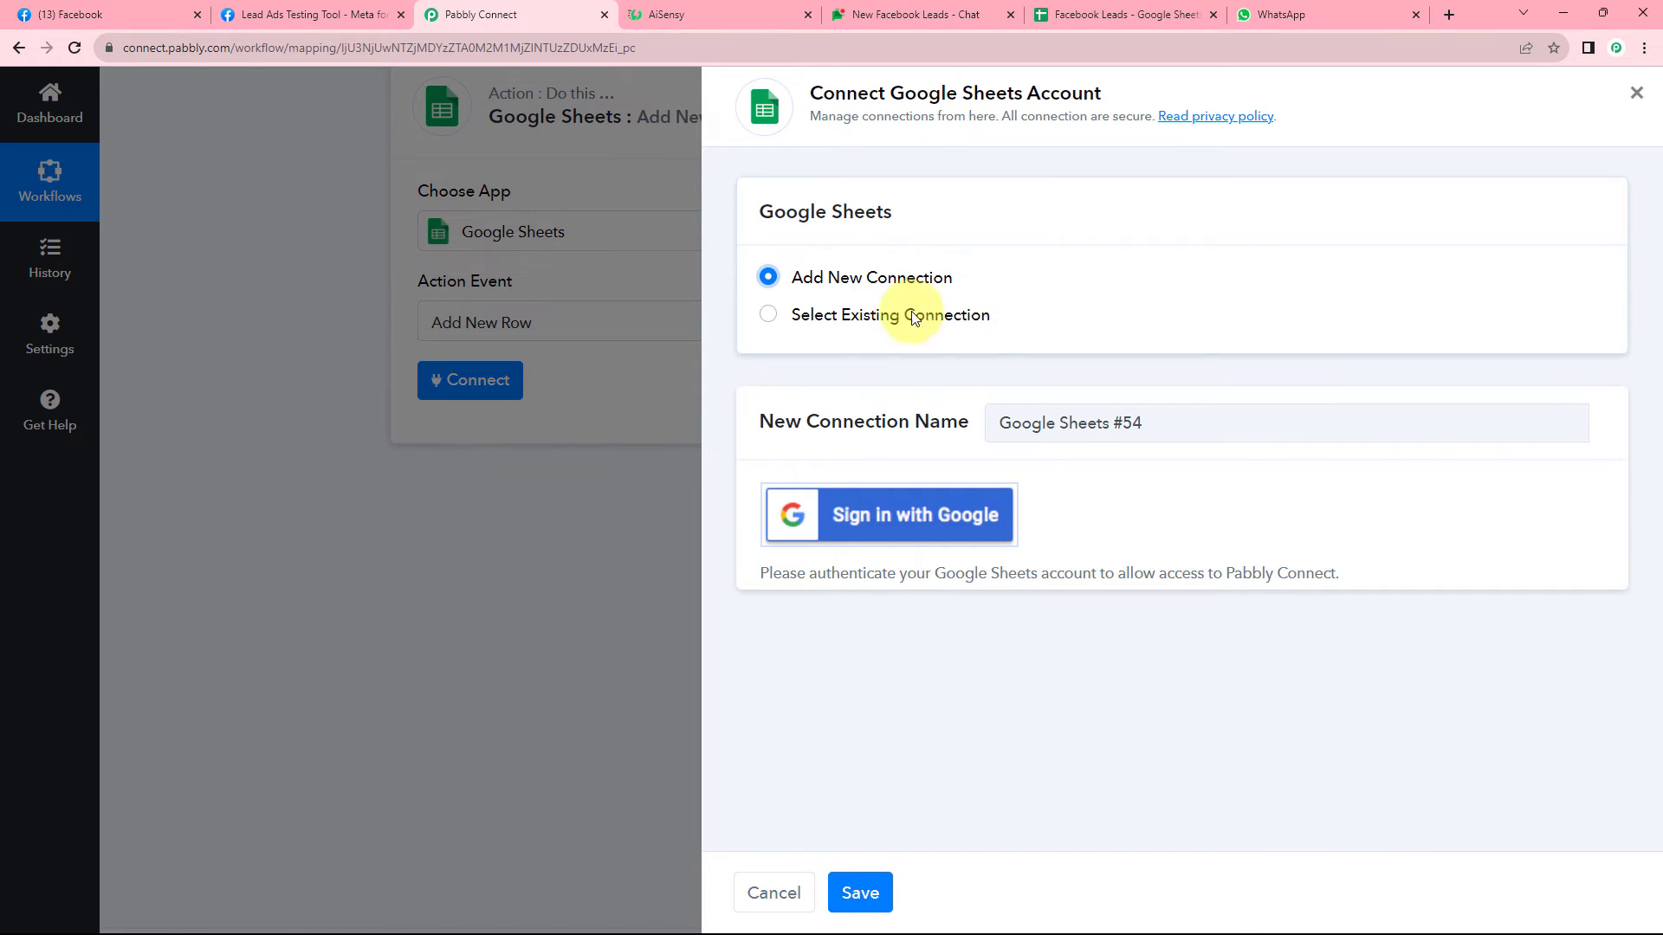
{"action": "left_click", "coordinate": [887, 524]}
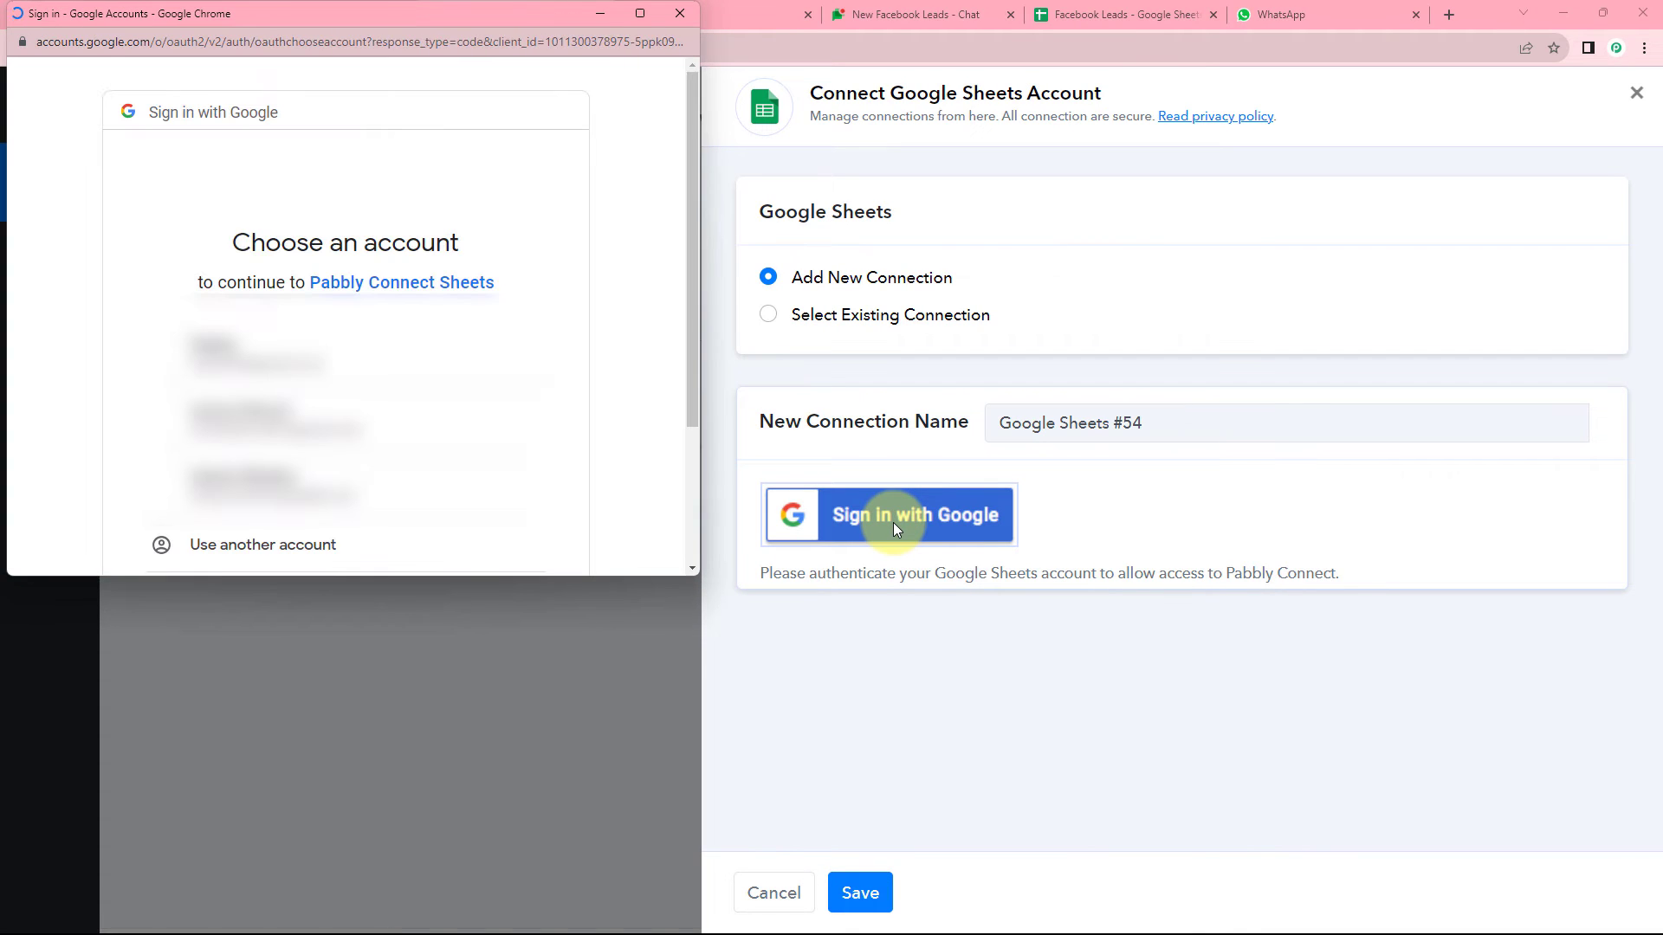
{"action": "left_click", "coordinate": [385, 355]}
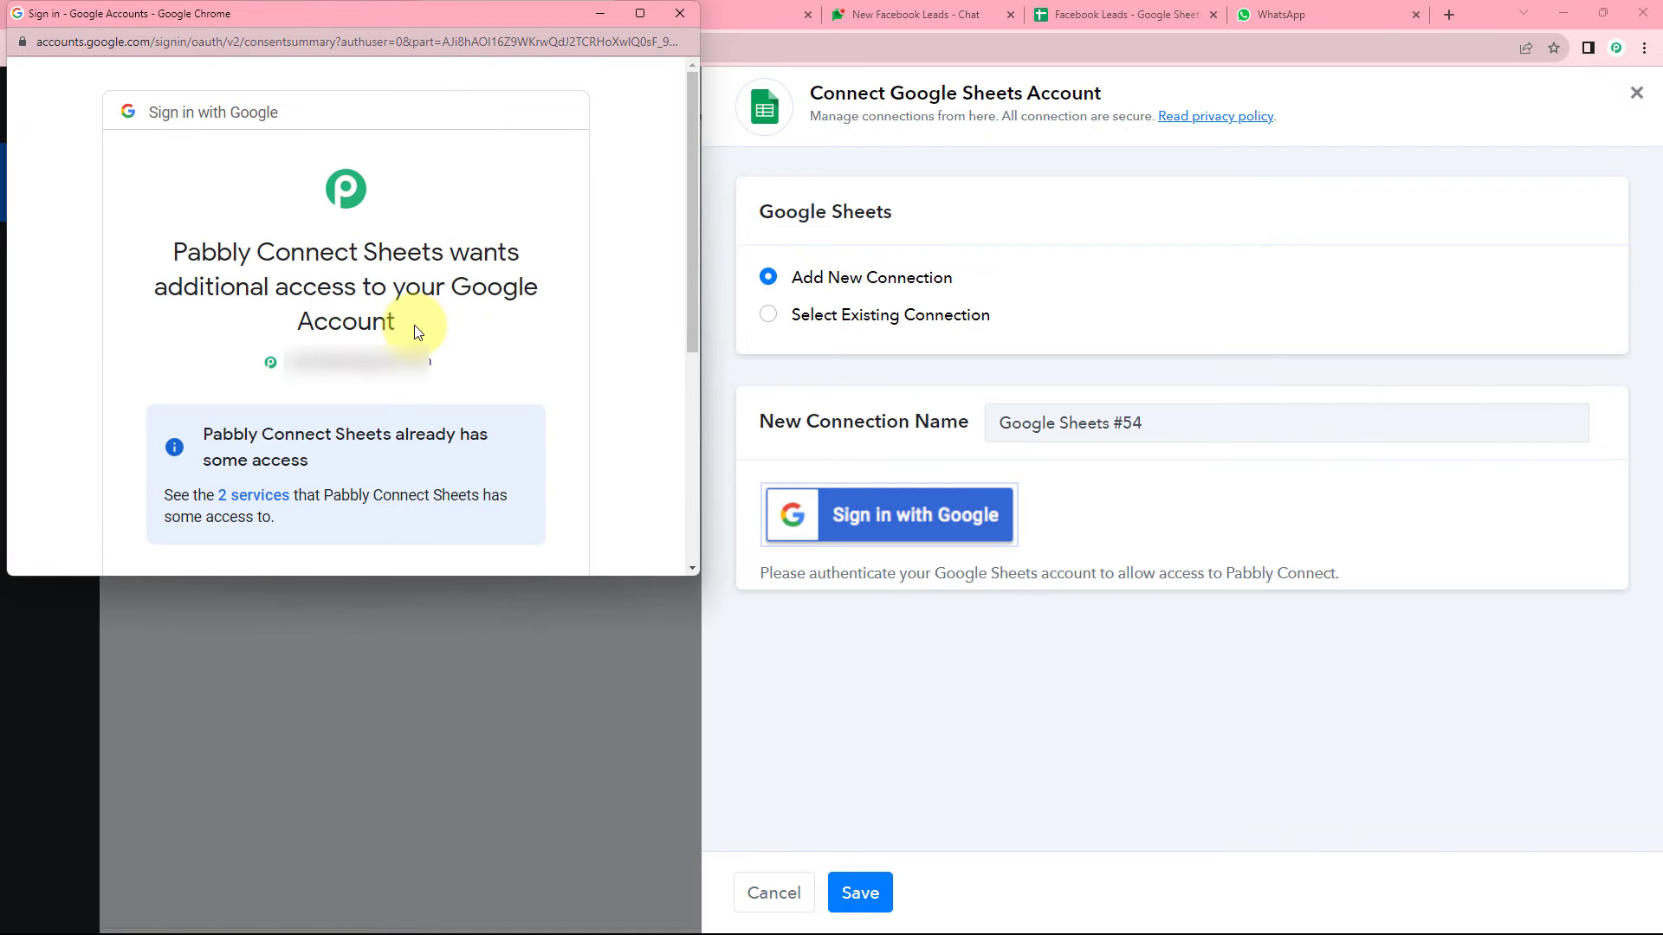
{"action": "scroll", "coordinate": [415, 329], "scroll_direction": "down", "scroll_amount": 3}
{"action": "left_click", "coordinate": [461, 543]}
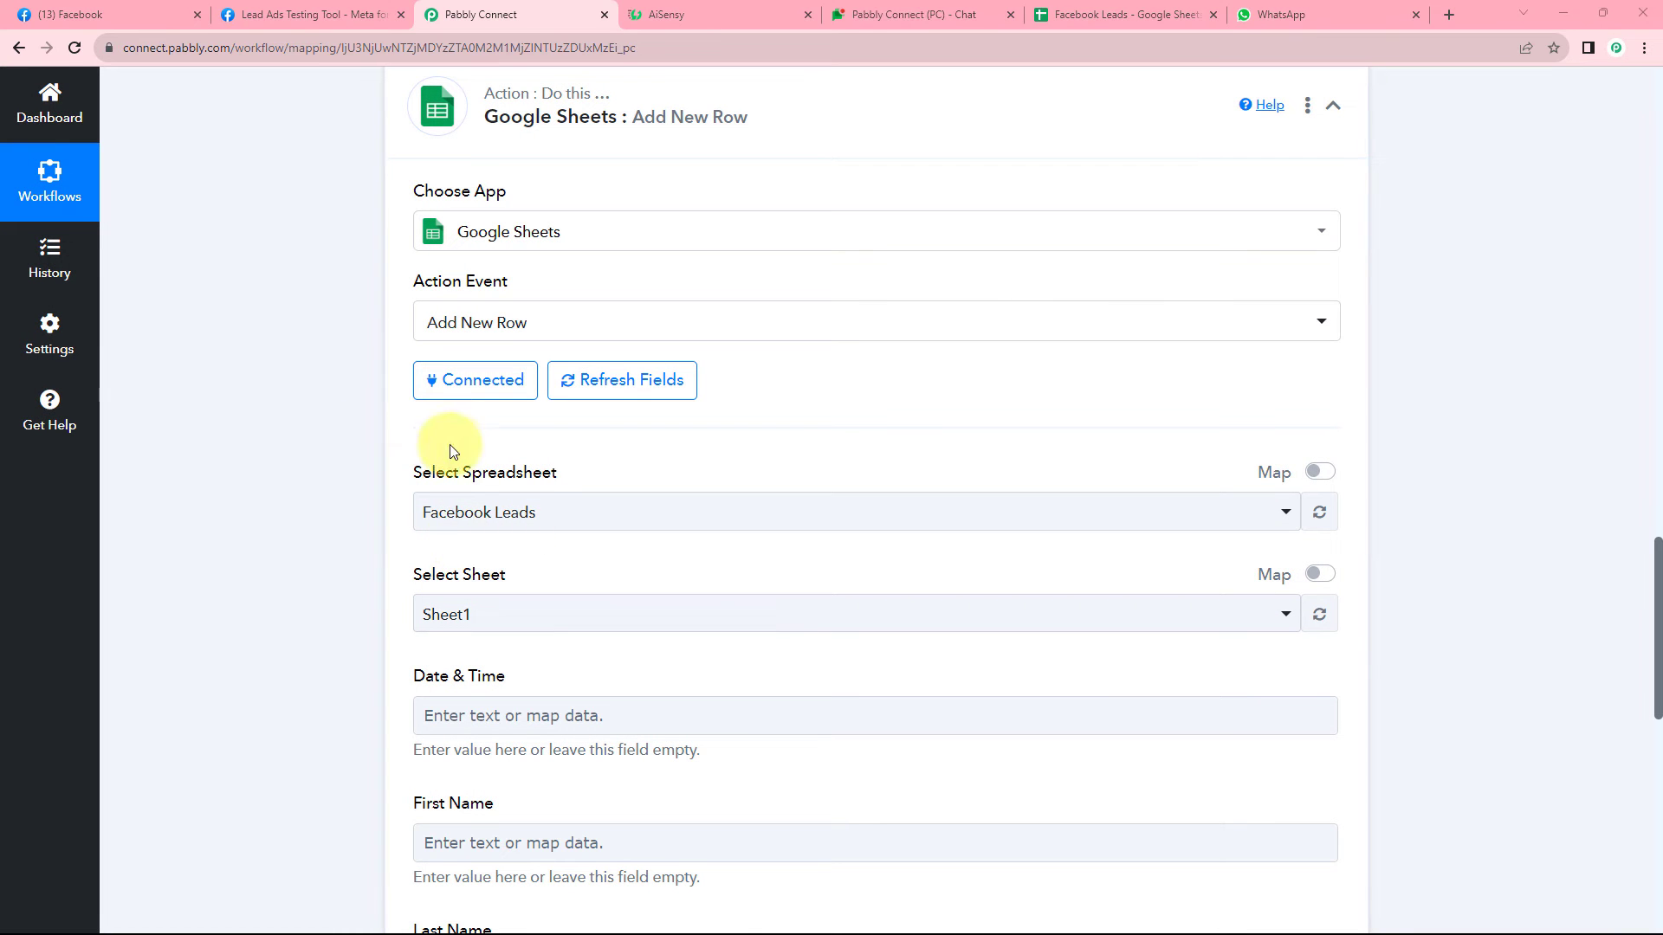
Select the Facebook Leads spreadsheet as the target, after checking its column headers.
{"action": "scroll", "coordinate": [668, 450], "scroll_direction": "down", "scroll_amount": 2}
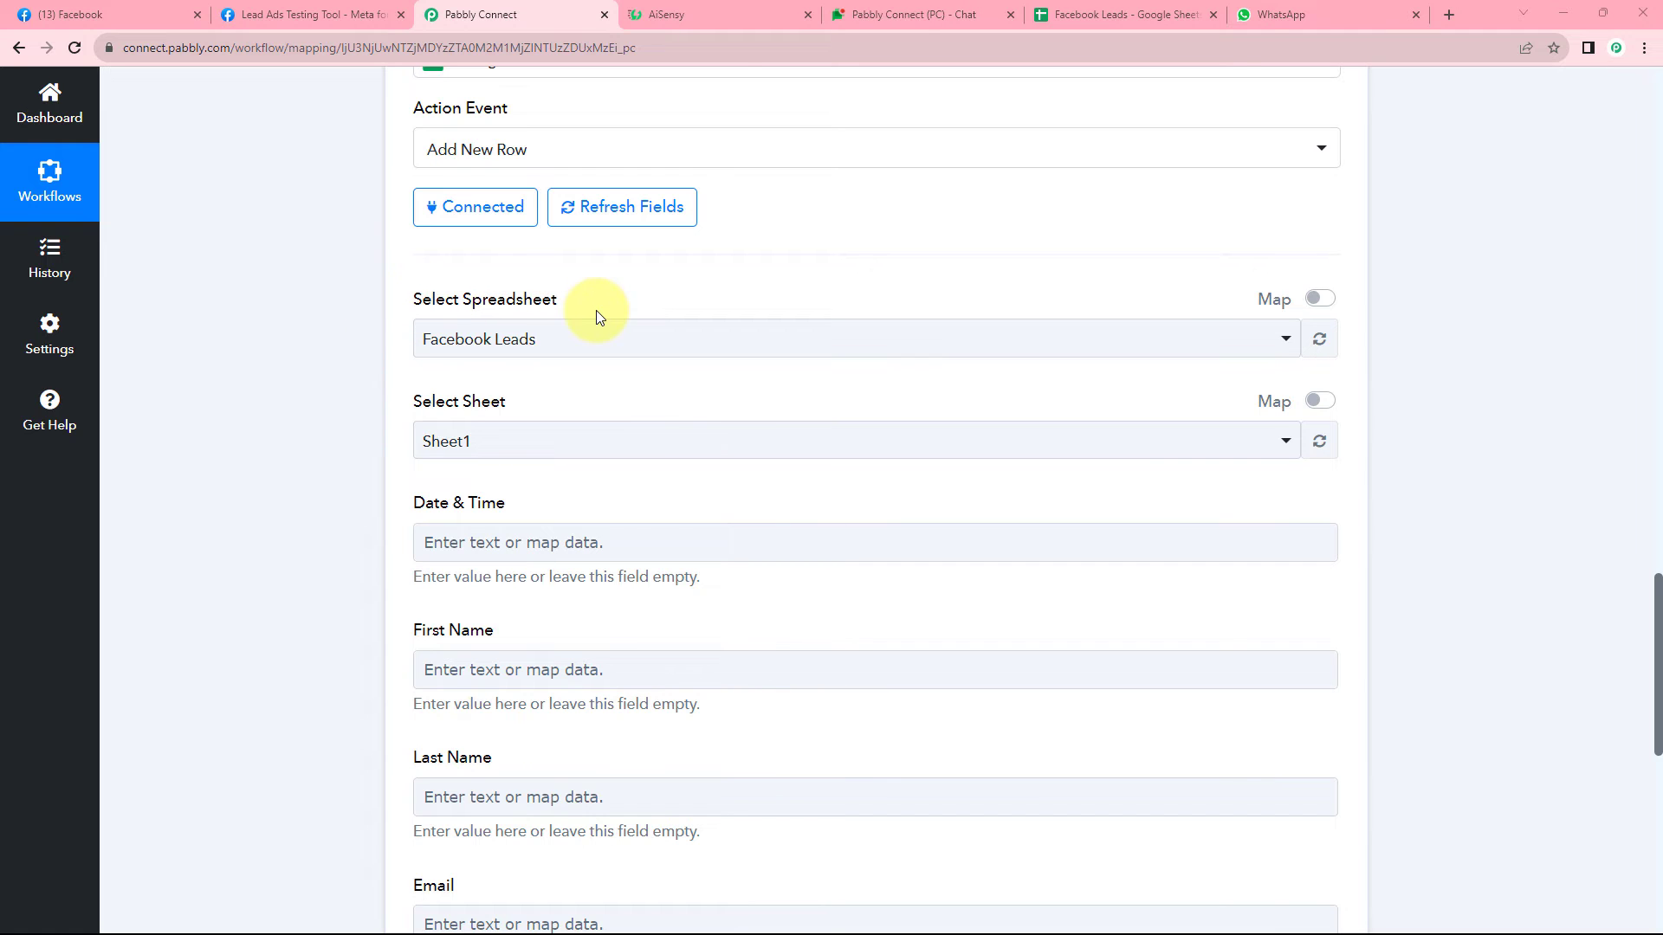
{"action": "left_click", "coordinate": [668, 339]}
{"action": "scroll", "coordinate": [354, 334], "scroll_direction": "down", "scroll_amount": 1}
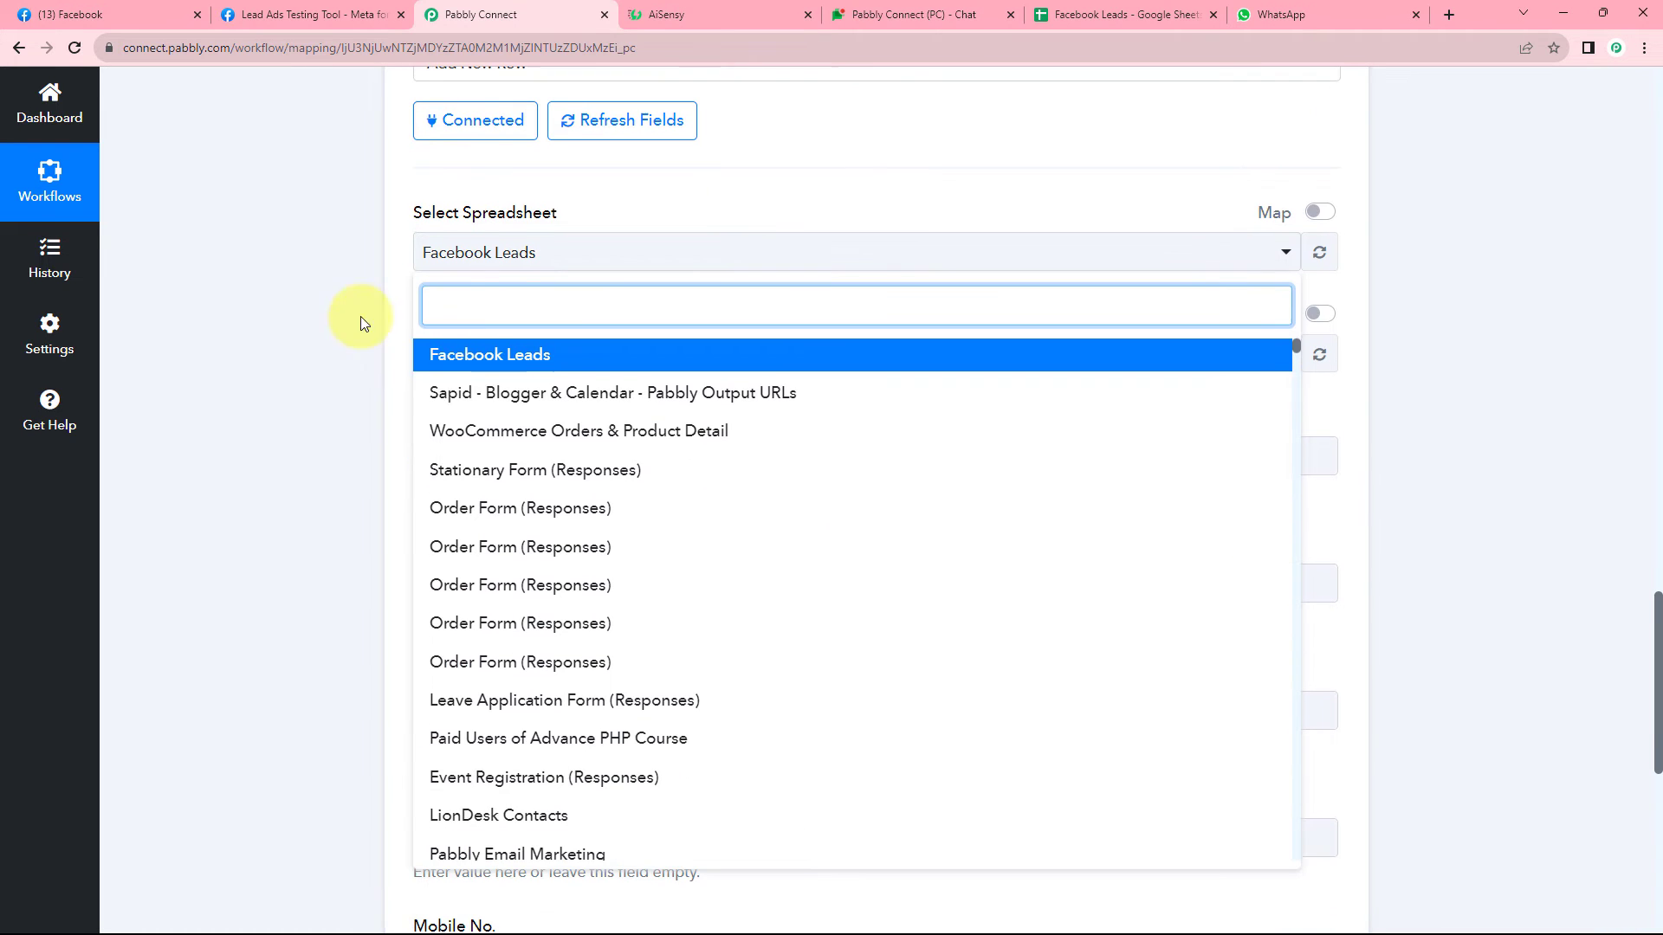
{"action": "scroll", "coordinate": [439, 441], "scroll_direction": "down", "scroll_amount": 5}
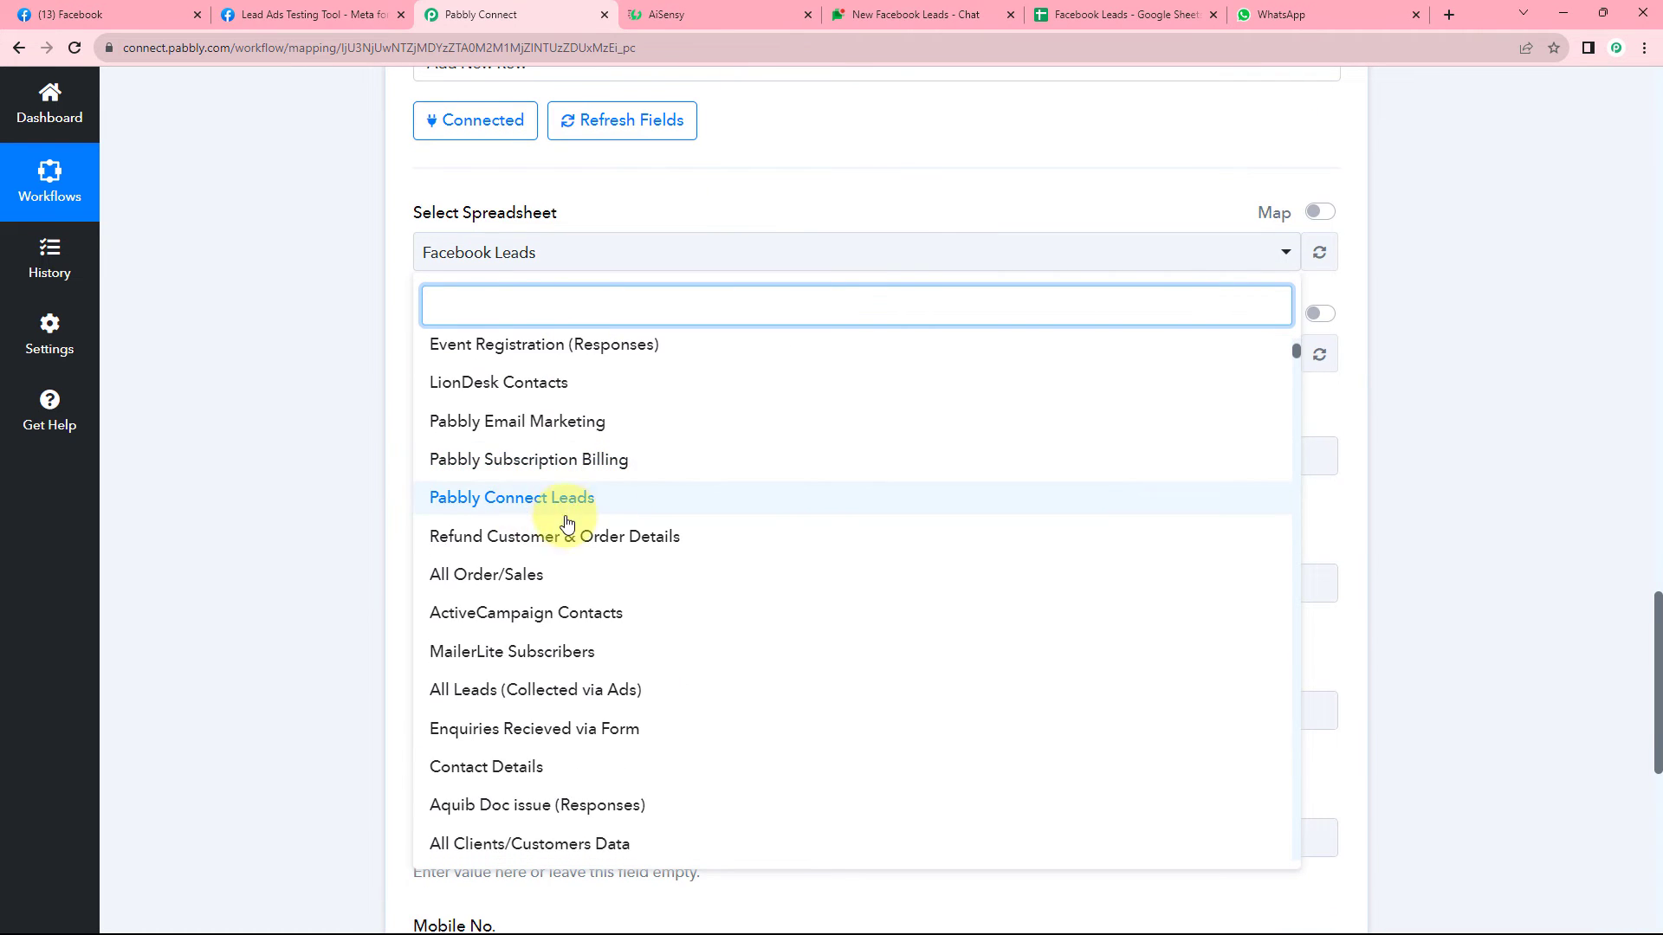
{"action": "scroll", "coordinate": [639, 536], "scroll_direction": "down", "scroll_amount": 5}
{"action": "scroll", "coordinate": [636, 535], "scroll_direction": "down", "scroll_amount": 1}
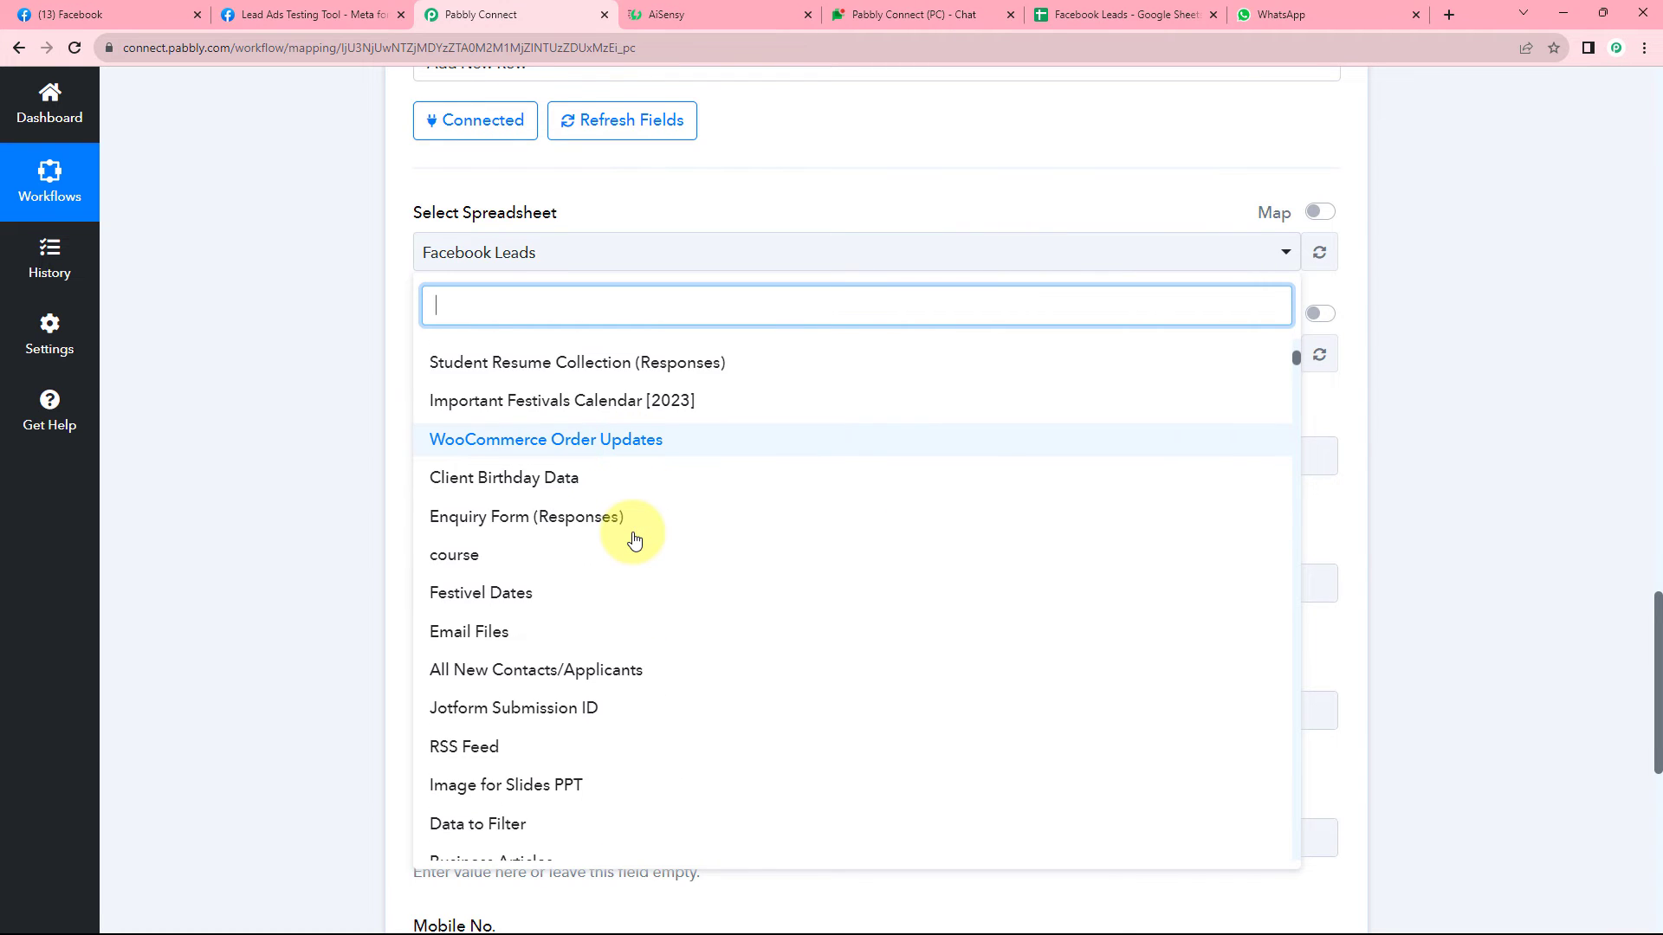
{"action": "scroll", "coordinate": [635, 538], "scroll_direction": "up", "scroll_amount": 10}
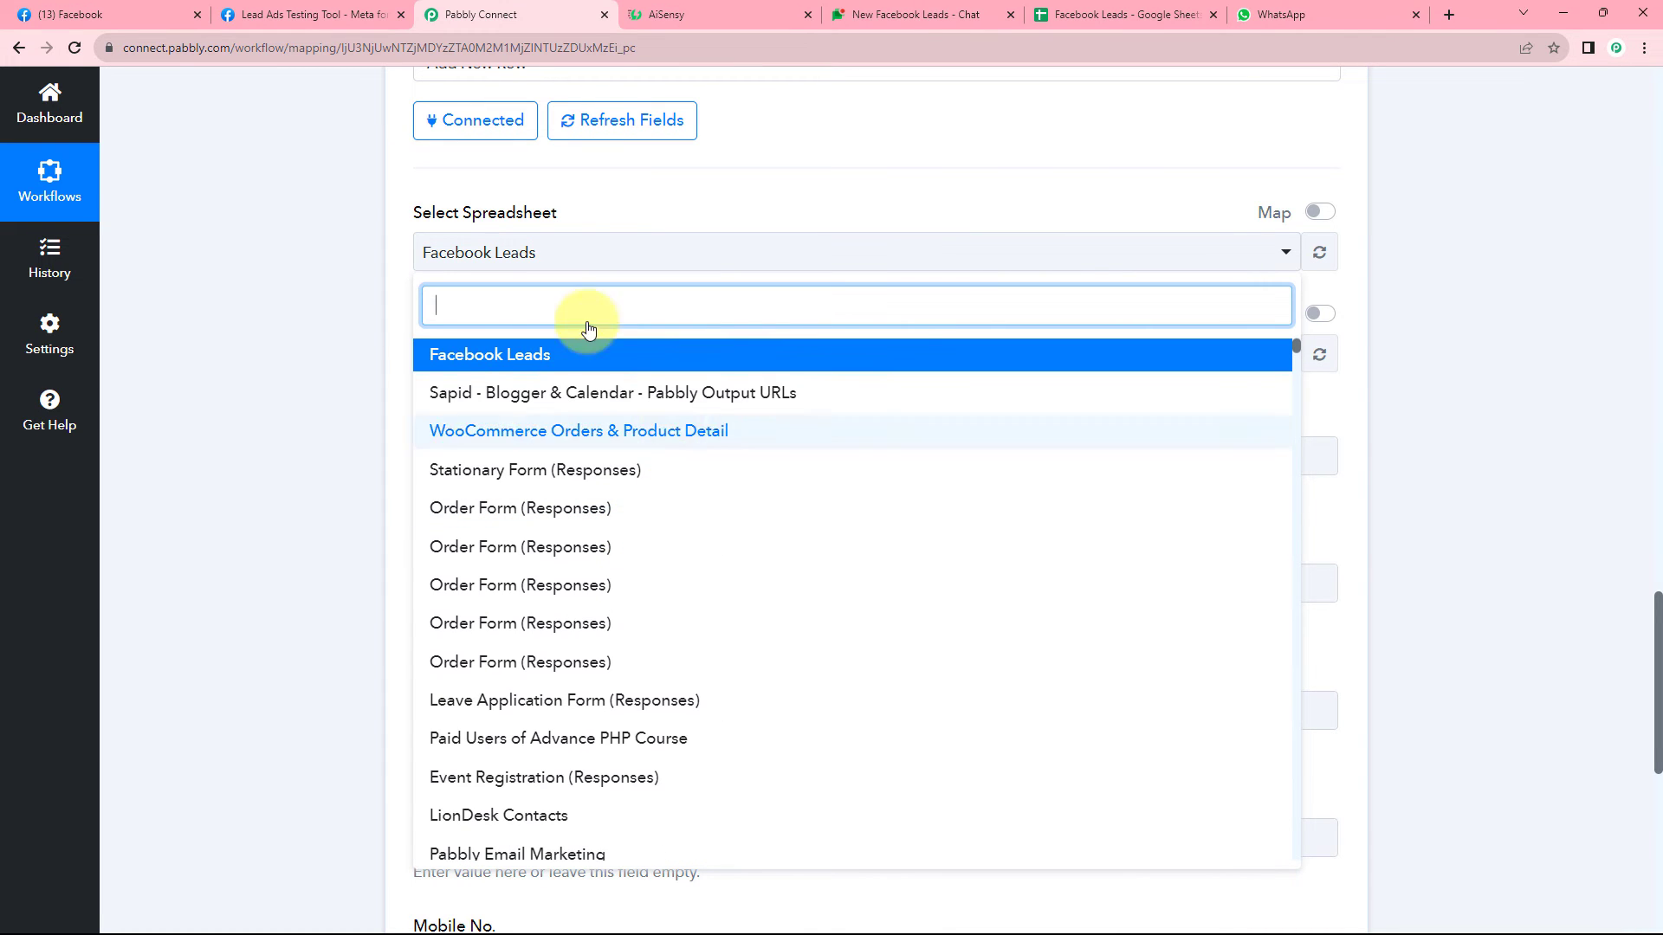
{"action": "left_click", "coordinate": [1153, 4]}
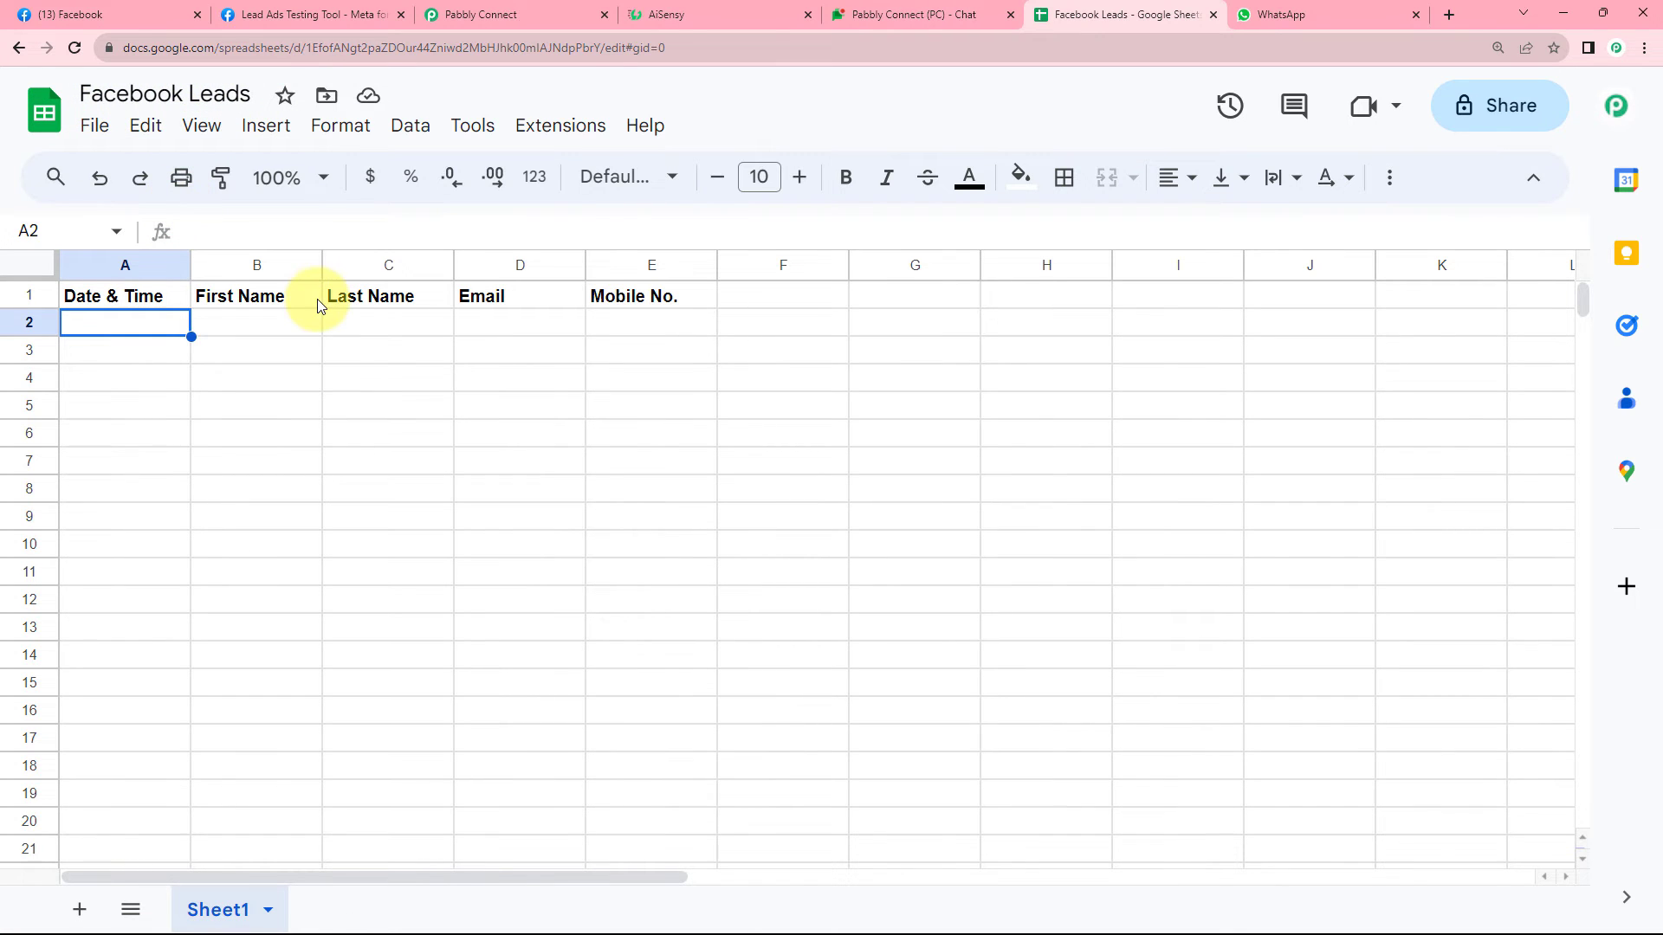
{"action": "left_click", "coordinate": [530, 14]}
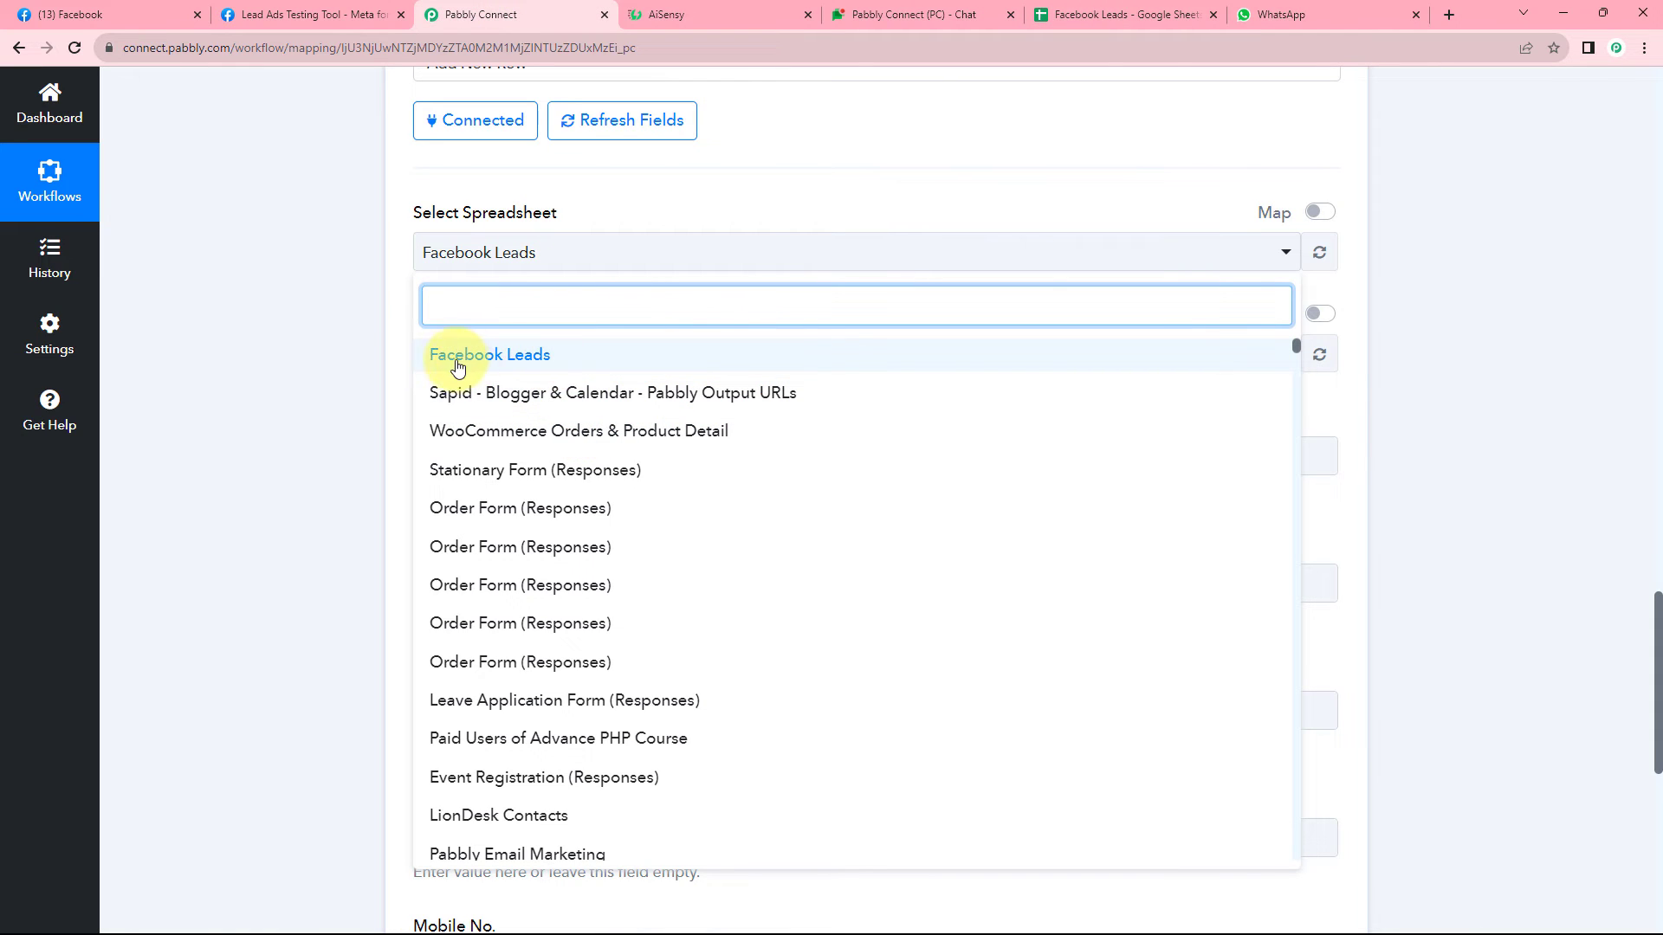
{"action": "left_click", "coordinate": [490, 365]}
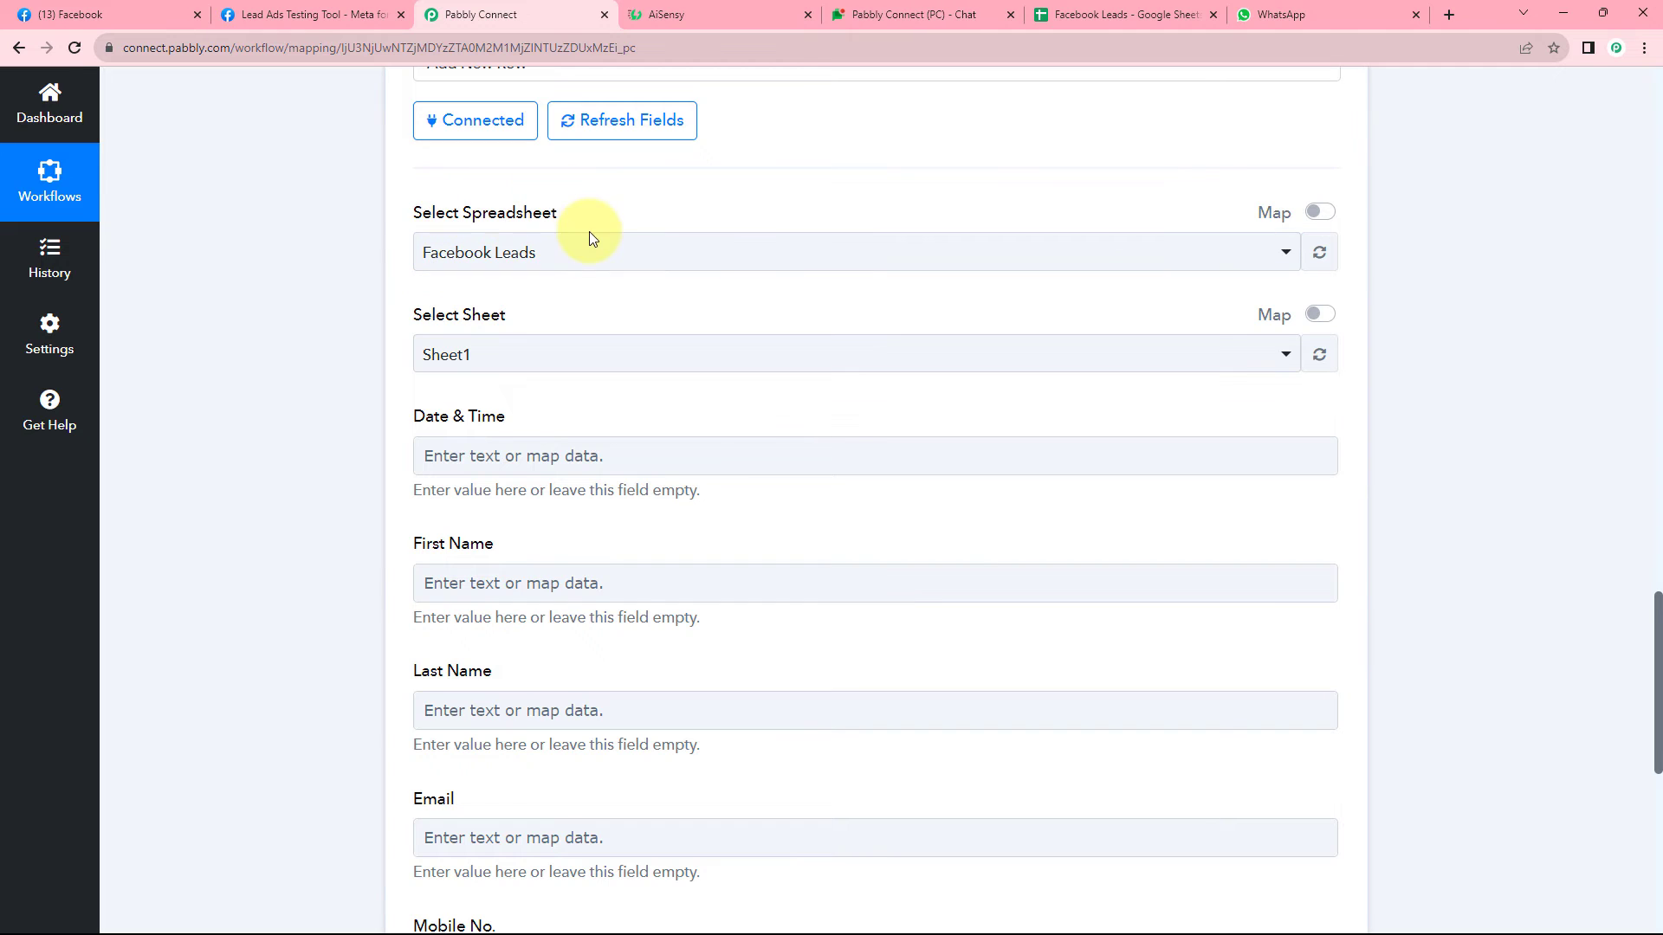
Choose Sheet1 and compare its columns with the Date & Time, First Name, Last Name, Email, Mobile No. fields.
{"action": "scroll", "coordinate": [442, 234], "scroll_direction": "down", "scroll_amount": 1}
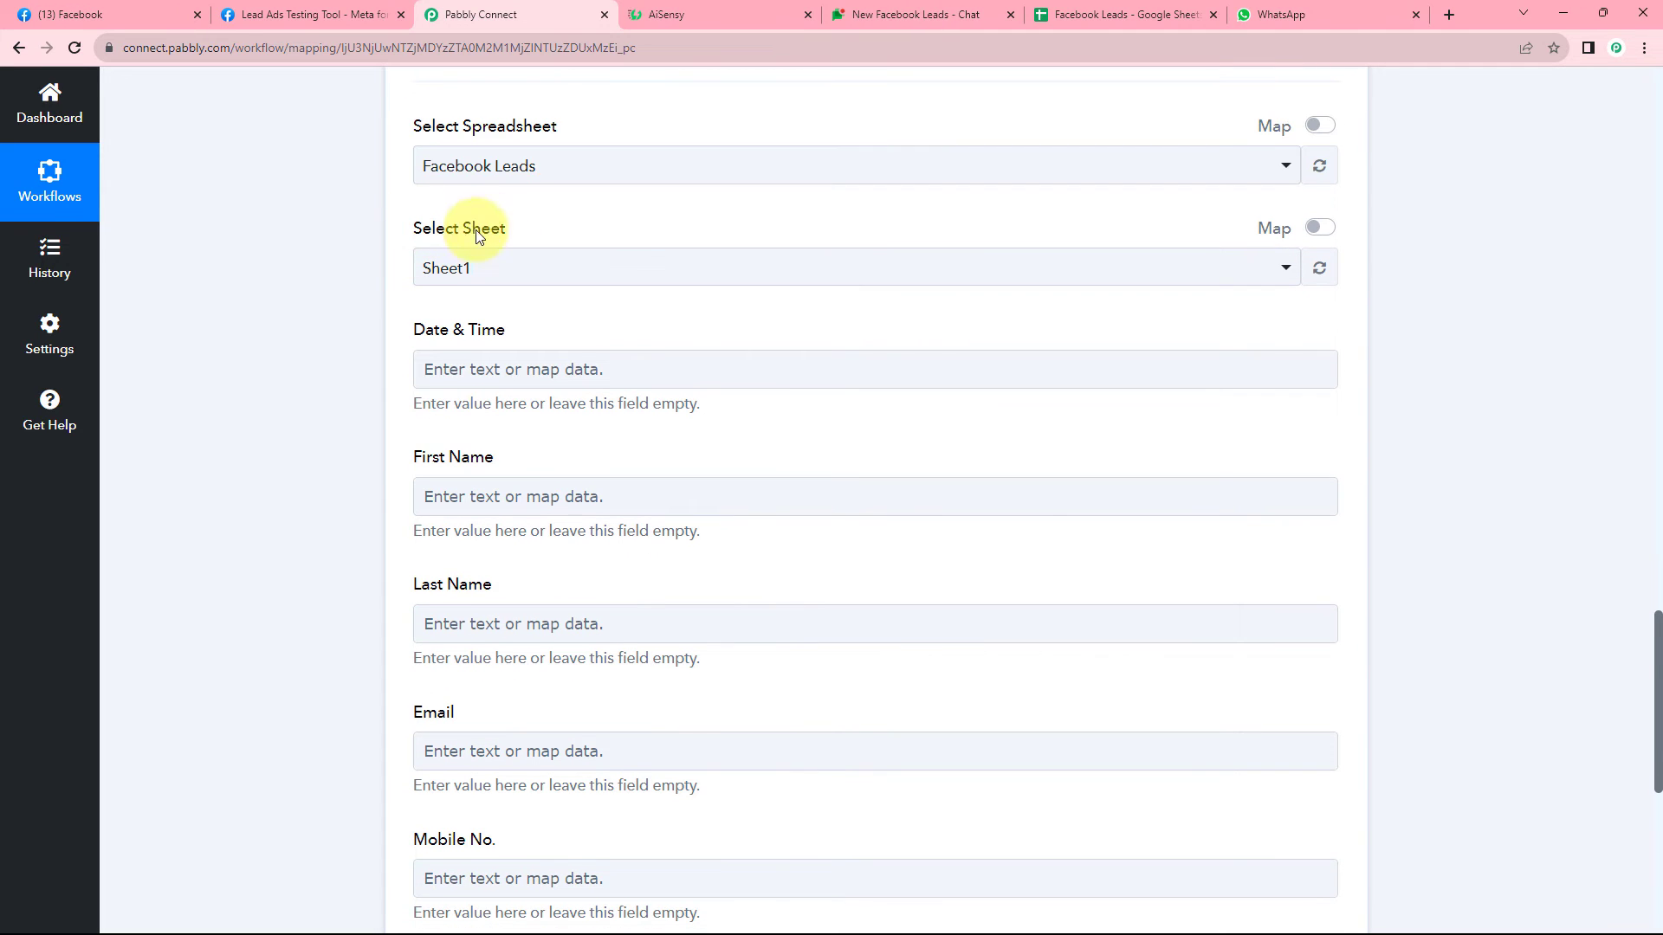
{"action": "left_click", "coordinate": [510, 277]}
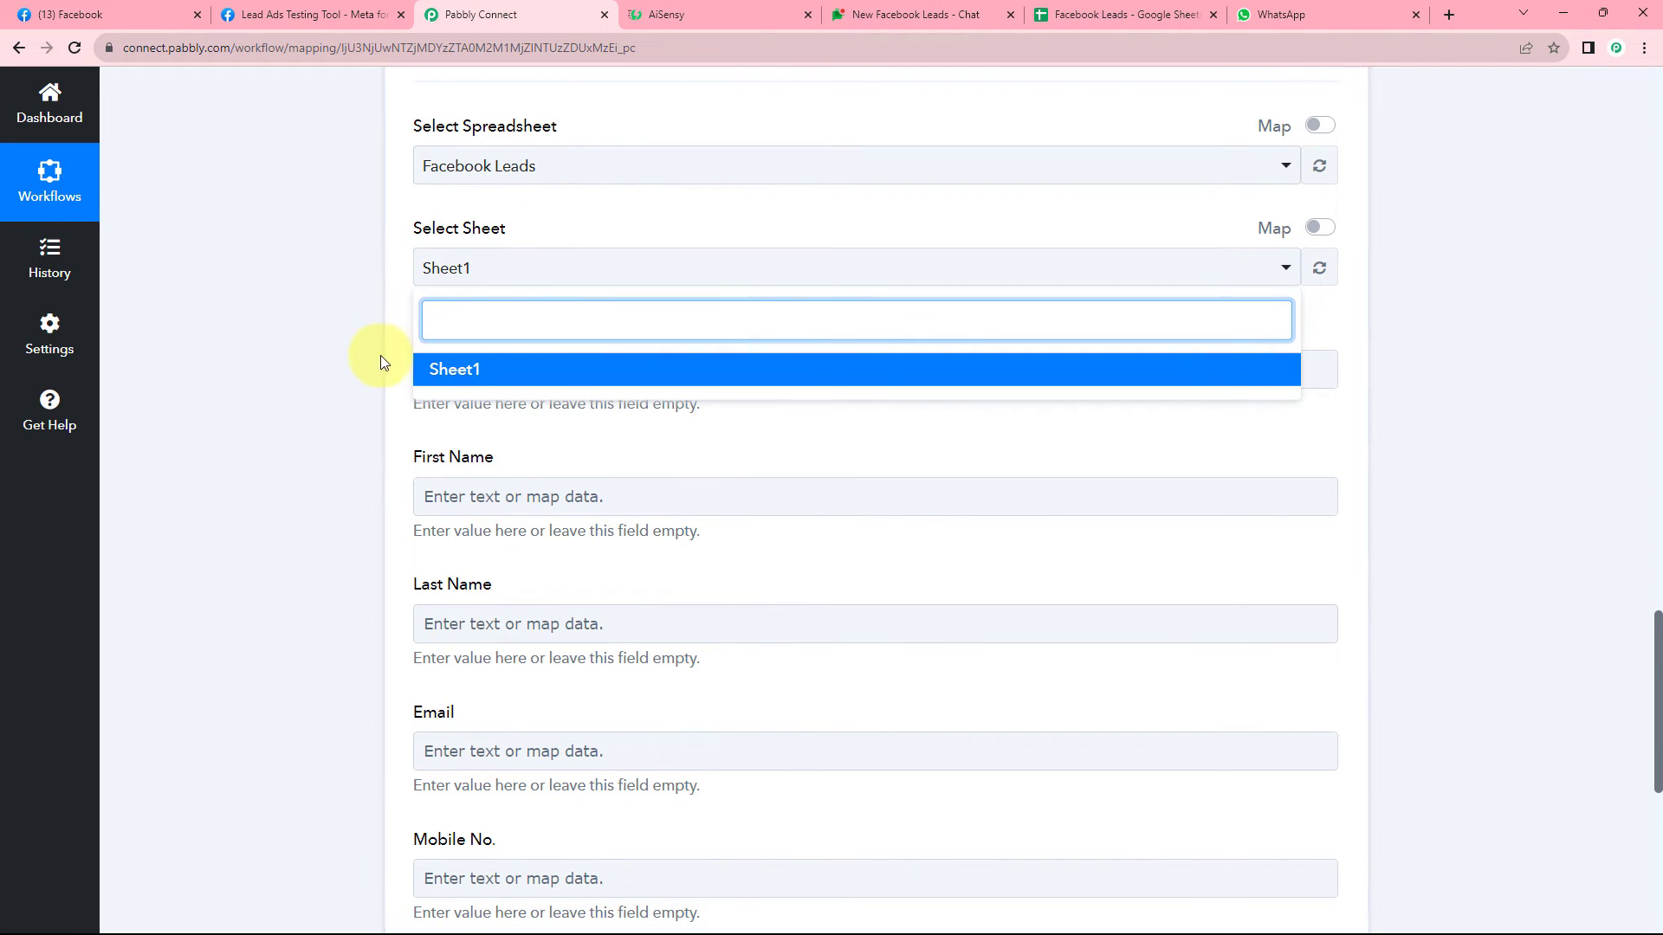
{"action": "left_click", "coordinate": [407, 358]}
{"action": "left_click", "coordinate": [482, 283]}
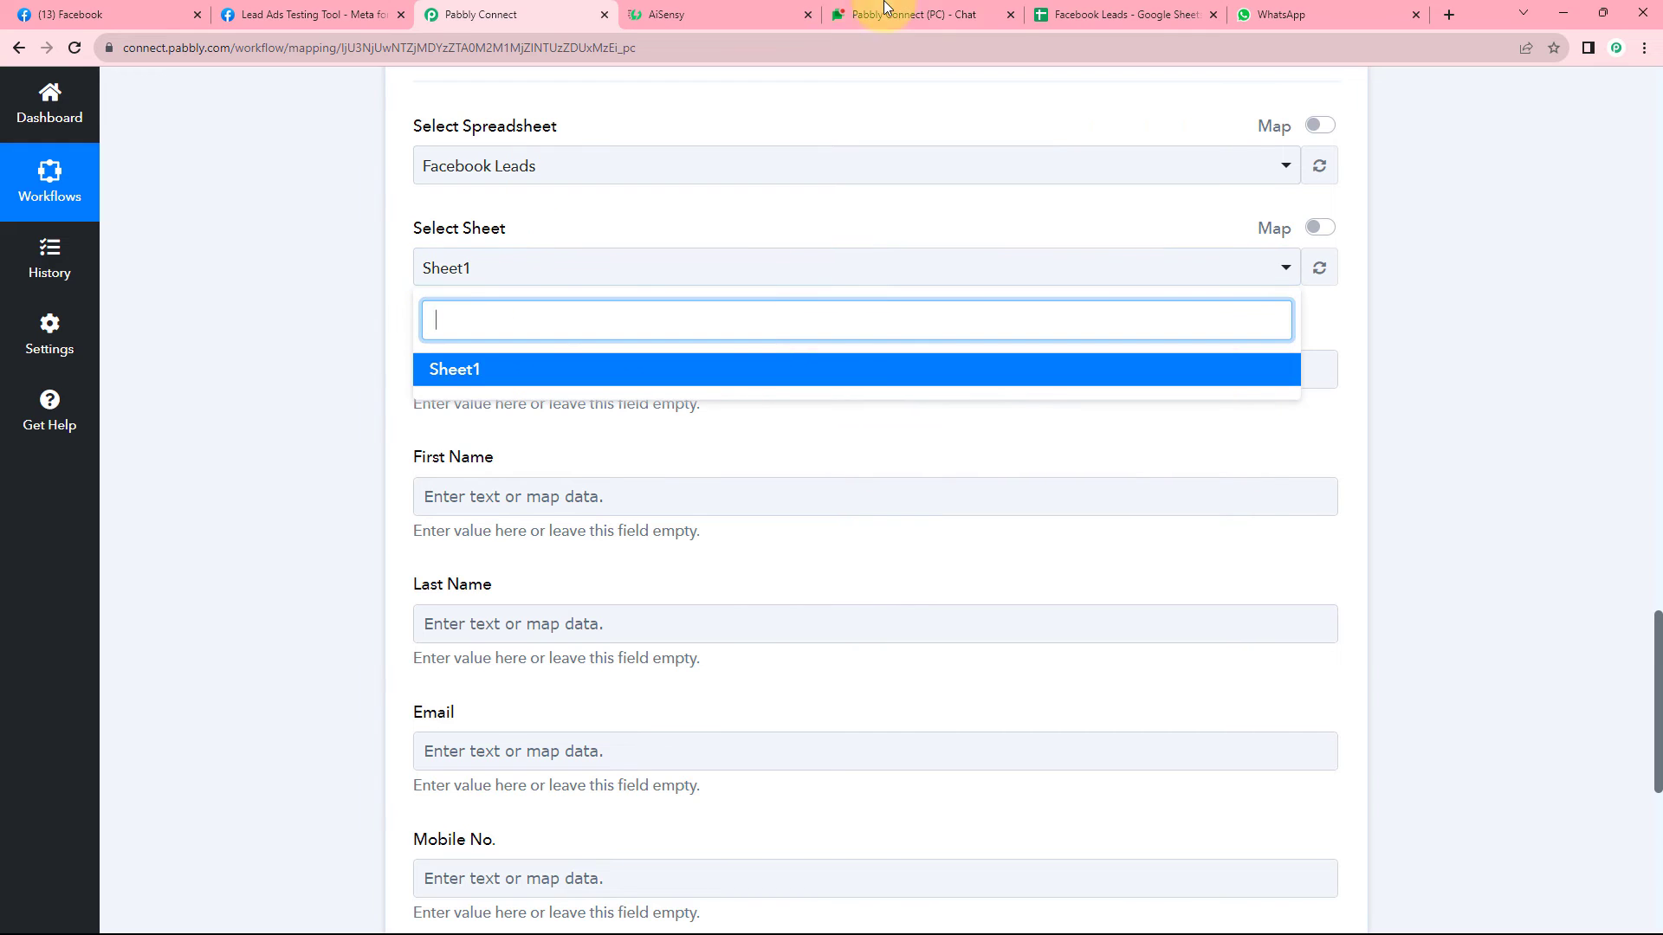
{"action": "left_click", "coordinate": [1099, 14]}
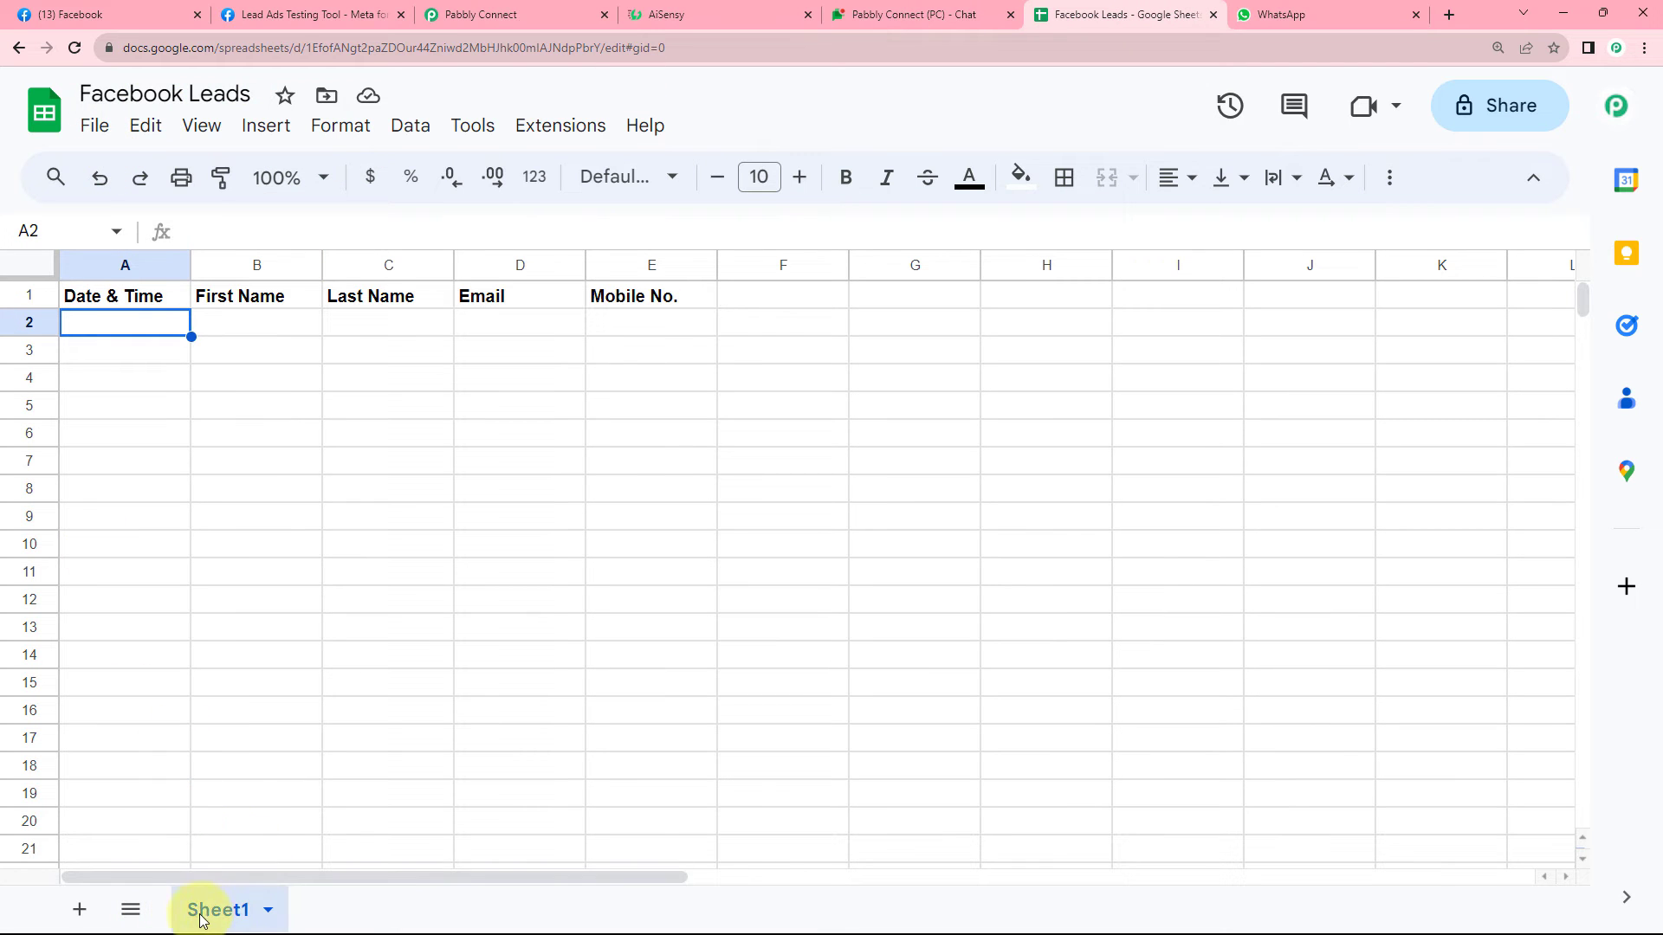
{"action": "left_click", "coordinate": [509, 12]}
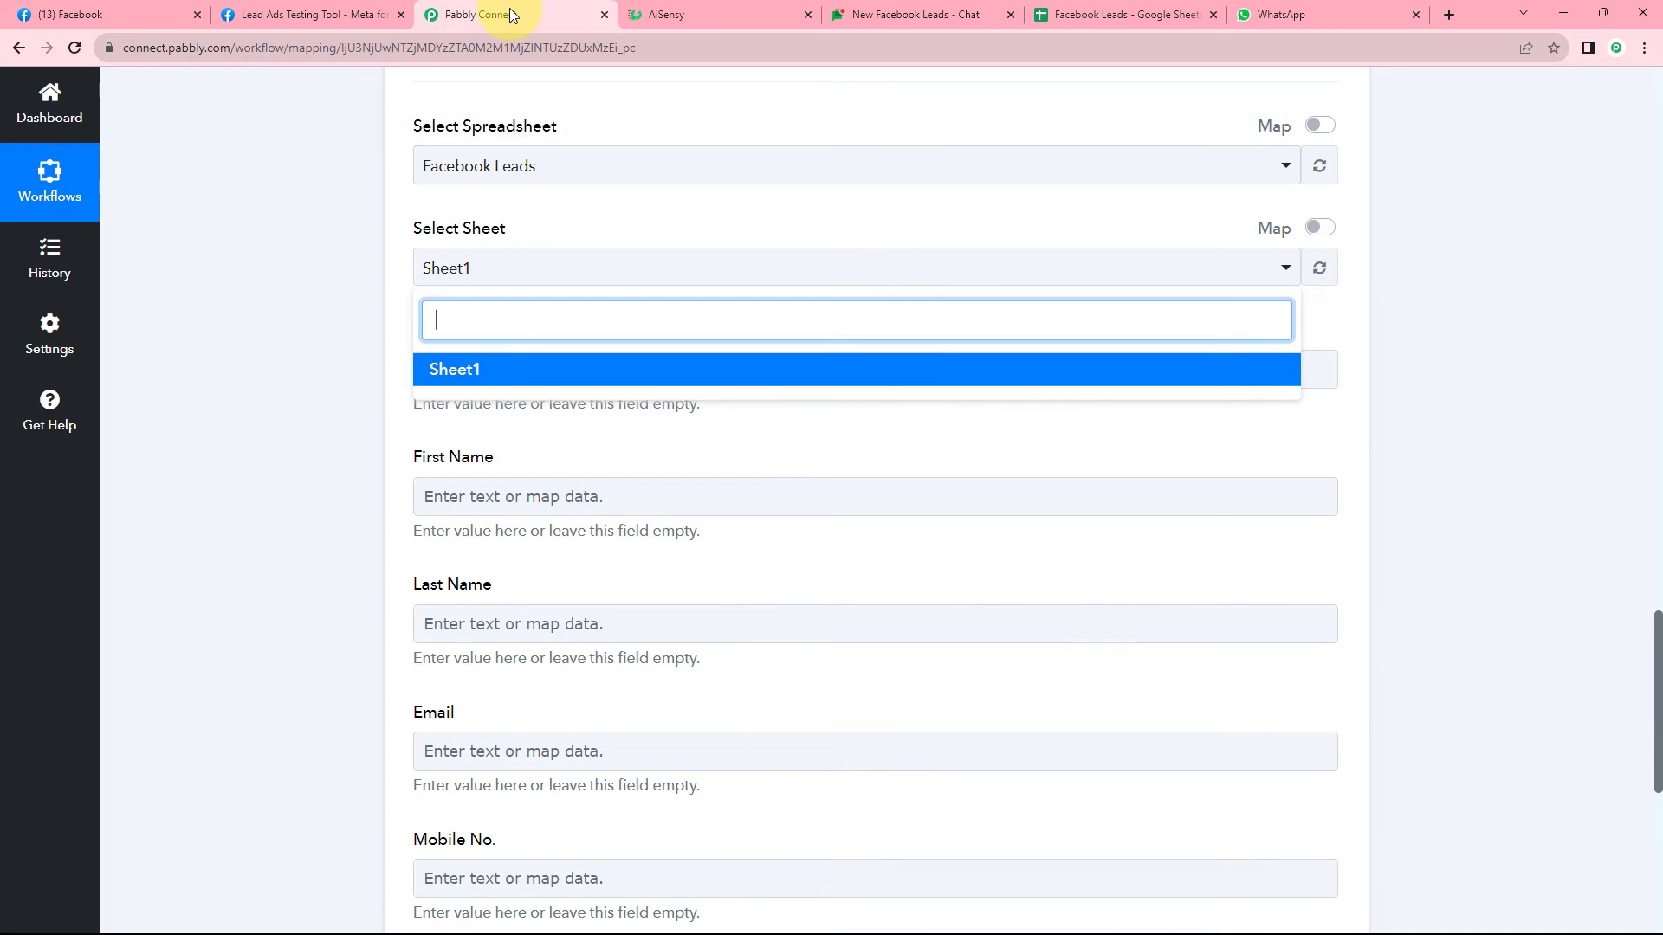
{"action": "left_click", "coordinate": [452, 379]}
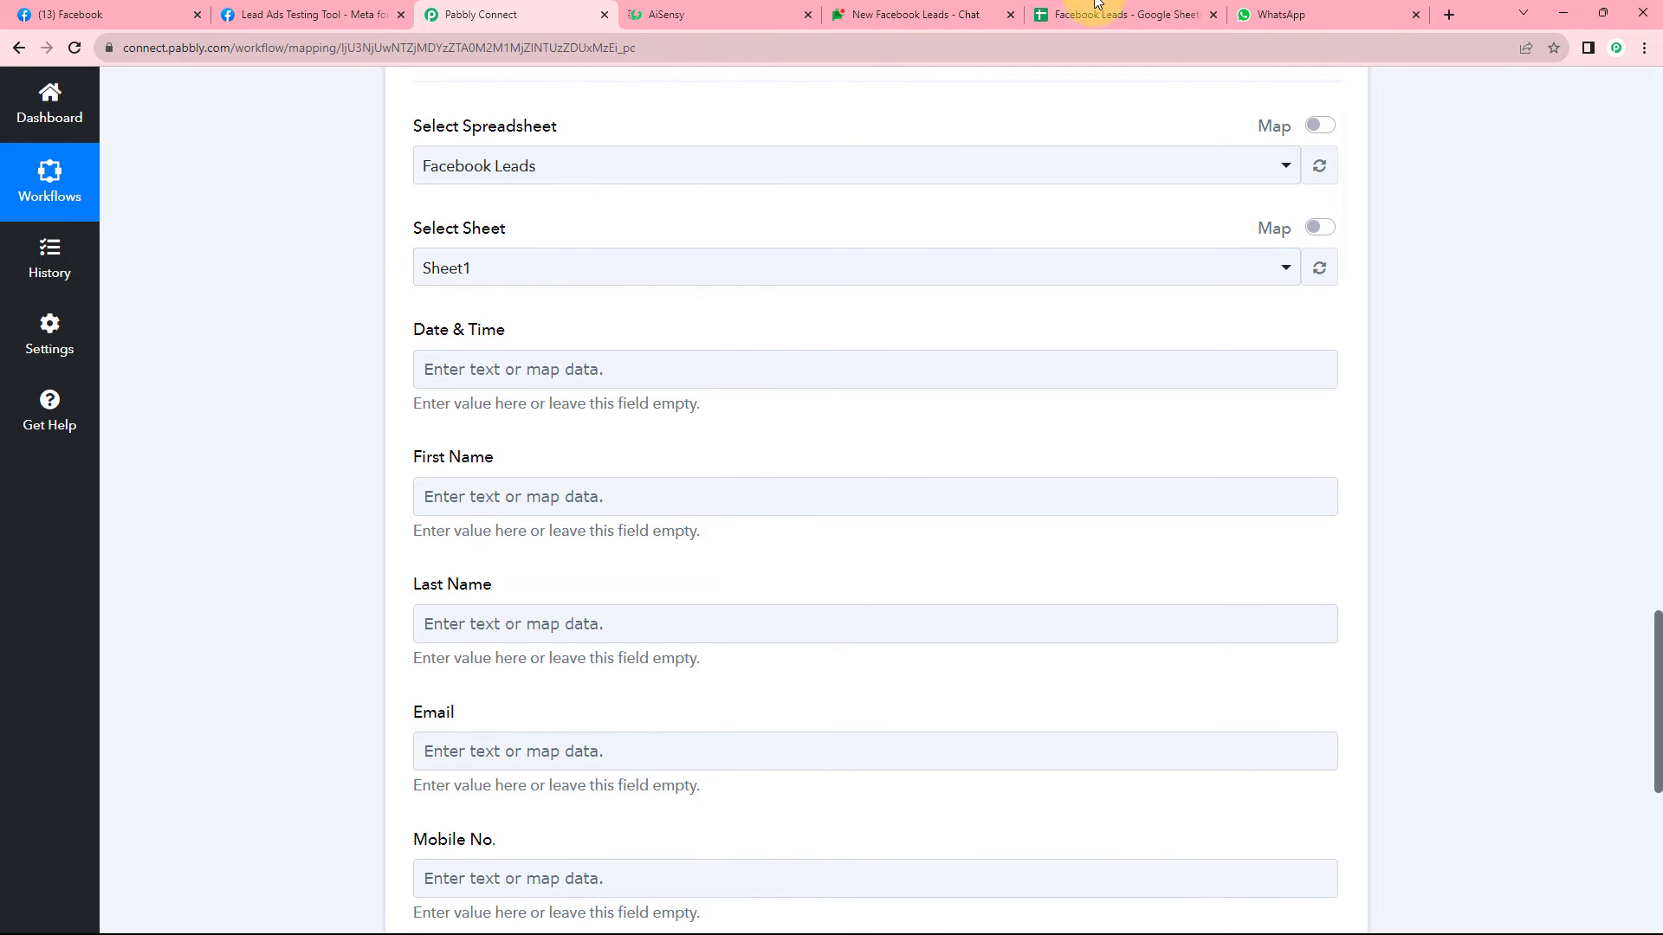
{"action": "left_click", "coordinate": [1126, 14]}
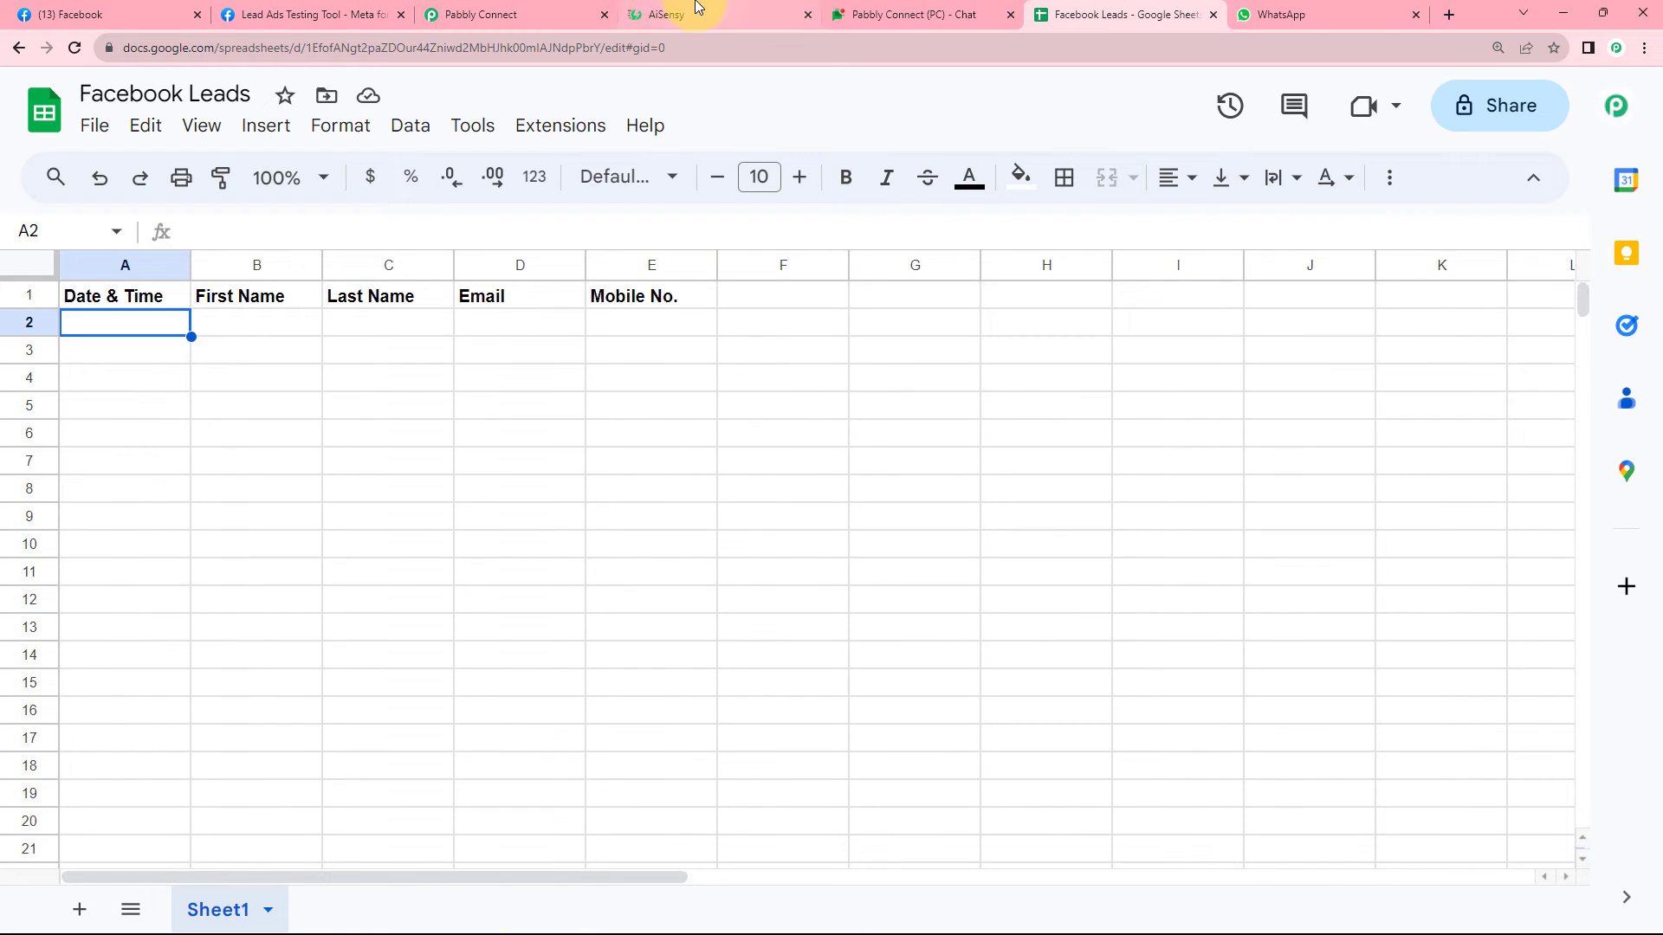
{"action": "left_click", "coordinate": [579, 11]}
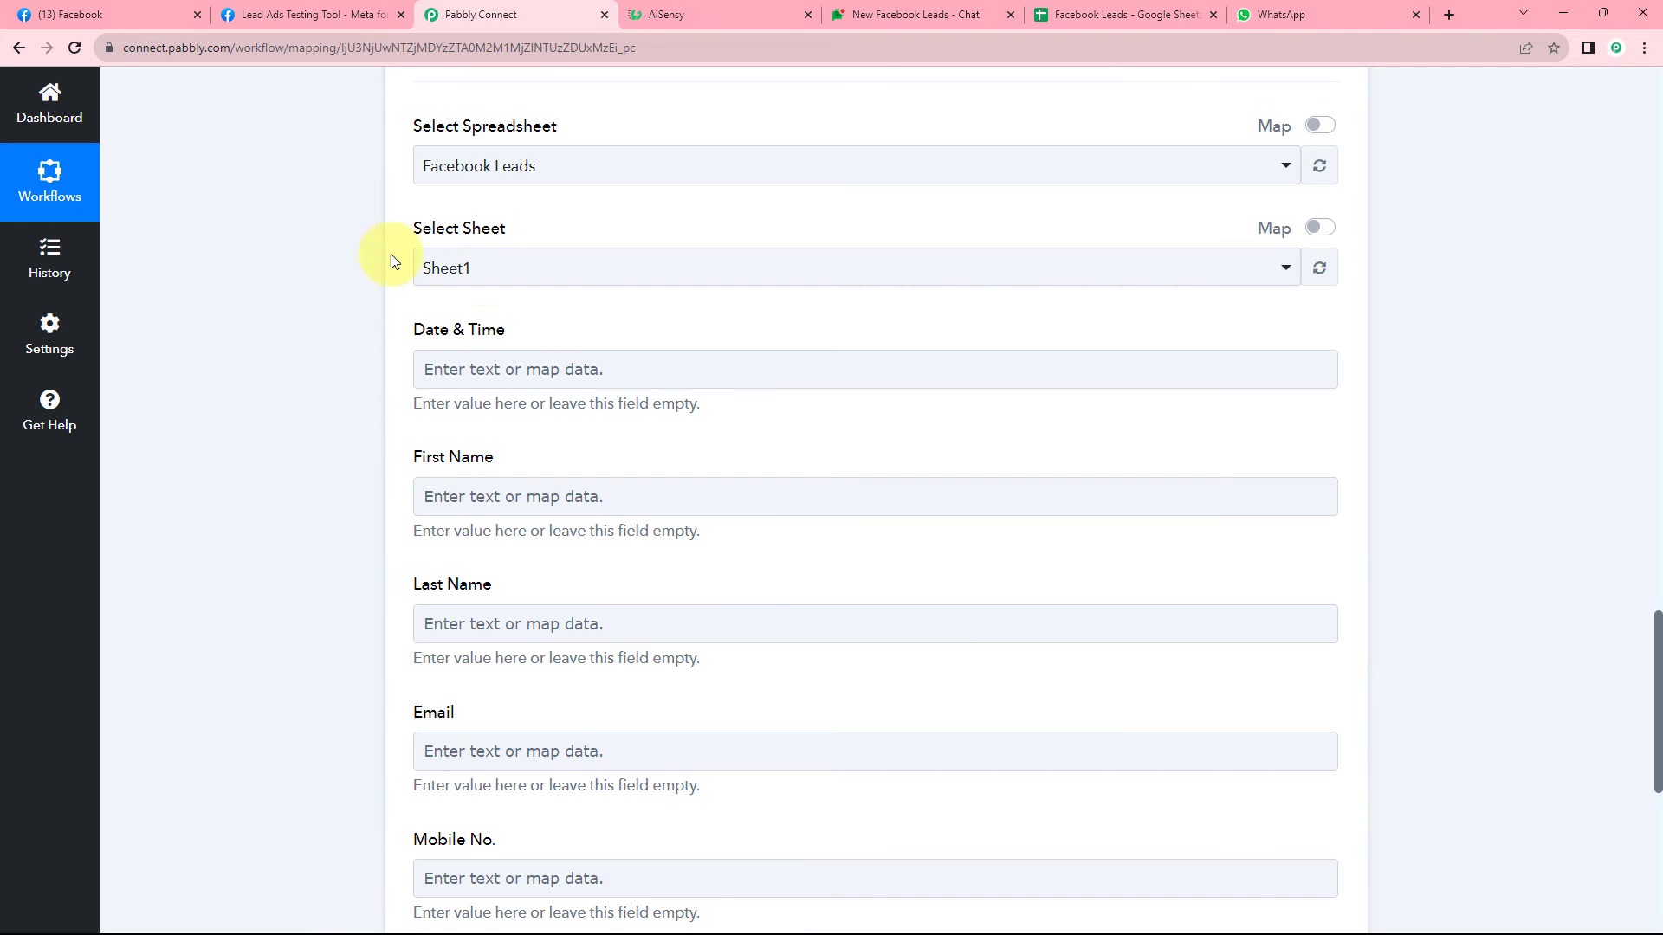
{"action": "scroll", "coordinate": [409, 225], "scroll_direction": "down", "scroll_amount": 2}
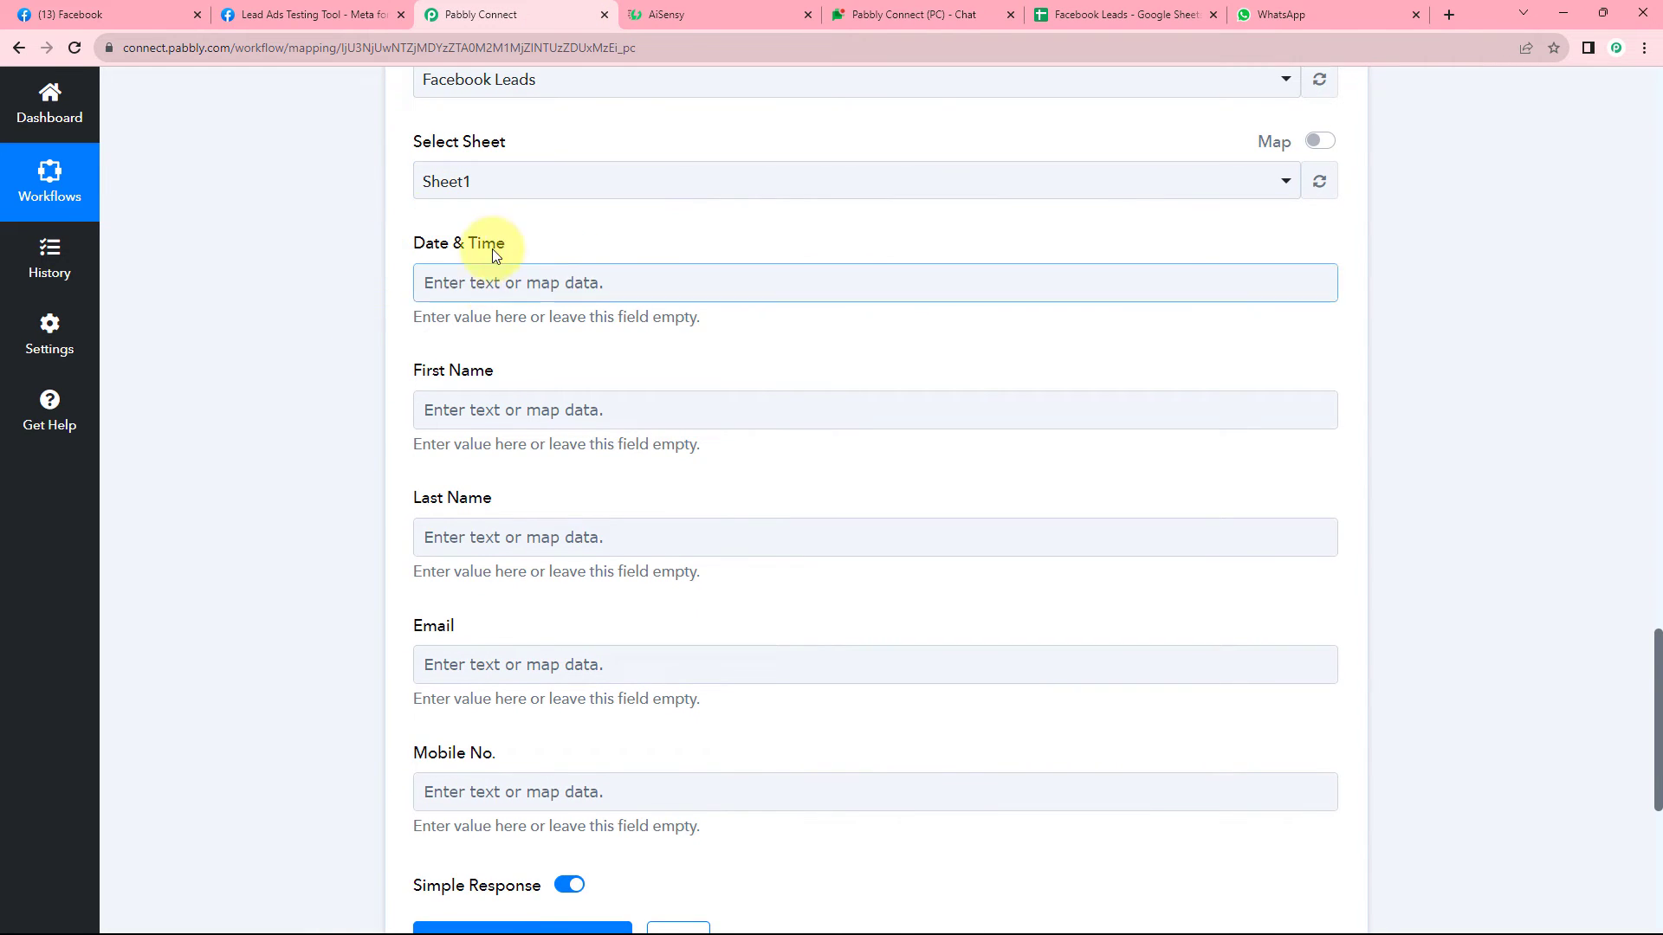
{"action": "scroll", "coordinate": [537, 284], "scroll_direction": "down", "scroll_amount": 2}
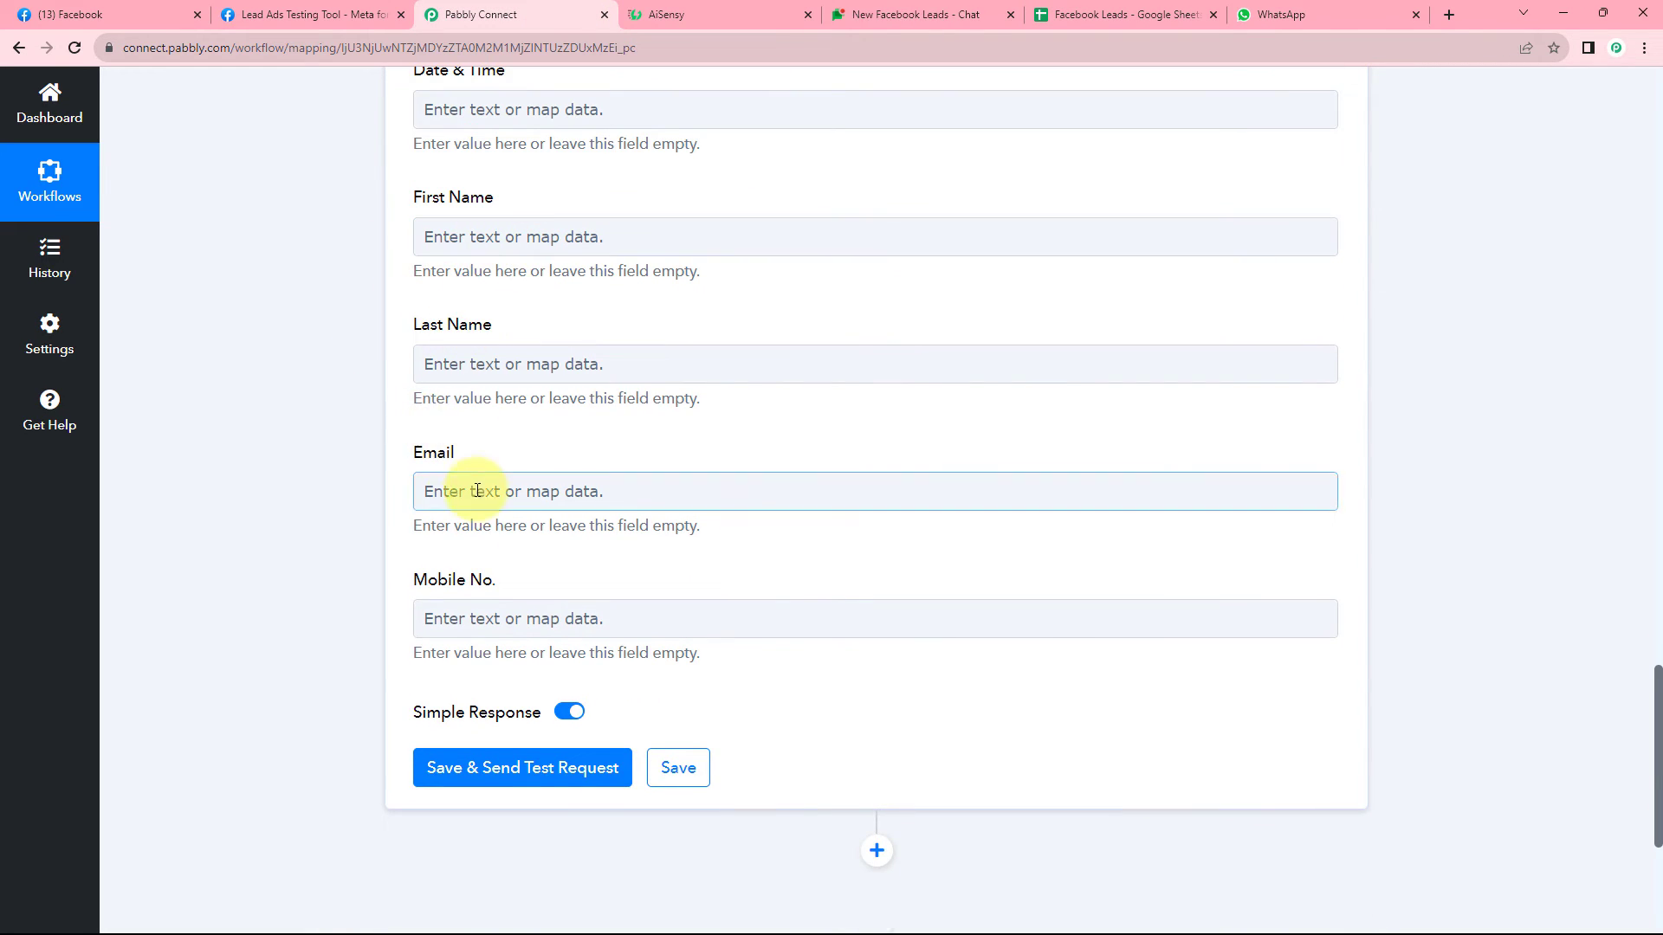
{"action": "left_click", "coordinate": [1082, 13]}
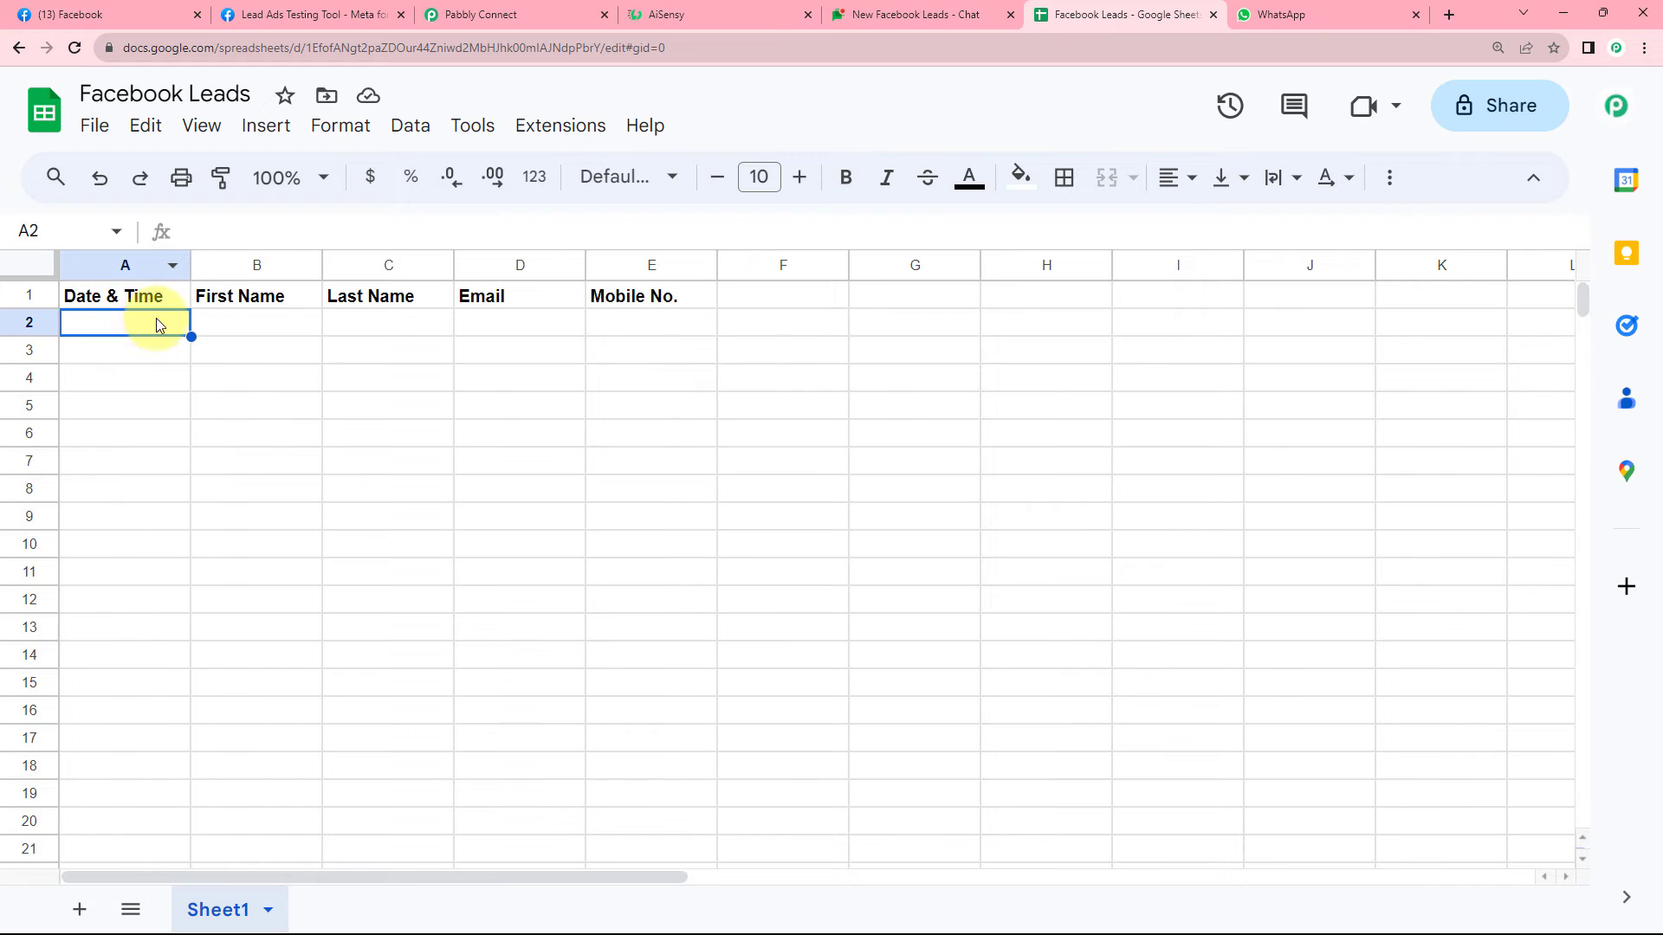
{"action": "left_click", "coordinate": [554, 13]}
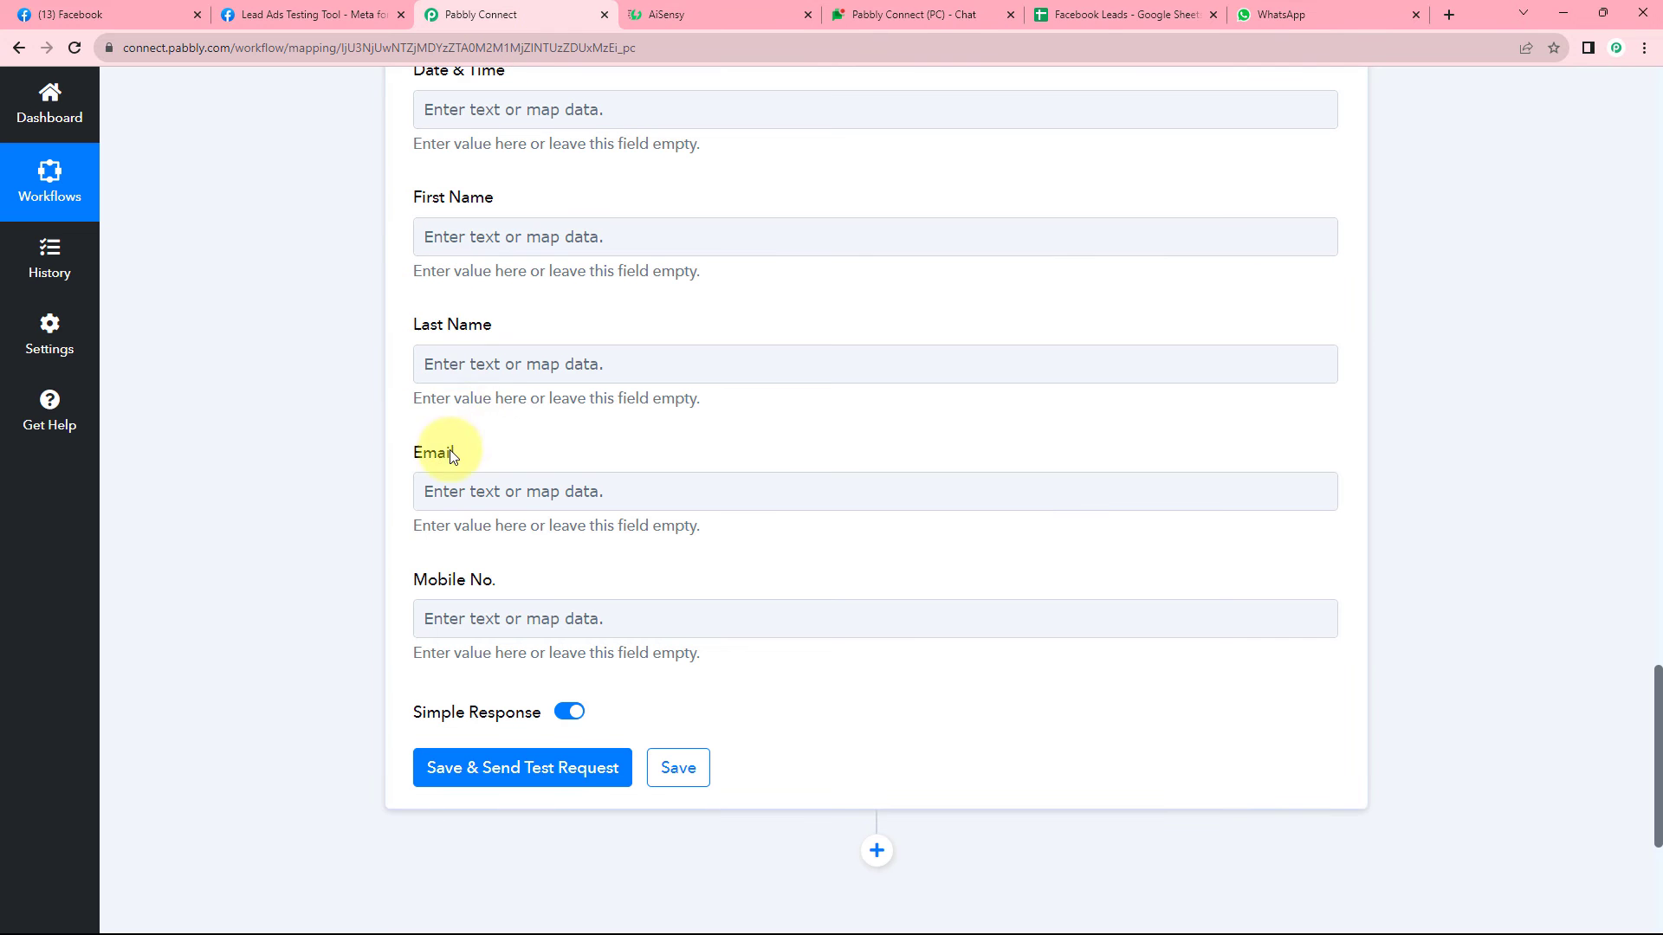
{"action": "scroll", "coordinate": [482, 382], "scroll_direction": "up", "scroll_amount": 2}
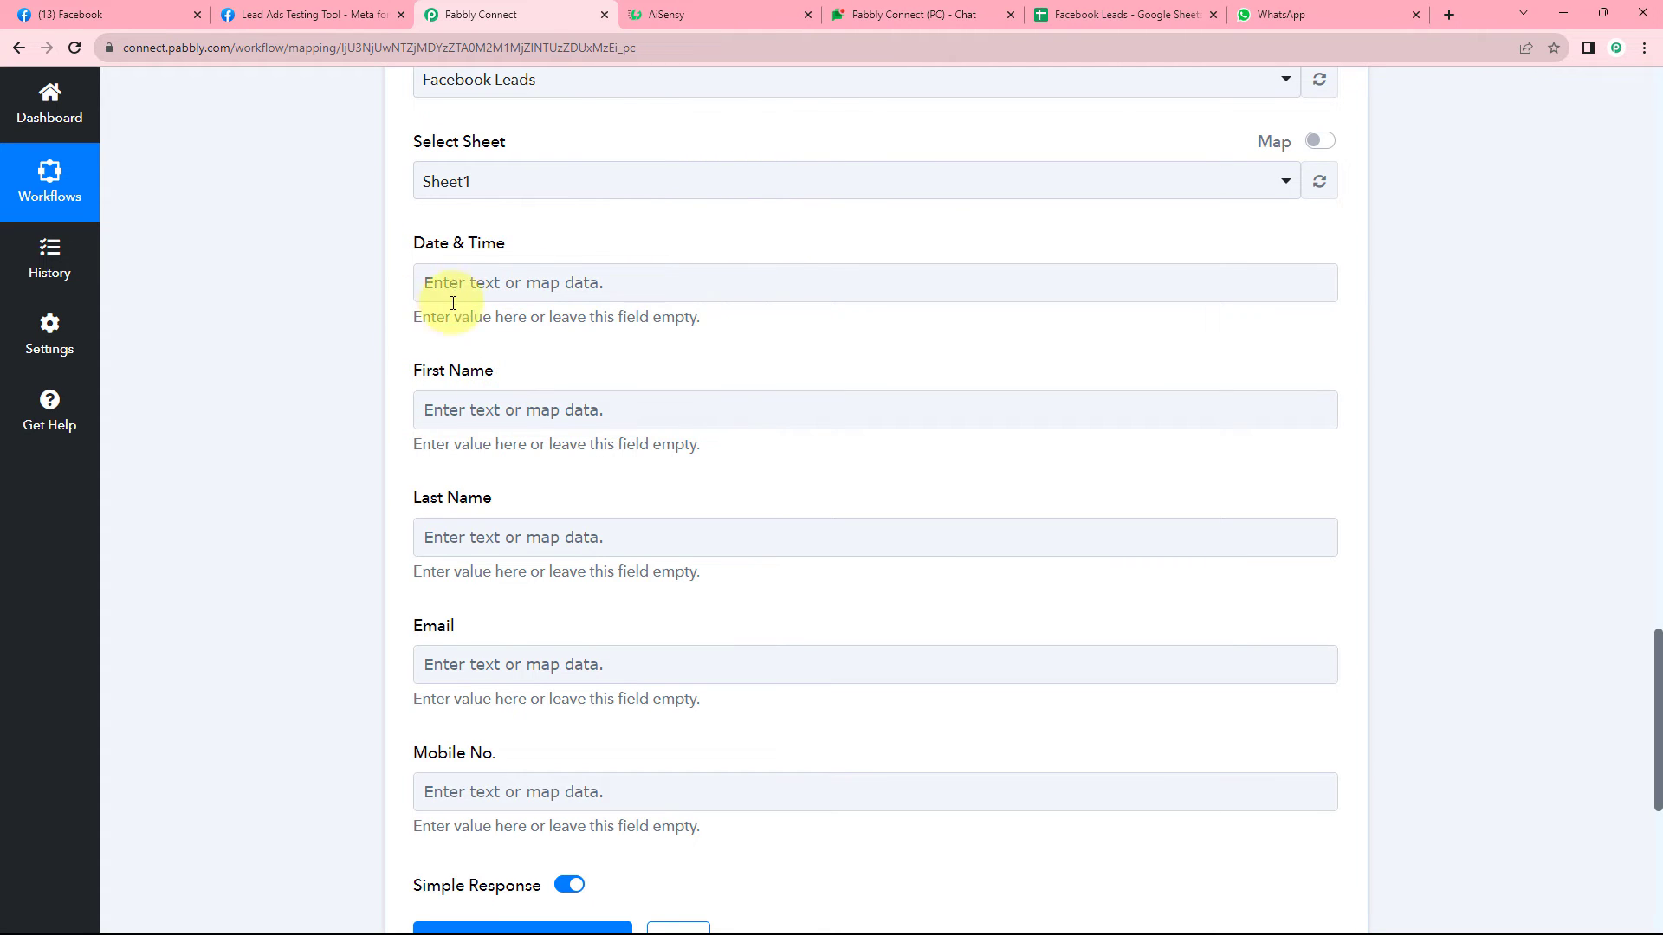
{"action": "scroll", "coordinate": [705, 375], "scroll_direction": "up", "scroll_amount": 4}
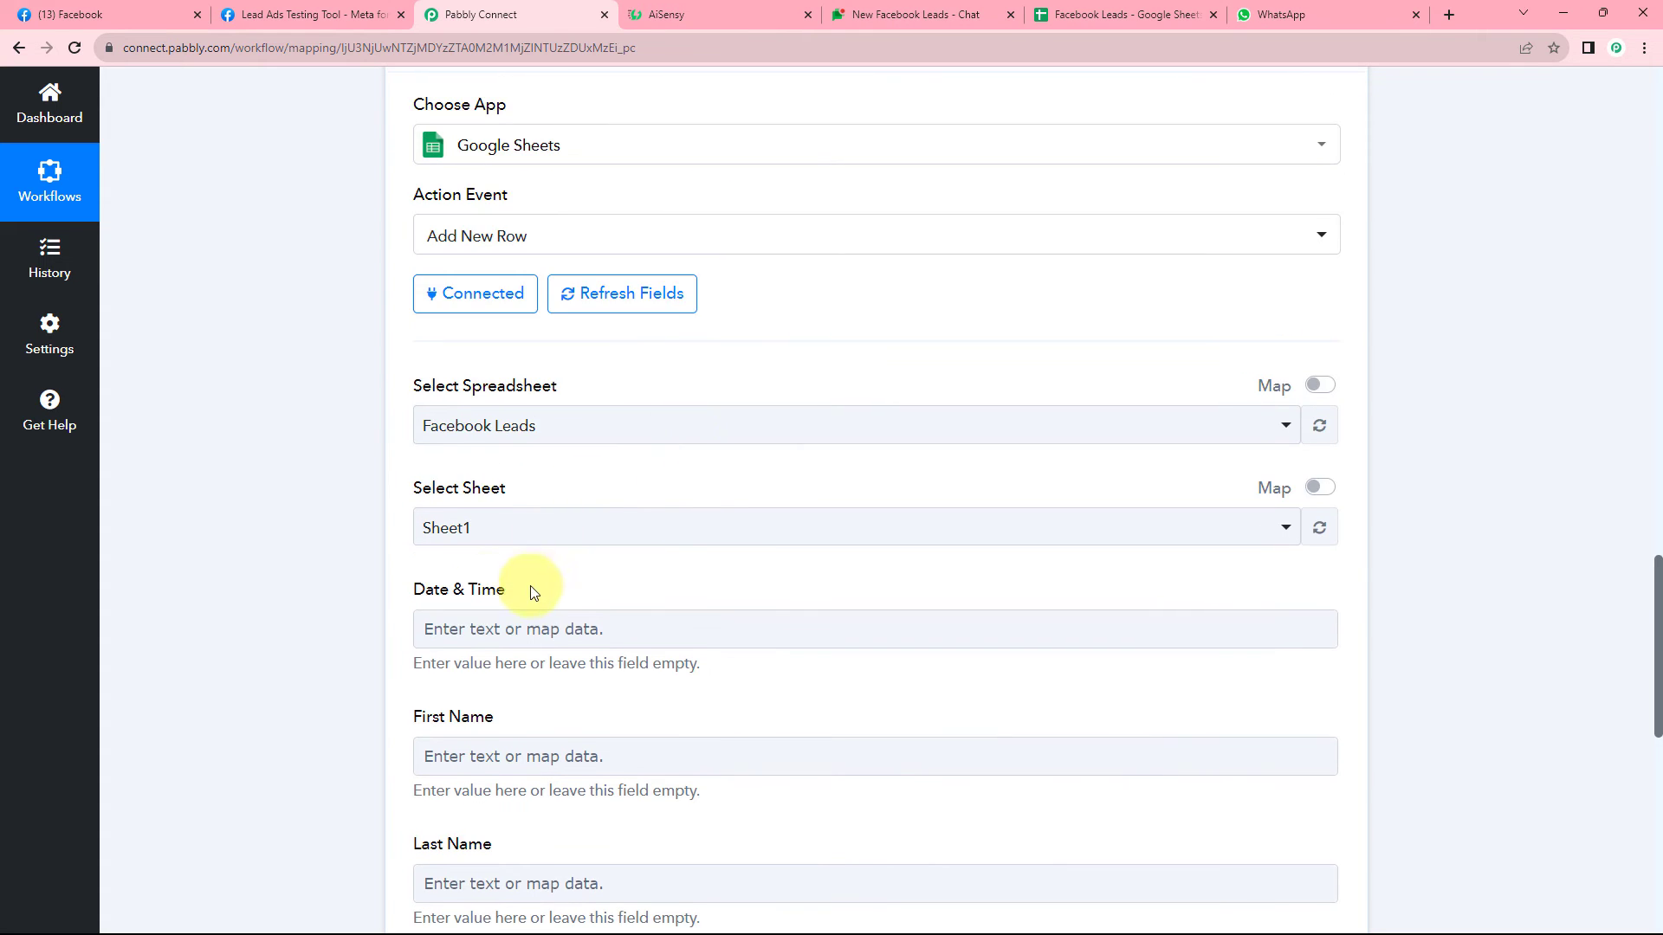
{"action": "scroll", "coordinate": [656, 593], "scroll_direction": "up", "scroll_amount": 14}
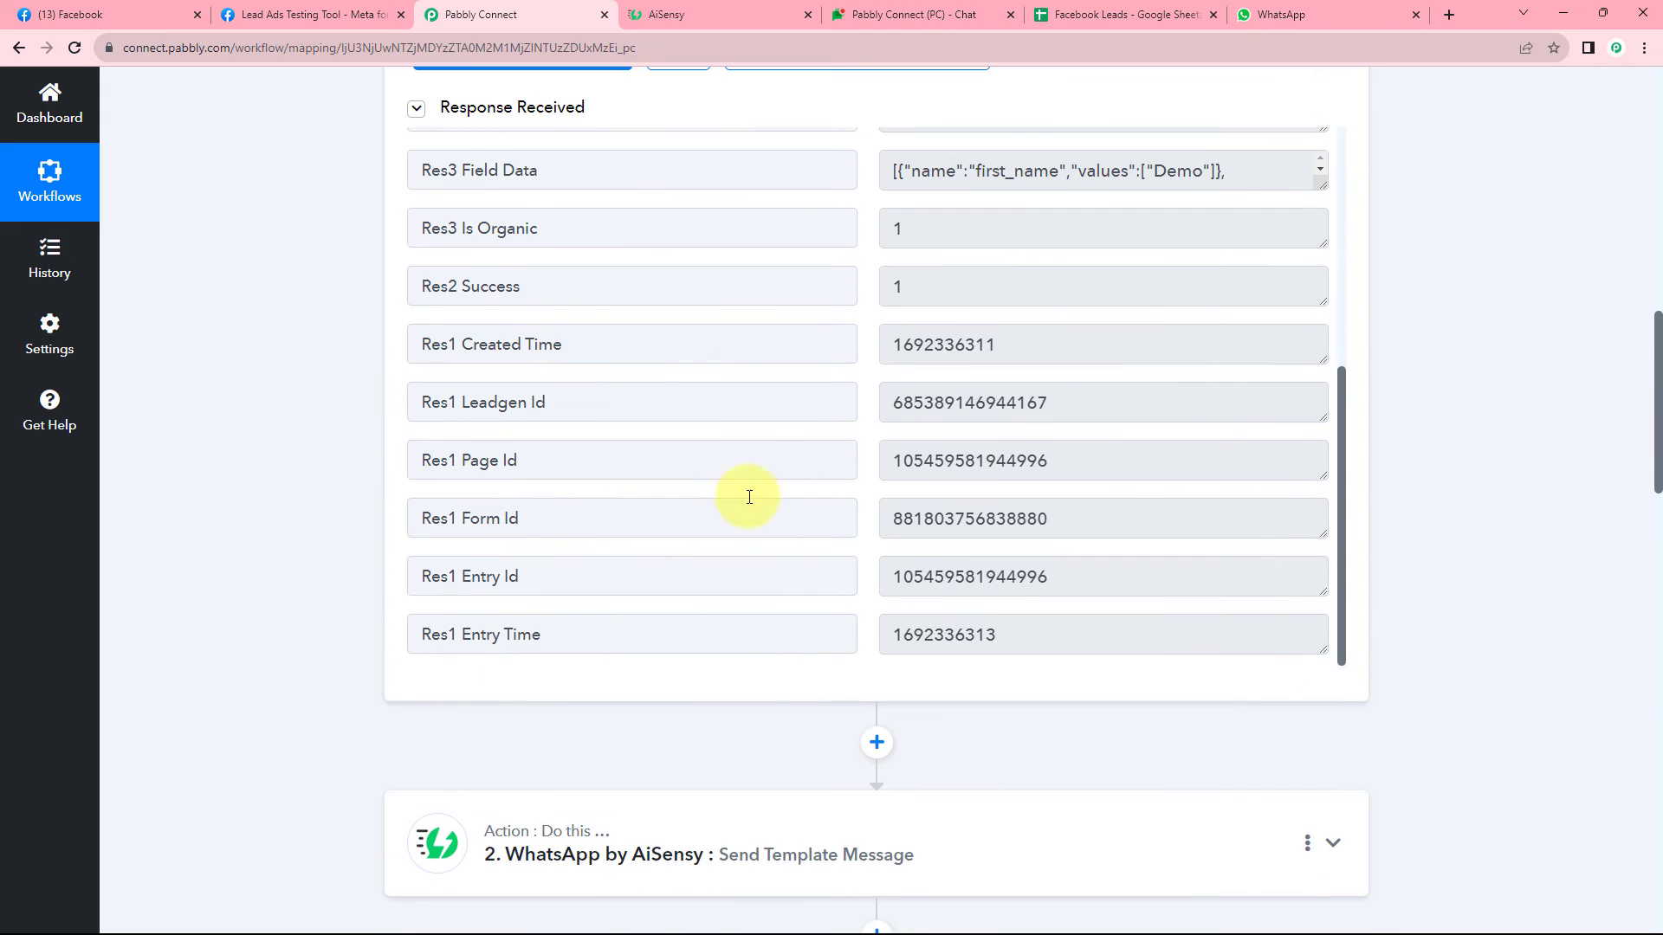
{"action": "scroll", "coordinate": [903, 424], "scroll_direction": "up", "scroll_amount": 4}
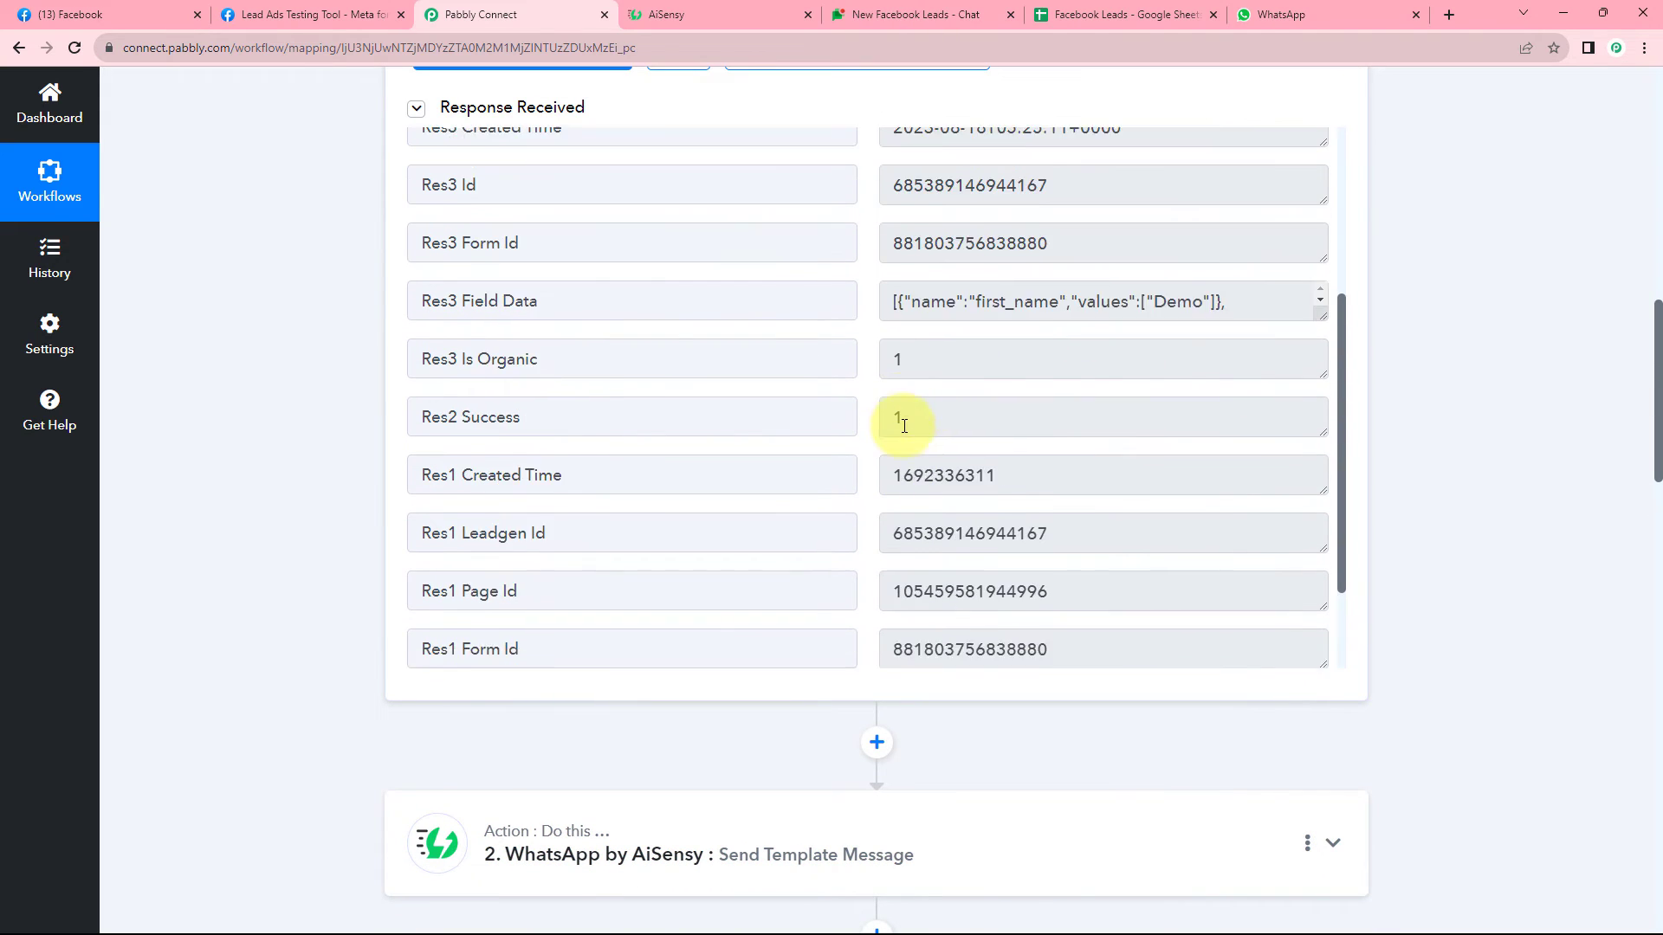
{"action": "mouse_move", "coordinate": [1143, 252]}
{"action": "left_mouse_down"}
{"action": "mouse_move", "coordinate": [888, 252]}
{"action": "mouse_move", "coordinate": [1115, 260]}
{"action": "left_mouse_up"}
{"action": "left_click", "coordinate": [885, 251]}
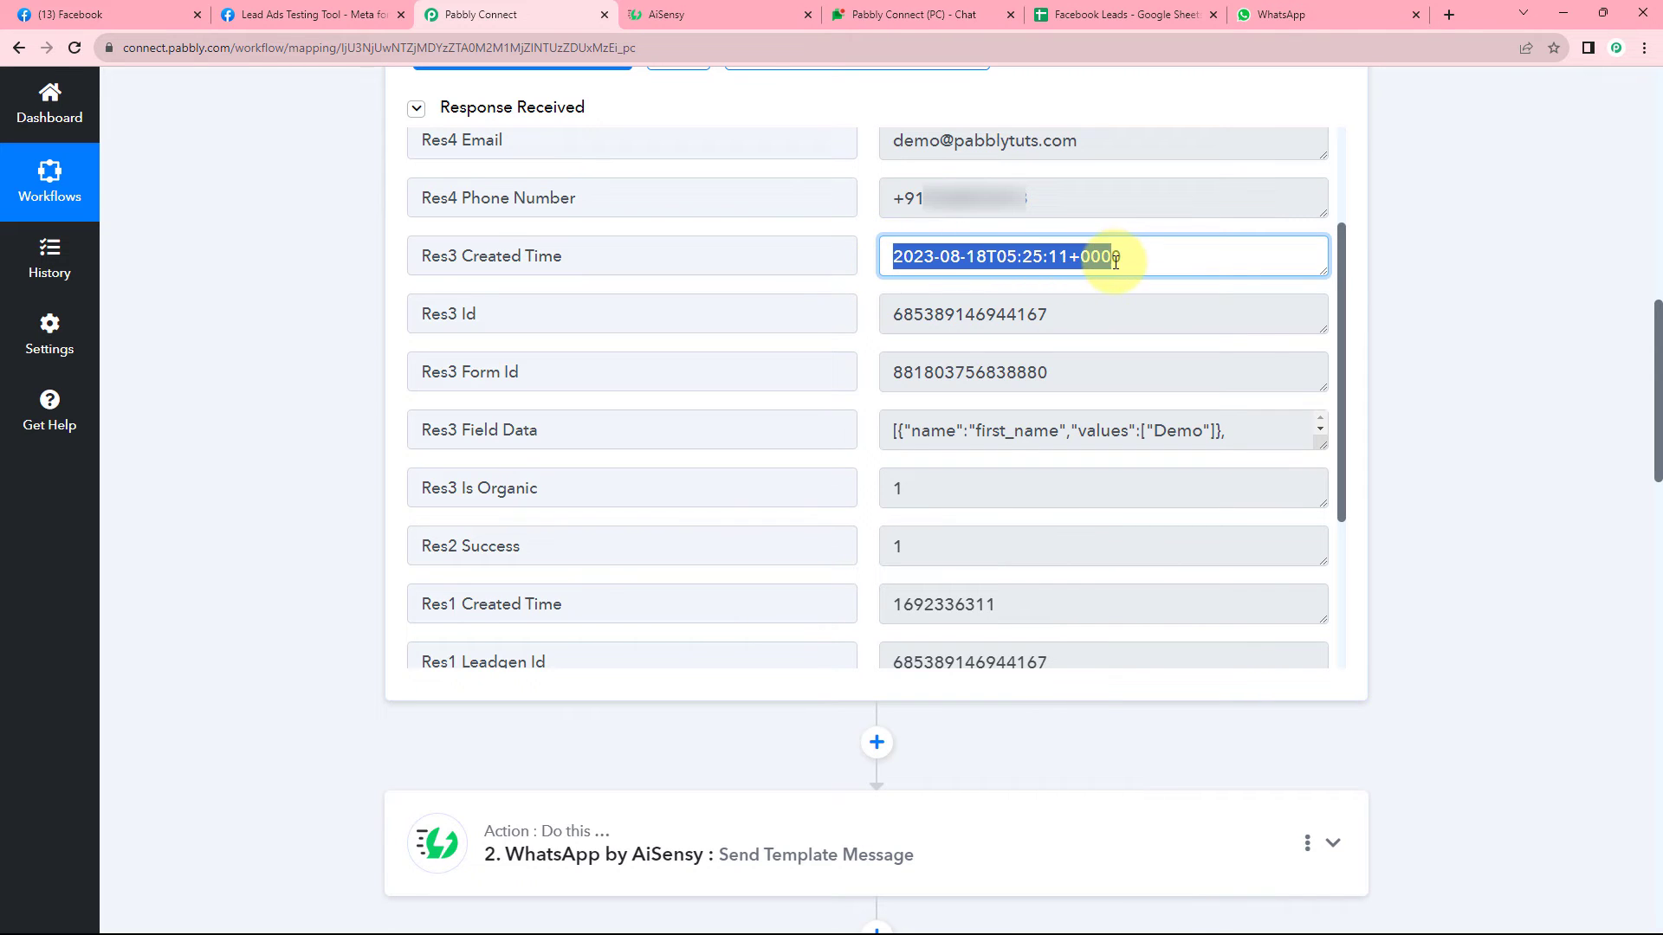
{"action": "left_click", "coordinate": [1124, 260]}
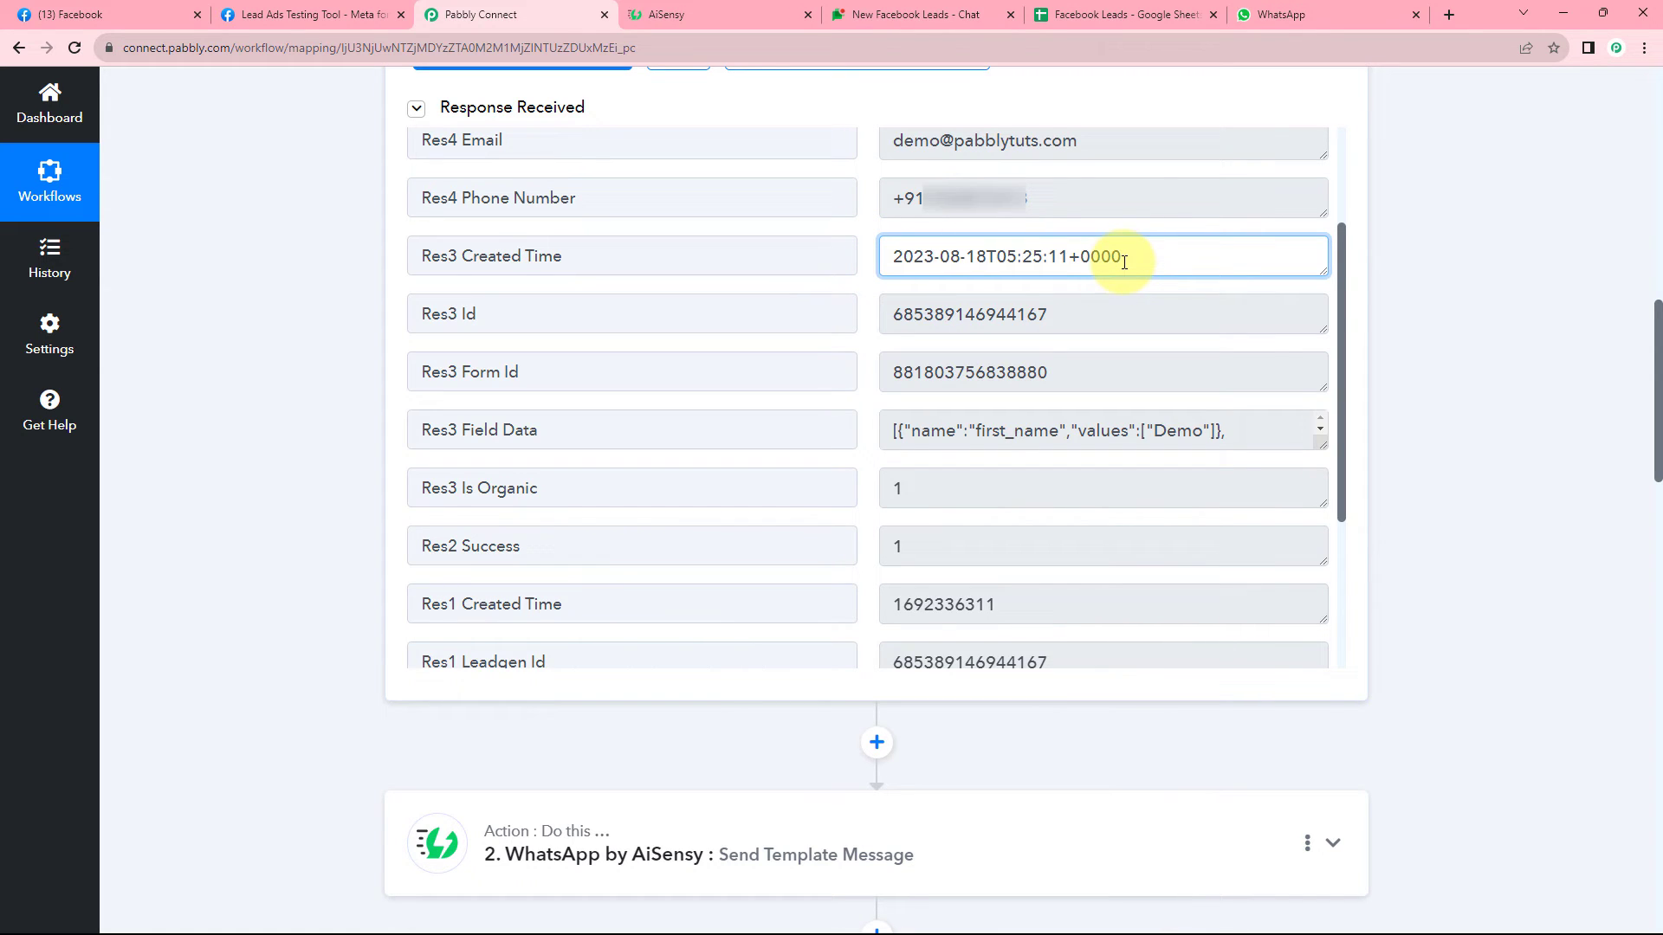
{"action": "left_click_drag", "start_coordinate": [1124, 251], "coordinate": [885, 264]}
{"action": "left_click", "coordinate": [871, 266]}
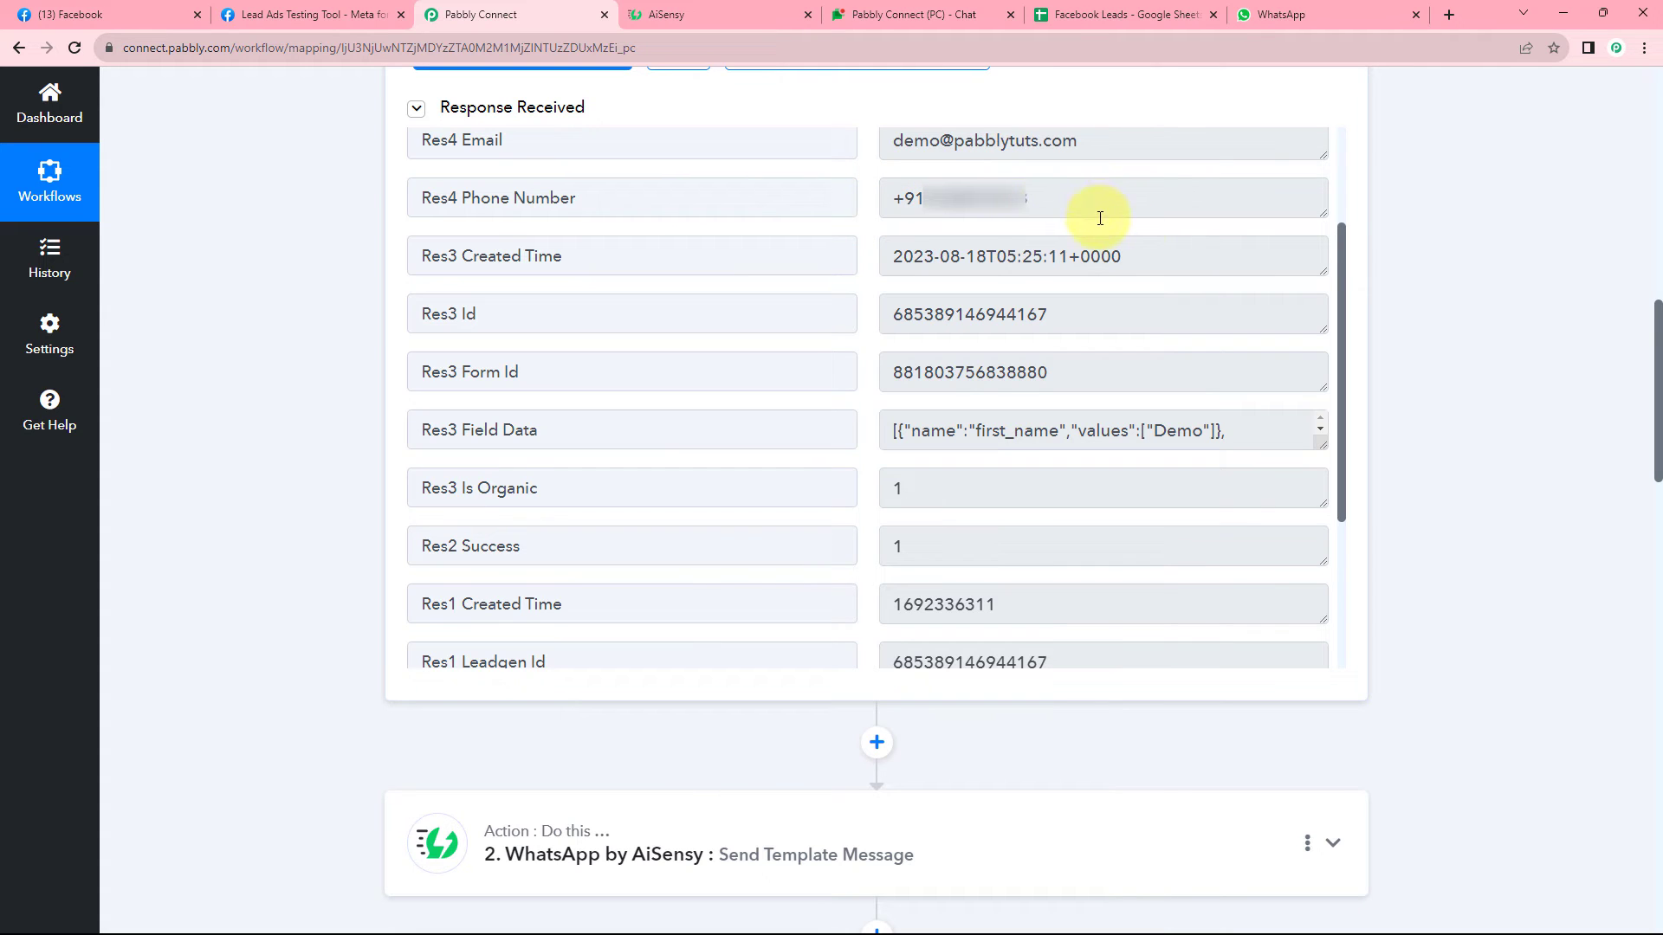
{"action": "left_click_drag", "start_coordinate": [1131, 255], "coordinate": [853, 274]}
{"action": "left_click", "coordinate": [873, 279]}
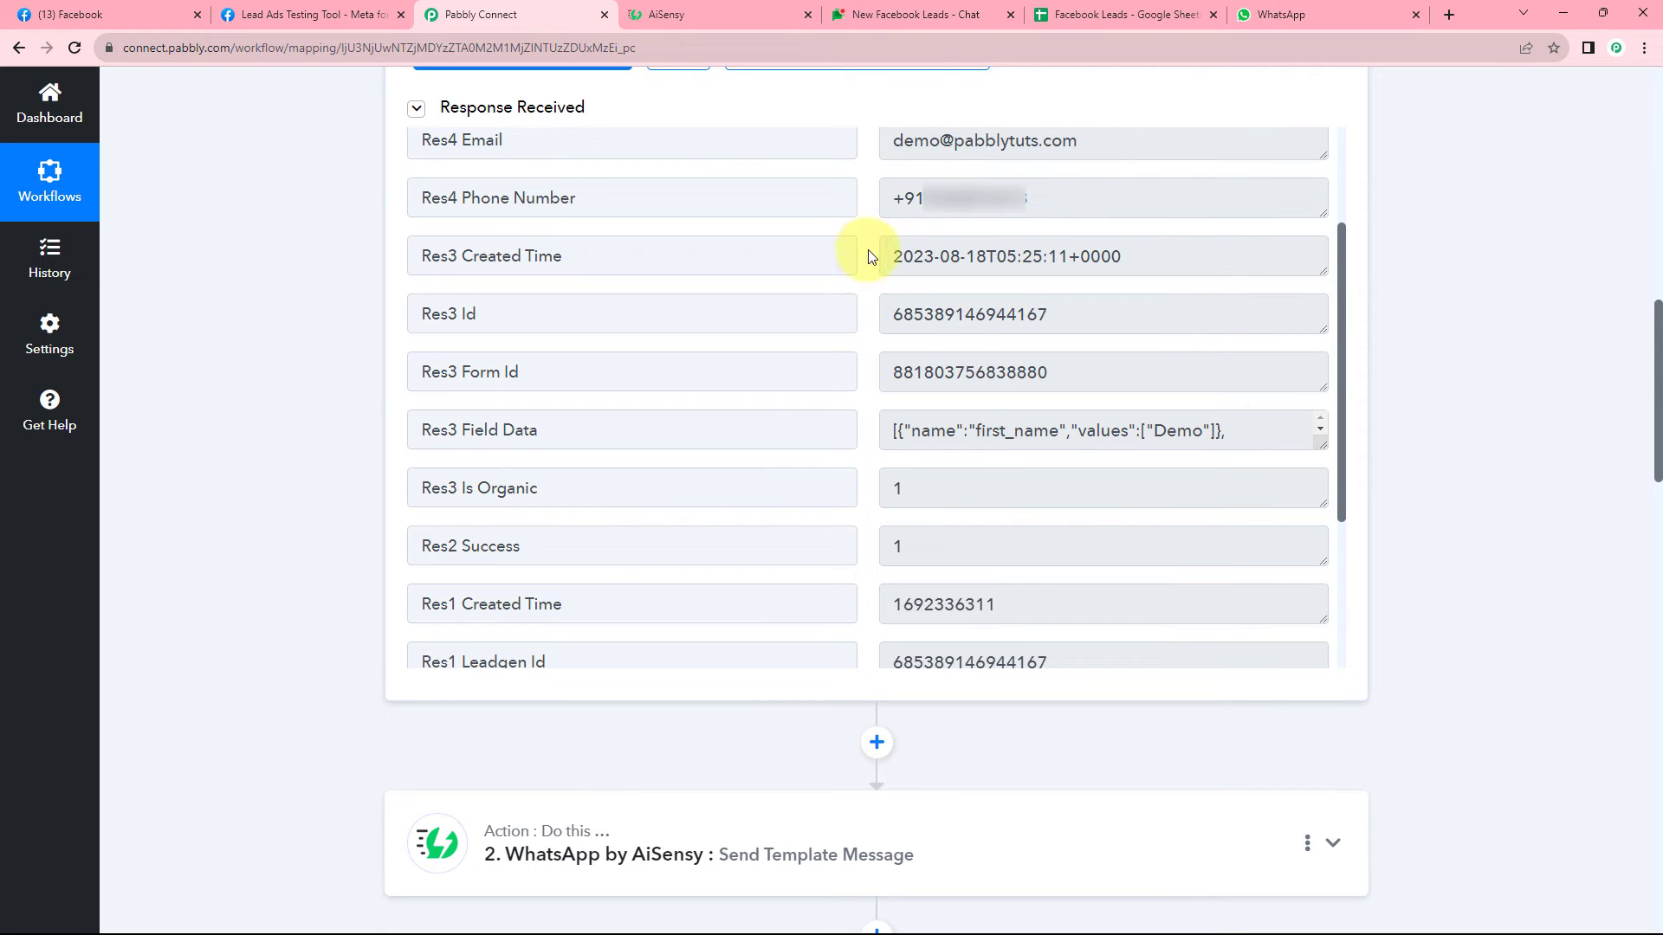
{"action": "left_click_drag", "start_coordinate": [896, 258], "coordinate": [1120, 258]}
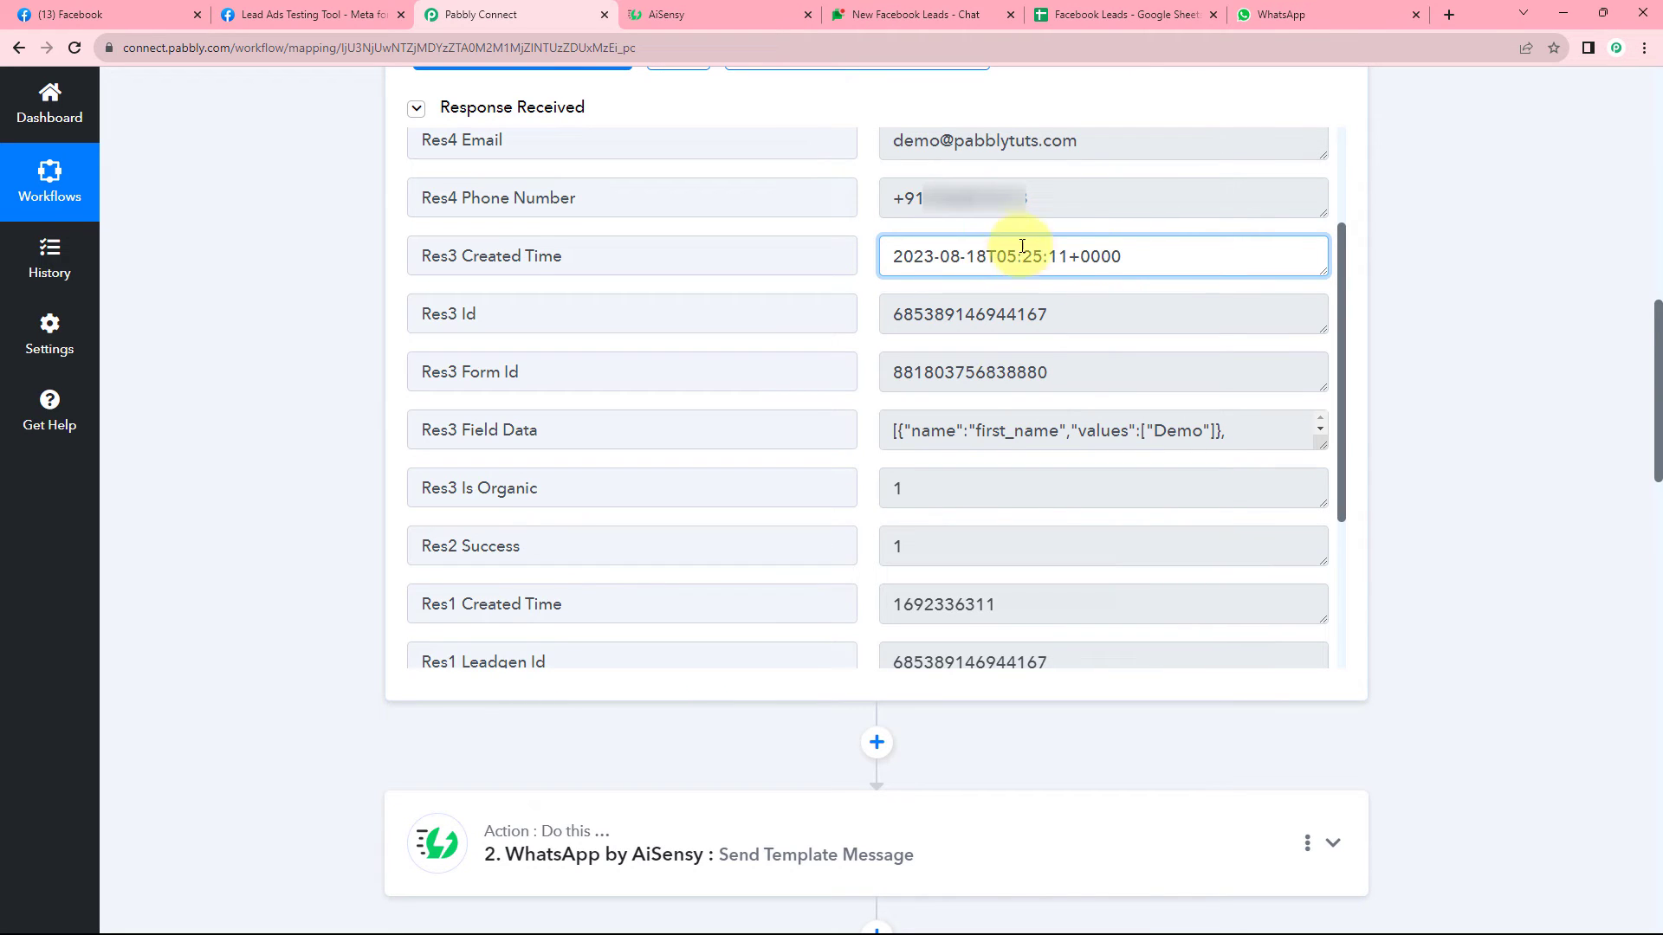
{"action": "left_click", "coordinate": [867, 261]}
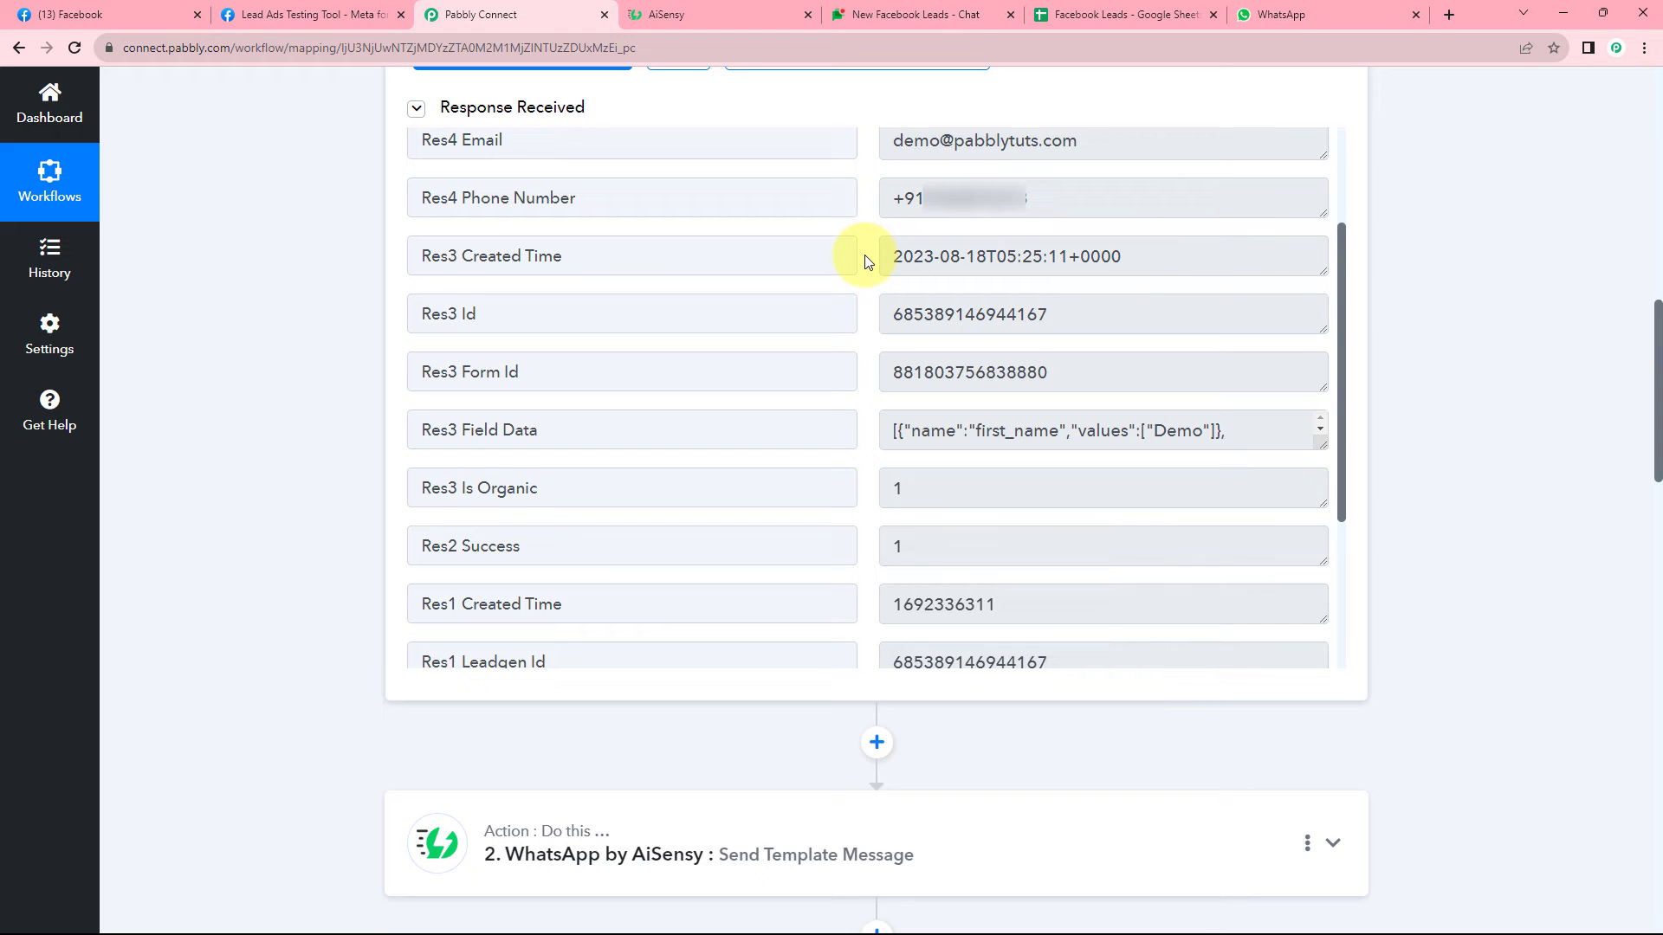
{"action": "left_click_drag", "start_coordinate": [890, 256], "coordinate": [1117, 262]}
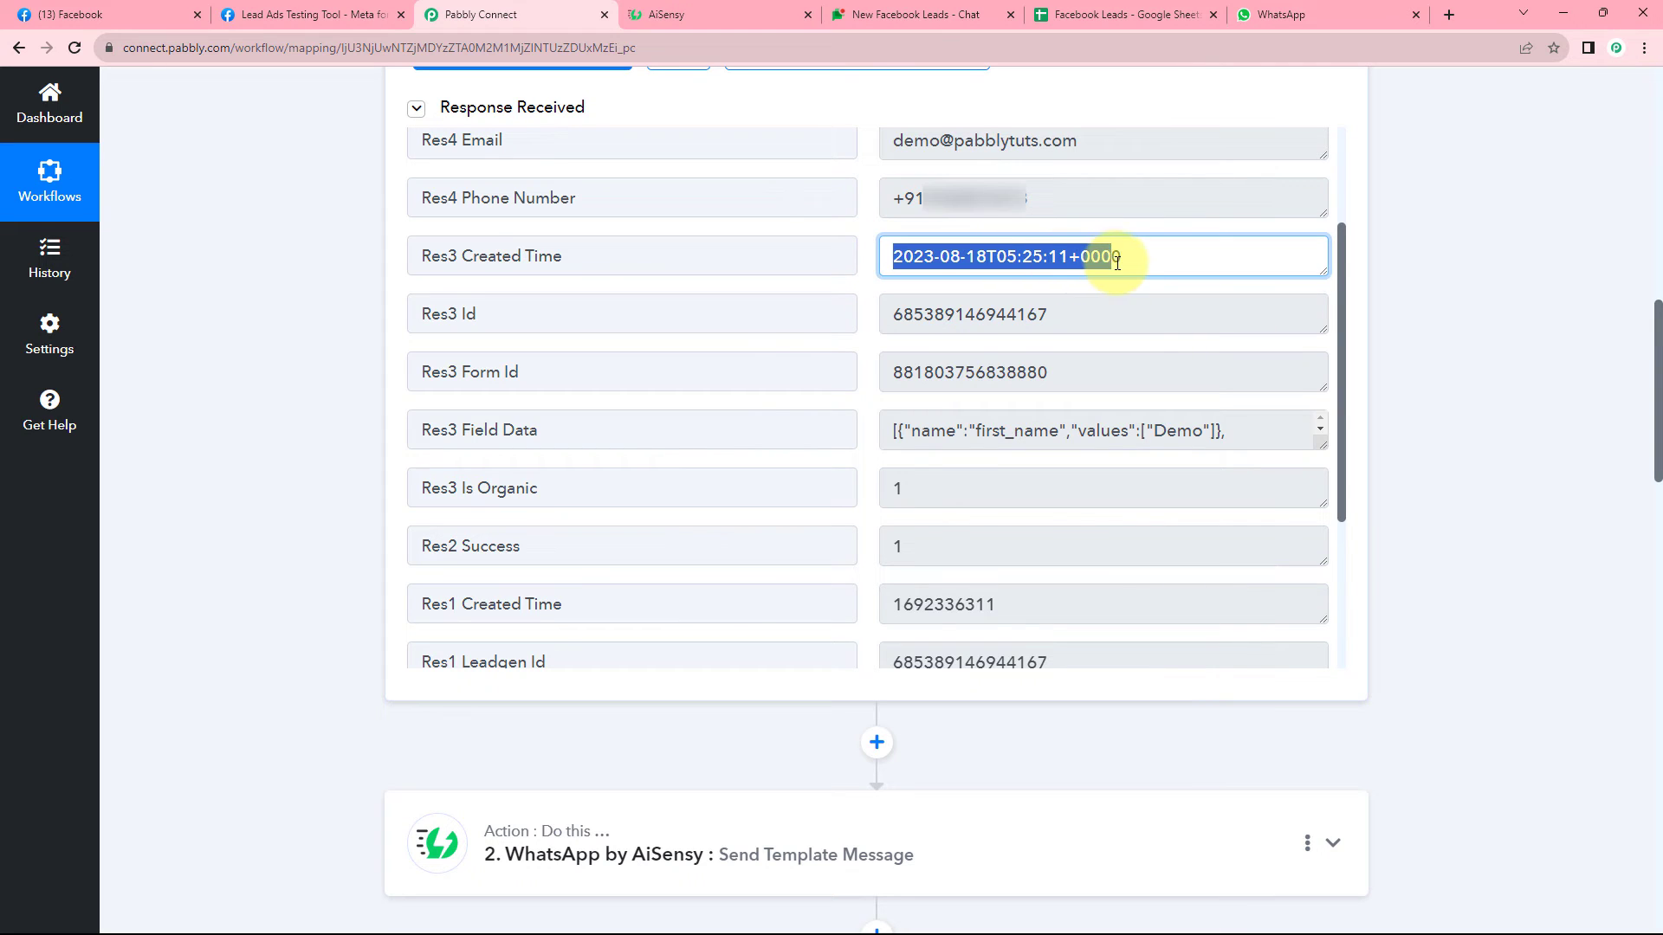
{"action": "left_click", "coordinate": [865, 257]}
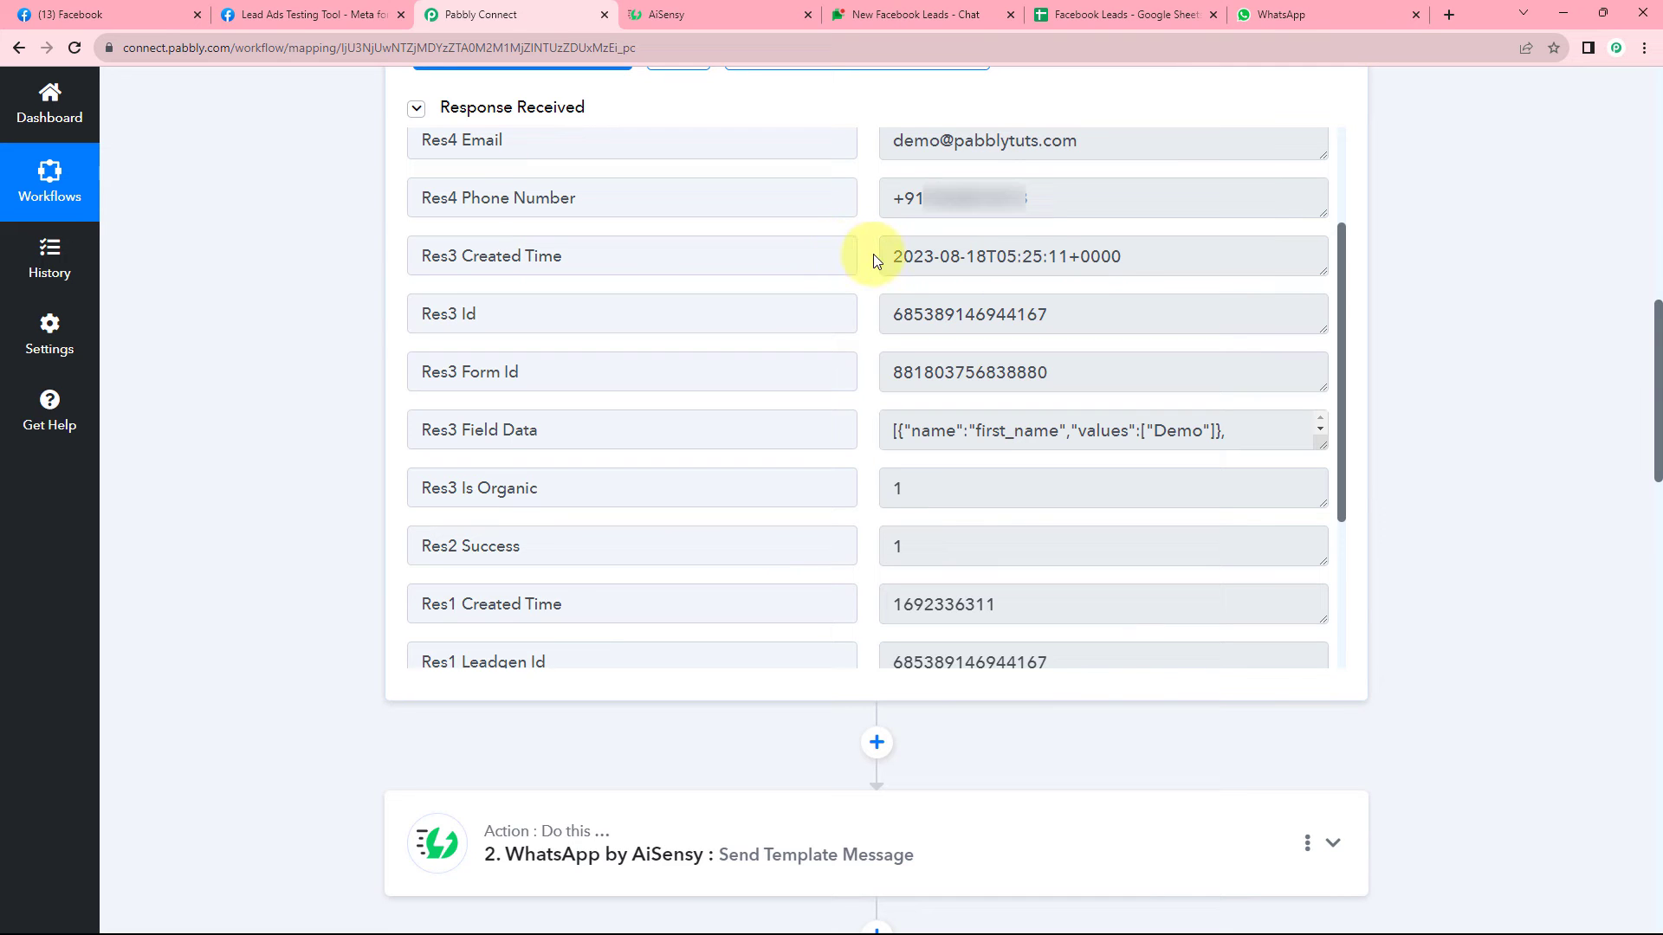
{"action": "scroll", "coordinate": [248, 342], "scroll_direction": "down", "scroll_amount": 12}
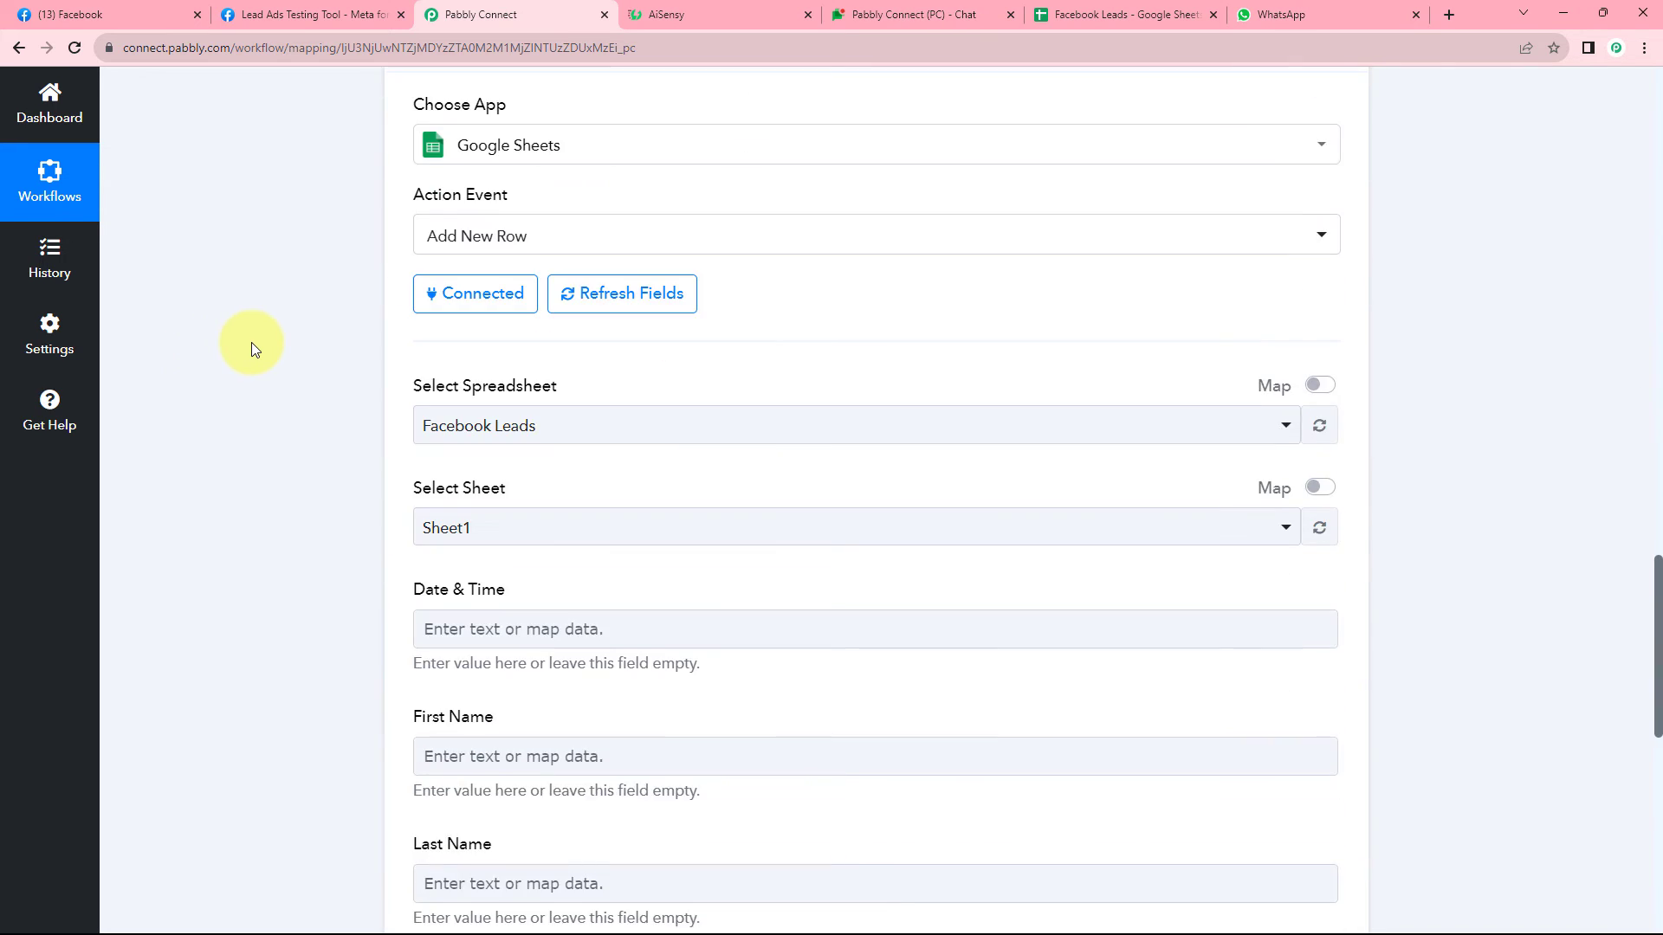
Insert a Date/Time Formatter step between the Google Chat and Google Sheets steps.
{"action": "scroll", "coordinate": [251, 346], "scroll_direction": "up", "scroll_amount": 5}
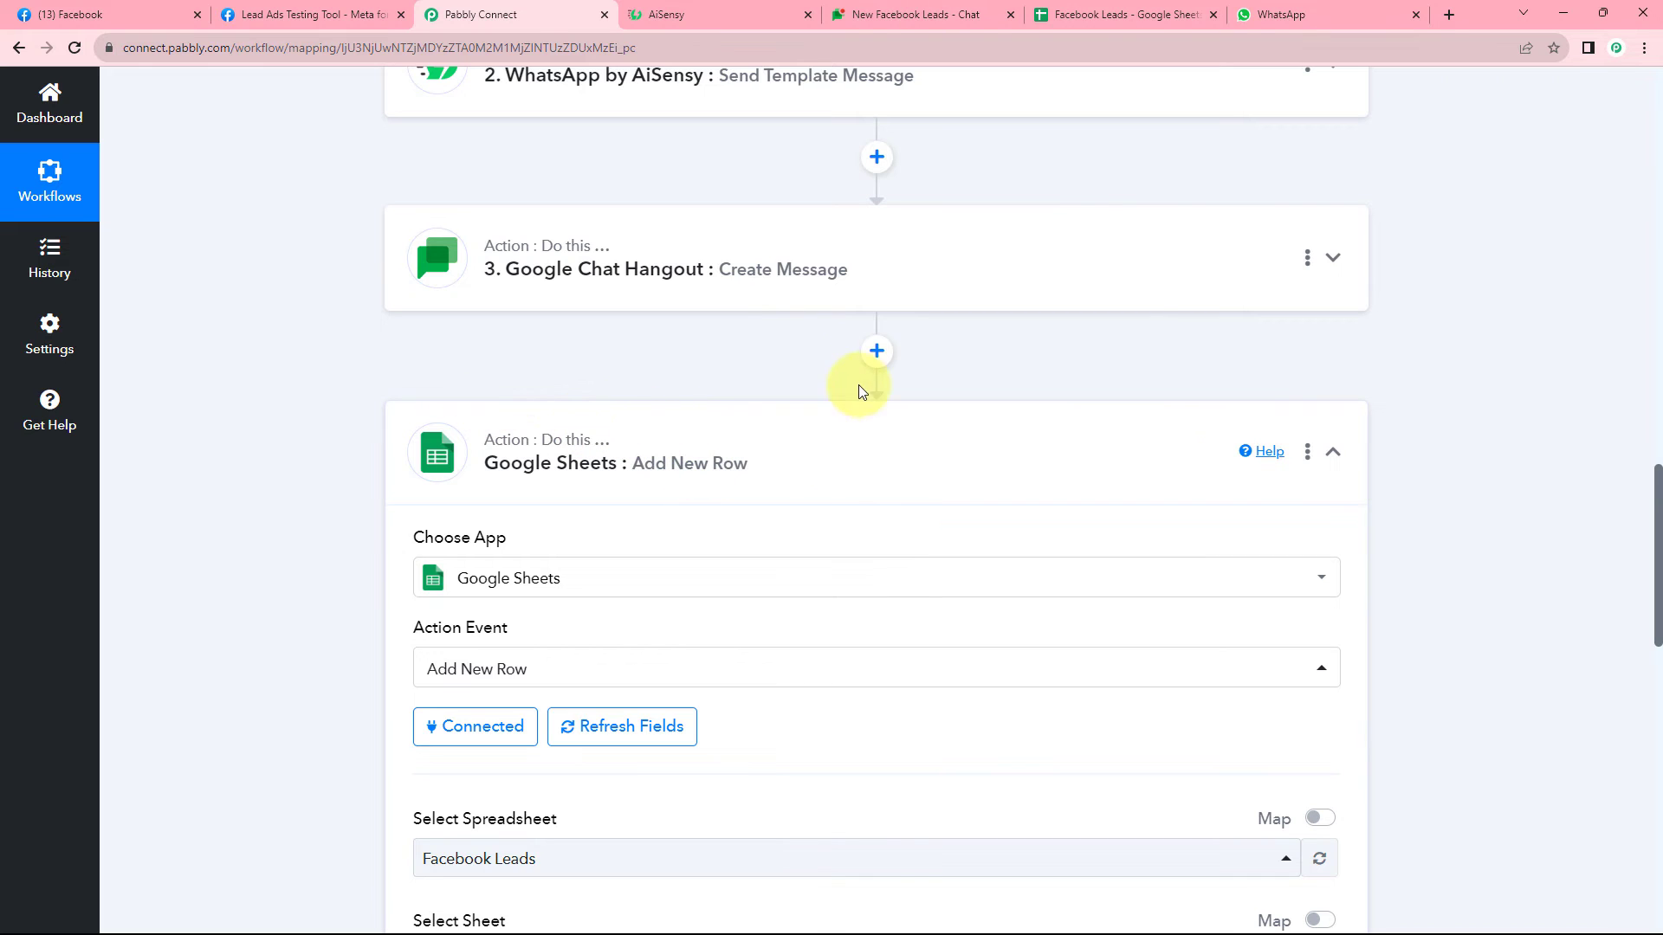
{"action": "left_click", "coordinate": [876, 350]}
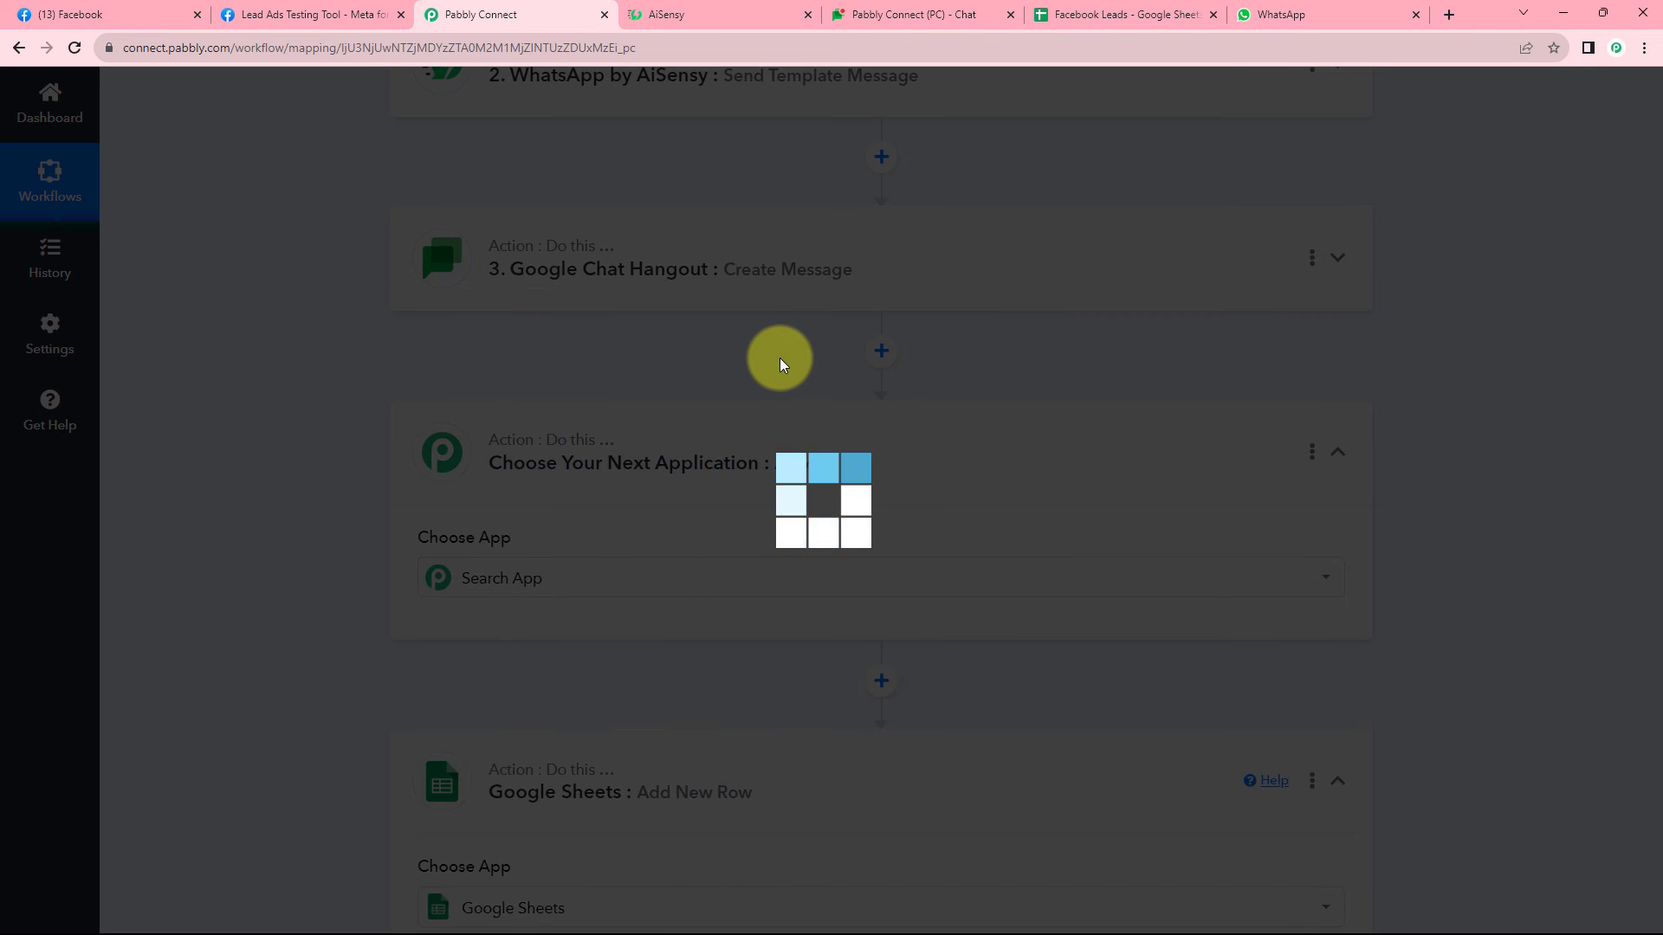
{"action": "scroll", "coordinate": [381, 397], "scroll_direction": "down", "scroll_amount": 3}
{"action": "type", "text": "D"}
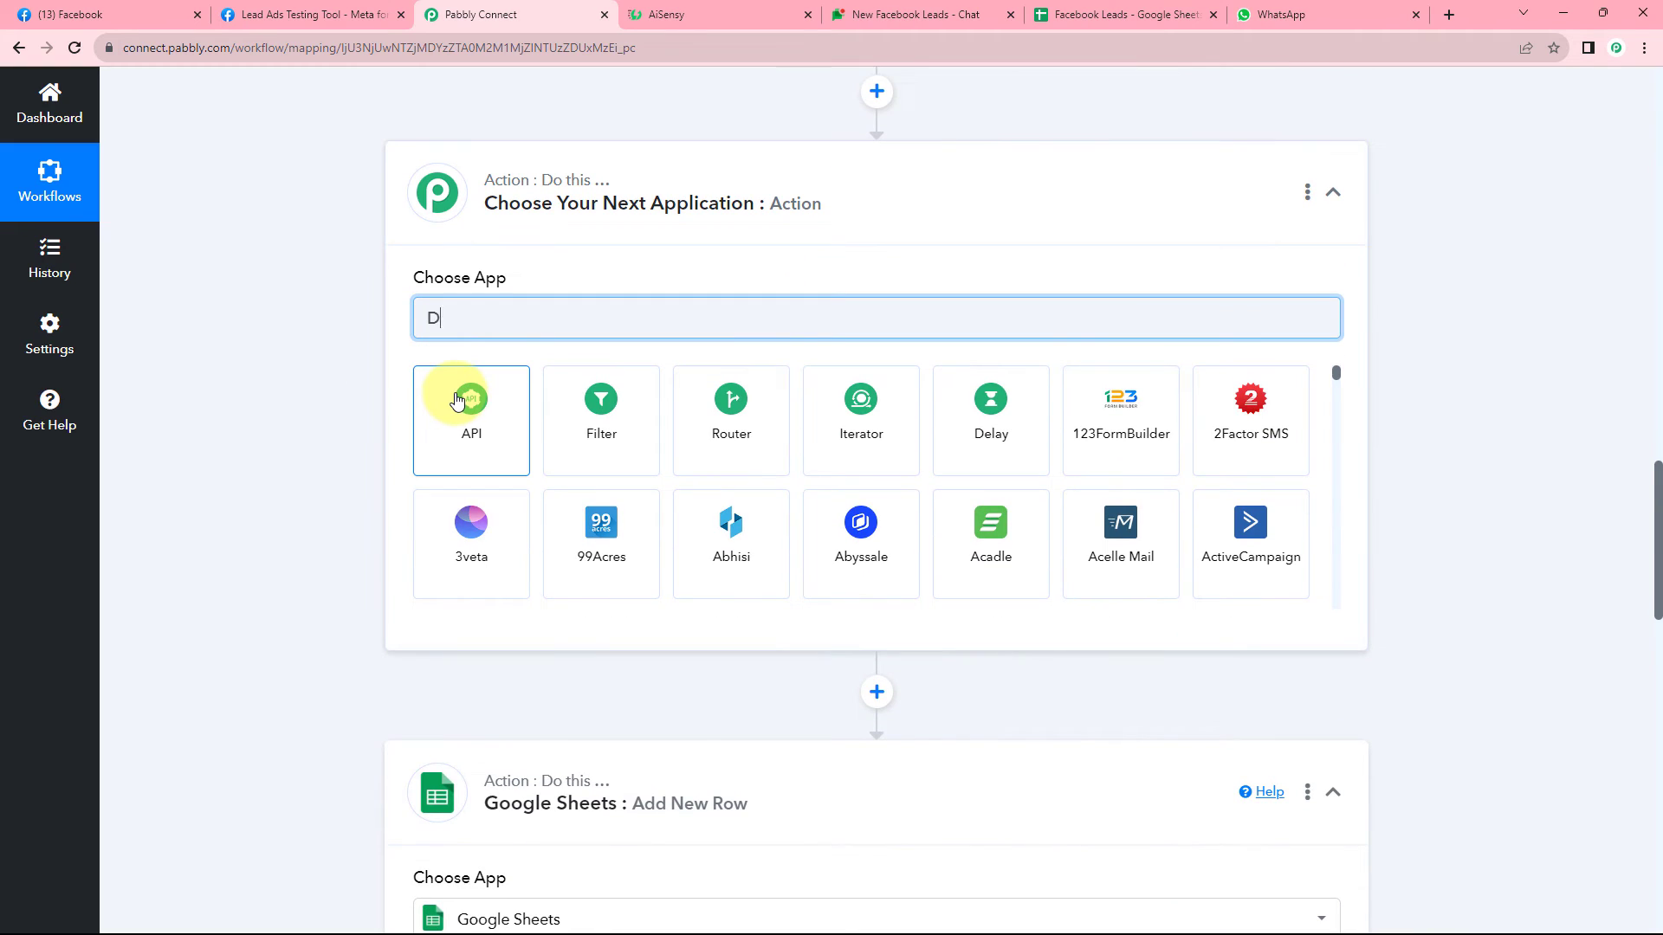
{"action": "type", "text": "ate"}
{"action": "left_click", "coordinate": [507, 407]}
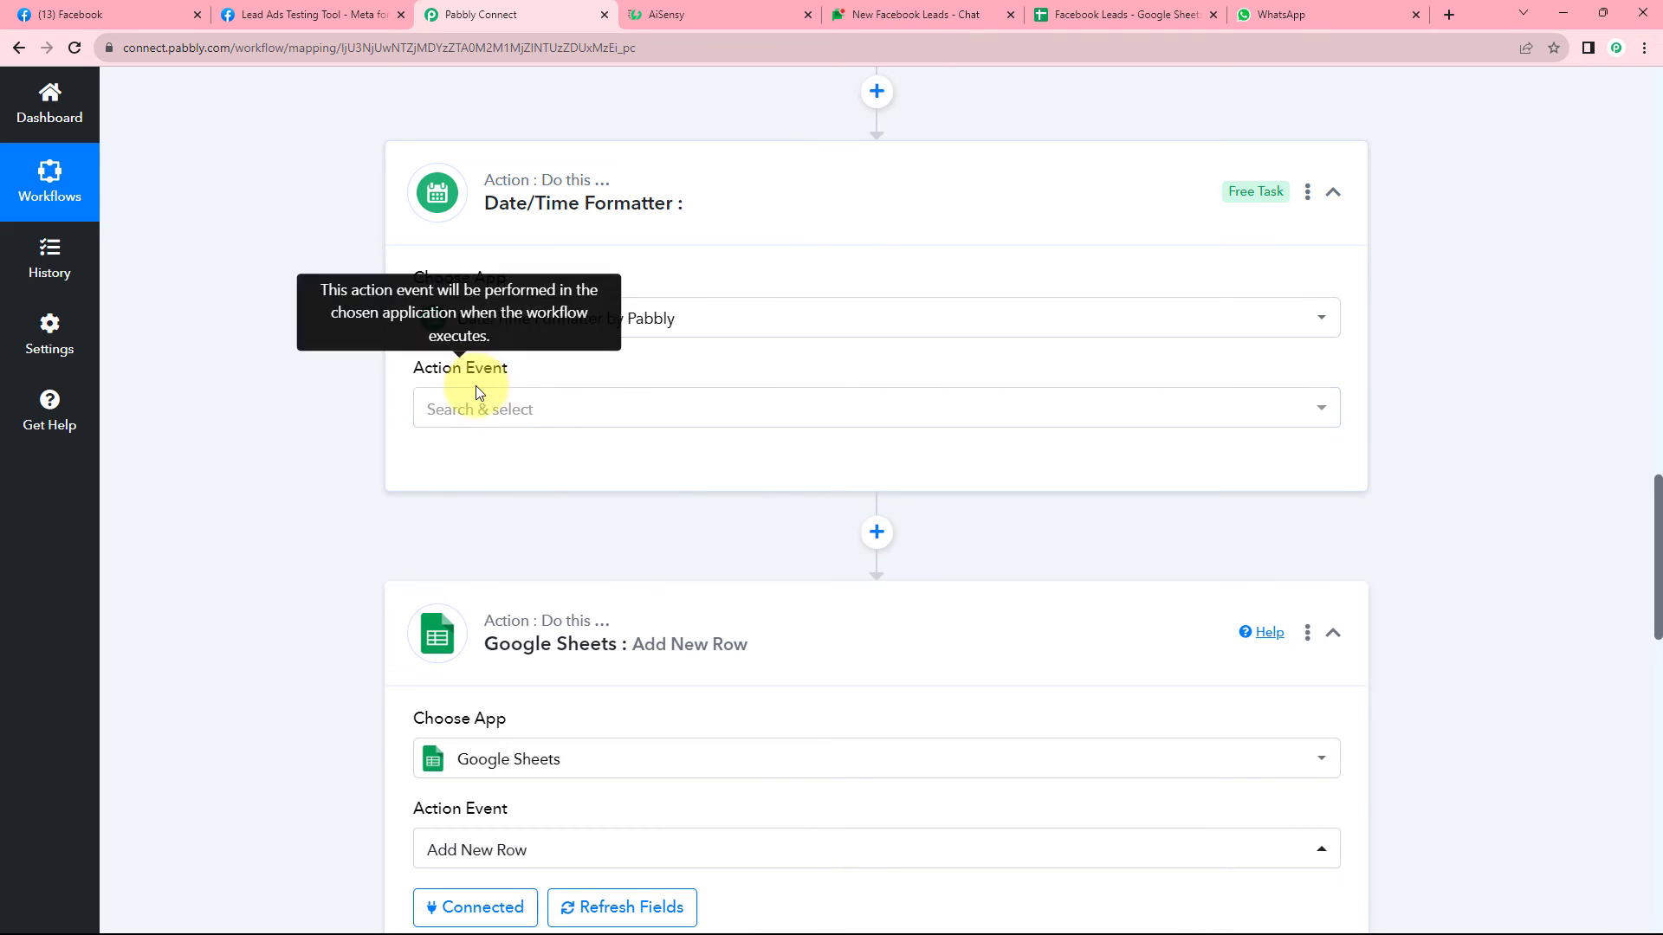
{"action": "left_click", "coordinate": [546, 412]}
Set the formatter's action event to Format Date with Time Zone and connect it.
{"action": "scroll", "coordinate": [341, 376], "scroll_direction": "down", "scroll_amount": 2}
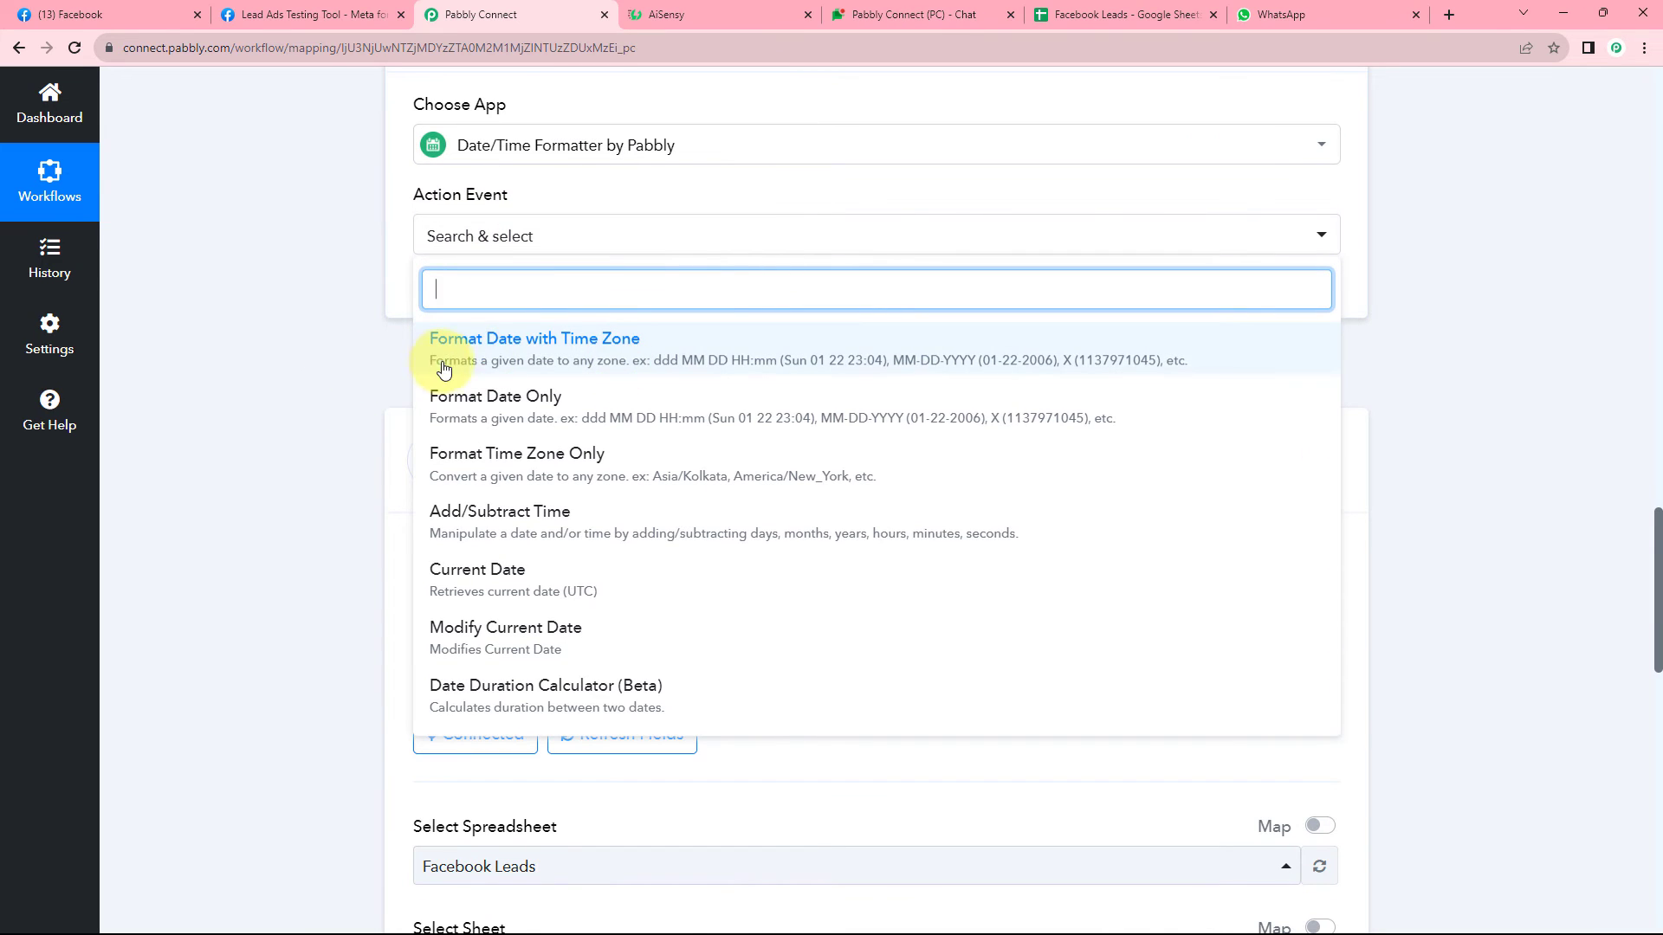
{"action": "left_click", "coordinate": [559, 362]}
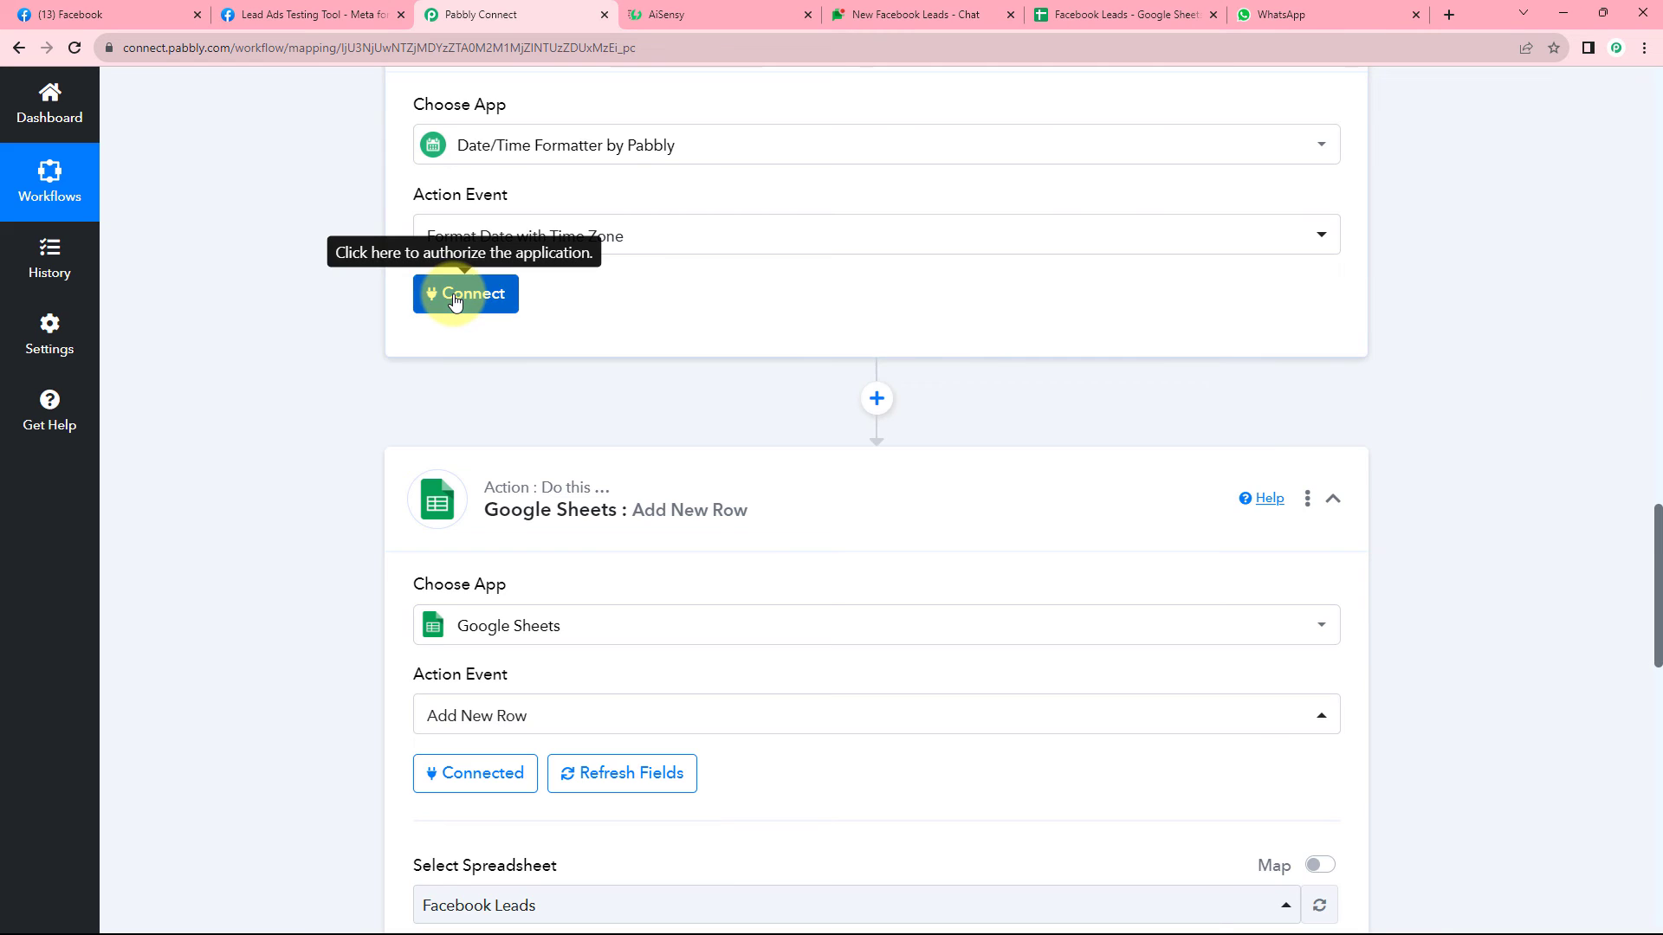
{"action": "left_click", "coordinate": [454, 299]}
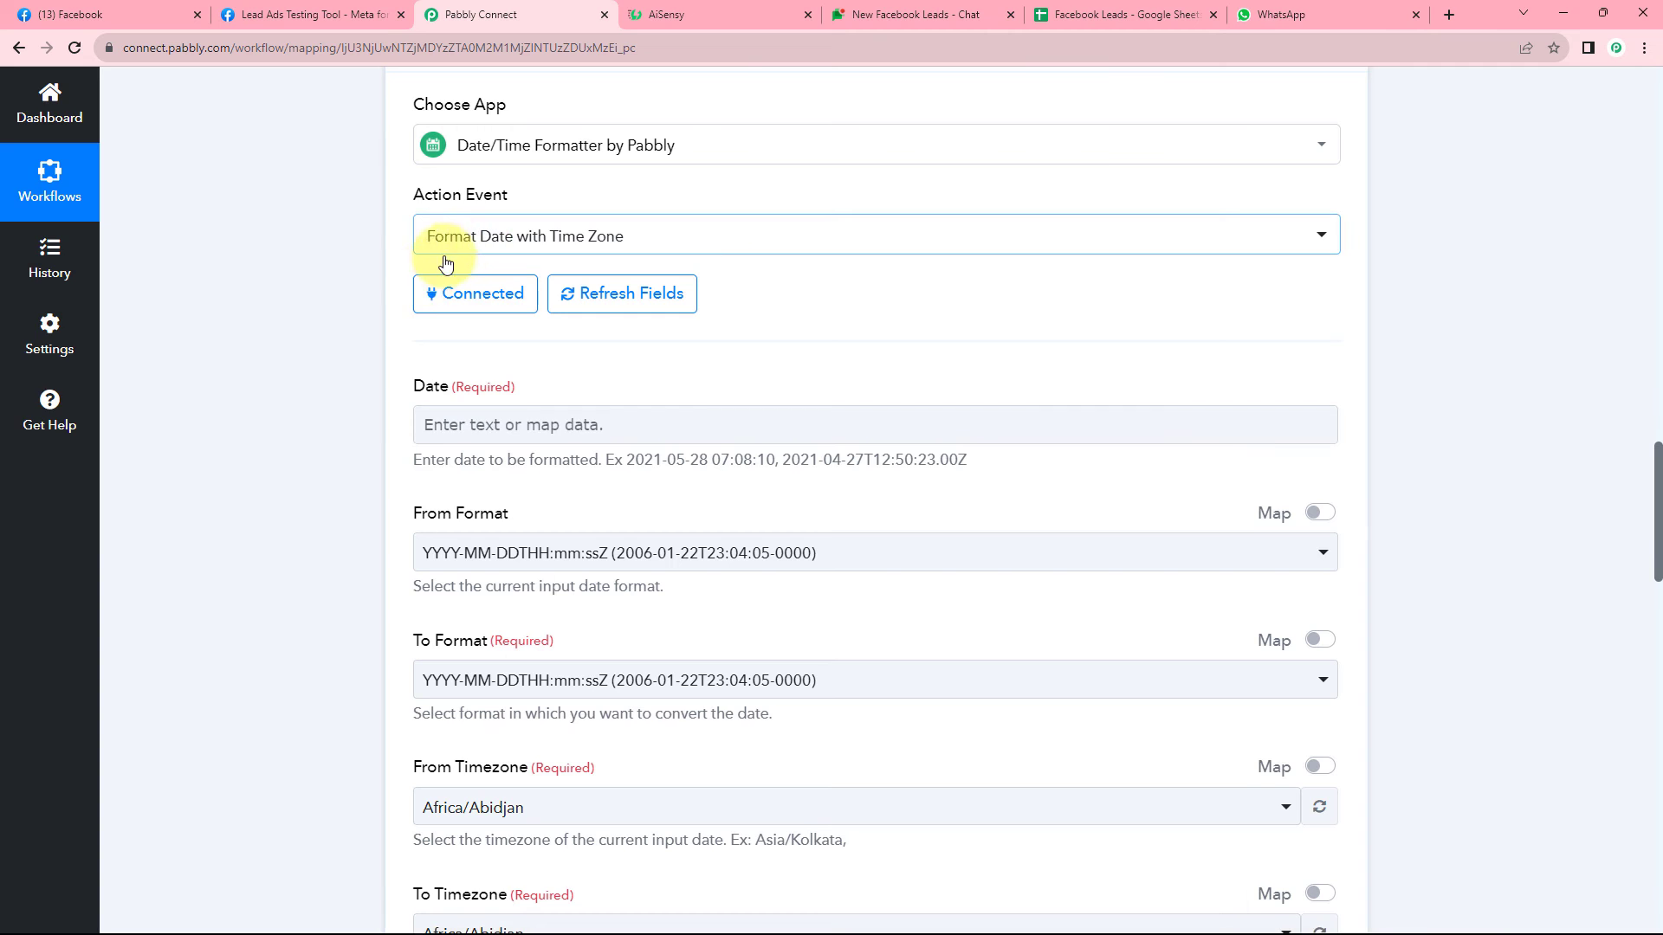
{"action": "scroll", "coordinate": [534, 288], "scroll_direction": "down", "scroll_amount": 1}
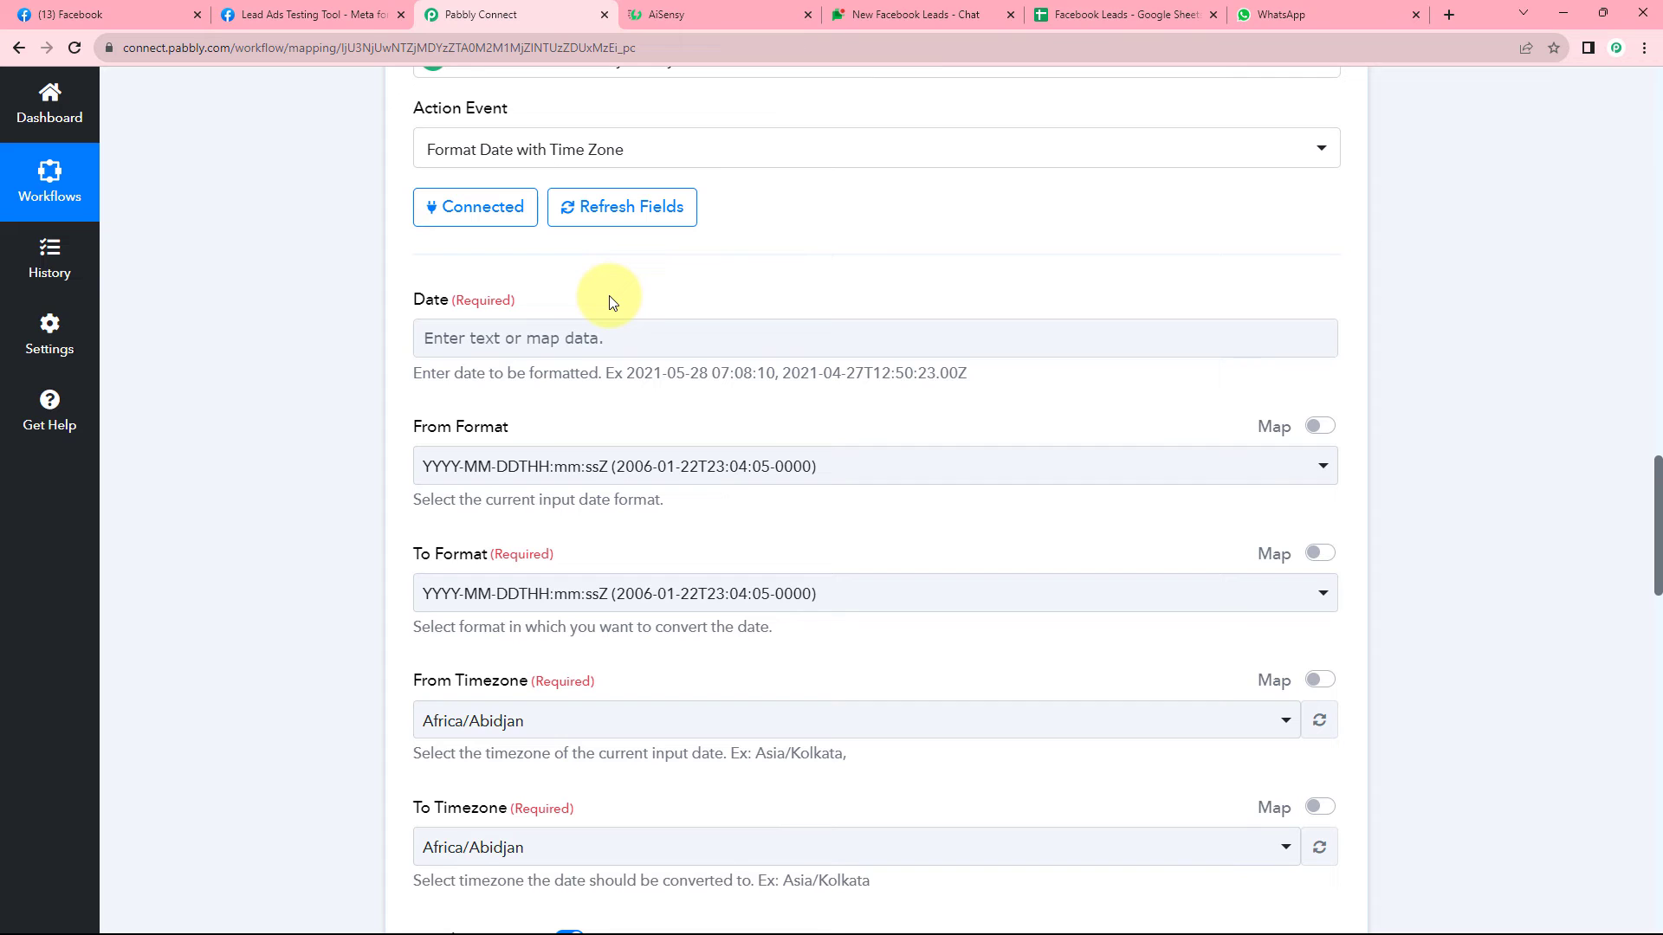
Map the Facebook lead's Res3 Created Time into the formatter's Date field.
{"action": "left_click", "coordinate": [569, 336]}
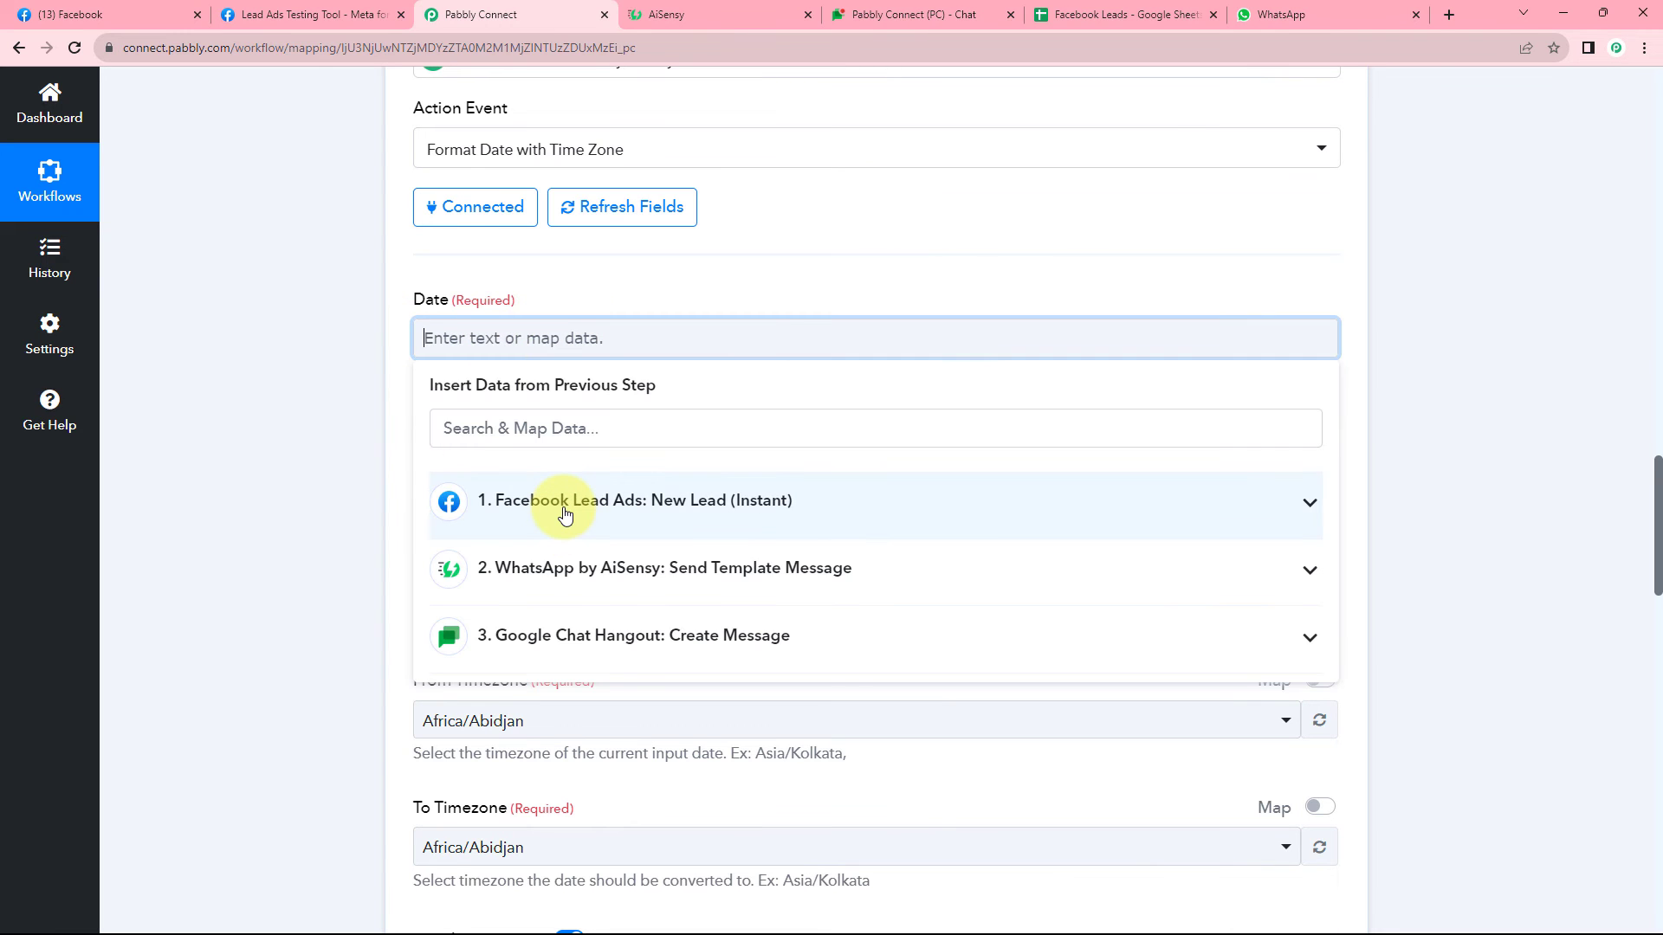
{"action": "left_click", "coordinate": [565, 511]}
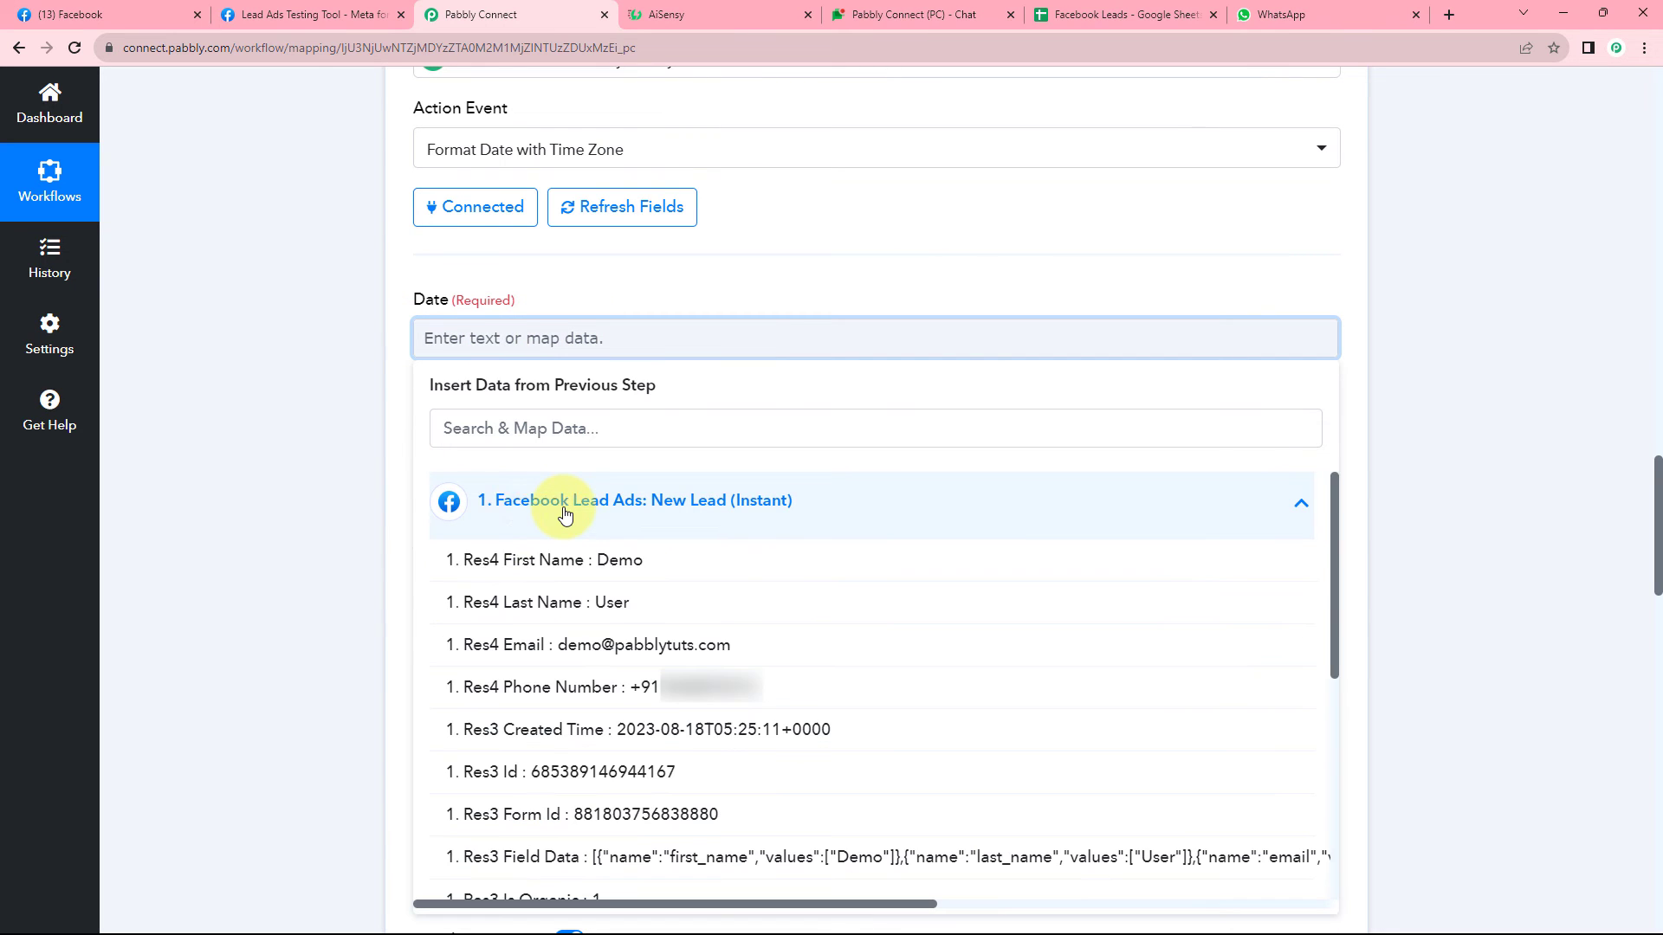
{"action": "left_click", "coordinate": [558, 734]}
{"action": "left_click", "coordinate": [355, 350]}
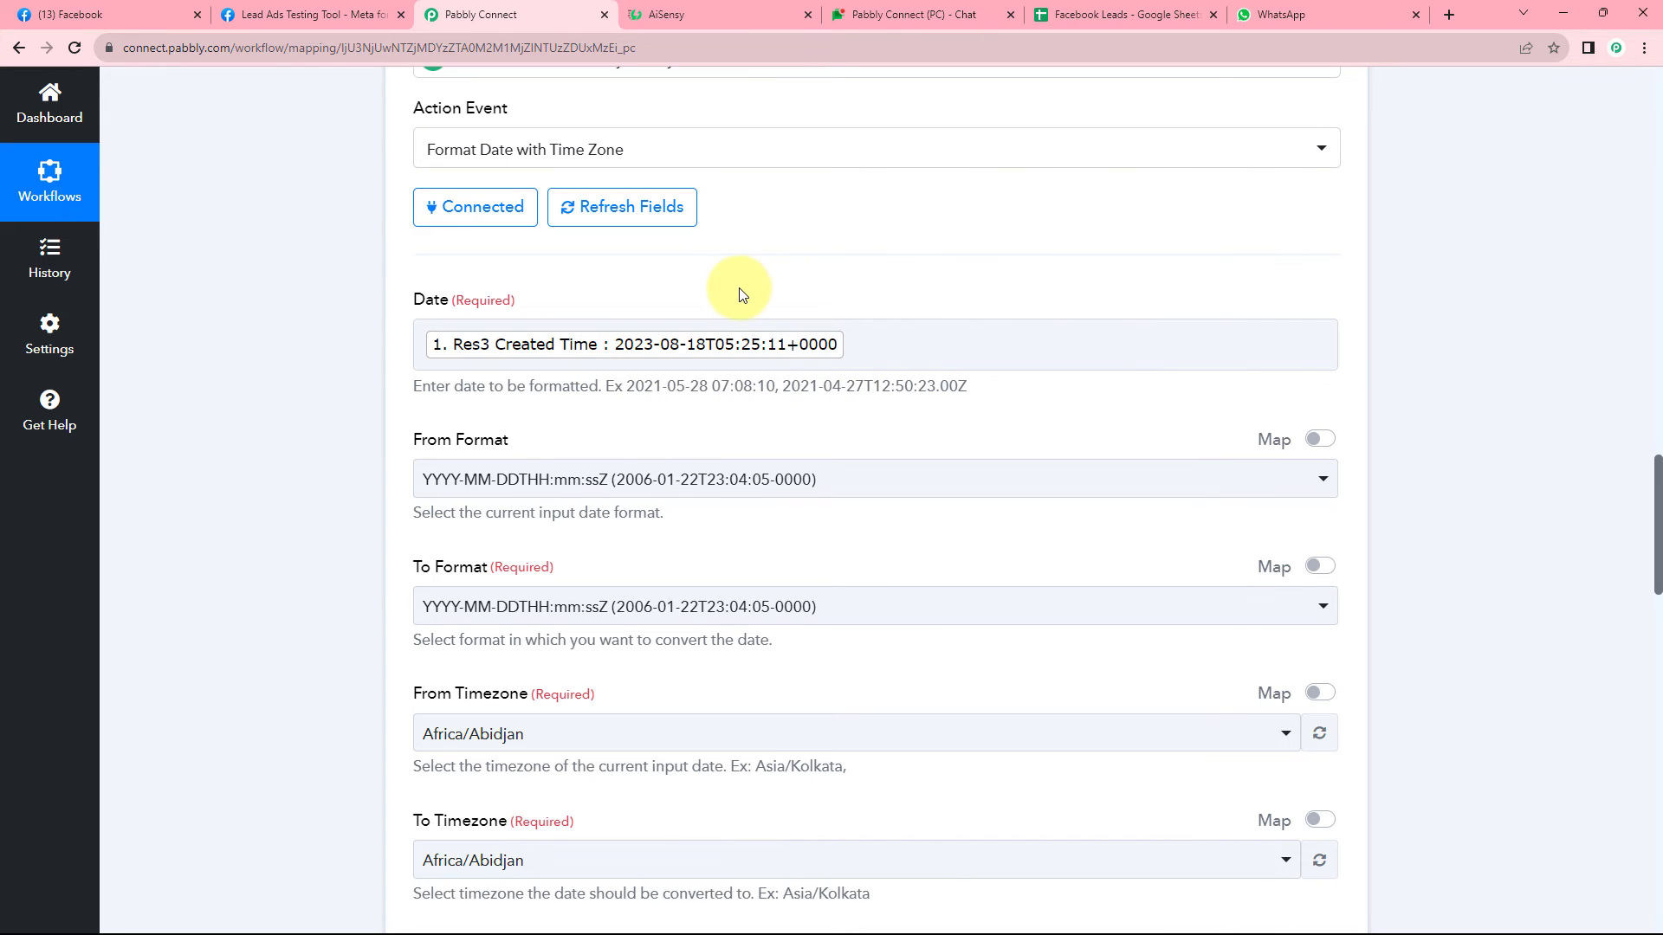
{"action": "scroll", "coordinate": [687, 286], "scroll_direction": "down", "scroll_amount": 2}
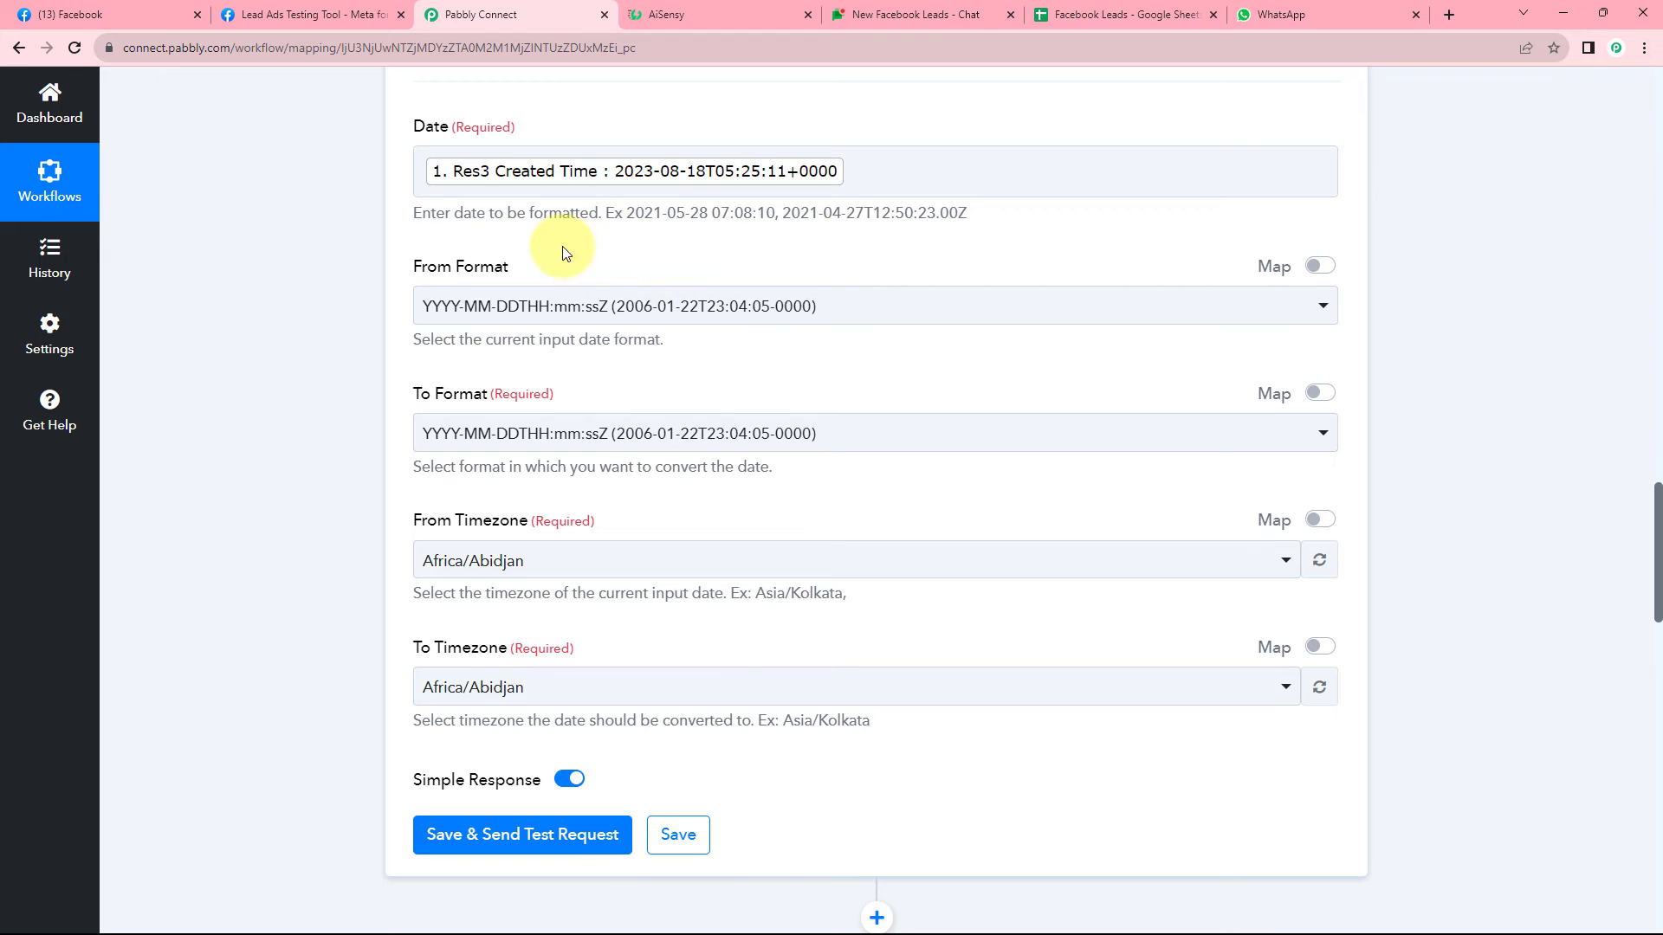
Keep From Format as YYYY-MM-DDTHH:mm:ssZ and set To Format to DD/MM/YYYY hh:mm:ss A.
{"action": "left_click", "coordinate": [654, 305]}
{"action": "scroll", "coordinate": [614, 446], "scroll_direction": "down", "scroll_amount": 5}
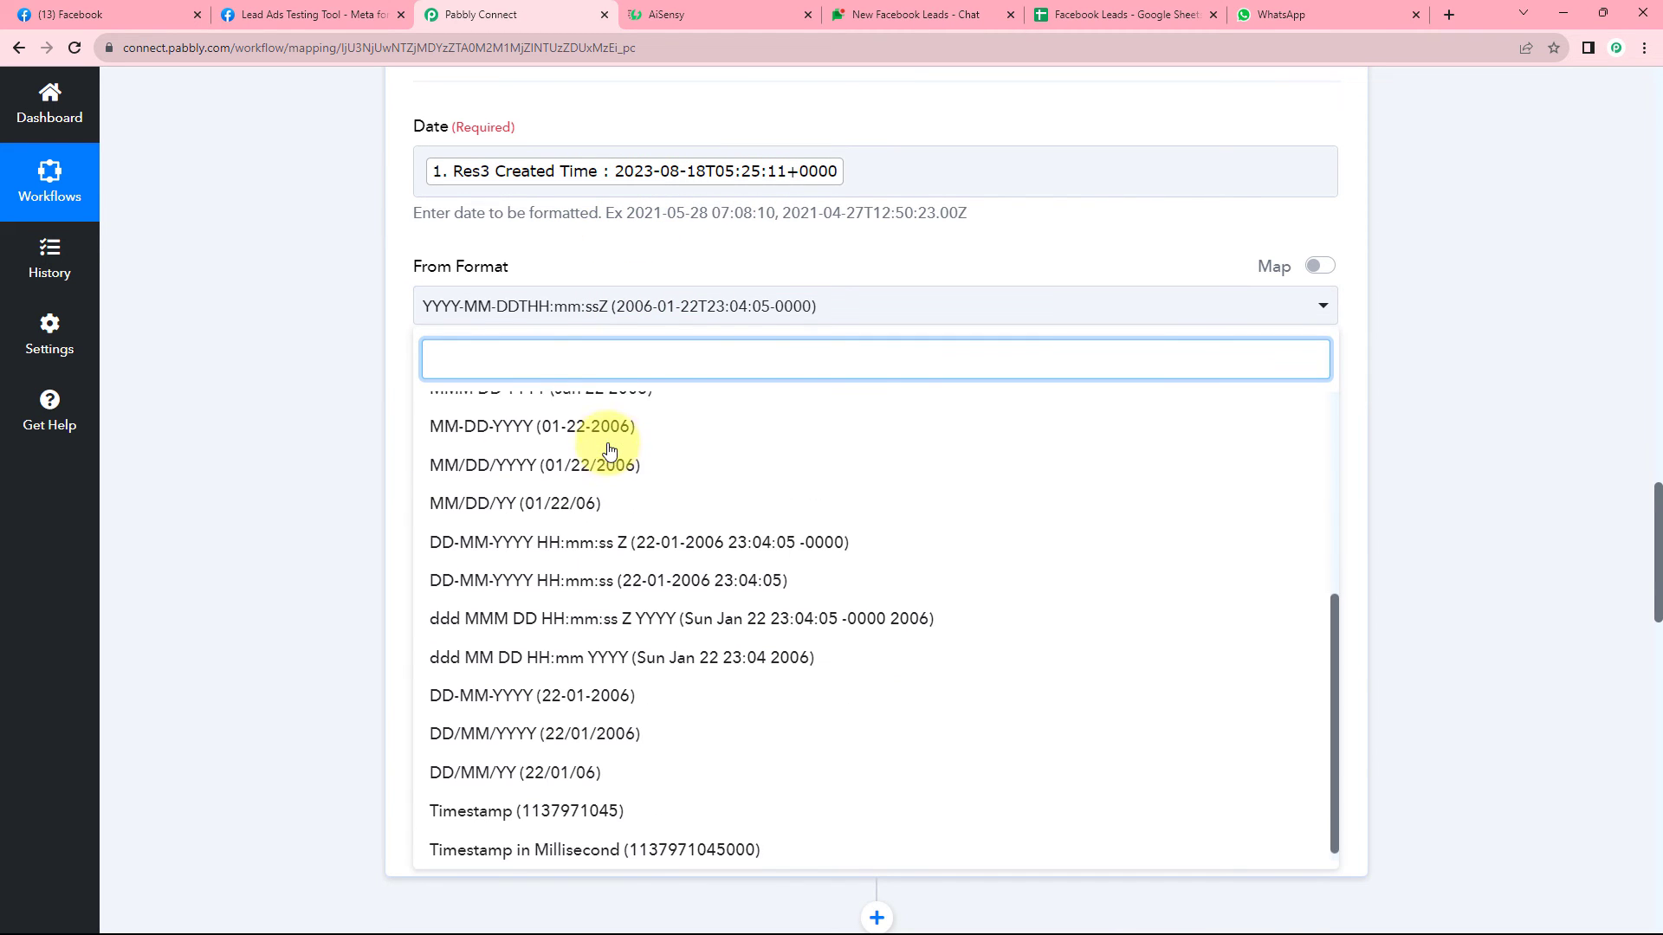
{"action": "scroll", "coordinate": [611, 450], "scroll_direction": "up", "scroll_amount": 3}
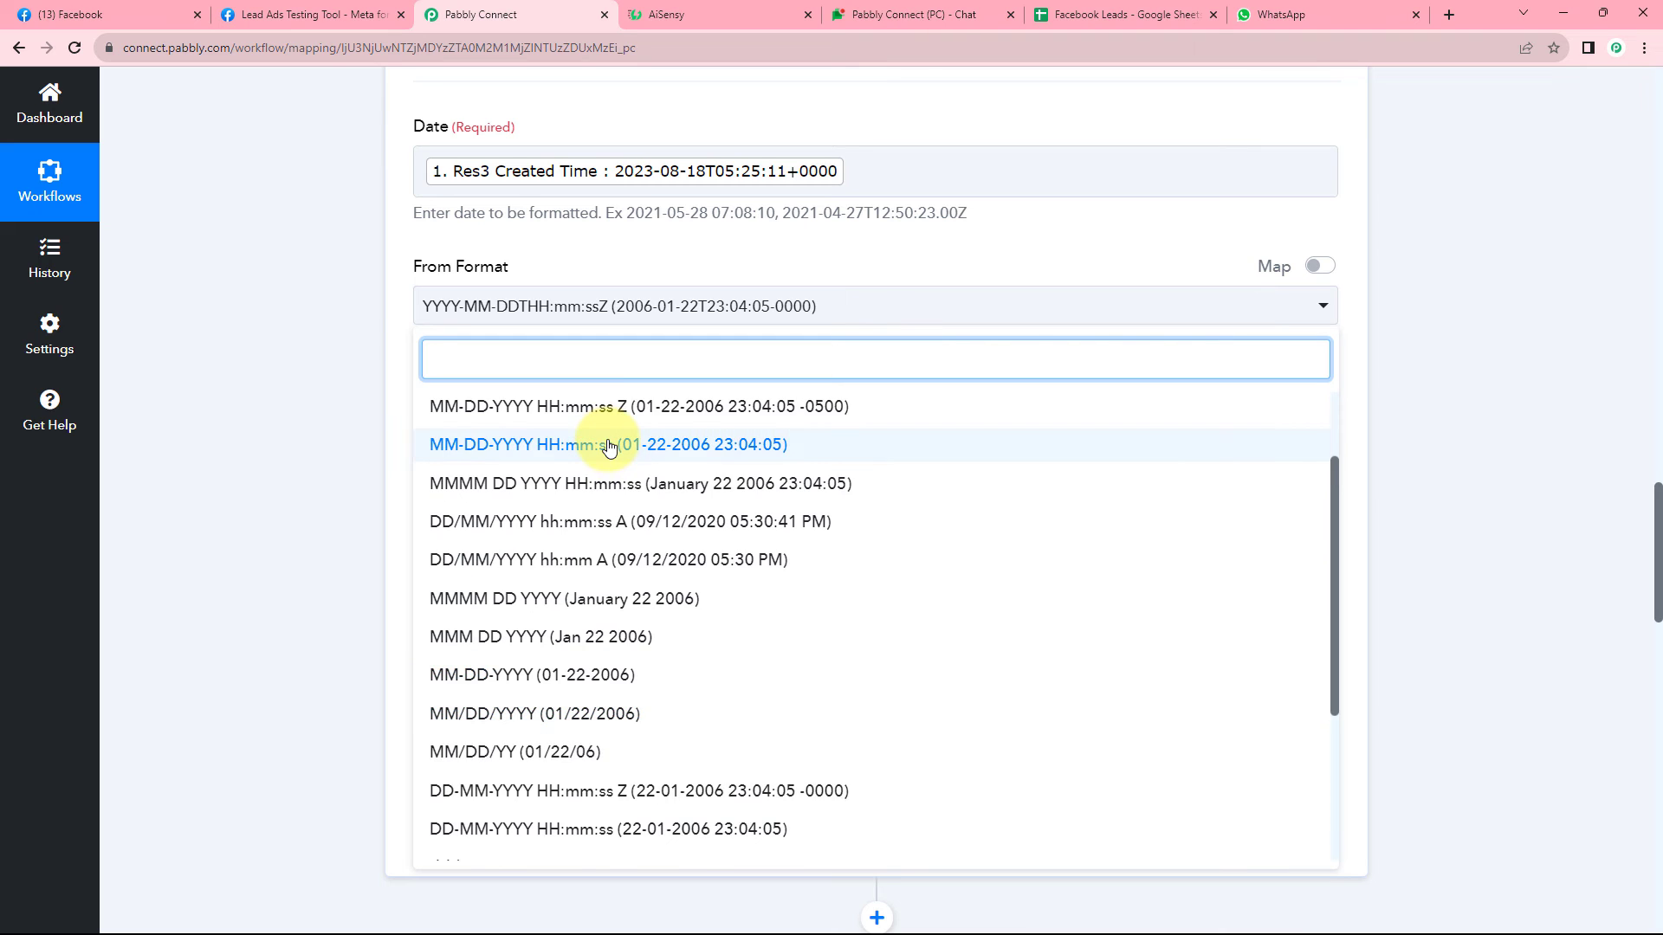
{"action": "scroll", "coordinate": [608, 447], "scroll_direction": "up", "scroll_amount": 2}
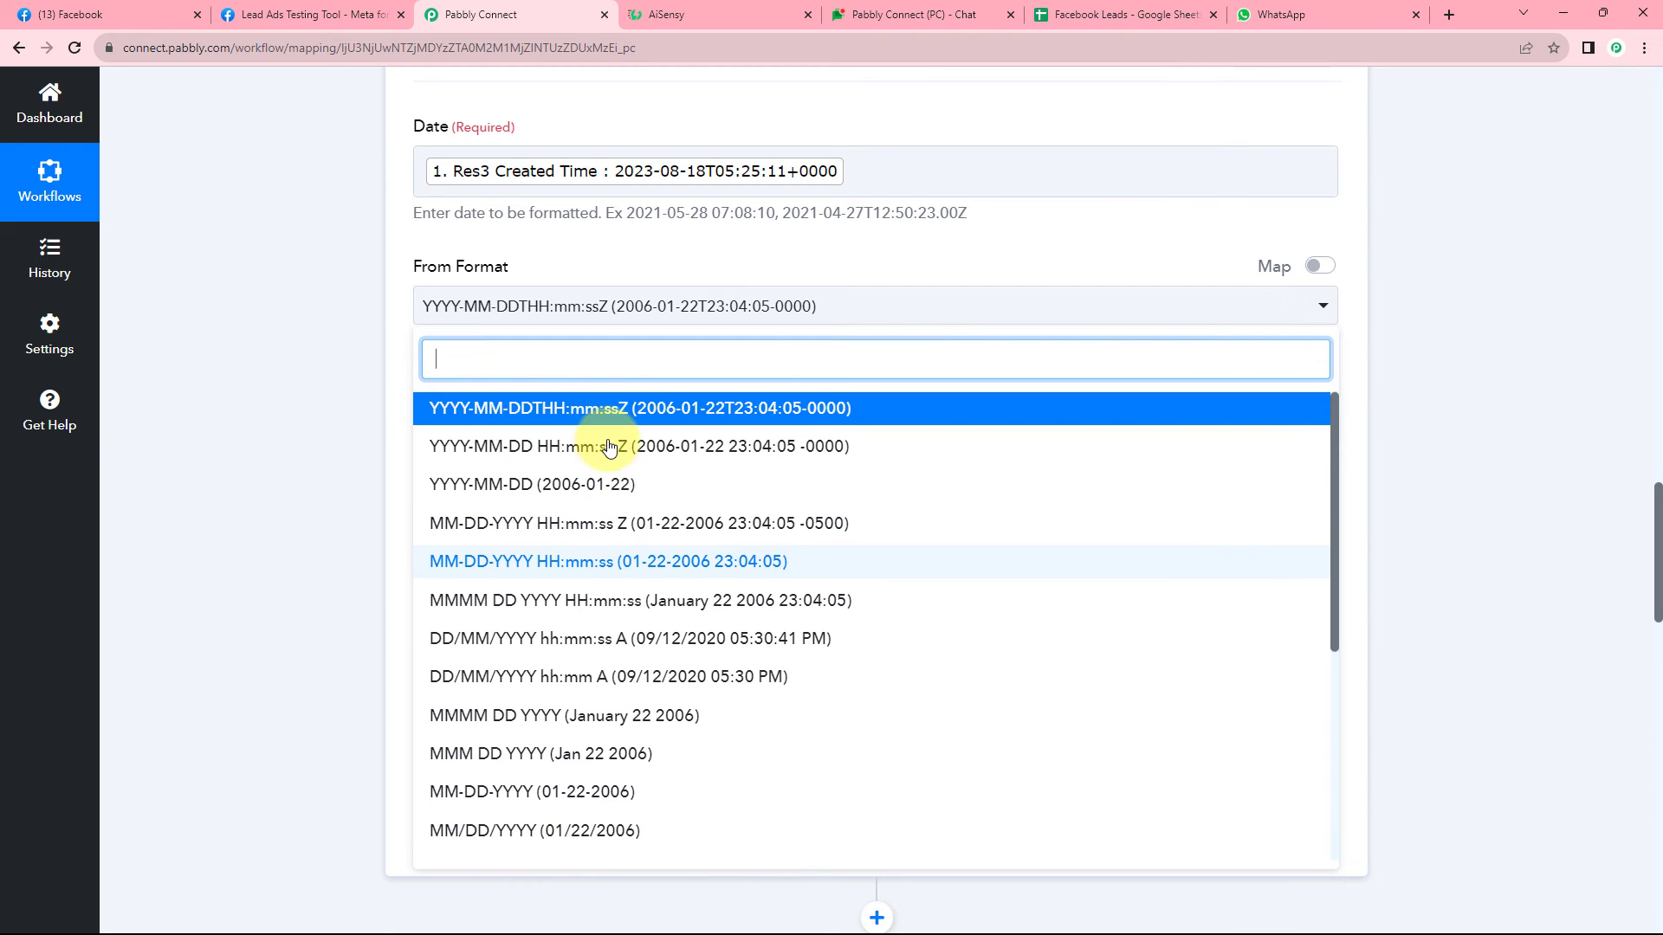
{"action": "left_click", "coordinate": [577, 418]}
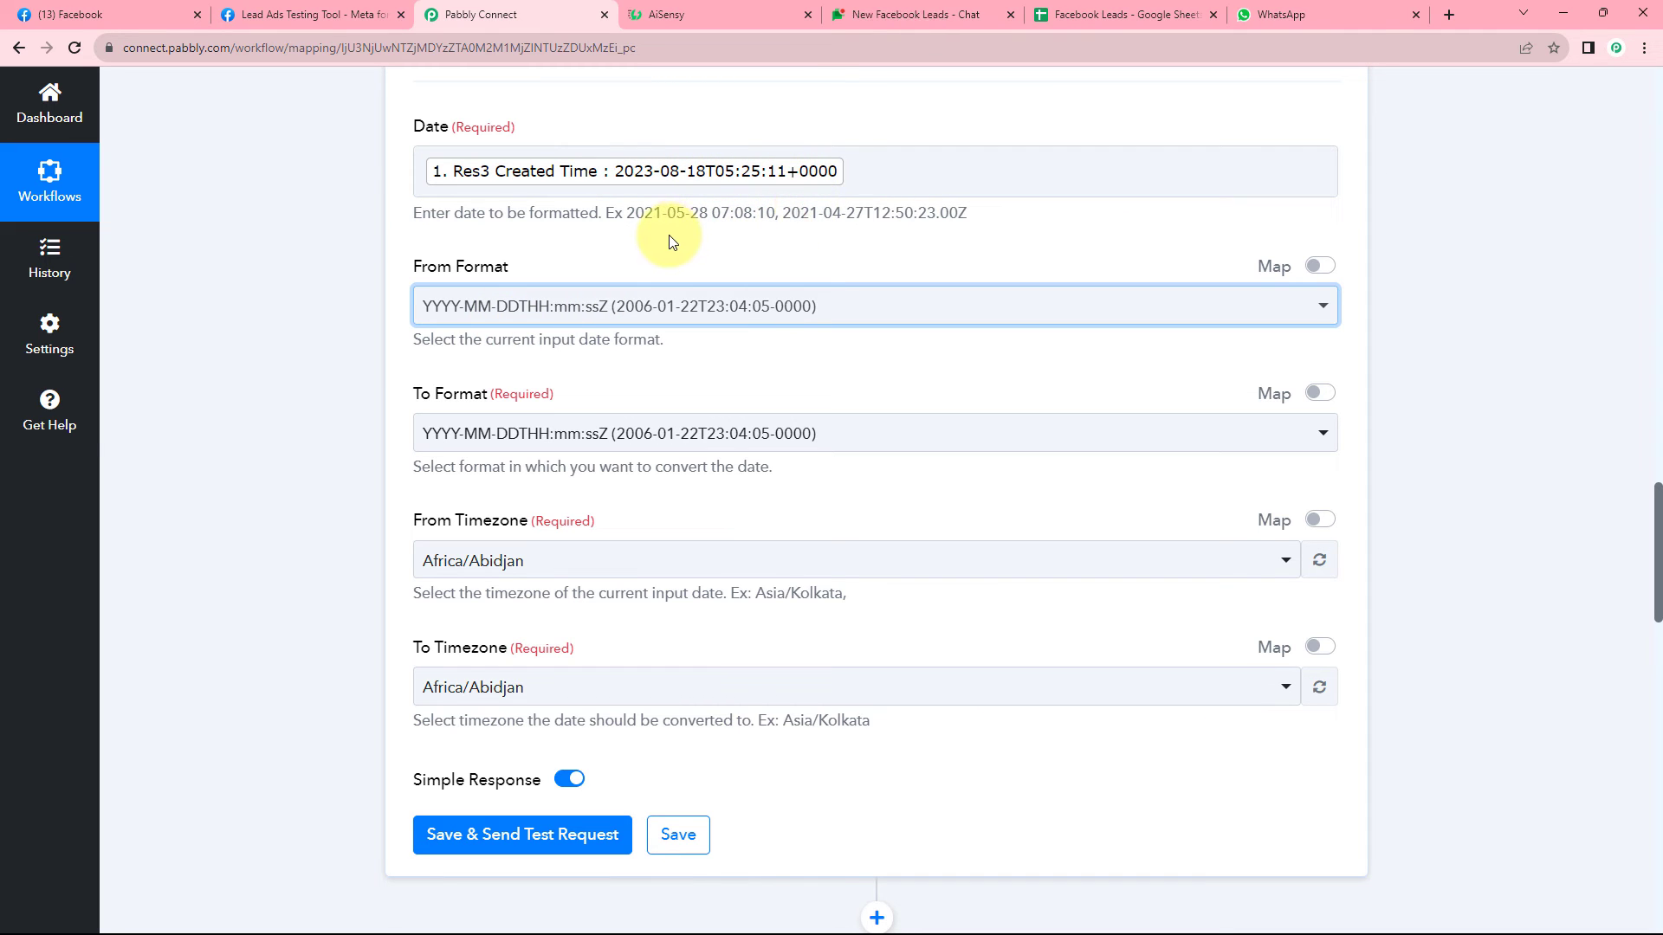
{"action": "scroll", "coordinate": [665, 238], "scroll_direction": "down", "scroll_amount": 1}
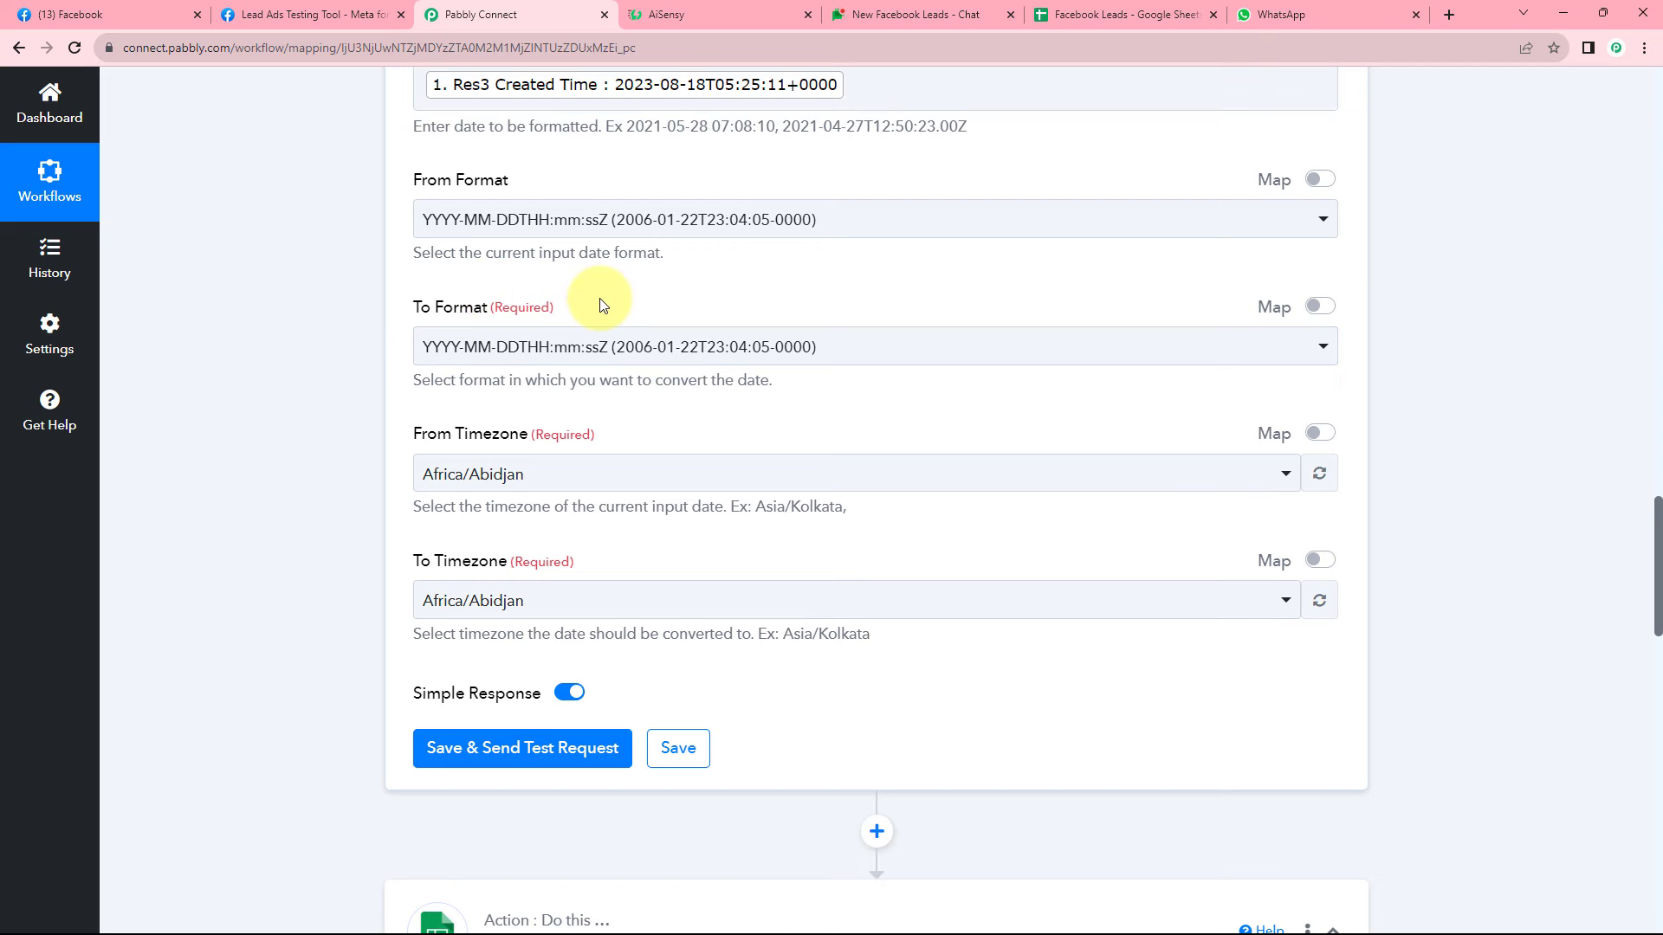
{"action": "left_click", "coordinate": [729, 351]}
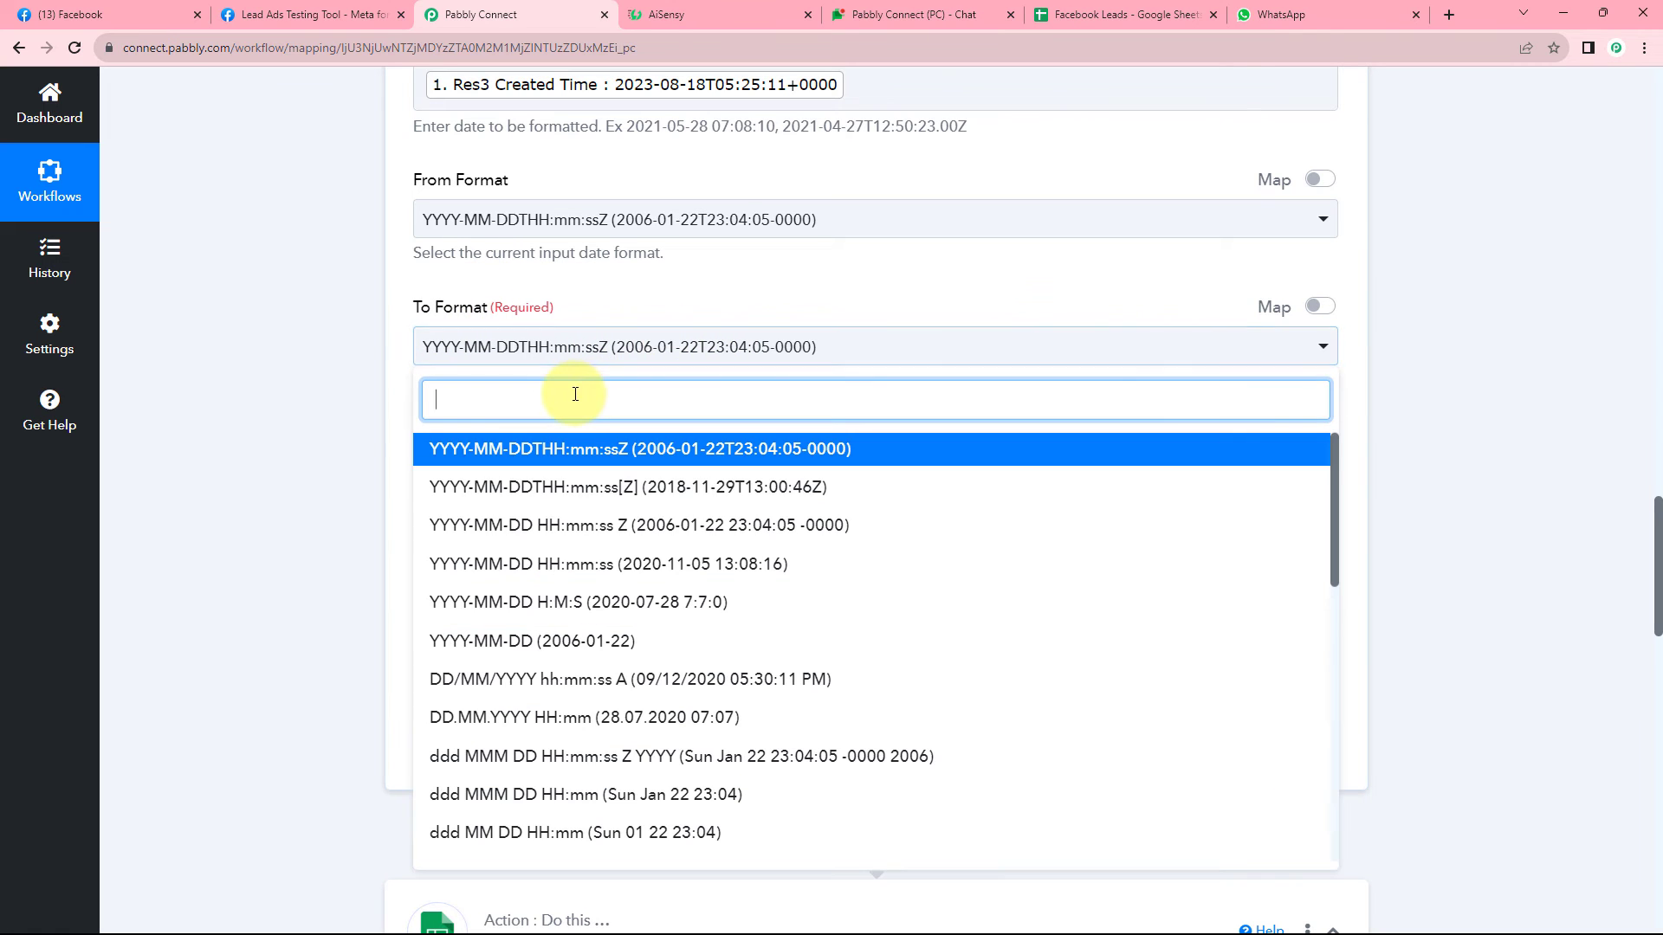
{"action": "scroll", "coordinate": [589, 485], "scroll_direction": "down", "scroll_amount": 1}
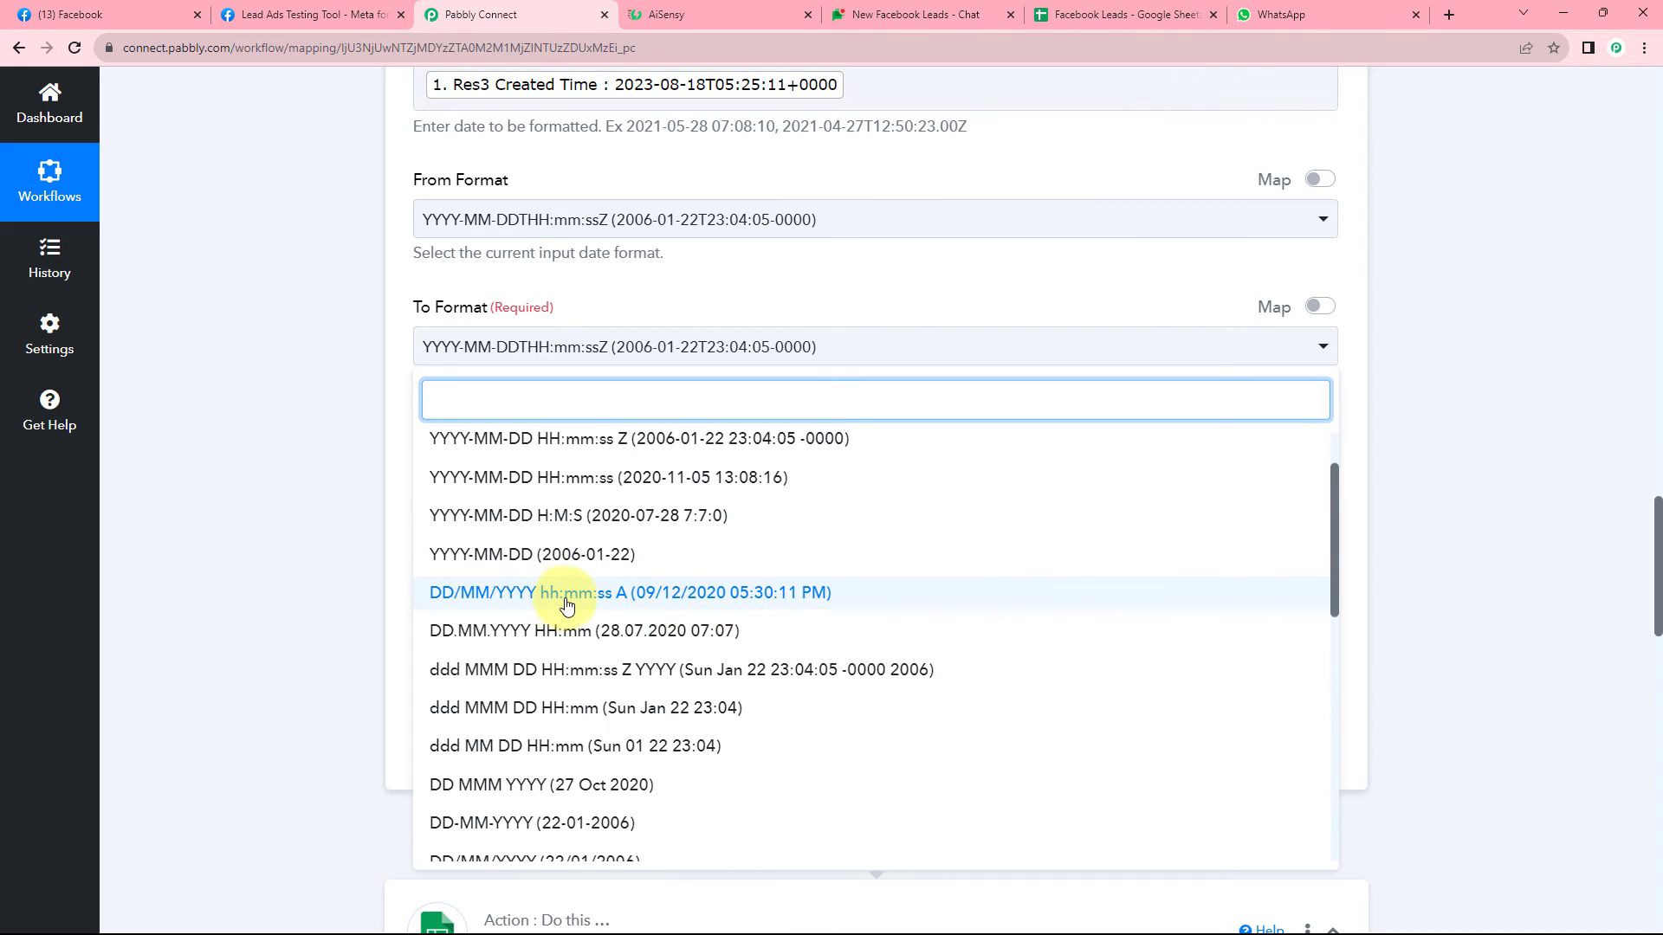
{"action": "left_click", "coordinate": [511, 596]}
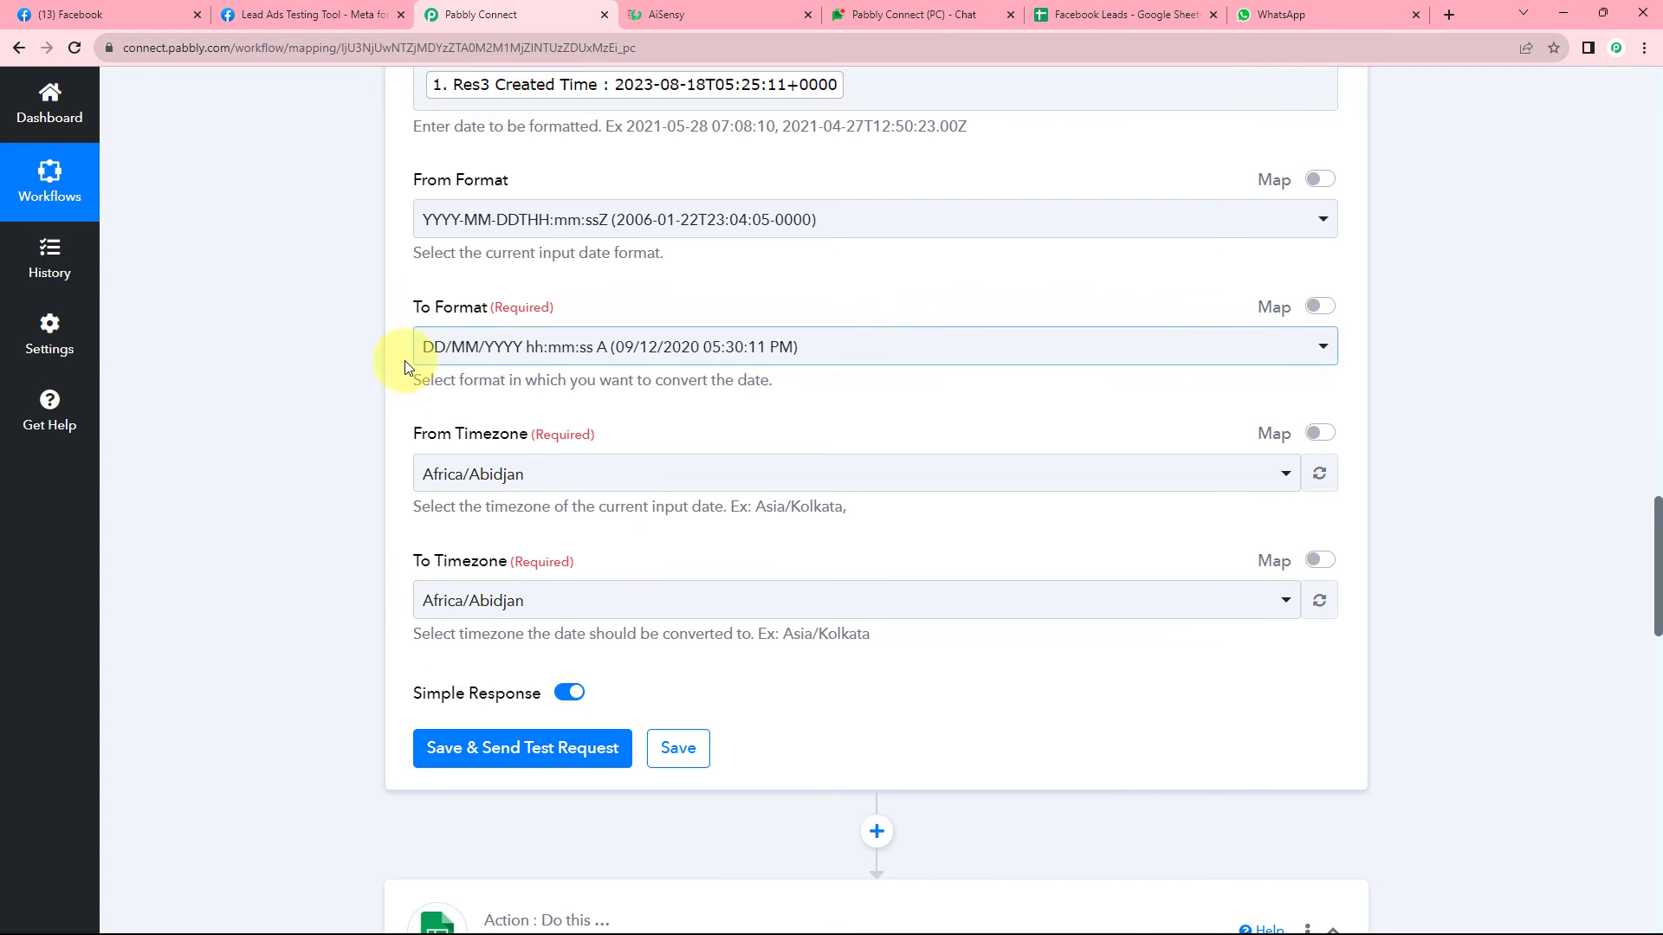
{"action": "scroll", "coordinate": [621, 357], "scroll_direction": "down", "scroll_amount": 1}
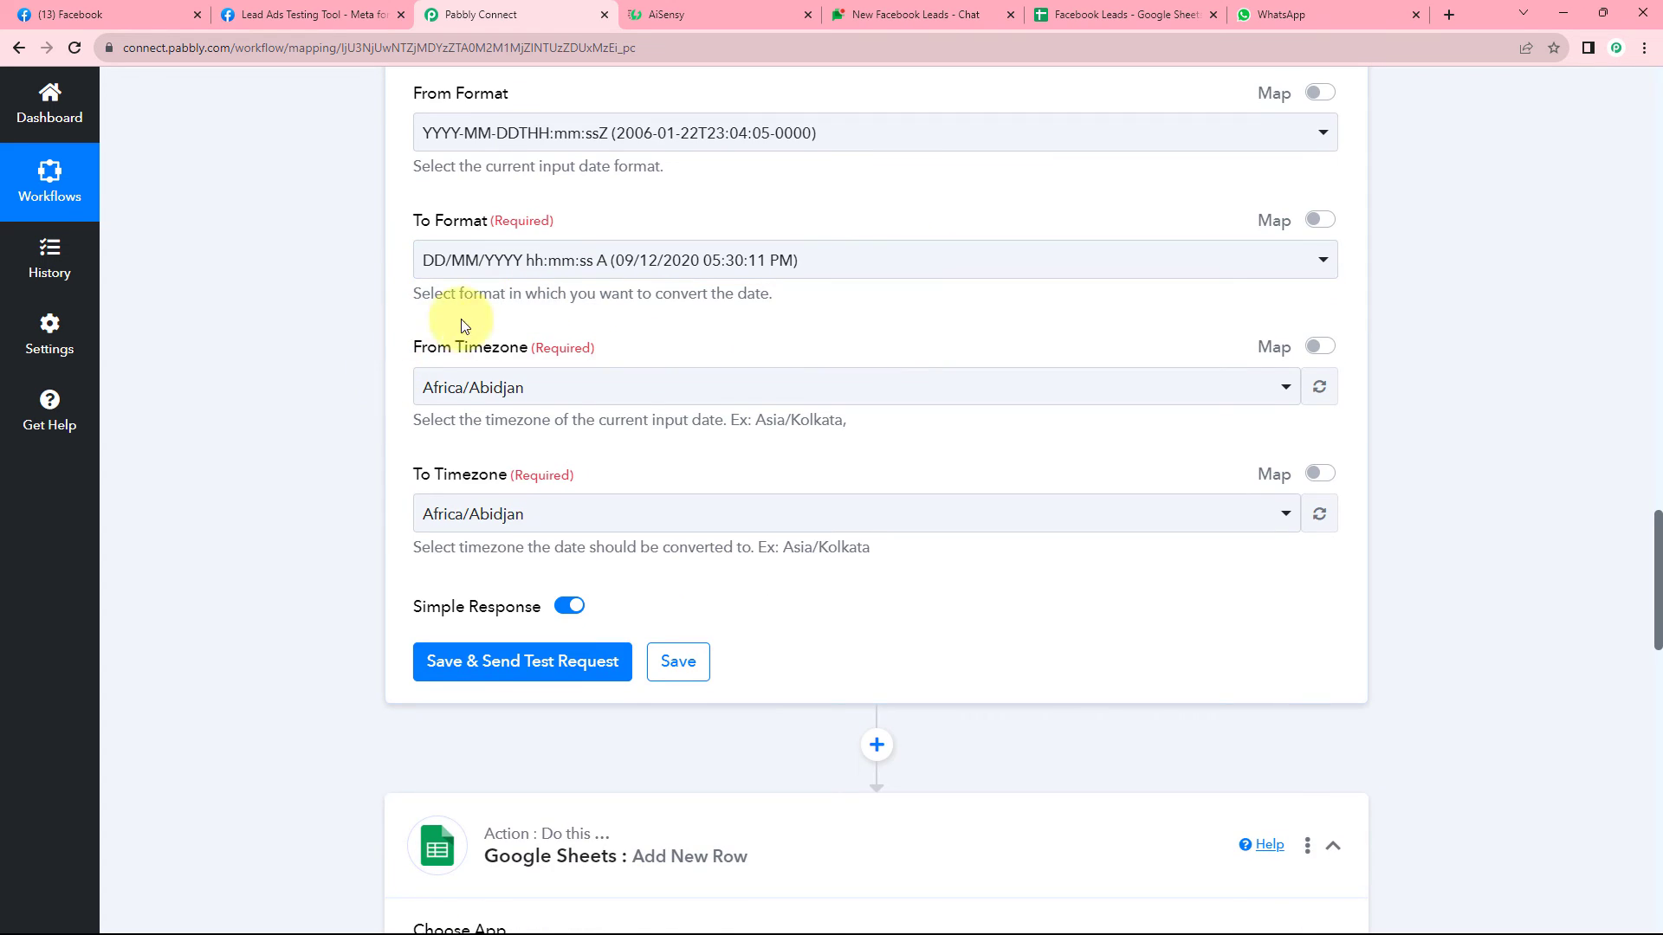
{"action": "scroll", "coordinate": [727, 353], "scroll_direction": "up", "scroll_amount": 3}
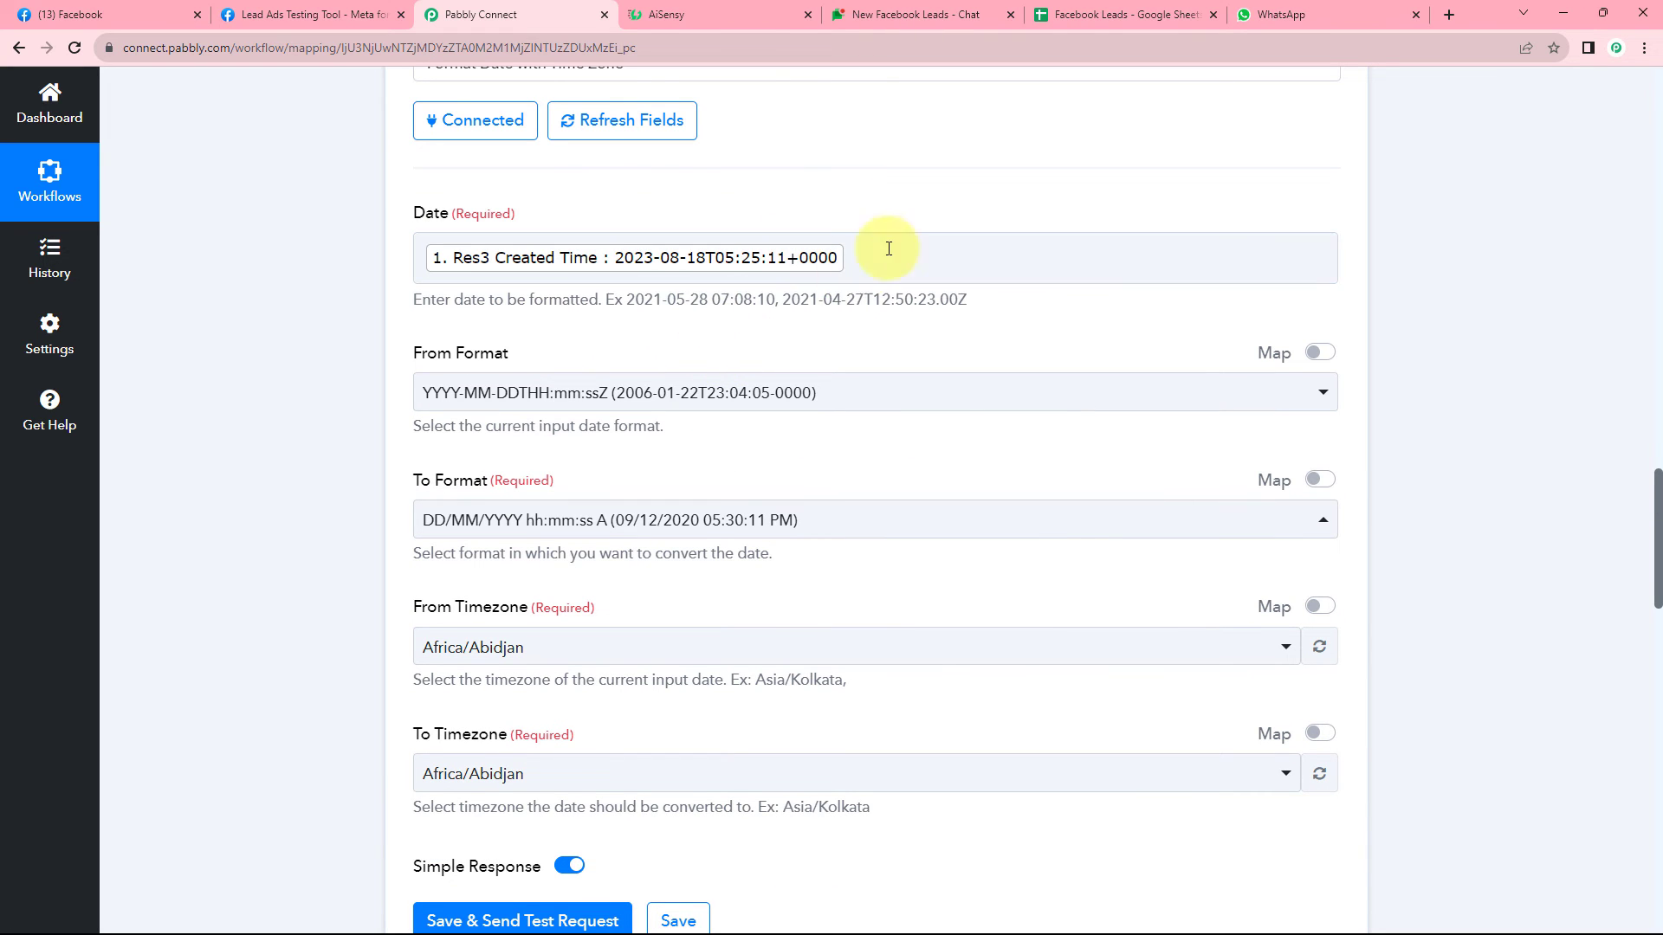
{"action": "scroll", "coordinate": [688, 351], "scroll_direction": "down", "scroll_amount": 3}
Set the formatter's From Timezone to Etc/UTC and its To Timezone to Asia/Kolkata.
{"action": "left_click", "coordinate": [611, 387]}
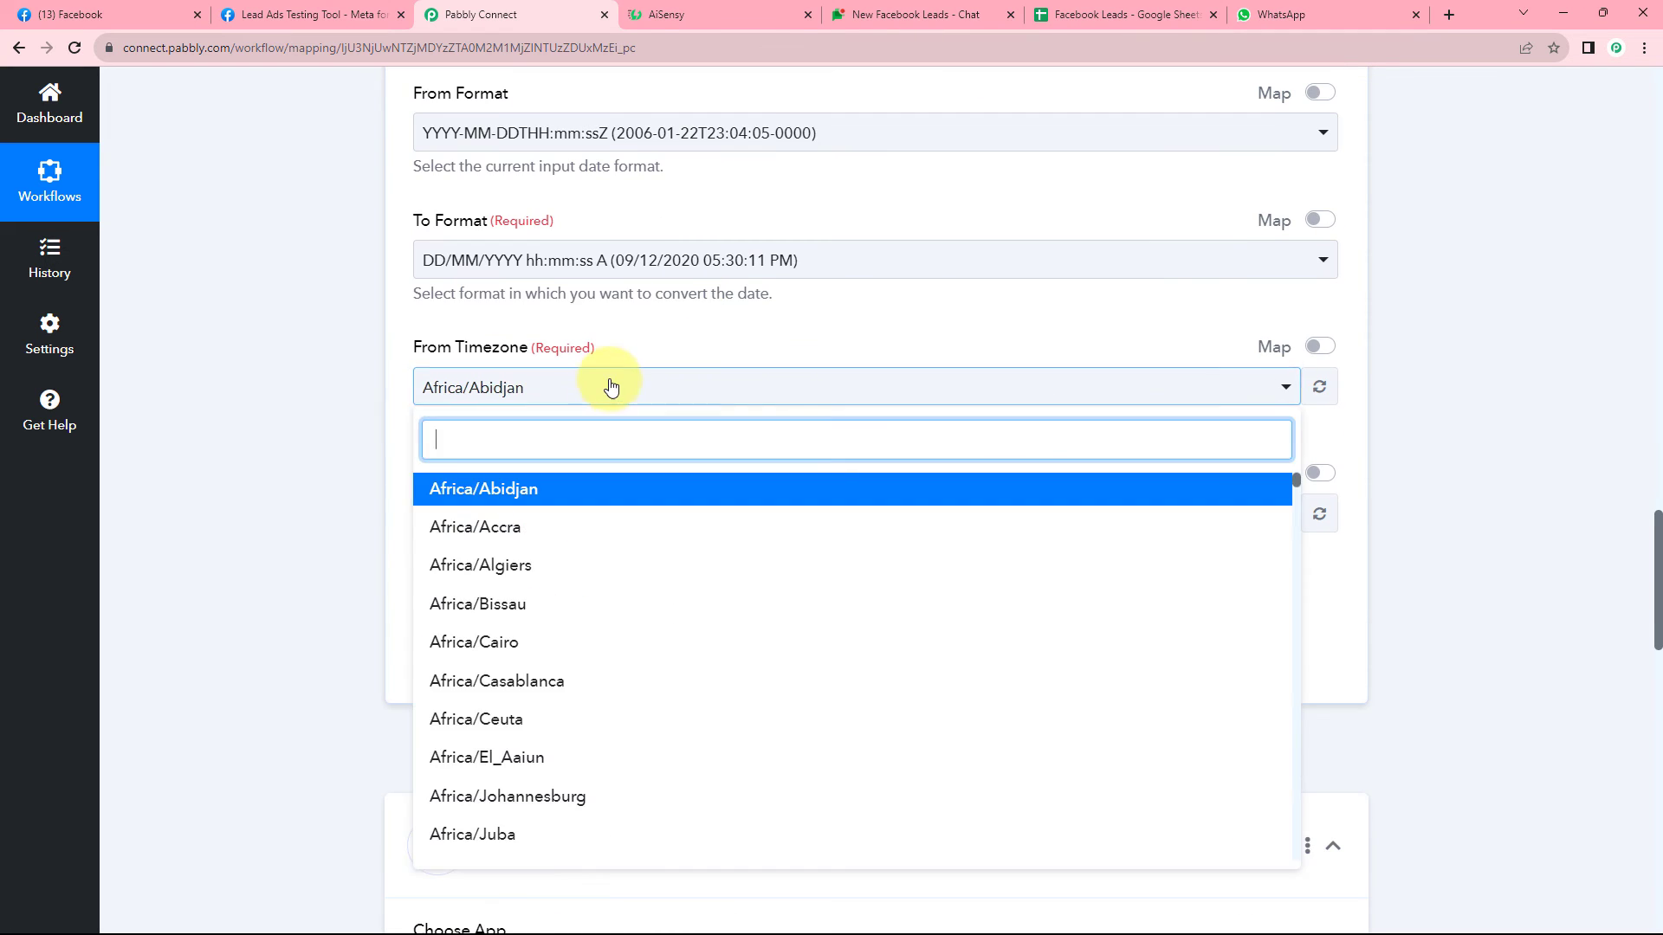
{"action": "type", "text": "UTC"}
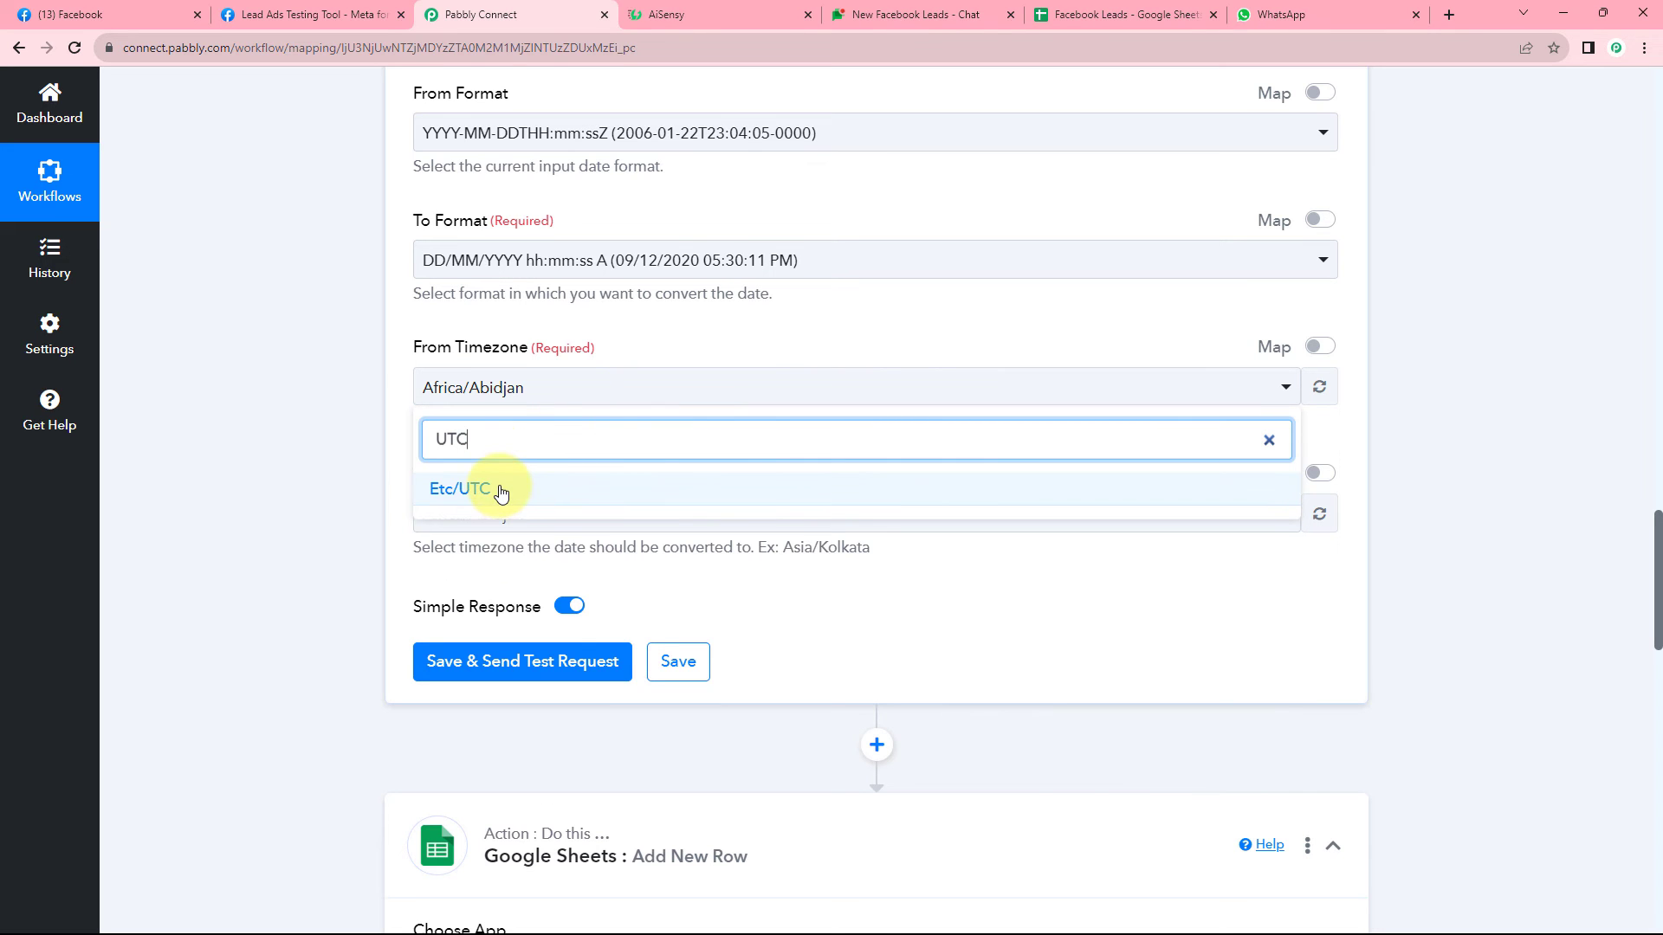
{"action": "left_click", "coordinate": [501, 492]}
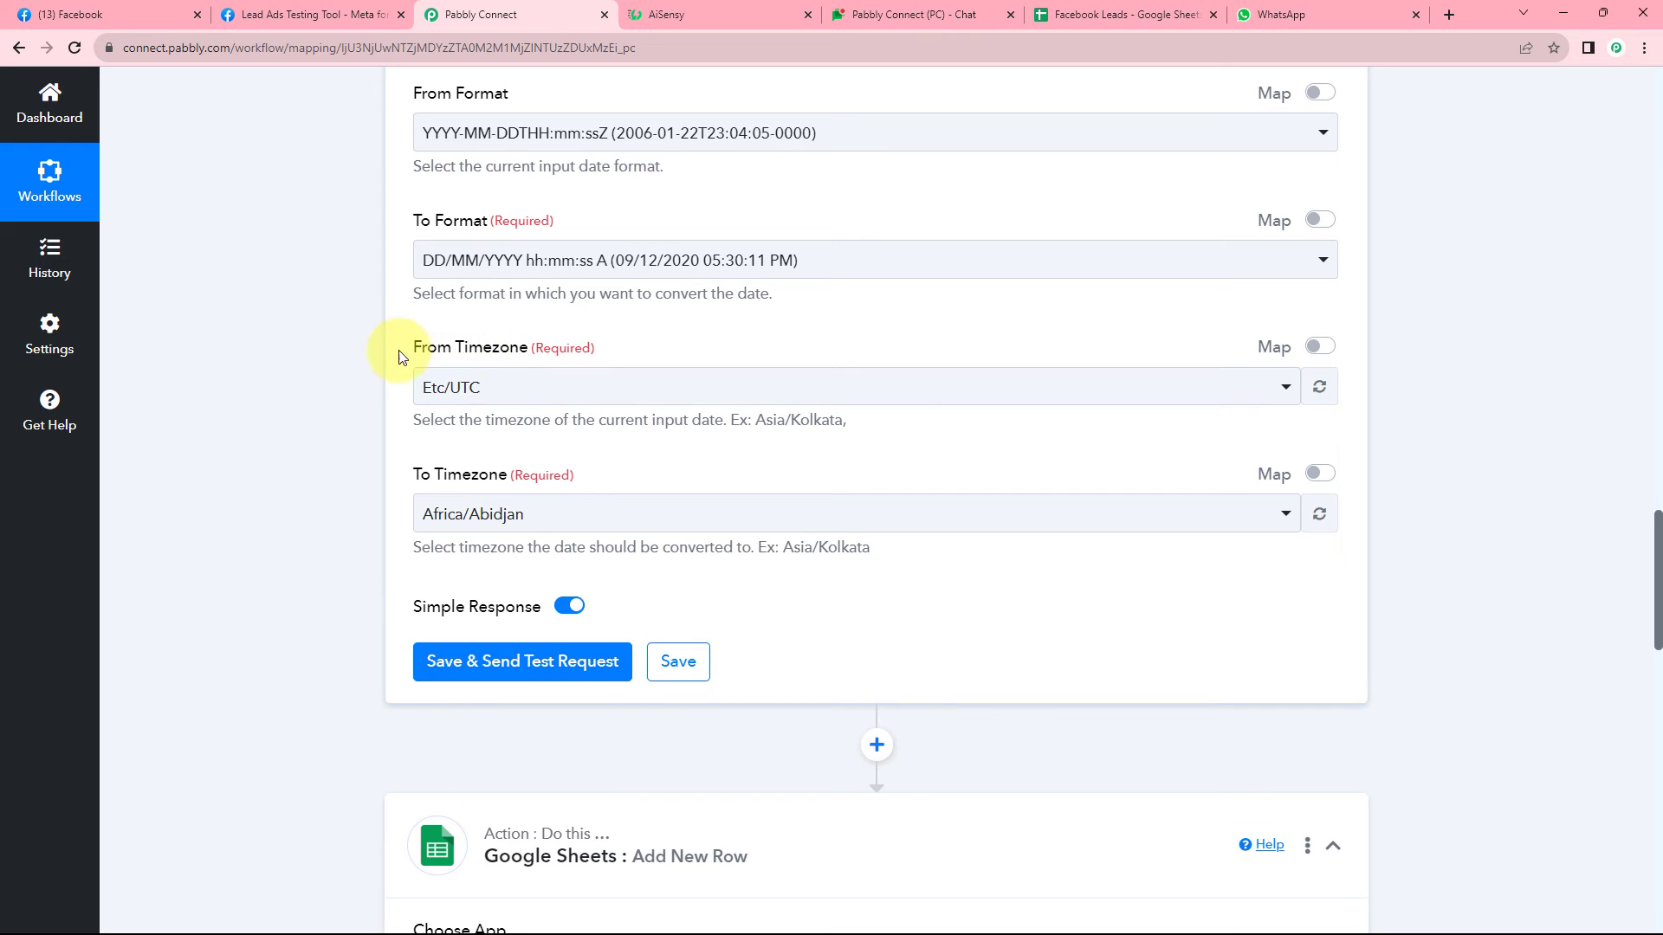
{"action": "scroll", "coordinate": [402, 356], "scroll_direction": "down", "scroll_amount": 1}
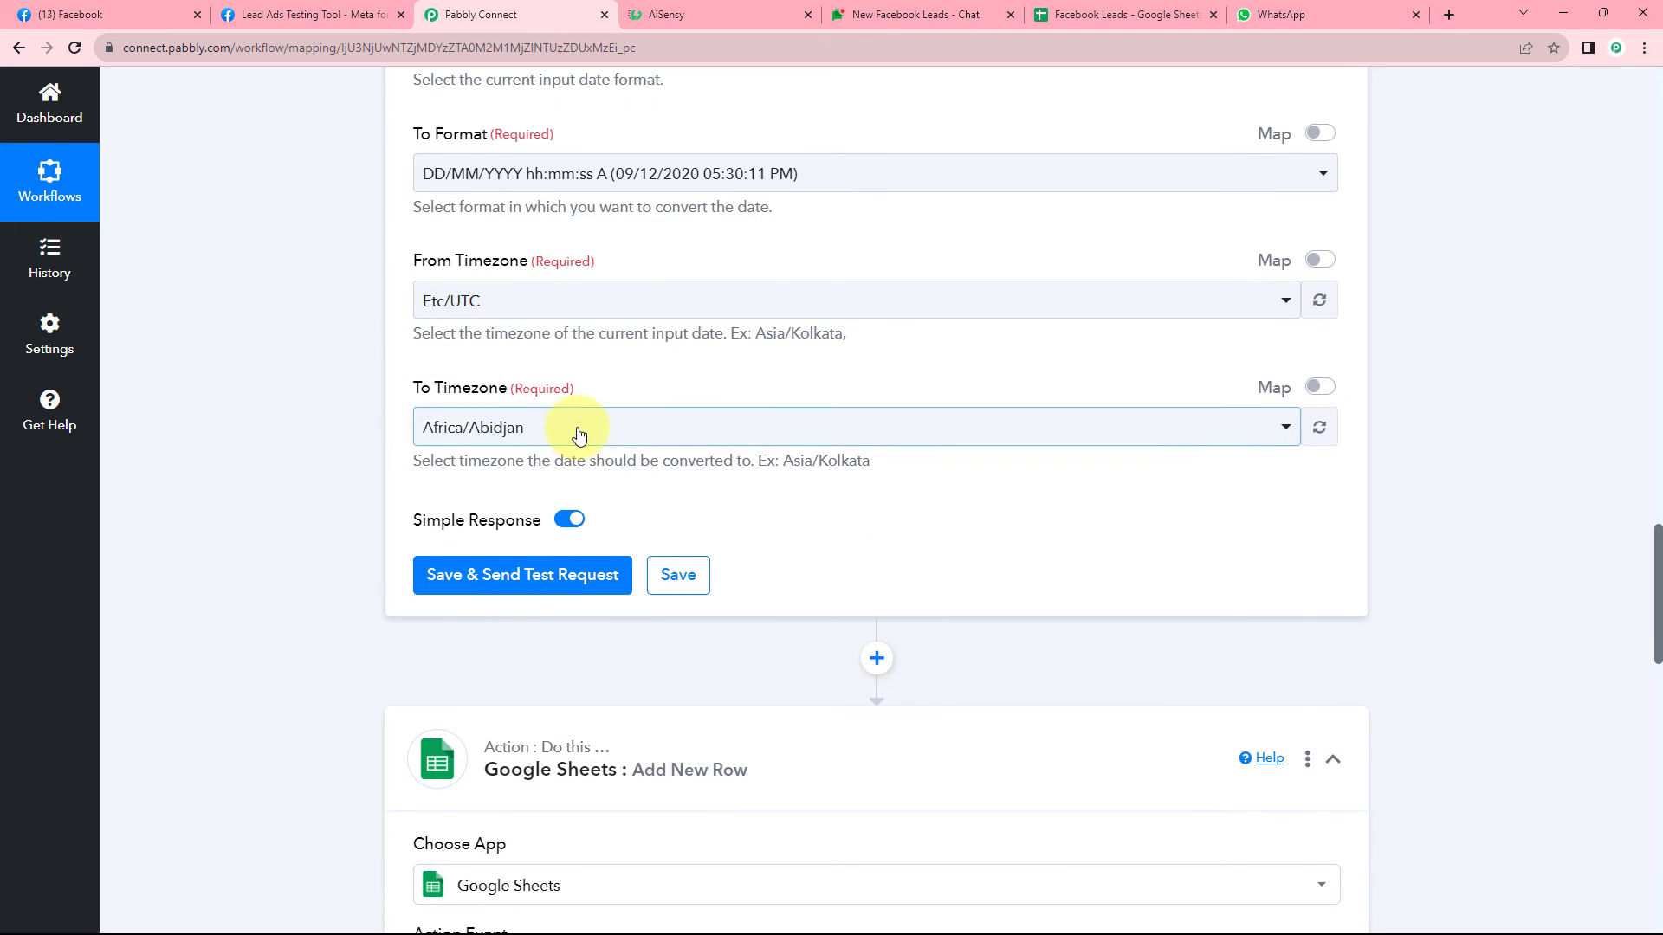
{"action": "left_click", "coordinate": [578, 430]}
{"action": "type", "text": "KOL"}
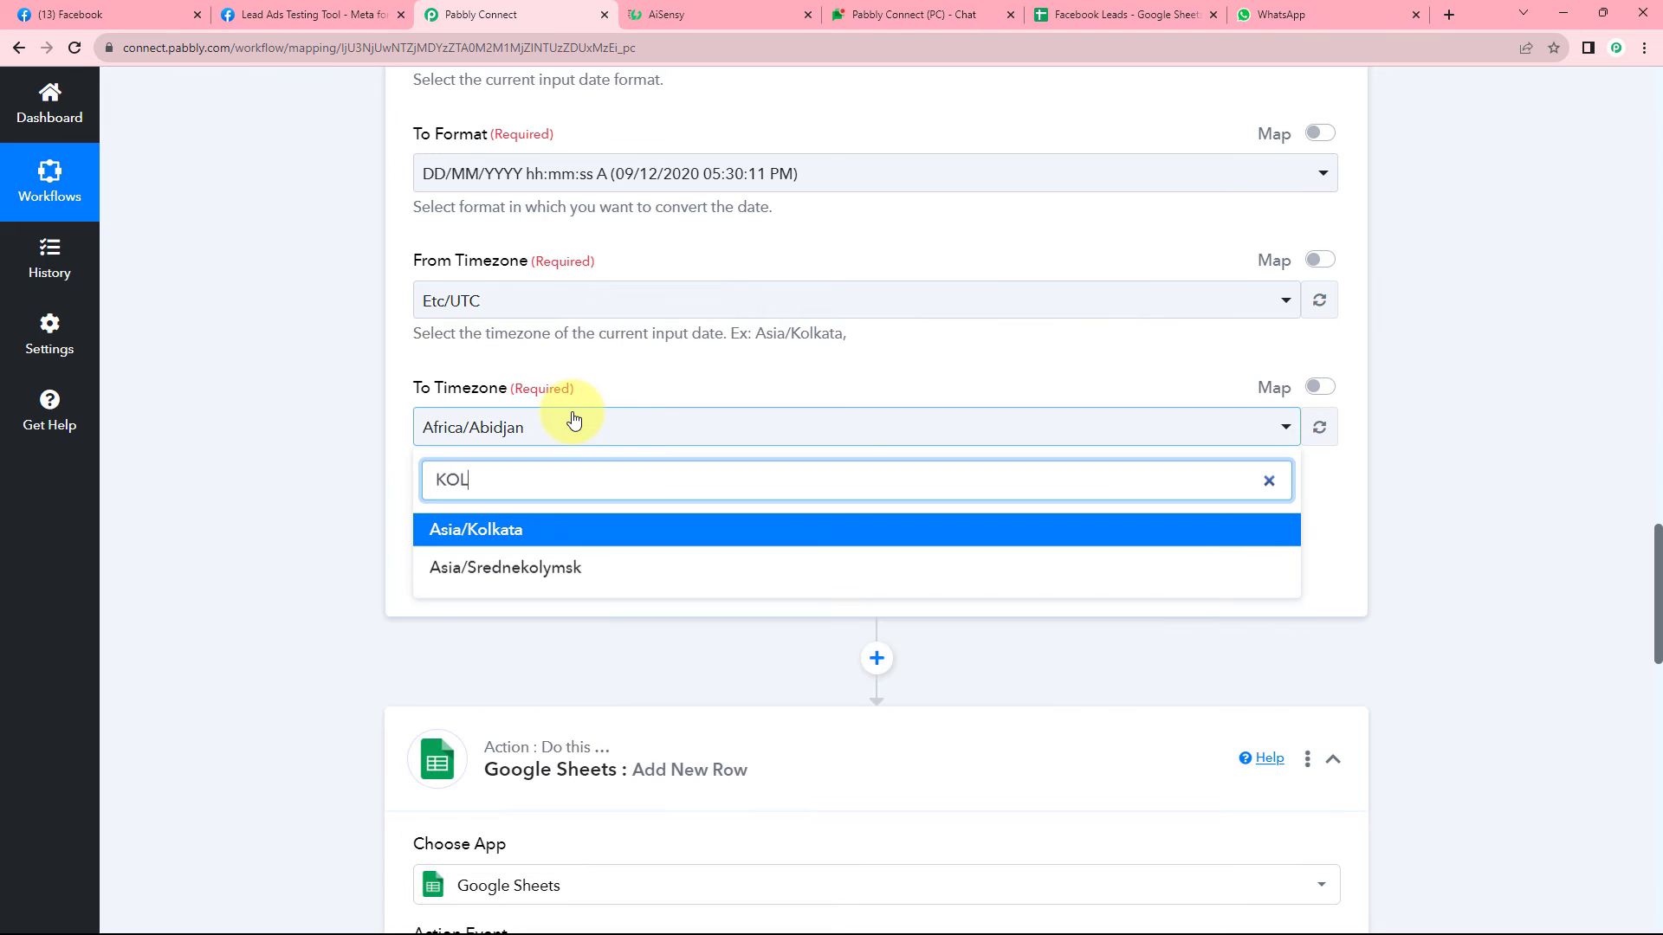
{"action": "left_click", "coordinate": [494, 529]}
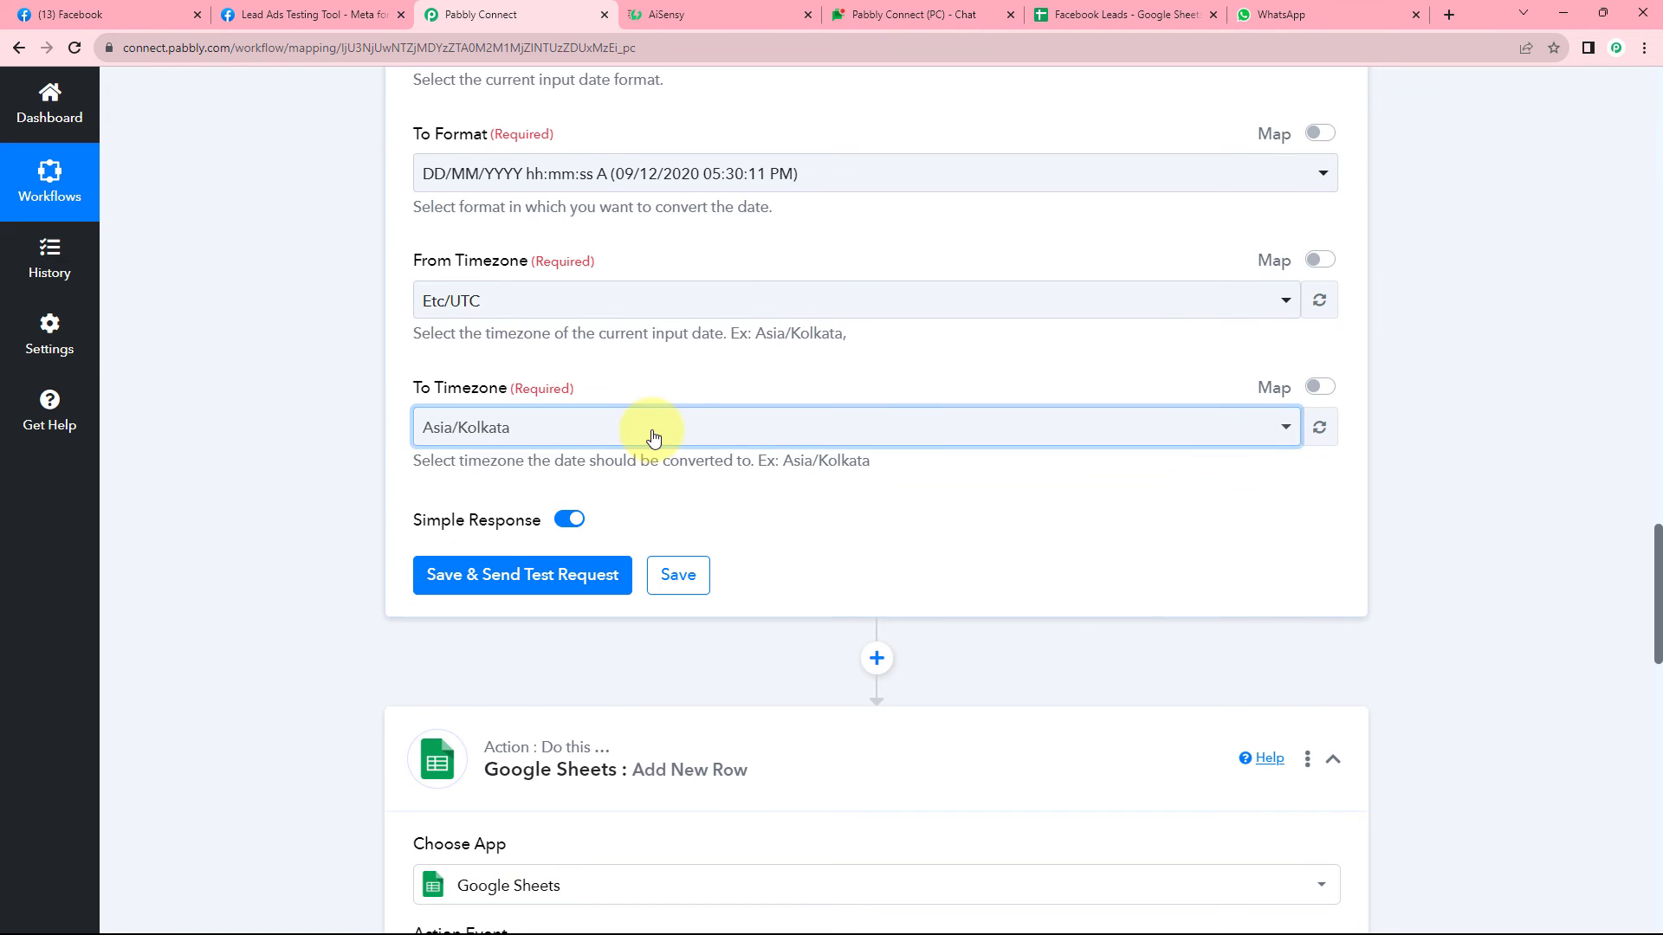
{"action": "left_click", "coordinate": [678, 386]}
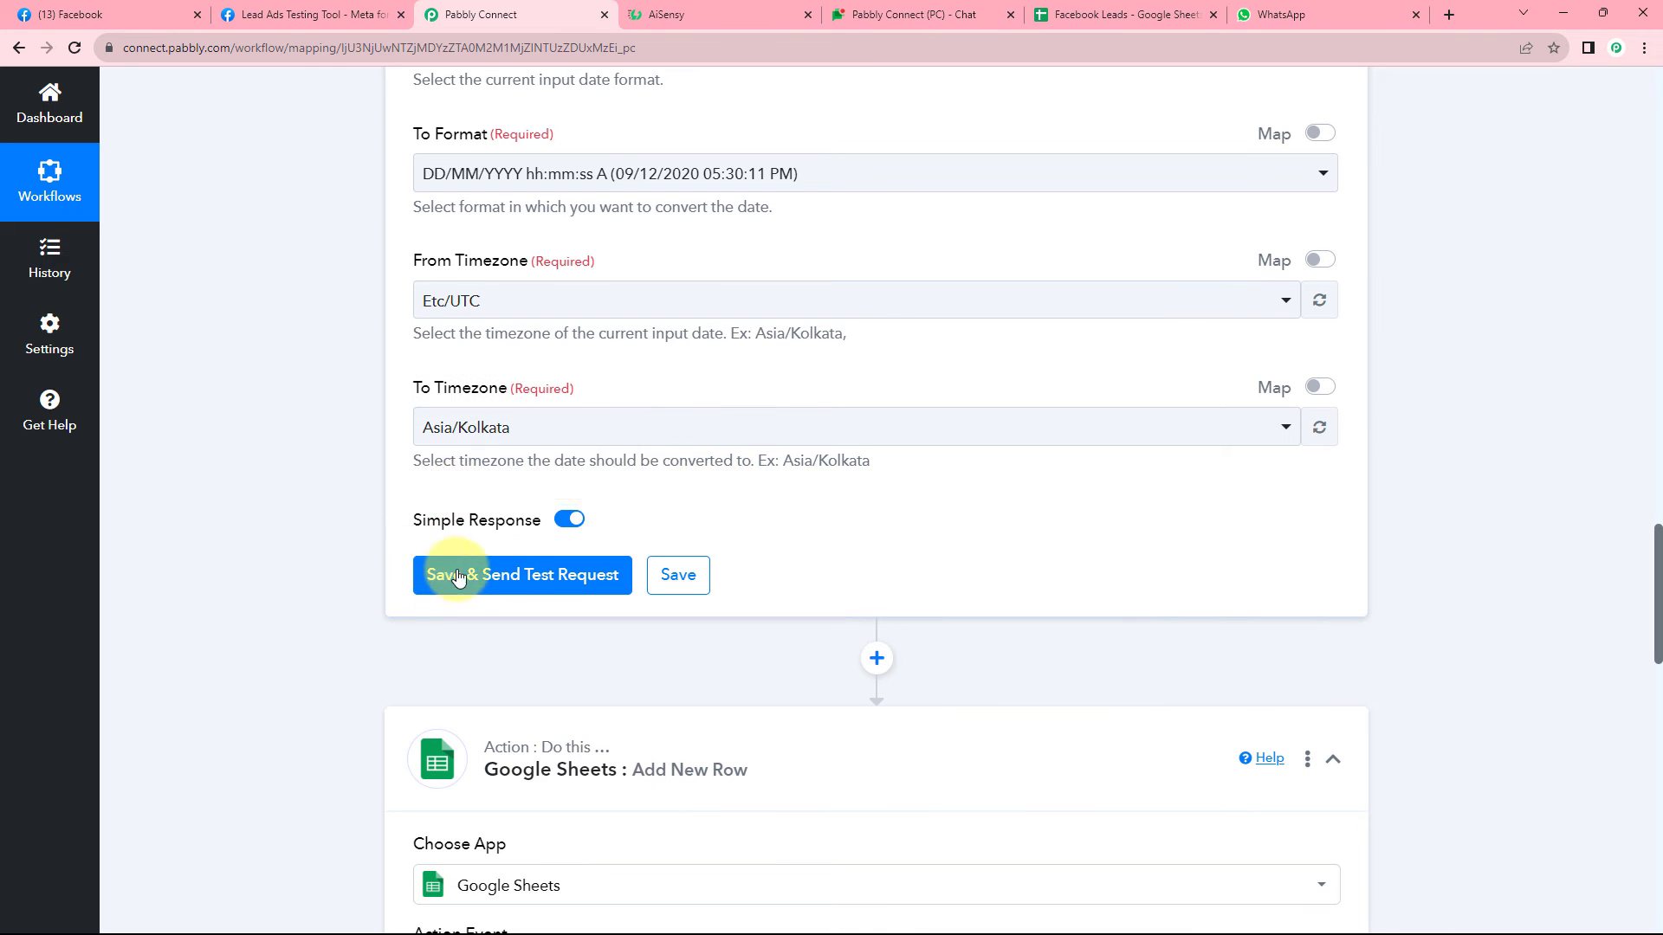
{"action": "left_click", "coordinate": [519, 575]}
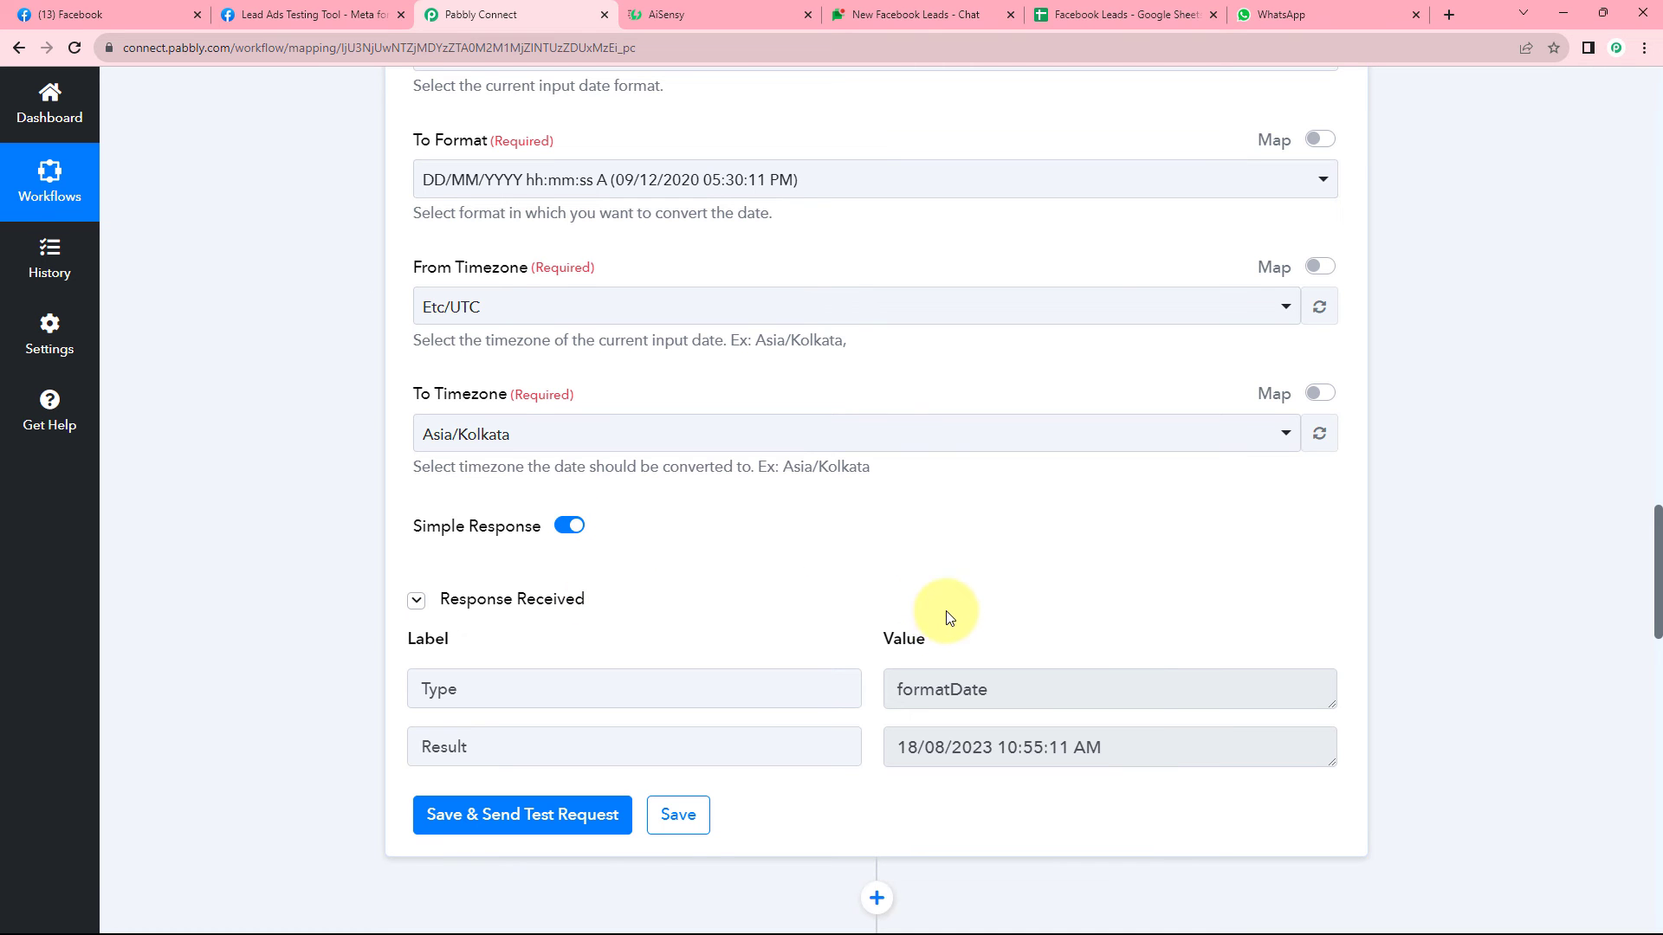
{"action": "scroll", "coordinate": [927, 613], "scroll_direction": "up", "scroll_amount": 3}
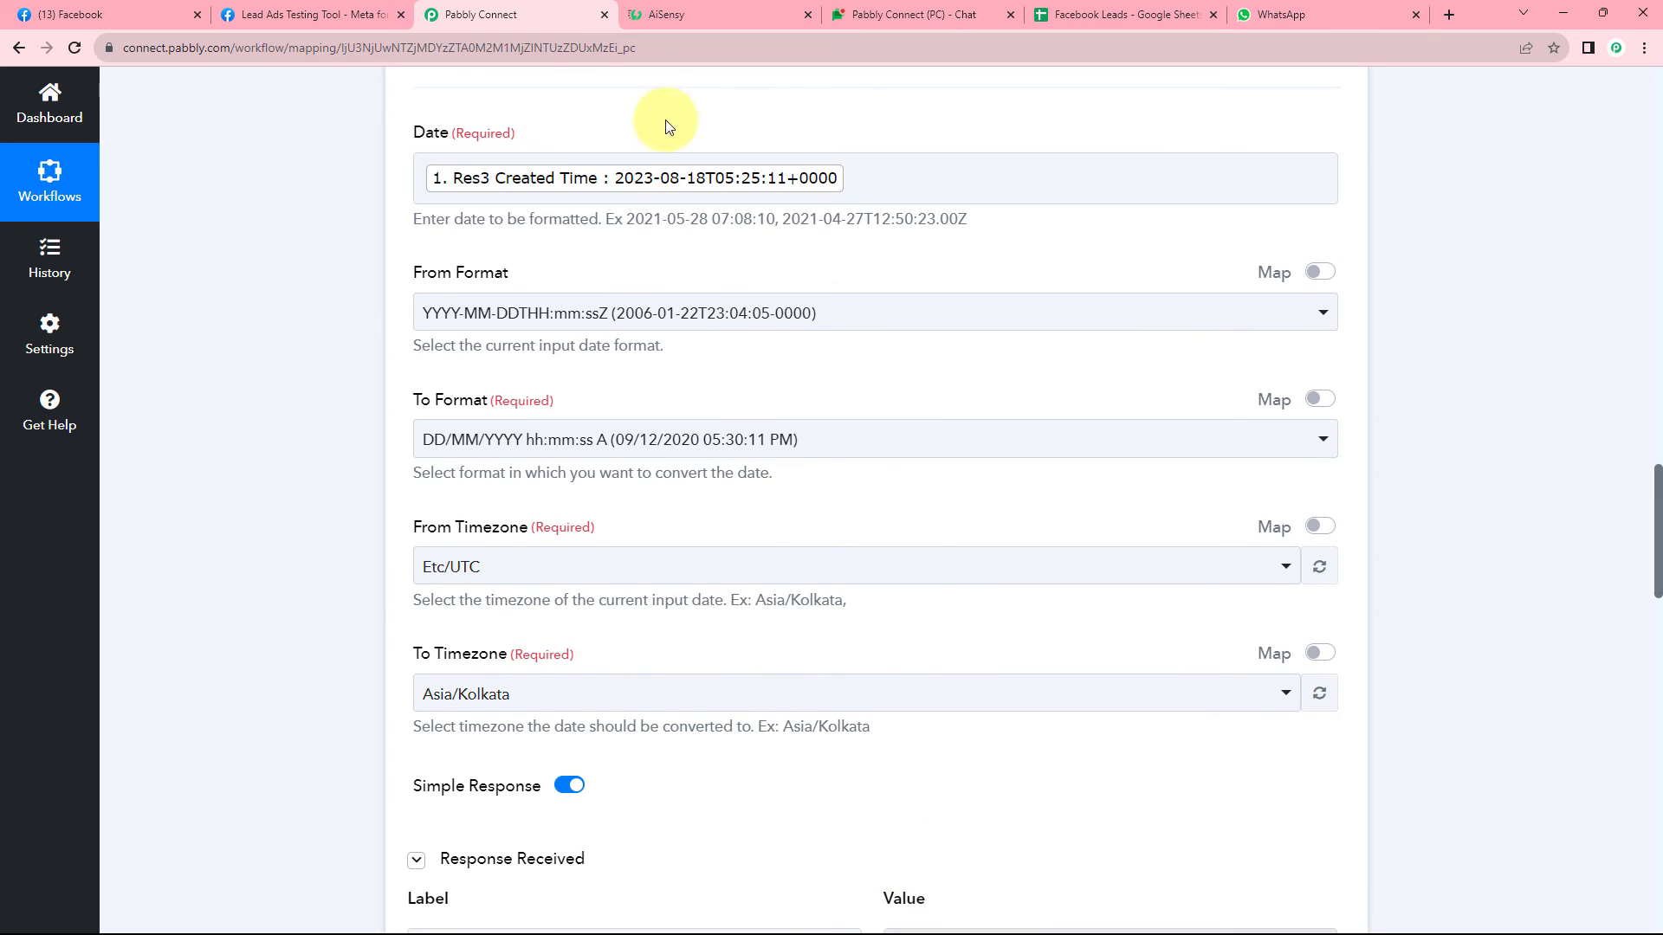
{"action": "scroll", "coordinate": [954, 567], "scroll_direction": "down", "scroll_amount": 4}
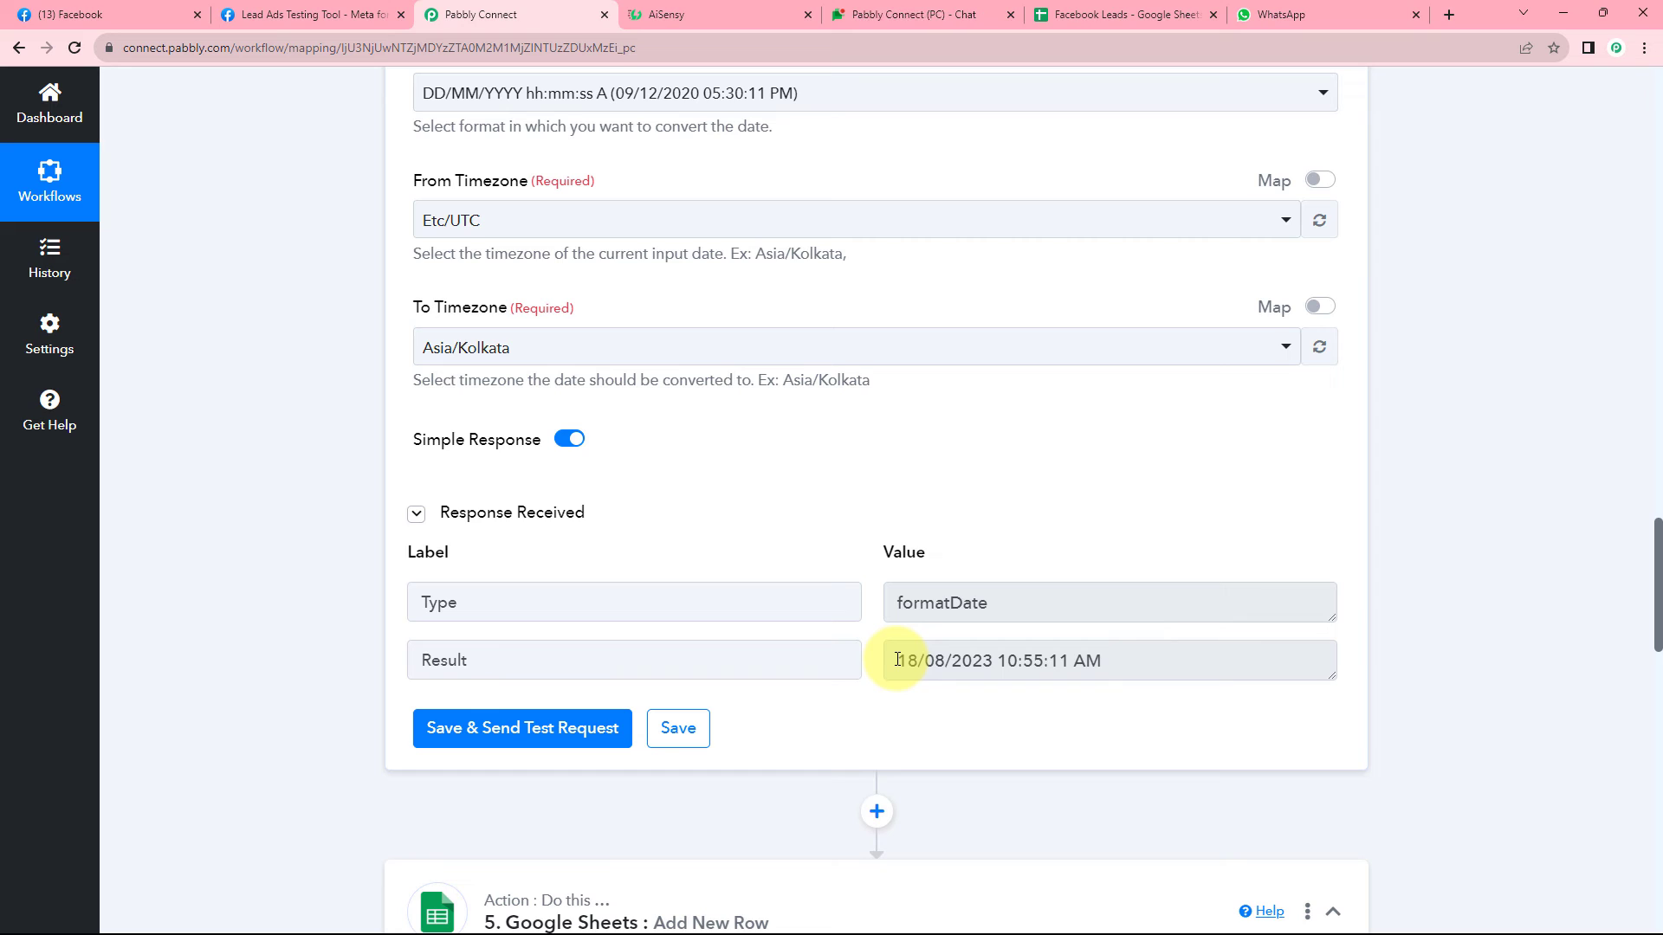
{"action": "left_click_drag", "start_coordinate": [898, 660], "coordinate": [1112, 660]}
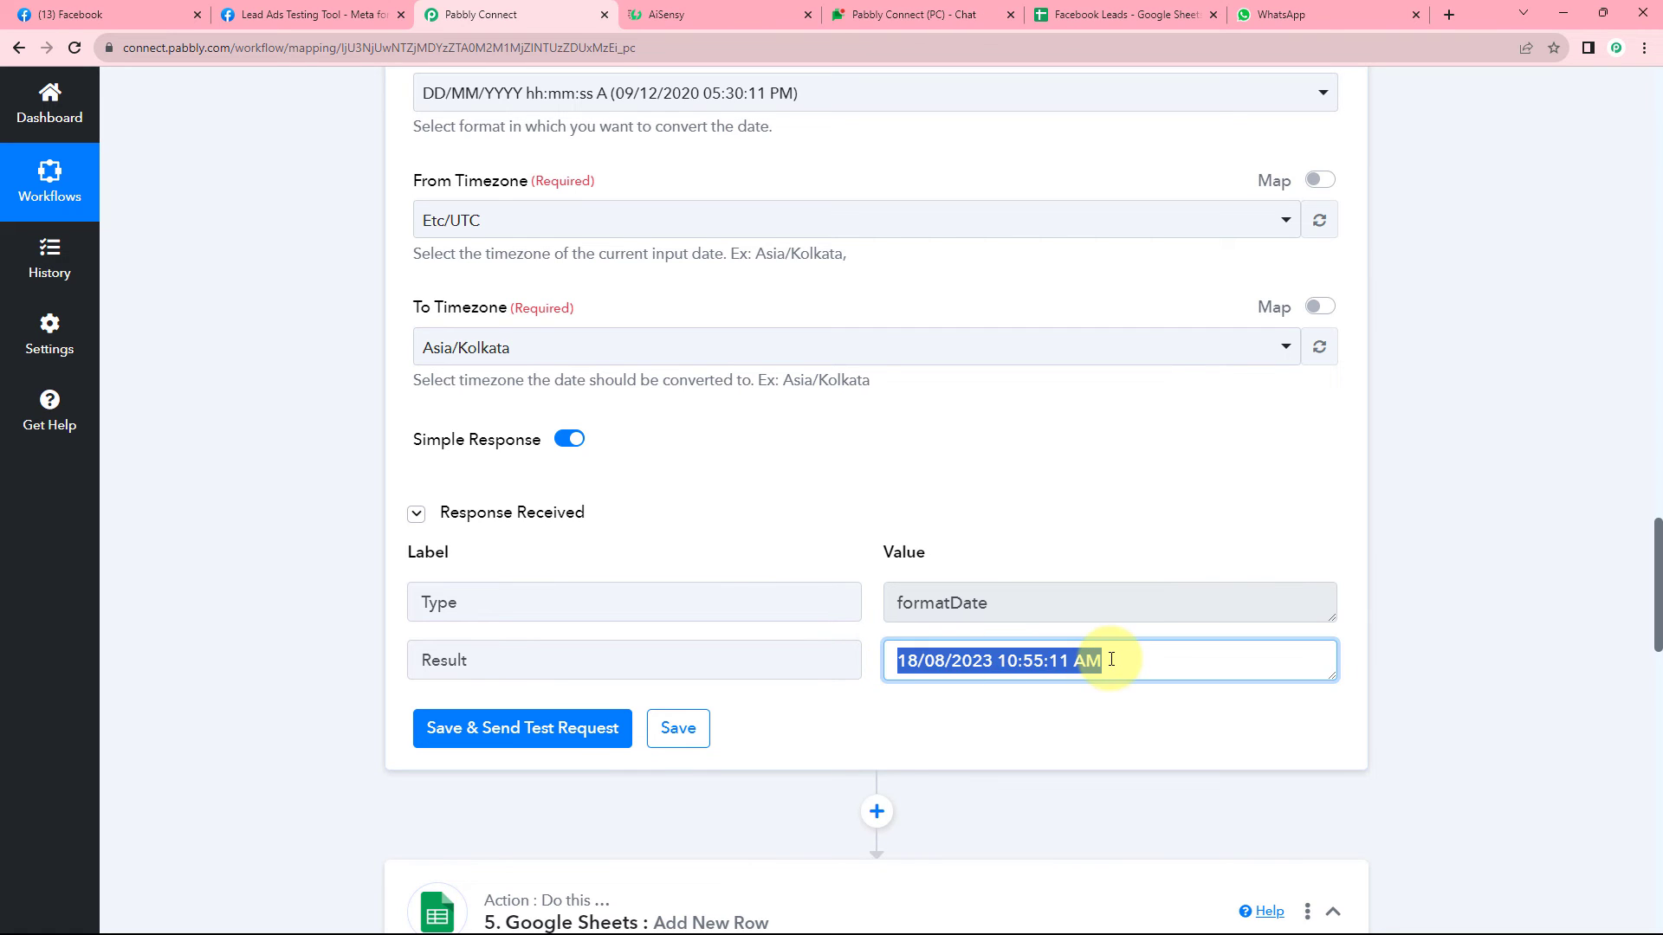
{"action": "left_click", "coordinate": [942, 661]}
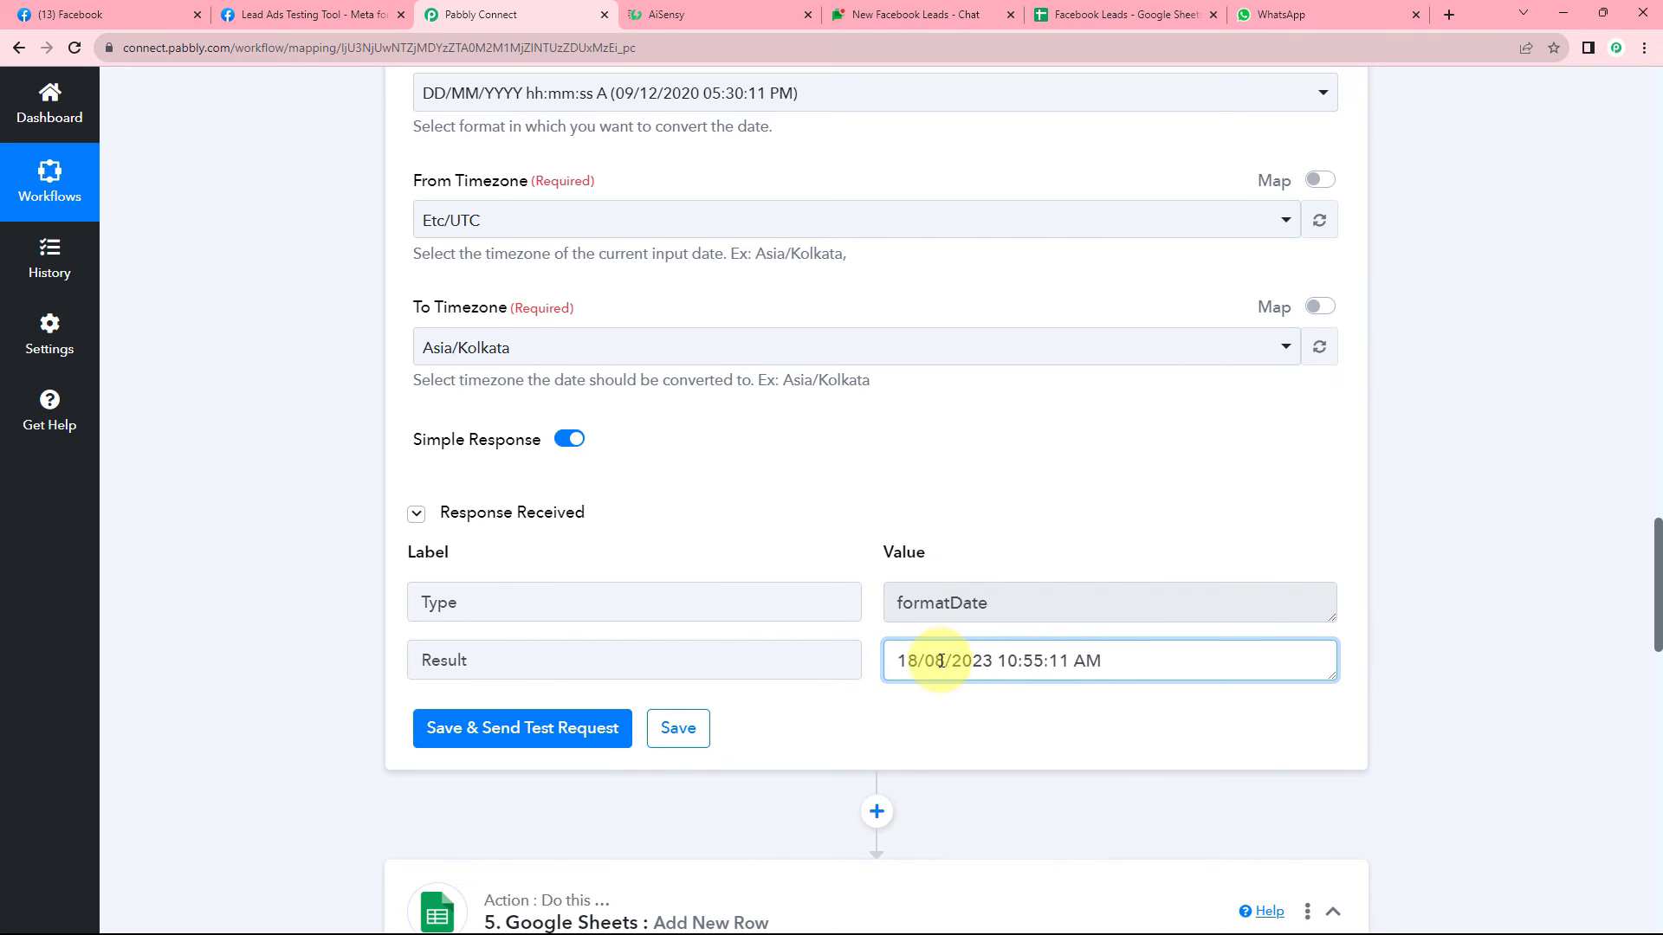
{"action": "left_click_drag", "start_coordinate": [935, 663], "coordinate": [980, 660]}
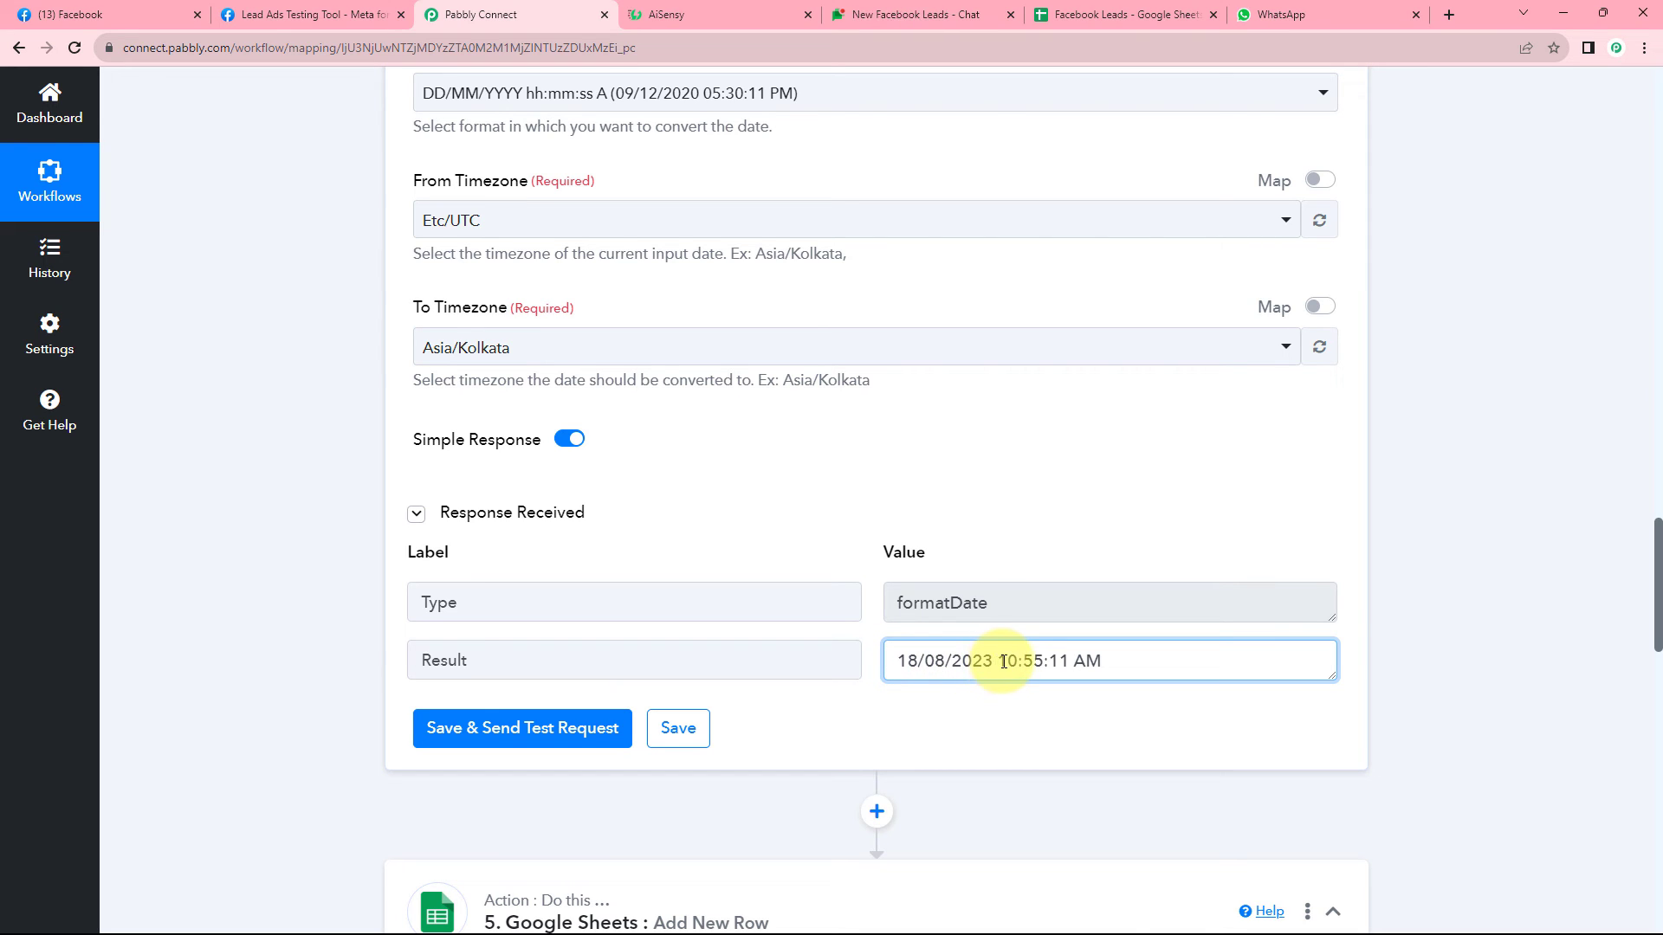
{"action": "left_click_drag", "start_coordinate": [1033, 660], "coordinate": [1087, 660]}
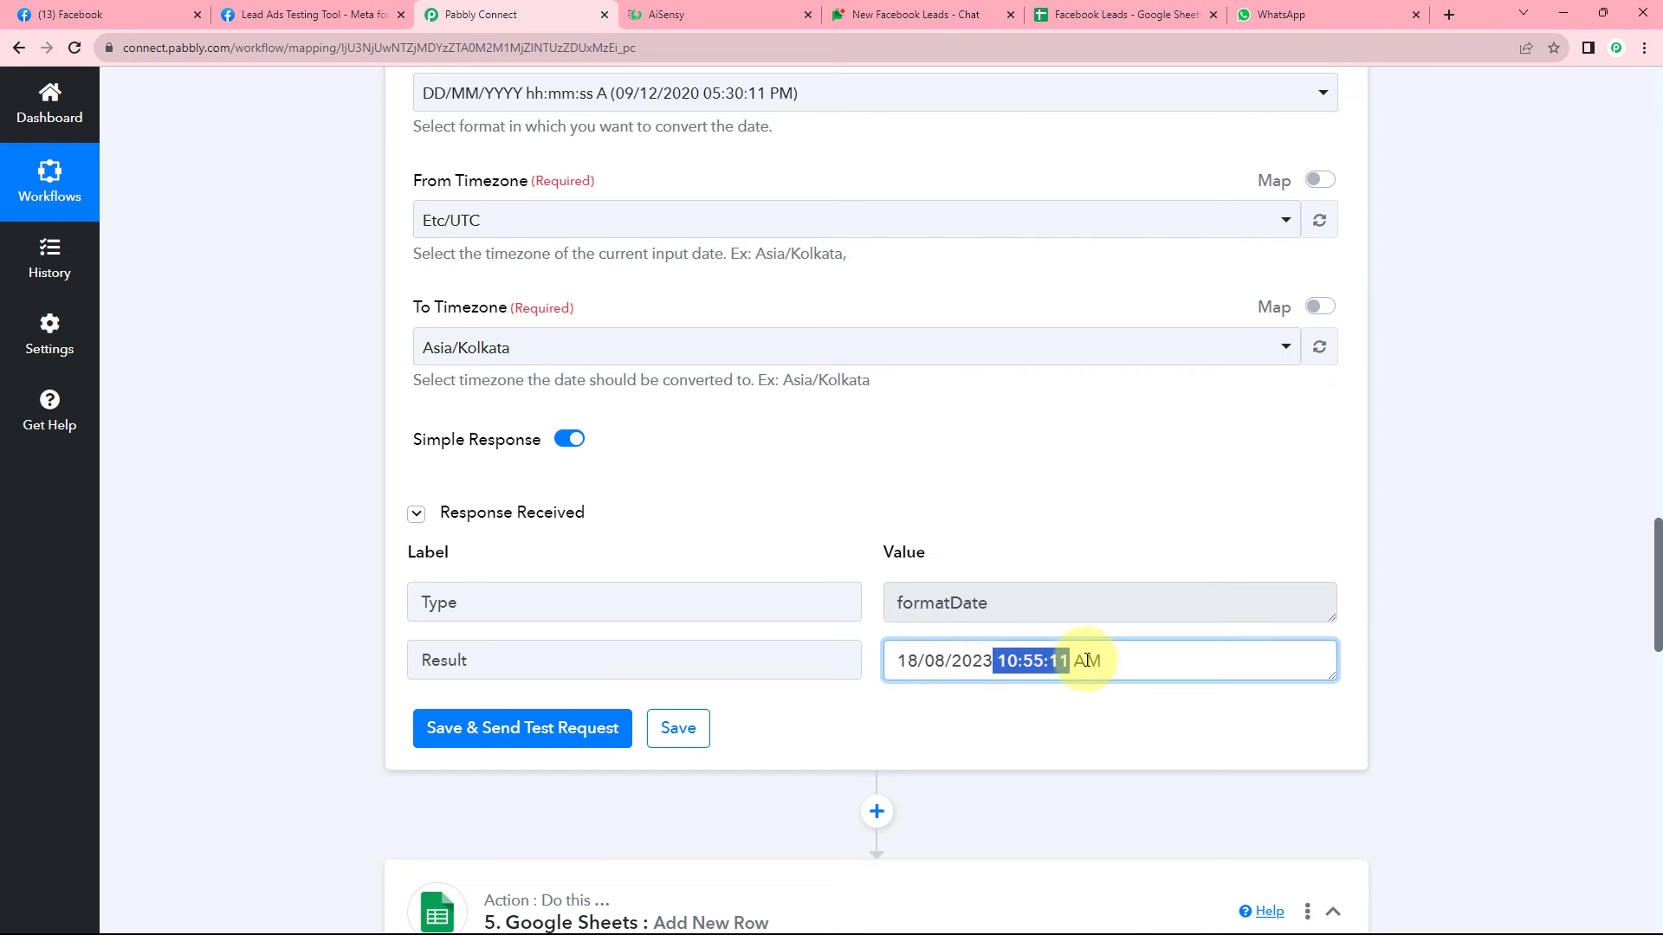
{"action": "left_click", "coordinate": [1111, 662]}
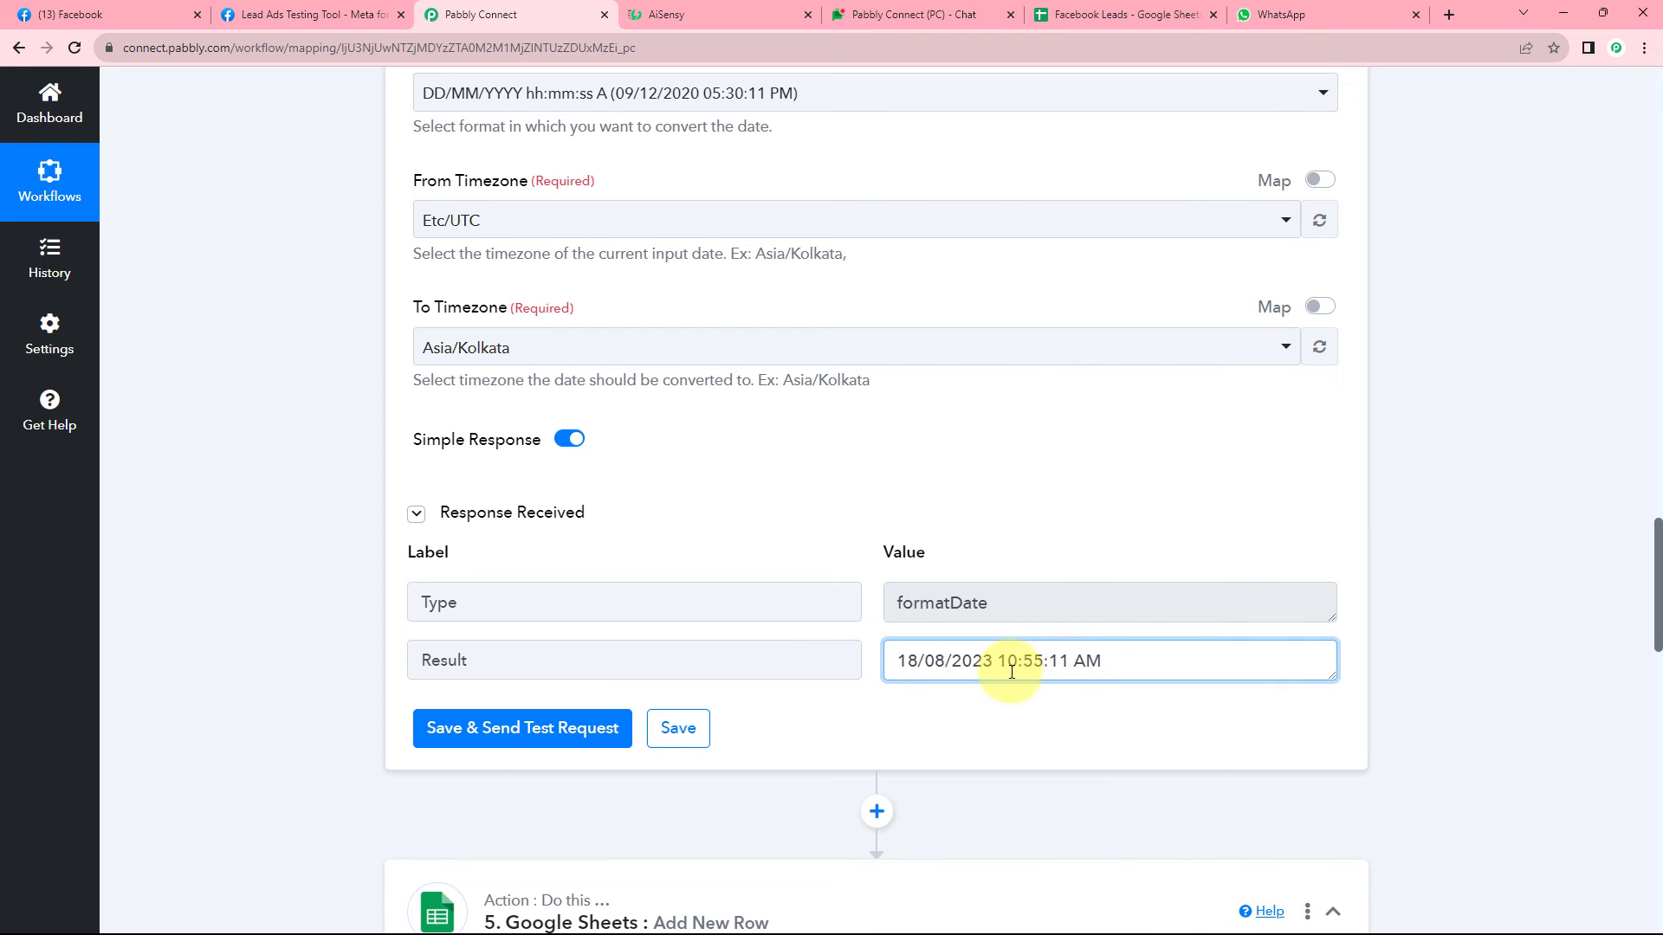
{"action": "left_click", "coordinate": [869, 500]}
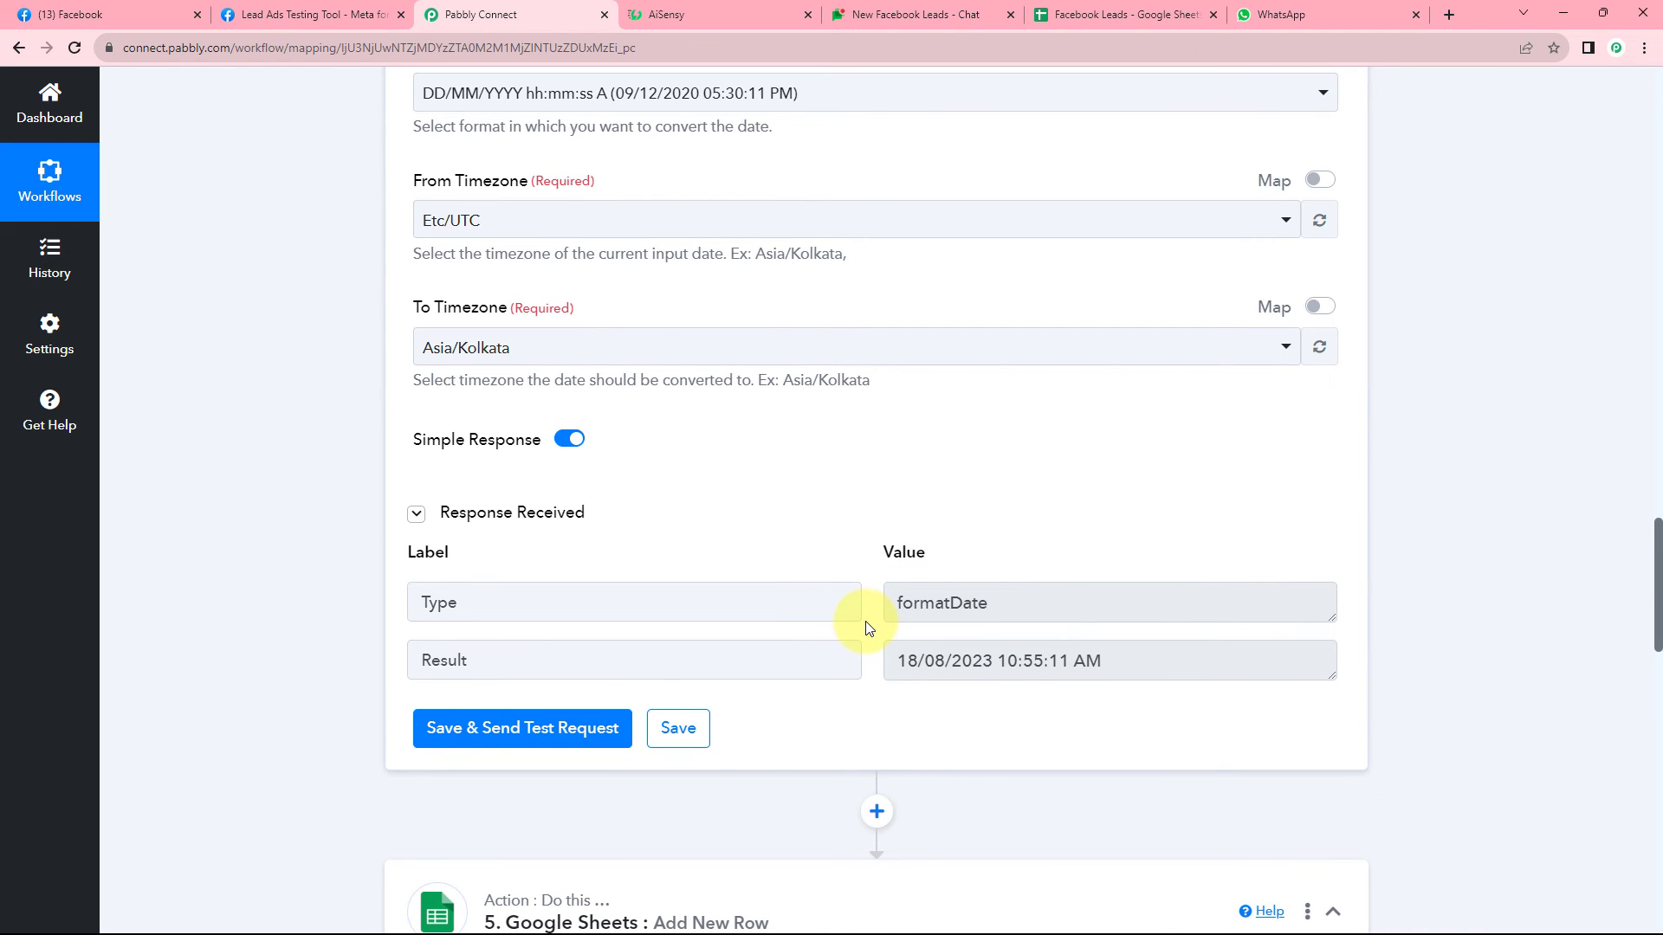
{"action": "scroll", "coordinate": [868, 627], "scroll_direction": "down", "scroll_amount": 2}
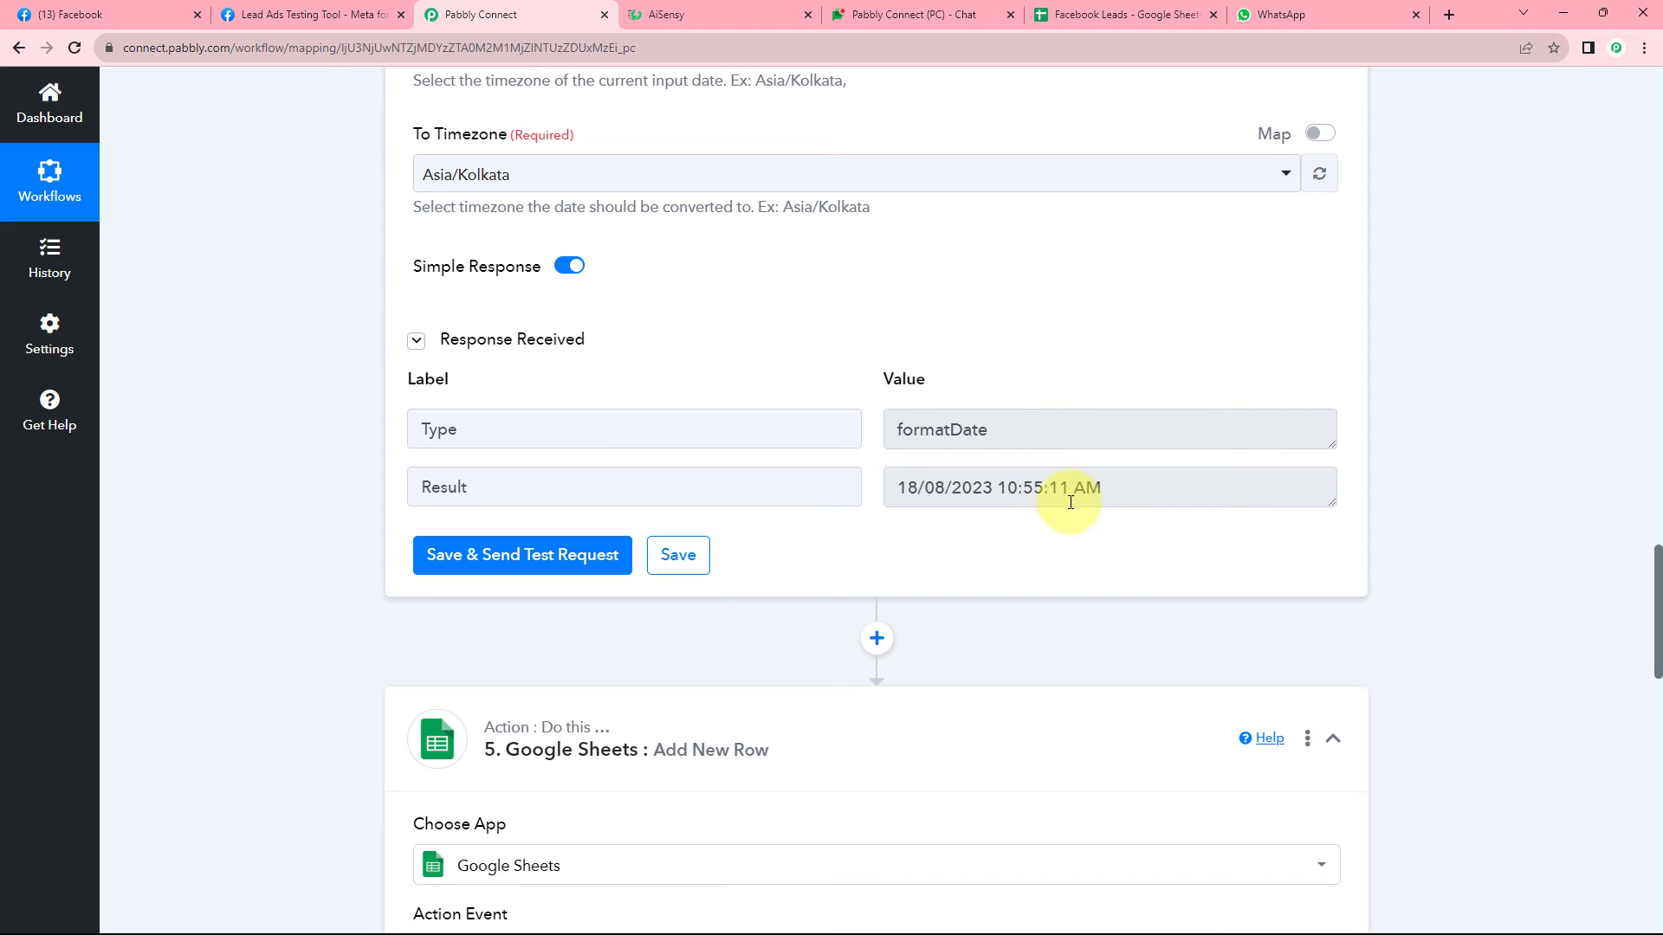
{"action": "scroll", "coordinate": [838, 523], "scroll_direction": "down", "scroll_amount": 7}
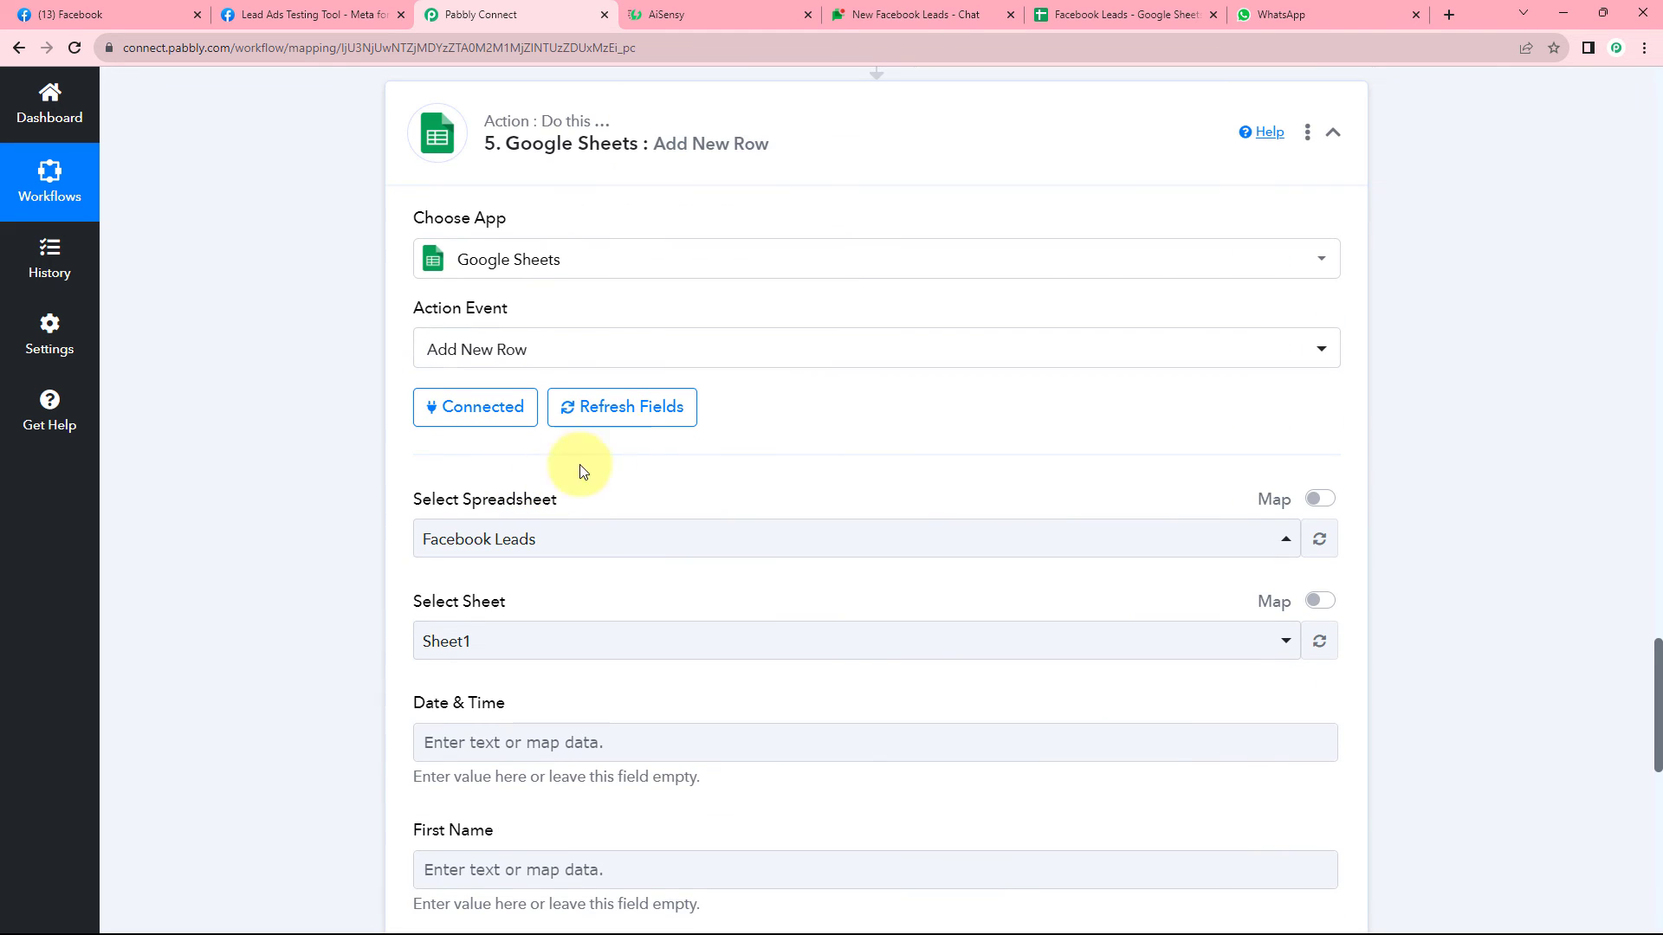
Refresh the spreadsheet fields and map Date & Time to the Date/Time Formatter's Result.
{"action": "left_click", "coordinate": [629, 418]}
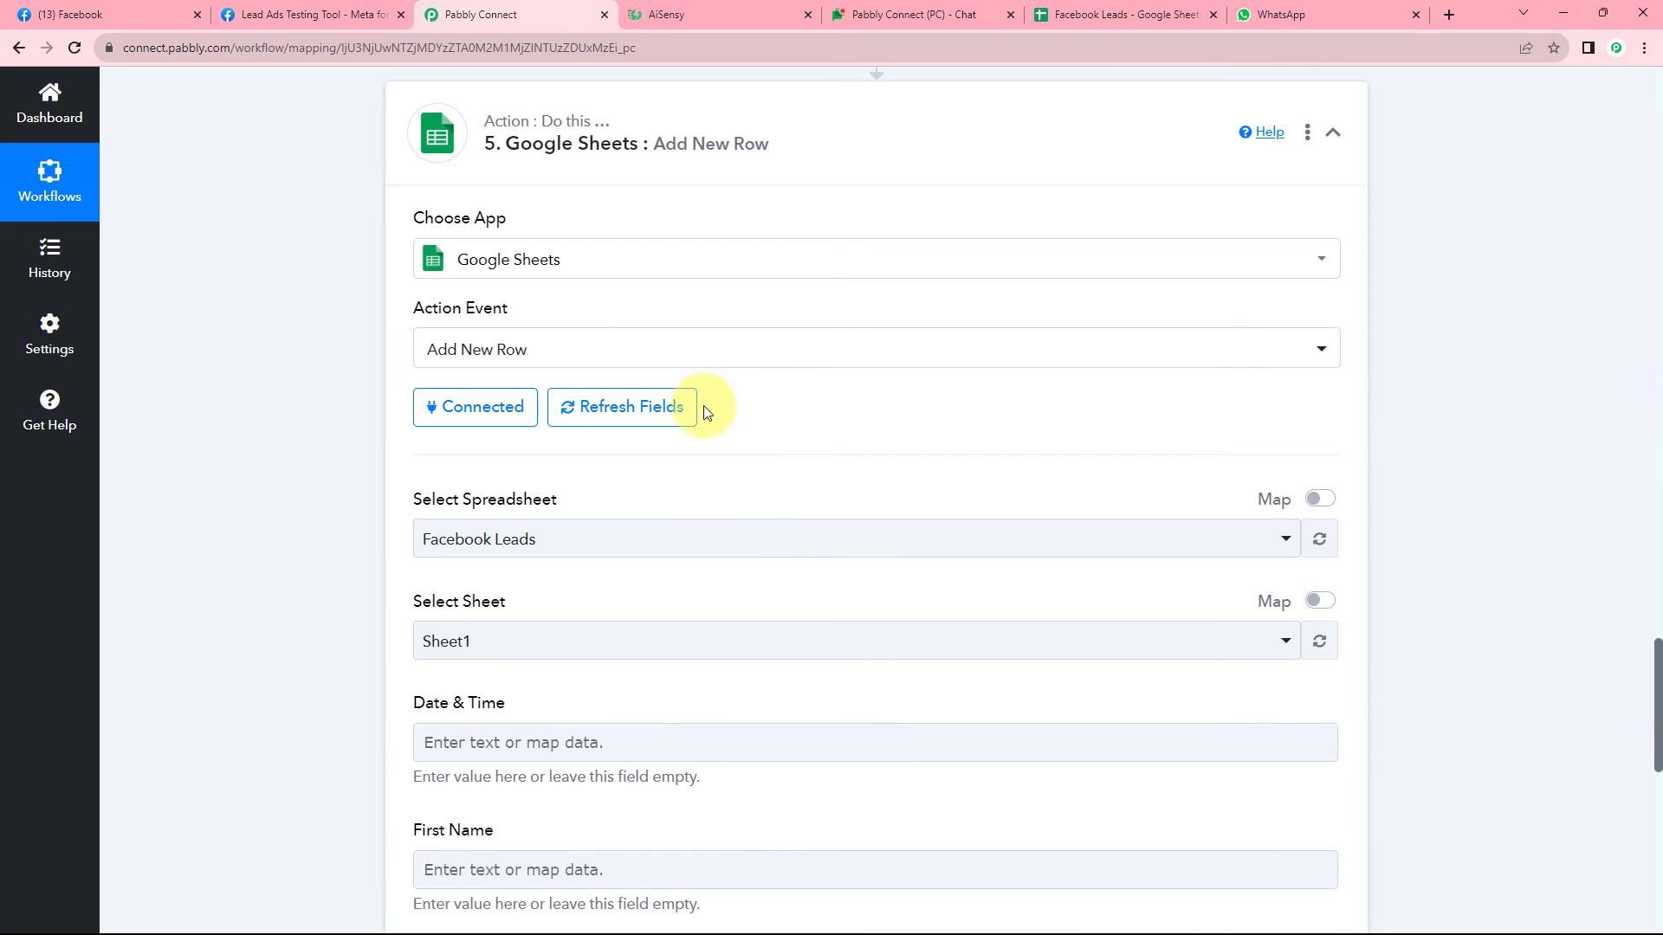
{"action": "scroll", "coordinate": [770, 398], "scroll_direction": "down", "scroll_amount": 3}
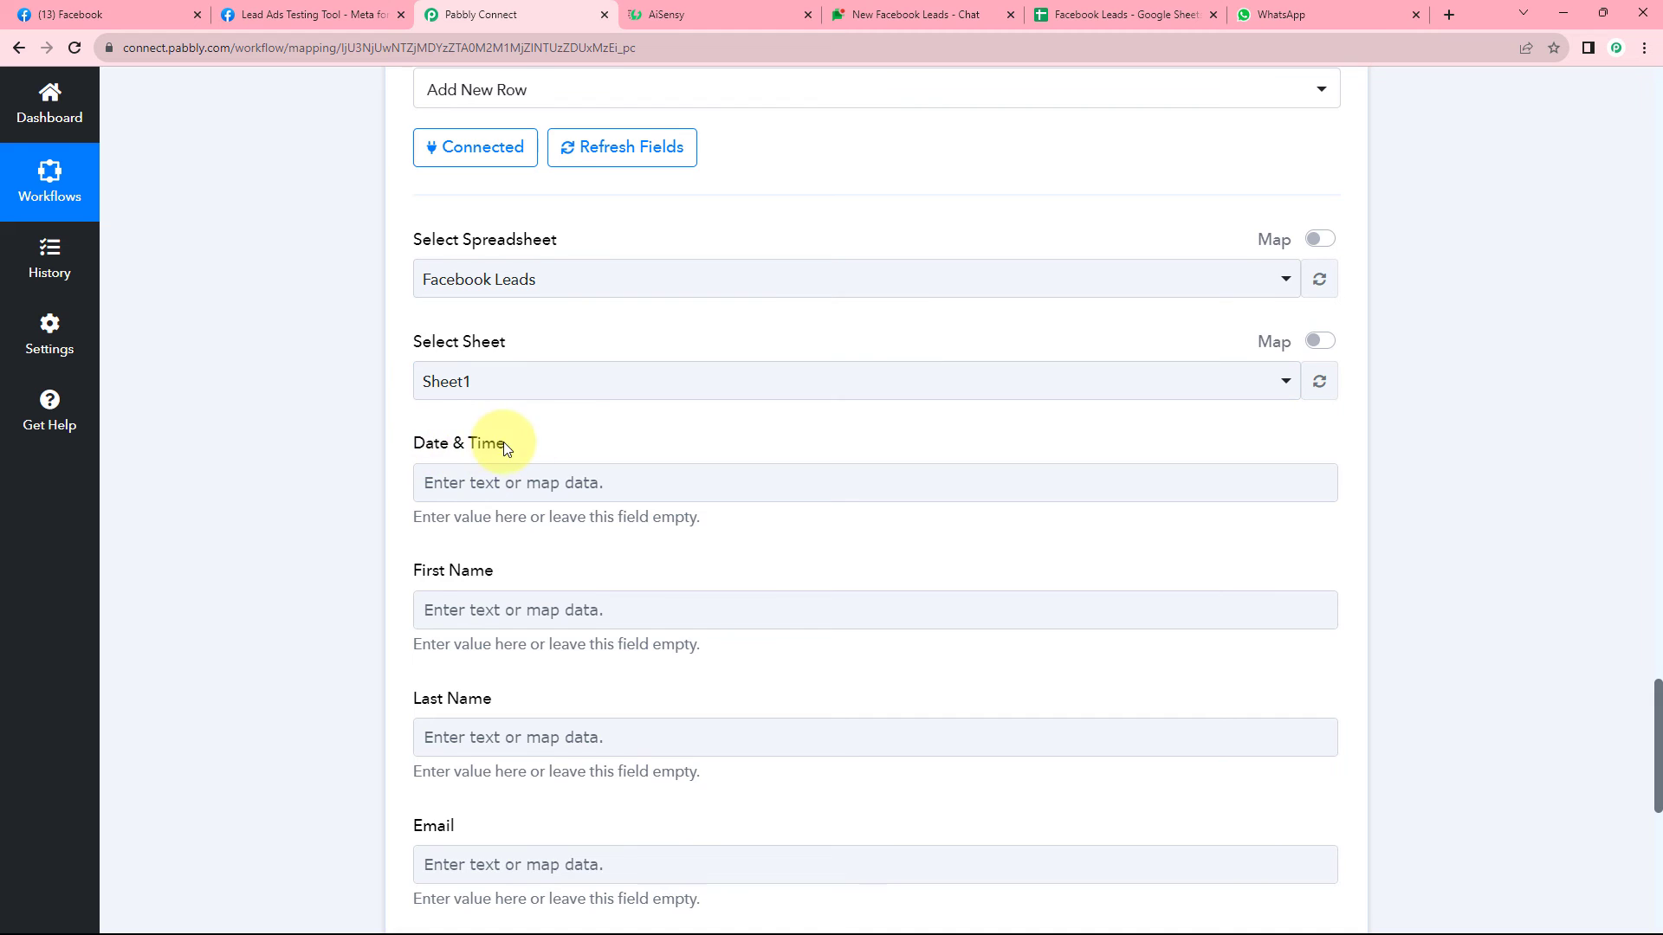
{"action": "scroll", "coordinate": [520, 433], "scroll_direction": "down", "scroll_amount": 1}
{"action": "left_click", "coordinate": [564, 395]}
{"action": "scroll", "coordinate": [390, 346], "scroll_direction": "down", "scroll_amount": 3}
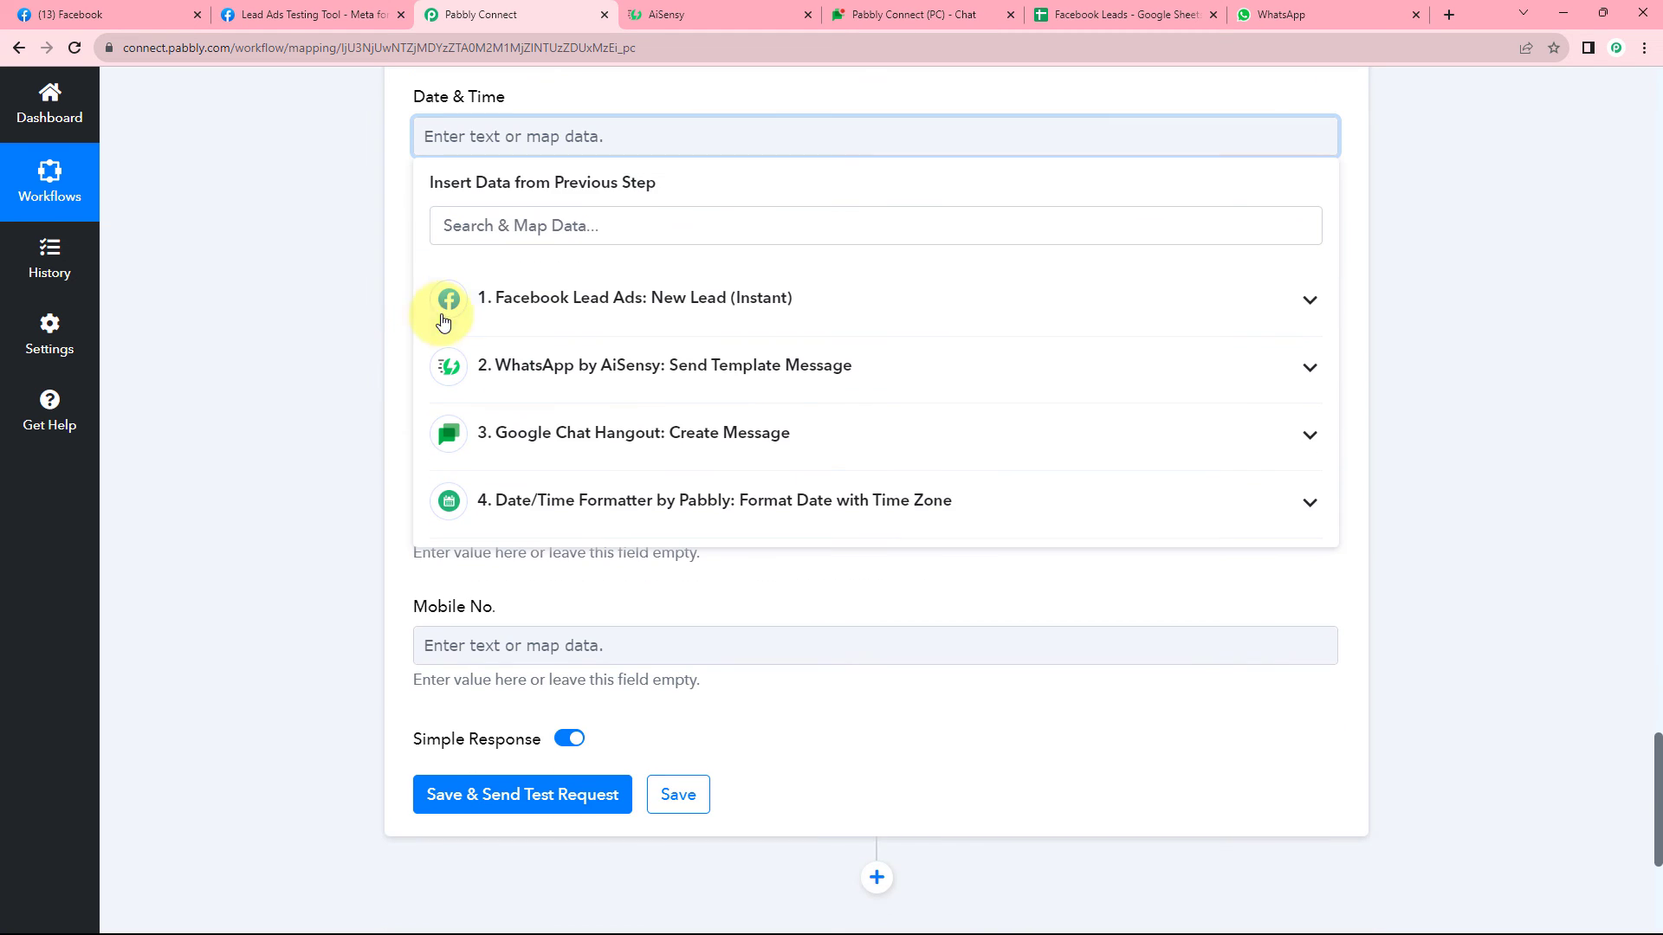
{"action": "left_click", "coordinate": [679, 499]}
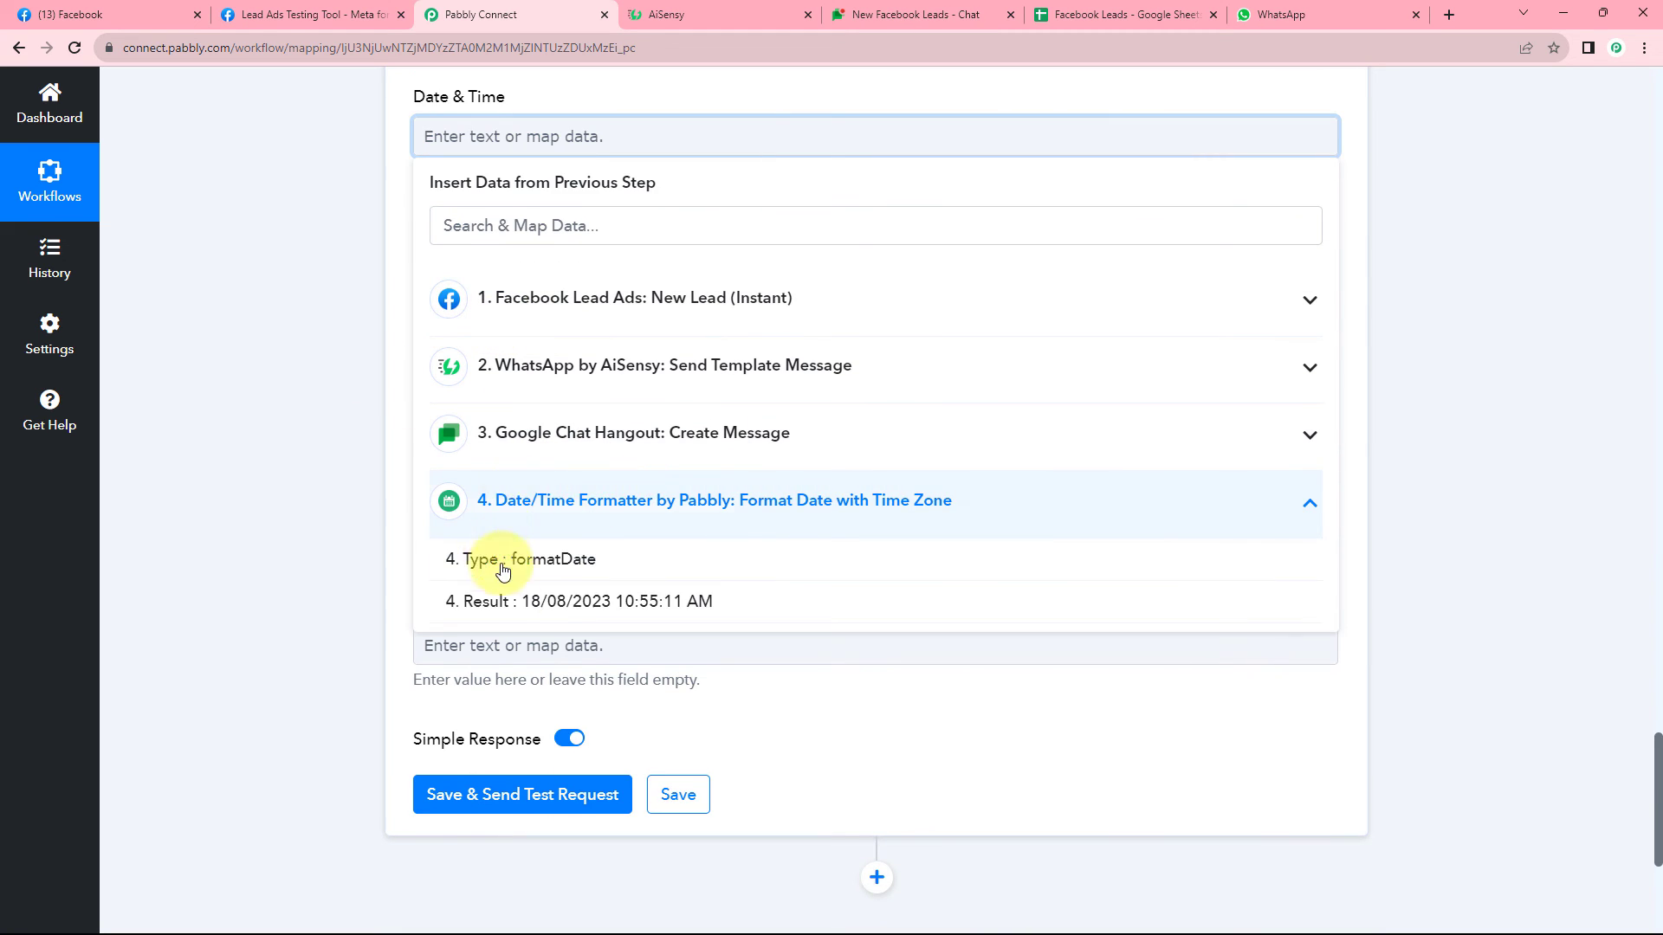
{"action": "left_click", "coordinate": [569, 601]}
{"action": "left_click", "coordinate": [346, 221]}
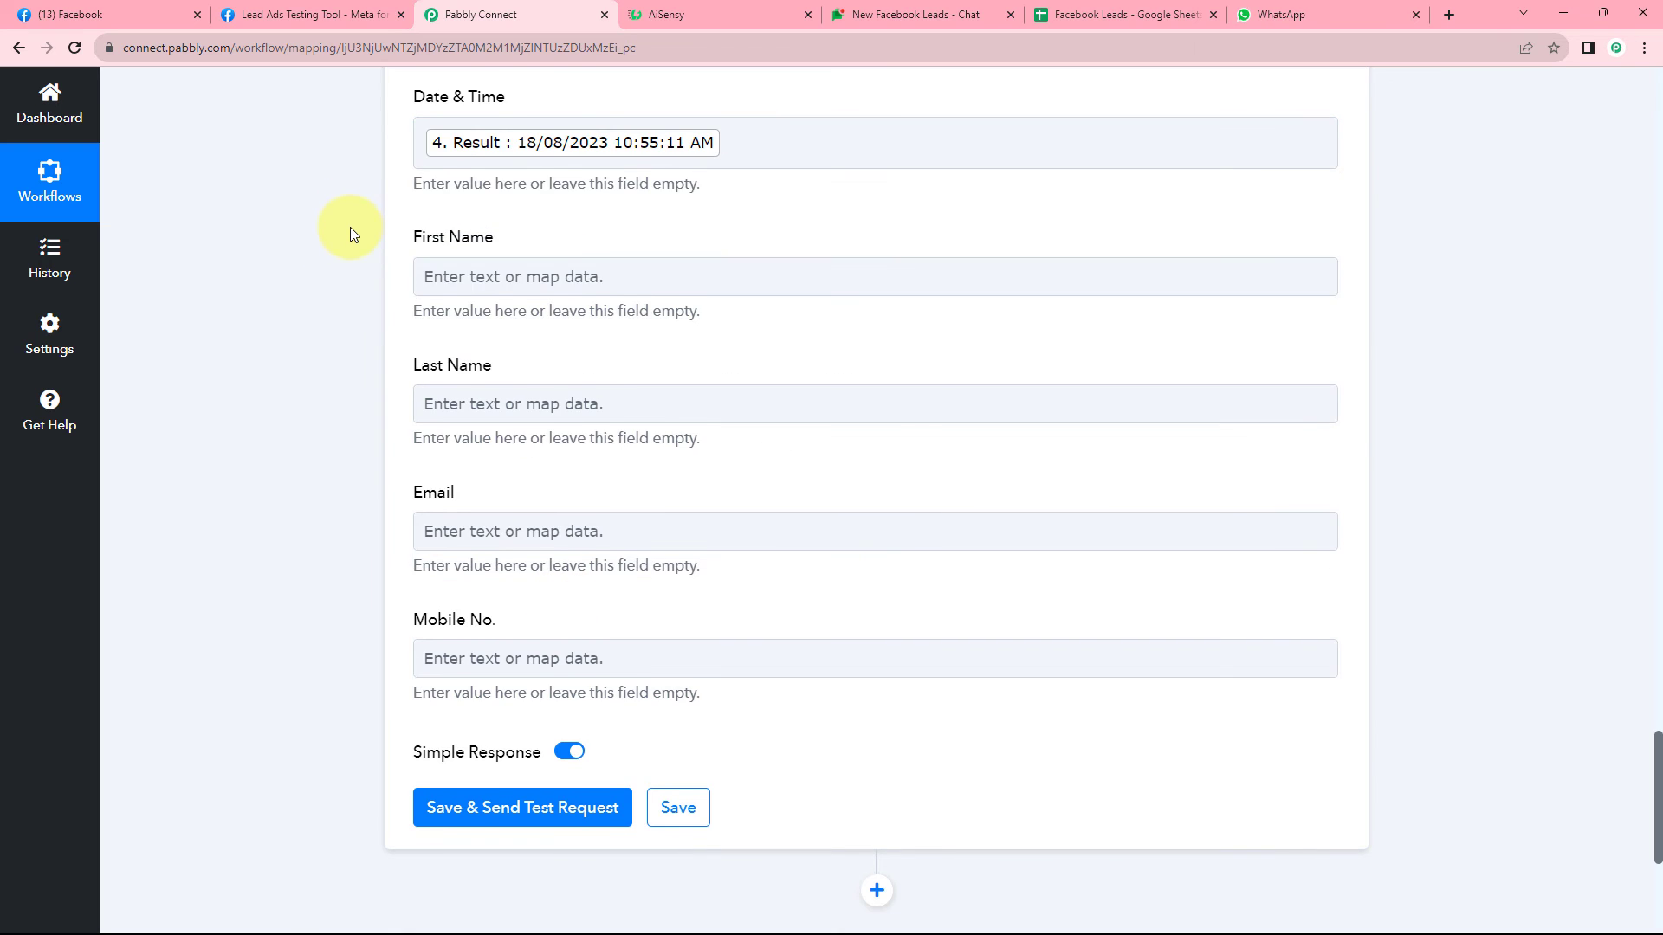
Map the Facebook lead's First Name and Last Name into the First Name and Last Name columns.
{"action": "scroll", "coordinate": [350, 227], "scroll_direction": "up", "scroll_amount": 2}
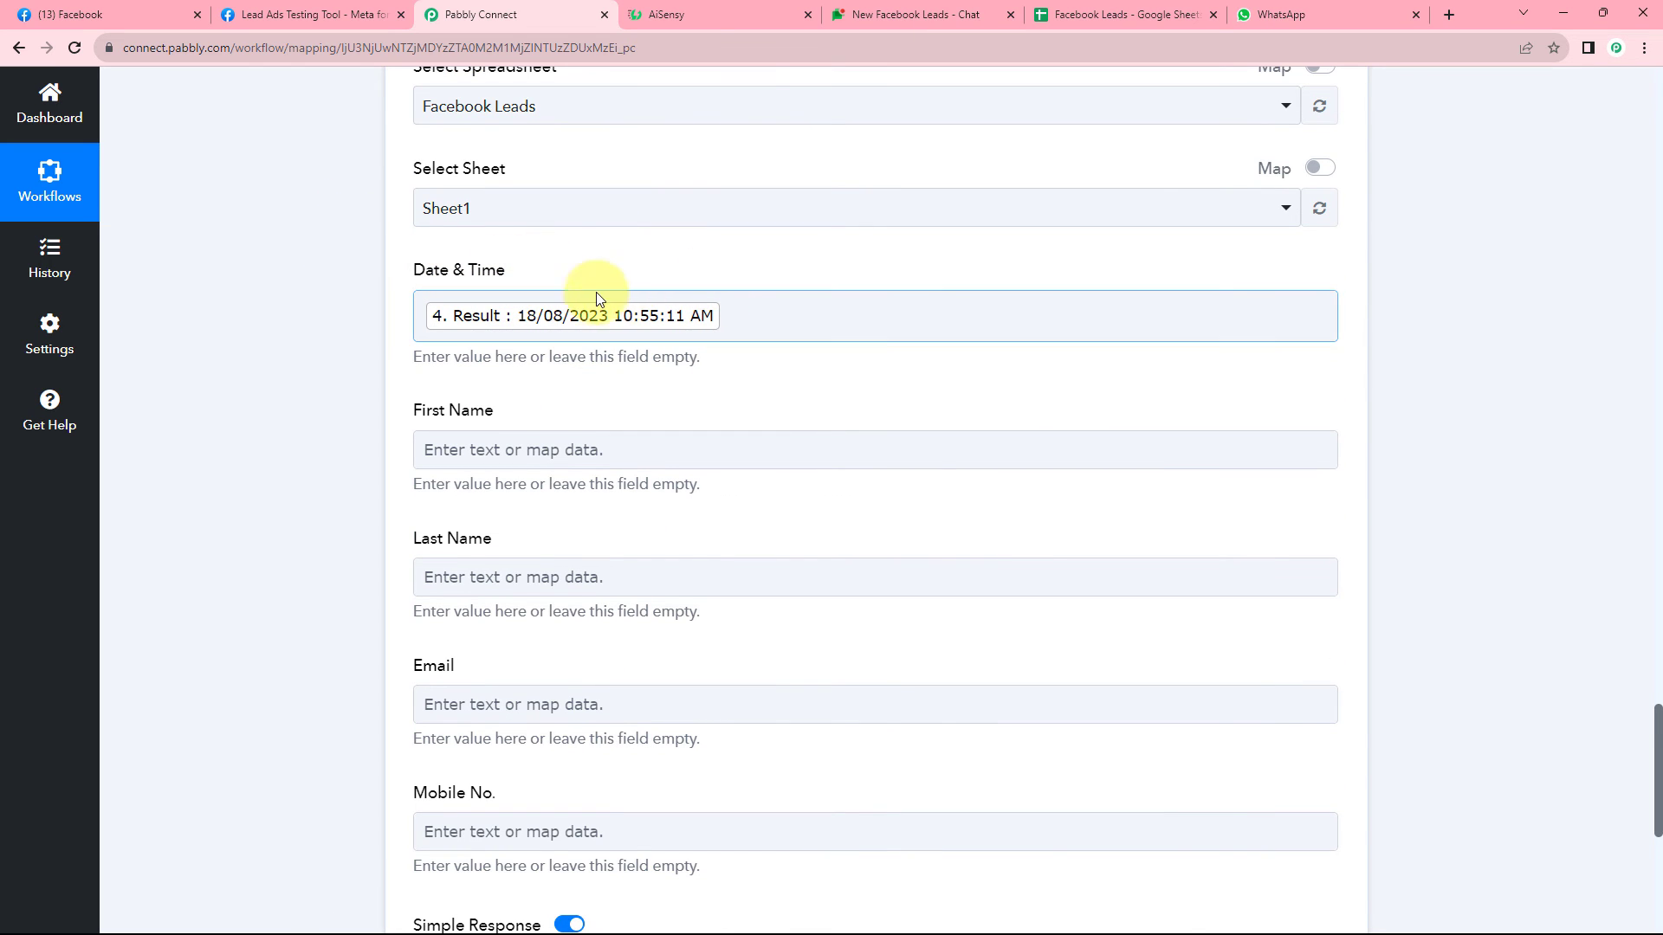
{"action": "scroll", "coordinate": [335, 430], "scroll_direction": "down", "scroll_amount": 1}
{"action": "left_click", "coordinate": [424, 360]}
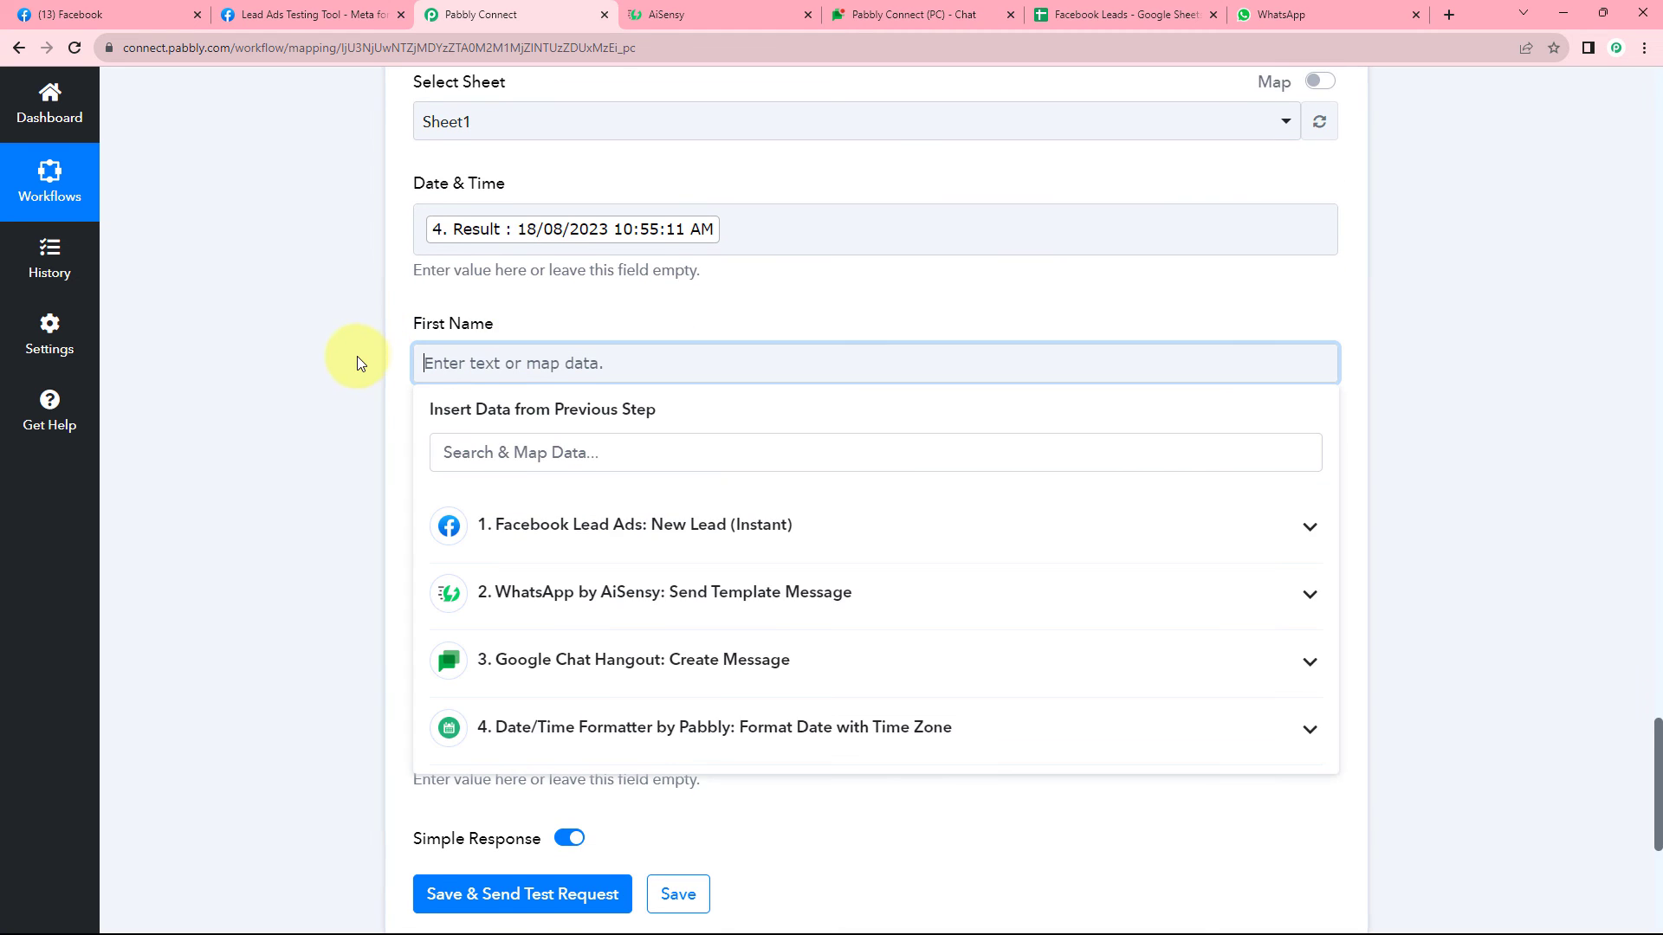
{"action": "scroll", "coordinate": [357, 356], "scroll_direction": "down", "scroll_amount": 1}
{"action": "left_click", "coordinate": [645, 441]}
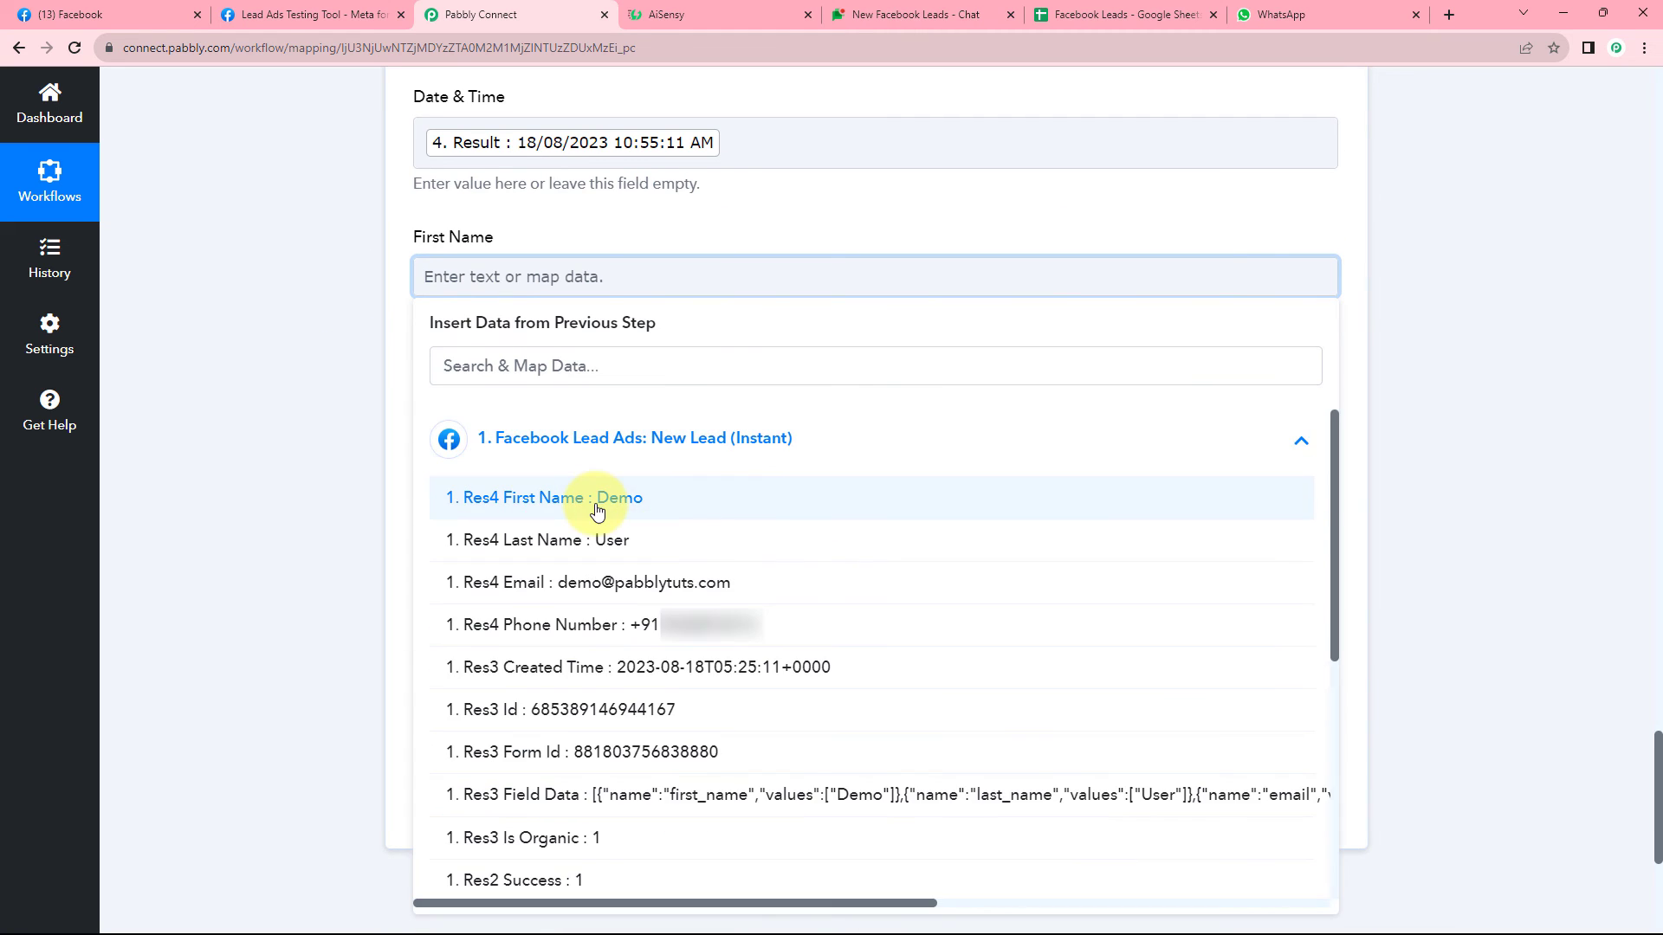
{"action": "left_click", "coordinate": [597, 498]}
{"action": "left_click", "coordinate": [383, 298]}
{"action": "scroll", "coordinate": [382, 298], "scroll_direction": "down", "scroll_amount": 1}
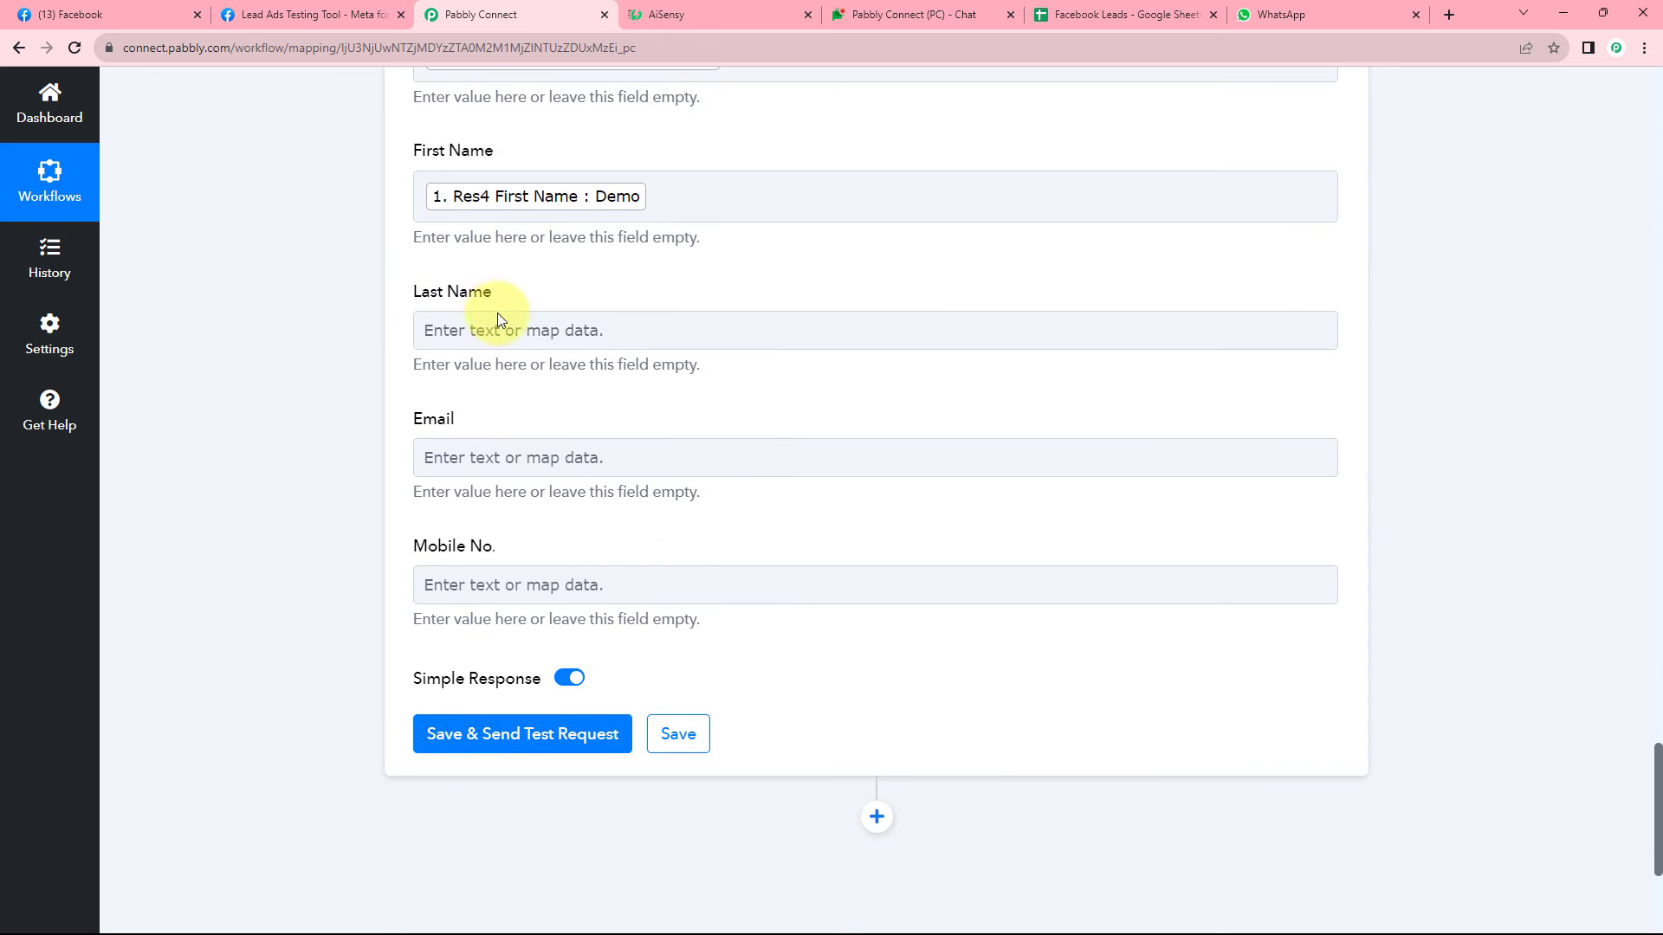
{"action": "left_click", "coordinate": [492, 325]}
{"action": "left_click", "coordinate": [542, 491]}
{"action": "left_click", "coordinate": [501, 590]}
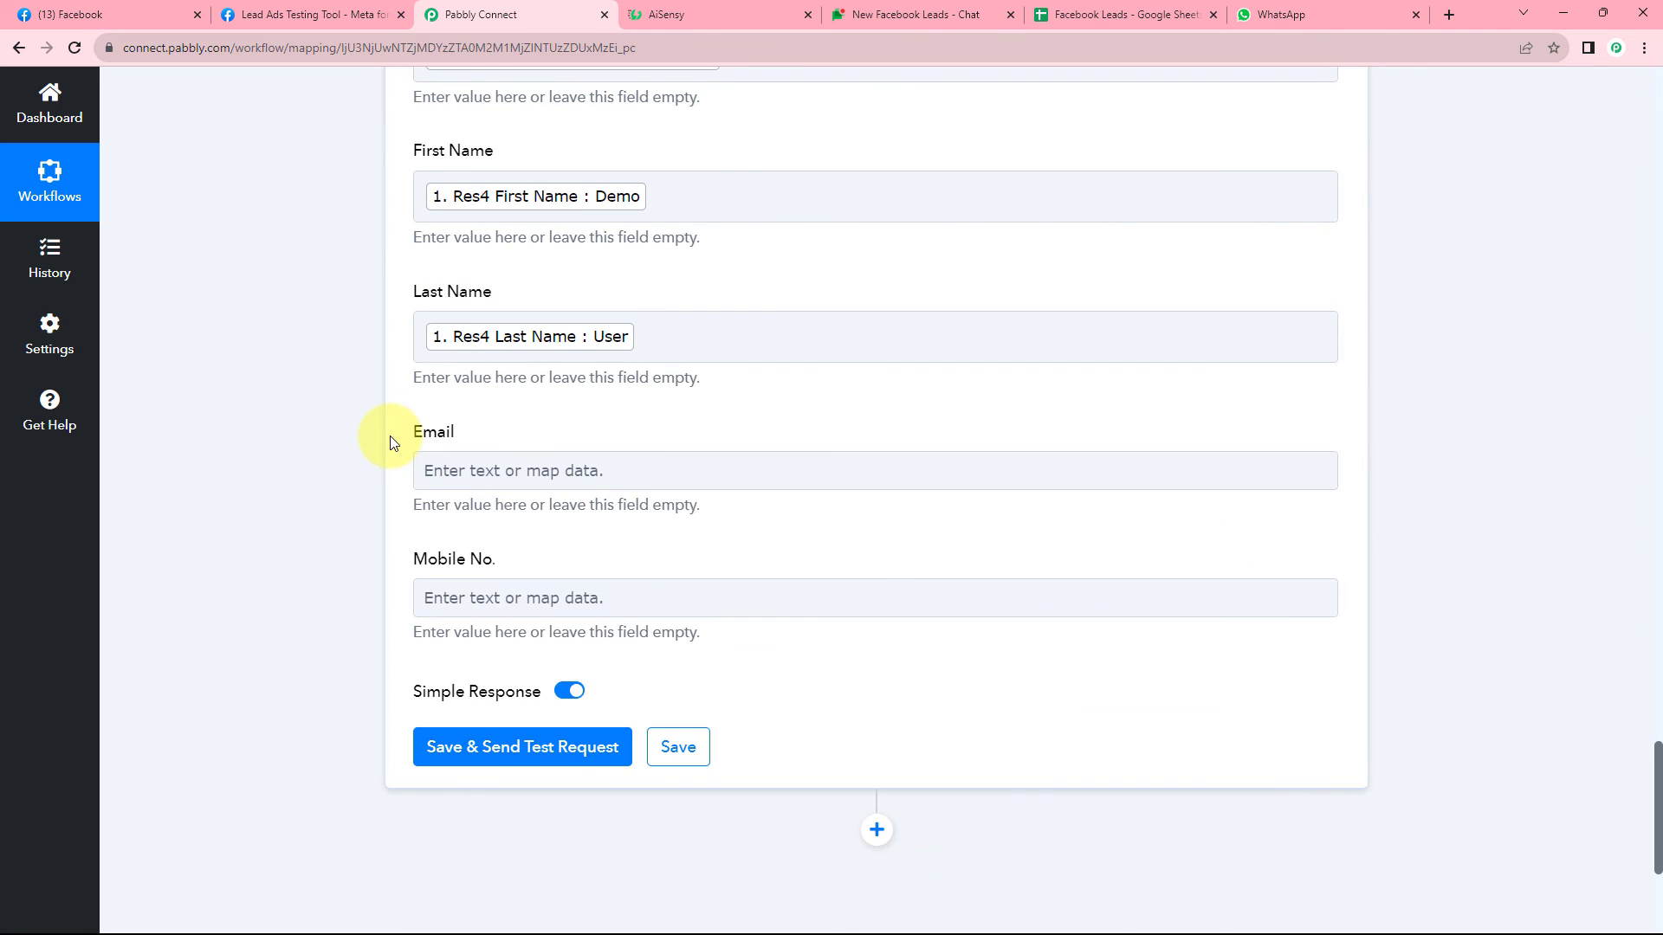
Map the lead's Email into Email and its Phone Number into Mobile No.
{"action": "scroll", "coordinate": [390, 438], "scroll_direction": "down", "scroll_amount": 1}
{"action": "left_click", "coordinate": [498, 401]}
{"action": "left_click", "coordinate": [563, 545]}
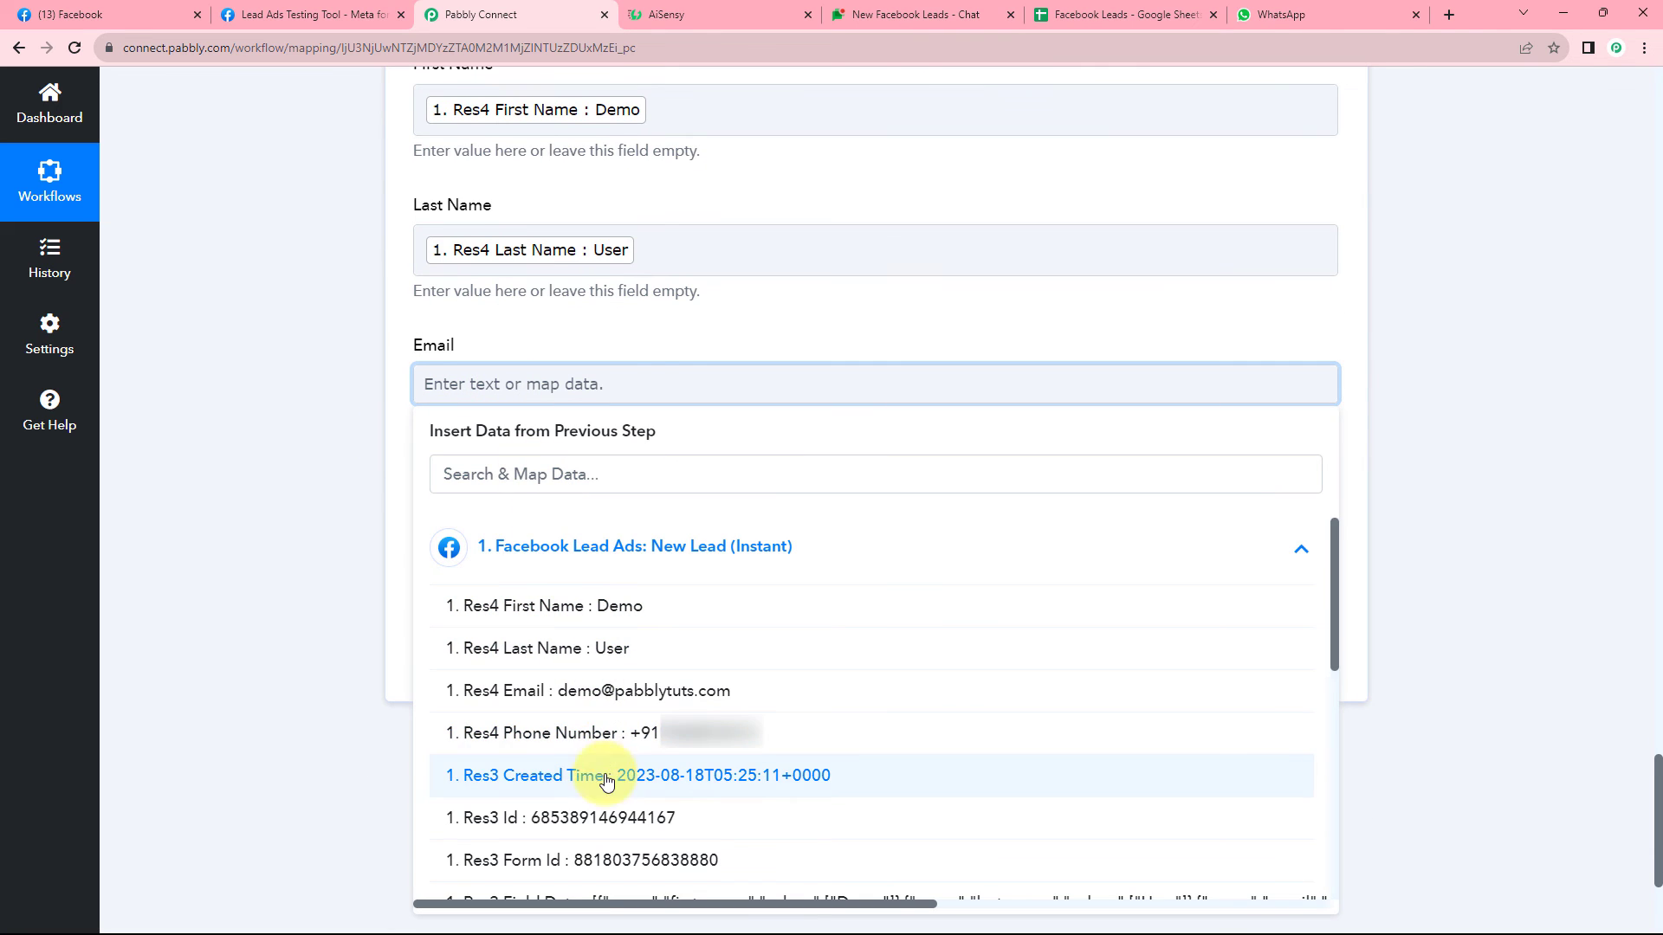
{"action": "left_click", "coordinate": [604, 690]}
{"action": "scroll", "coordinate": [361, 371], "scroll_direction": "down", "scroll_amount": 1}
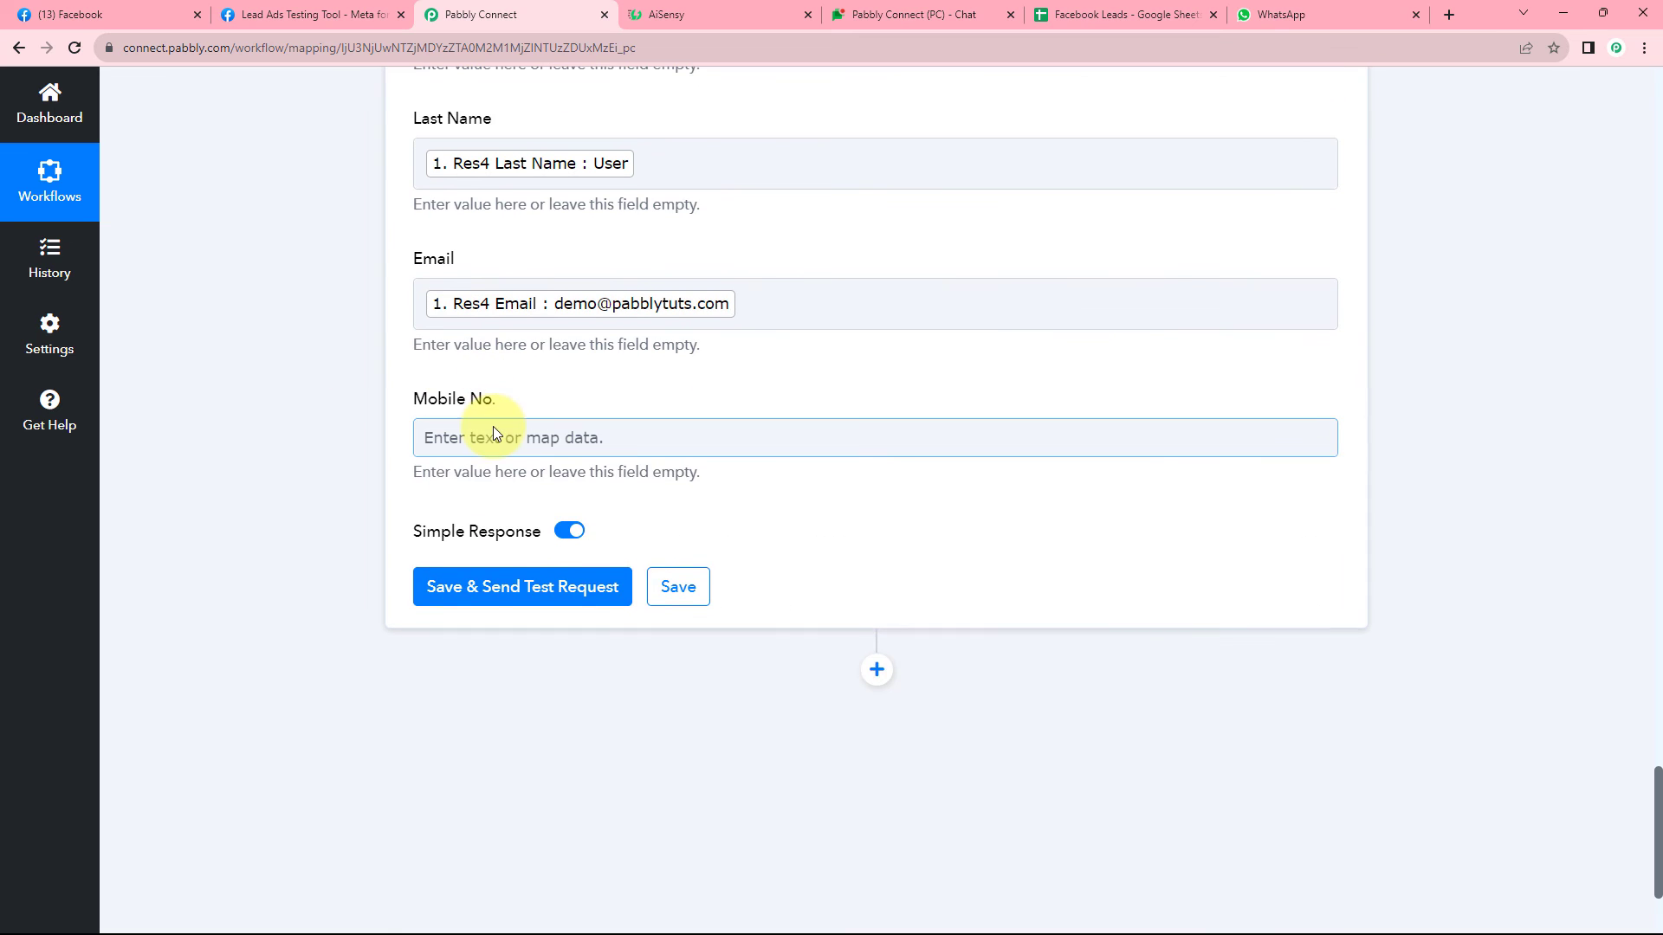
{"action": "left_click", "coordinate": [491, 433]}
{"action": "left_click", "coordinate": [520, 599]}
{"action": "scroll", "coordinate": [556, 631], "scroll_direction": "down", "scroll_amount": 2}
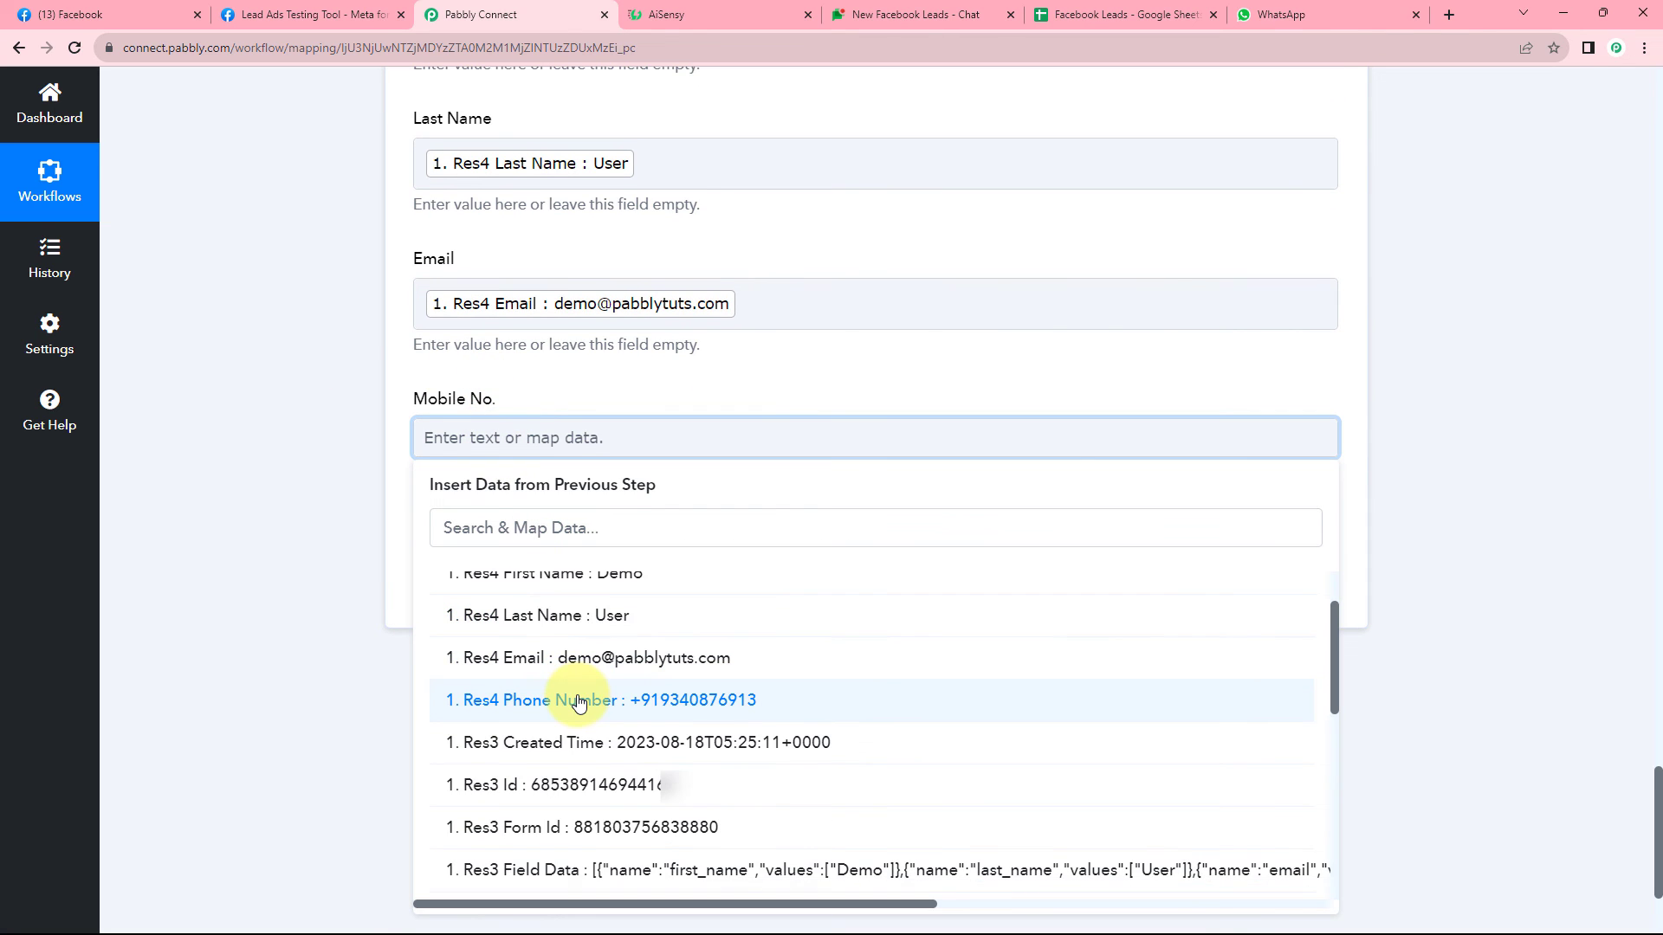
{"action": "left_click", "coordinate": [594, 697]}
{"action": "left_click", "coordinate": [361, 412]}
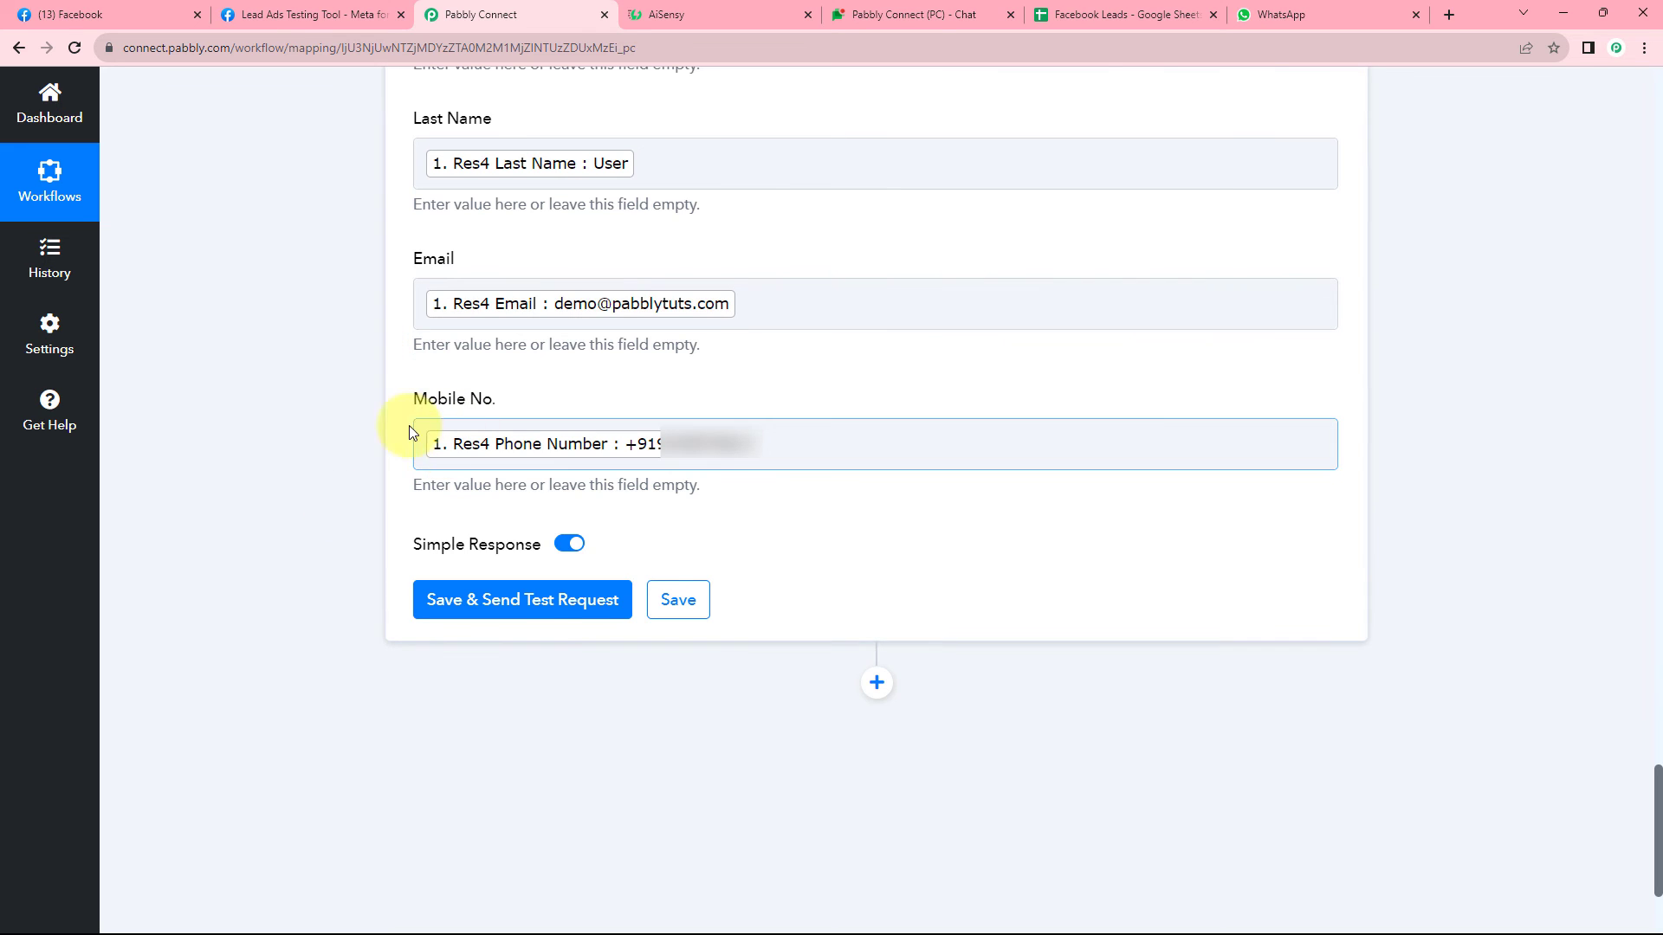
Save the Google Sheets step and send a test row, confirming Sheet1!A2:E2 was updated.
{"action": "left_click", "coordinate": [525, 615]}
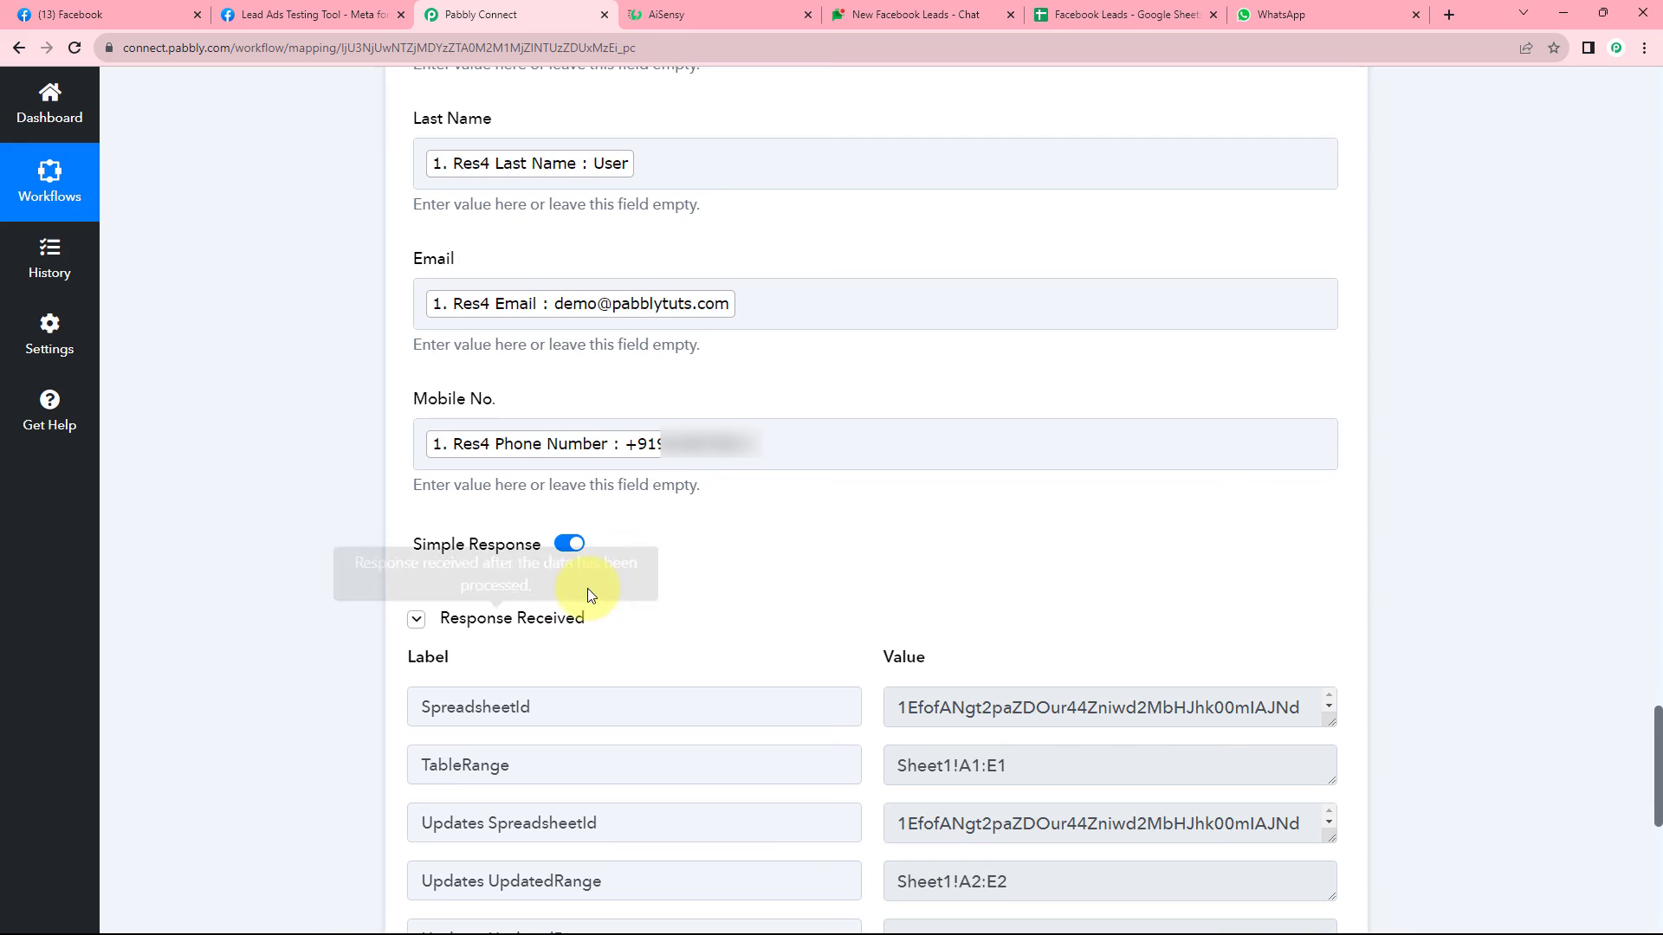
{"action": "scroll", "coordinate": [746, 606], "scroll_direction": "down", "scroll_amount": 1}
{"action": "scroll", "coordinate": [746, 606], "scroll_direction": "down", "scroll_amount": 1}
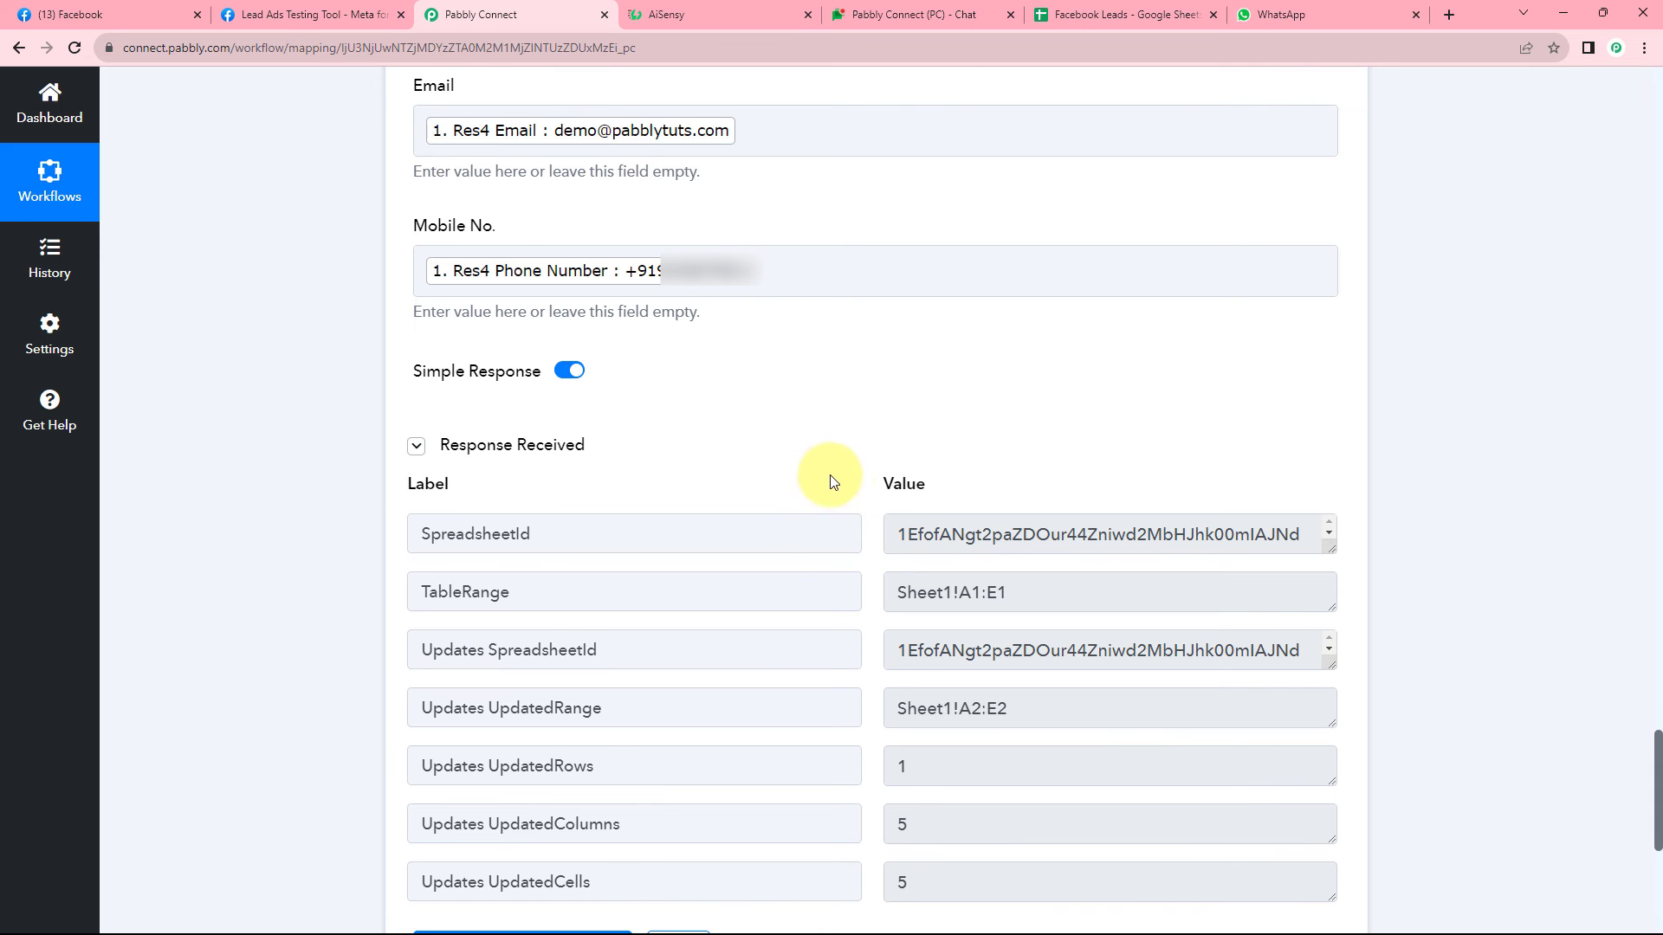
{"action": "scroll", "coordinate": [827, 450], "scroll_direction": "up", "scroll_amount": 5}
{"action": "scroll", "coordinate": [766, 366], "scroll_direction": "up", "scroll_amount": 2}
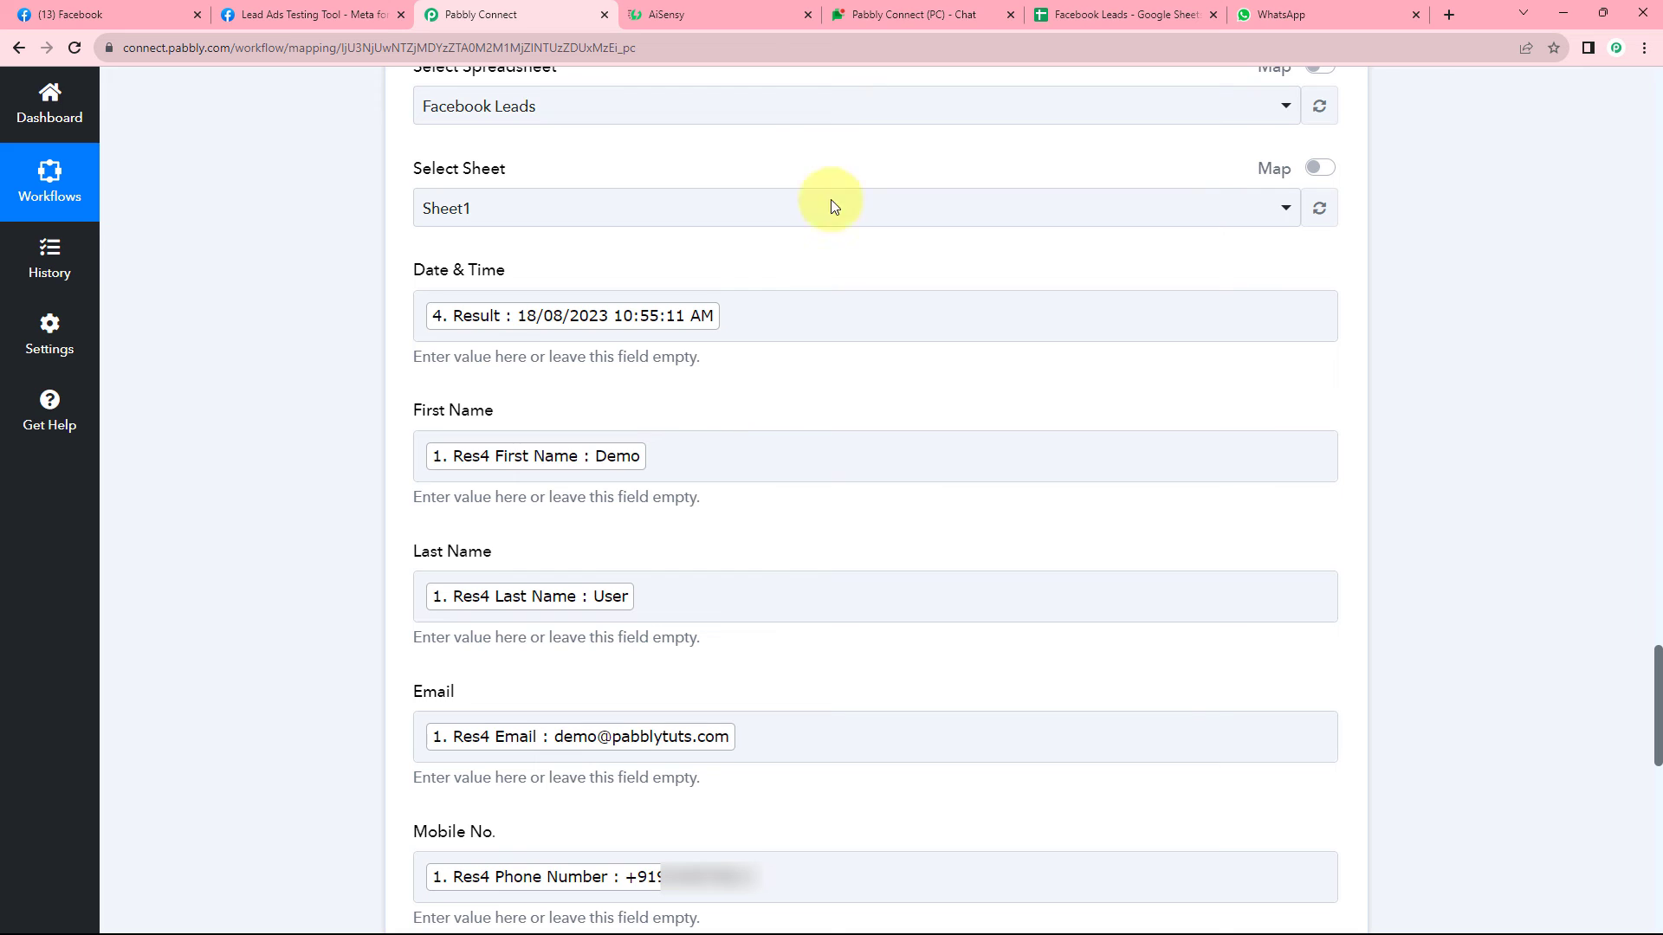
Widen columns A and D of the Facebook Leads sheet so the date-time and email fit.
{"action": "left_click", "coordinate": [1117, 14]}
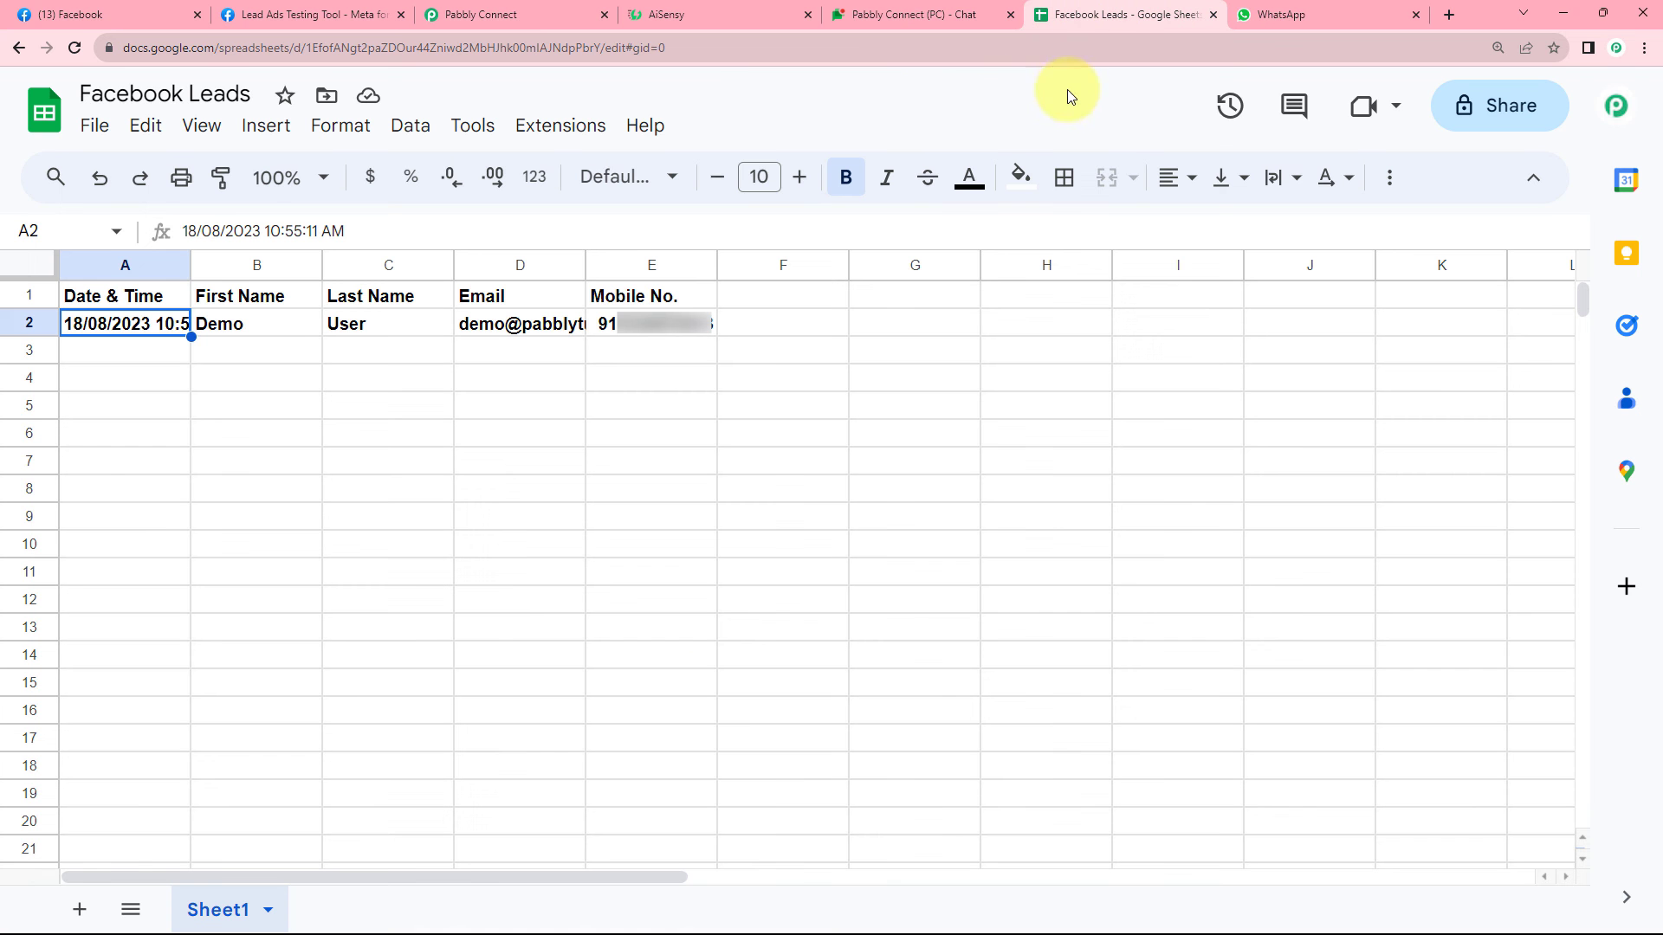
{"action": "left_click", "coordinate": [28, 322]}
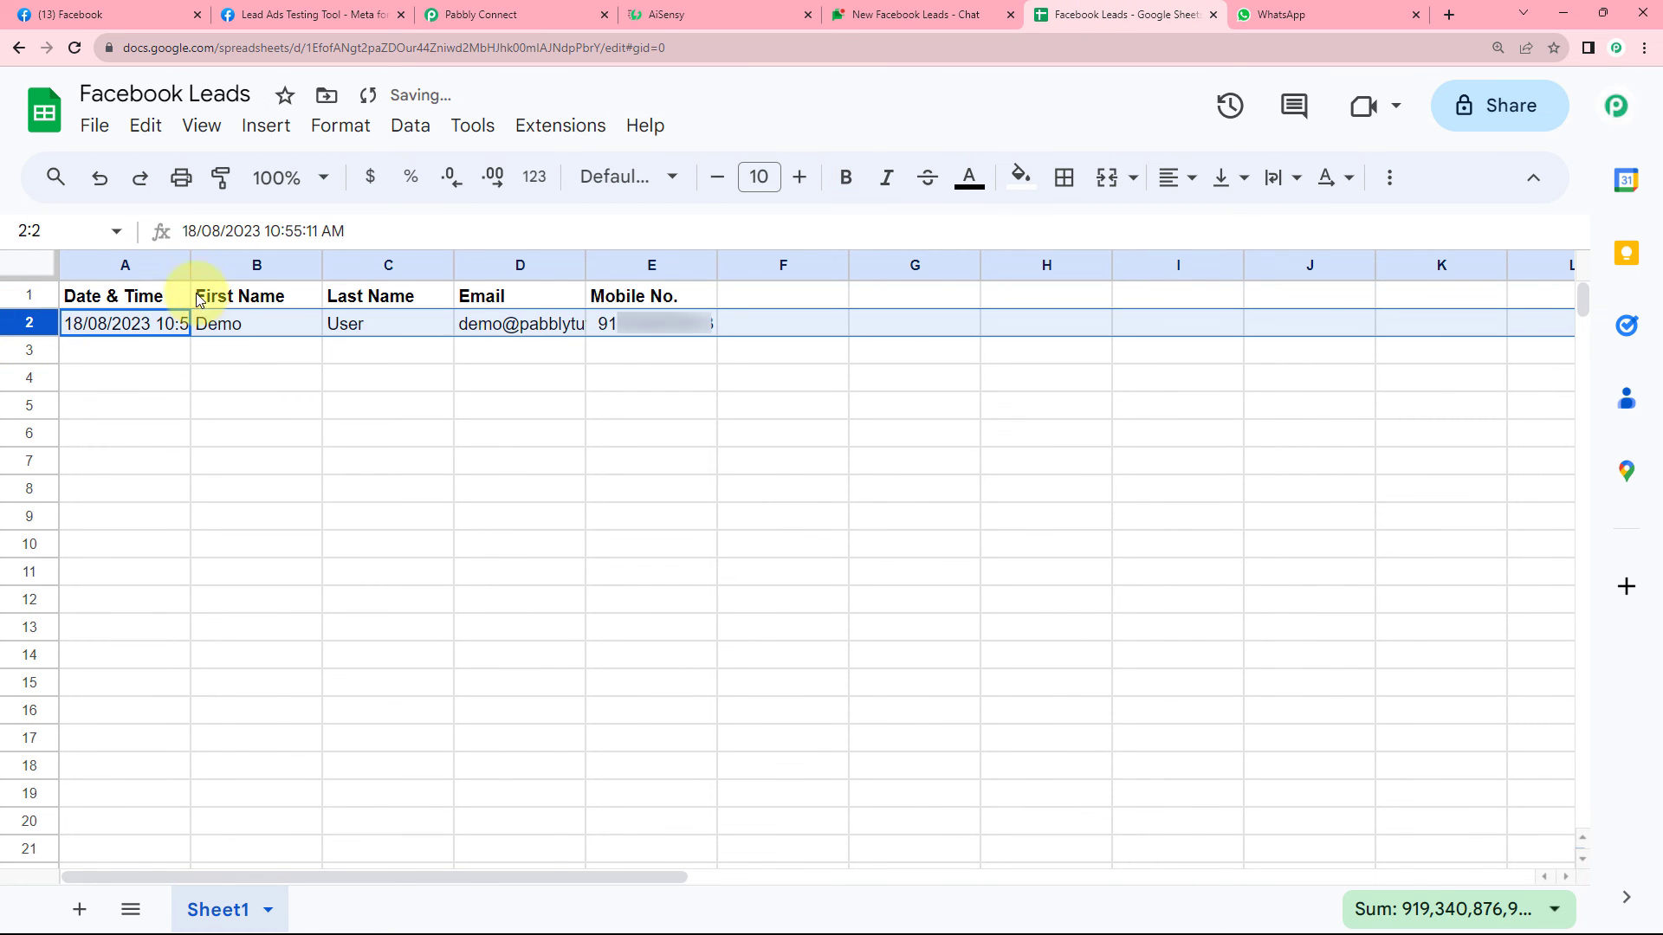
{"action": "left_click_drag", "start_coordinate": [191, 265], "coordinate": [271, 265]}
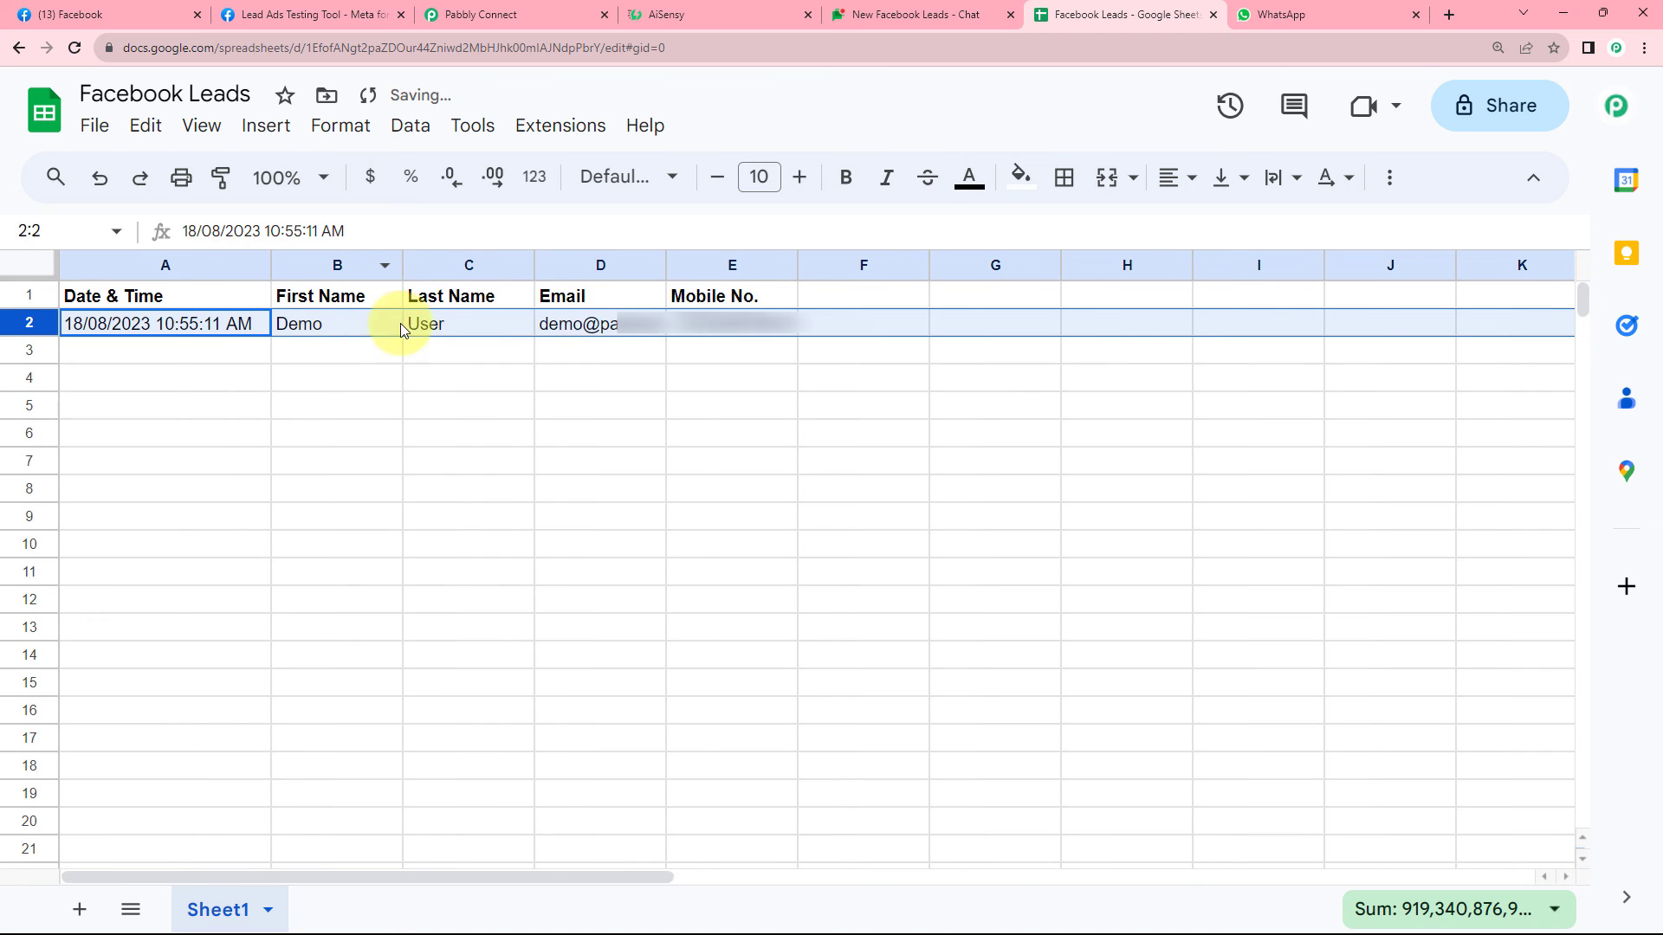
{"action": "left_click_drag", "start_coordinate": [665, 263], "coordinate": [745, 262]}
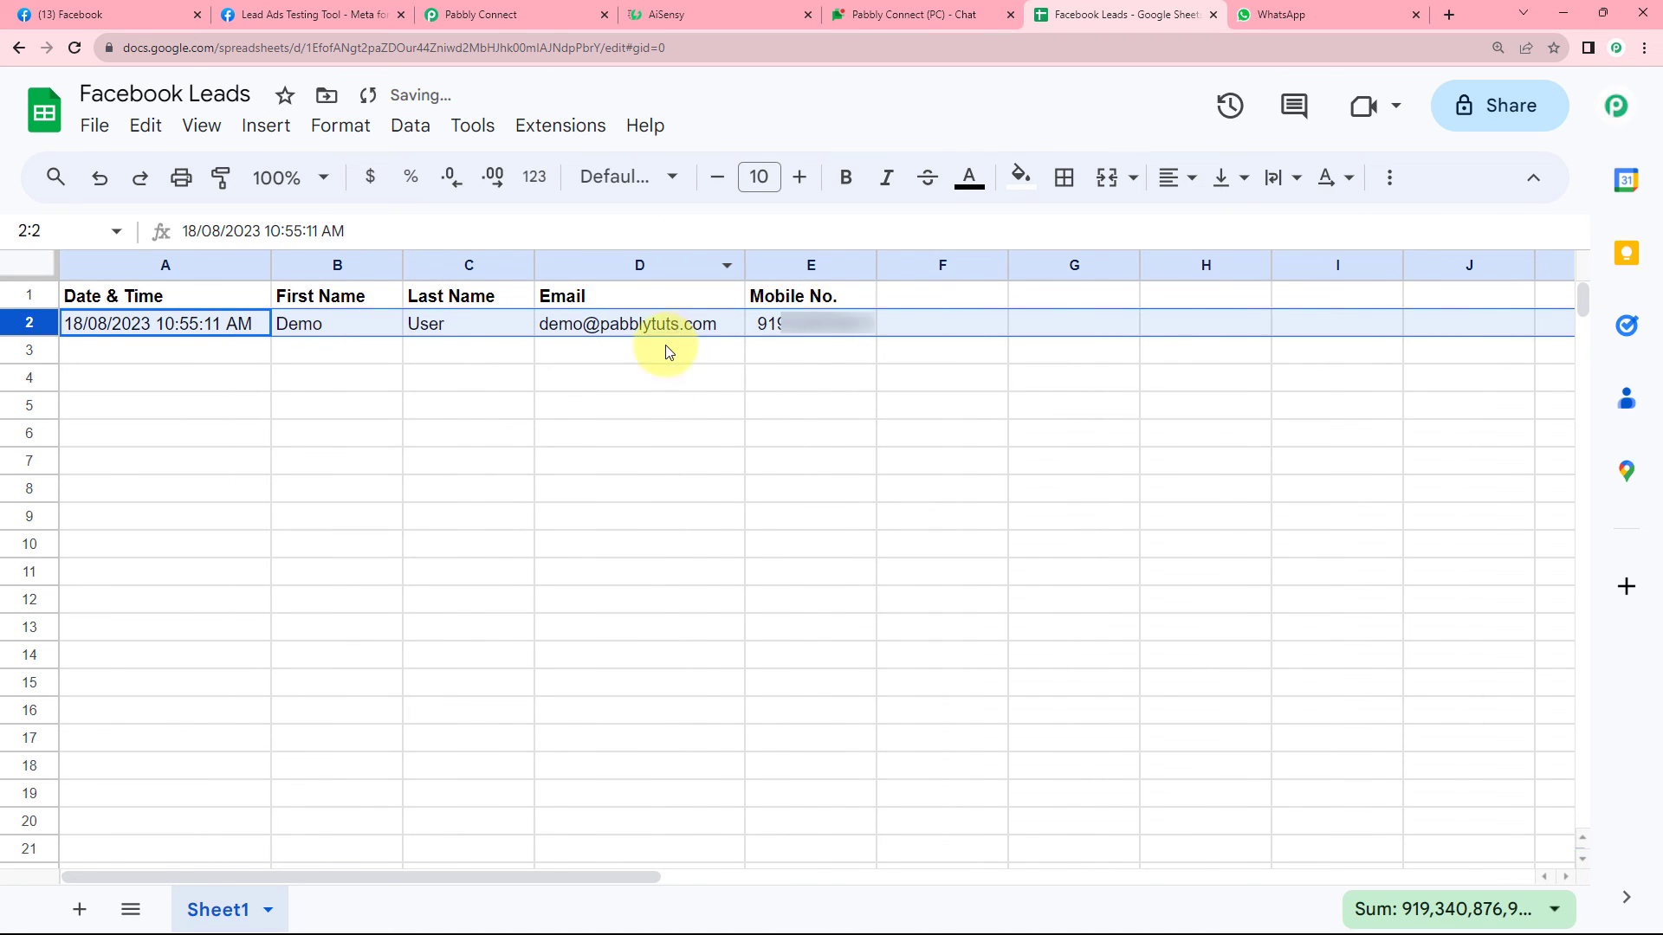
{"action": "left_click", "coordinate": [232, 348]}
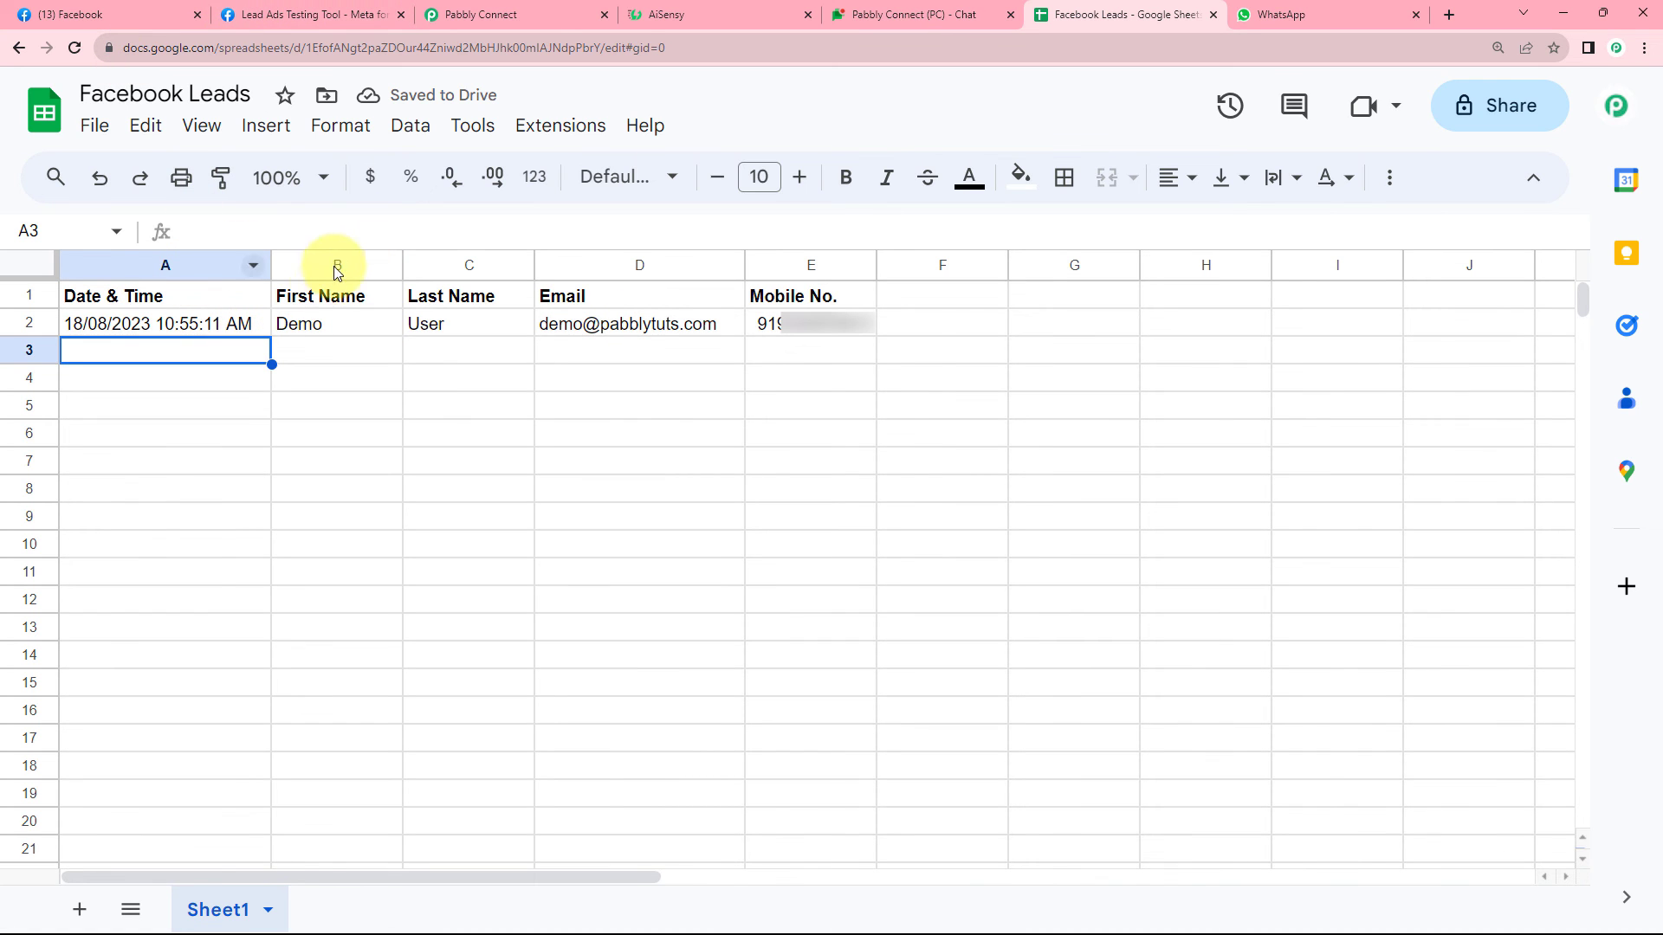
In Pabbly Connect, collapse the Date/Time Formatter and Facebook Lead Ads steps, then scroll to the top.
{"action": "left_click", "coordinate": [519, 14]}
{"action": "scroll", "coordinate": [1351, 320], "scroll_direction": "up", "scroll_amount": 8}
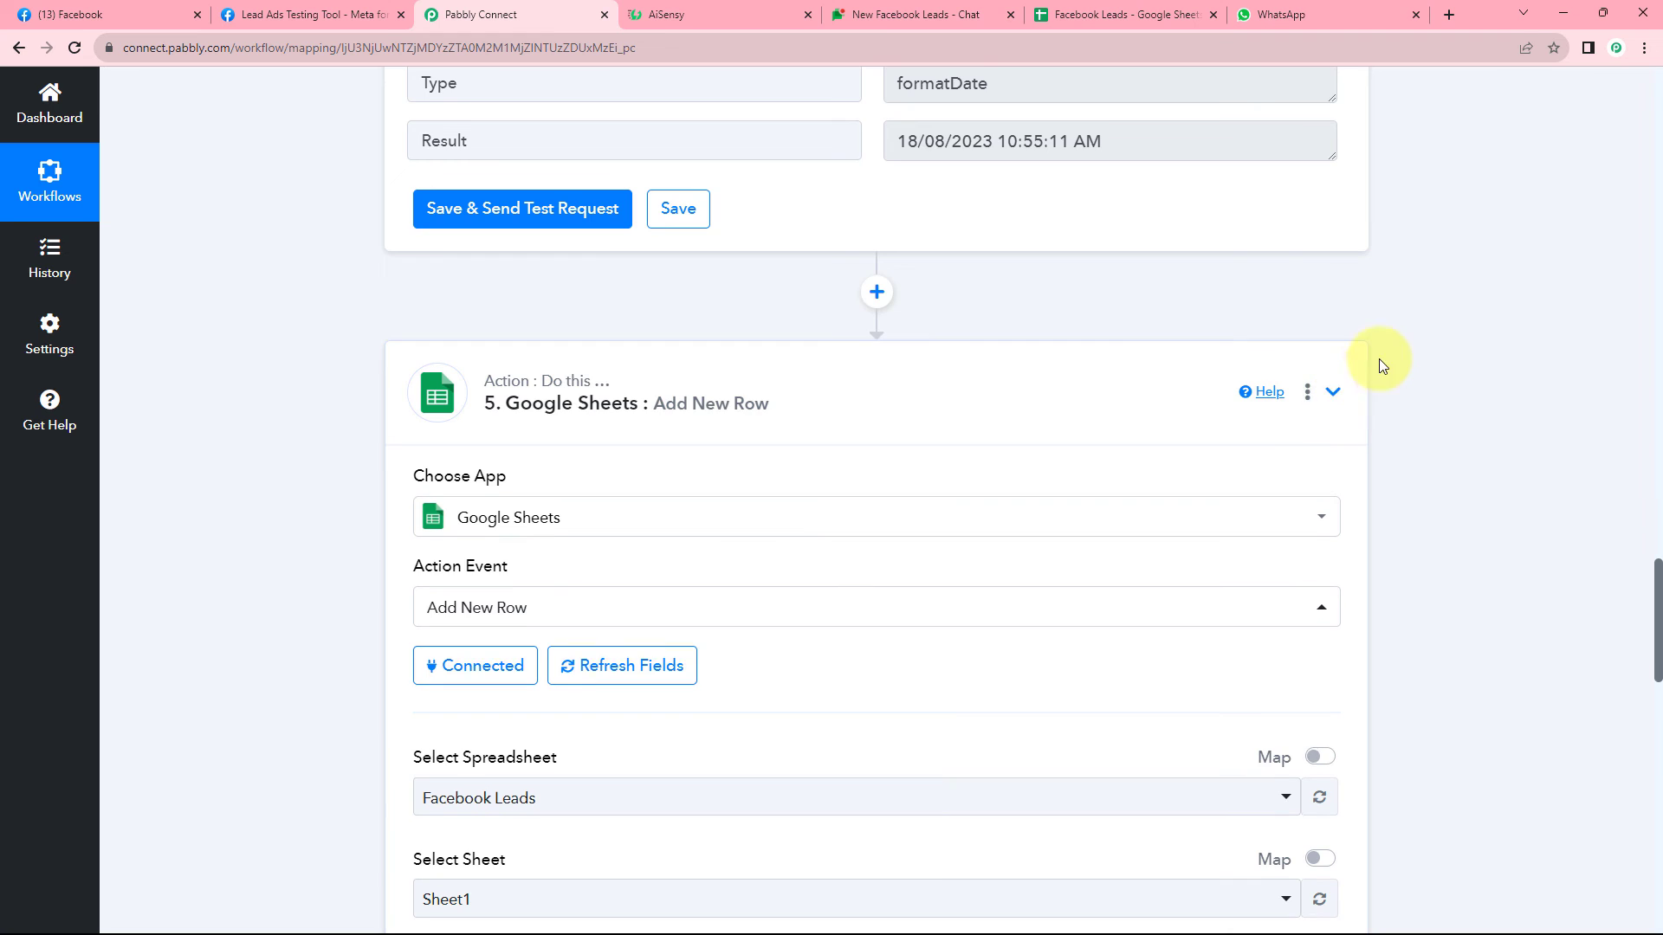
{"action": "scroll", "coordinate": [1378, 359], "scroll_direction": "up", "scroll_amount": 12}
{"action": "scroll", "coordinate": [1379, 368], "scroll_direction": "up", "scroll_amount": 4}
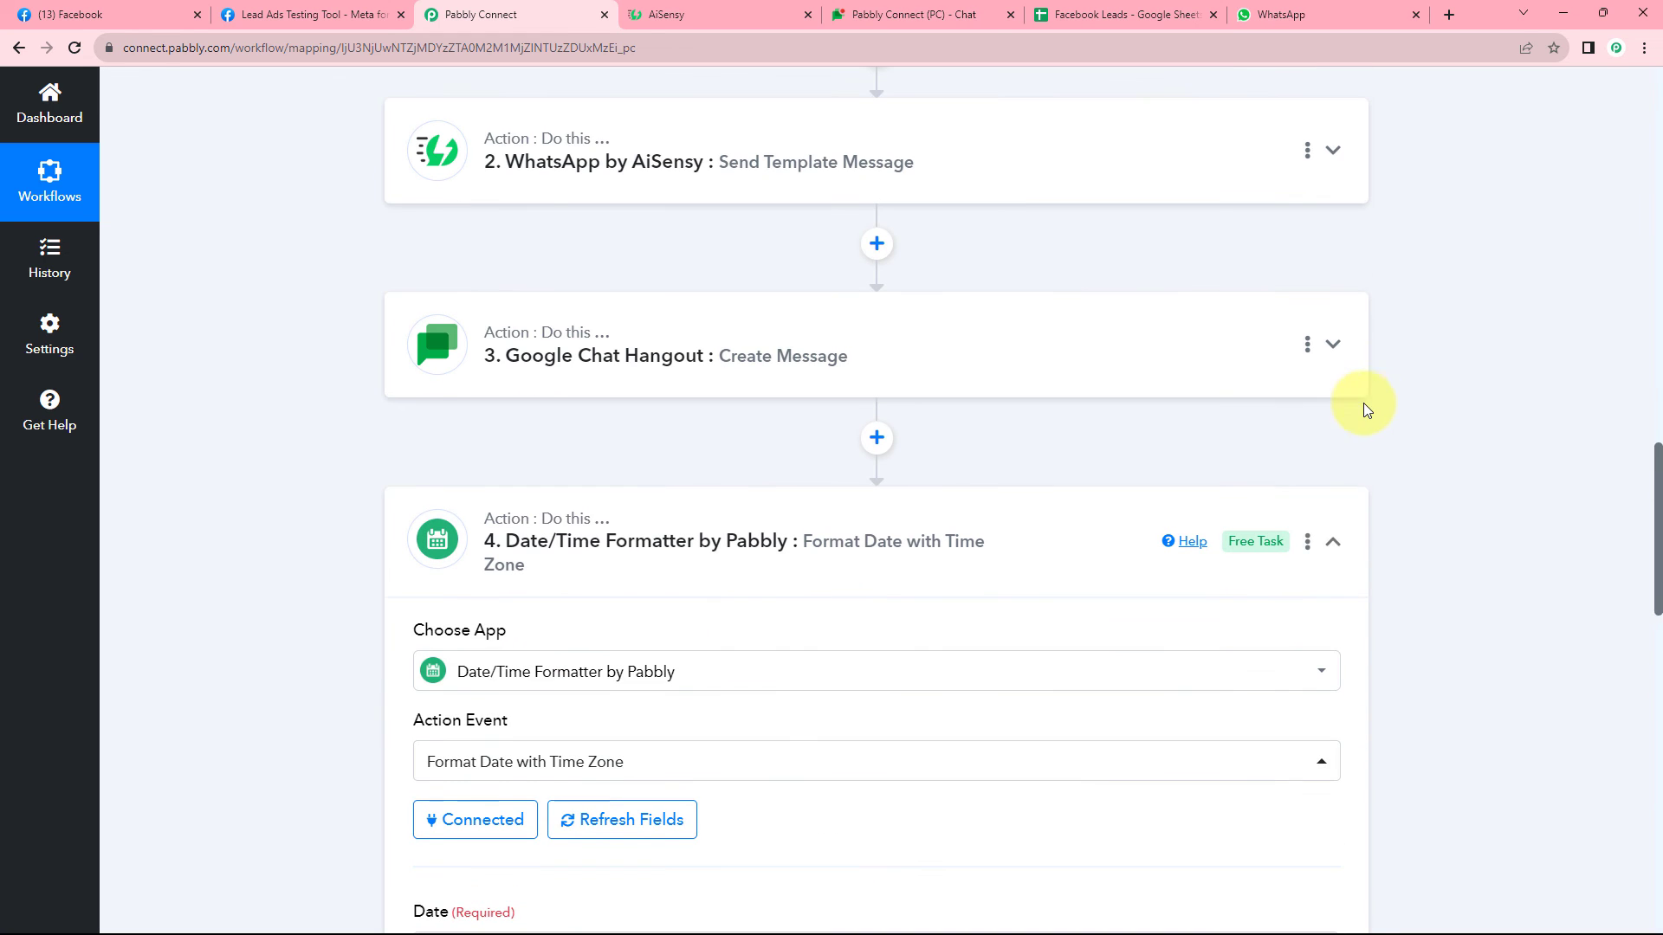
{"action": "left_click", "coordinate": [1333, 546]}
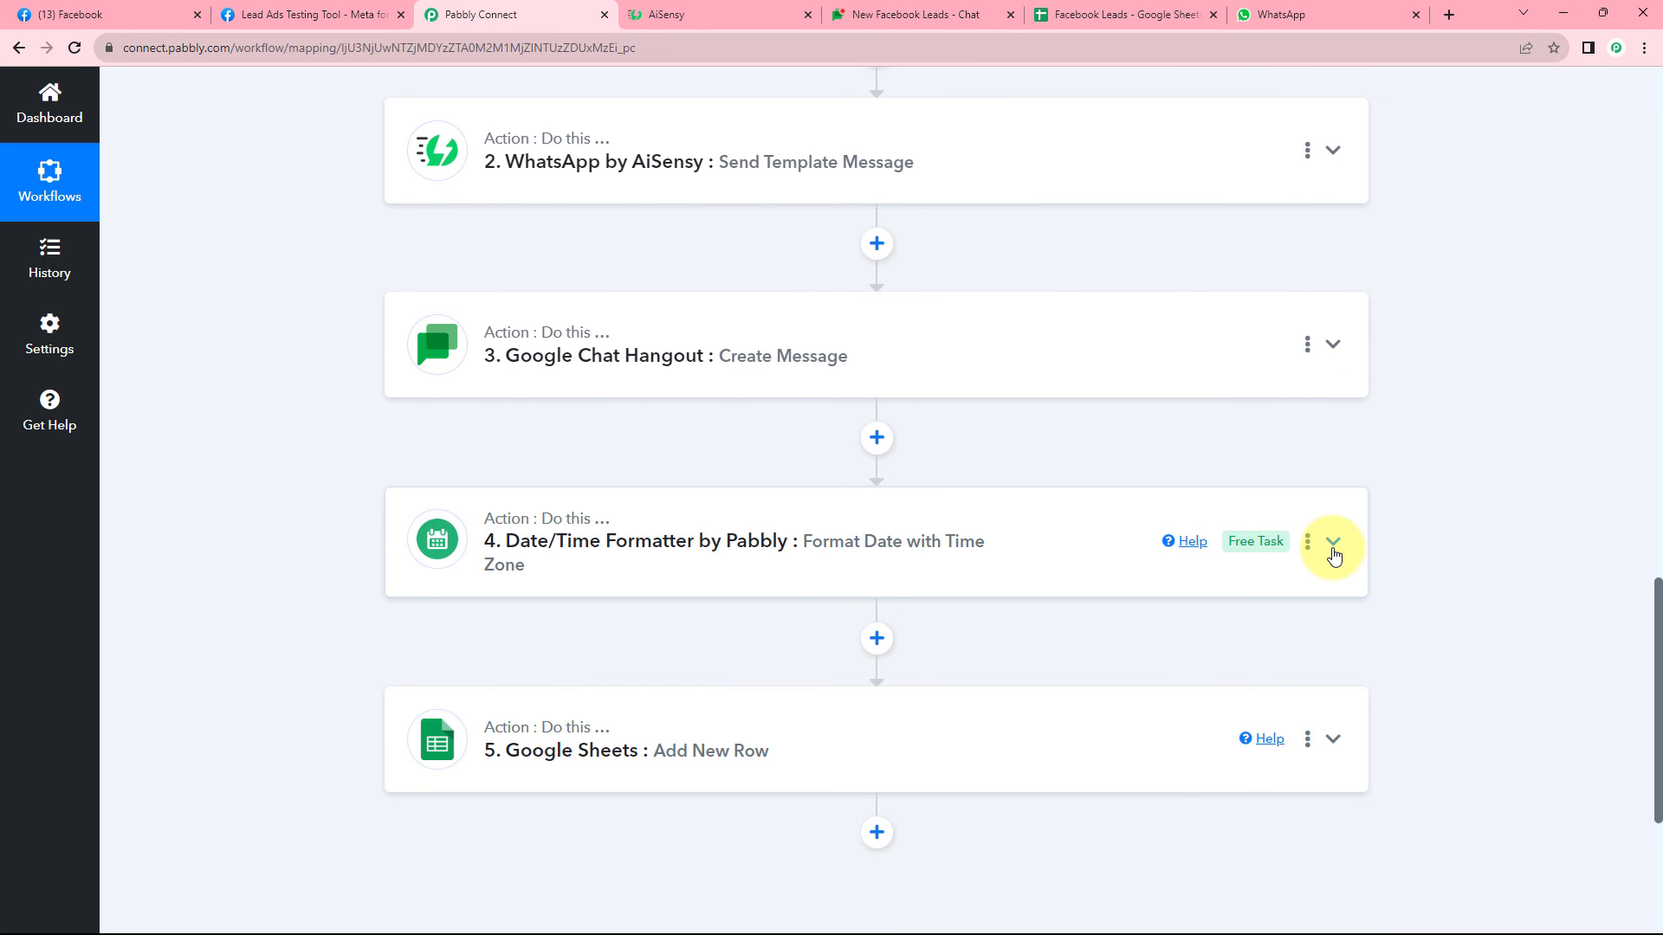
{"action": "scroll", "coordinate": [1334, 554], "scroll_direction": "up", "scroll_amount": 15}
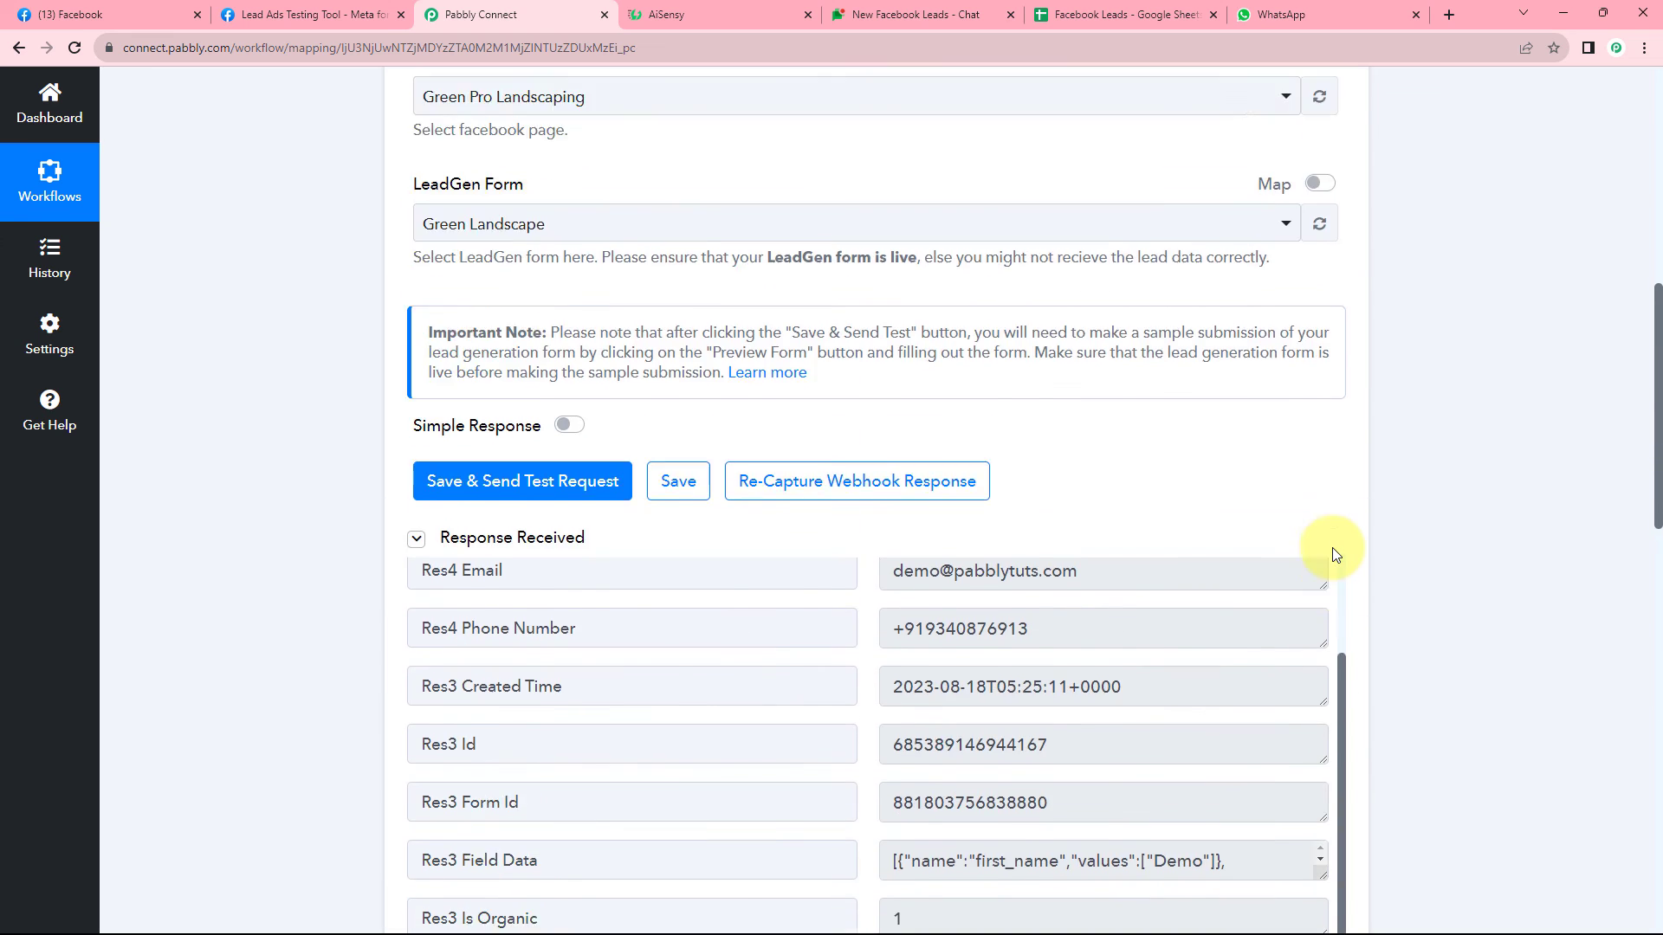
{"action": "scroll", "coordinate": [1334, 546], "scroll_direction": "up", "scroll_amount": 8}
{"action": "left_click", "coordinate": [1334, 362]}
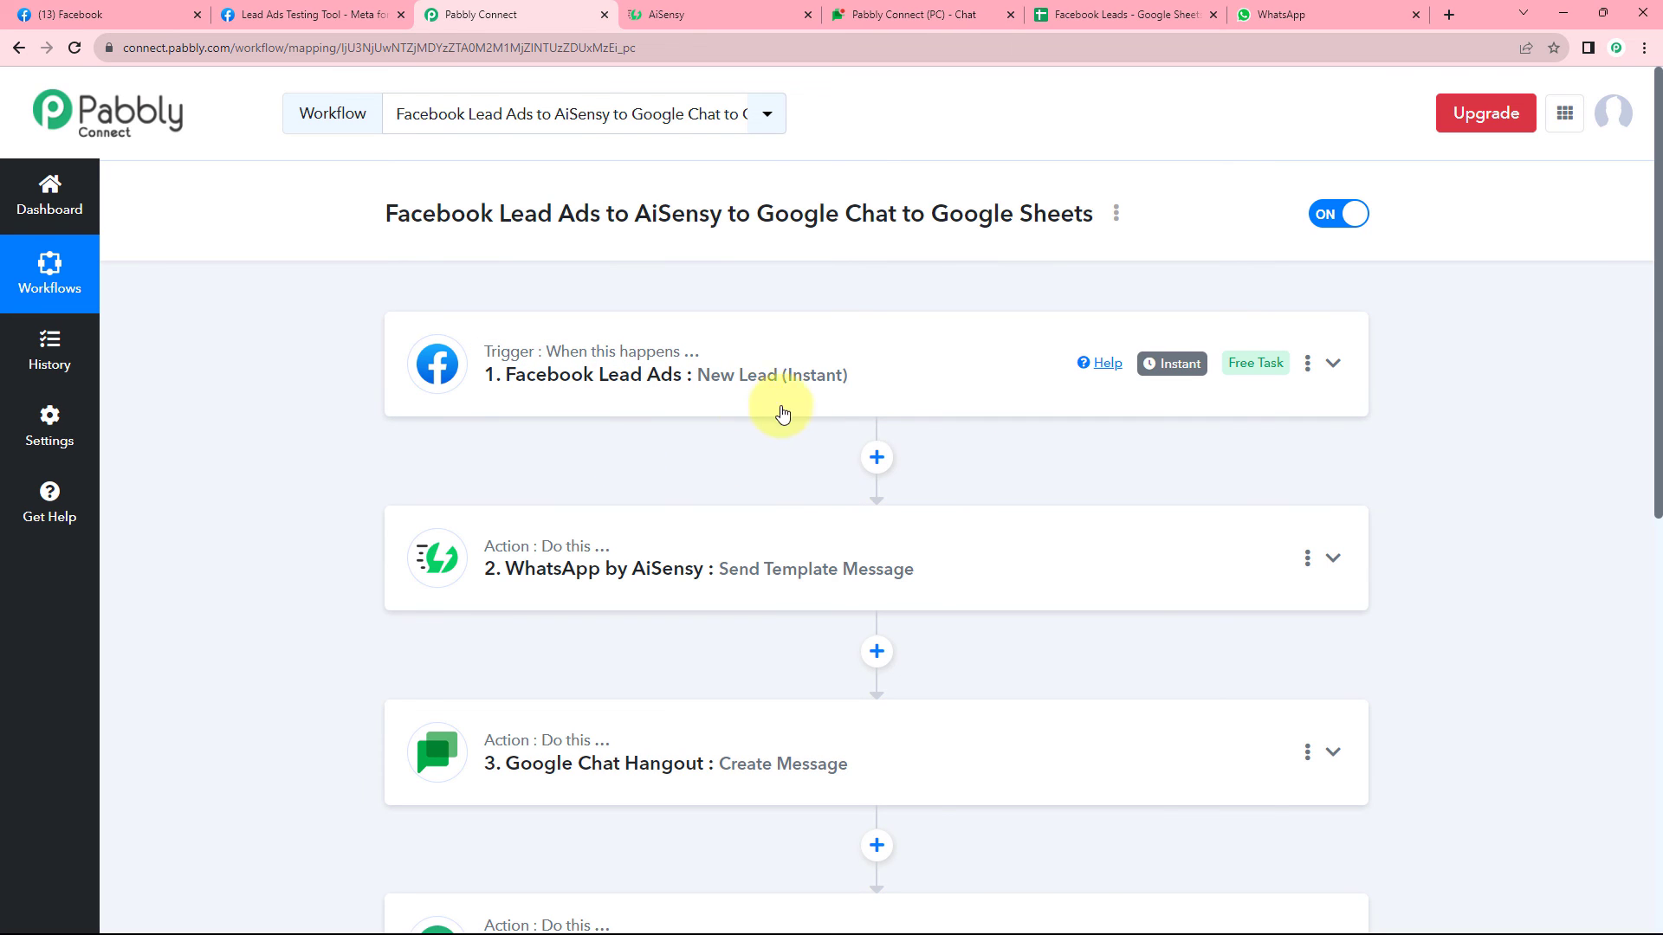
{"action": "scroll", "coordinate": [678, 465], "scroll_direction": "down", "scroll_amount": 1}
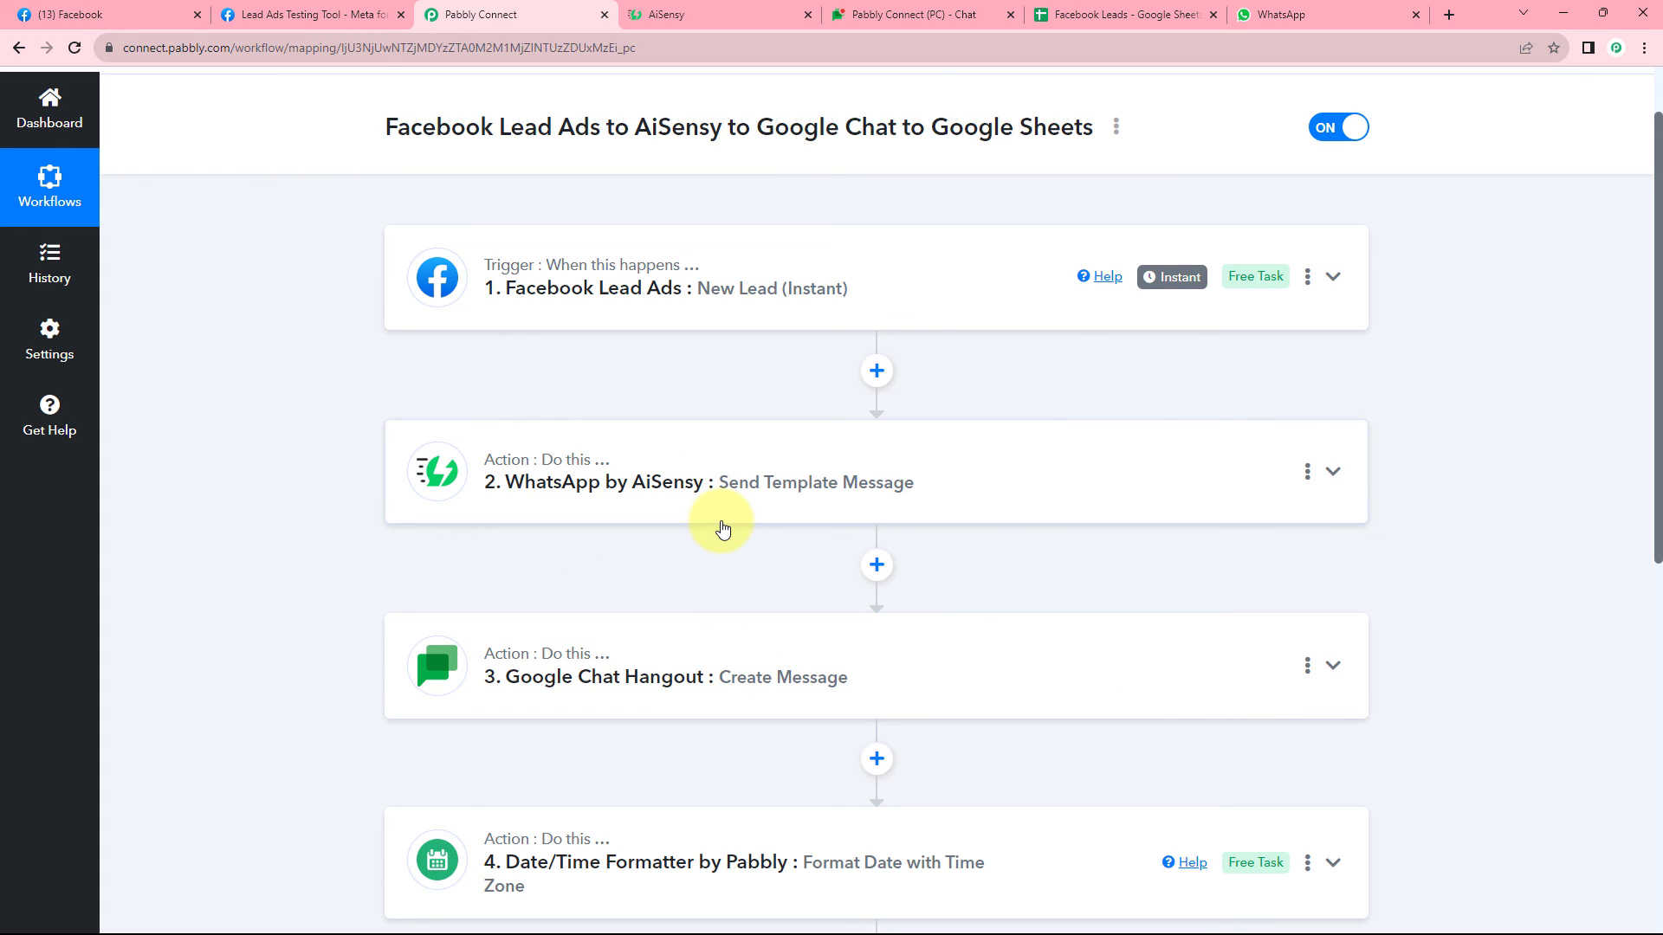
{"action": "scroll", "coordinate": [983, 433], "scroll_direction": "up", "scroll_amount": 1}
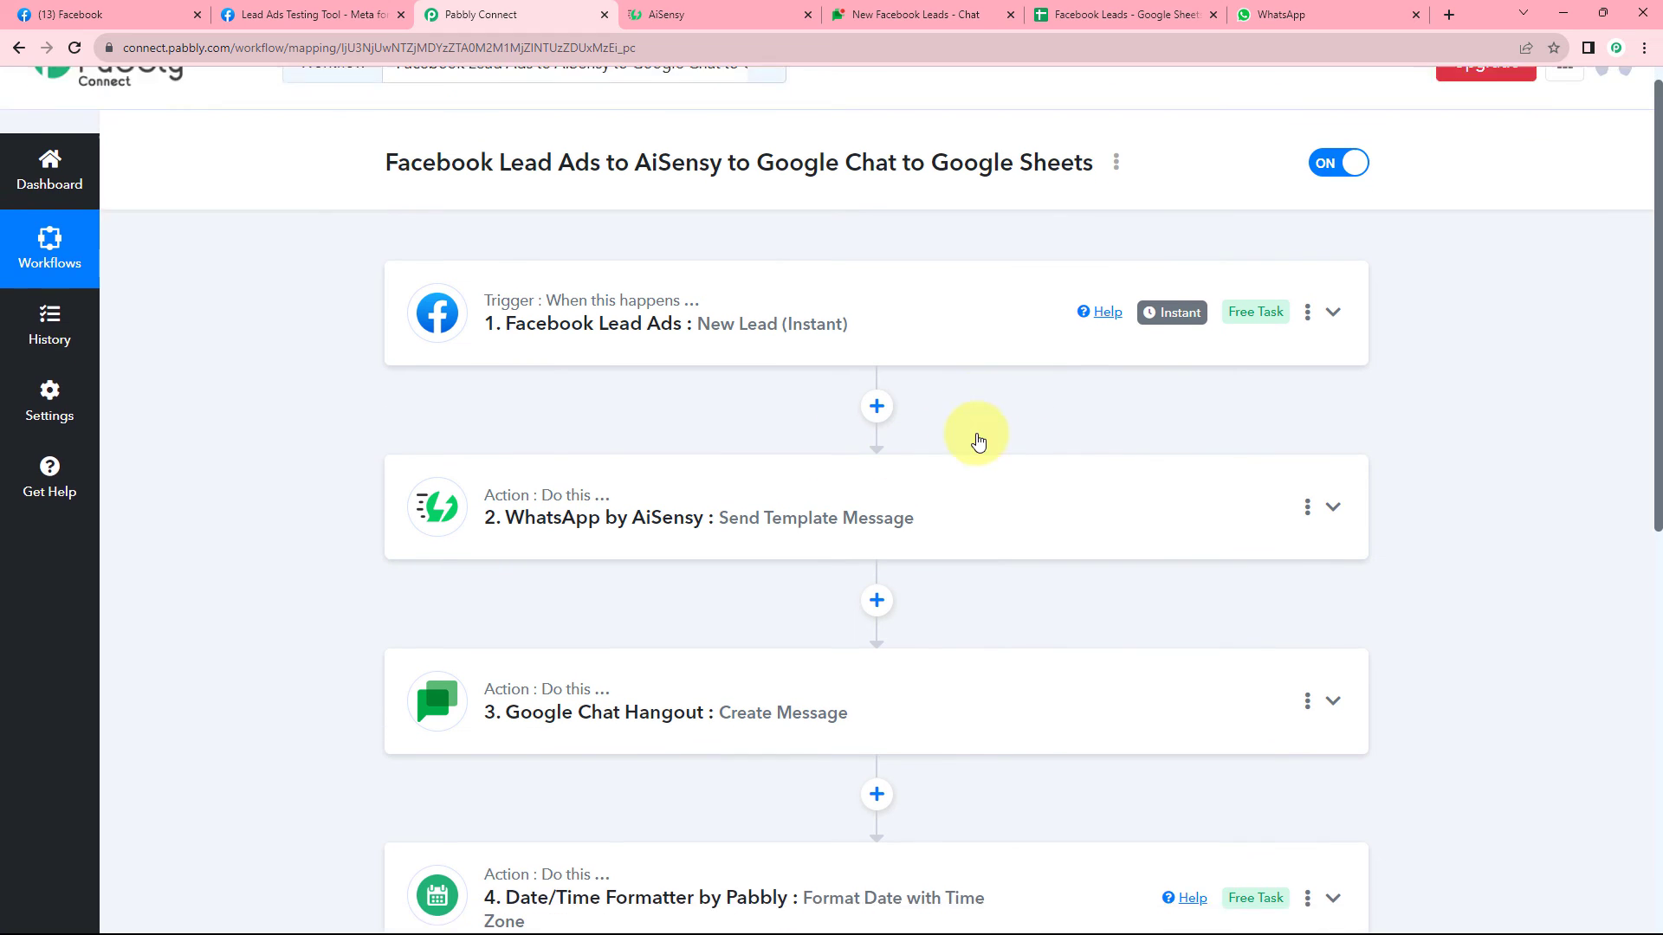
{"action": "scroll", "coordinate": [962, 390], "scroll_direction": "down", "scroll_amount": 1}
{"action": "scroll", "coordinate": [840, 225], "scroll_direction": "up", "scroll_amount": 1}
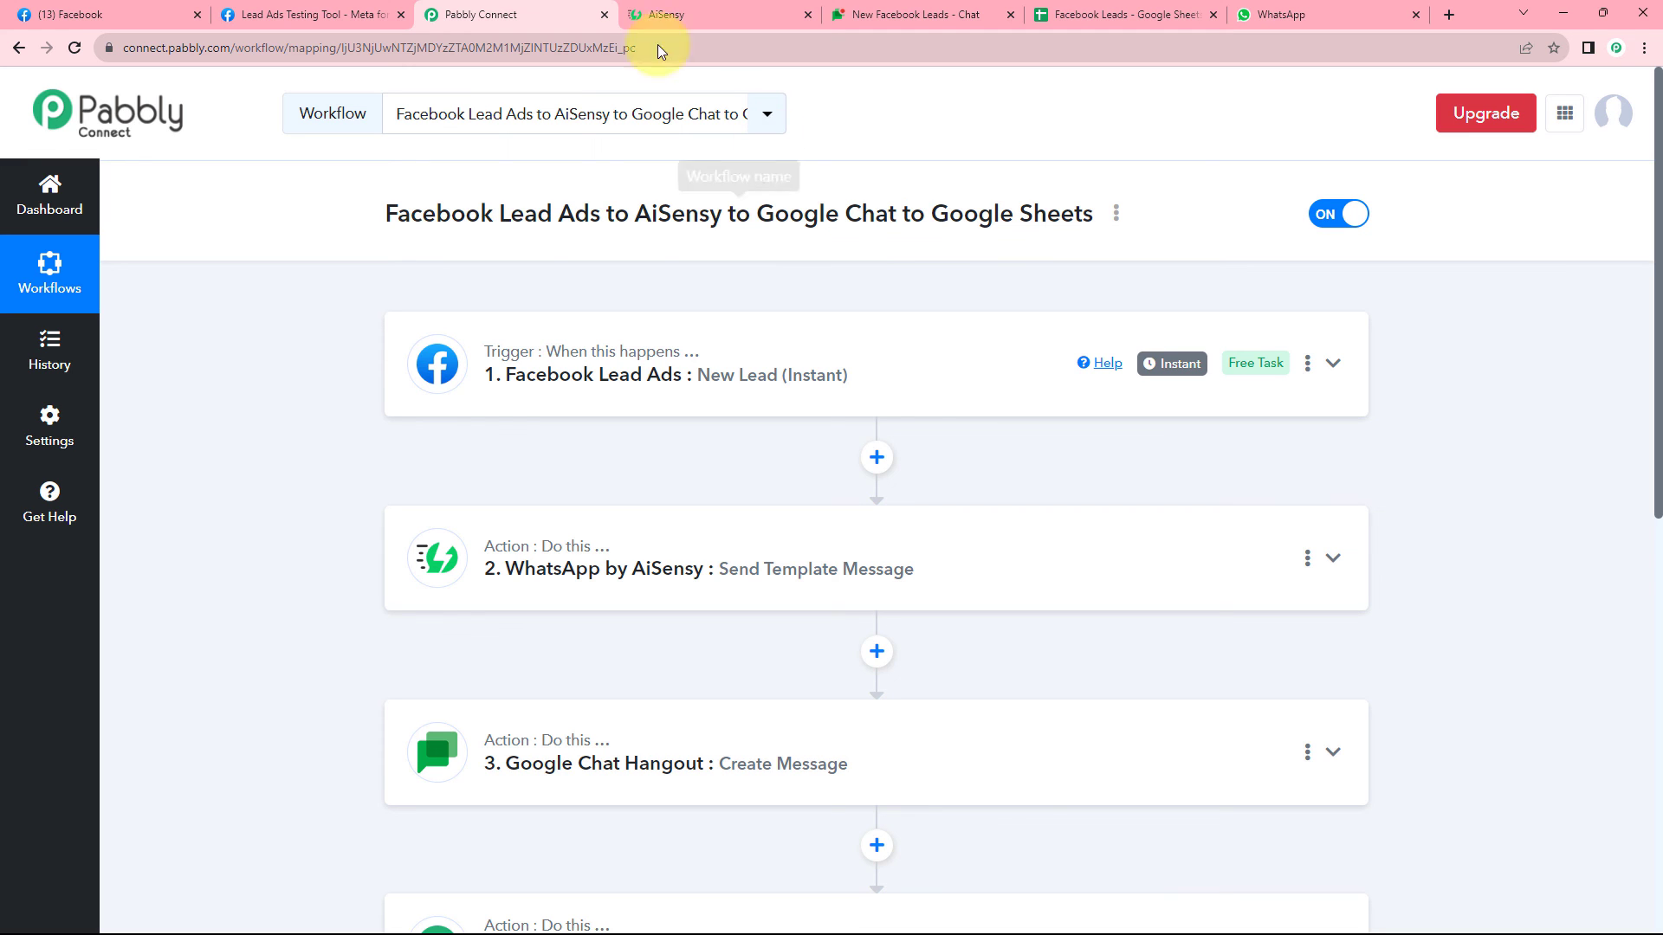
Delete the existing test lead in the Lead Ads Testing Tool.
{"action": "left_click", "coordinate": [358, 5]}
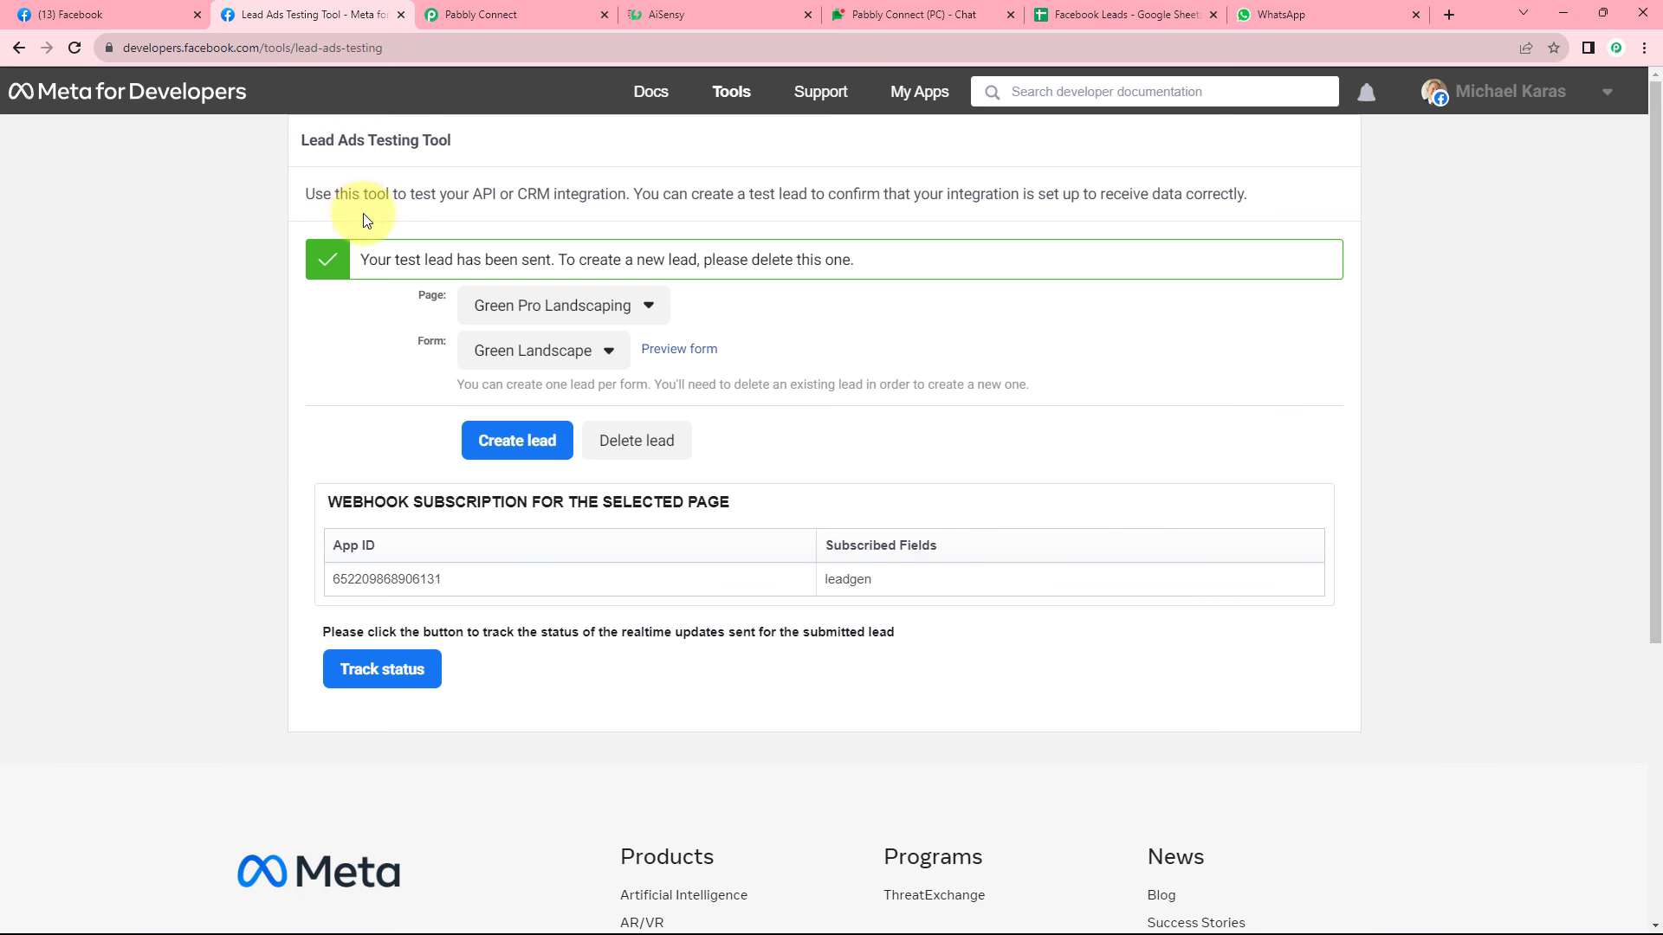
{"action": "left_click", "coordinate": [636, 450]}
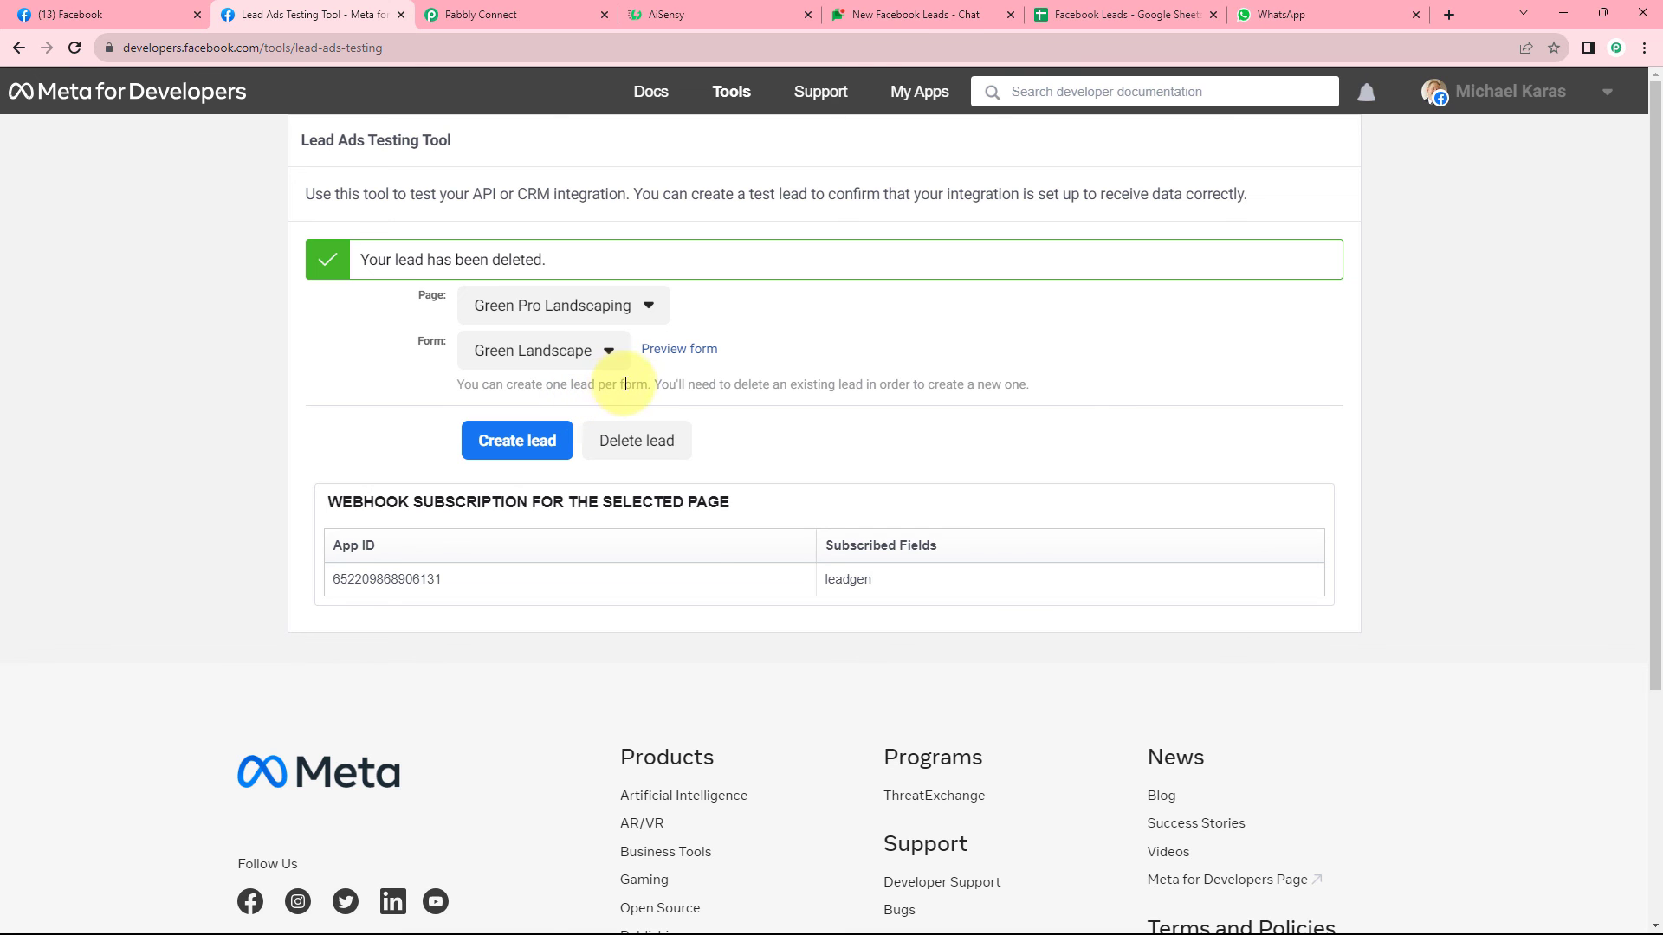
{"action": "left_click", "coordinate": [637, 440]}
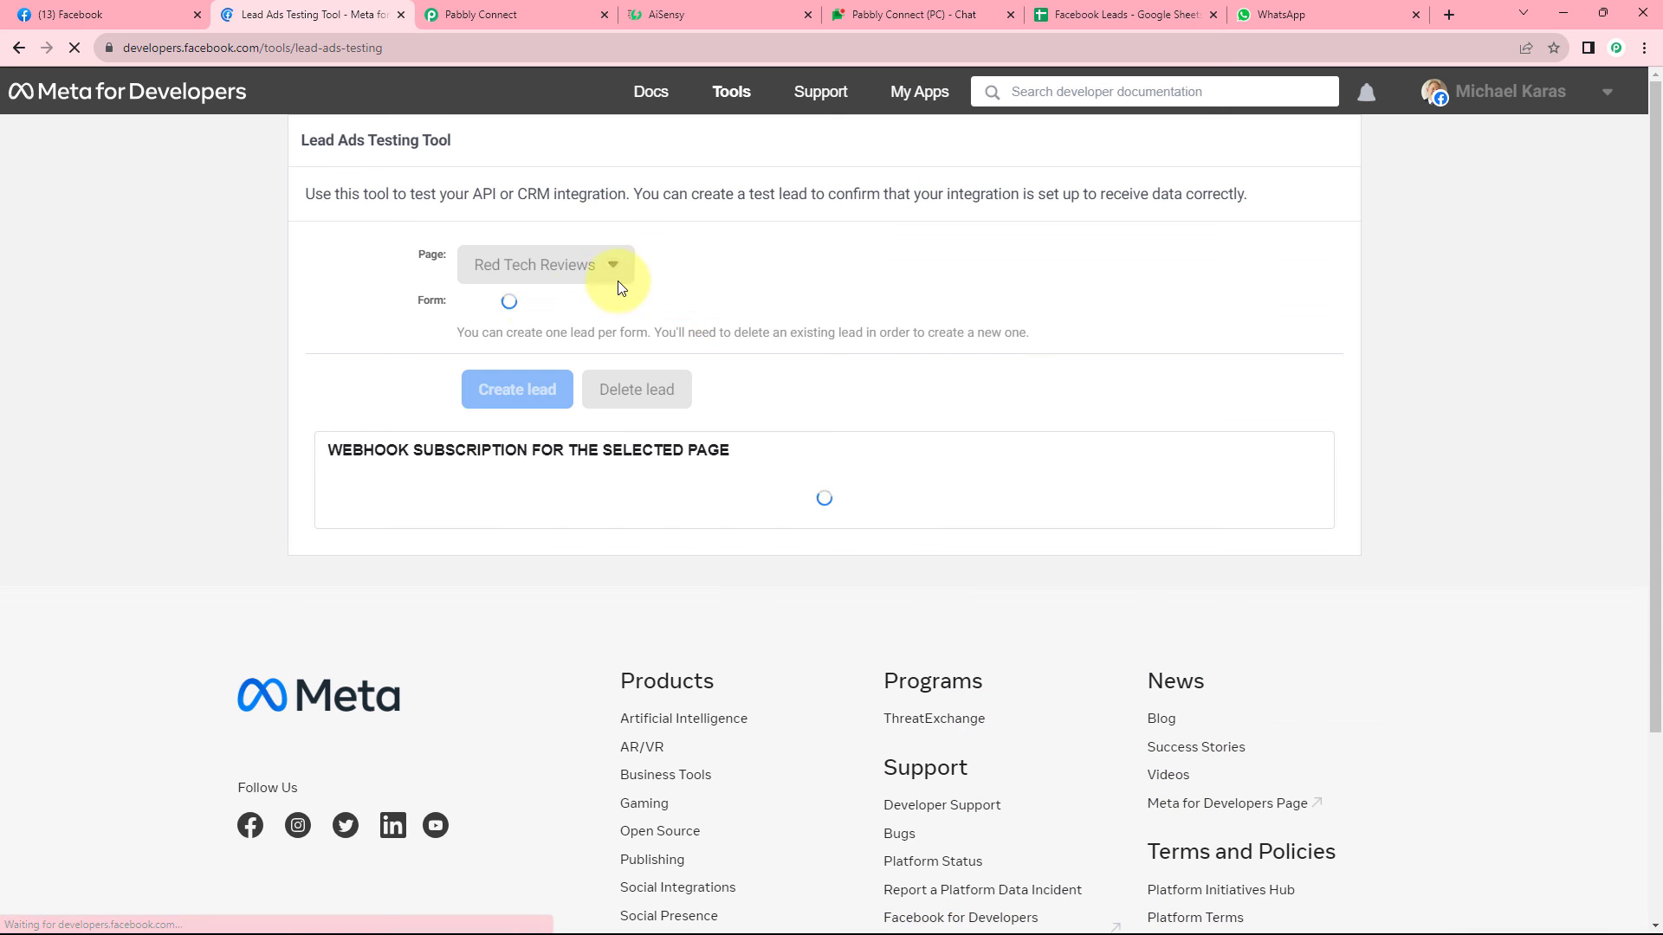
Choose the Green Pro Landscaping page from the Page list.
{"action": "left_click", "coordinate": [580, 268]}
{"action": "scroll", "coordinate": [559, 459], "scroll_direction": "down", "scroll_amount": 6}
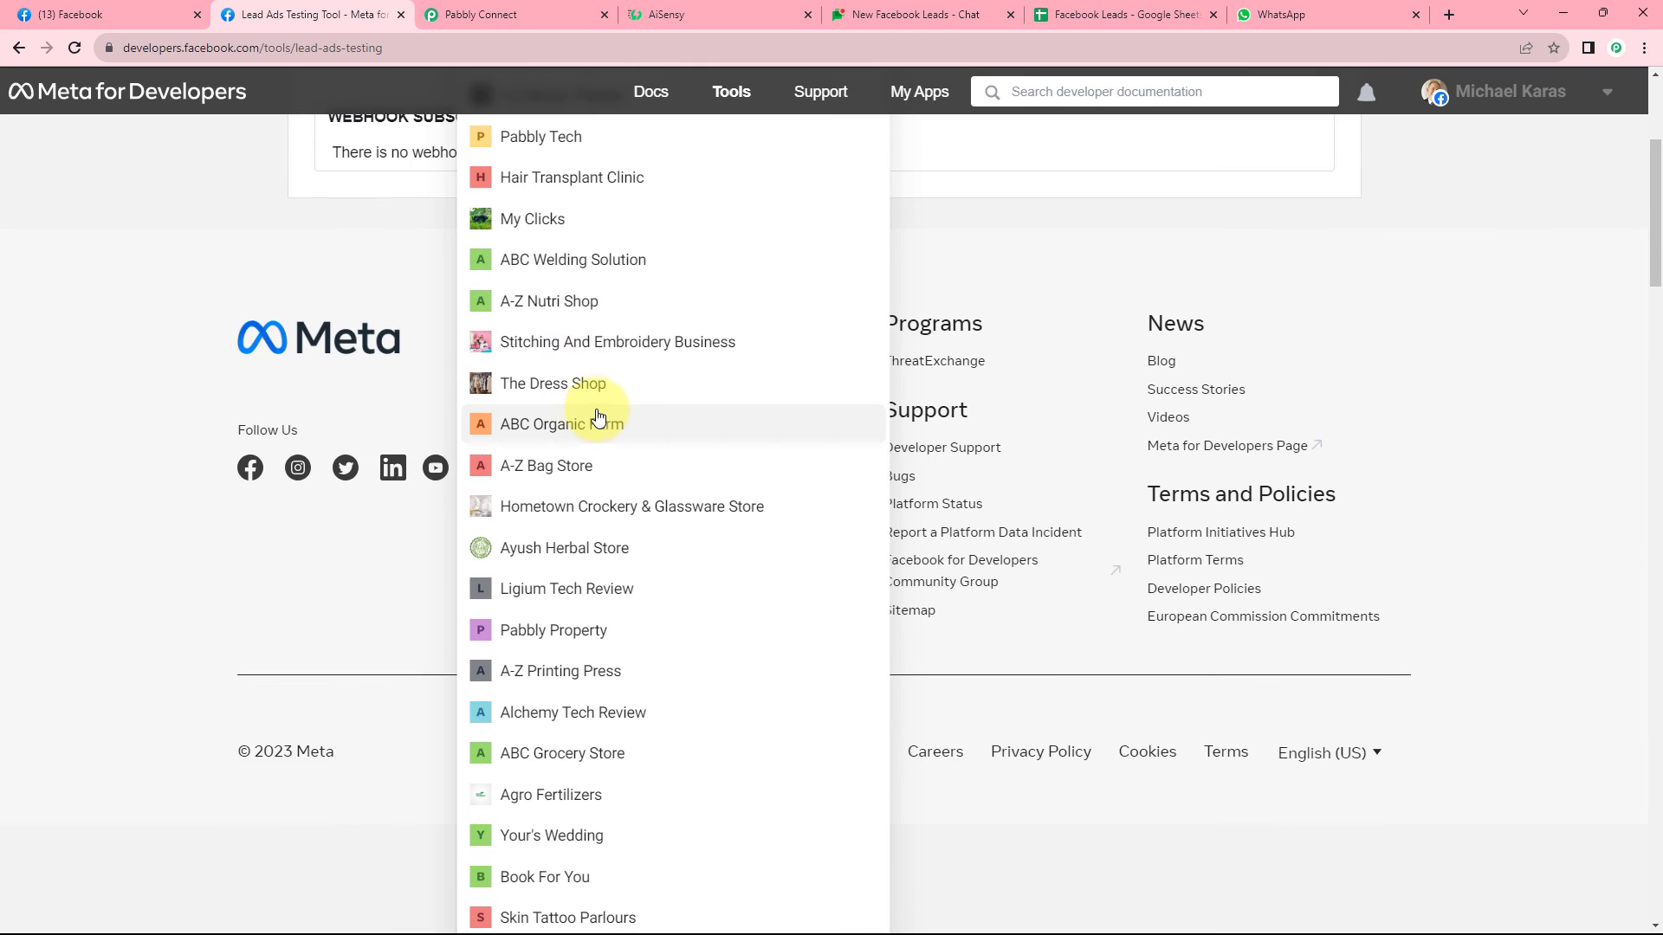
{"action": "scroll", "coordinate": [582, 536], "scroll_direction": "down", "scroll_amount": 3}
{"action": "left_click", "coordinate": [575, 525]}
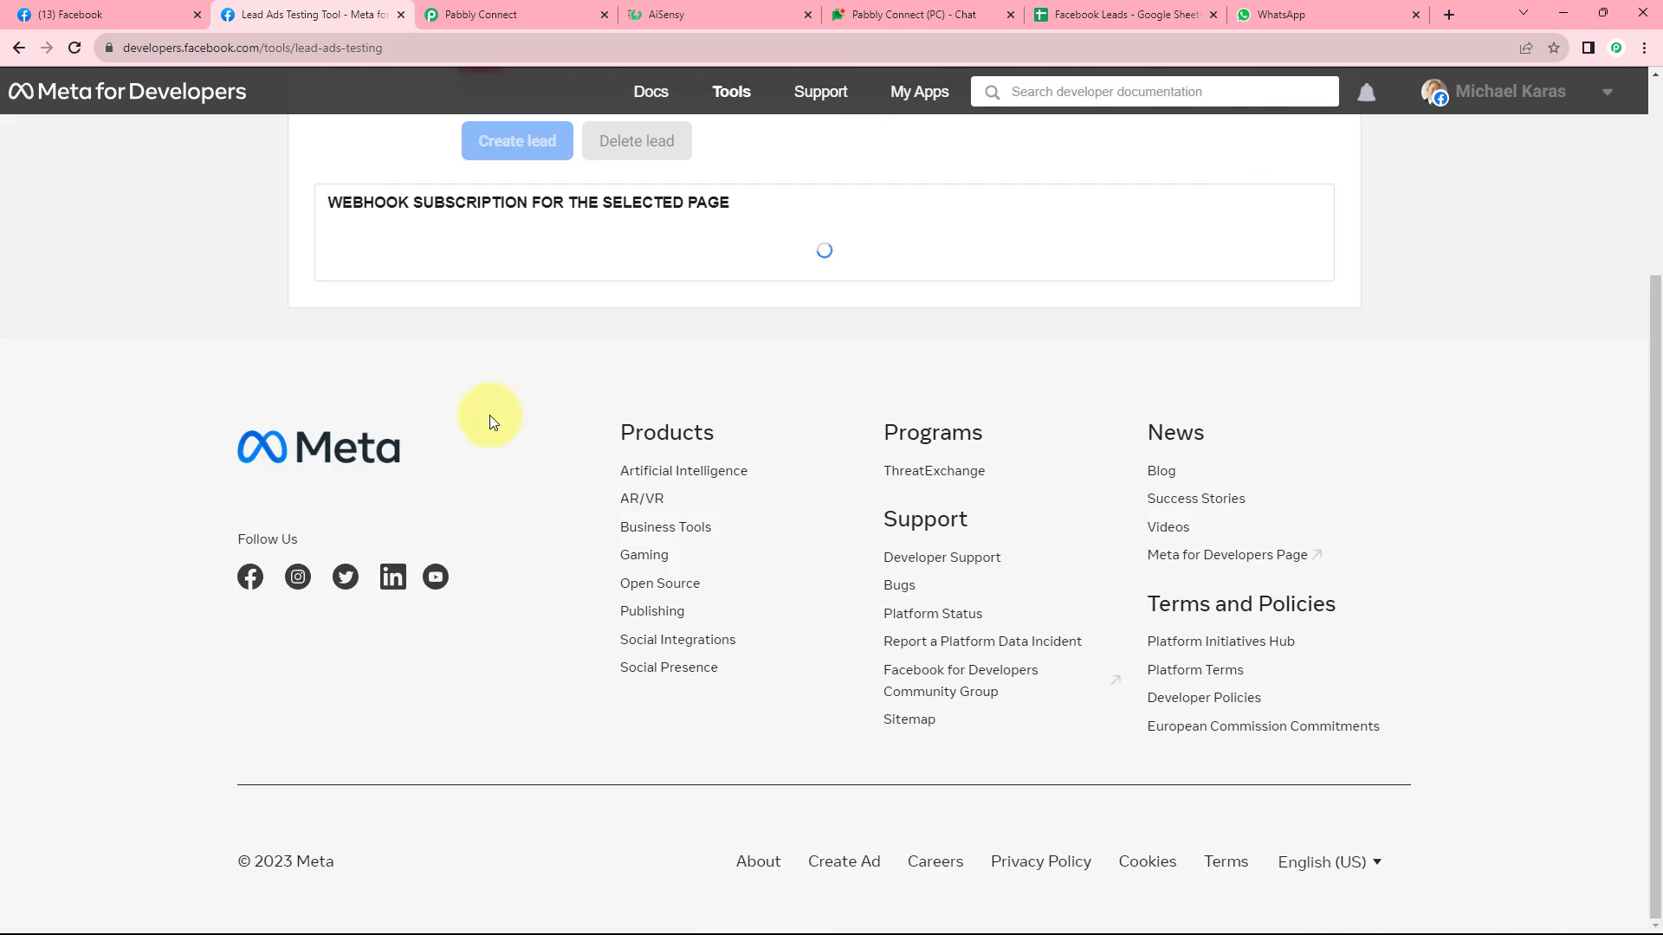
{"action": "scroll", "coordinate": [442, 360], "scroll_direction": "up", "scroll_amount": 3}
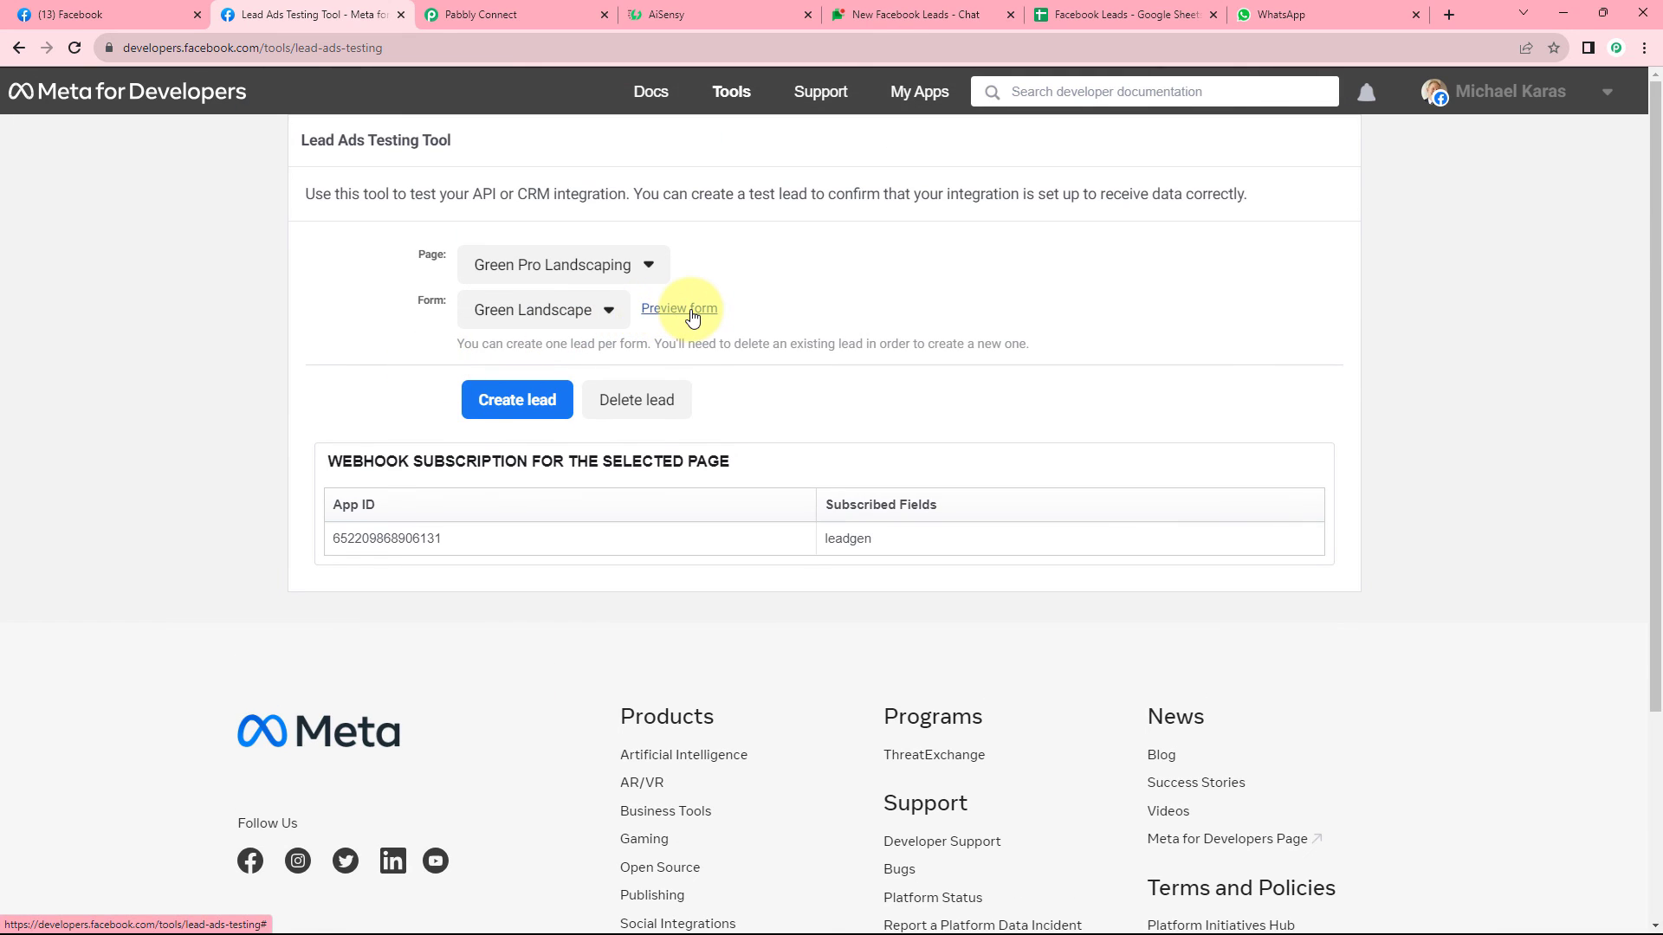
Preview the Green Landscape form, fill in the lead's name, email and phone, and submit it.
{"action": "left_click", "coordinate": [691, 313]}
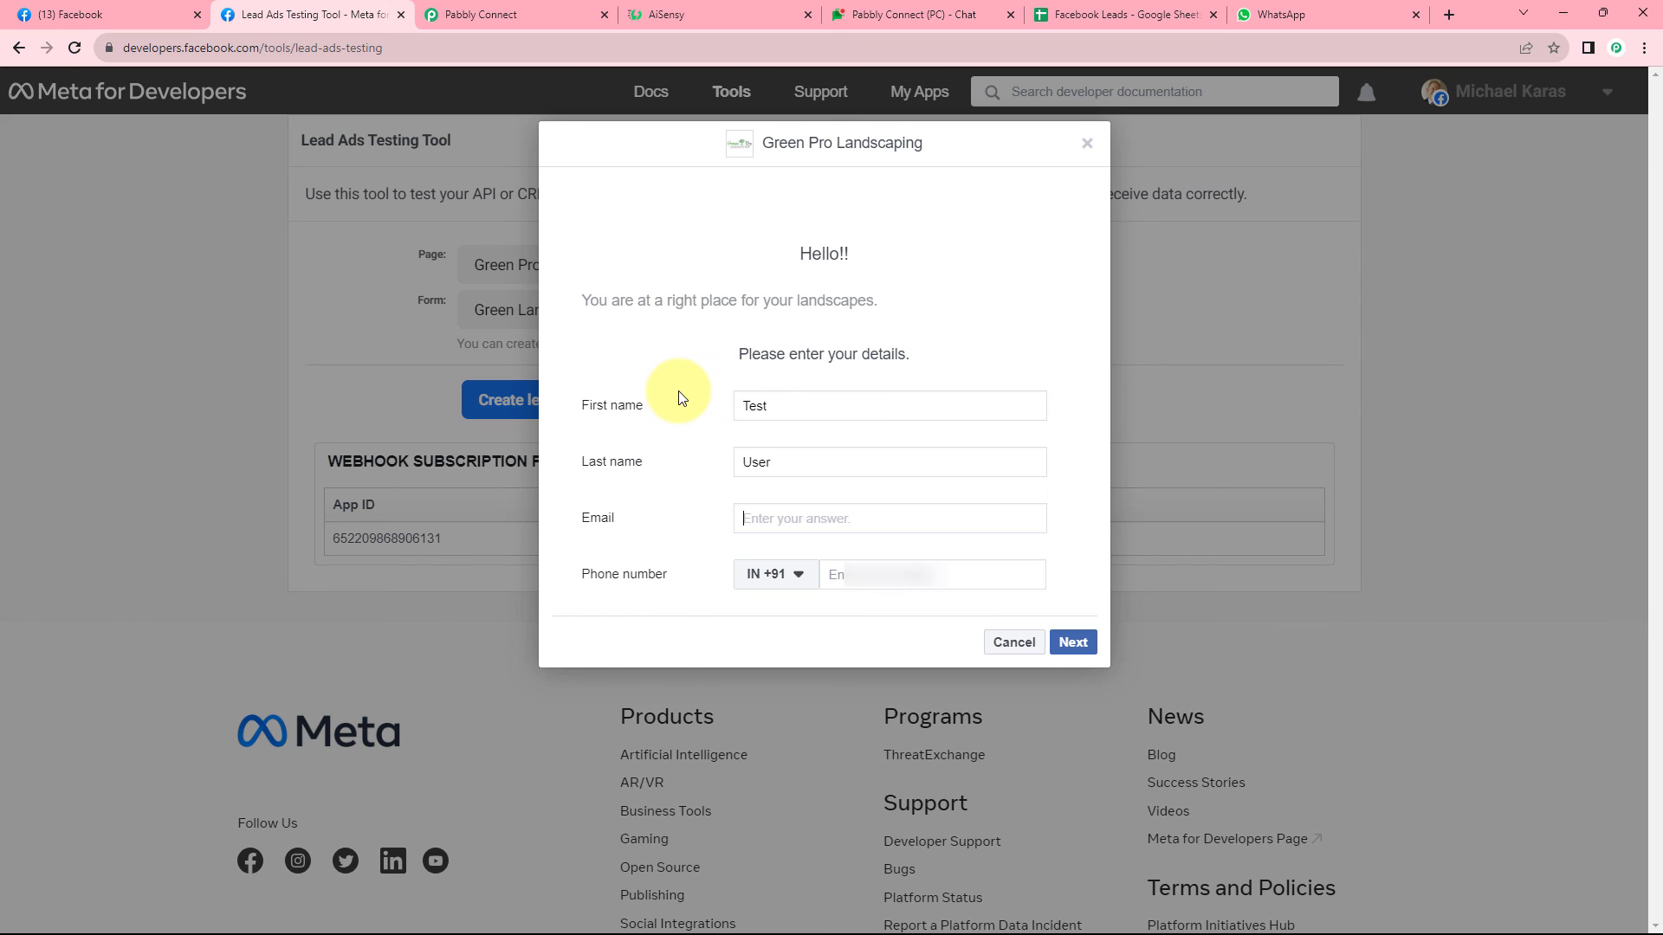
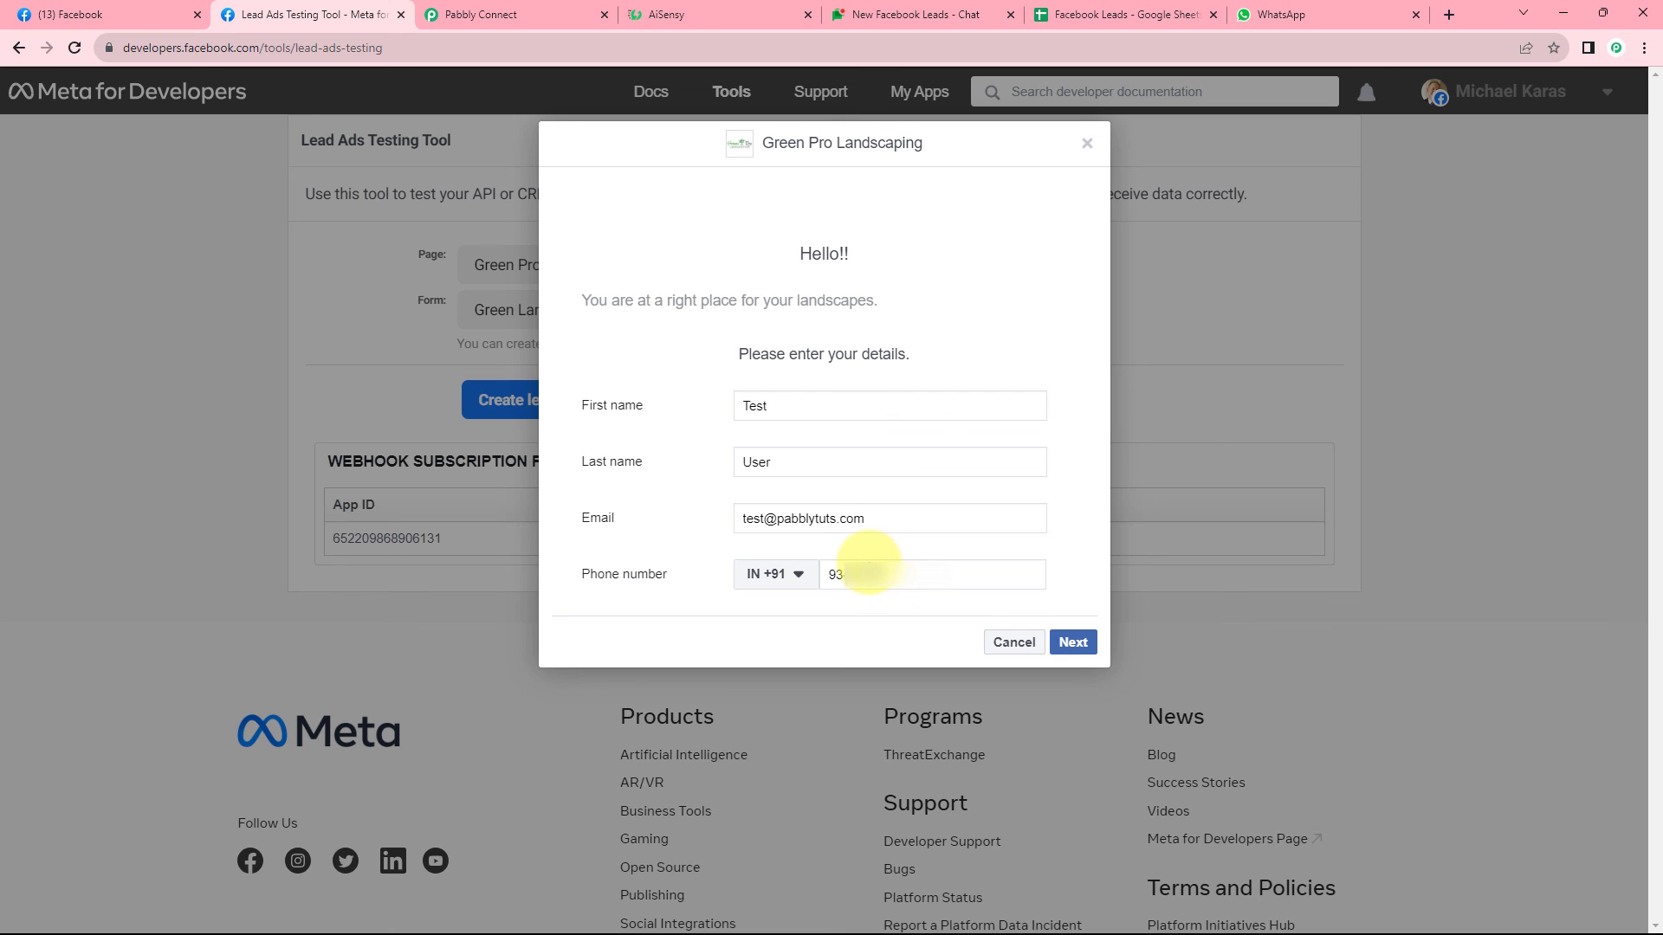
{"action": "left_click", "coordinate": [1072, 642]}
{"action": "left_click", "coordinate": [1082, 426]}
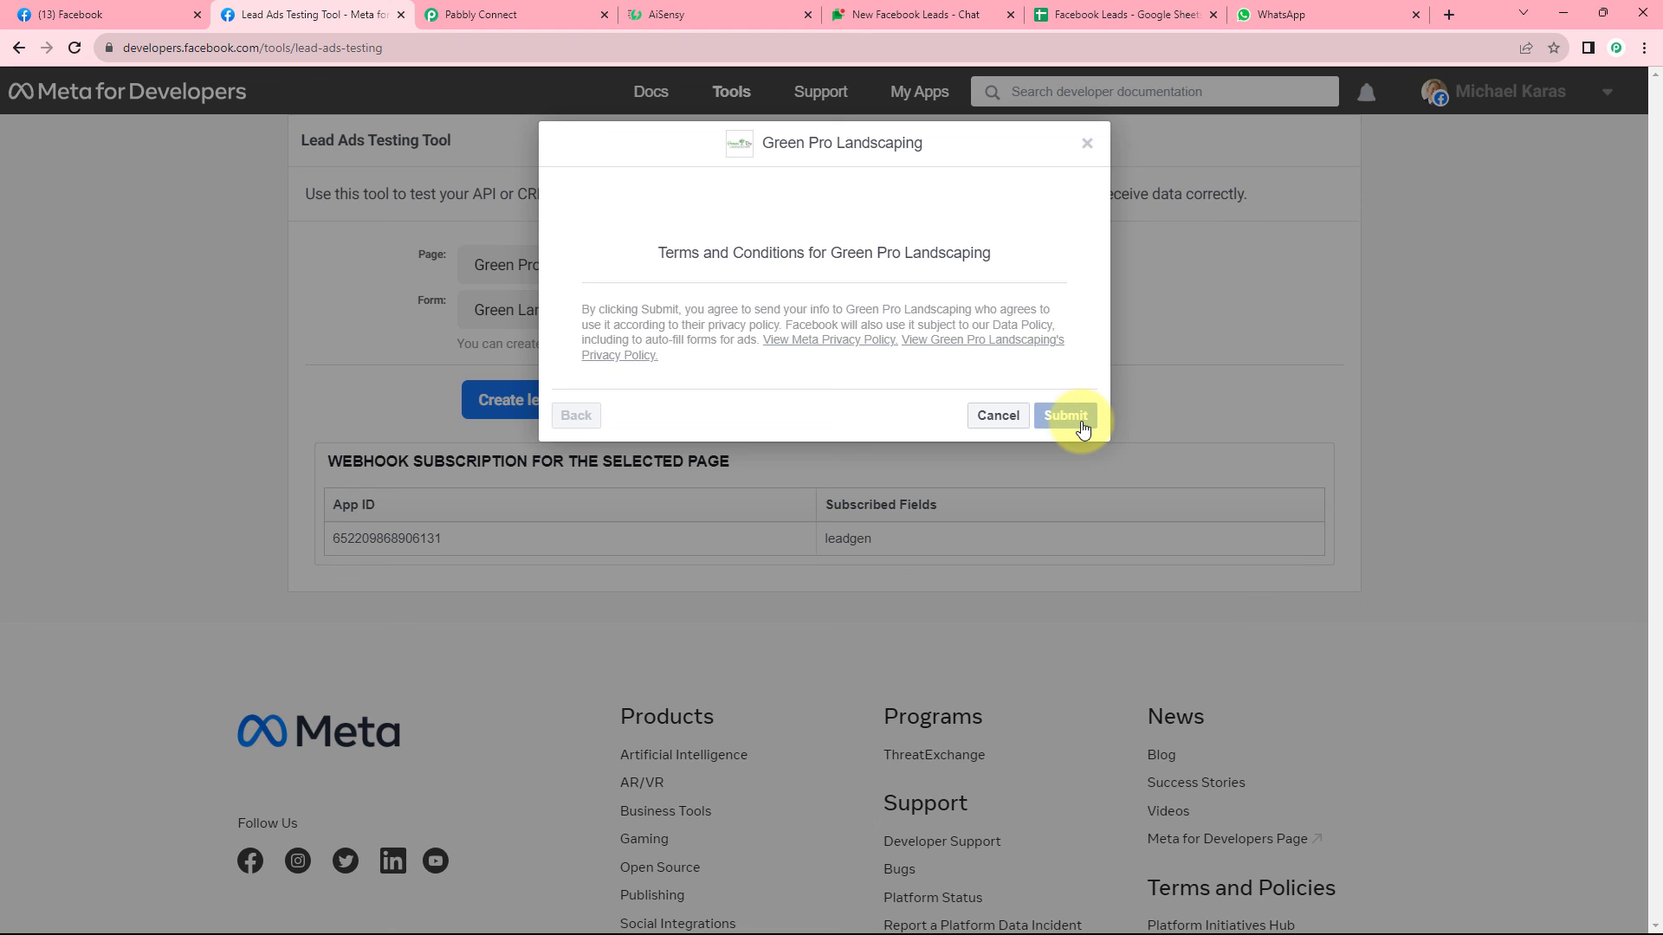
{"action": "left_click", "coordinate": [1087, 142]}
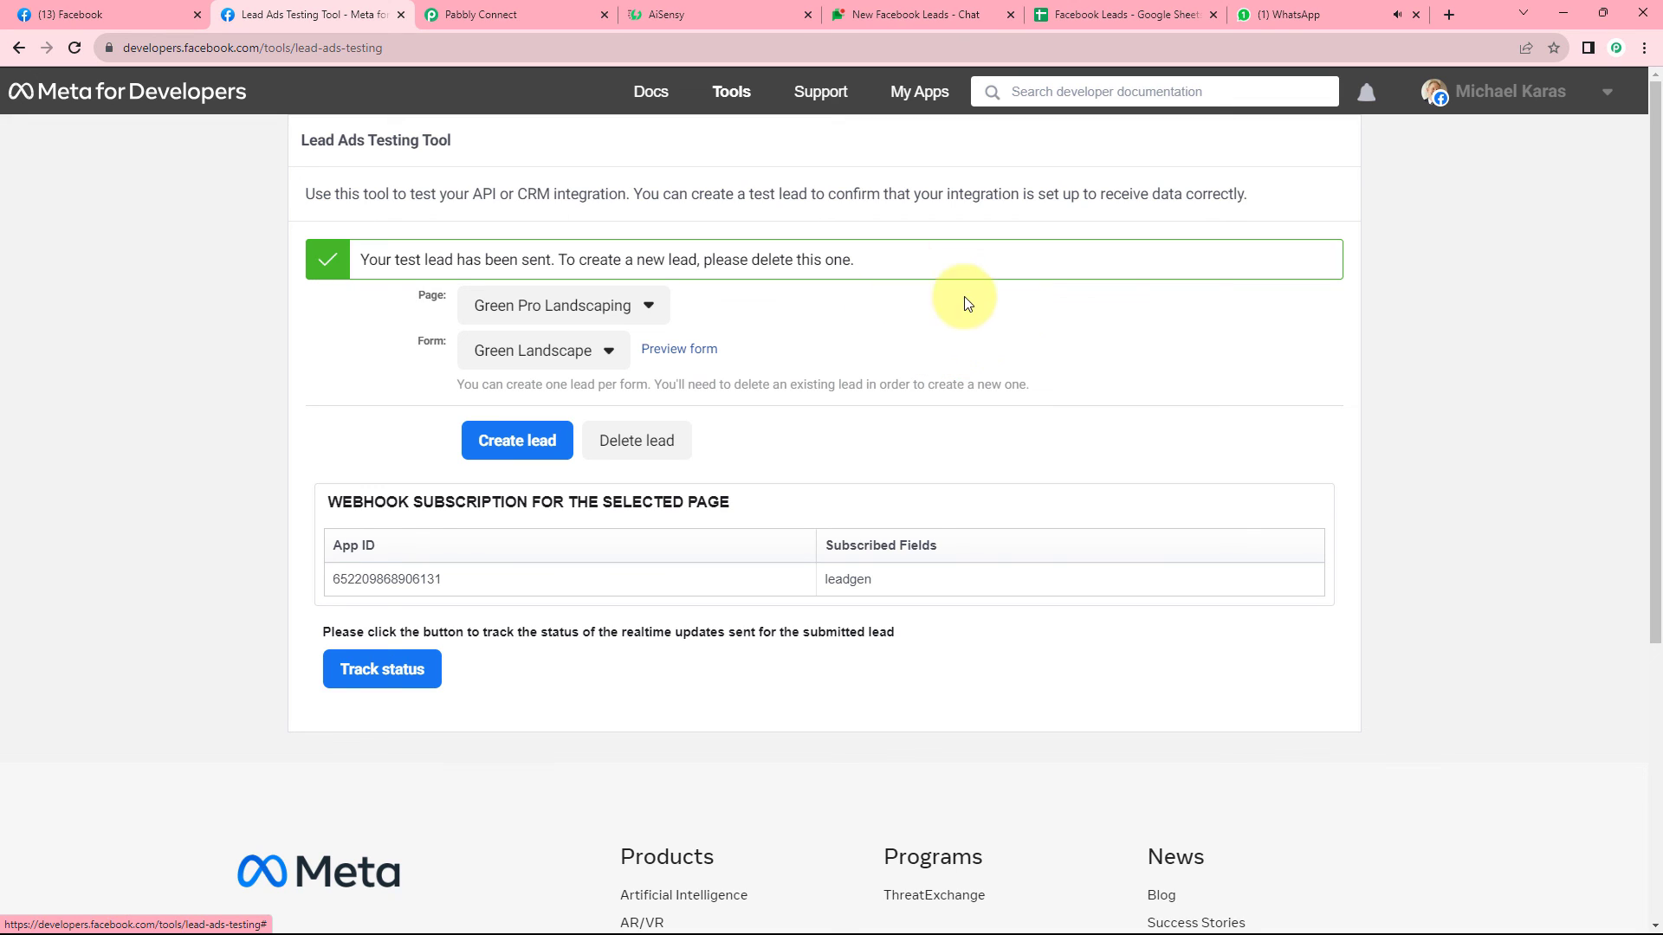
Check the Test lead's new welcome message in WhatsApp Web.
{"action": "left_click", "coordinate": [1286, 10]}
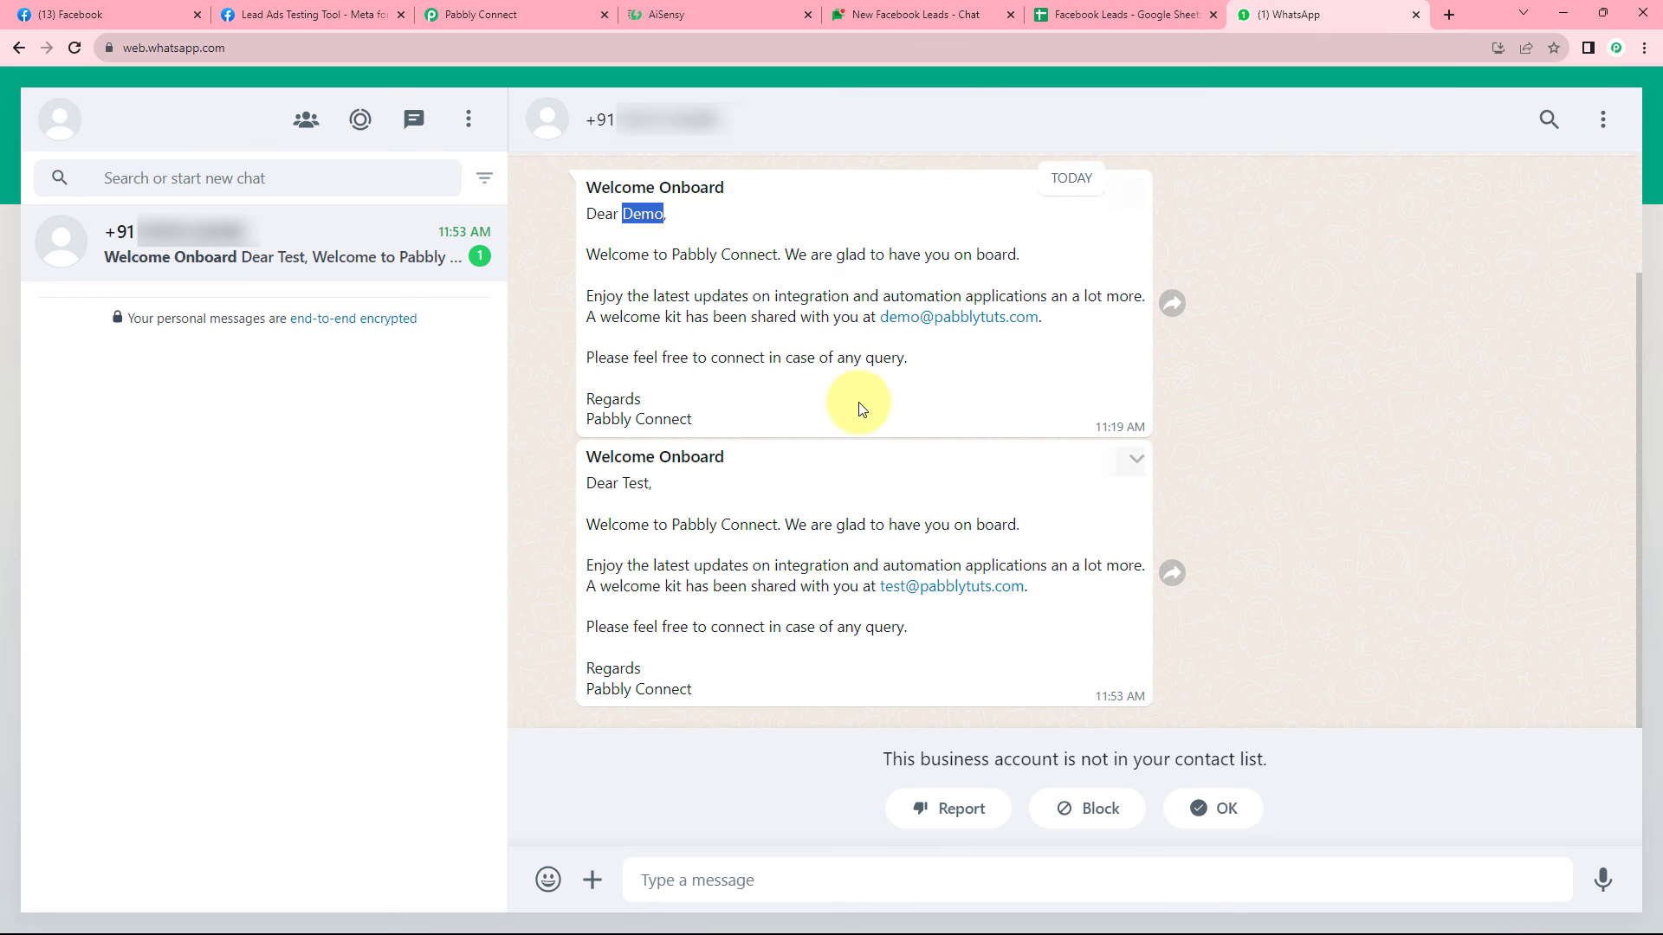
{"action": "double_click", "coordinate": [642, 482]}
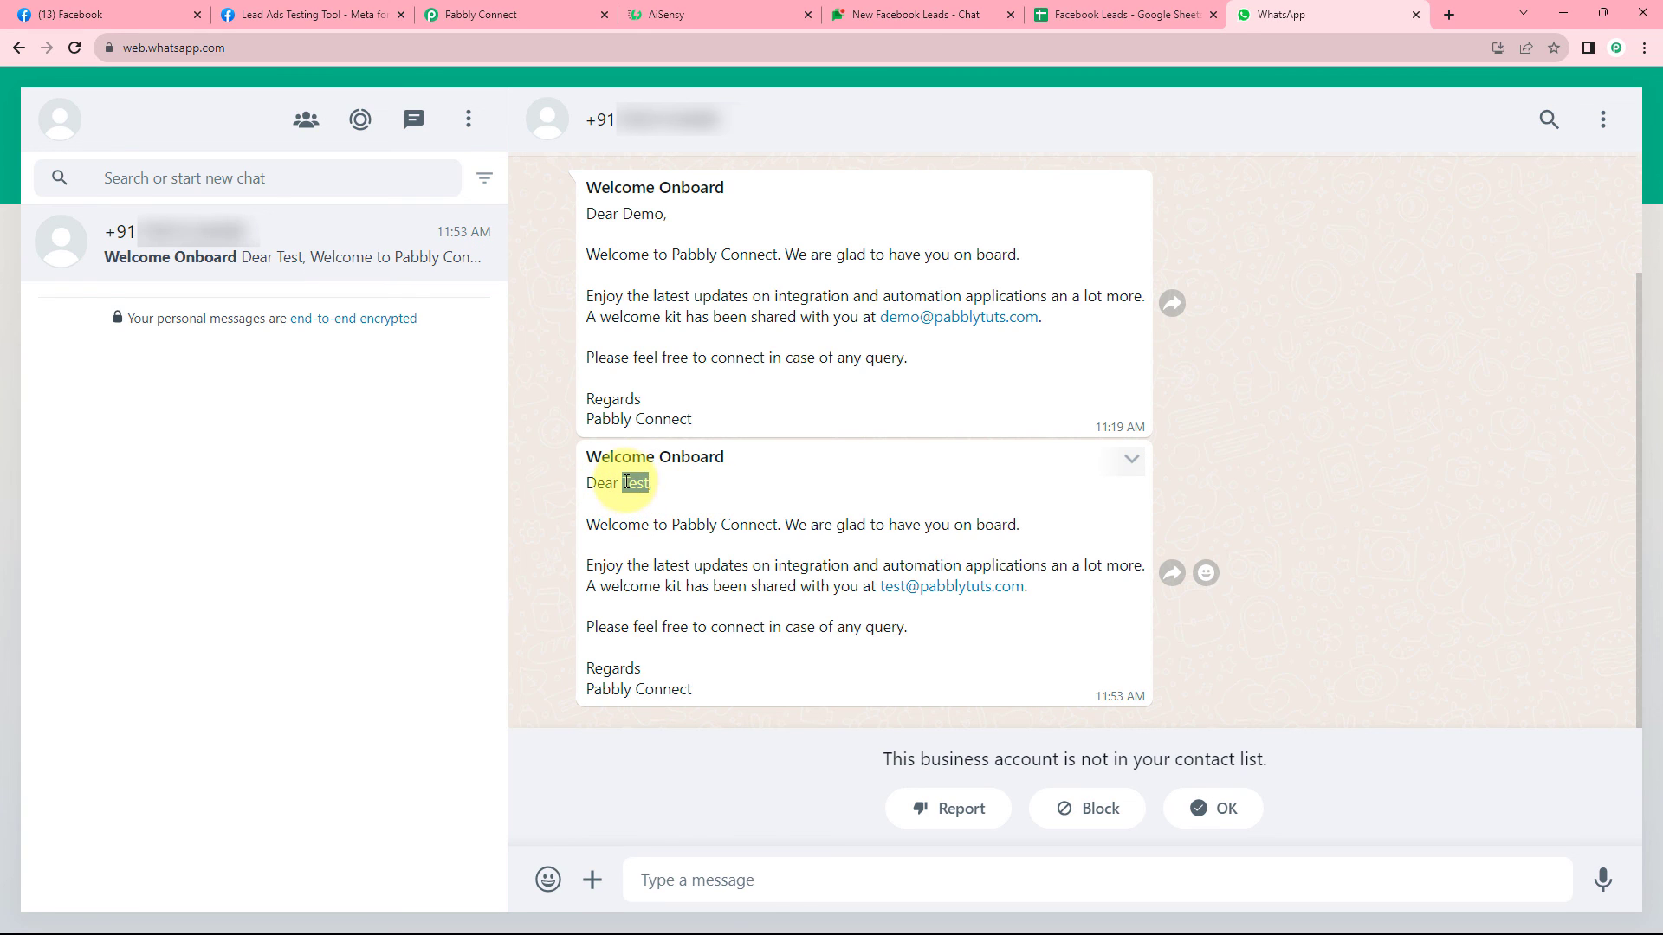
{"action": "left_click_drag", "start_coordinate": [632, 481], "coordinate": [645, 486]}
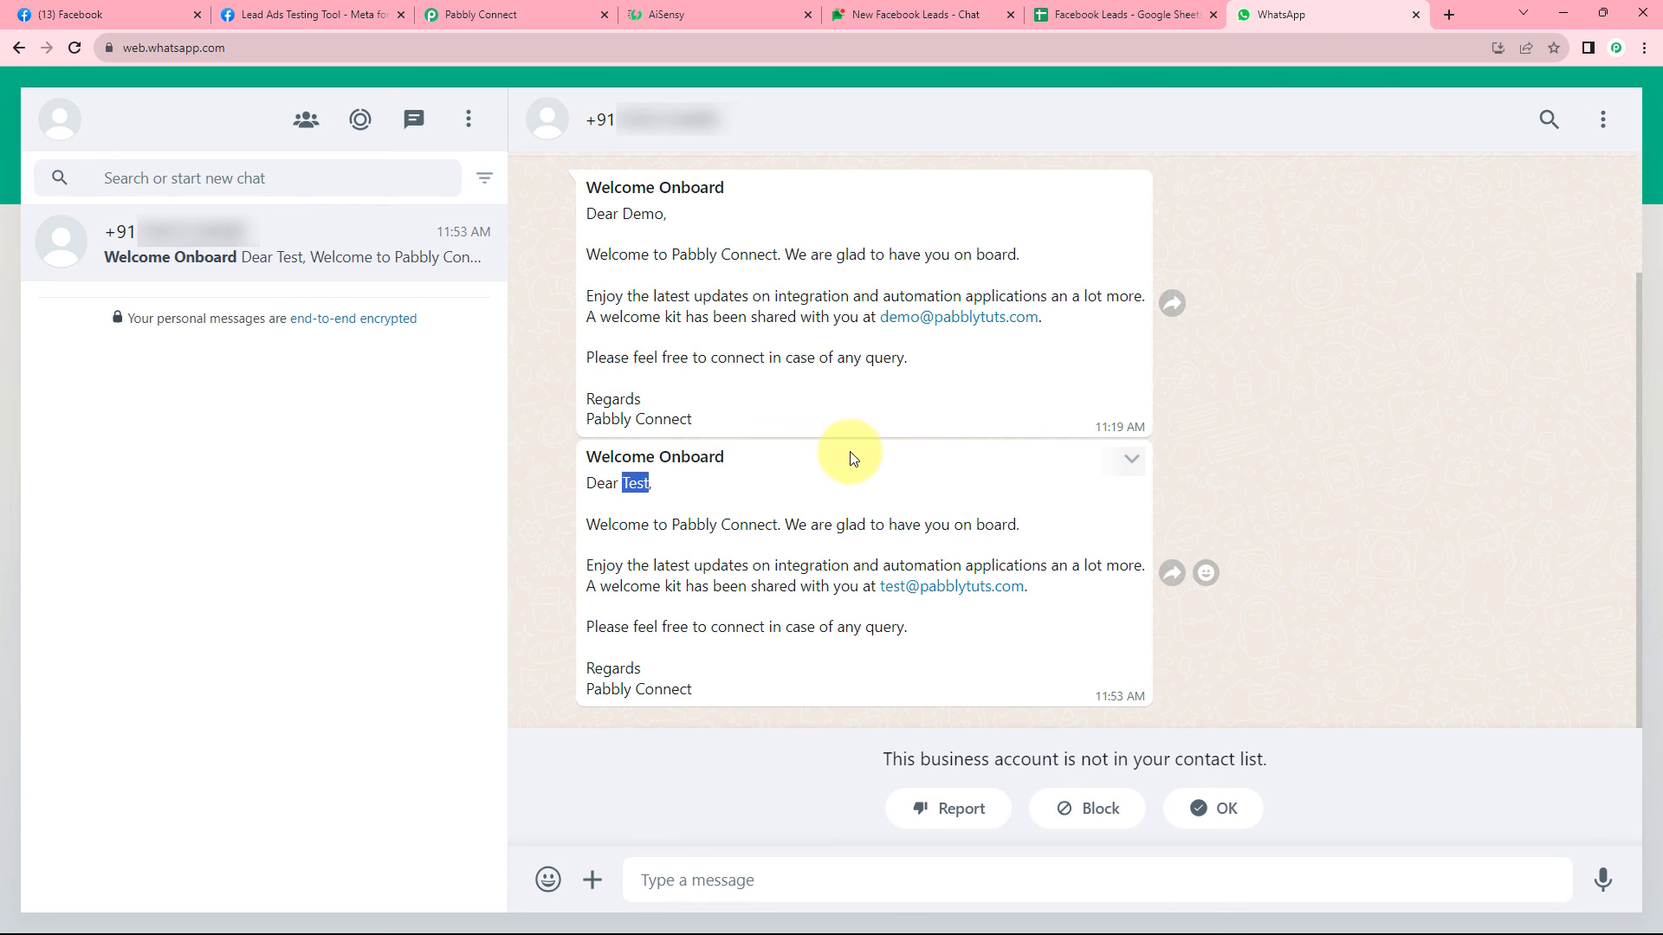
Check the Google Chat alert and the new row 3 in the Facebook Leads sheet, then return to Pabbly Connect.
{"action": "left_click", "coordinate": [891, 12]}
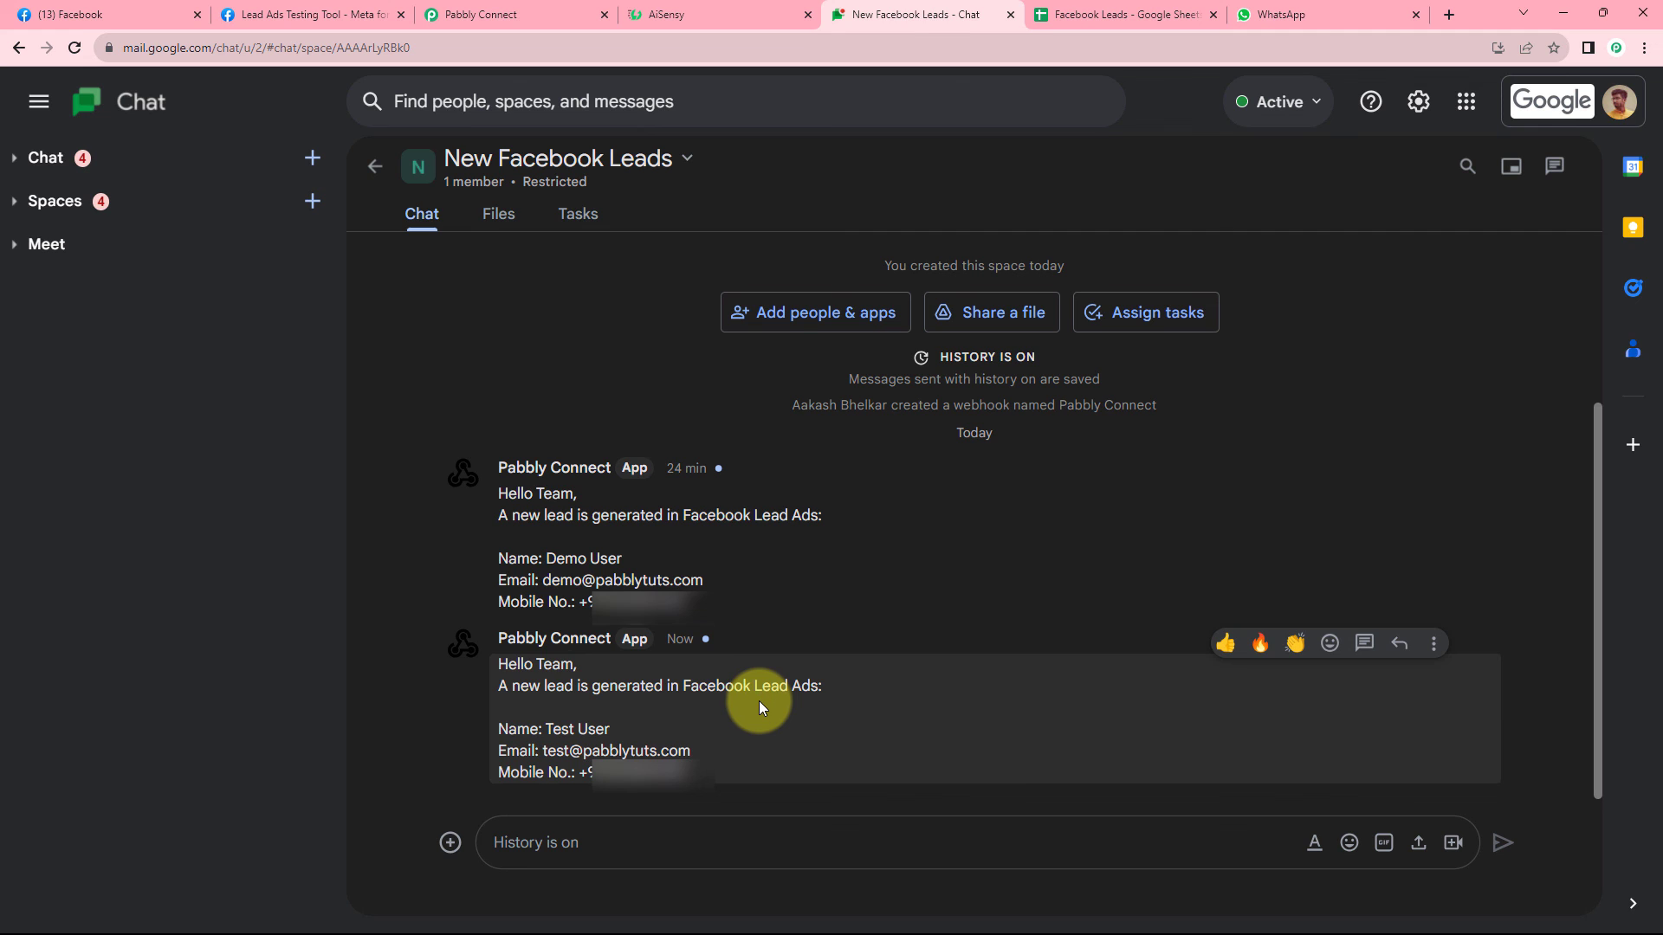
{"action": "left_click", "coordinate": [1105, 9]}
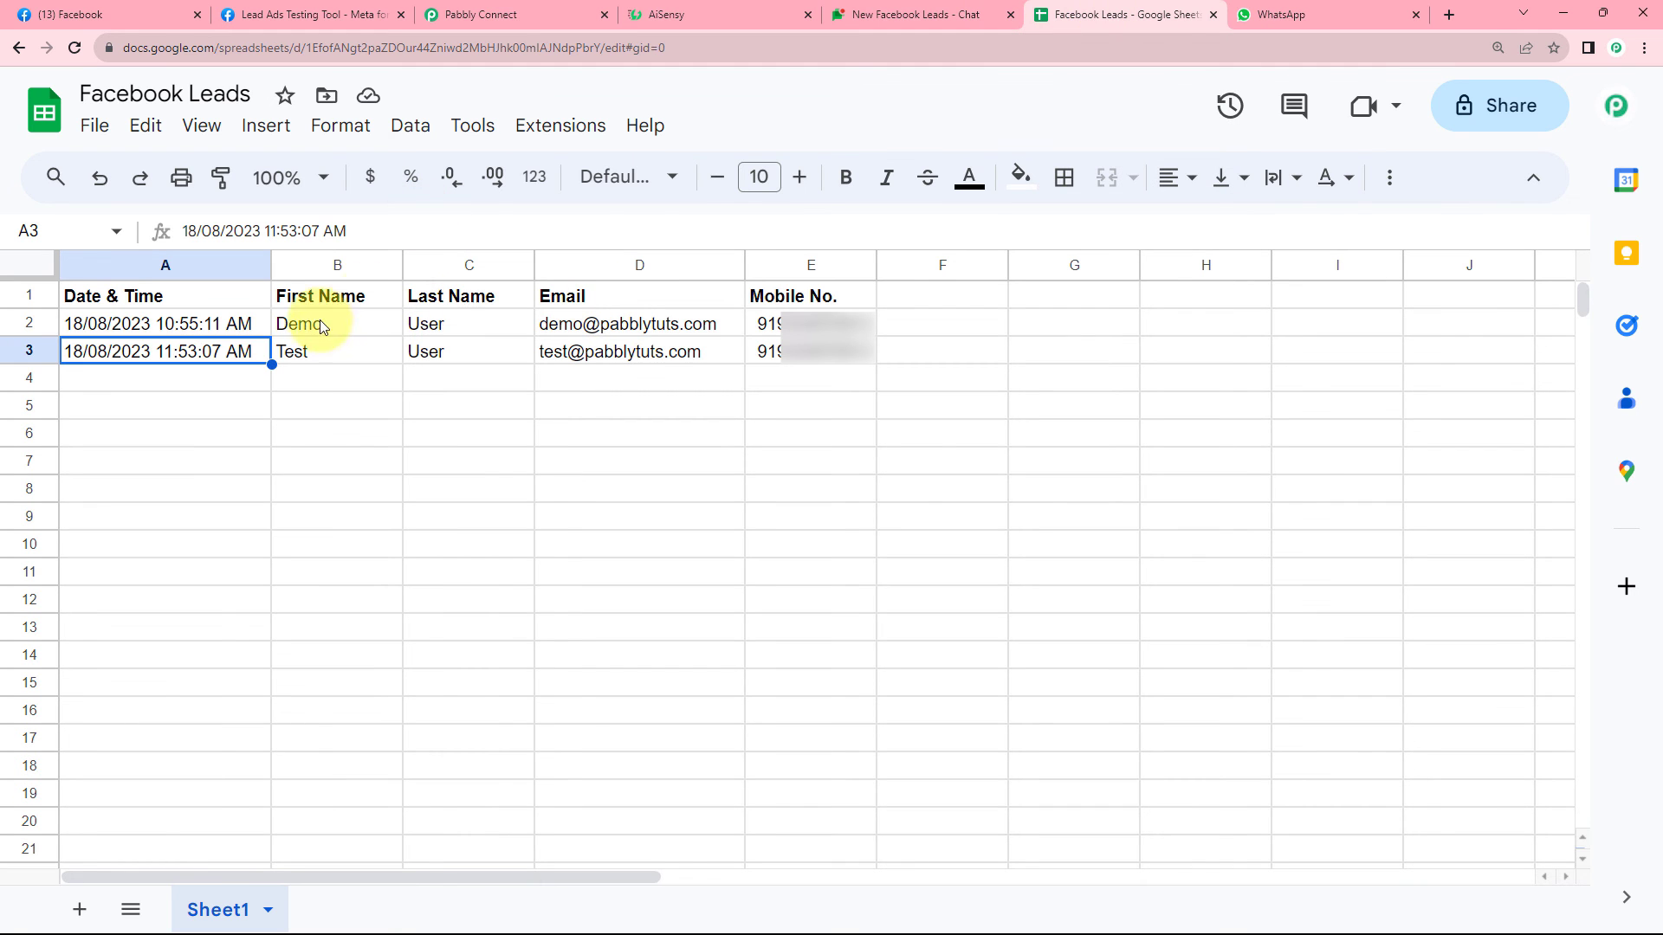
{"action": "left_click_drag", "start_coordinate": [194, 355], "coordinate": [833, 374]}
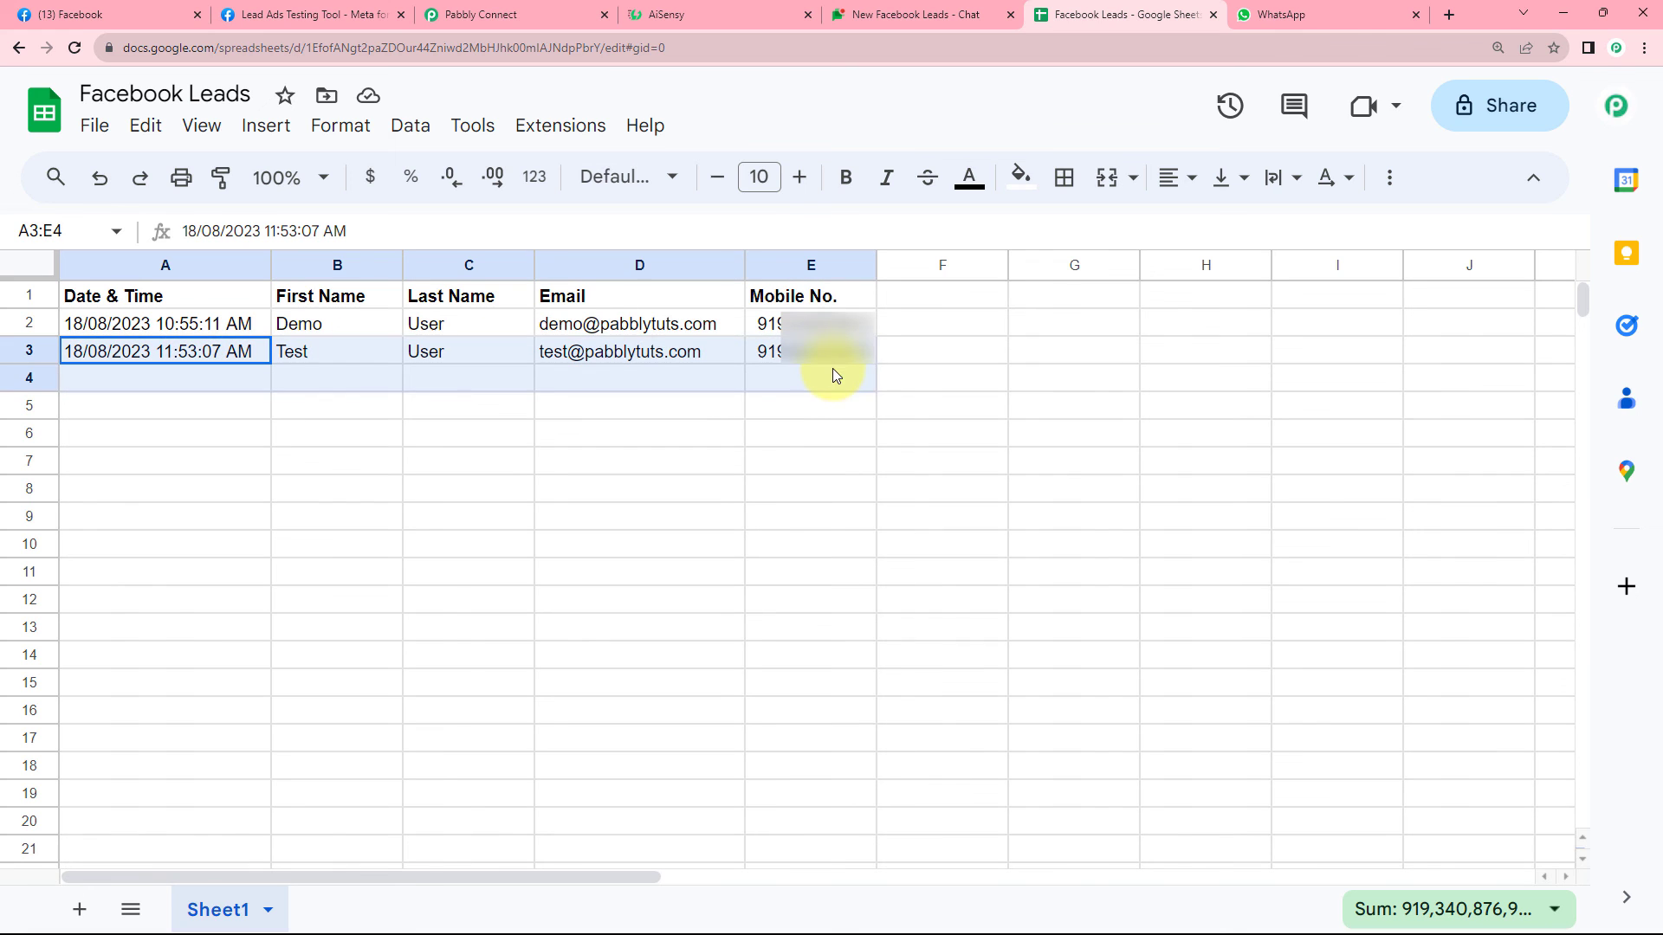
{"action": "left_click", "coordinate": [414, 354]}
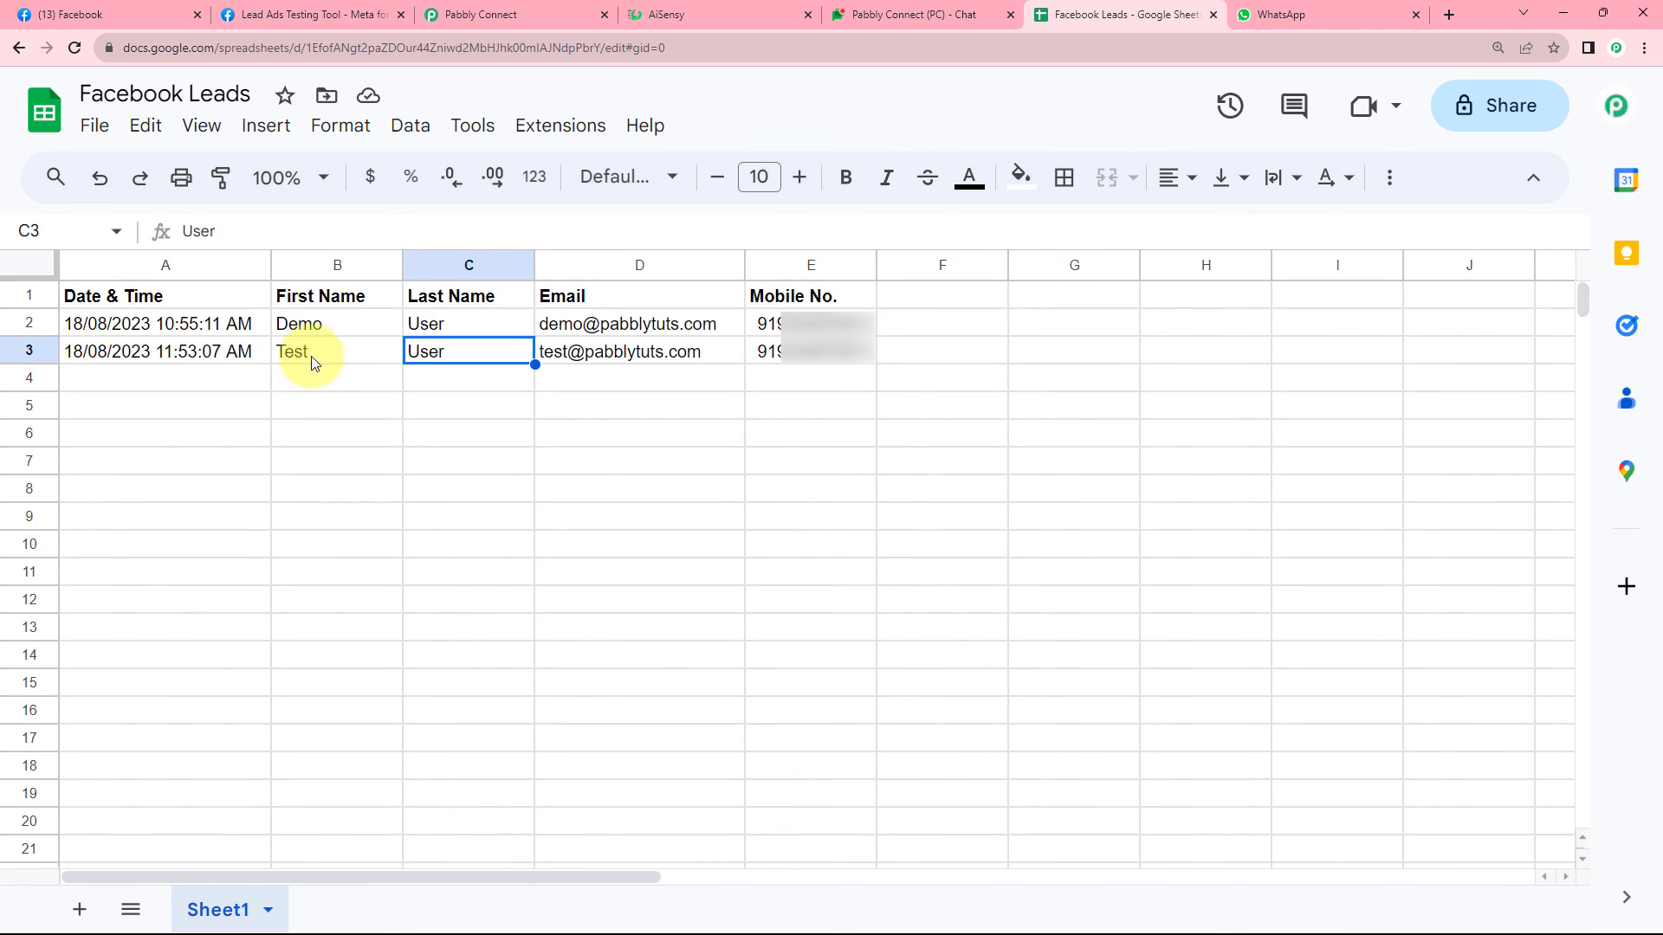
{"action": "left_click", "coordinate": [511, 15]}
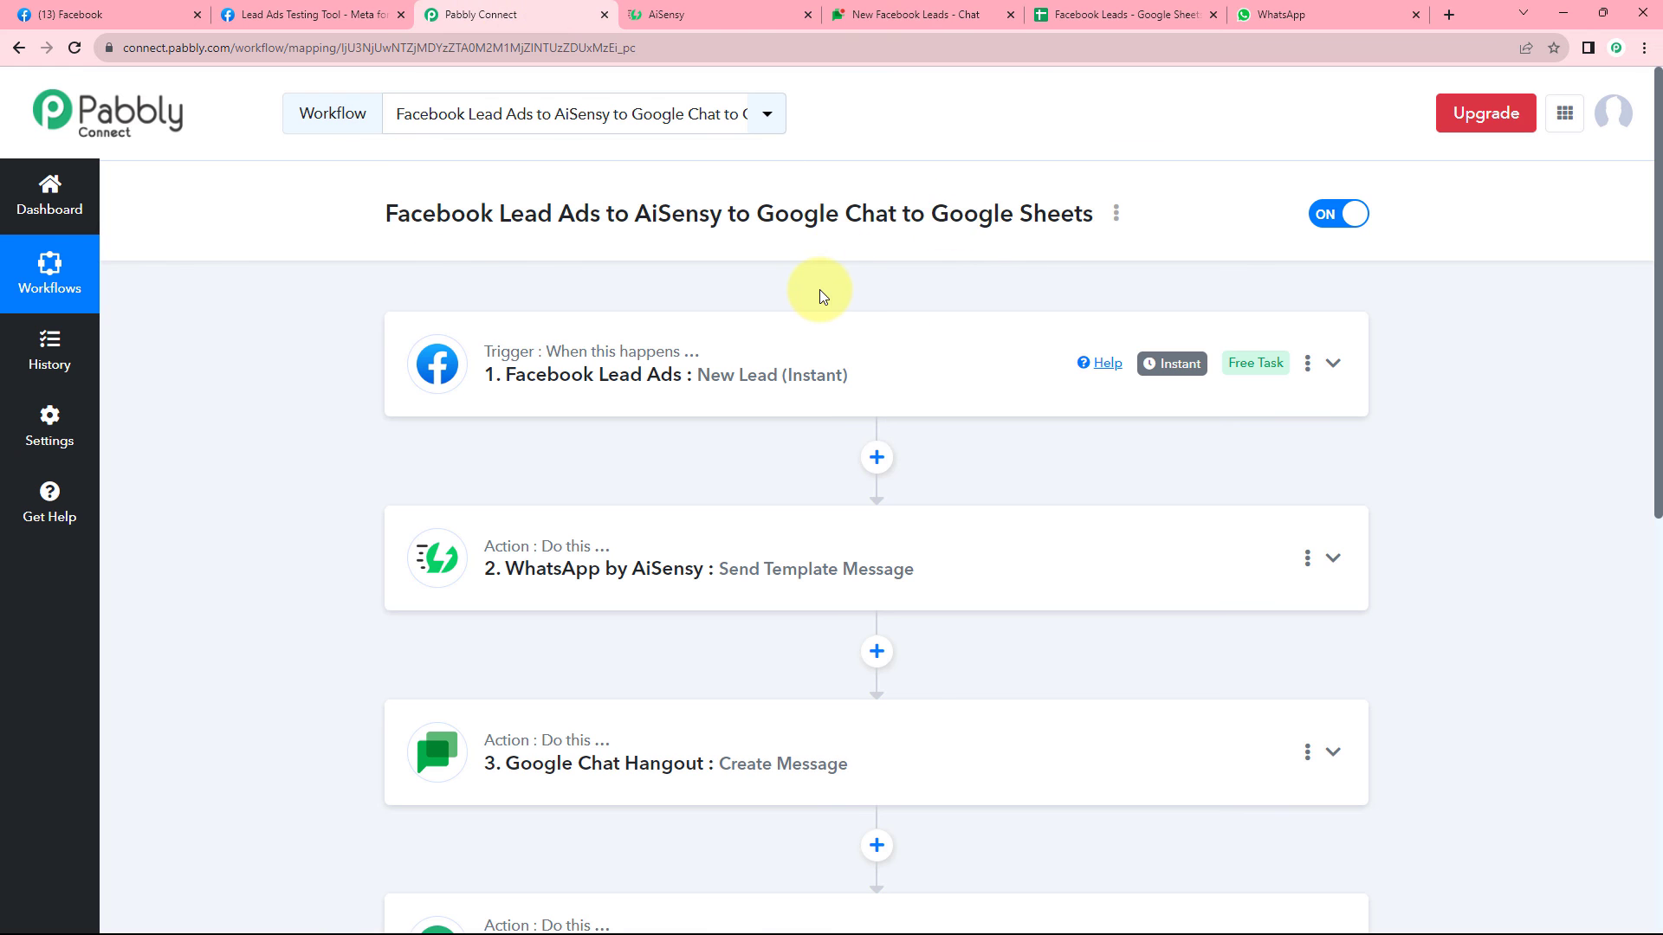